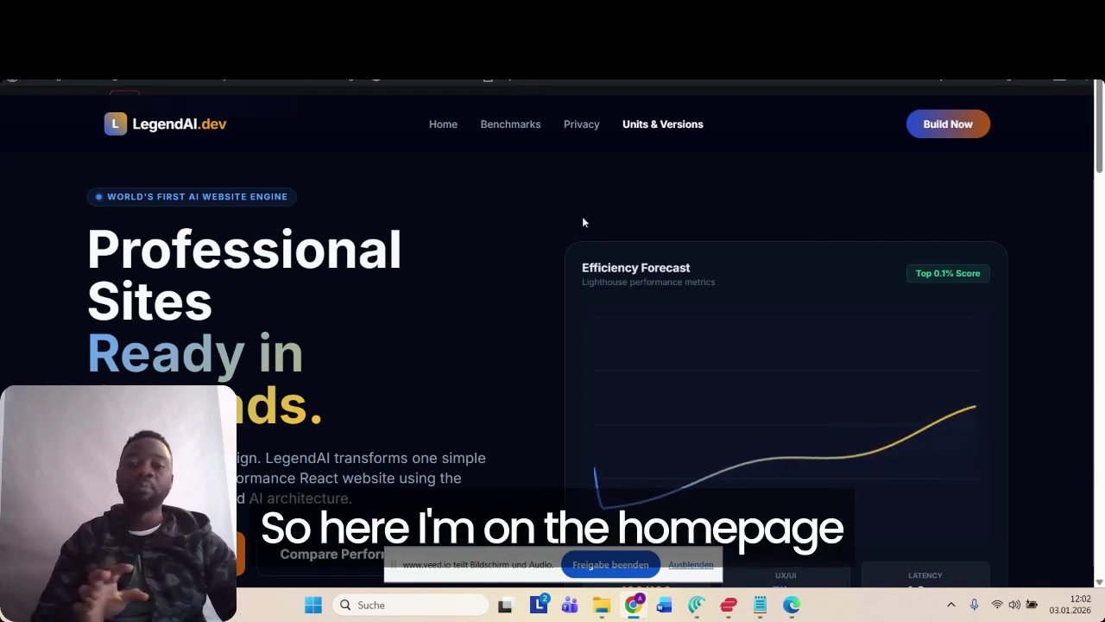
- Browse the homepage down to the Professional Build Units and open the v3 Pro Designer unit
{"action": "scroll", "coordinate": [582, 222], "scroll_direction": "down", "scroll_amount": 20}
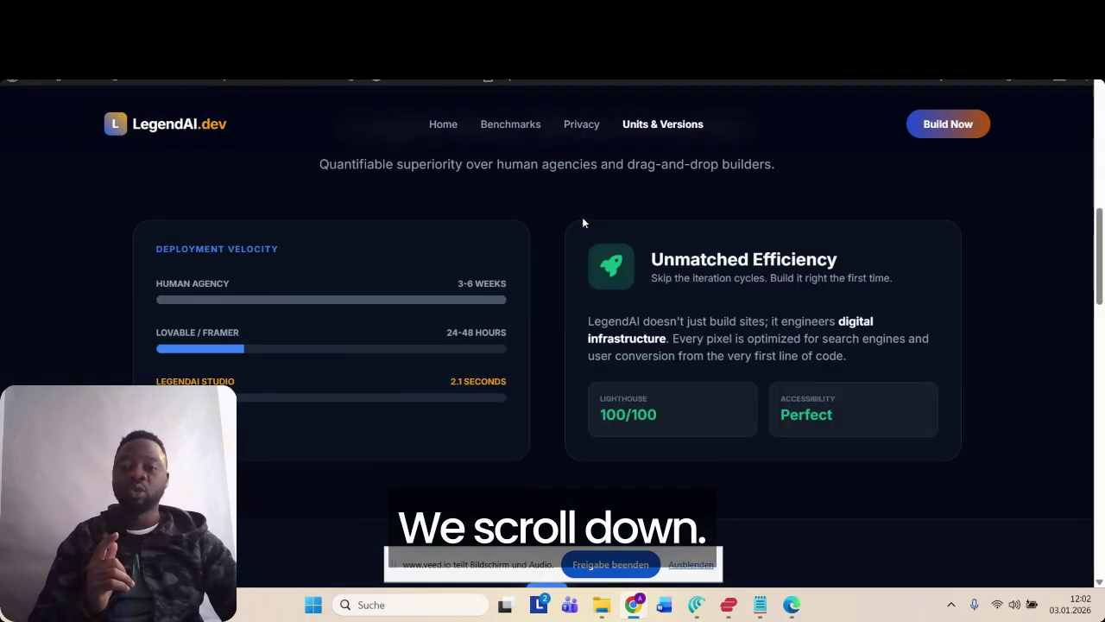
{"action": "scroll", "coordinate": [582, 226], "scroll_direction": "down", "scroll_amount": 3}
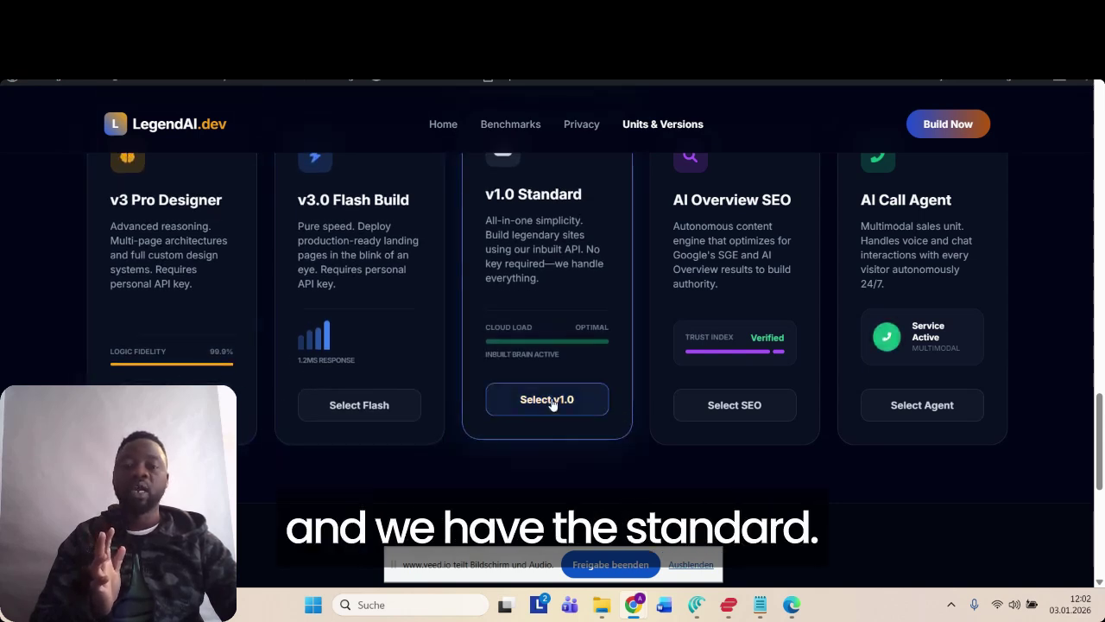
{"action": "scroll", "coordinate": [553, 403], "scroll_direction": "up", "scroll_amount": 1}
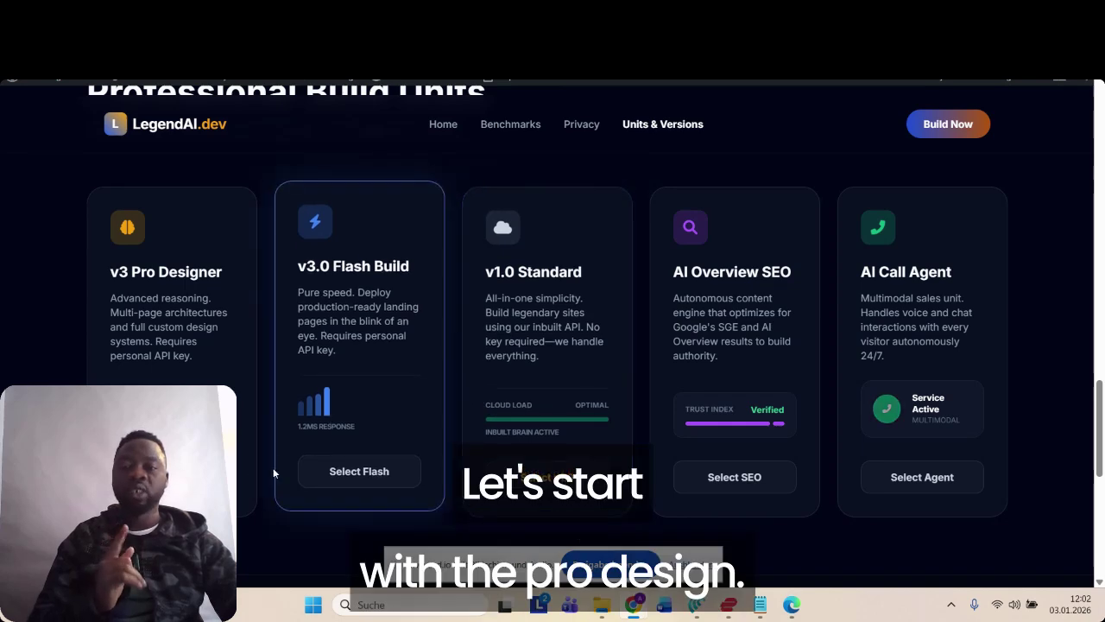
{"action": "left_click", "coordinate": [172, 472]}
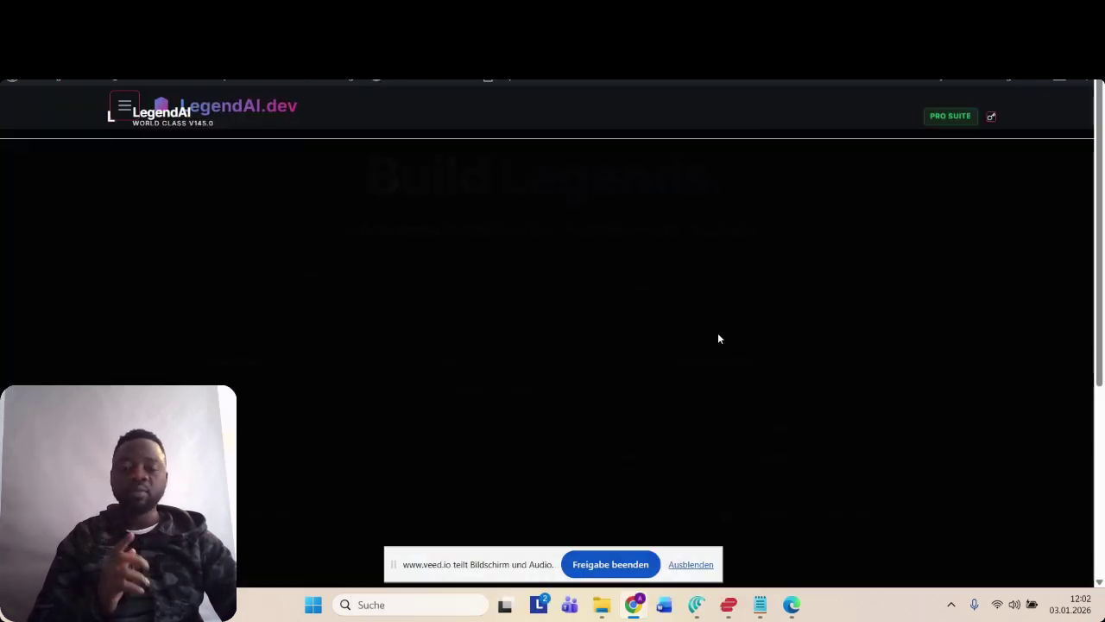
- Enter the brand name as the owner's first name followed by "SEO Freelancer"
{"action": "scroll", "coordinate": [715, 340], "scroll_direction": "down", "scroll_amount": 1}
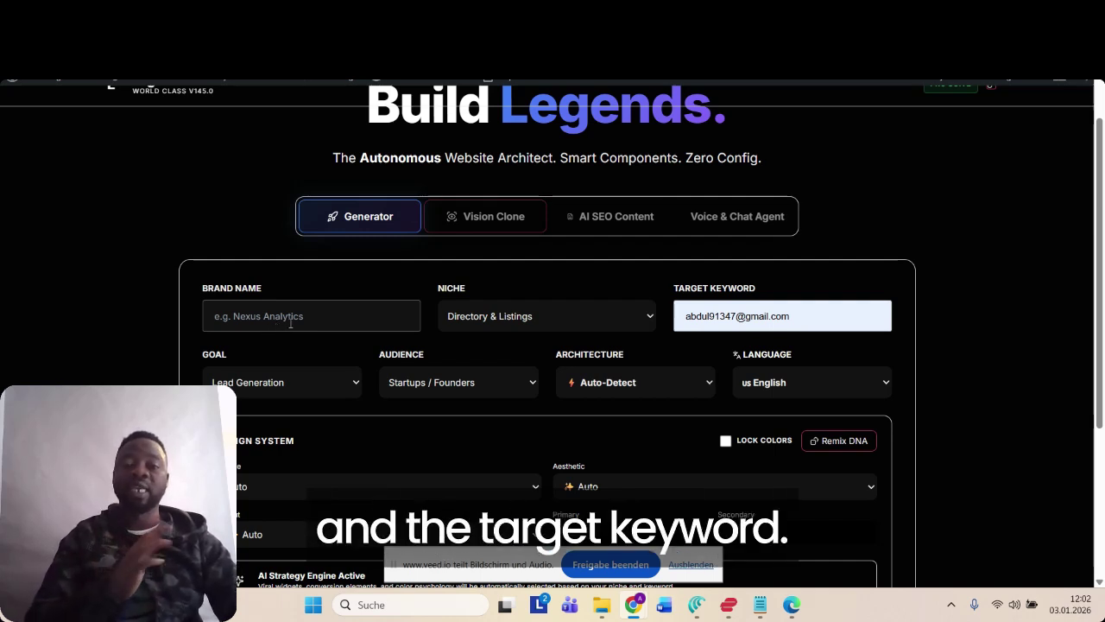
{"action": "left_click", "coordinate": [294, 318]}
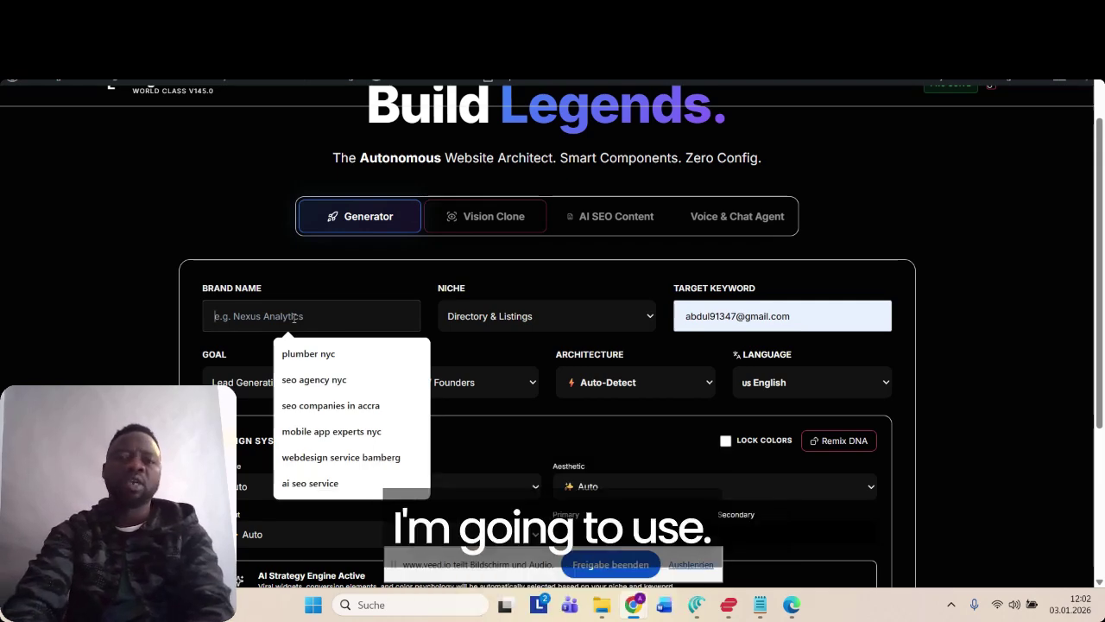
{"action": "key", "text": "Caps_Lock"}
{"action": "type", "text": "A"}
{"action": "key", "text": "Caps_Lock"}
{"action": "type", "text": "bdul"}
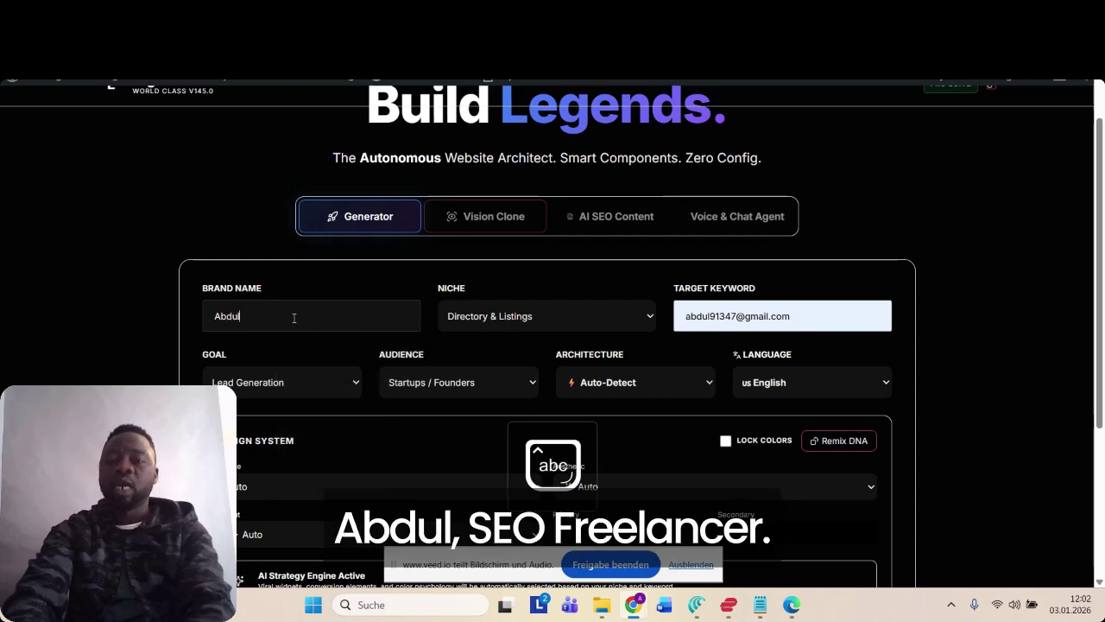
{"action": "key", "text": "Caps_Lock"}
{"action": "type", "text": "SEO F"}
{"action": "key", "text": "Caps_Lock"}
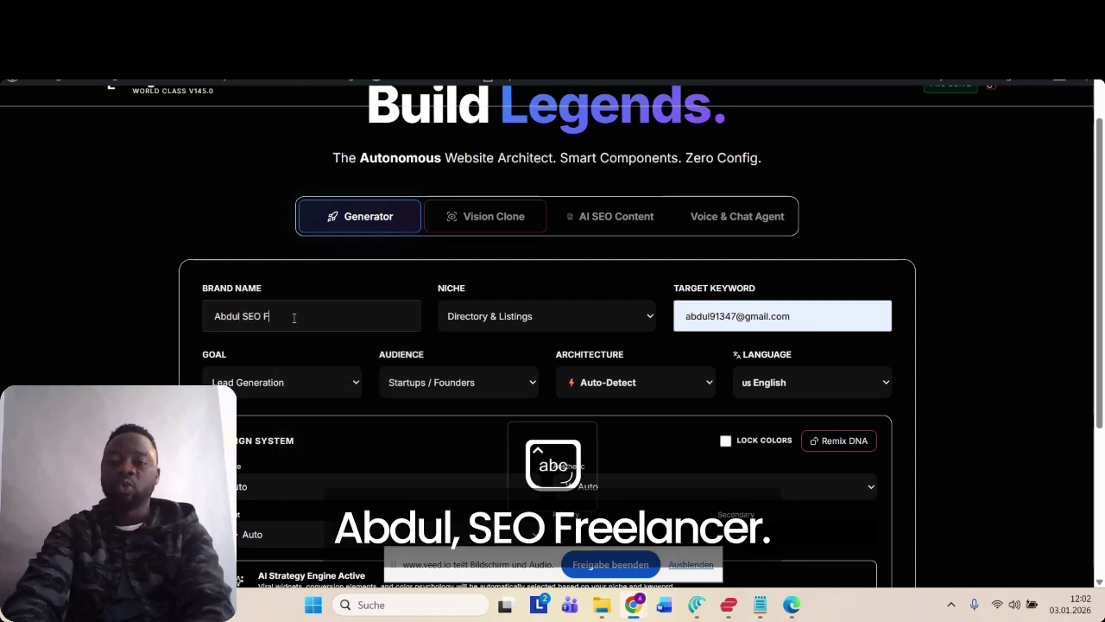
{"action": "type", "text": "reelancser"}
{"action": "key", "text": "Left"}
{"action": "key", "text": "Left"}
{"action": "key", "text": "BackSpace"}
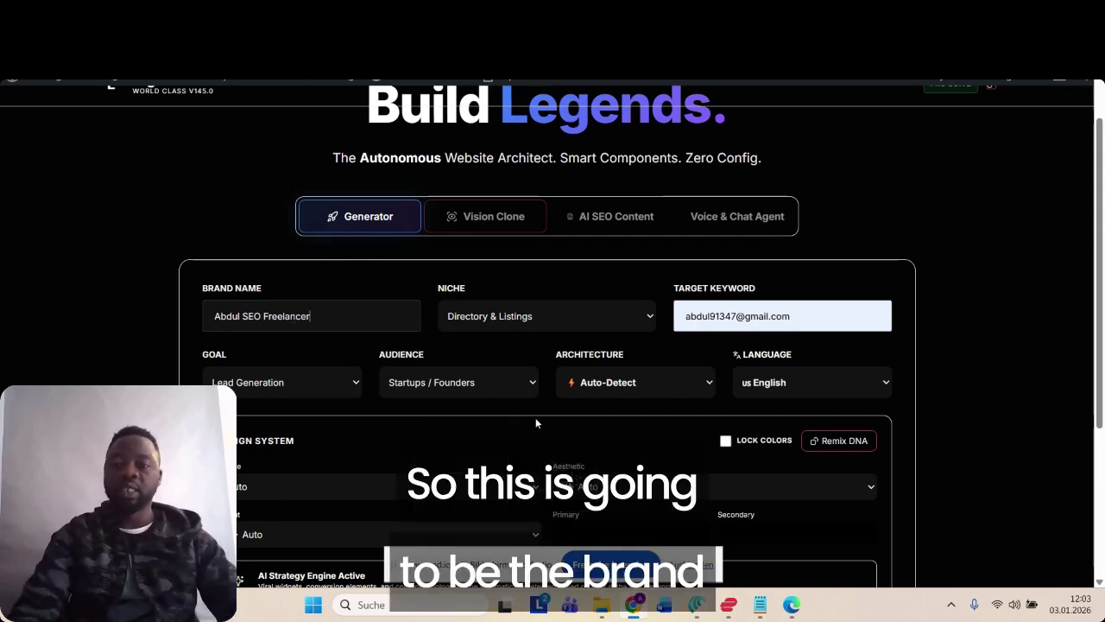
- Replace the prefilled target keyword with "SEO Freelancer"
{"action": "left_click", "coordinate": [731, 316]}
{"action": "key", "text": "ctrl+a"}
{"action": "key", "text": "BackSpace"}
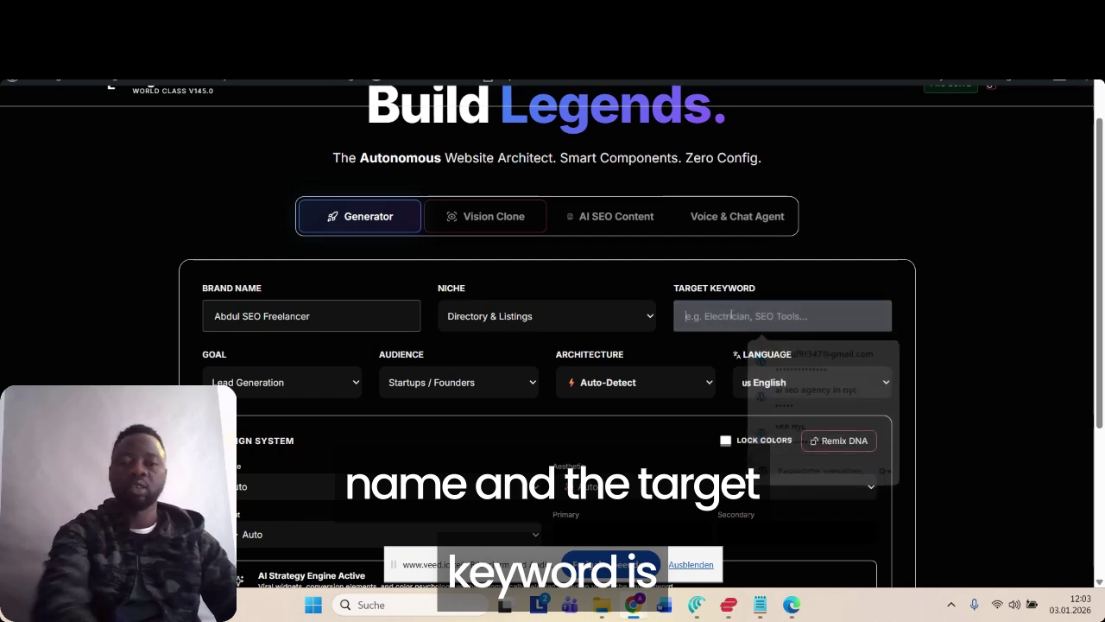
{"action": "key", "text": "Caps_Lock"}
{"action": "type", "text": "SEO F"}
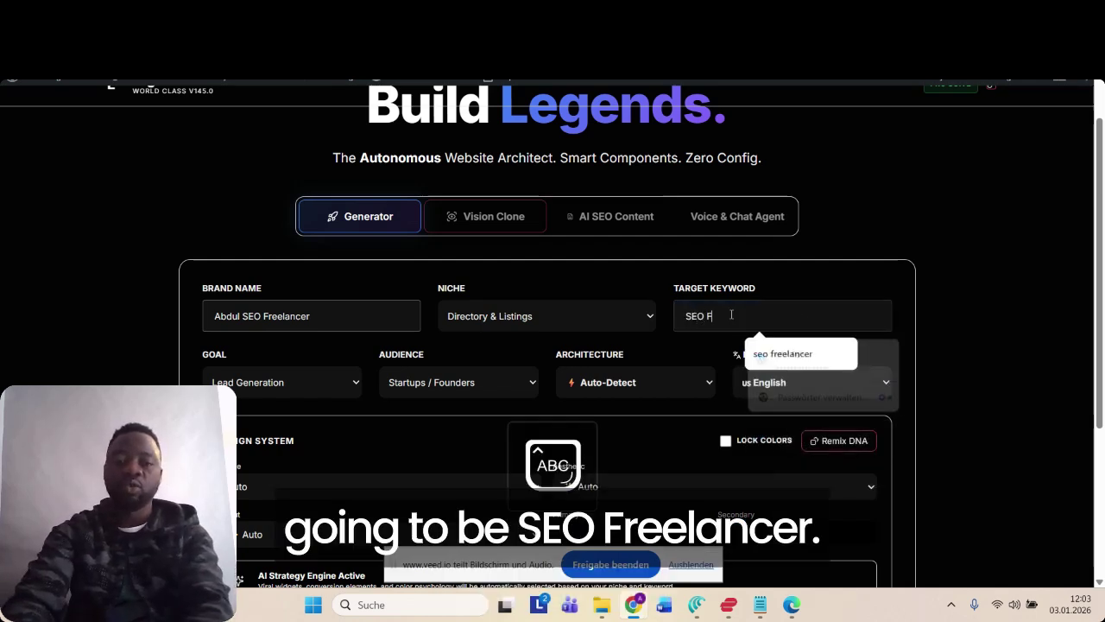
{"action": "key", "text": "Caps_Lock"}
{"action": "type", "text": "reelancer"}
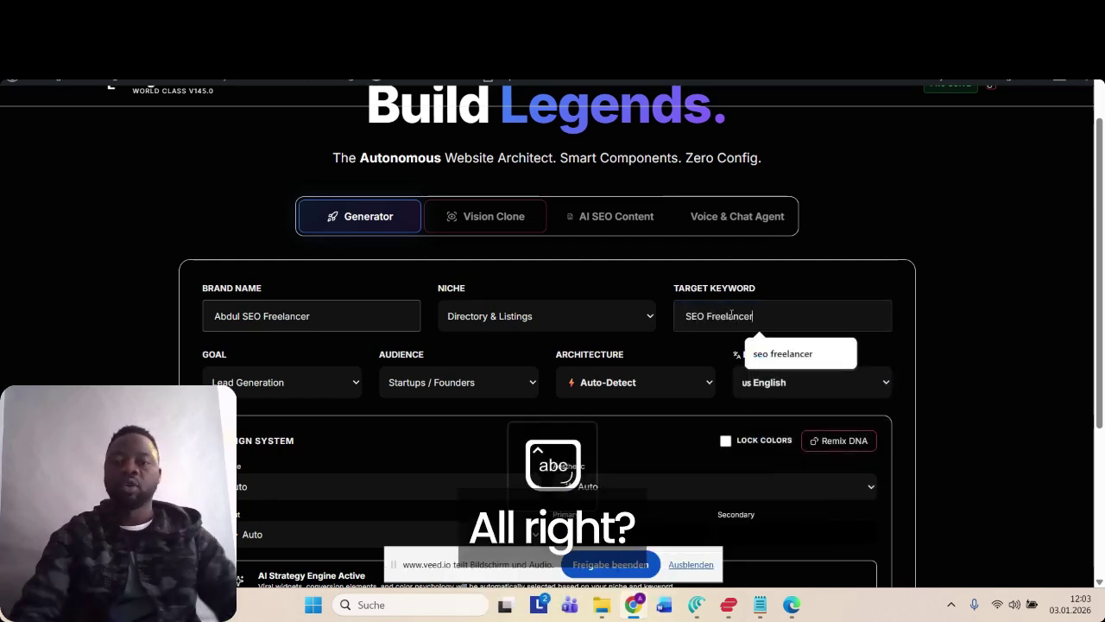
- Set the niche to Freelancer / Personal Brand and keep Lead Generation as the goal
{"action": "left_click", "coordinate": [592, 318]}
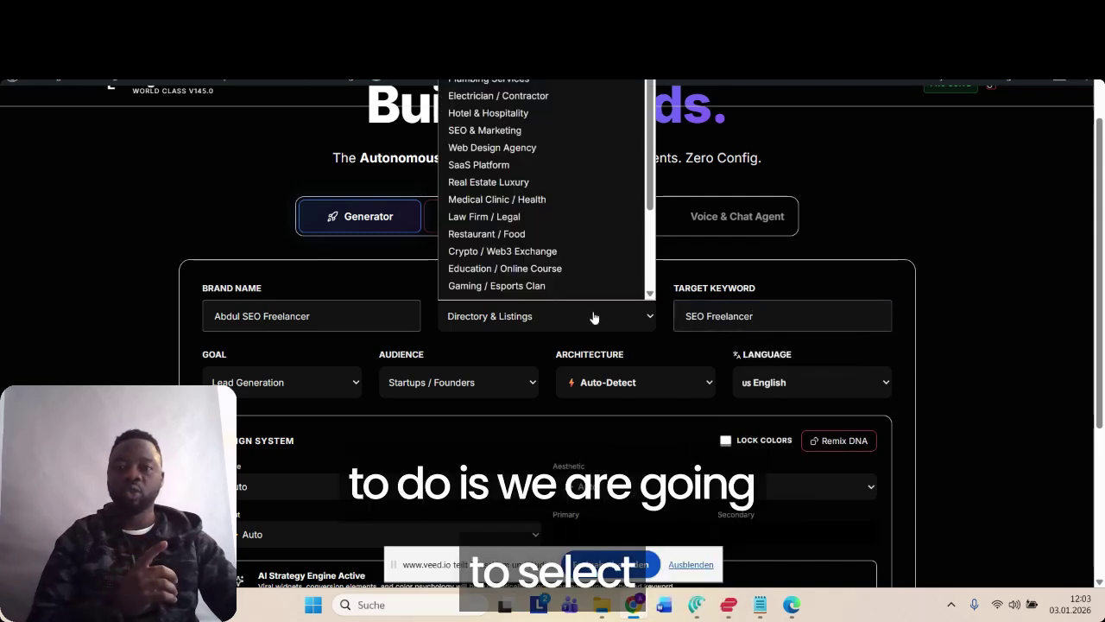
{"action": "left_click", "coordinate": [629, 69]}
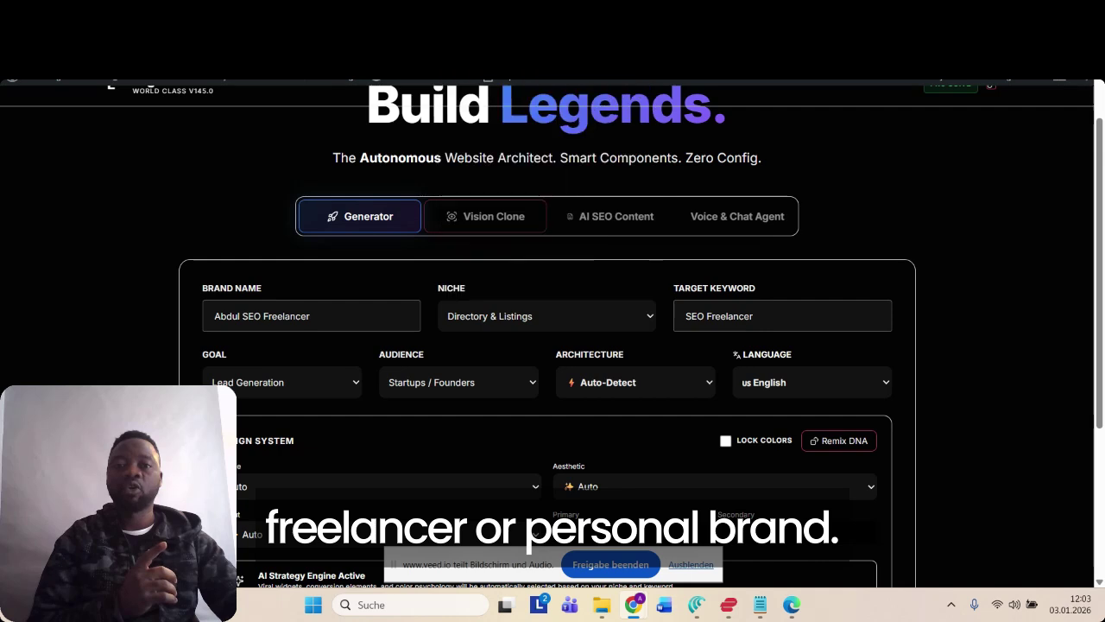
{"action": "left_click", "coordinate": [311, 391]}
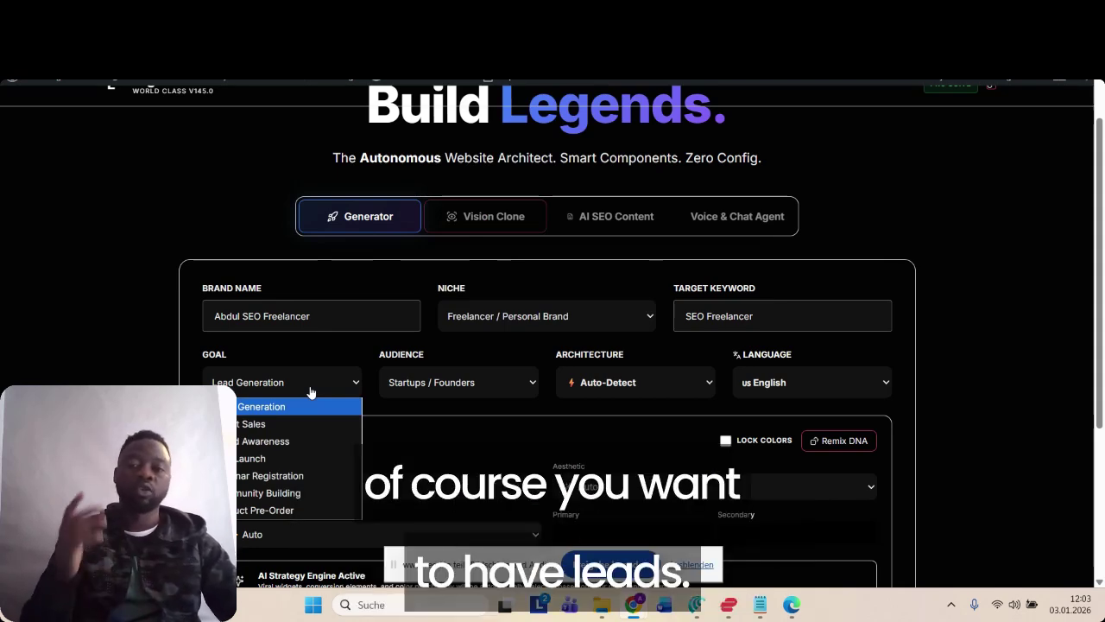
{"action": "left_click", "coordinate": [307, 390]}
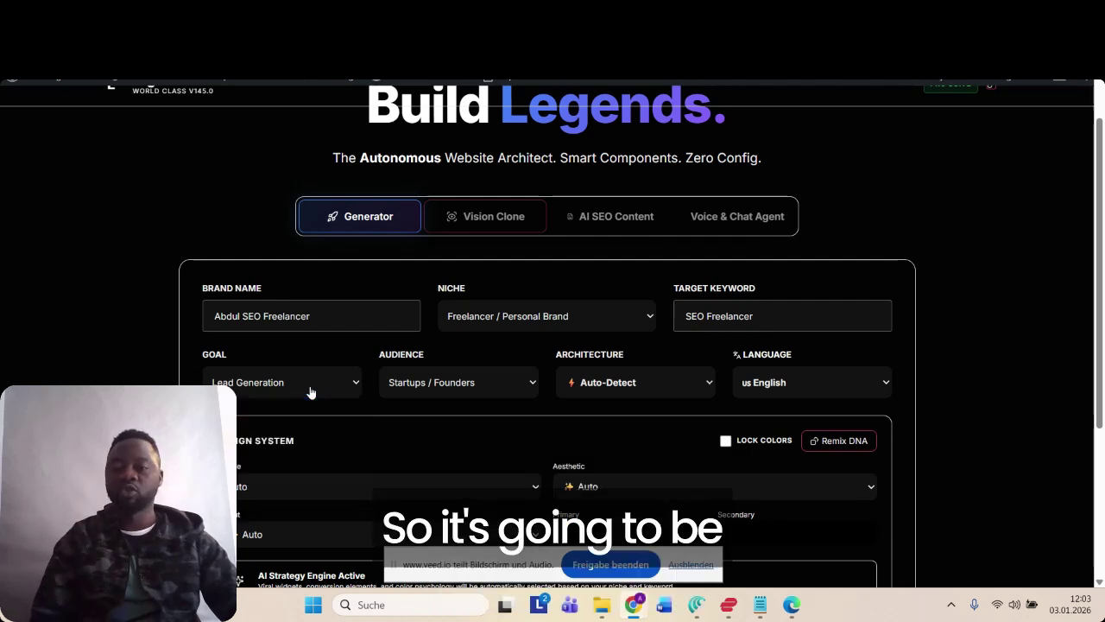
- Review the audience and architecture options, keeping Startups / Founders and Auto-Detect
{"action": "left_click", "coordinate": [476, 390]}
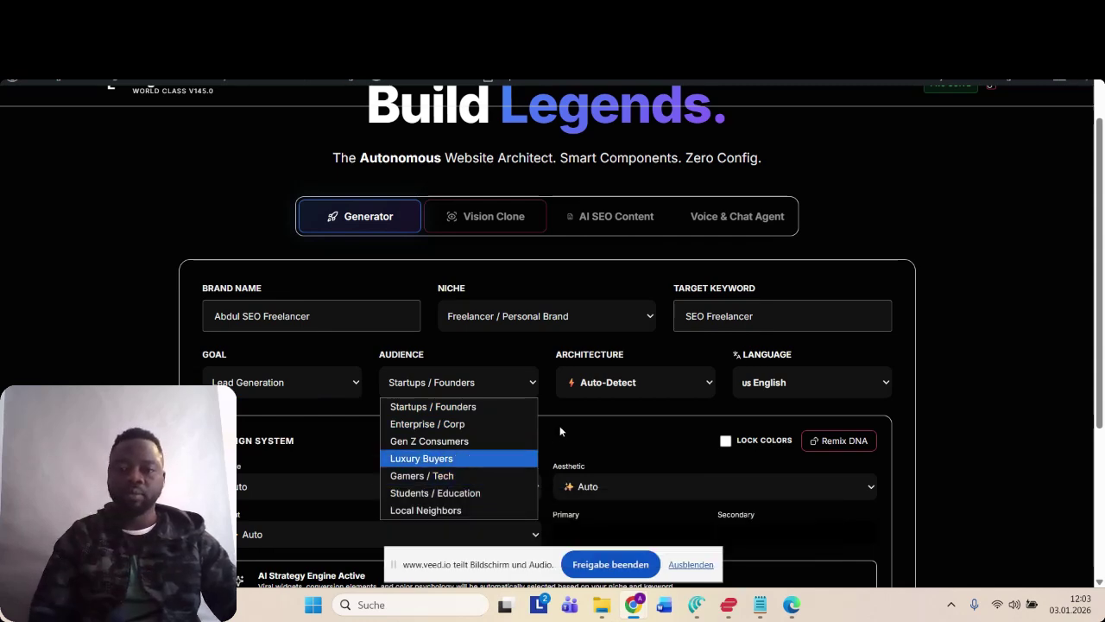
{"action": "left_click", "coordinate": [643, 388]}
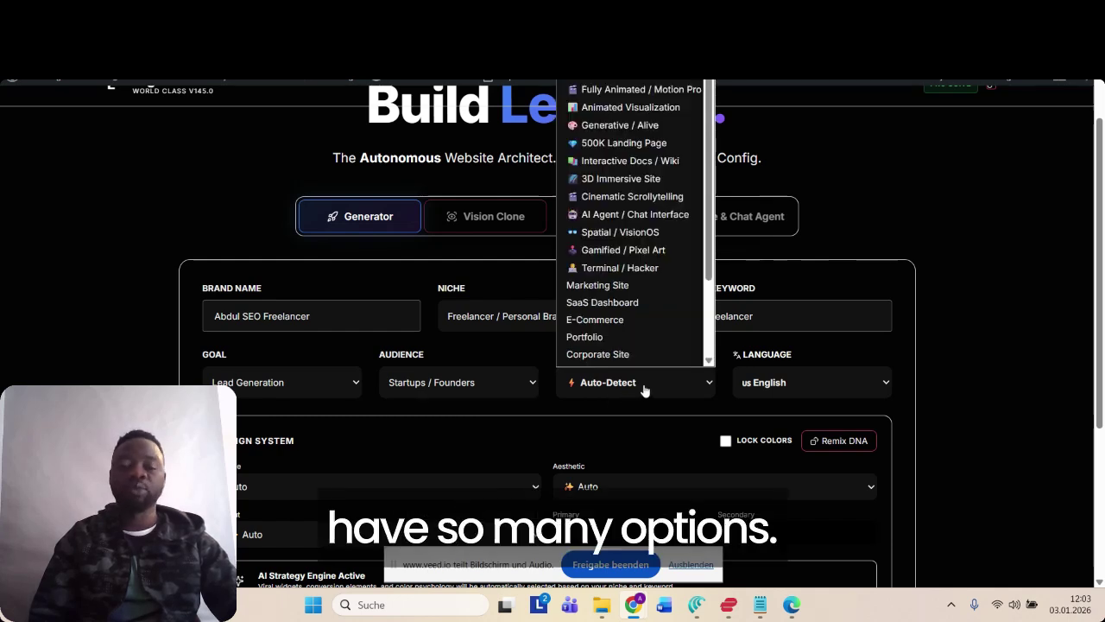
{"action": "left_click", "coordinate": [644, 390]}
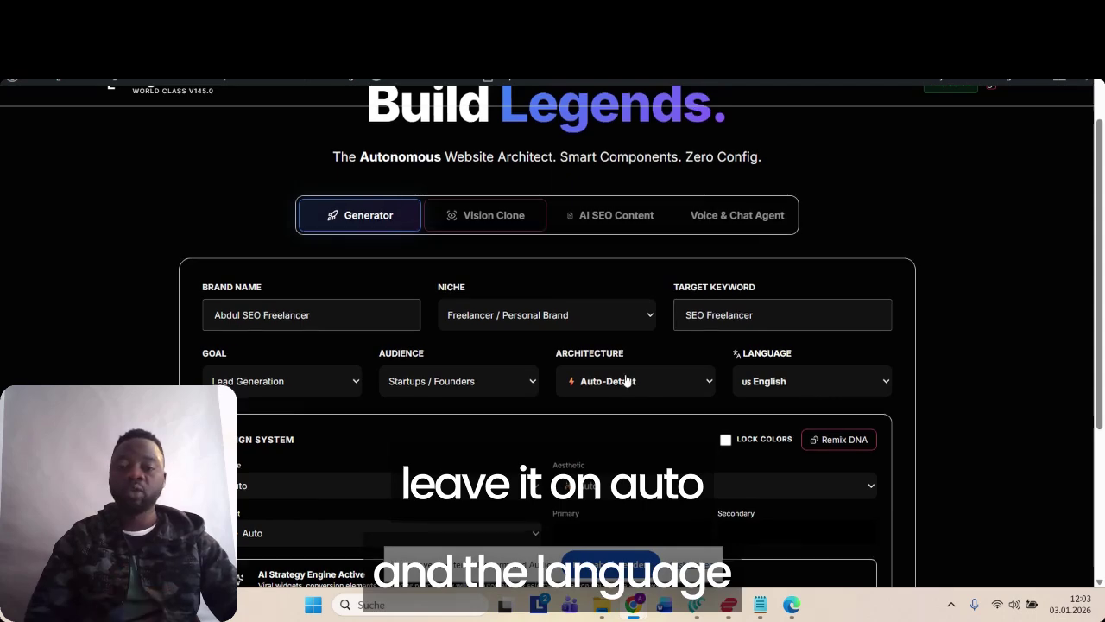
- Set the design system's theme to Light and keep the aesthetic on Auto
{"action": "scroll", "coordinate": [446, 369], "scroll_direction": "down", "scroll_amount": 2}
{"action": "left_click", "coordinate": [391, 345]}
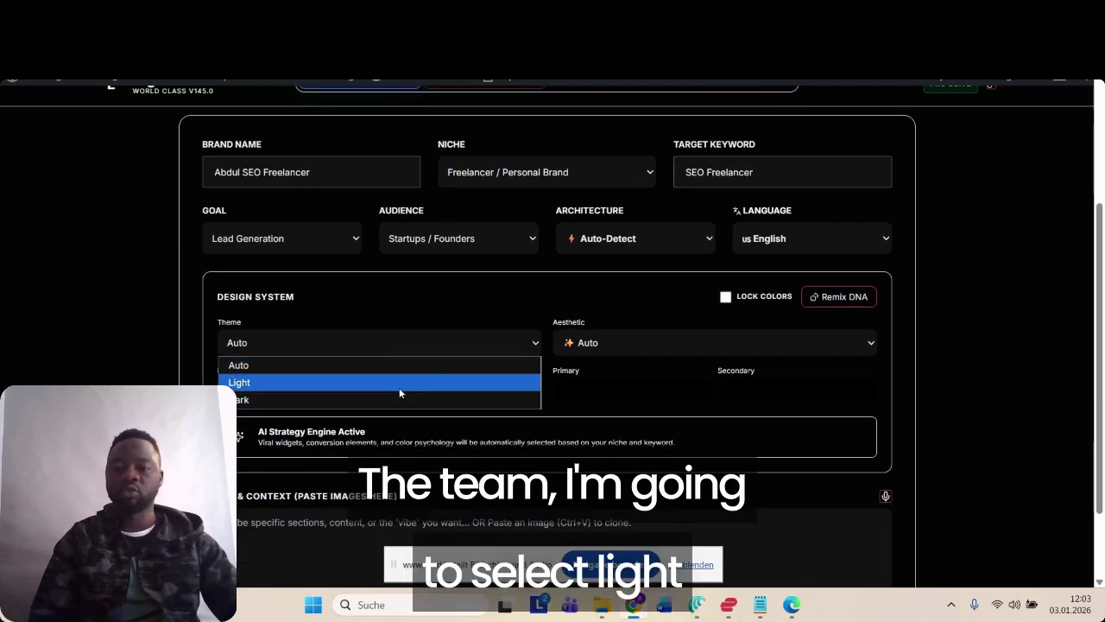
{"action": "left_click", "coordinate": [408, 384]}
{"action": "left_click", "coordinate": [637, 343]}
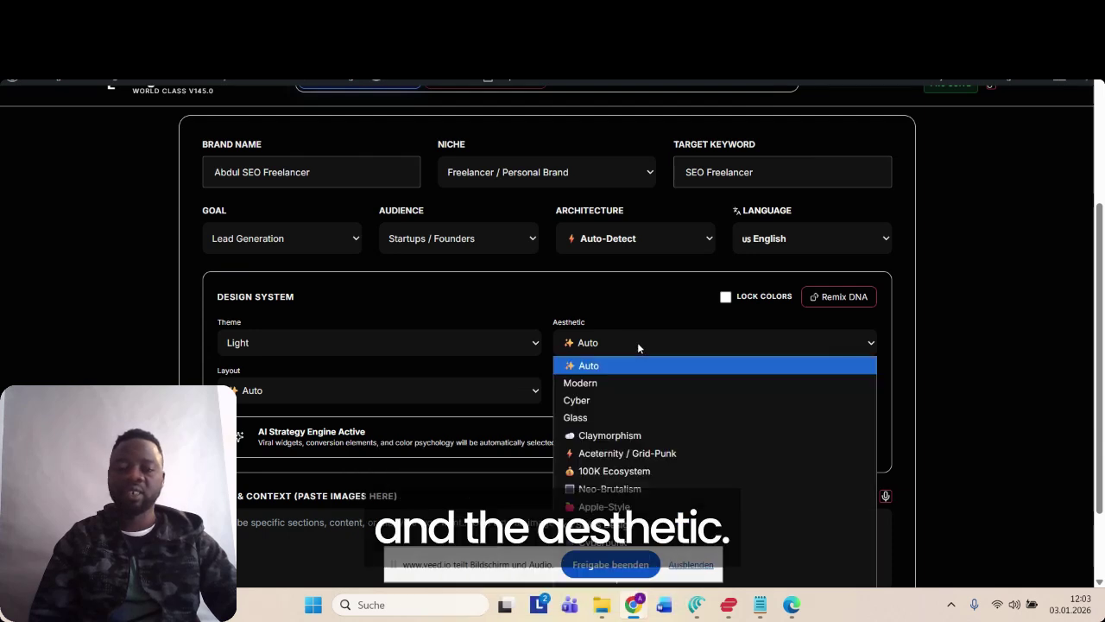
{"action": "left_click", "coordinate": [637, 342]}
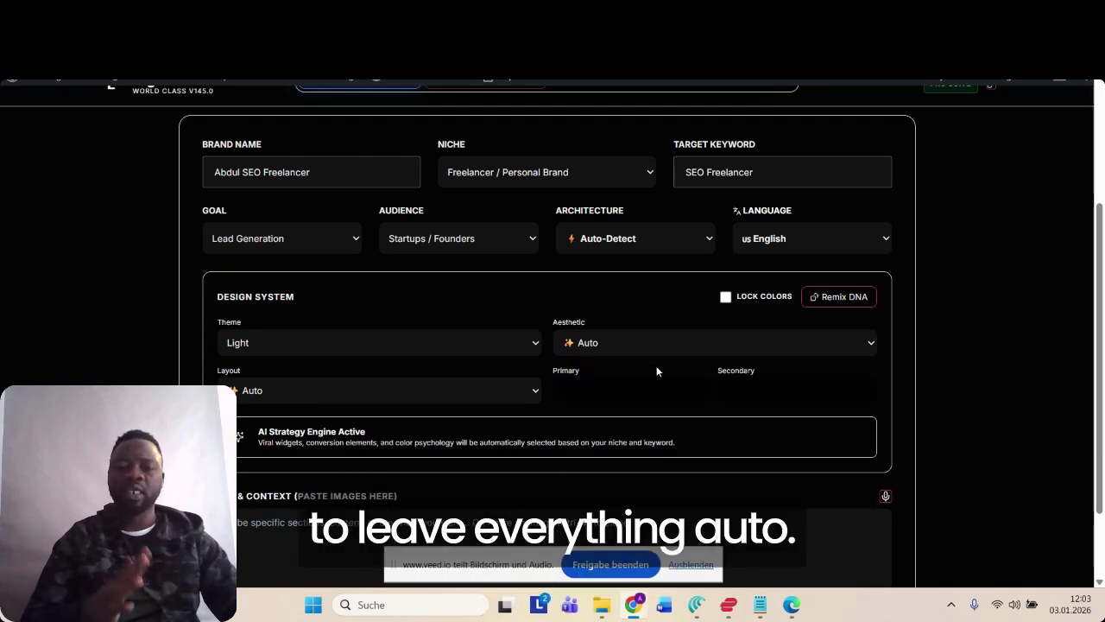
- Set the primary color to blue (RGB 7, 58, 213) and the secondary color to pale pink (RGB 231, 207, 207)
{"action": "scroll", "coordinate": [656, 365], "scroll_direction": "down", "scroll_amount": 1}
{"action": "scroll", "coordinate": [656, 366], "scroll_direction": "down", "scroll_amount": 1}
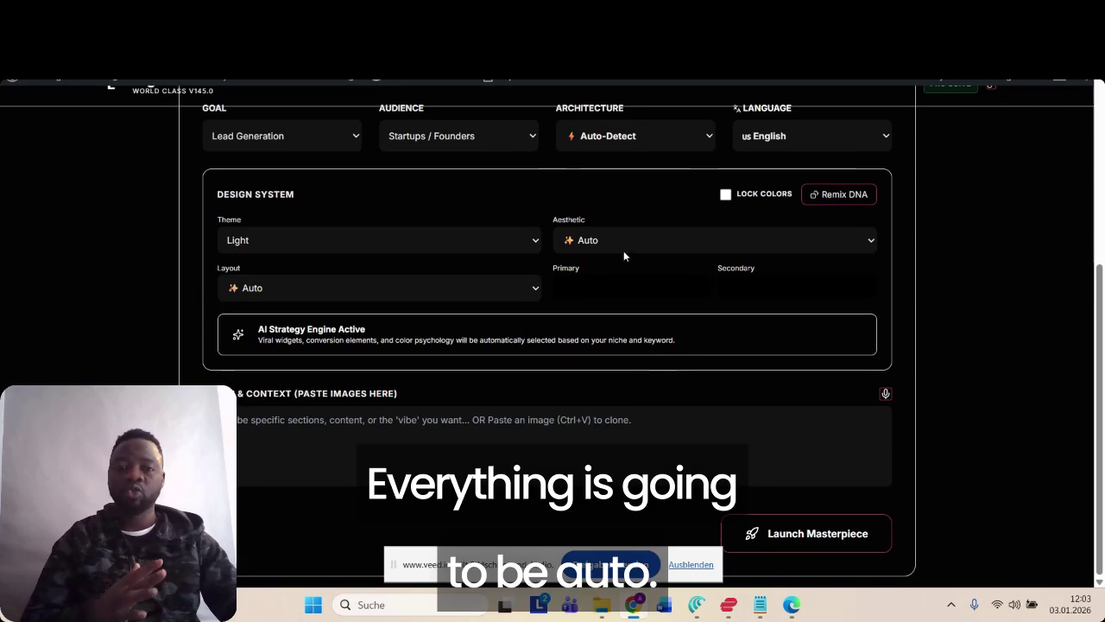
{"action": "left_click", "coordinate": [578, 288]}
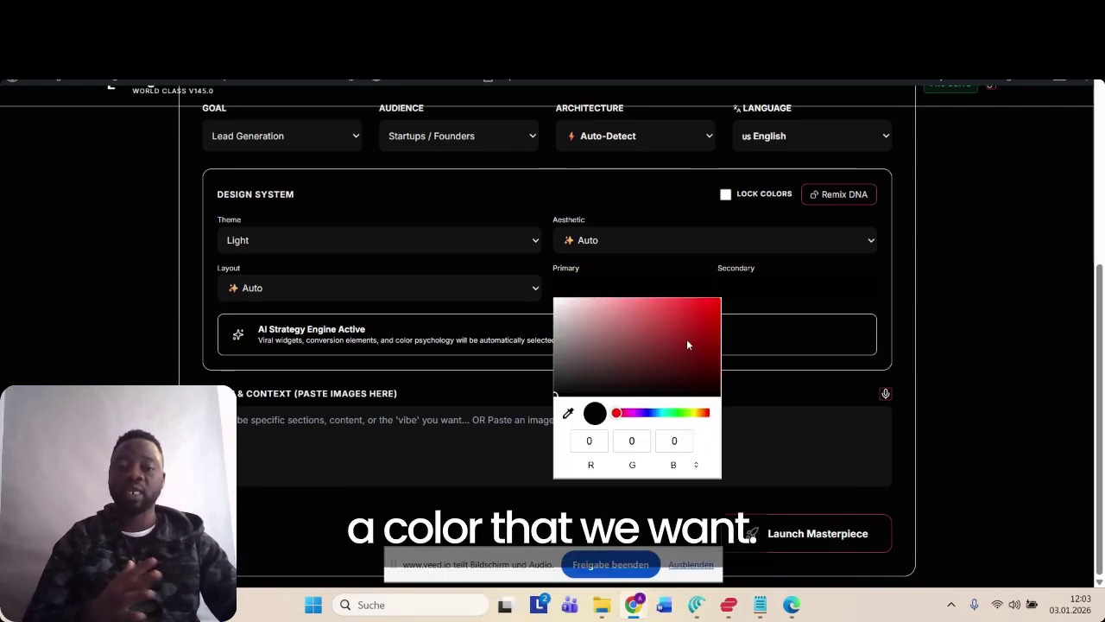
{"action": "left_click", "coordinate": [651, 412]}
{"action": "left_click", "coordinate": [714, 320]}
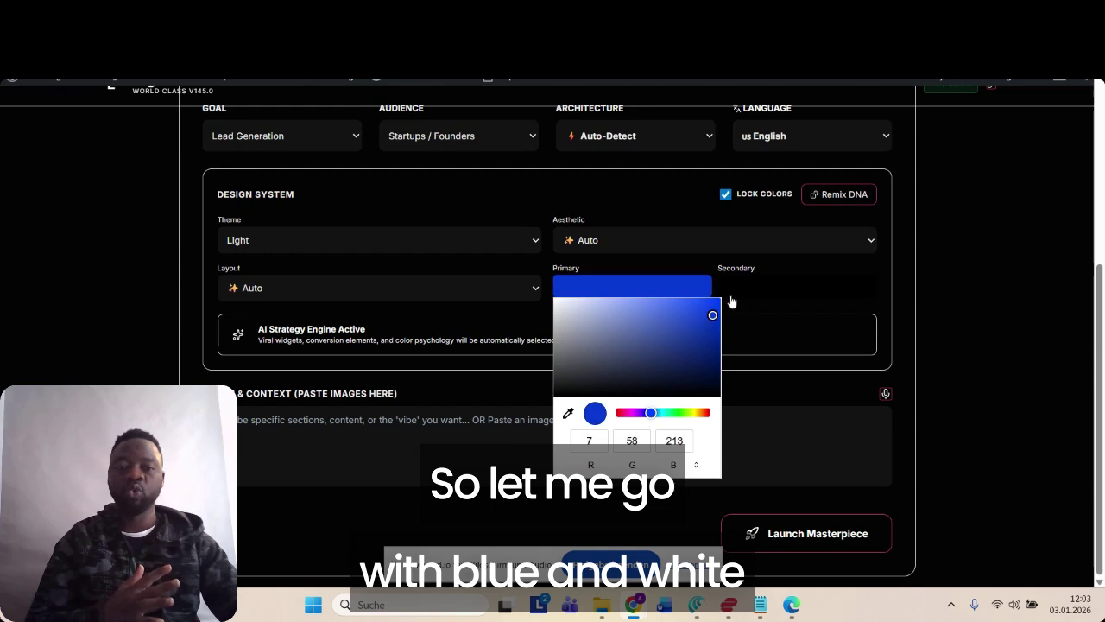
{"action": "left_click", "coordinate": [746, 295]}
{"action": "left_click", "coordinate": [737, 307]}
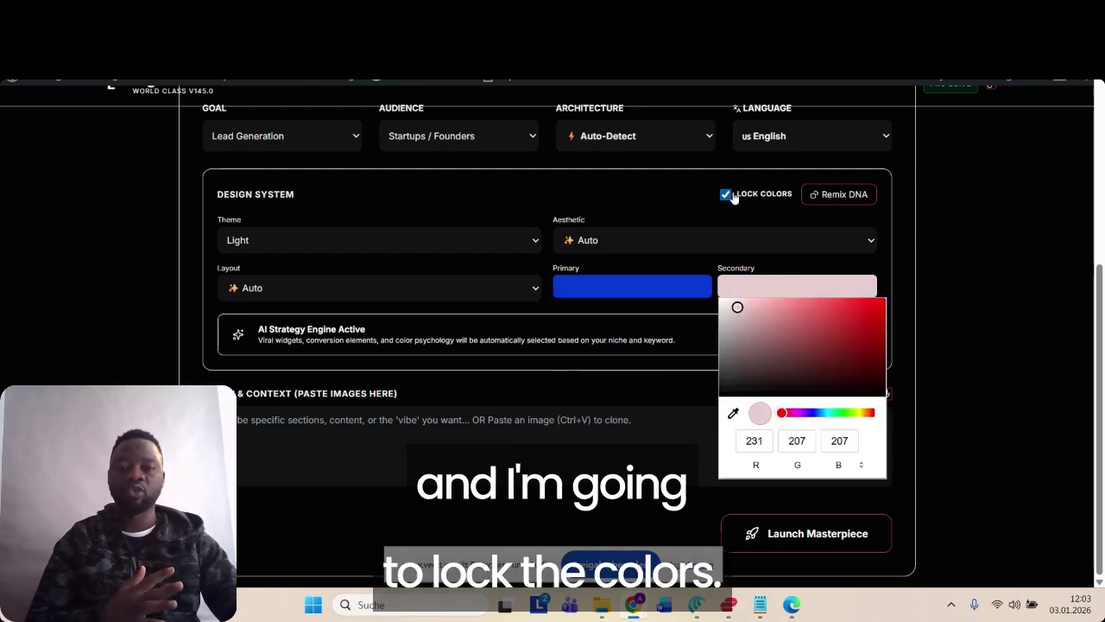
{"action": "left_click", "coordinate": [749, 214]}
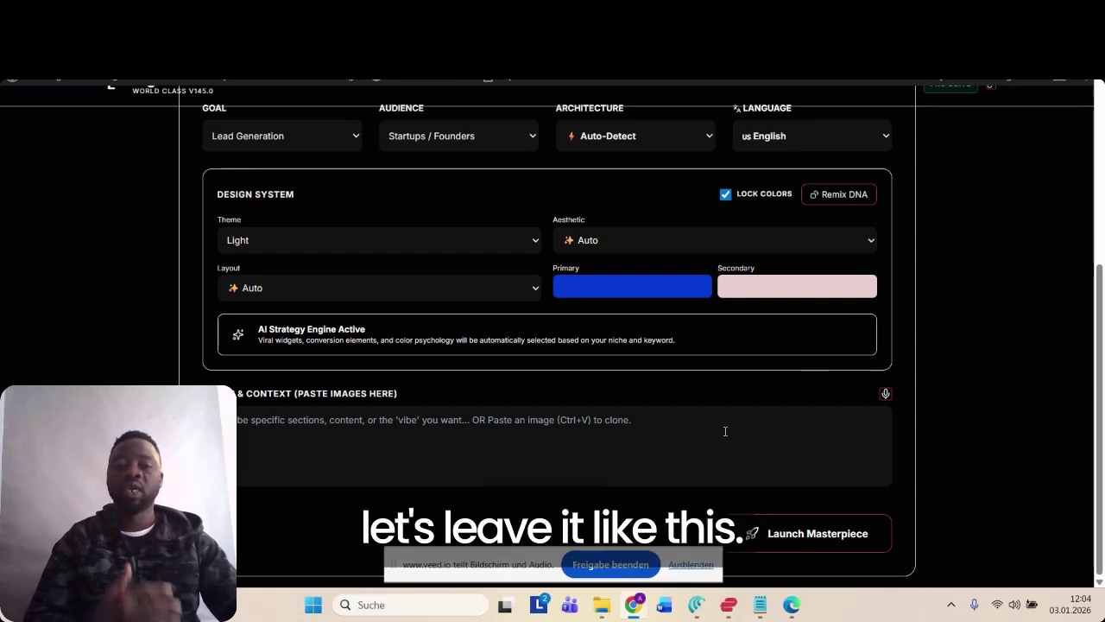
- Generate the website from the completed form and dismiss the browser's offer to save a password
{"action": "left_click", "coordinate": [830, 535]}
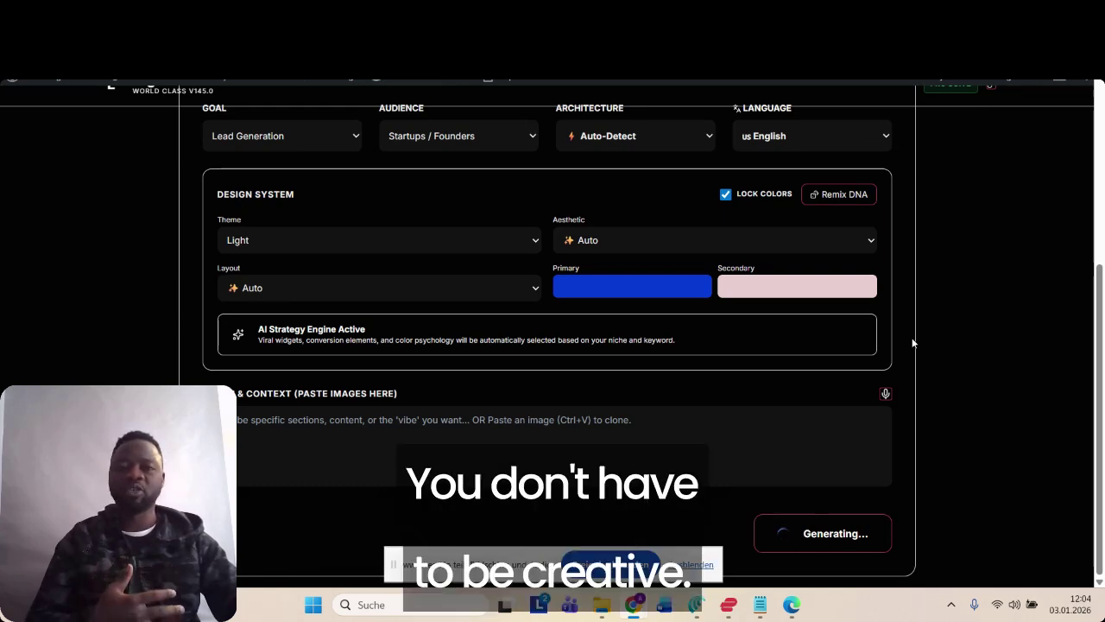
{"action": "scroll", "coordinate": [913, 343], "scroll_direction": "up", "scroll_amount": 2}
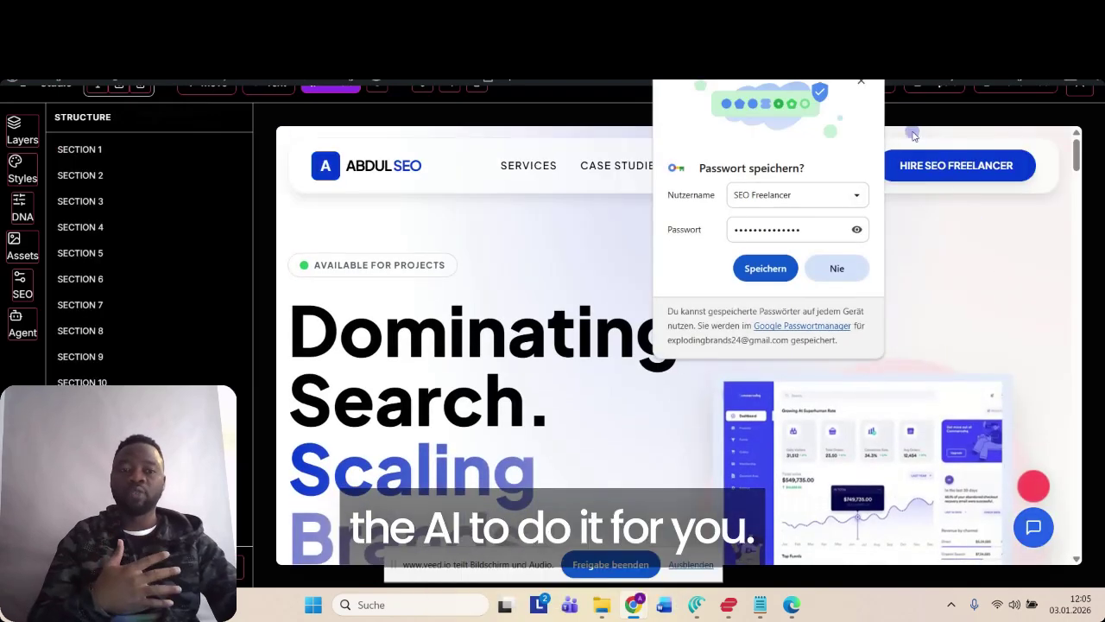
{"action": "left_click", "coordinate": [861, 80]}
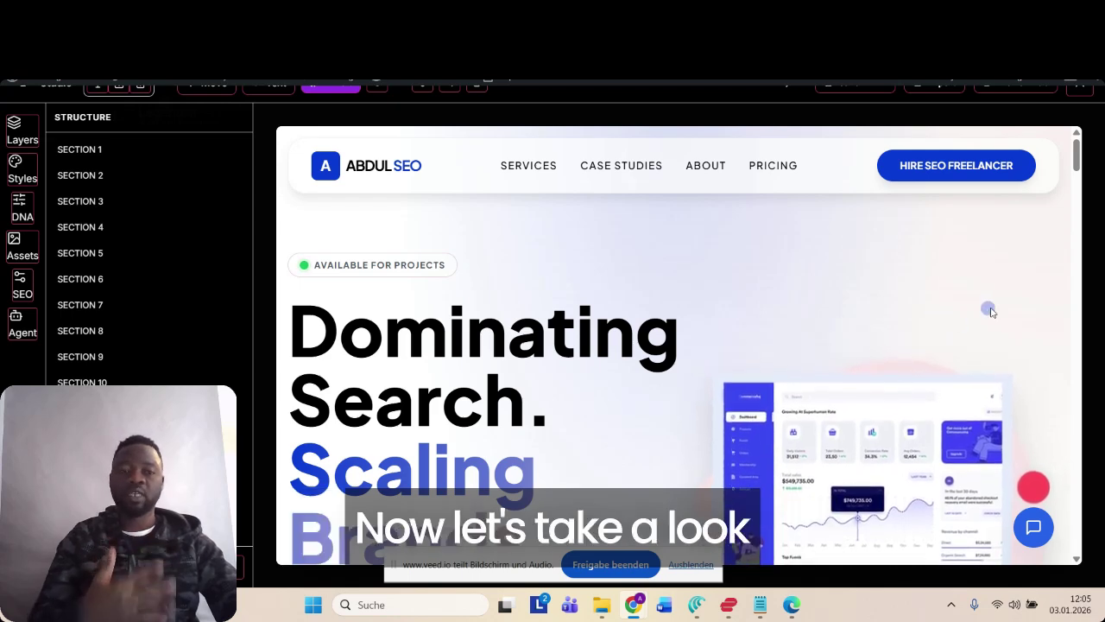
- Examine the generated website's hero section, including its animation, call-to-action buttons and dashboard graphic
{"action": "scroll", "coordinate": [993, 302], "scroll_direction": "down", "scroll_amount": 1}
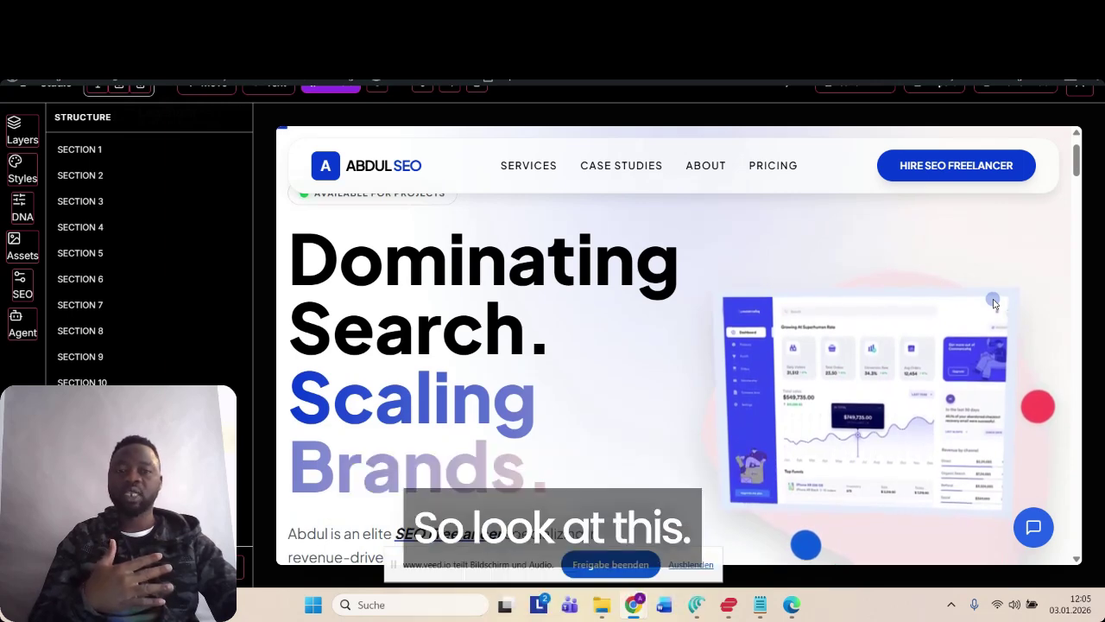
{"action": "scroll", "coordinate": [993, 303], "scroll_direction": "down", "scroll_amount": 1}
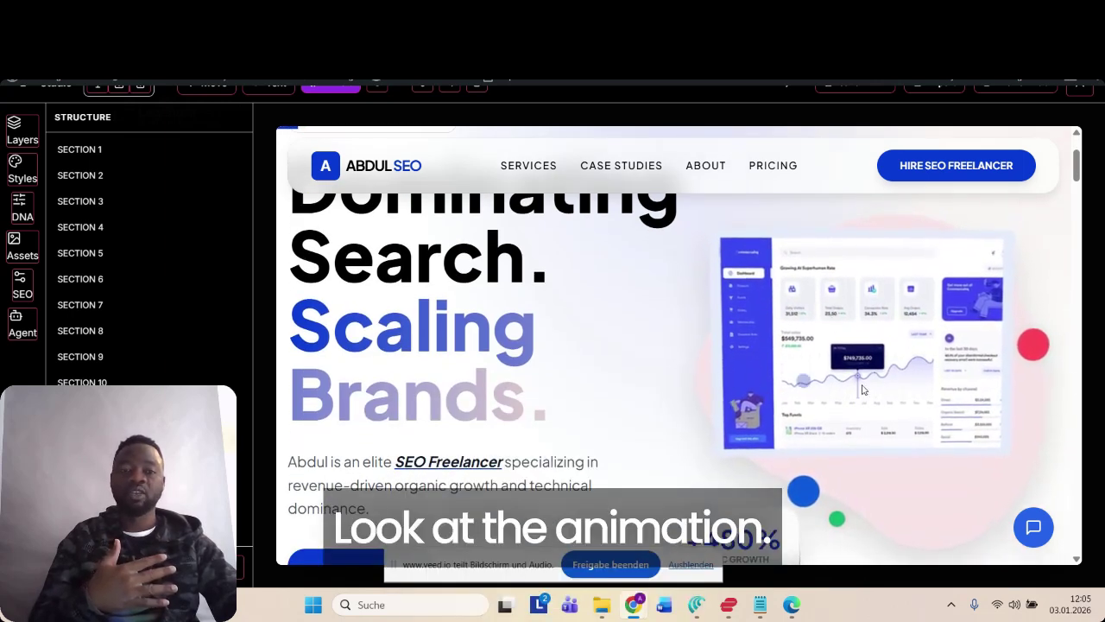
{"action": "scroll", "coordinate": [862, 389], "scroll_direction": "down", "scroll_amount": 3}
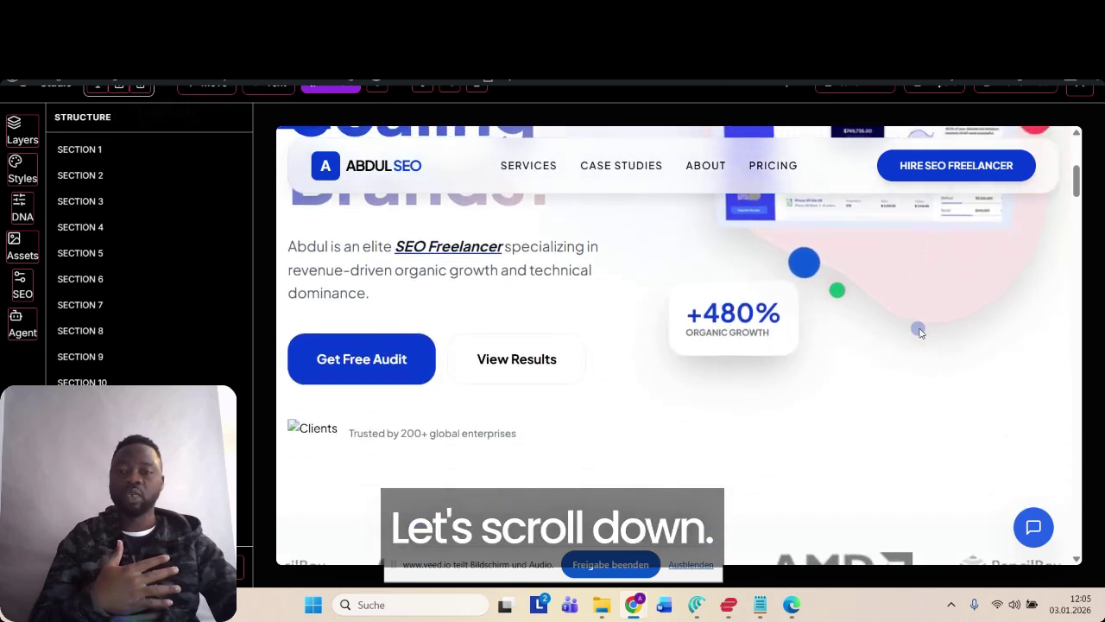
{"action": "scroll", "coordinate": [371, 276], "scroll_direction": "up", "scroll_amount": 1}
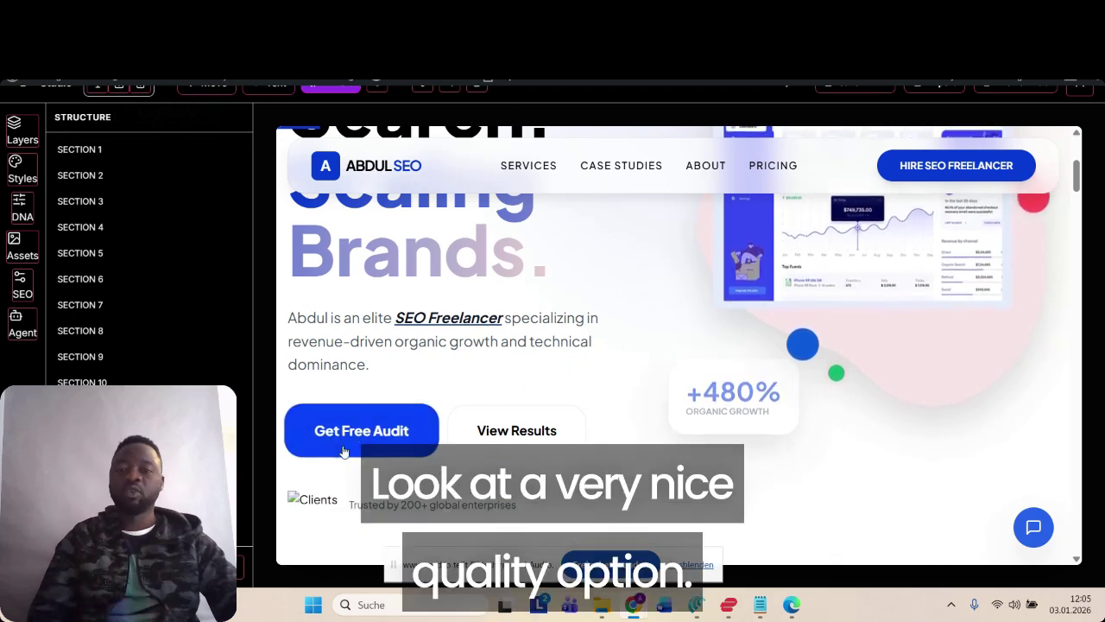
{"action": "scroll", "coordinate": [944, 395], "scroll_direction": "up", "scroll_amount": 3}
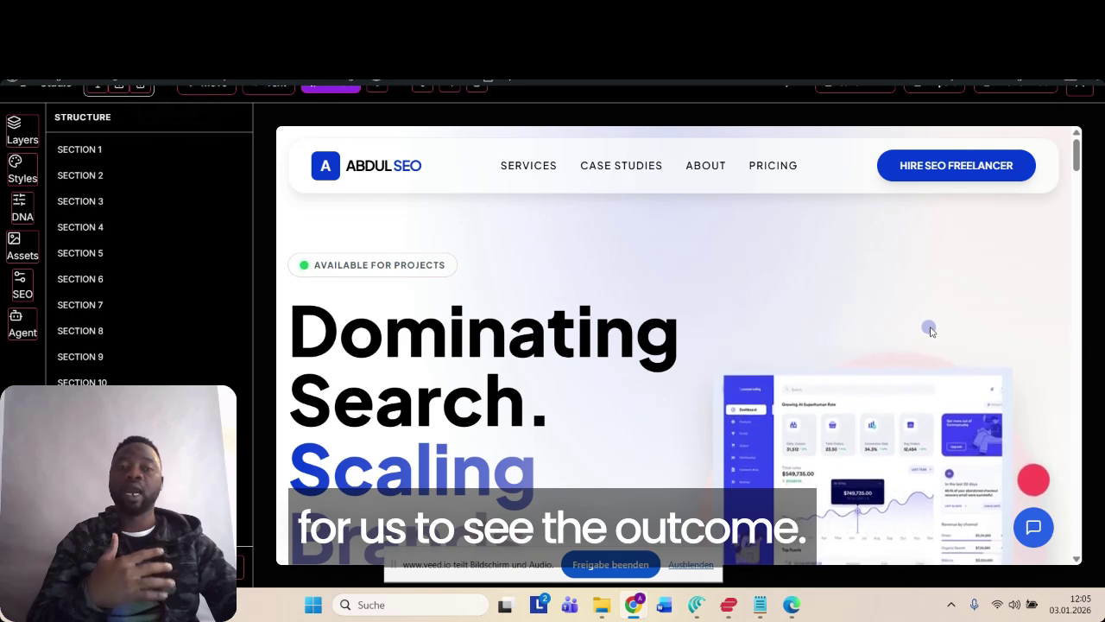
- Examine the generated page's client logos, SEO service cards and freelancer advantage section
{"action": "scroll", "coordinate": [930, 331], "scroll_direction": "down", "scroll_amount": 5}
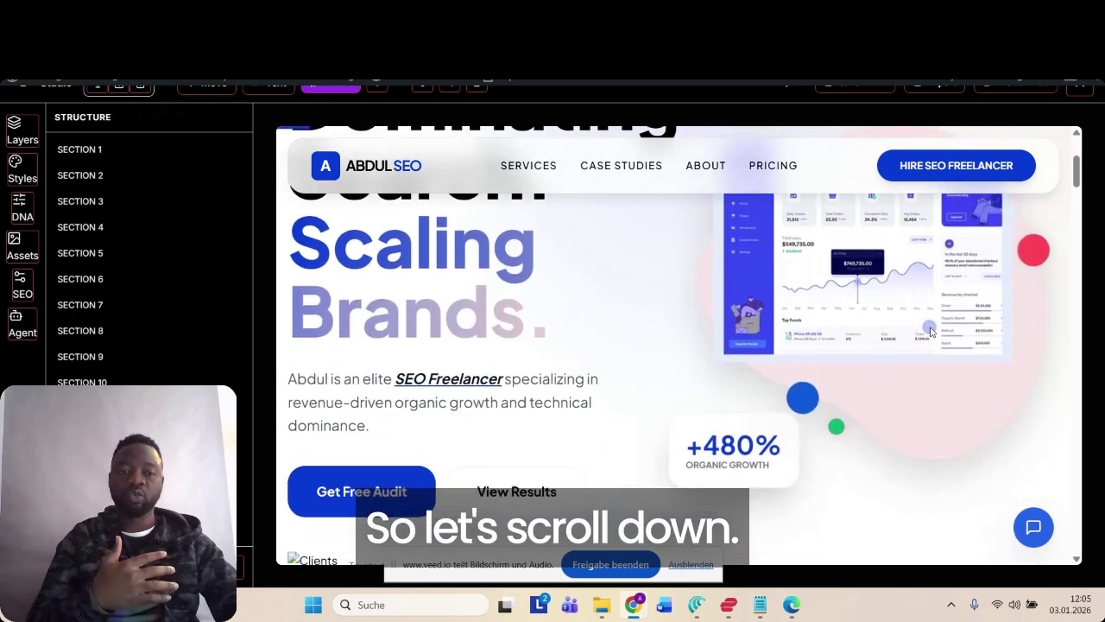
{"action": "scroll", "coordinate": [930, 331], "scroll_direction": "down", "scroll_amount": 4}
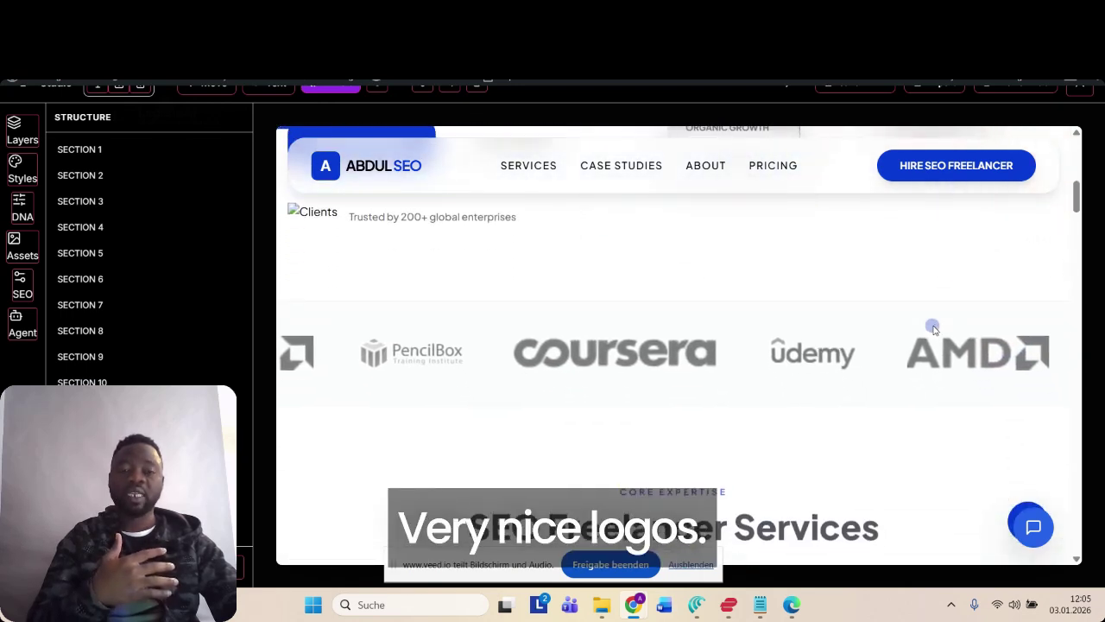
{"action": "scroll", "coordinate": [933, 327], "scroll_direction": "down", "scroll_amount": 1}
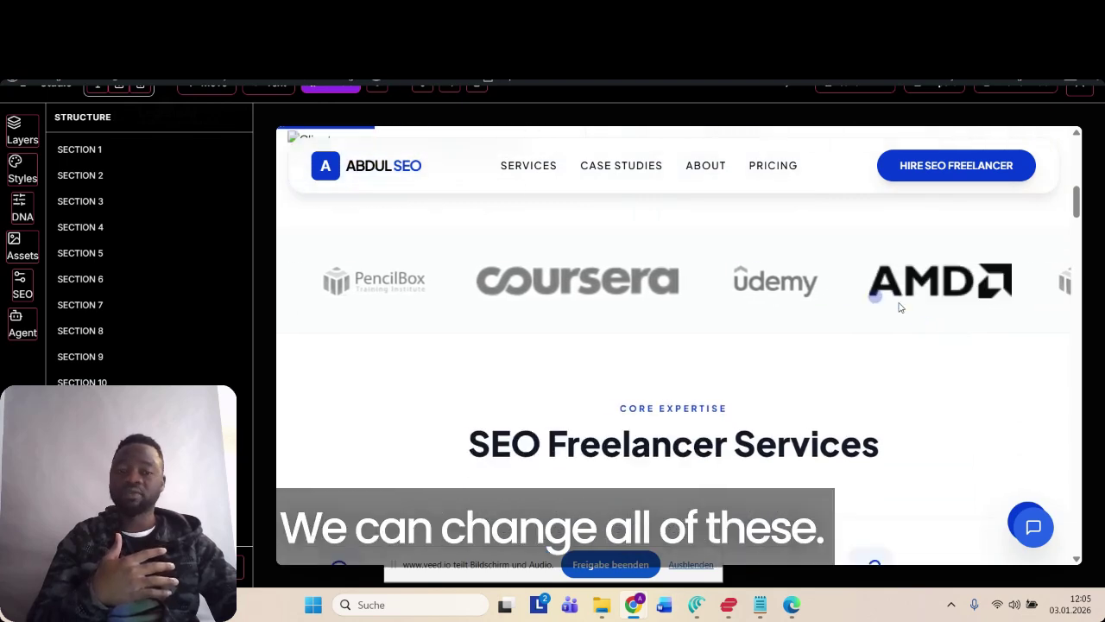
{"action": "scroll", "coordinate": [896, 345], "scroll_direction": "down", "scroll_amount": 4}
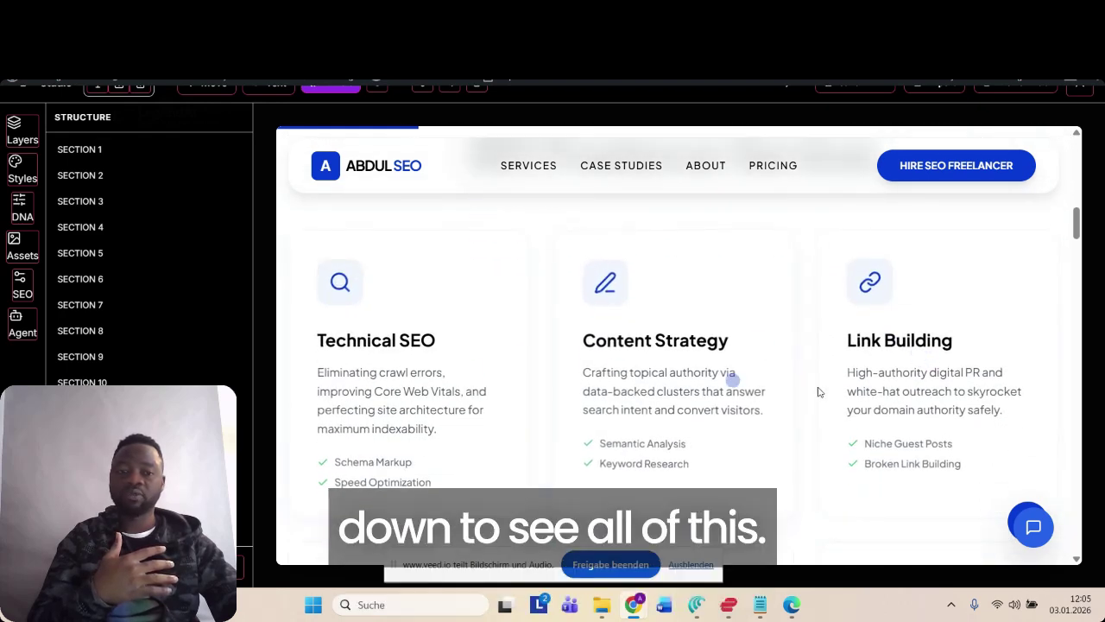
{"action": "scroll", "coordinate": [819, 392], "scroll_direction": "down", "scroll_amount": 6}
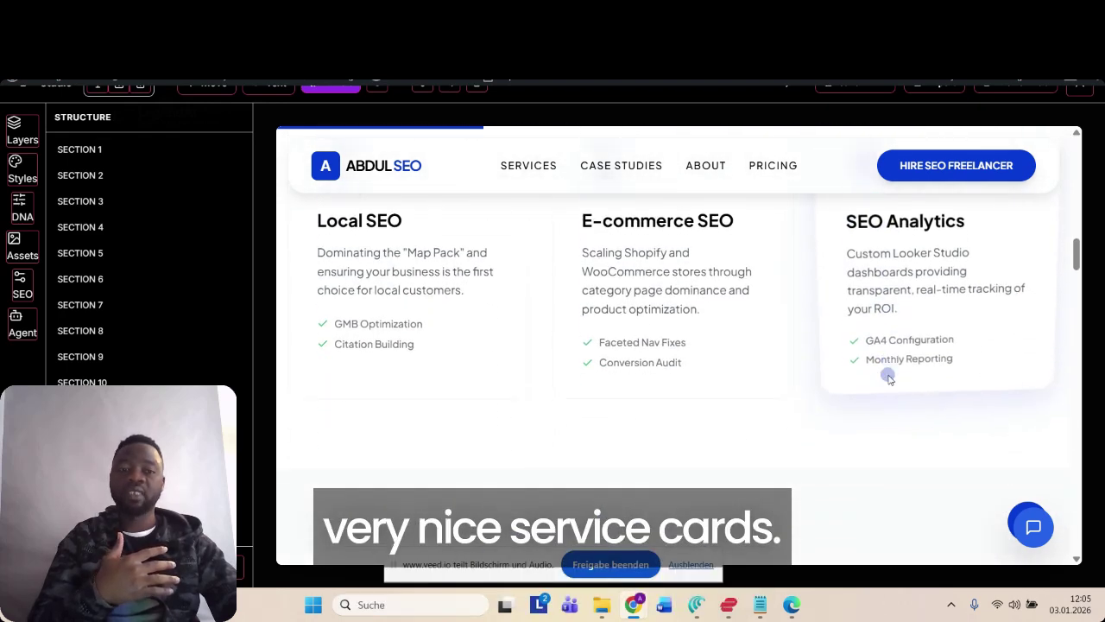
{"action": "scroll", "coordinate": [890, 378], "scroll_direction": "down", "scroll_amount": 5}
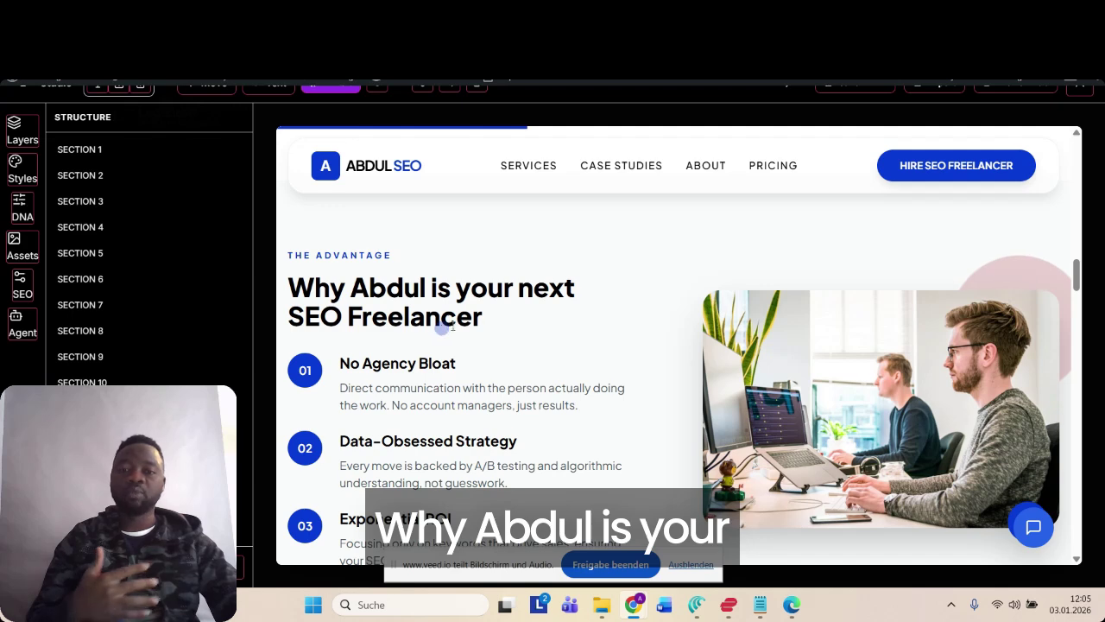
{"action": "scroll", "coordinate": [451, 367], "scroll_direction": "down", "scroll_amount": 1}
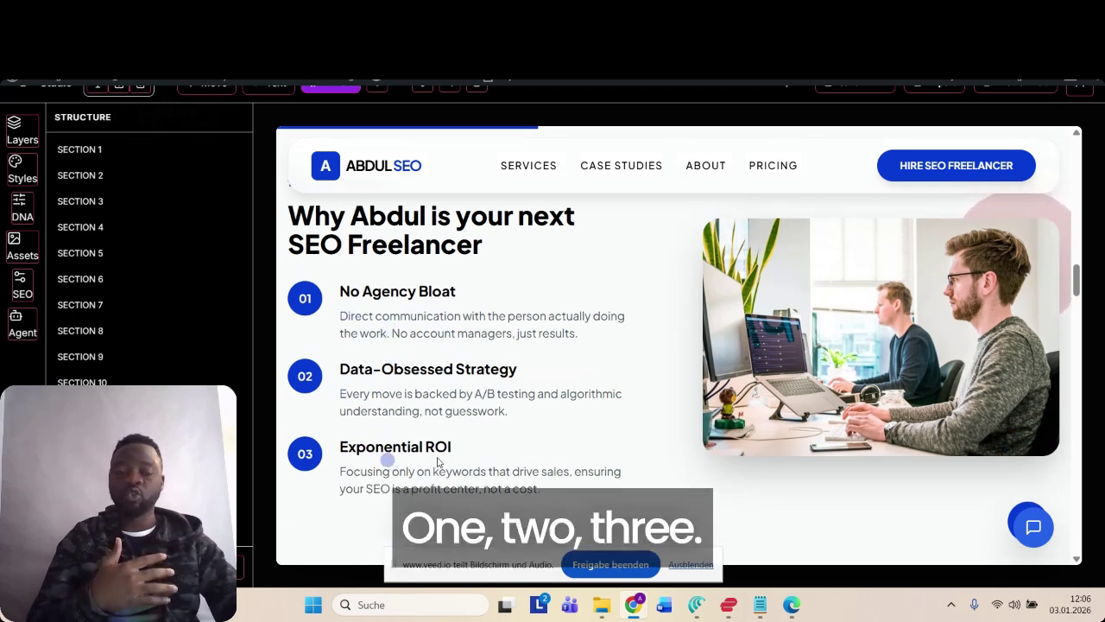
{"action": "scroll", "coordinate": [683, 374], "scroll_direction": "down", "scroll_amount": 4}
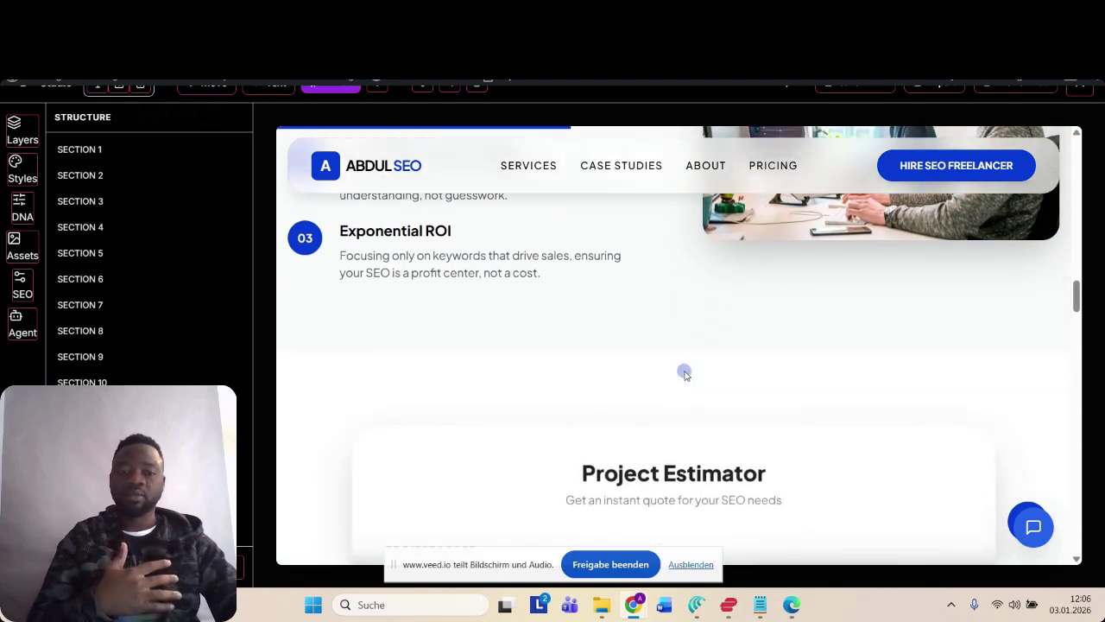
- Set the Project Estimator's project scope to National E-commerce (Starting $3,500/mo)
{"action": "scroll", "coordinate": [708, 371], "scroll_direction": "down", "scroll_amount": 3}
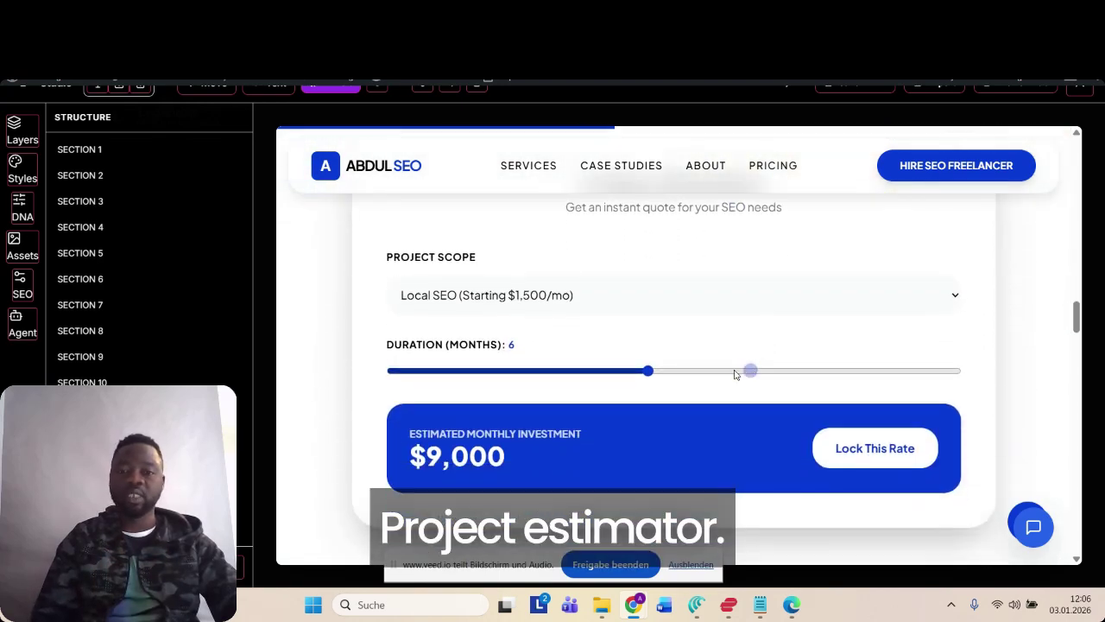
{"action": "left_click", "coordinate": [941, 297]}
{"action": "left_click", "coordinate": [843, 351]}
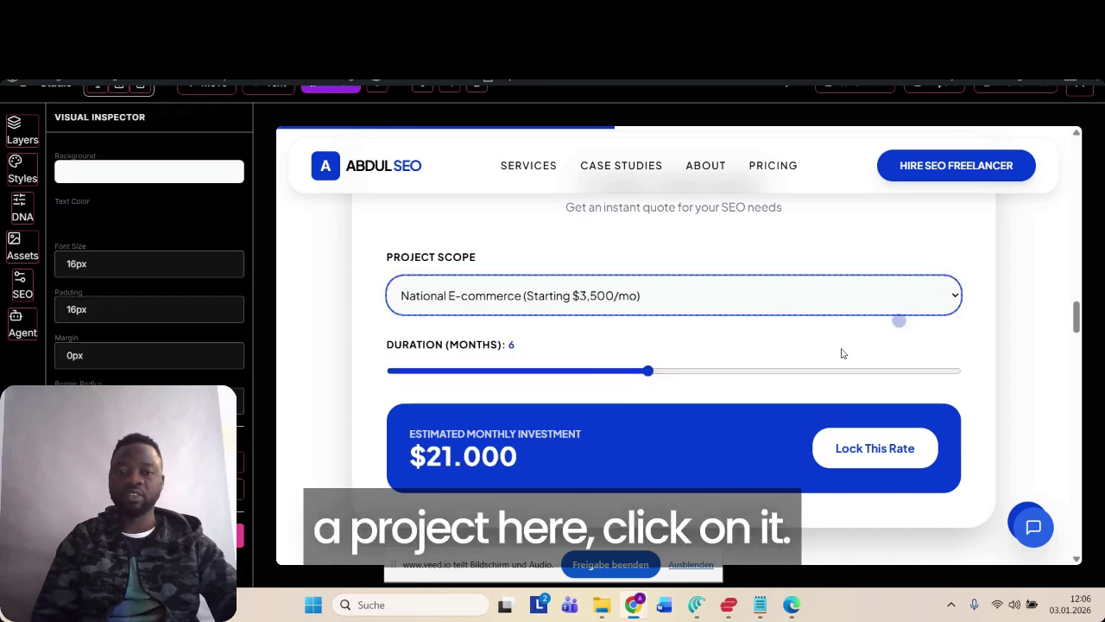
{"action": "left_click", "coordinate": [730, 312]}
{"action": "left_click", "coordinate": [723, 365]}
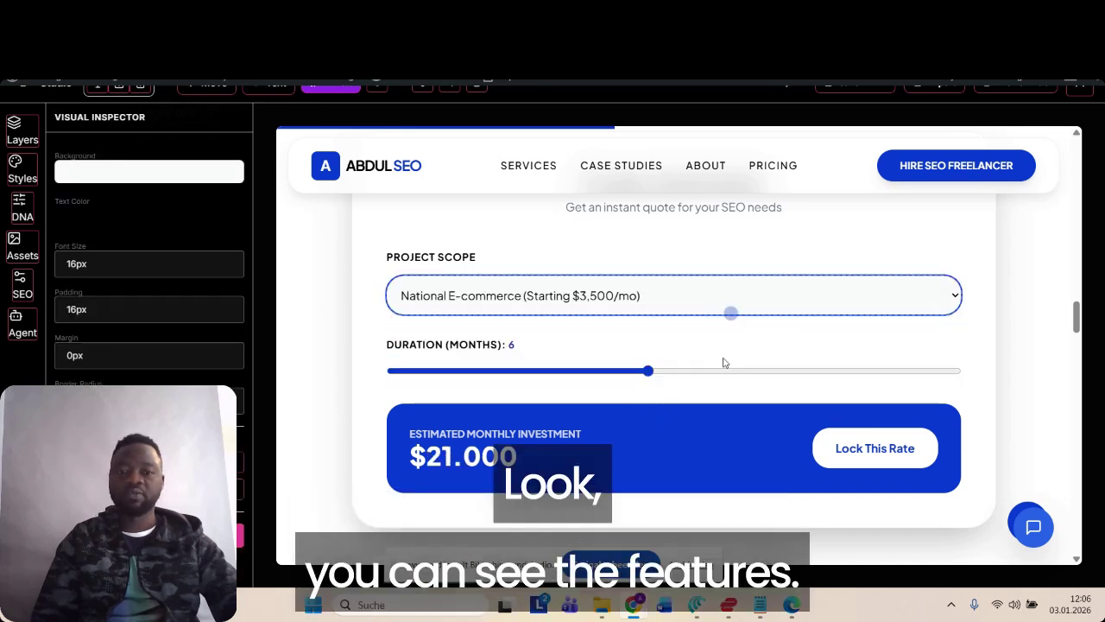
- Examine the remaining sections: portfolio stories, testimonials, investment plans, FAQ, SEO Insights blog cards and footer
{"action": "scroll", "coordinate": [819, 350], "scroll_direction": "down", "scroll_amount": 1}
{"action": "scroll", "coordinate": [819, 350], "scroll_direction": "down", "scroll_amount": 5}
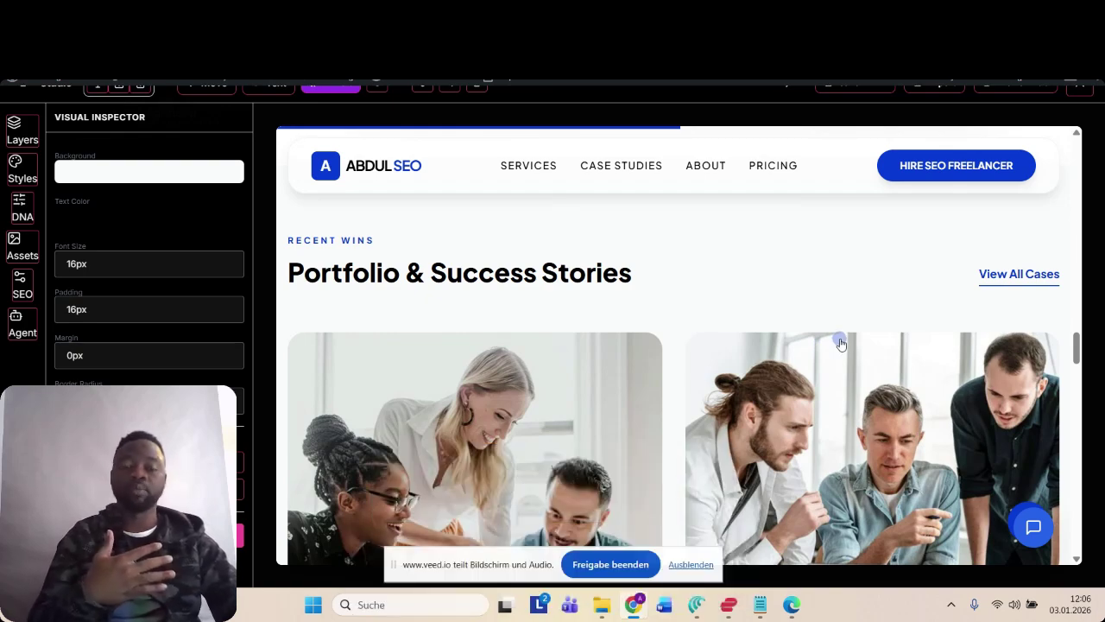
{"action": "scroll", "coordinate": [836, 345], "scroll_direction": "down", "scroll_amount": 8}
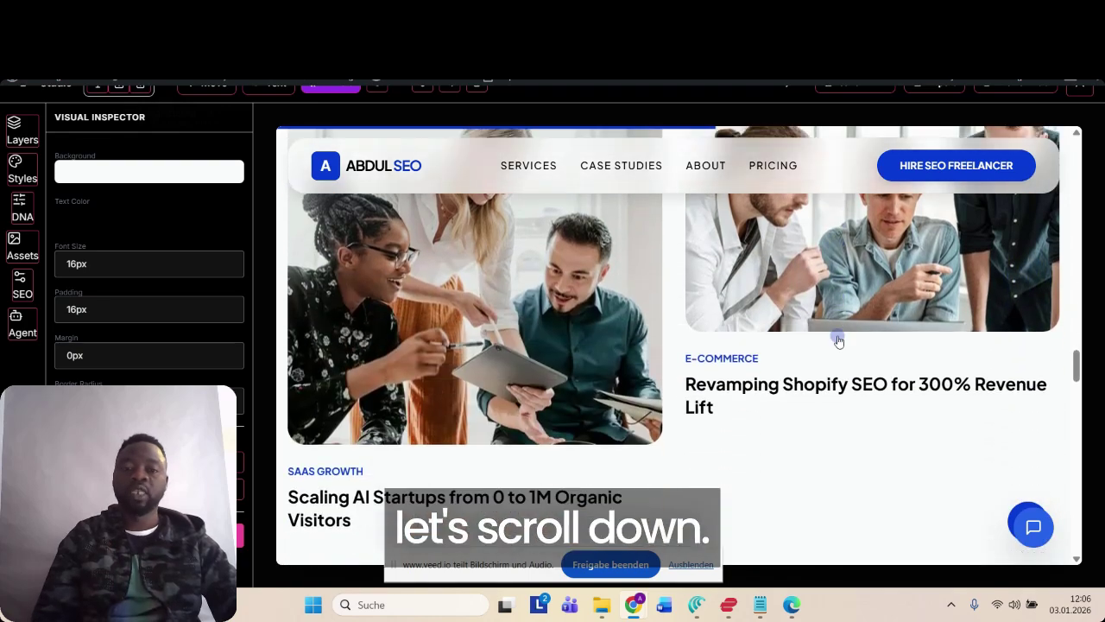
{"action": "scroll", "coordinate": [843, 334], "scroll_direction": "down", "scroll_amount": 4}
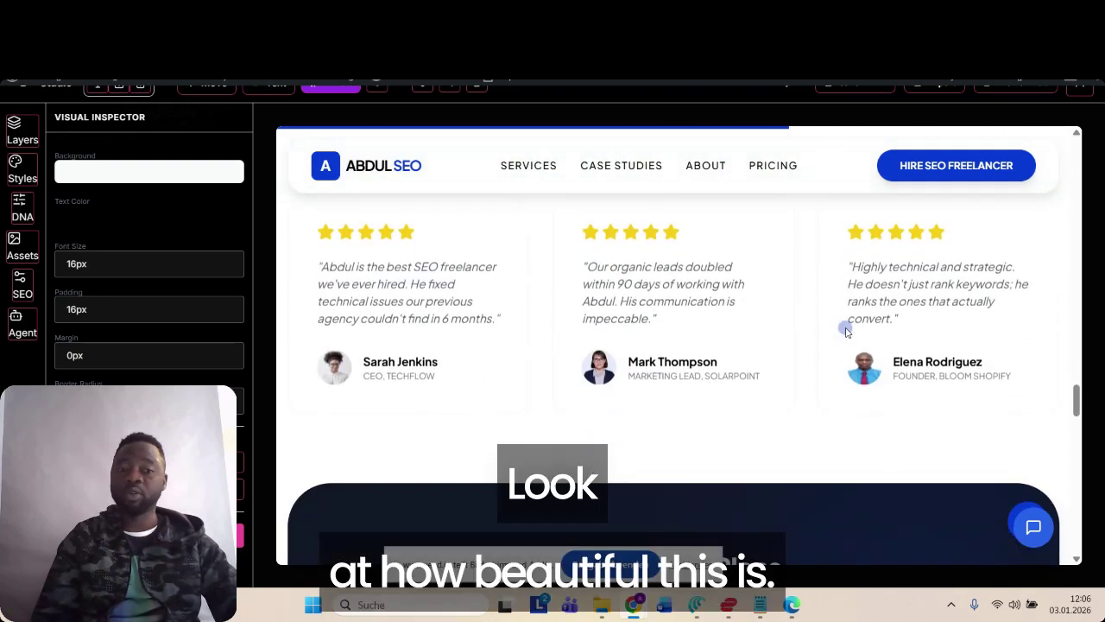
{"action": "scroll", "coordinate": [851, 334], "scroll_direction": "down", "scroll_amount": 4}
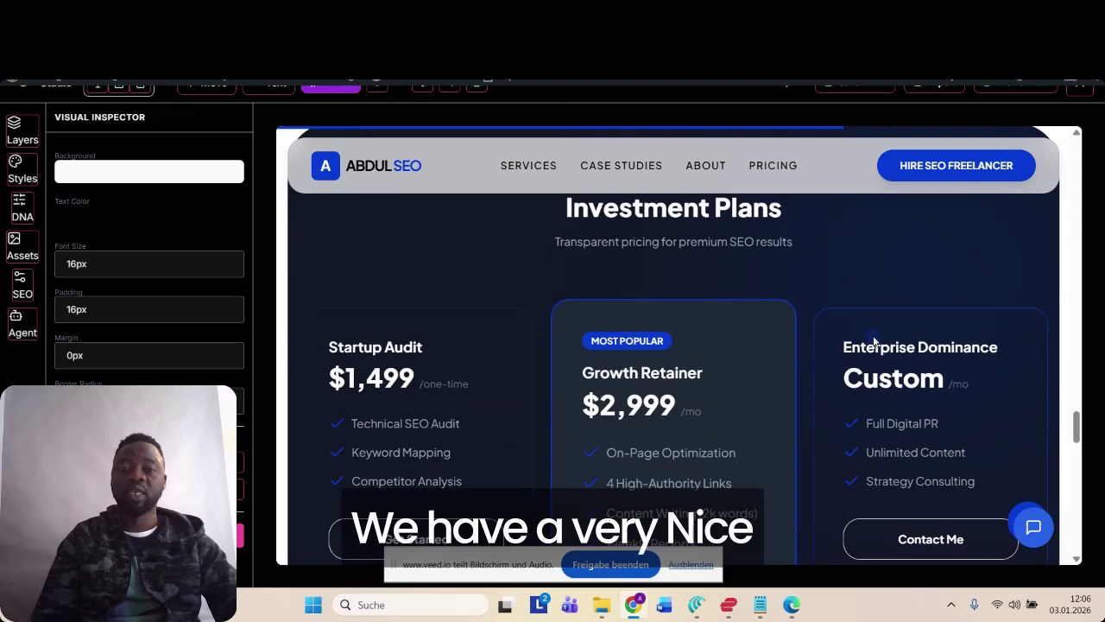
{"action": "scroll", "coordinate": [878, 340], "scroll_direction": "up", "scroll_amount": 1}
{"action": "scroll", "coordinate": [875, 338], "scroll_direction": "down", "scroll_amount": 5}
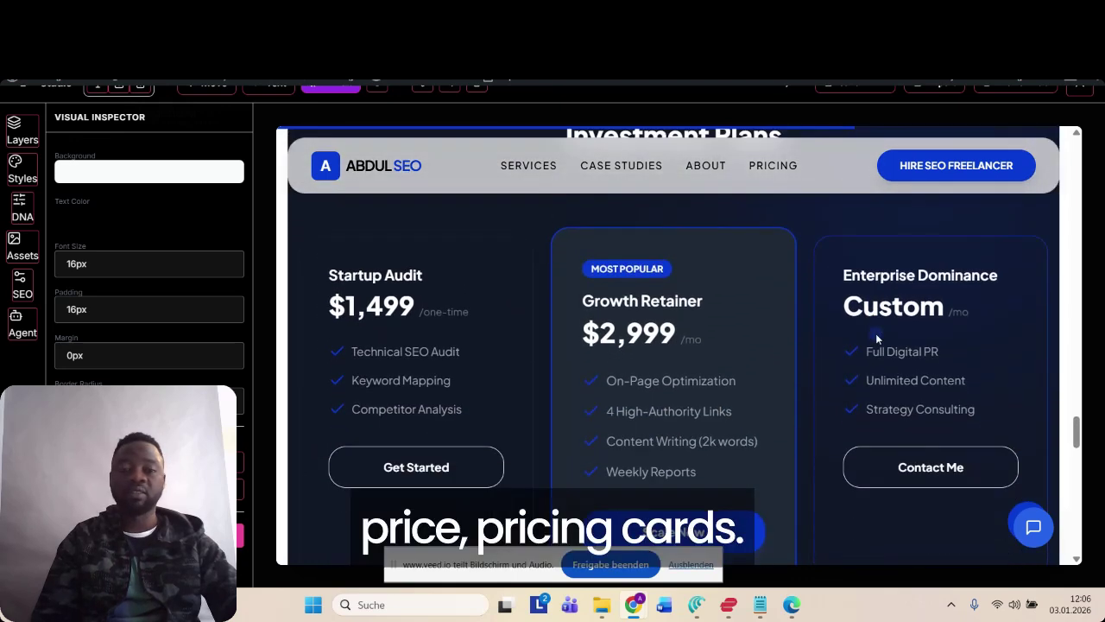
{"action": "scroll", "coordinate": [878, 339], "scroll_direction": "down", "scroll_amount": 7}
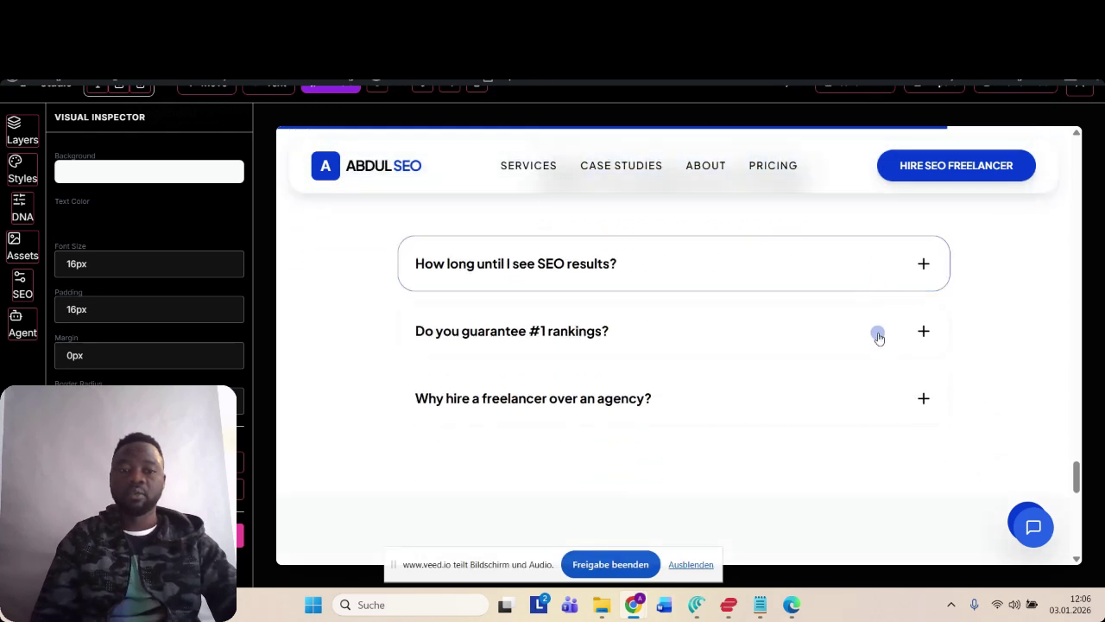
{"action": "scroll", "coordinate": [878, 337], "scroll_direction": "down", "scroll_amount": 2}
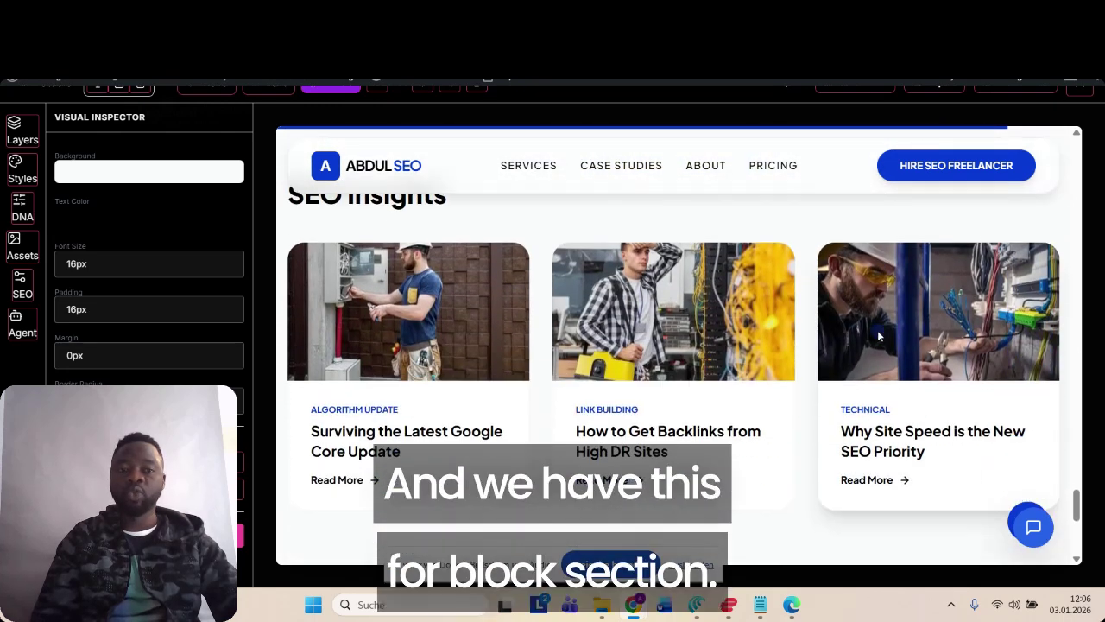
{"action": "scroll", "coordinate": [882, 337], "scroll_direction": "up", "scroll_amount": 1}
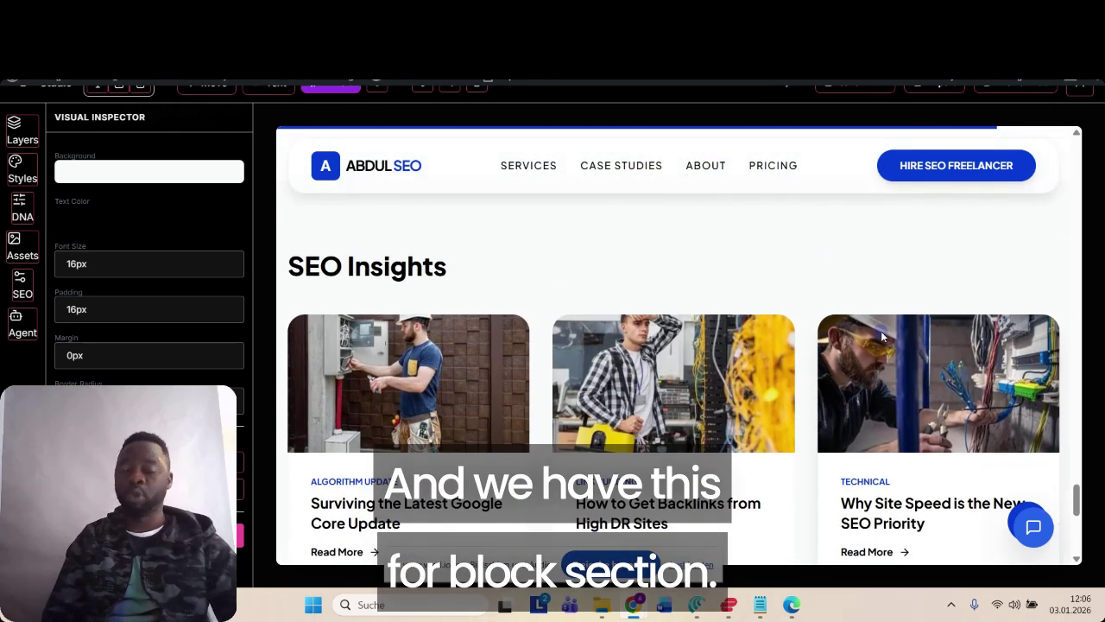
{"action": "scroll", "coordinate": [872, 344], "scroll_direction": "down", "scroll_amount": 6}
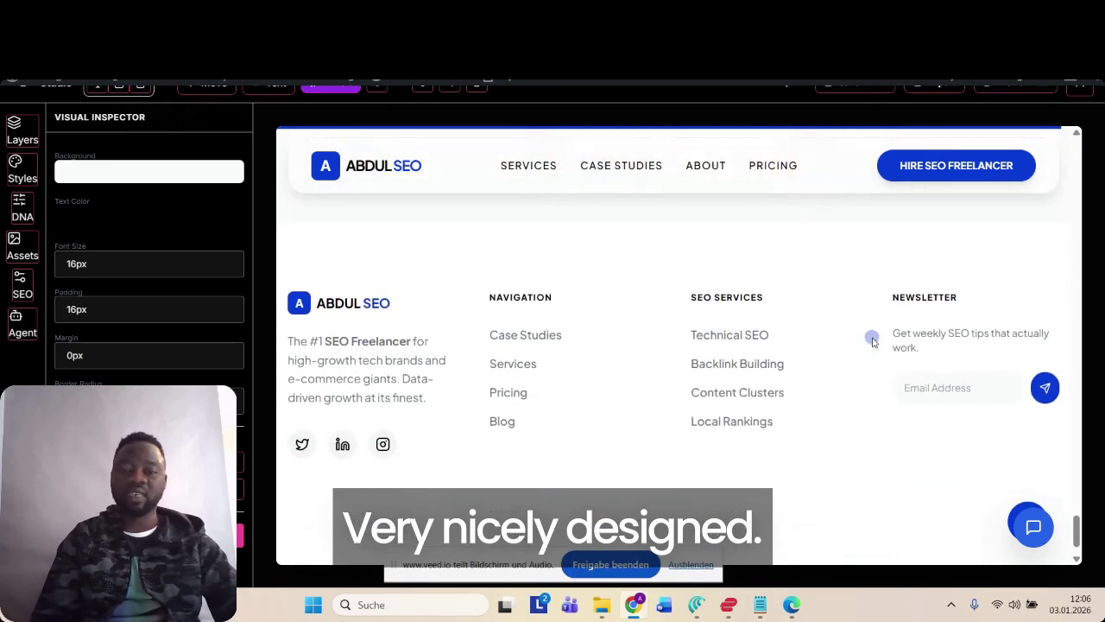
- Open the generated website in a full-page preview
{"action": "scroll", "coordinate": [896, 361], "scroll_direction": "up", "scroll_amount": 8}
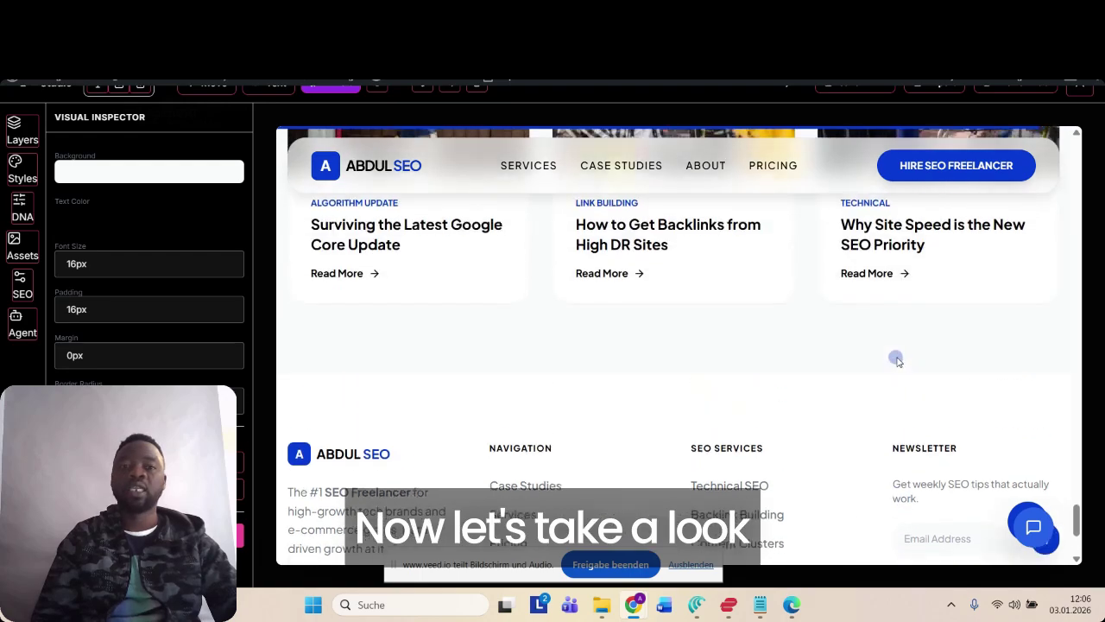
{"action": "scroll", "coordinate": [898, 361], "scroll_direction": "up", "scroll_amount": 6}
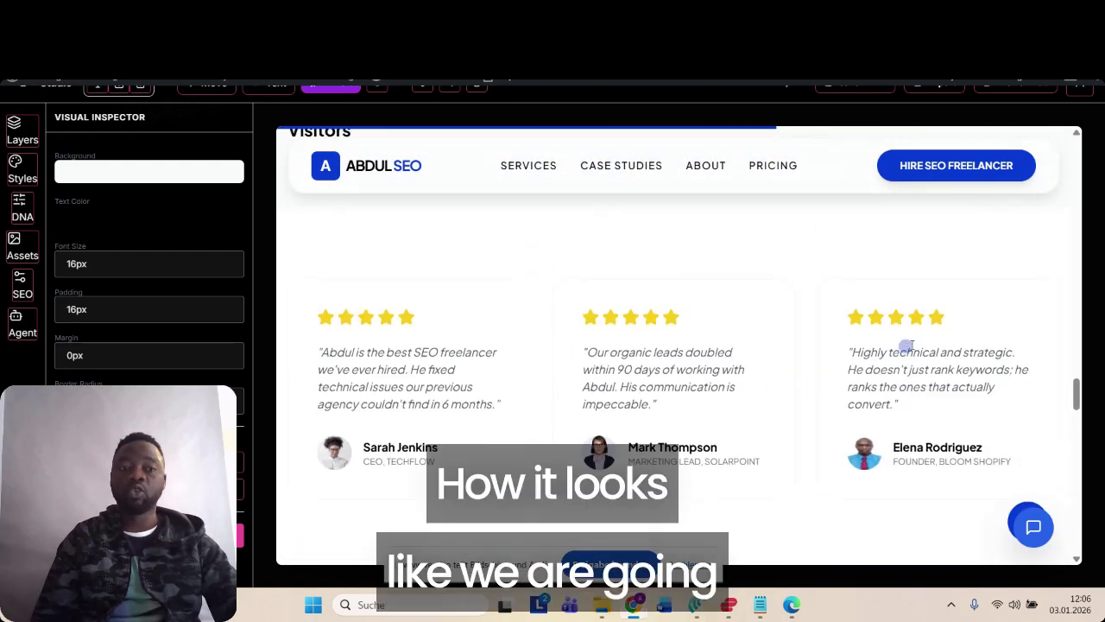
{"action": "mouse_move", "coordinate": [1034, 87]}
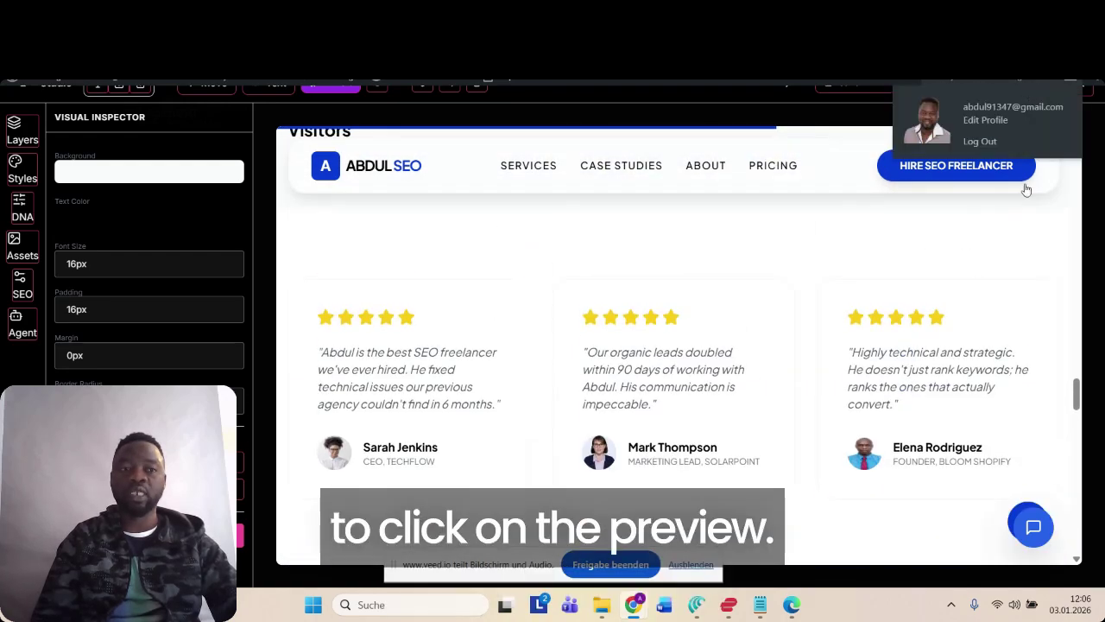
{"action": "left_click", "coordinate": [1028, 90]}
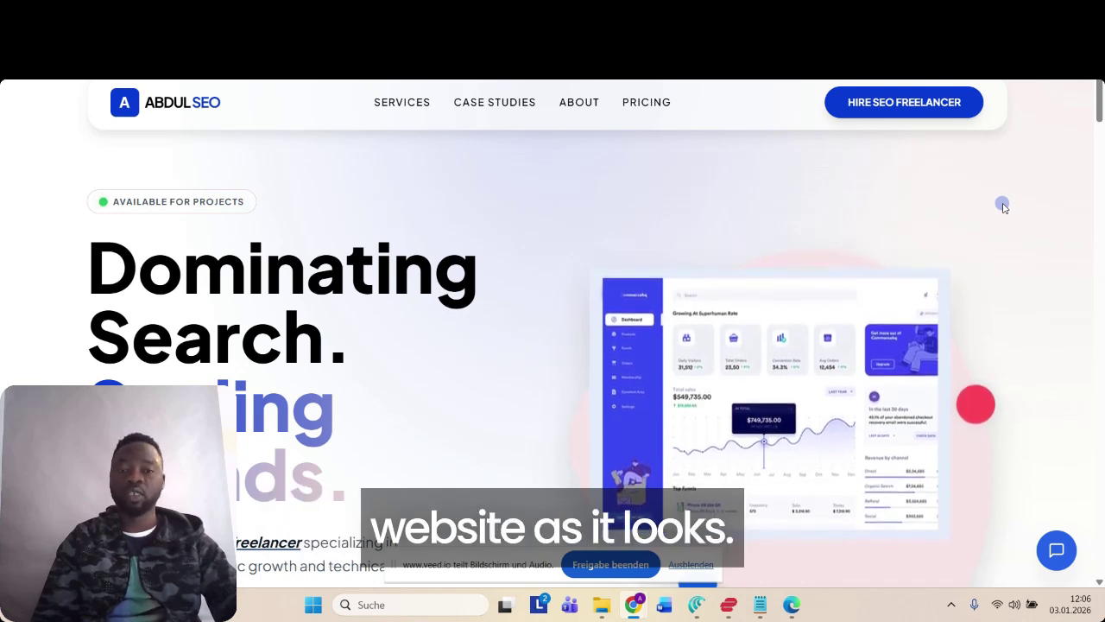
- Review the full-page preview from the hero through services, portfolio, testimonials, pricing and blog, and return to the hero
{"action": "scroll", "coordinate": [1003, 206], "scroll_direction": "down", "scroll_amount": 5}
{"action": "scroll", "coordinate": [1002, 206], "scroll_direction": "down", "scroll_amount": 5}
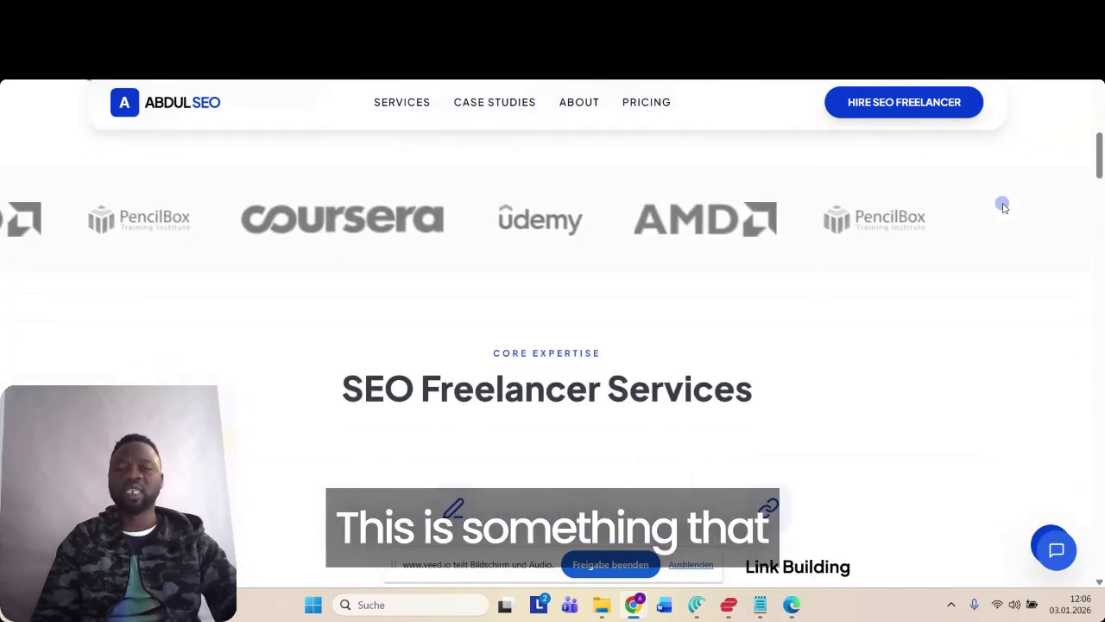
{"action": "scroll", "coordinate": [1002, 205], "scroll_direction": "down", "scroll_amount": 6}
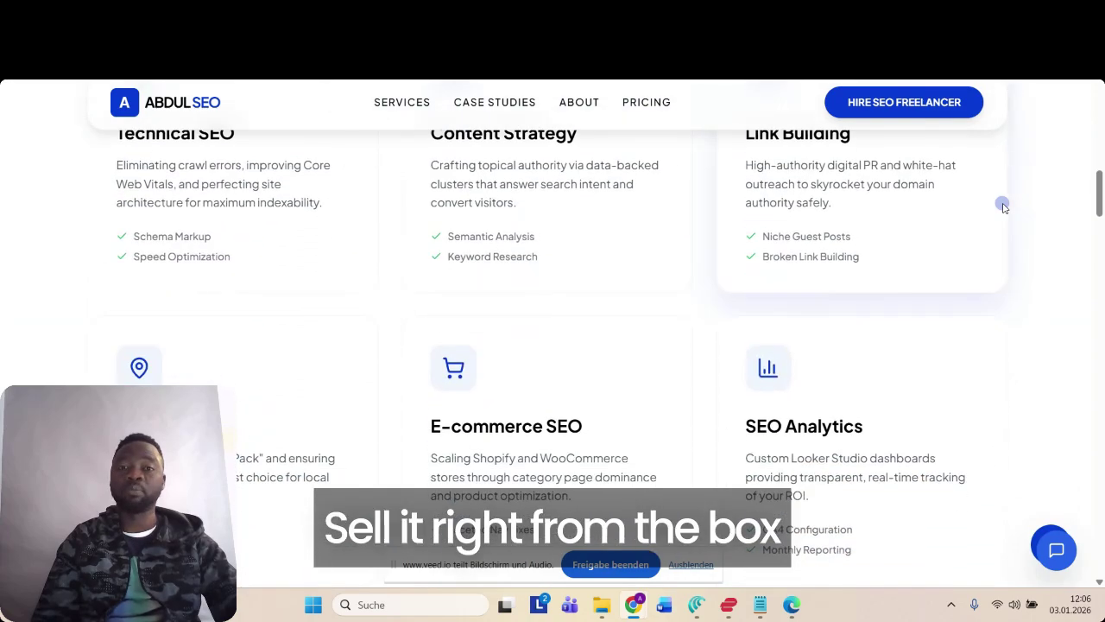
{"action": "scroll", "coordinate": [943, 285], "scroll_direction": "down", "scroll_amount": 10}
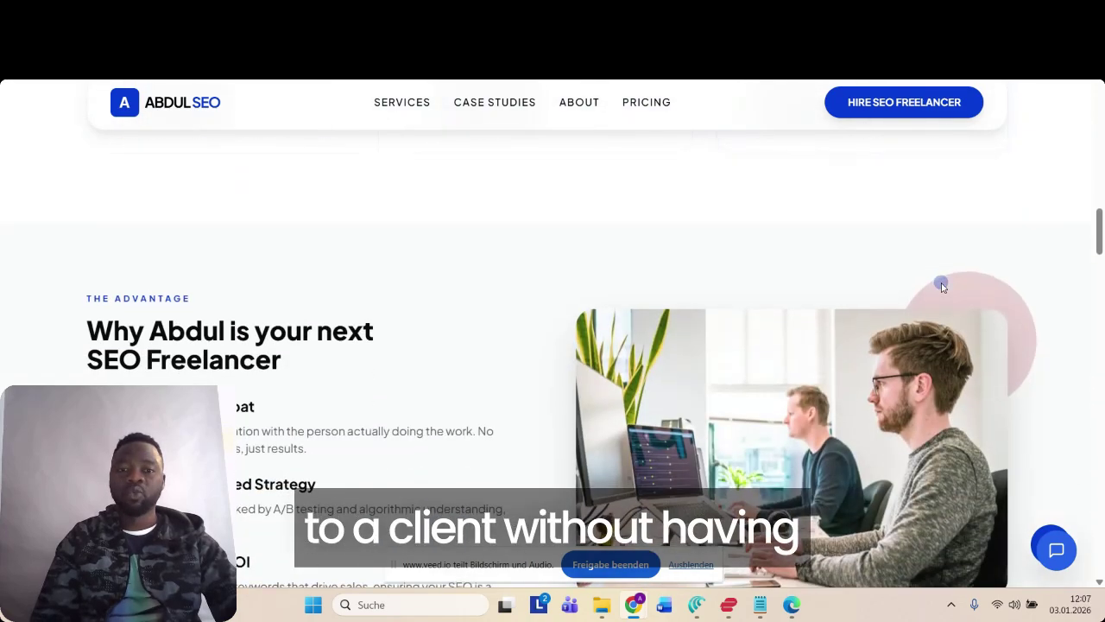
{"action": "scroll", "coordinate": [943, 285], "scroll_direction": "down", "scroll_amount": 7}
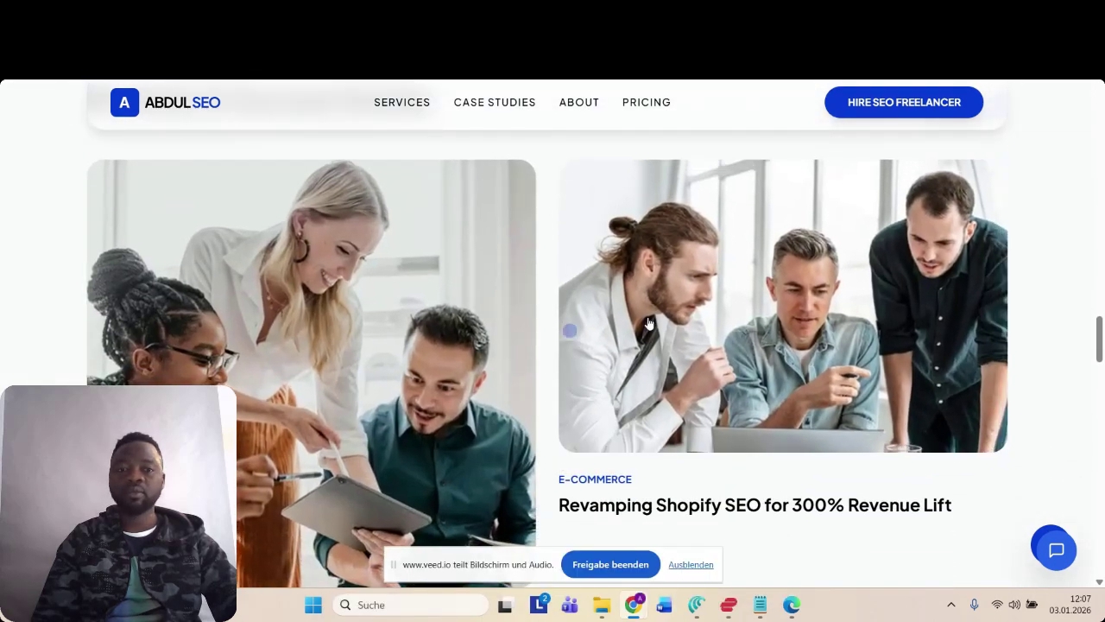
{"action": "scroll", "coordinate": [682, 350], "scroll_direction": "down", "scroll_amount": 7}
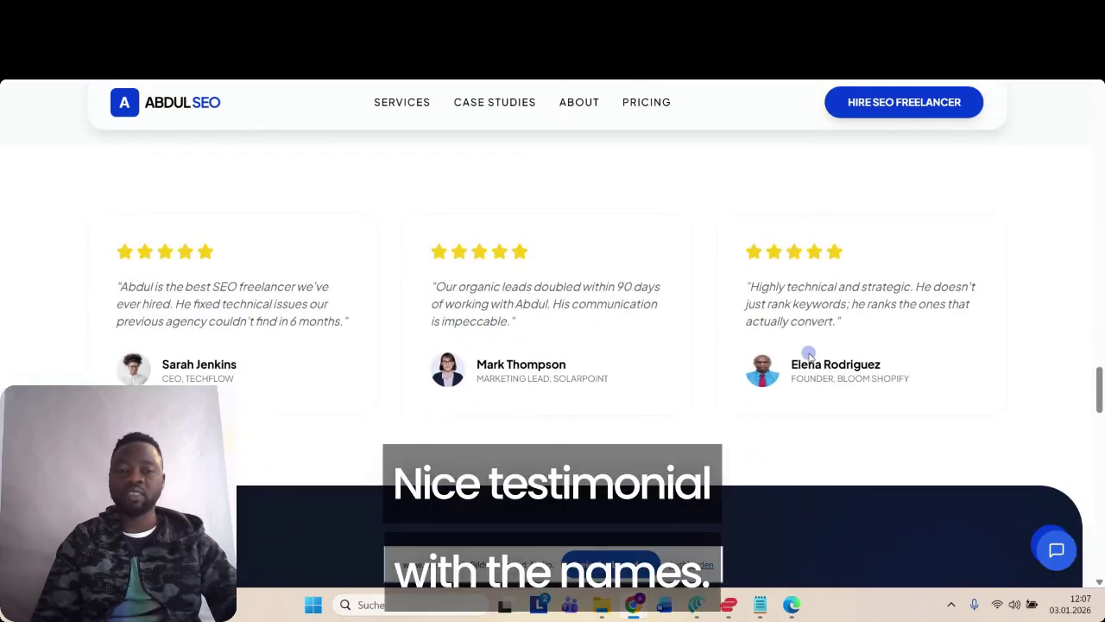
{"action": "scroll", "coordinate": [841, 390], "scroll_direction": "down", "scroll_amount": 9}
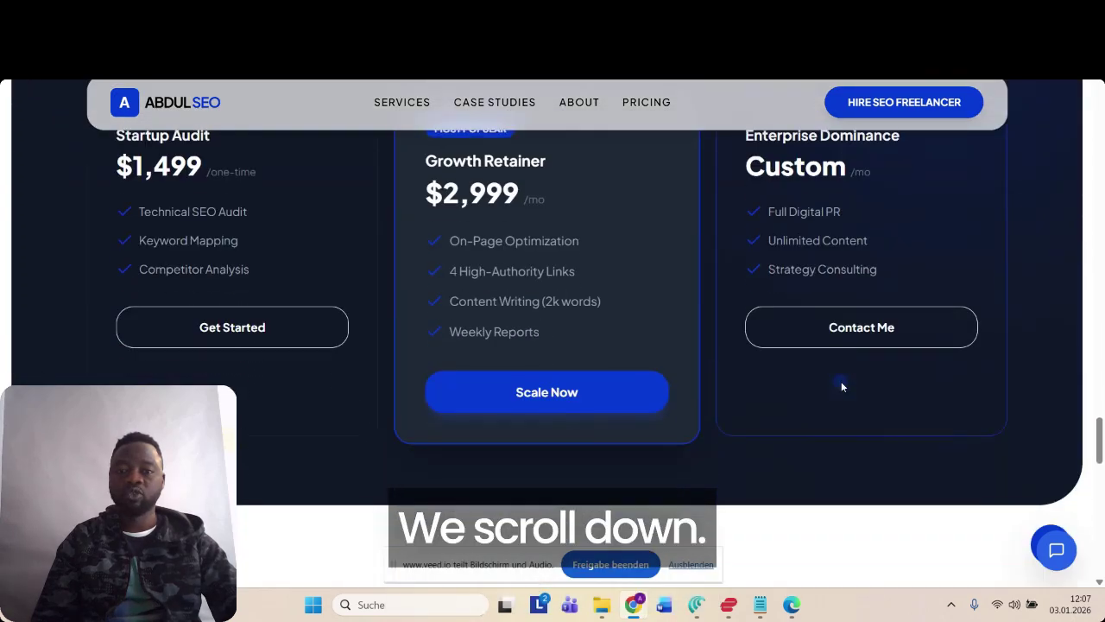
{"action": "scroll", "coordinate": [841, 380], "scroll_direction": "down", "scroll_amount": 10}
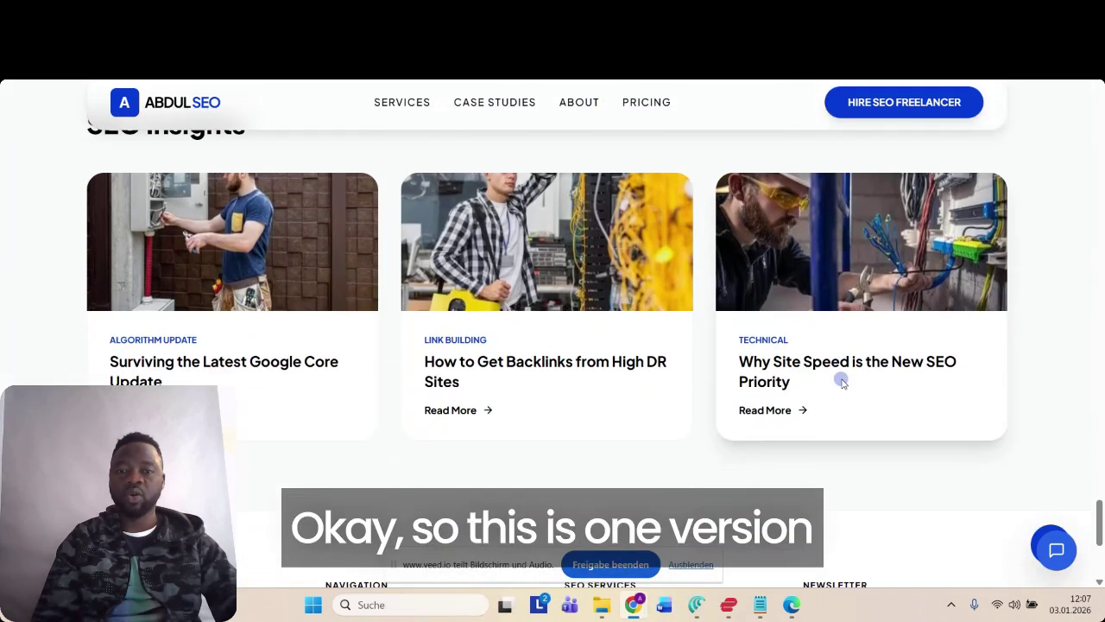
{"action": "scroll", "coordinate": [842, 382], "scroll_direction": "up", "scroll_amount": 10}
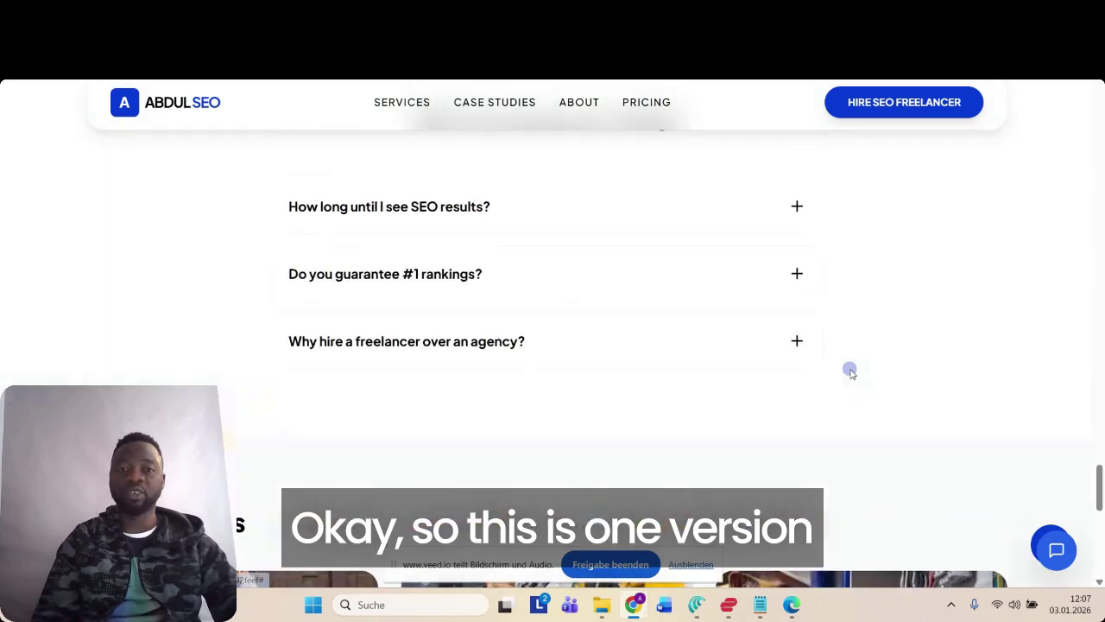
{"action": "scroll", "coordinate": [849, 371], "scroll_direction": "up", "scroll_amount": 10}
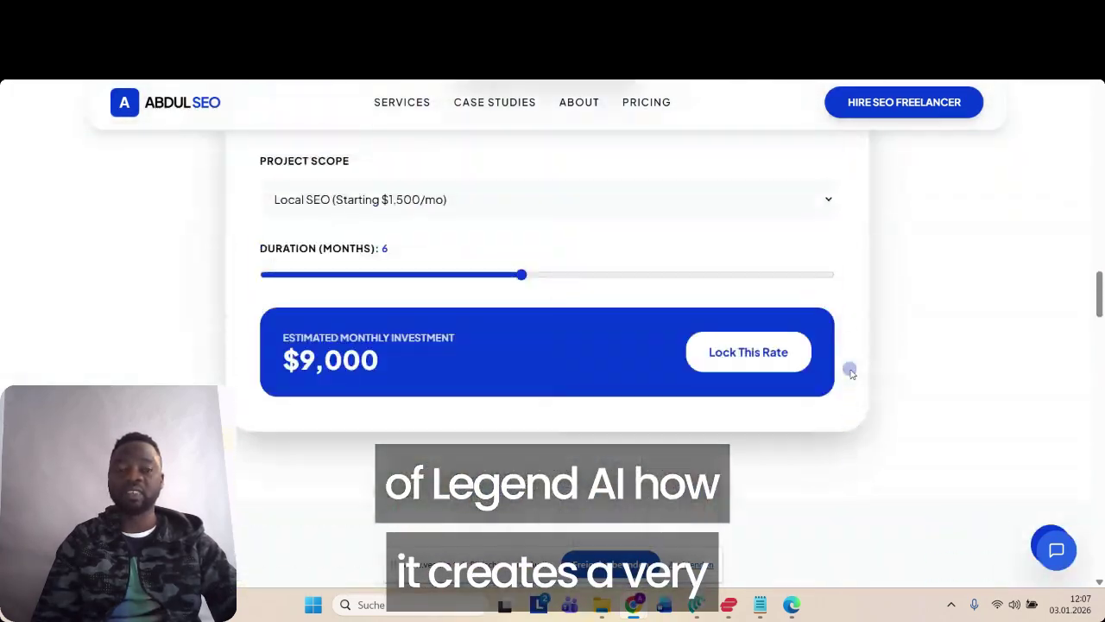
{"action": "scroll", "coordinate": [850, 372], "scroll_direction": "up", "scroll_amount": 10}
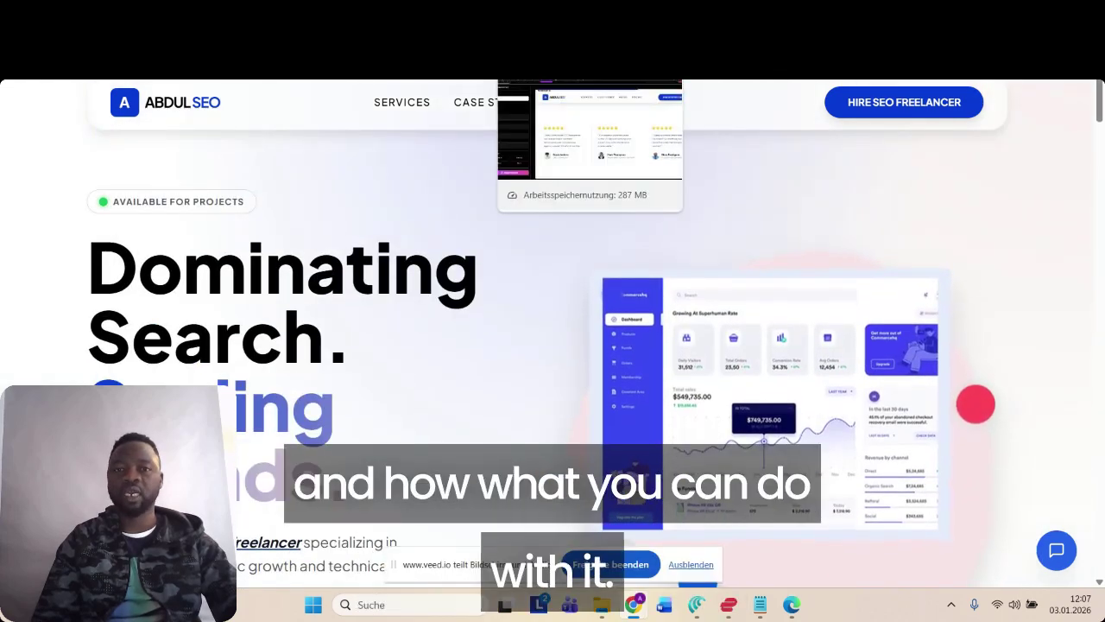
- Return from the full-page preview to the website editor and bring up the hero section
{"action": "left_click", "coordinate": [515, 15]}
{"action": "scroll", "coordinate": [750, 407], "scroll_direction": "up", "scroll_amount": 15}
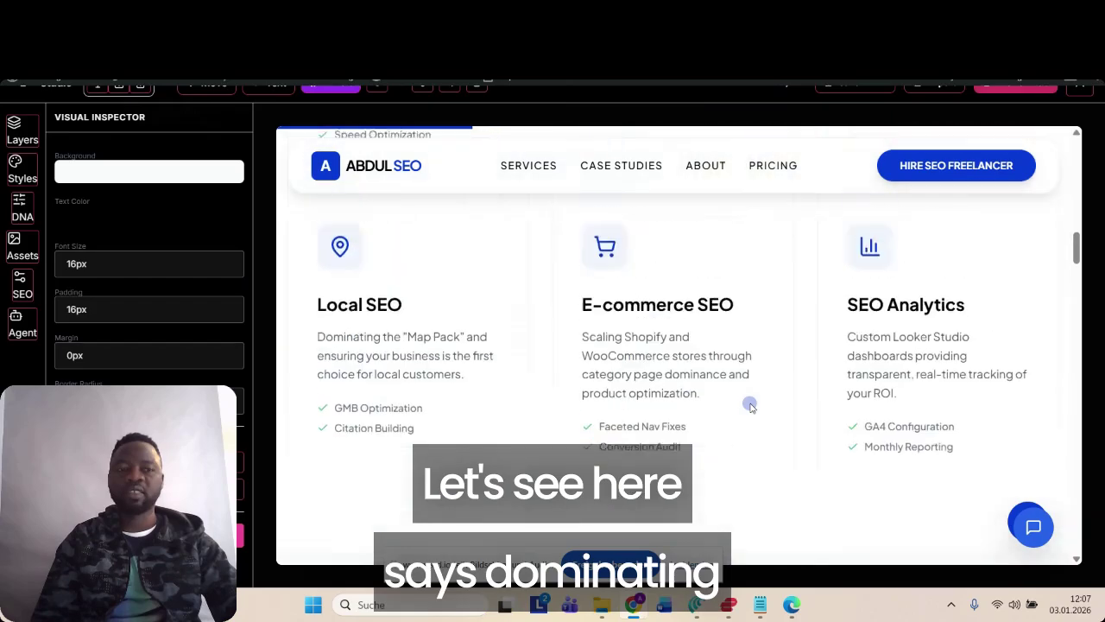
{"action": "scroll", "coordinate": [751, 402], "scroll_direction": "down", "scroll_amount": 1}
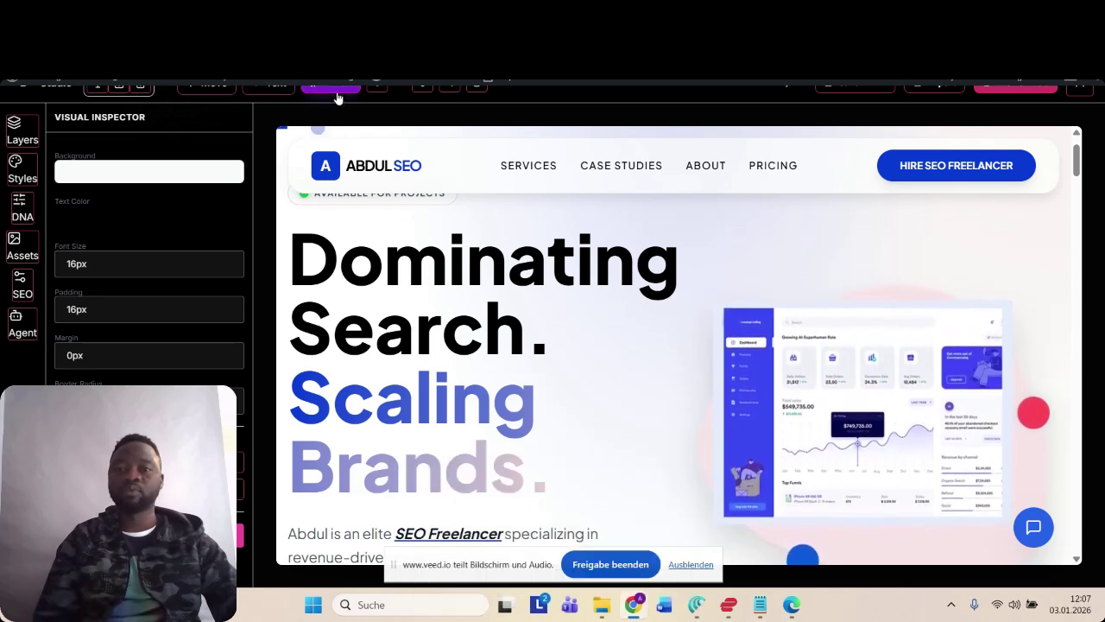
- Edit the hero headline directly on the page, replacing the word "Search" with "SERP"
{"action": "left_click", "coordinate": [272, 95]}
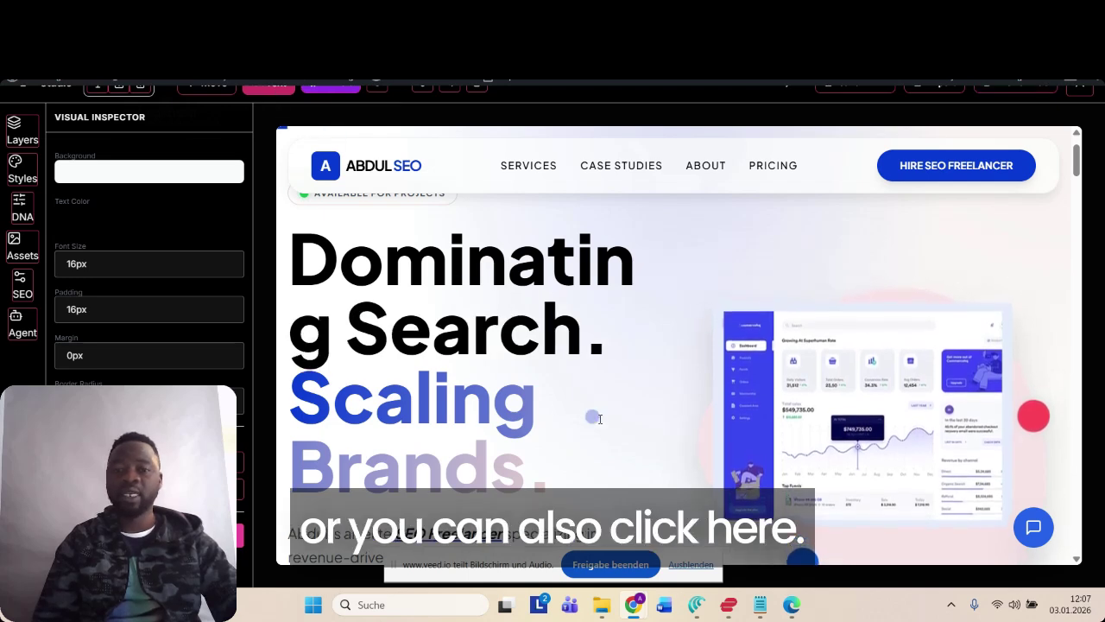
{"action": "left_click", "coordinate": [585, 341]}
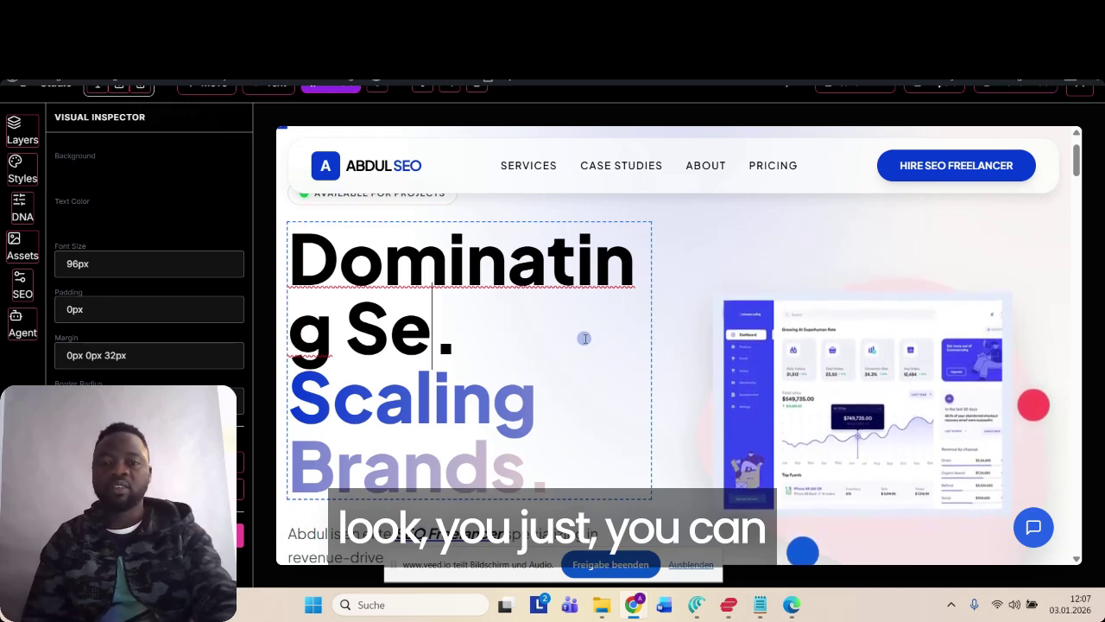
{"action": "key", "text": "BackSpace"}
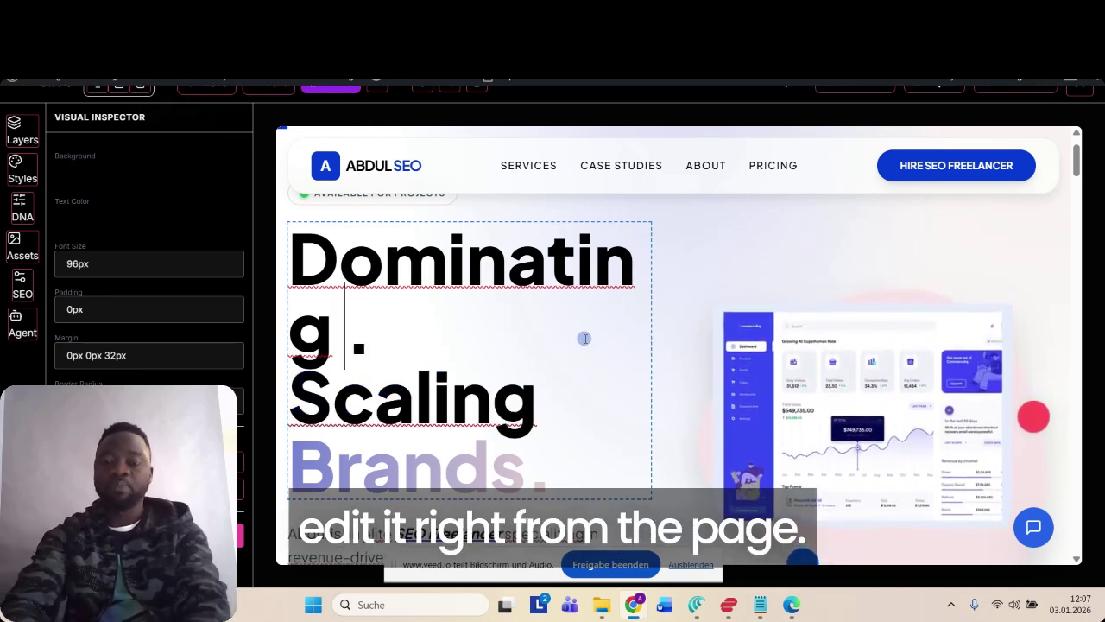
{"action": "type", "text": "E"}
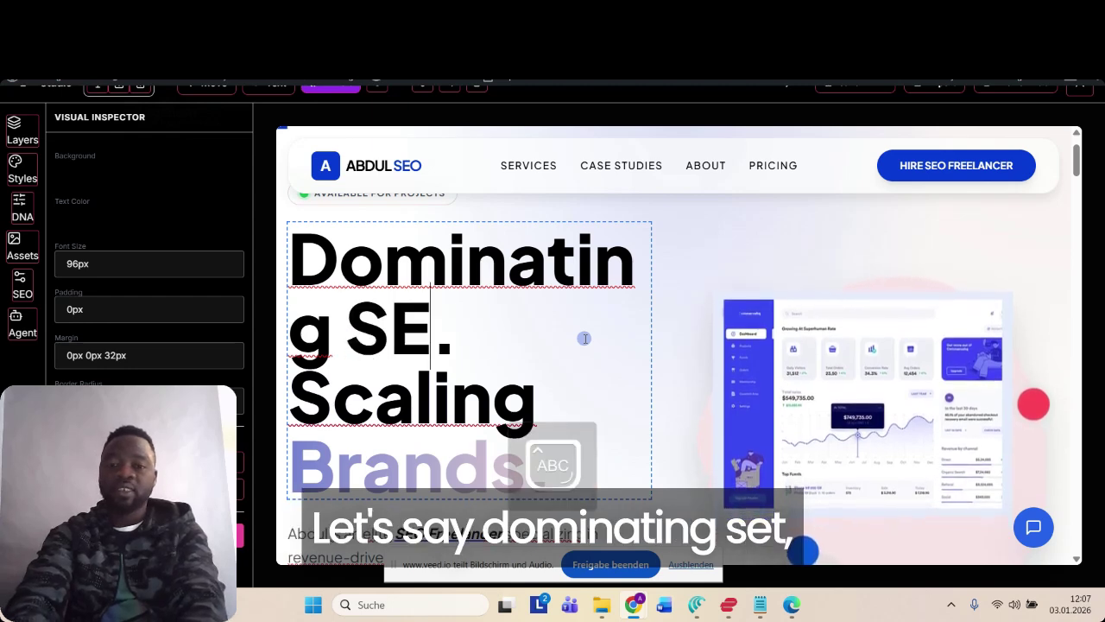
{"action": "type", "text": "RP"}
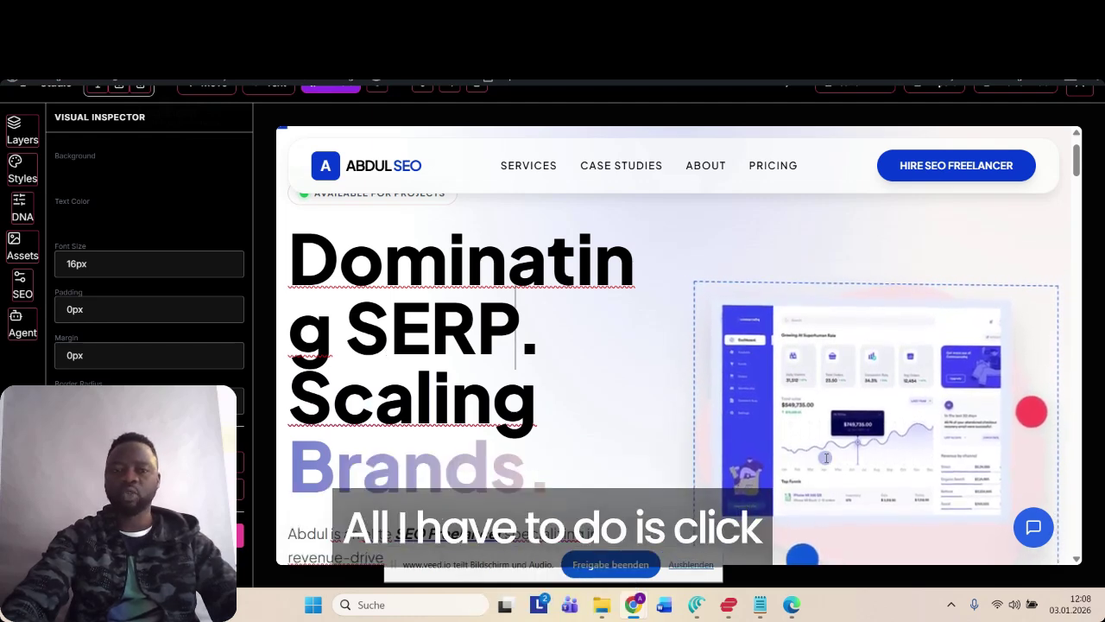
- Replace the hero's dashboard image with the freelancer's own portrait photo uploaded from the Desktop folder, and check it on the page
{"action": "left_click", "coordinate": [22, 250]}
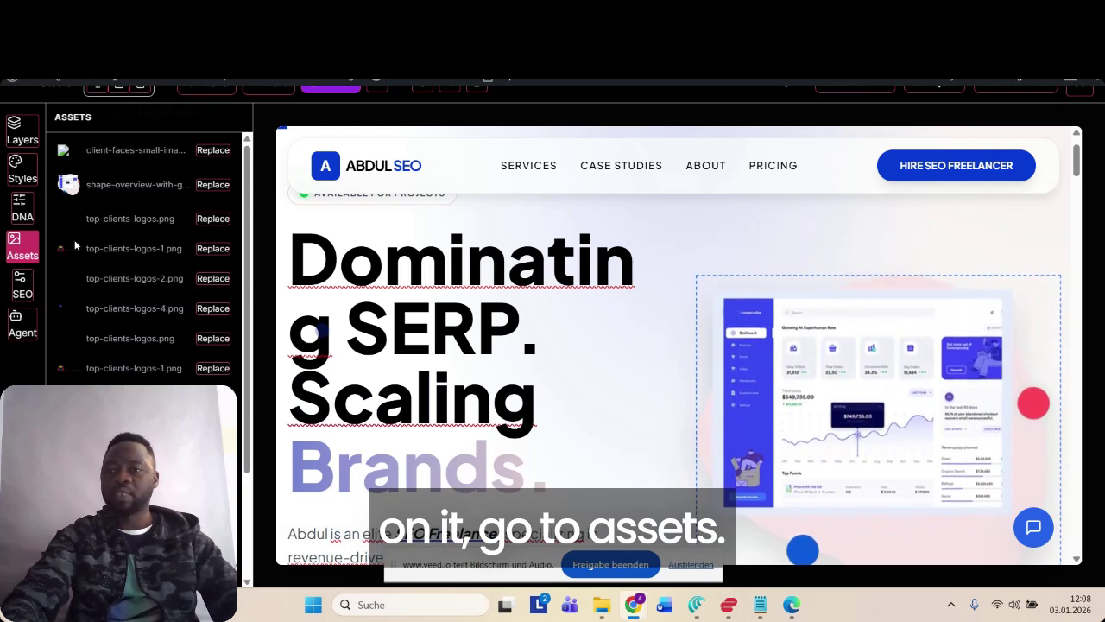
{"action": "left_click", "coordinate": [212, 185]}
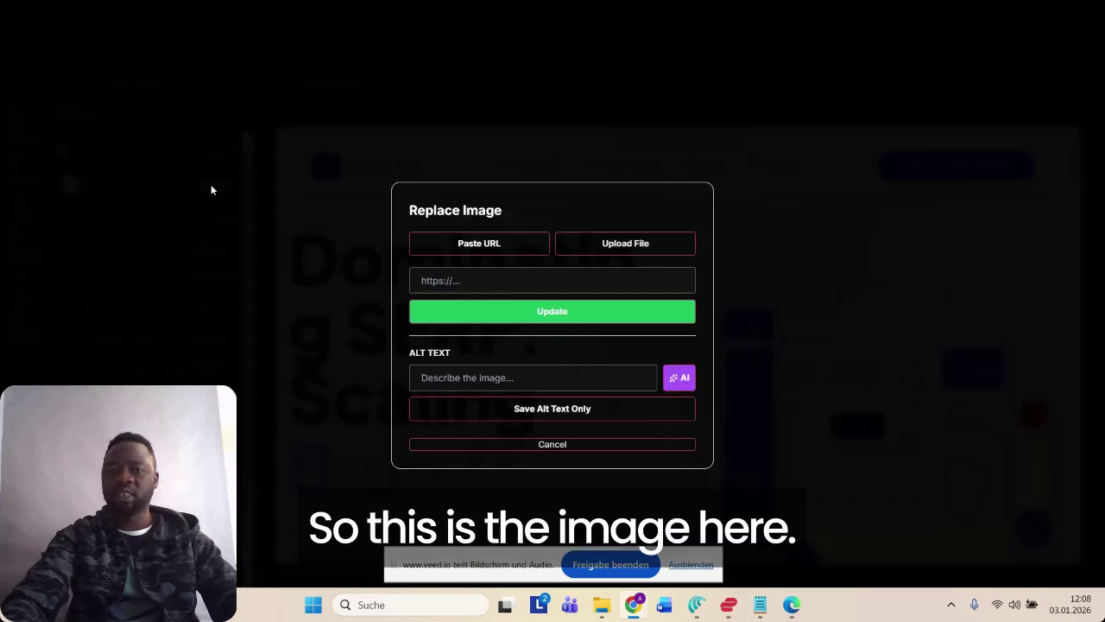
{"action": "left_click", "coordinate": [636, 252]}
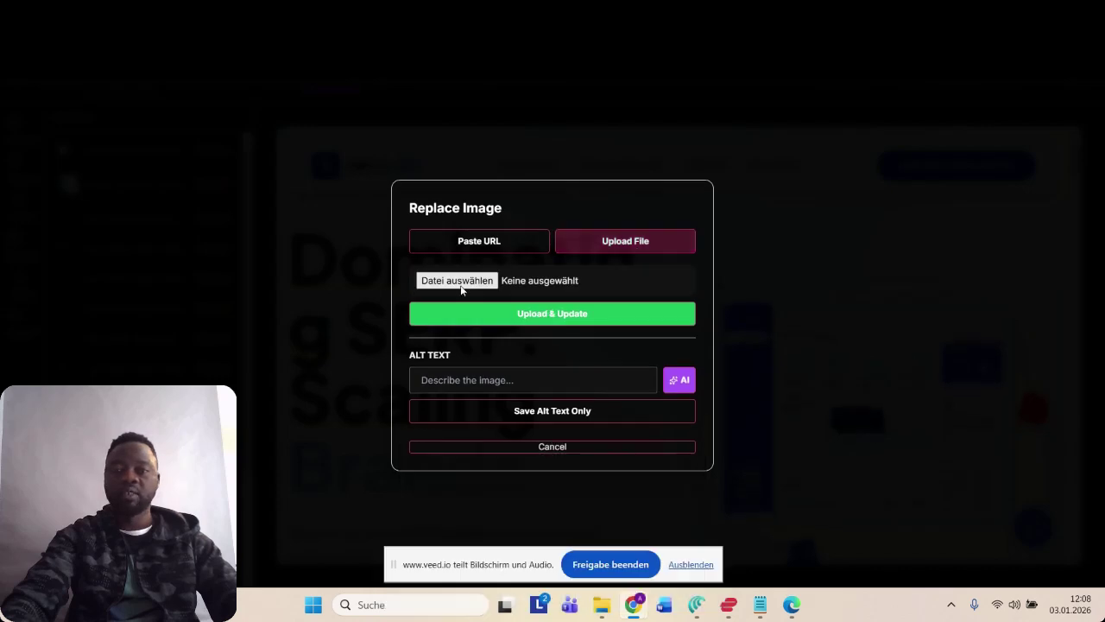
{"action": "left_click", "coordinate": [466, 281]}
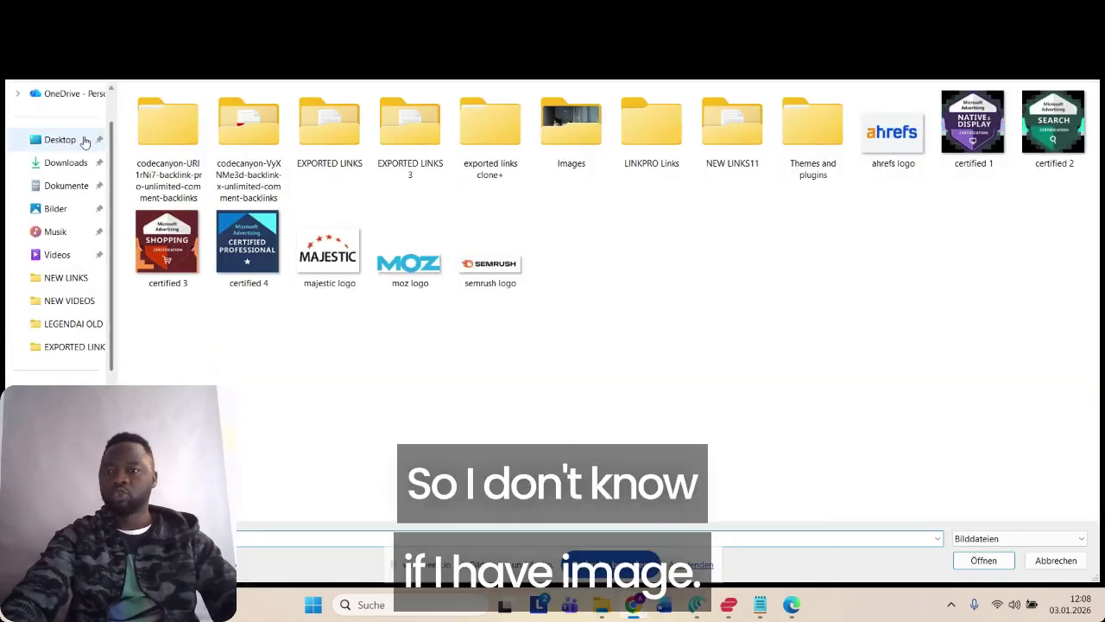
{"action": "left_click", "coordinate": [61, 139]}
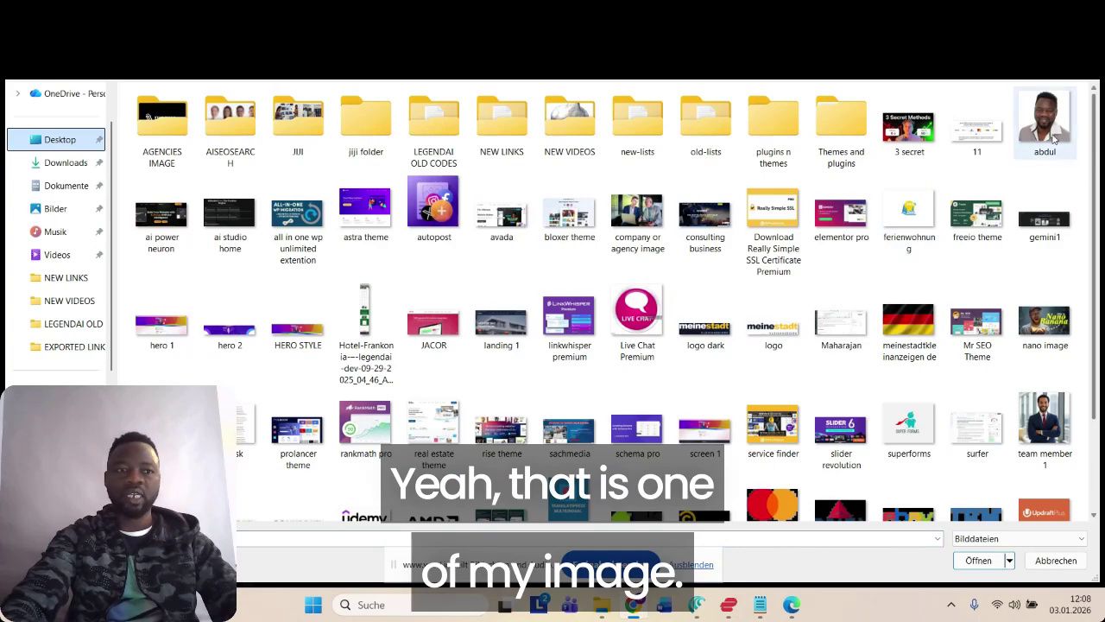
{"action": "double_click", "coordinate": [1052, 136]}
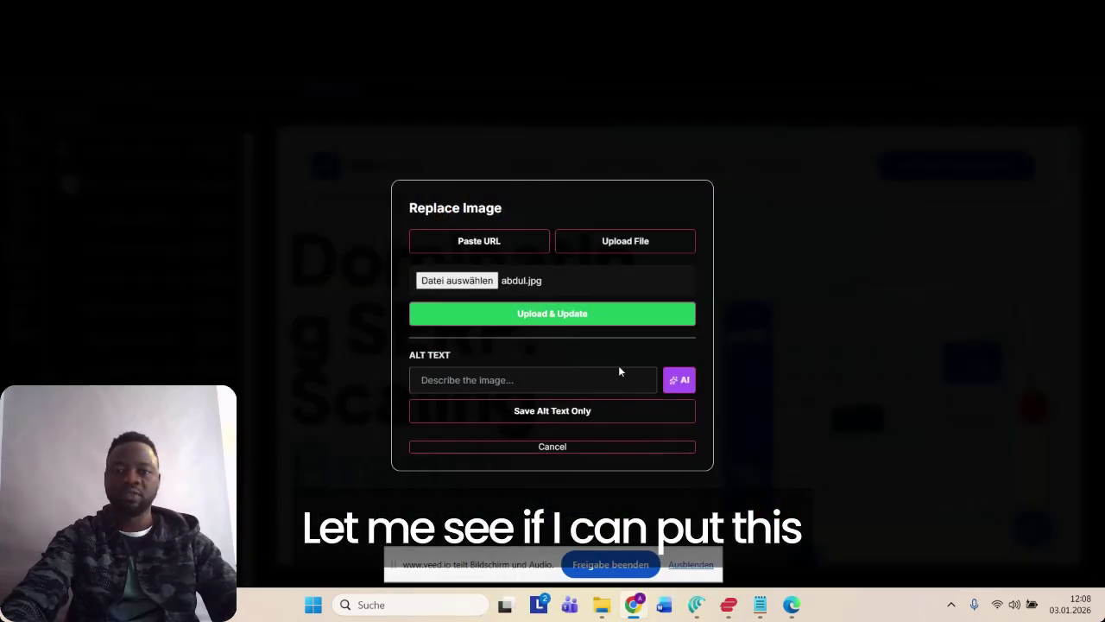
{"action": "left_click", "coordinate": [557, 324]}
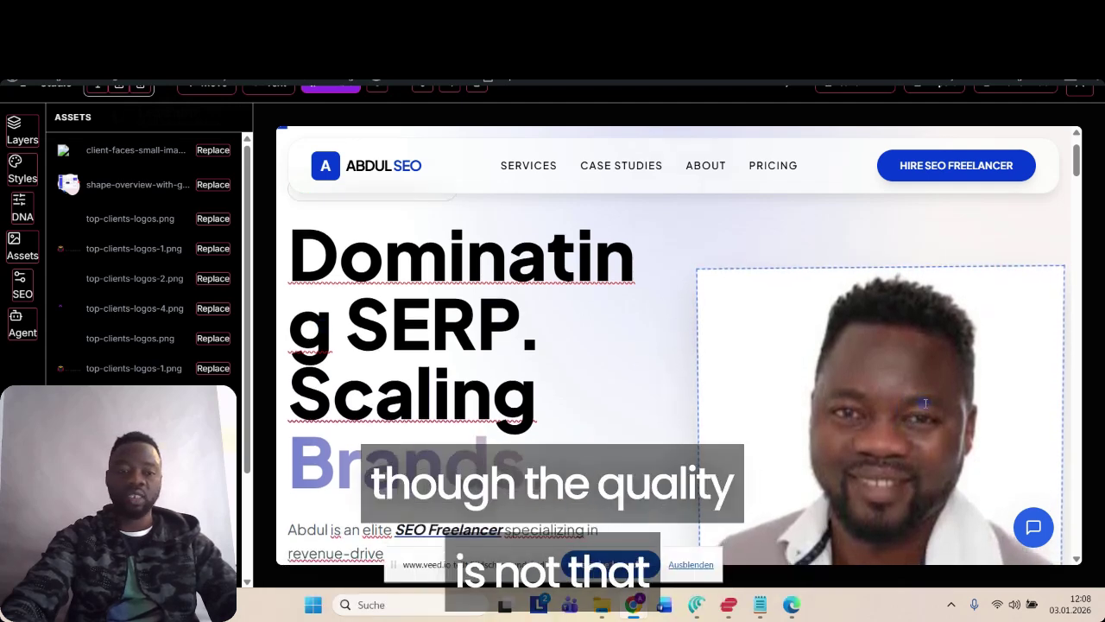
{"action": "scroll", "coordinate": [903, 420], "scroll_direction": "down", "scroll_amount": 2}
{"action": "scroll", "coordinate": [962, 386], "scroll_direction": "up", "scroll_amount": 3}
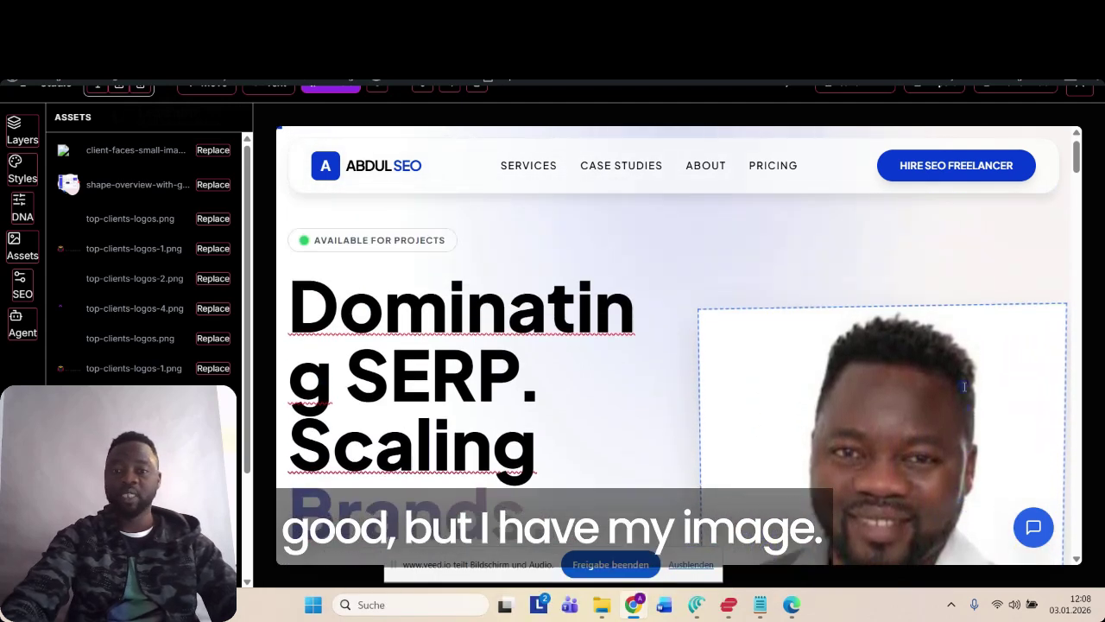
{"action": "scroll", "coordinate": [964, 386], "scroll_direction": "down", "scroll_amount": 1}
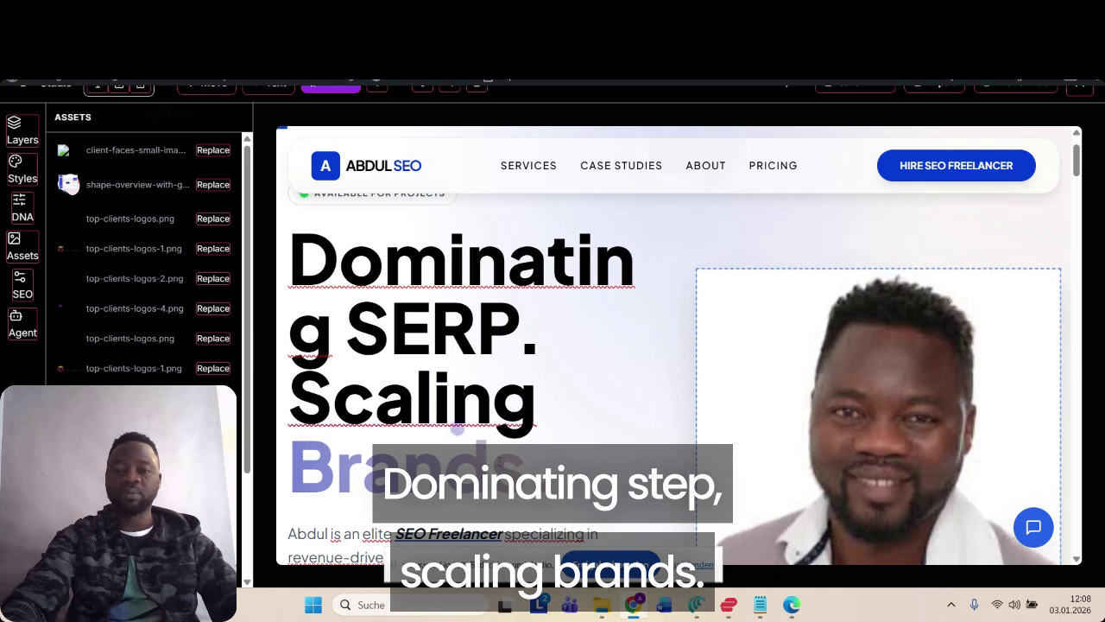
- Set the background of the hero's View Results button to blue, RGB 41, 38, 223
{"action": "scroll", "coordinate": [1080, 388], "scroll_direction": "down", "scroll_amount": 5}
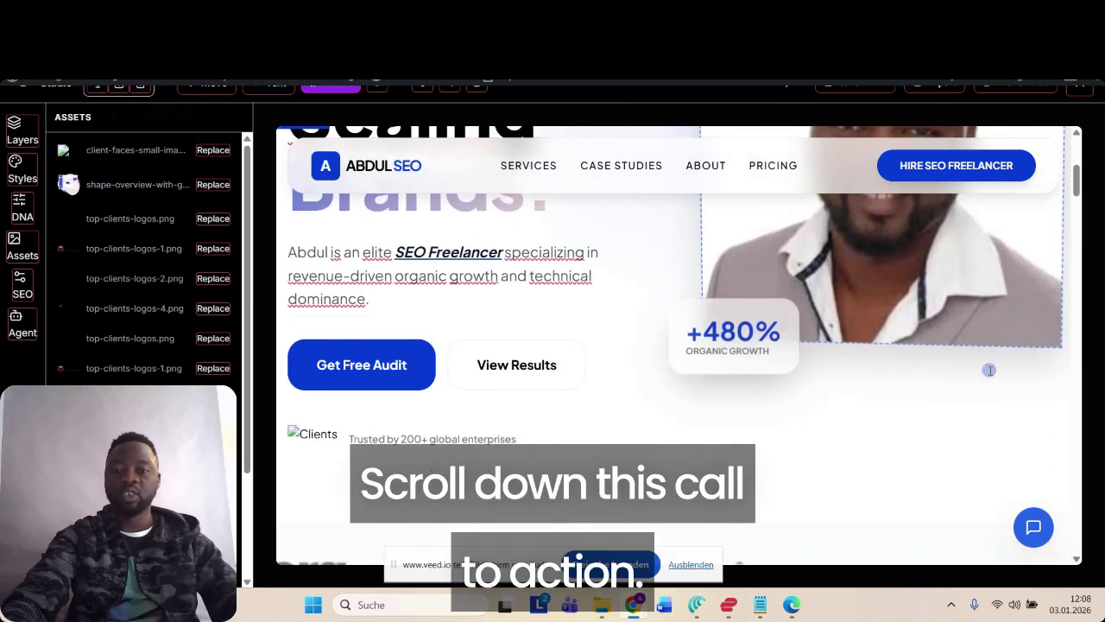
{"action": "left_click", "coordinate": [299, 352]}
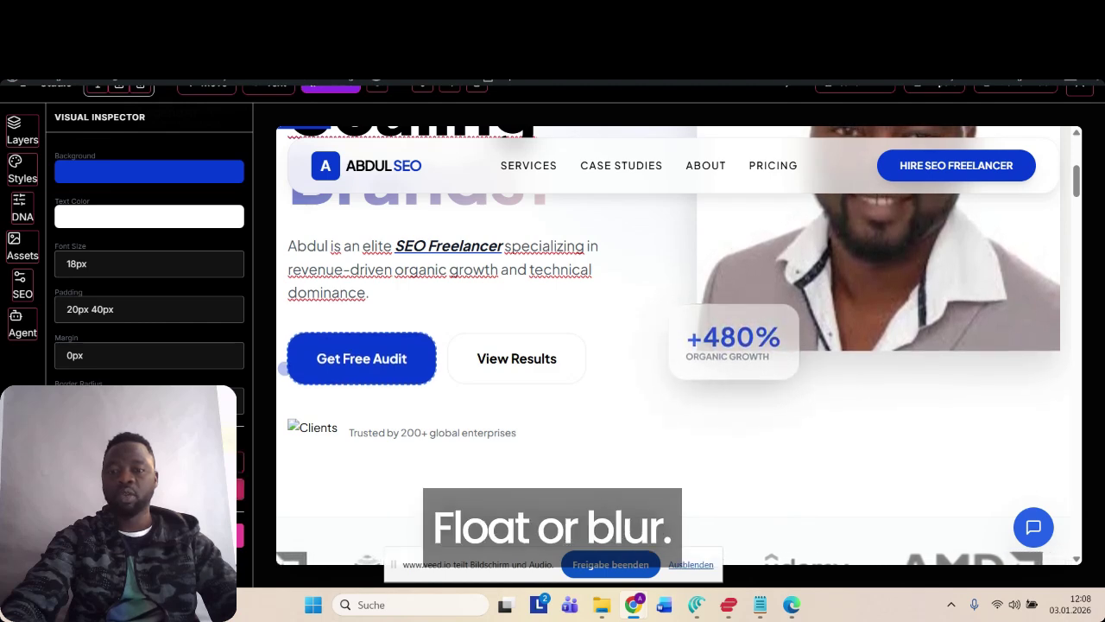
{"action": "left_click", "coordinate": [475, 371]}
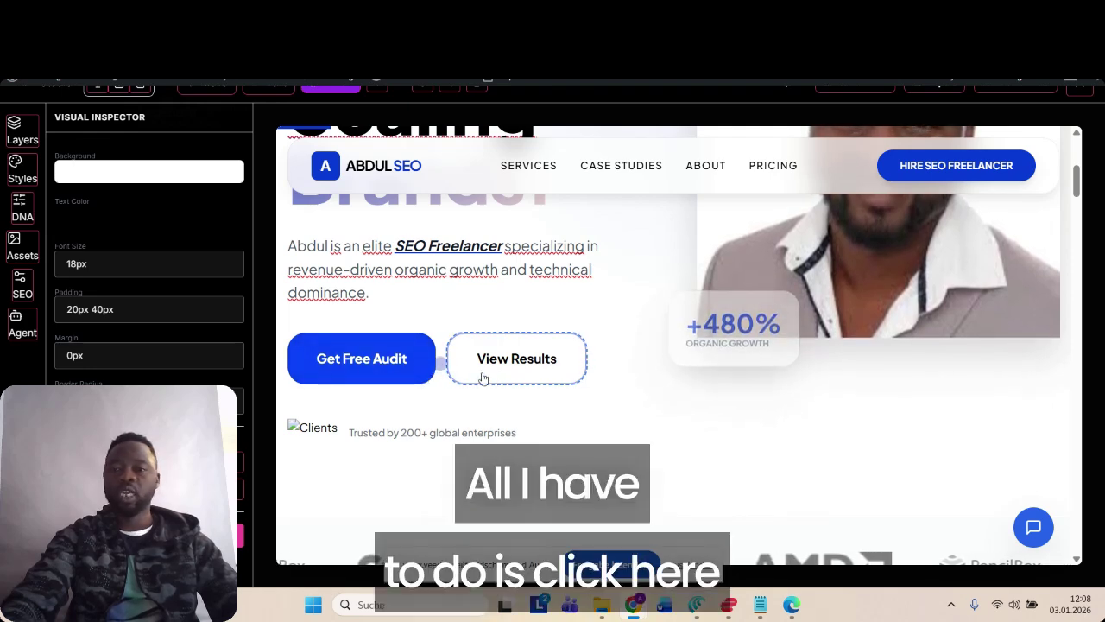
{"action": "left_click", "coordinate": [178, 172]}
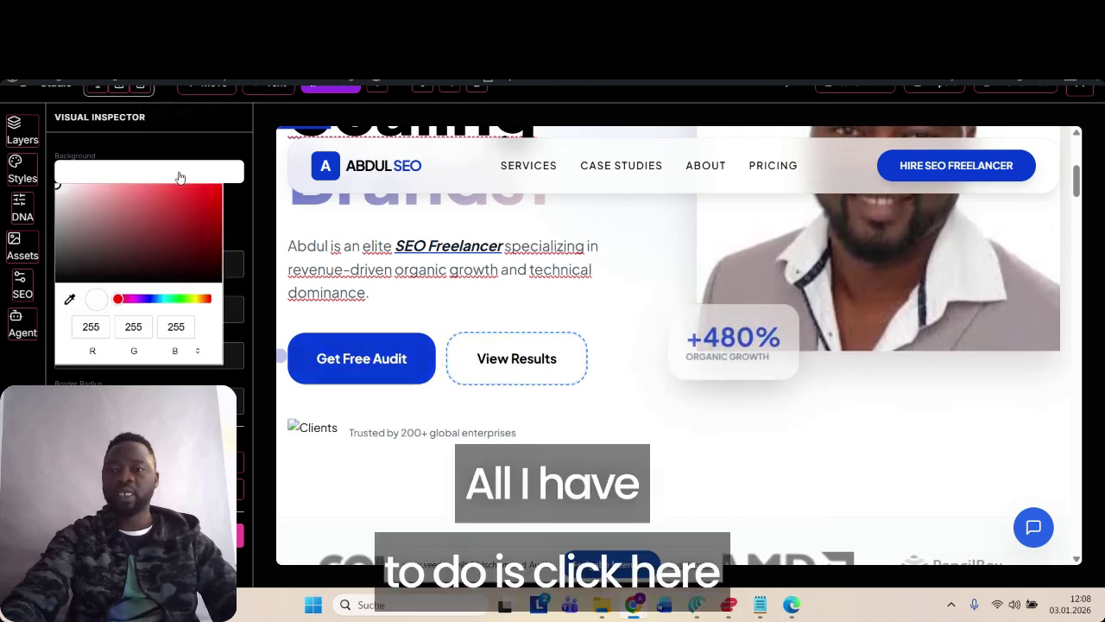
{"action": "left_click", "coordinate": [206, 195]}
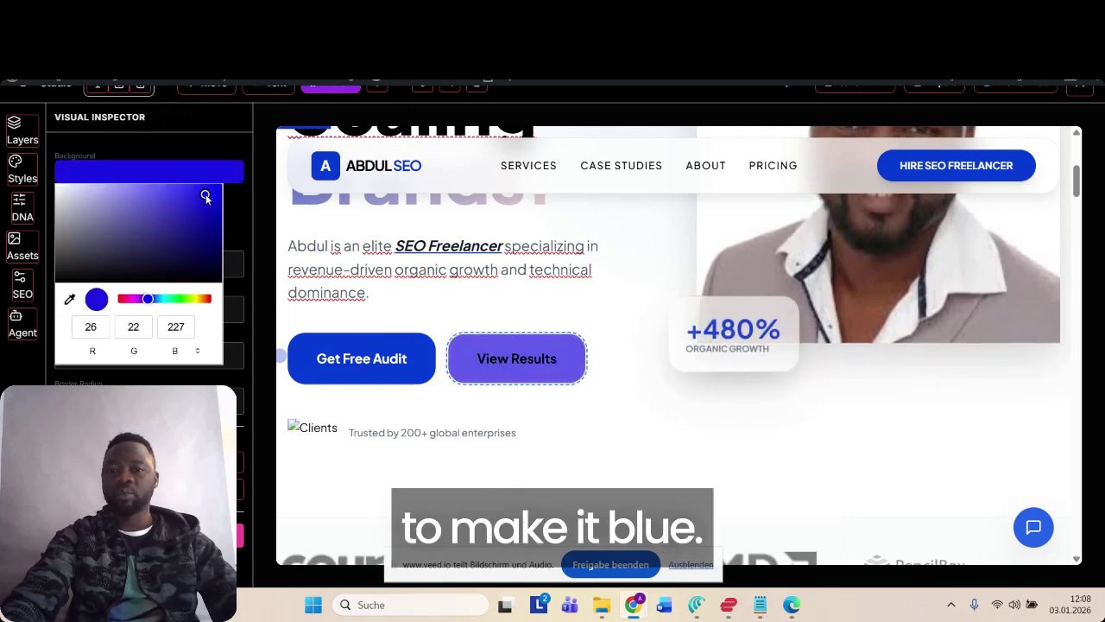
{"action": "left_click", "coordinate": [183, 199]}
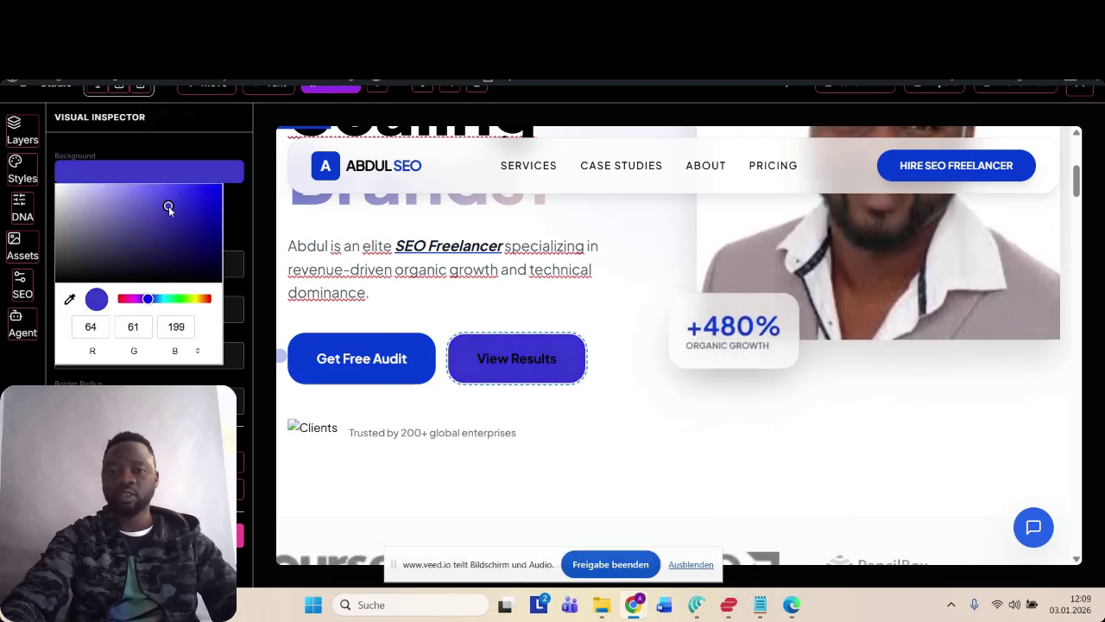
{"action": "left_click", "coordinate": [192, 197]}
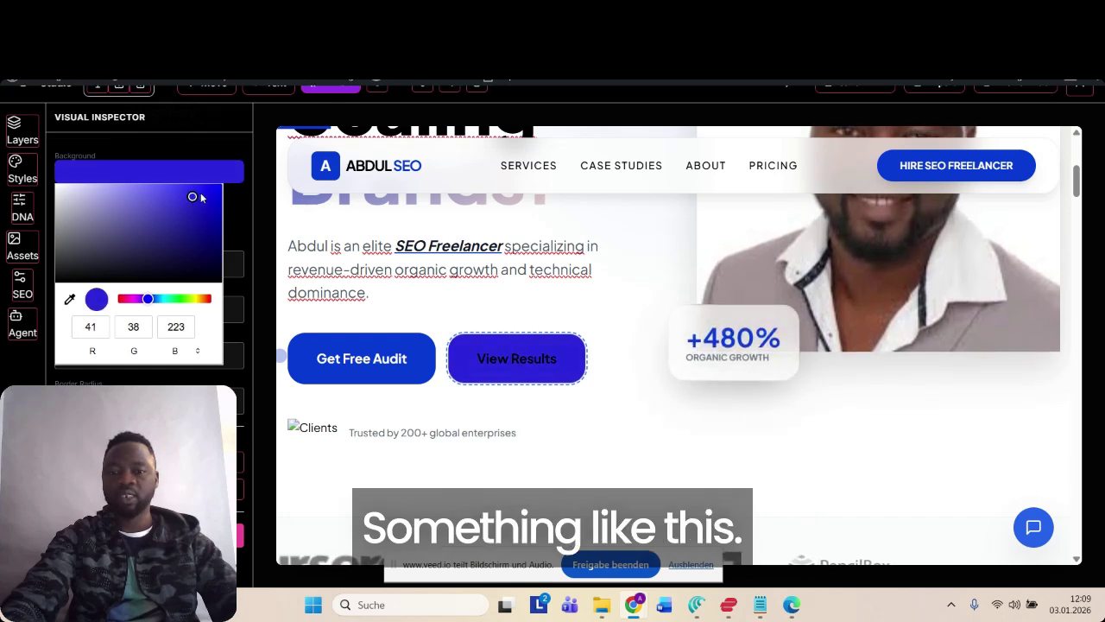
- Change the View Results button's text colour to near-white
{"action": "left_click", "coordinate": [497, 361]}
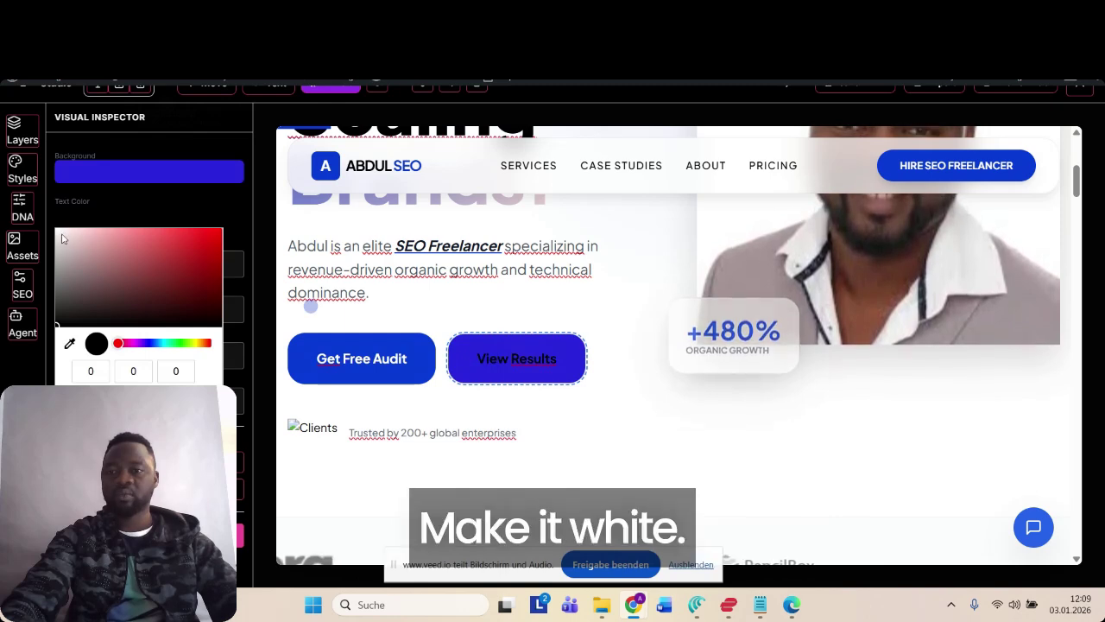
{"action": "left_click", "coordinate": [61, 231]}
{"action": "left_click", "coordinate": [233, 197]}
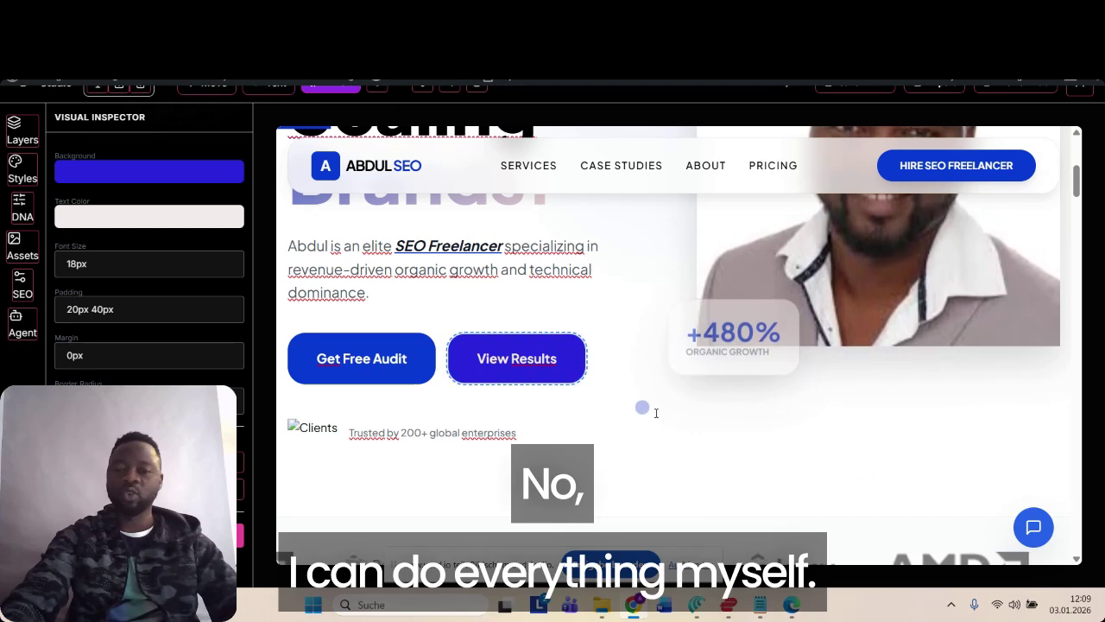
- Select the Coursera logo in the client logo strip and show the page's replaceable image assets
{"action": "scroll", "coordinate": [654, 415], "scroll_direction": "down", "scroll_amount": 3}
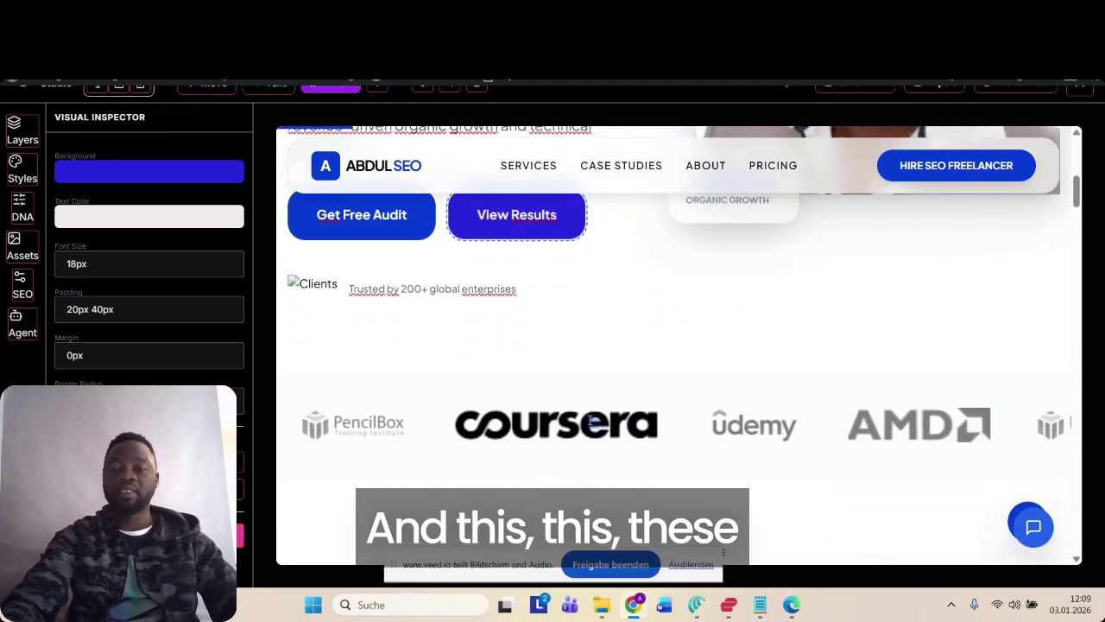
{"action": "left_click", "coordinate": [483, 422]}
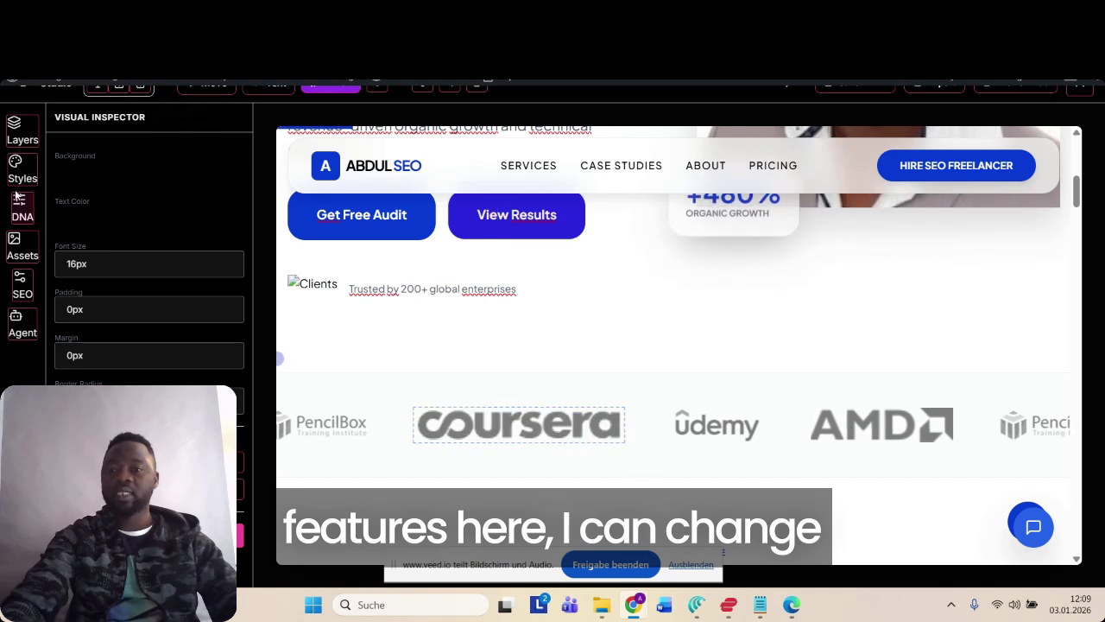
{"action": "left_click", "coordinate": [22, 248]}
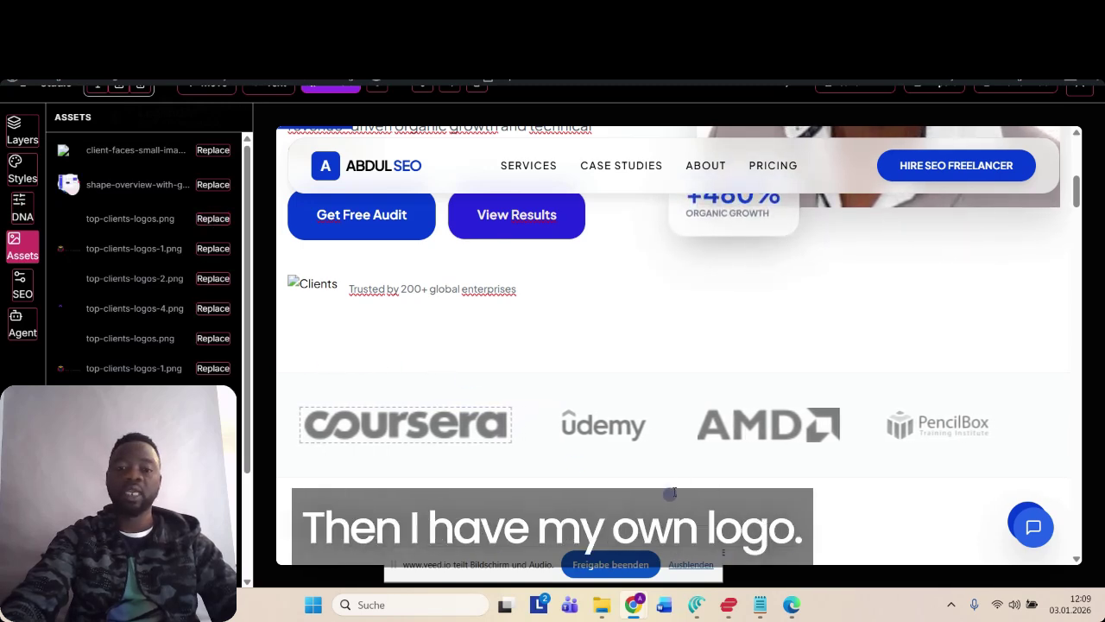
- Set the background of the Technical SEO card in the services section to red, RGB 237, 53, 53
{"action": "scroll", "coordinate": [696, 396], "scroll_direction": "down", "scroll_amount": 3}
{"action": "scroll", "coordinate": [696, 396], "scroll_direction": "down", "scroll_amount": 2}
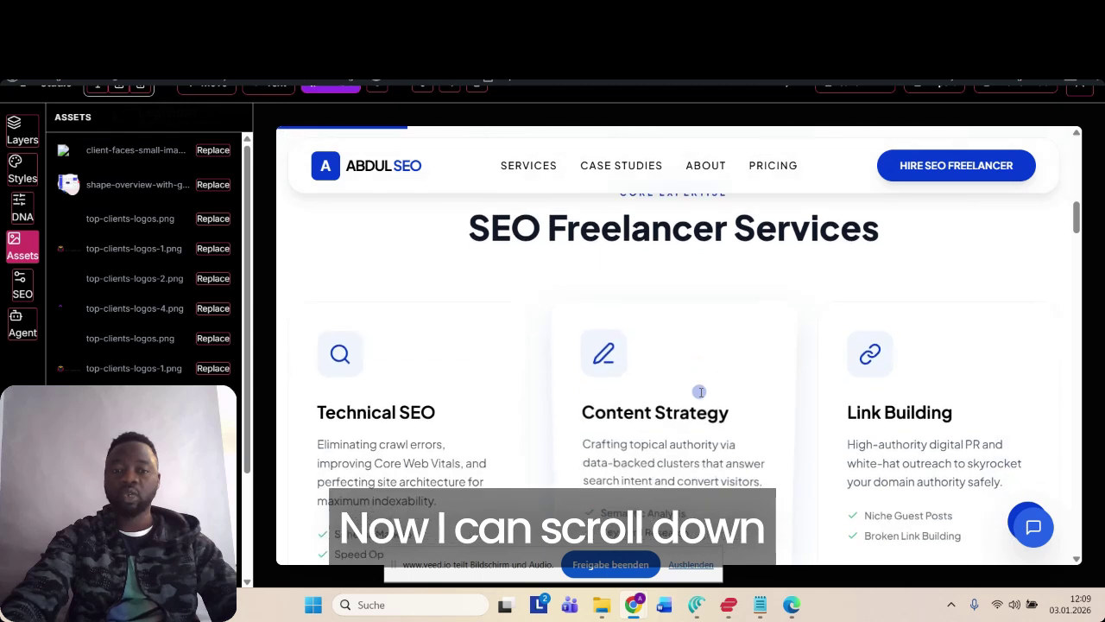
{"action": "left_click", "coordinate": [434, 340]}
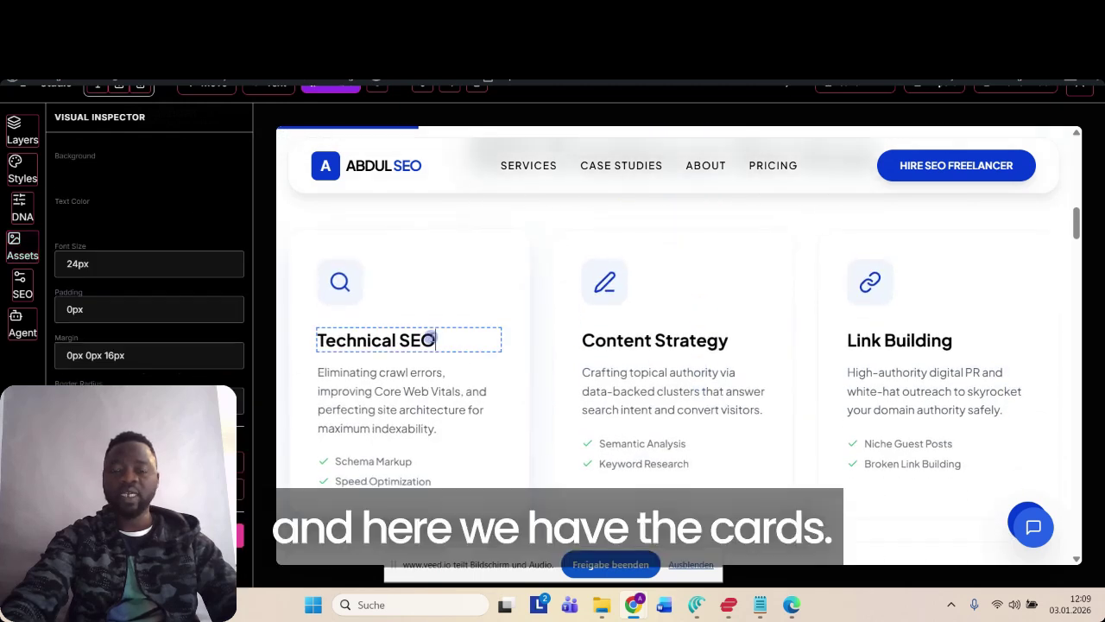
{"action": "left_click", "coordinate": [462, 305]}
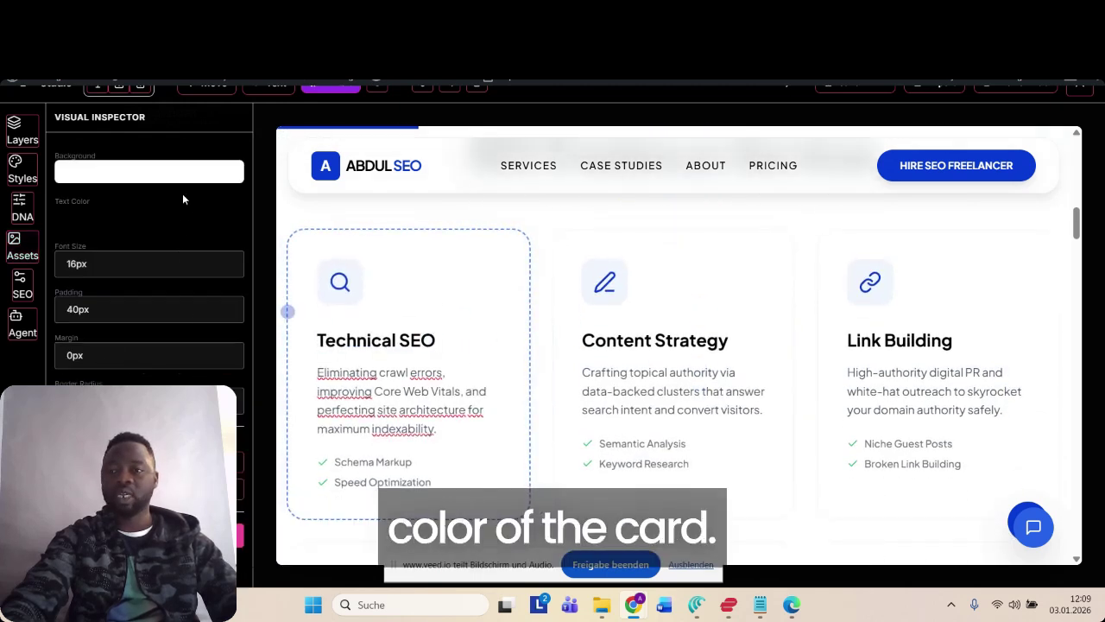
{"action": "left_click", "coordinate": [187, 171]}
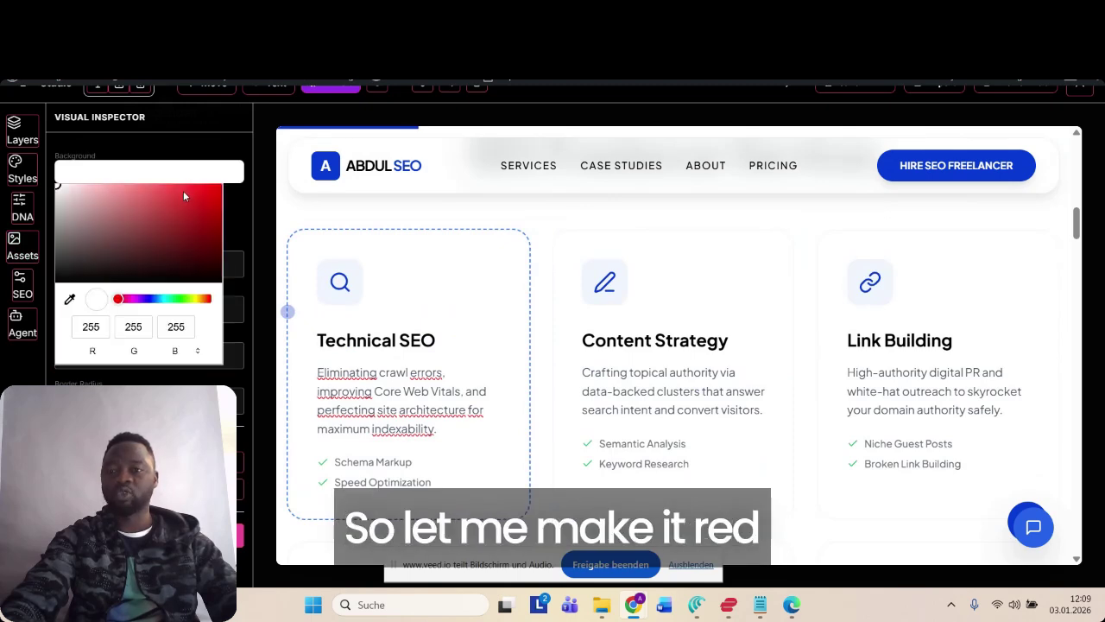
{"action": "left_click", "coordinate": [182, 191]}
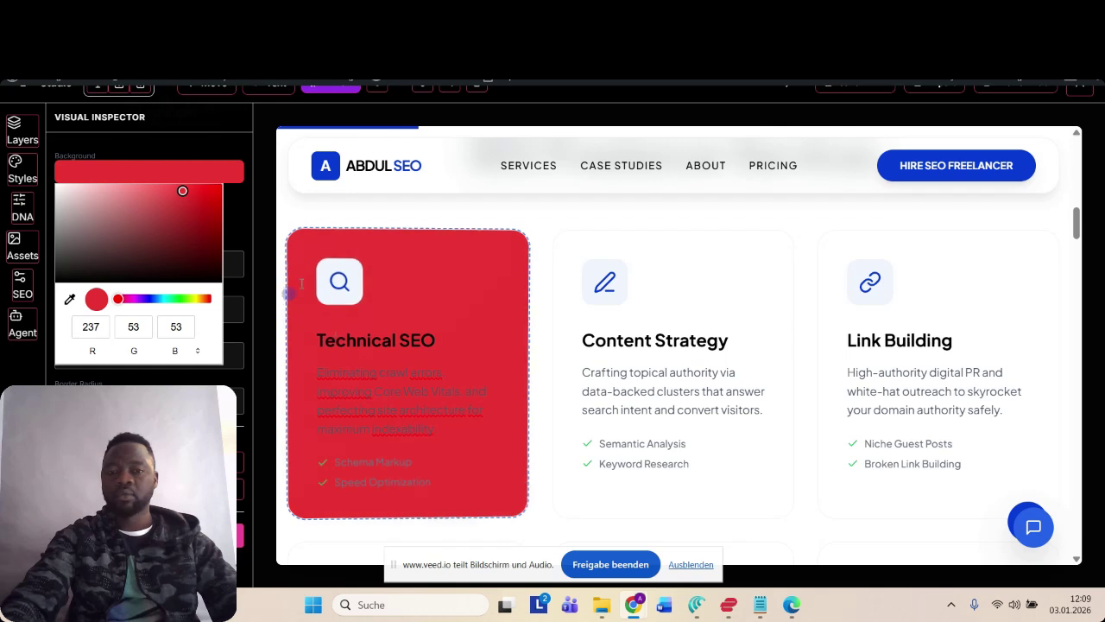
- Change the Technical SEO card's heading to near-white and its description text to RGB 247, 247, 248
{"action": "left_click", "coordinate": [366, 345]}
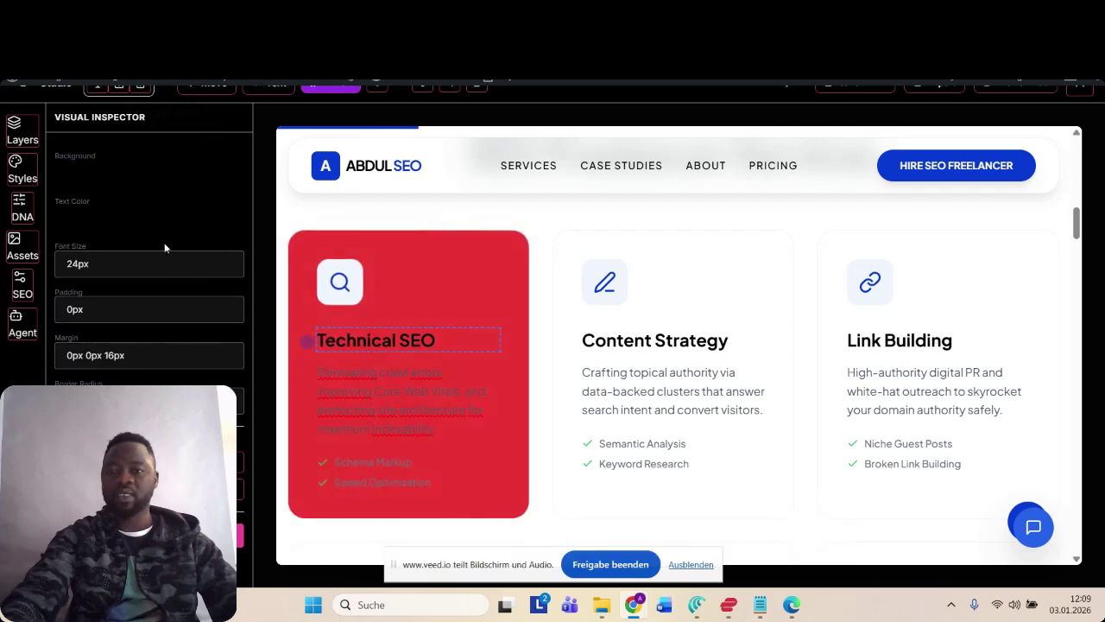
{"action": "left_click", "coordinate": [173, 215]}
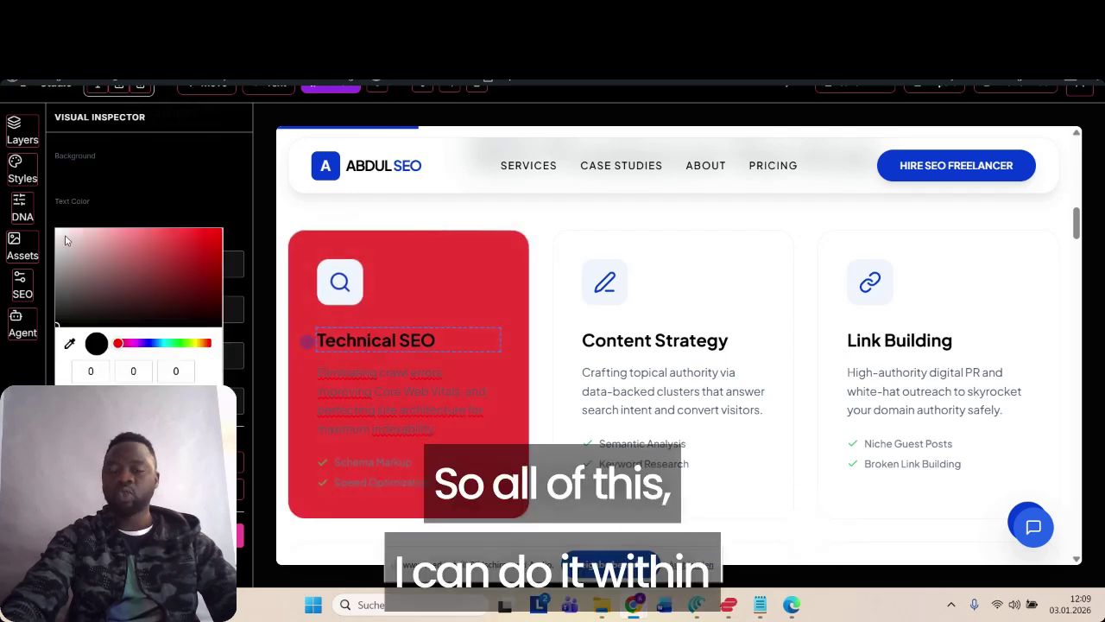
{"action": "left_click", "coordinate": [66, 241]}
{"action": "left_click", "coordinate": [346, 384]}
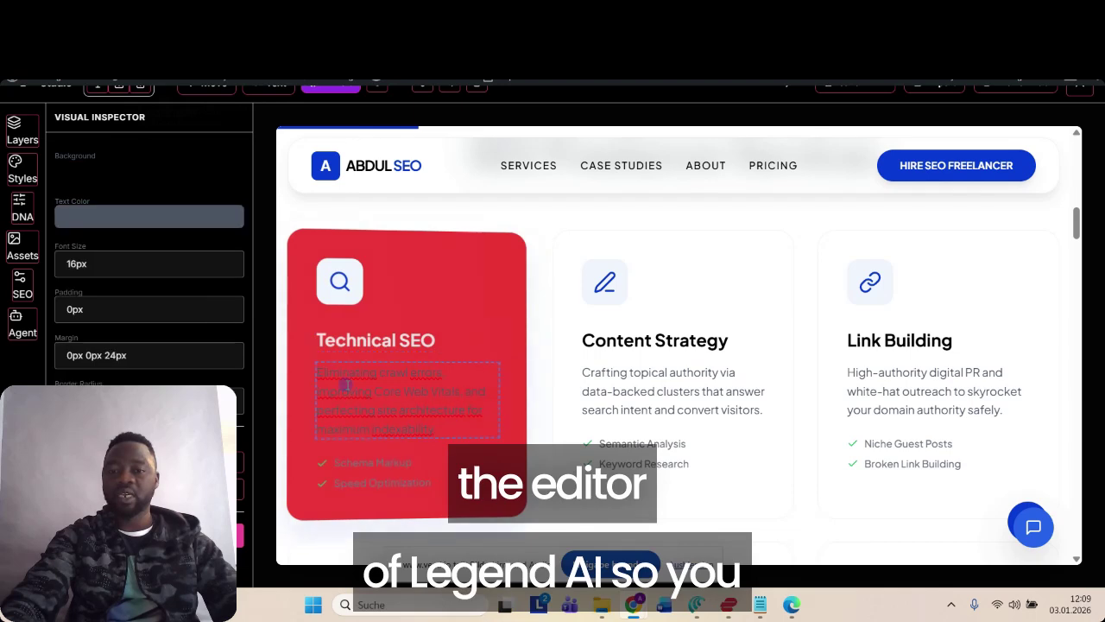
{"action": "left_click", "coordinate": [173, 218]}
{"action": "left_click", "coordinate": [58, 233]}
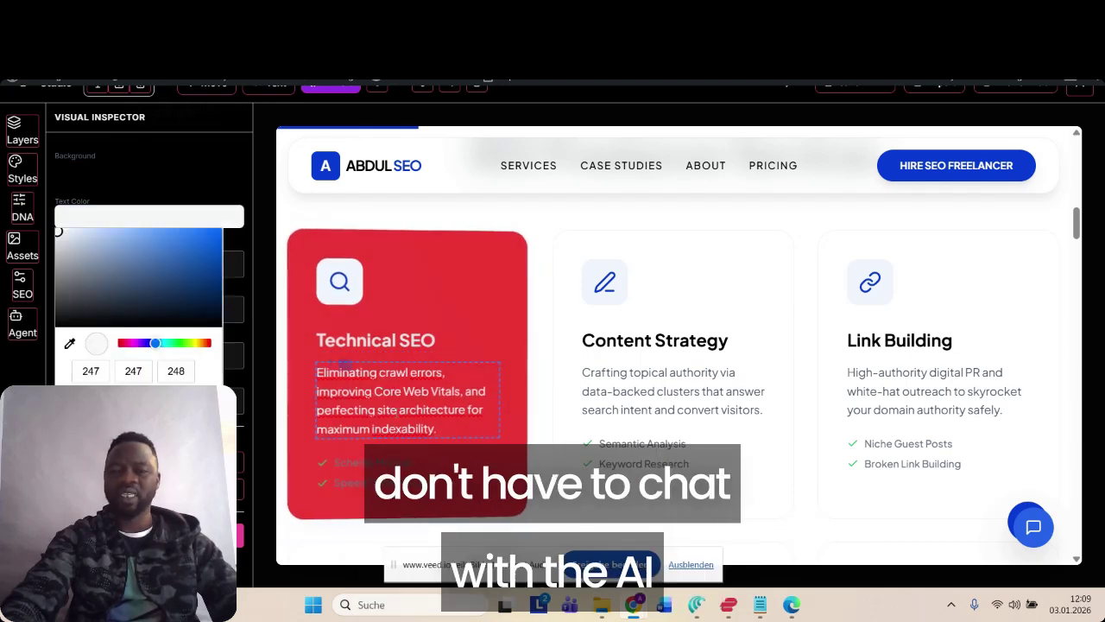
- Set the Technical SEO card's Schema Markup item to RGB 237, 237, 237 and its Speed Optimization item to RGB 229, 231, 235
{"action": "left_click", "coordinate": [372, 463]}
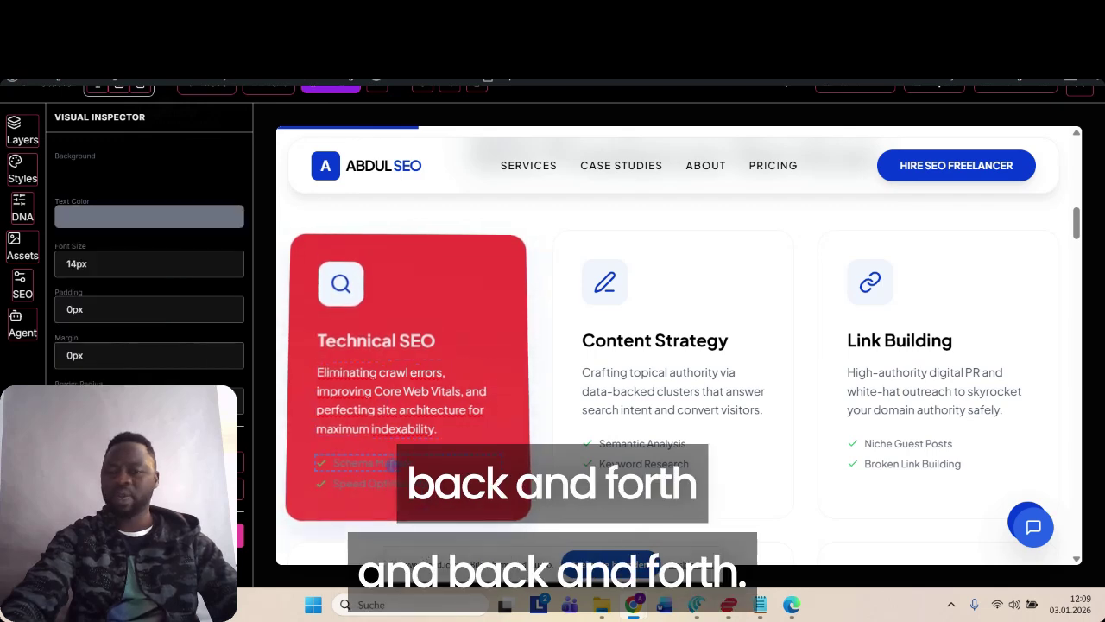
{"action": "left_click", "coordinate": [147, 218]}
{"action": "left_click", "coordinate": [57, 235]}
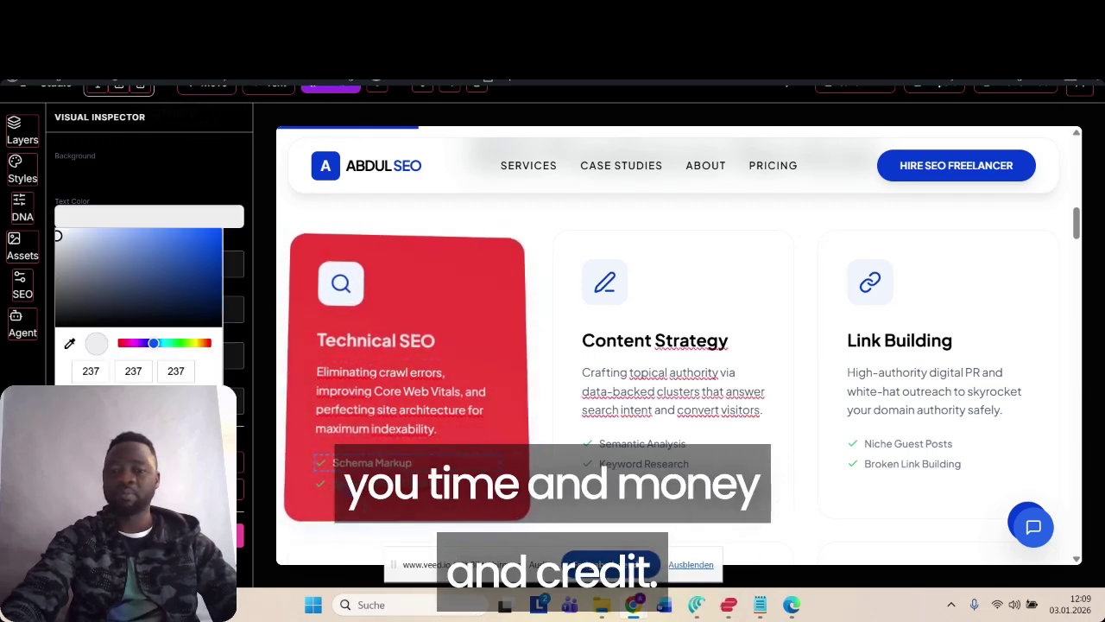
{"action": "left_click", "coordinate": [373, 483]}
{"action": "left_click", "coordinate": [176, 220]}
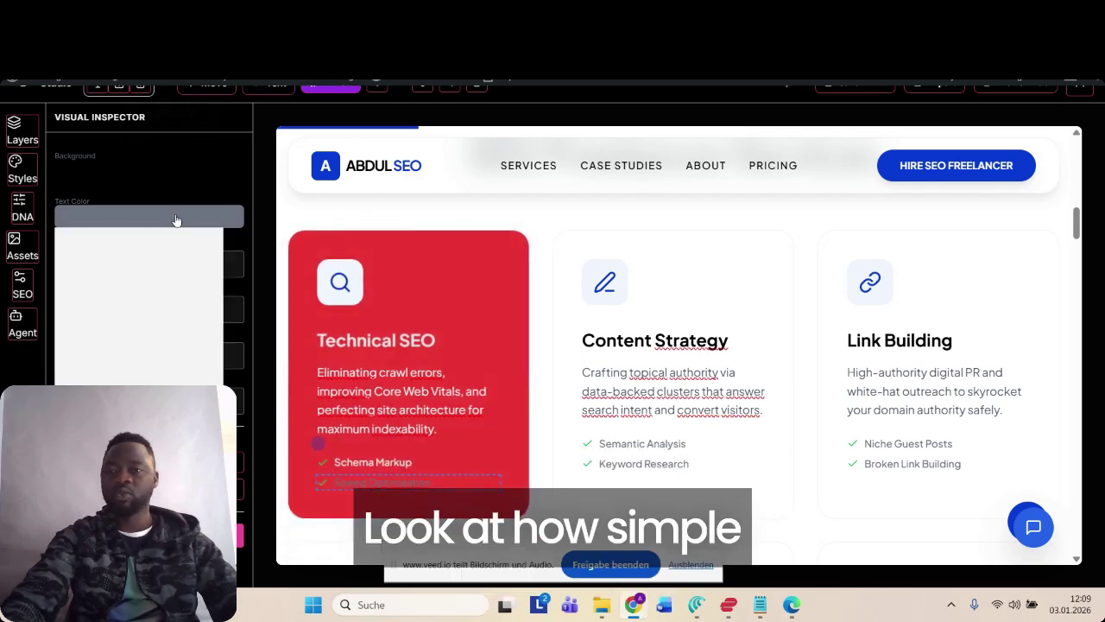
{"action": "left_click", "coordinate": [61, 236]}
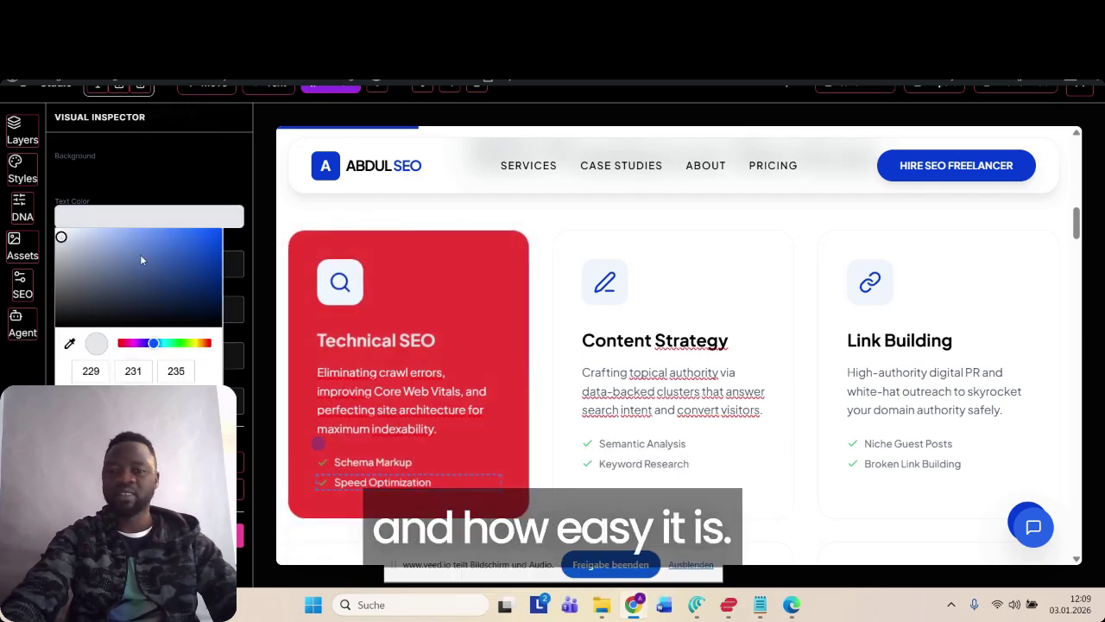
- Set the background of the Link Building card in the services section to green, RGB 42, 229, 73
{"action": "left_click", "coordinate": [712, 386]}
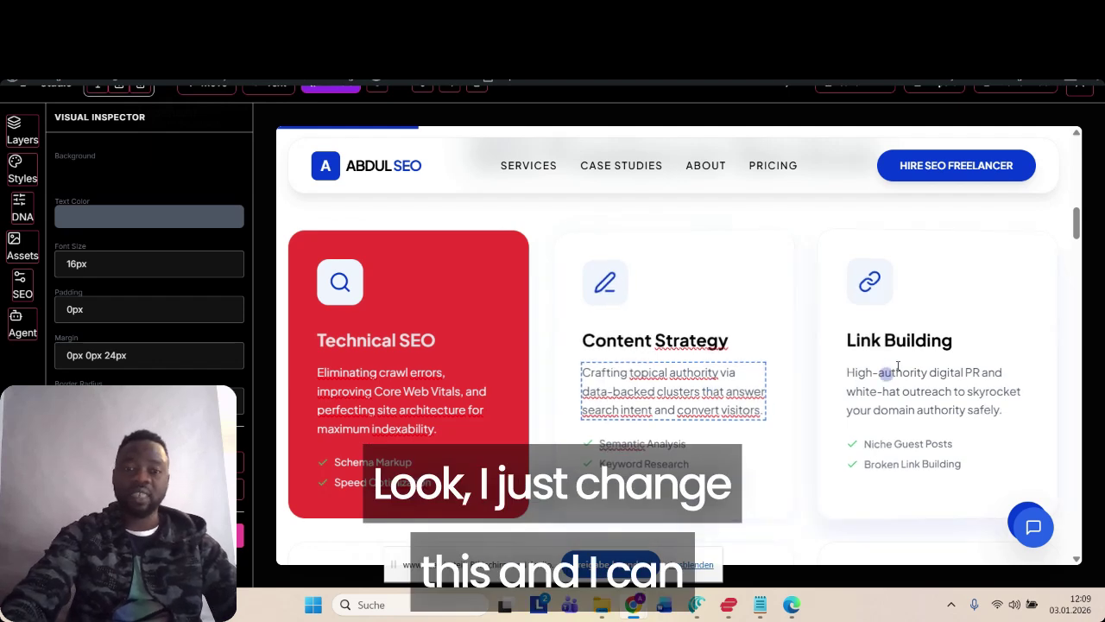
{"action": "left_click", "coordinate": [915, 269]}
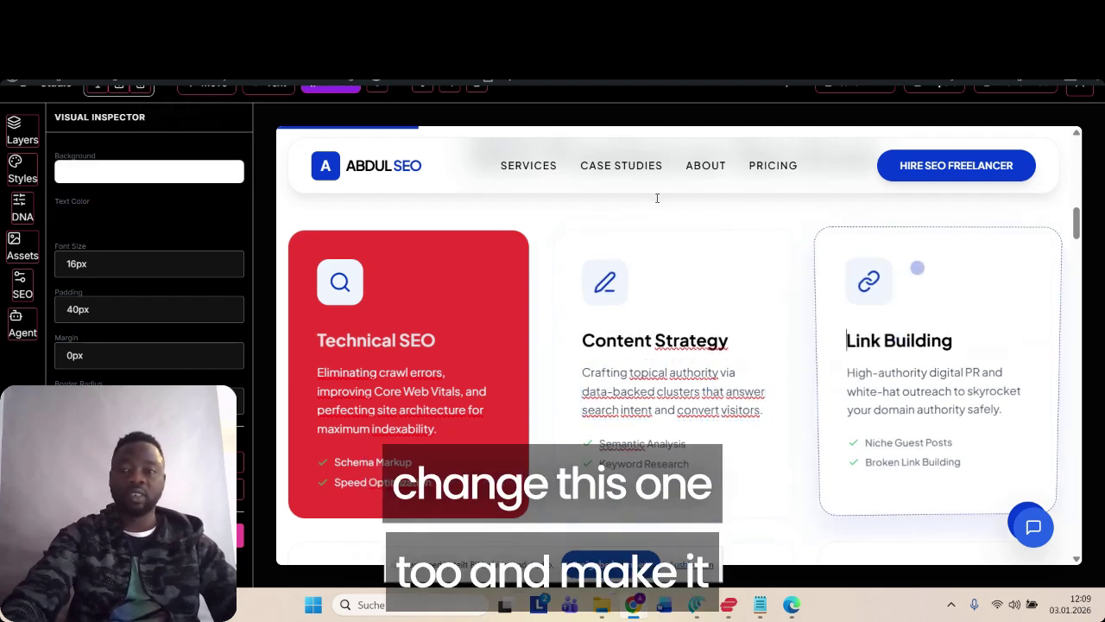
{"action": "left_click", "coordinate": [161, 178]}
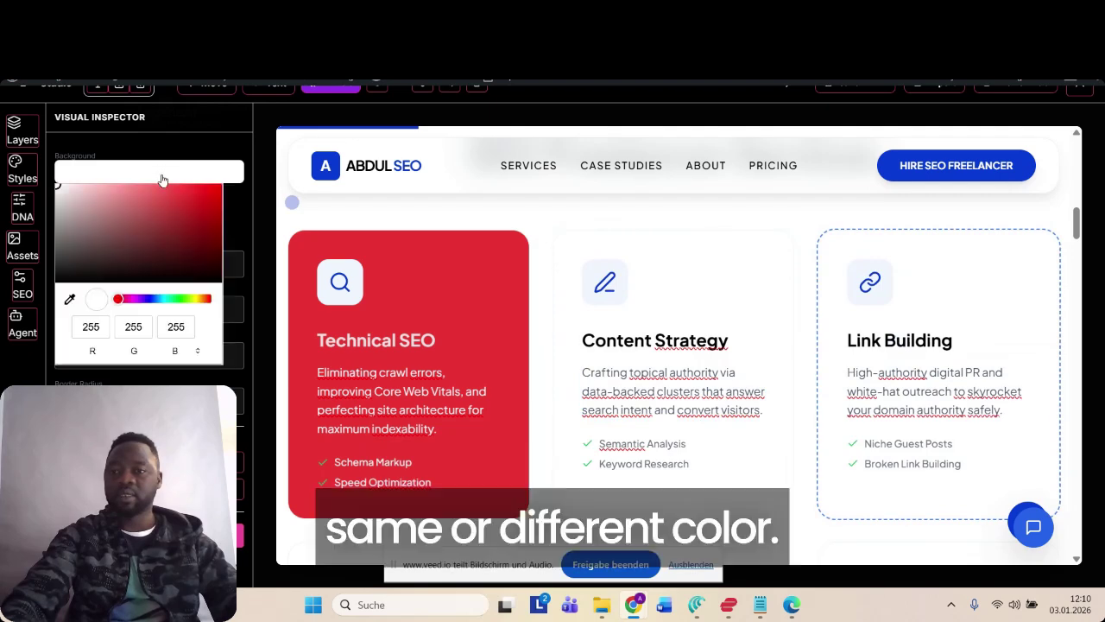
{"action": "left_click", "coordinate": [178, 300]}
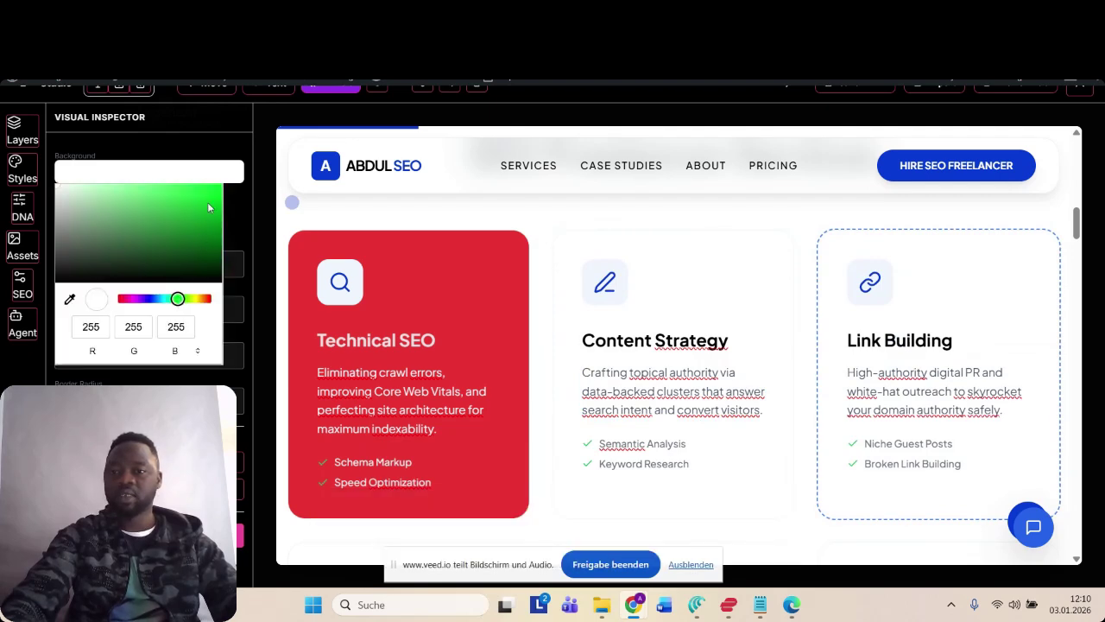
{"action": "left_click", "coordinate": [208, 202]}
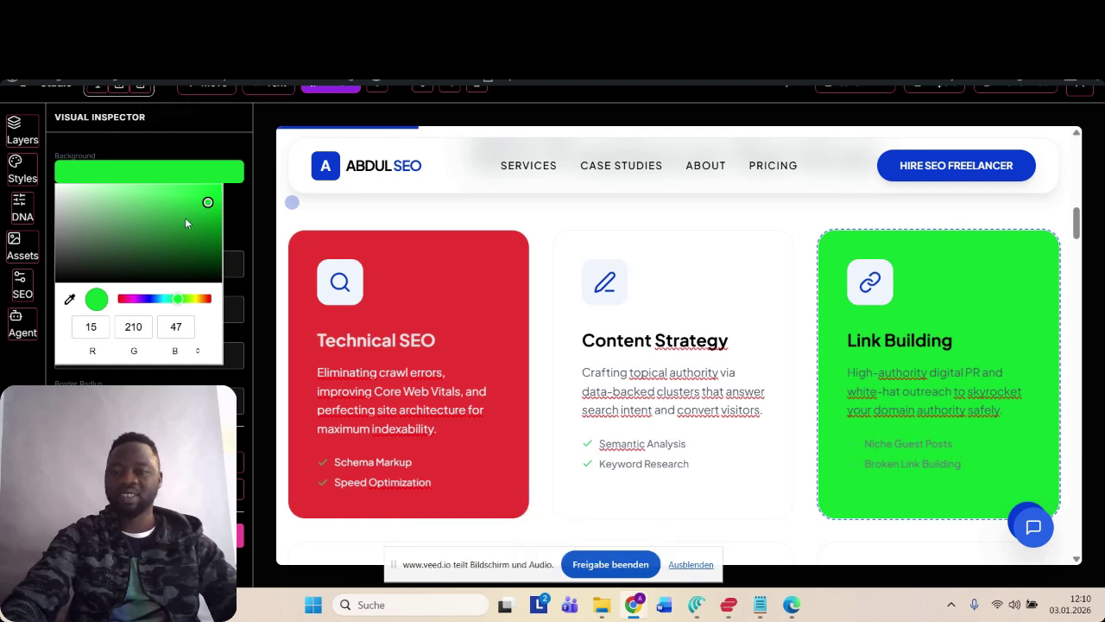
{"action": "left_click", "coordinate": [189, 195]}
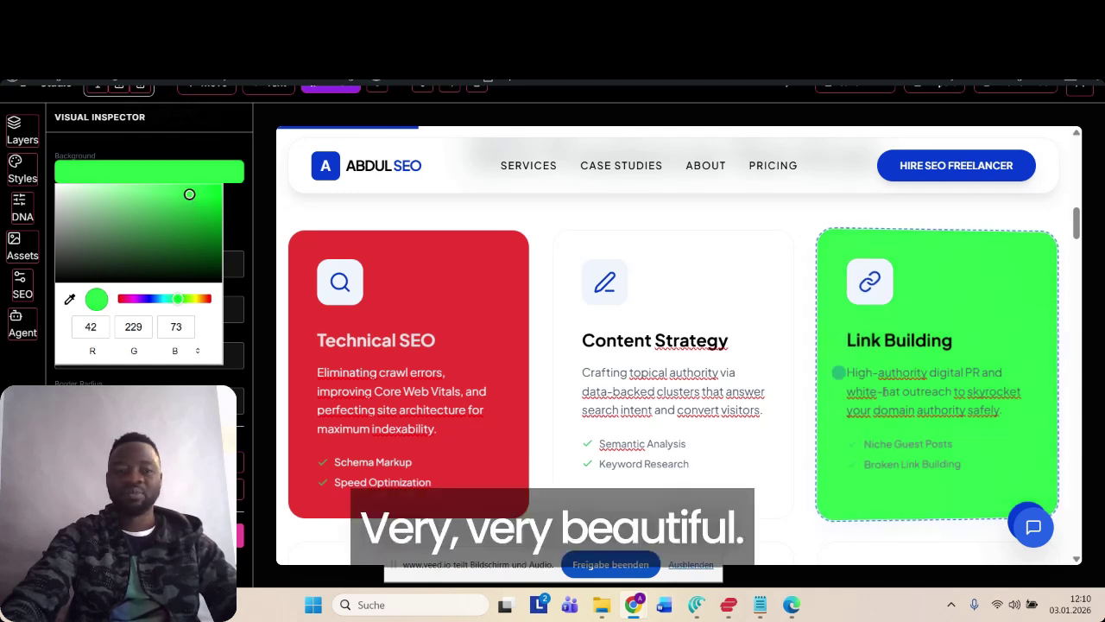
- Change the Link Building card's text colour to near-white and its description text to RGB 225, 227, 229
{"action": "left_click", "coordinate": [942, 353]}
{"action": "left_click", "coordinate": [127, 221]}
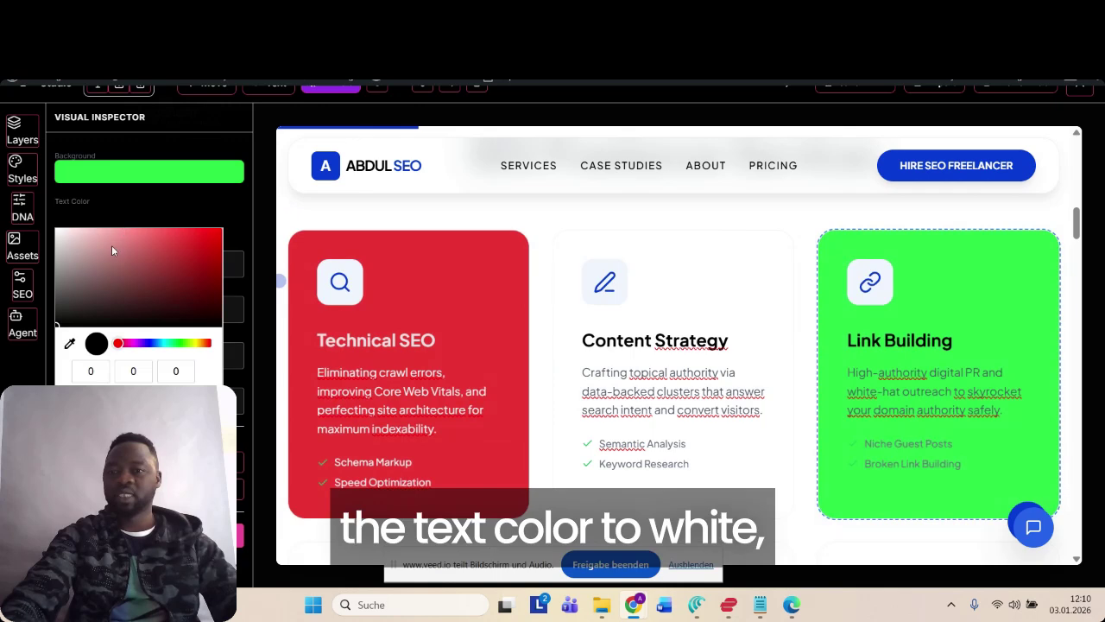
{"action": "left_click", "coordinate": [57, 237]}
{"action": "left_click", "coordinate": [916, 410]}
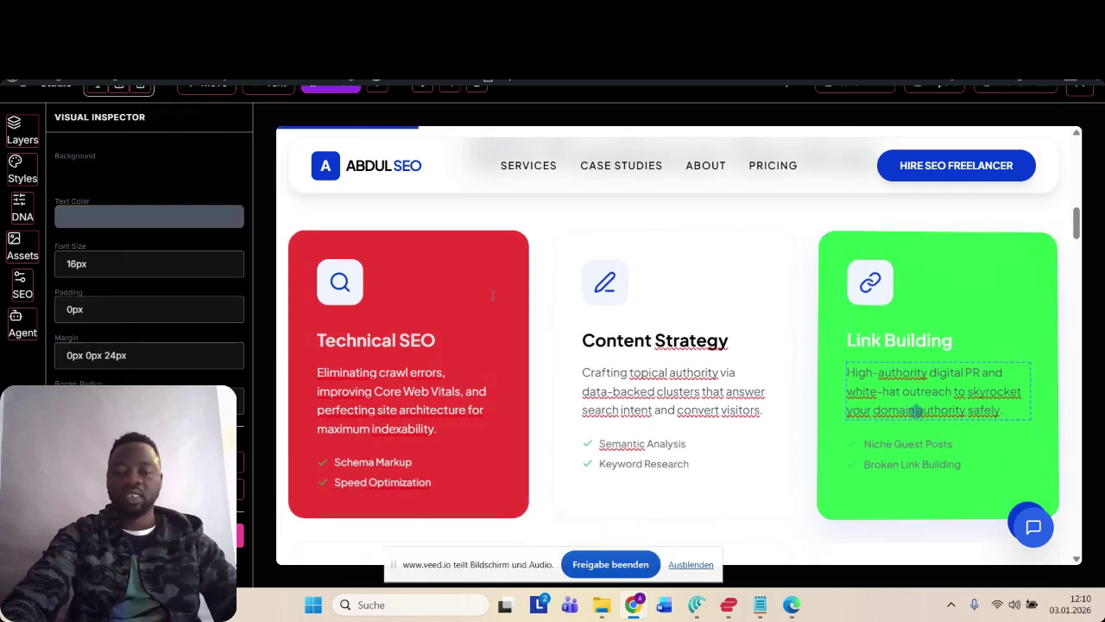
{"action": "left_click", "coordinate": [101, 221]}
{"action": "left_click", "coordinate": [60, 243]}
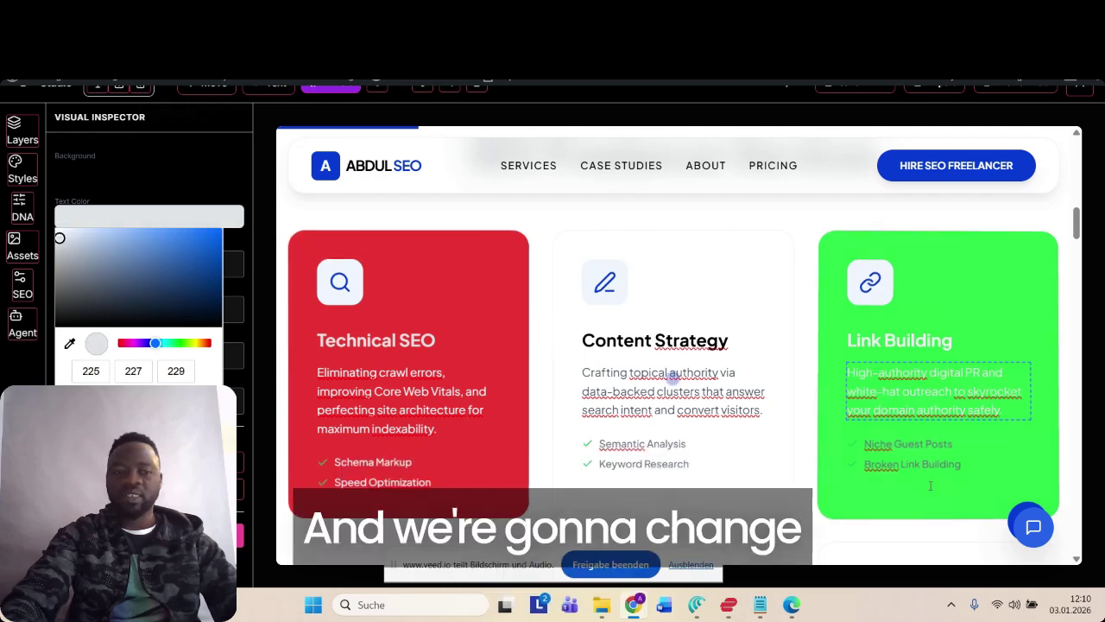
- Set the Link Building card's Niche Guest Posts item to RGB 210, 216, 229 and its Broken Link Building item to light grey
{"action": "left_click", "coordinate": [908, 444]}
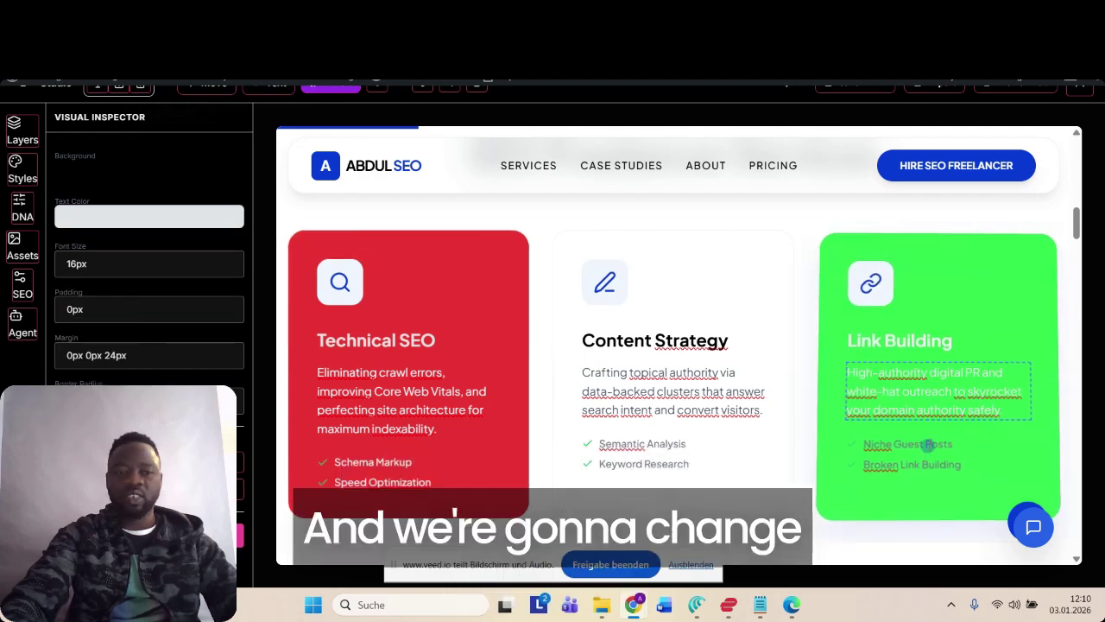
{"action": "left_click", "coordinate": [86, 217]}
{"action": "left_click", "coordinate": [70, 240]}
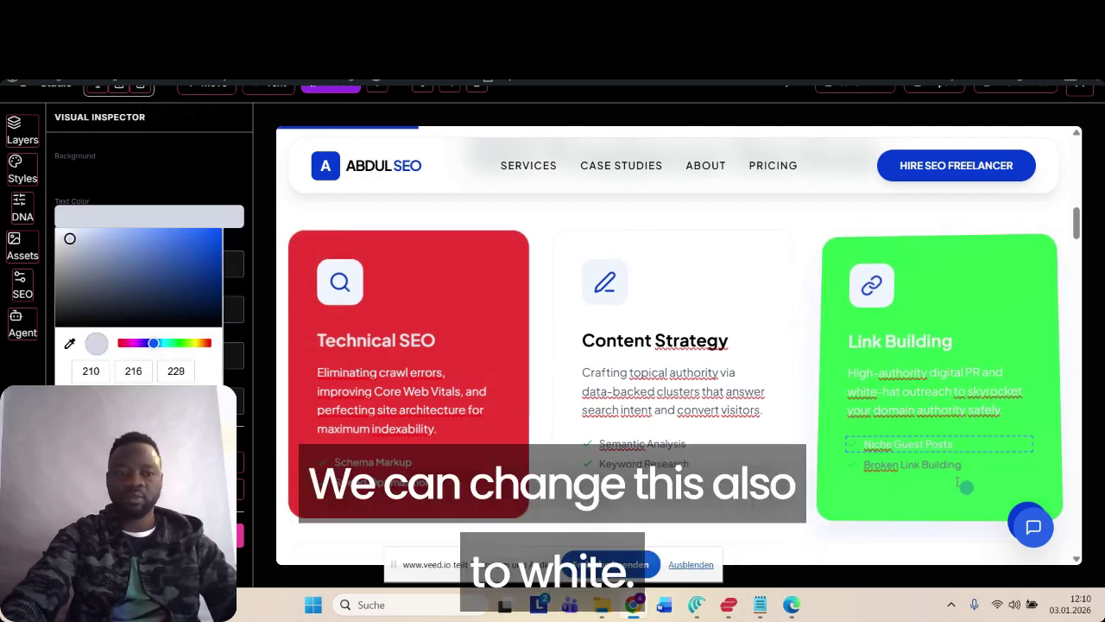
{"action": "left_click", "coordinate": [921, 466]}
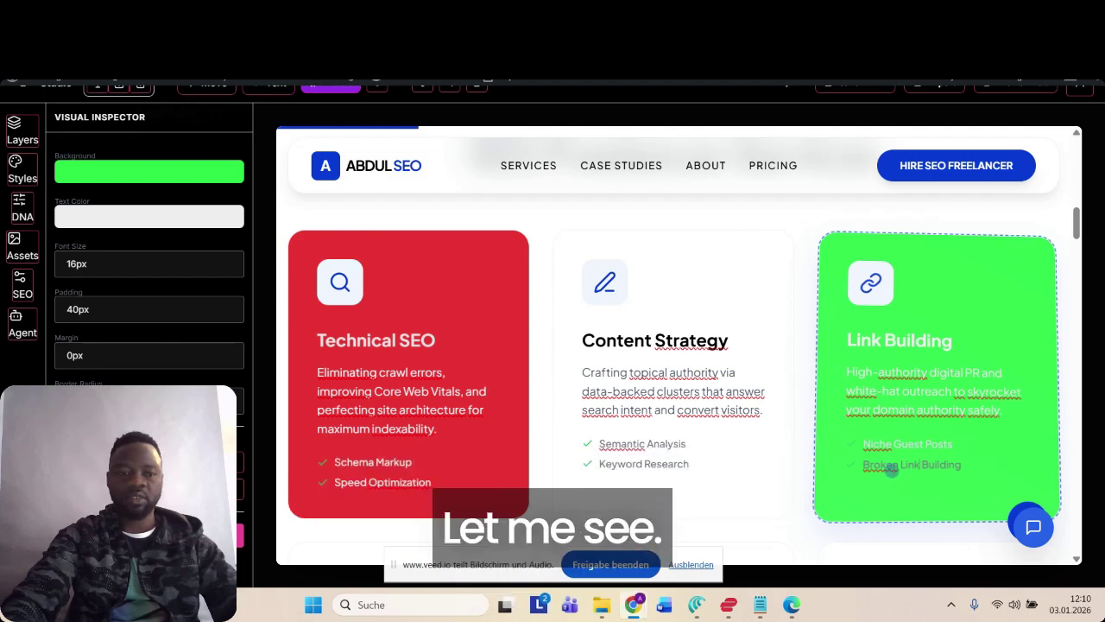
{"action": "left_click", "coordinate": [890, 464]}
{"action": "left_click", "coordinate": [158, 218]}
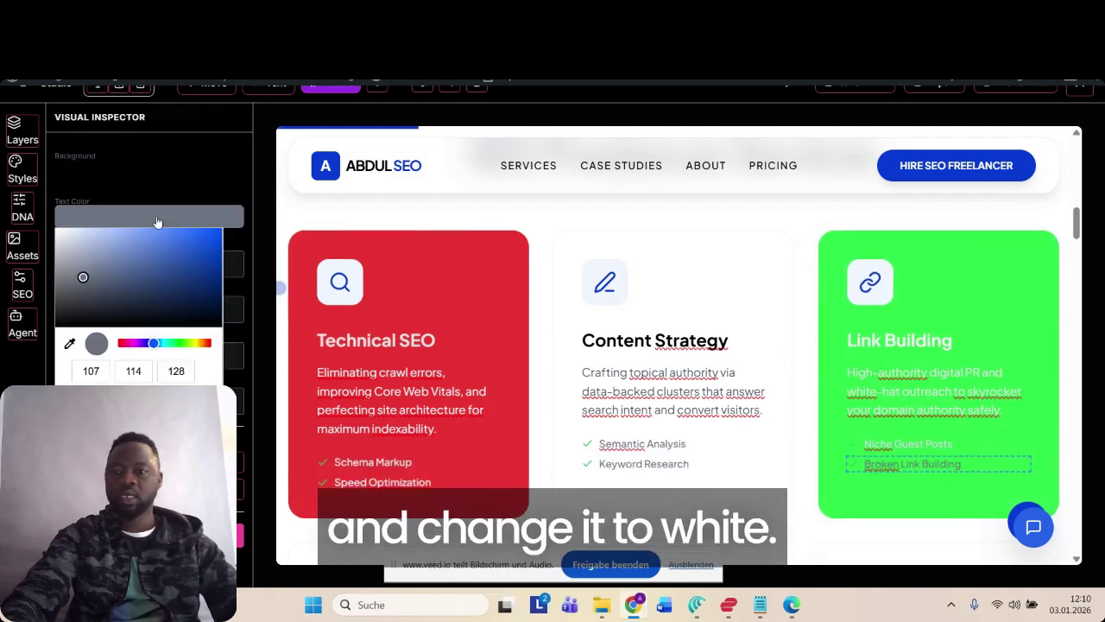
{"action": "left_click", "coordinate": [75, 244]}
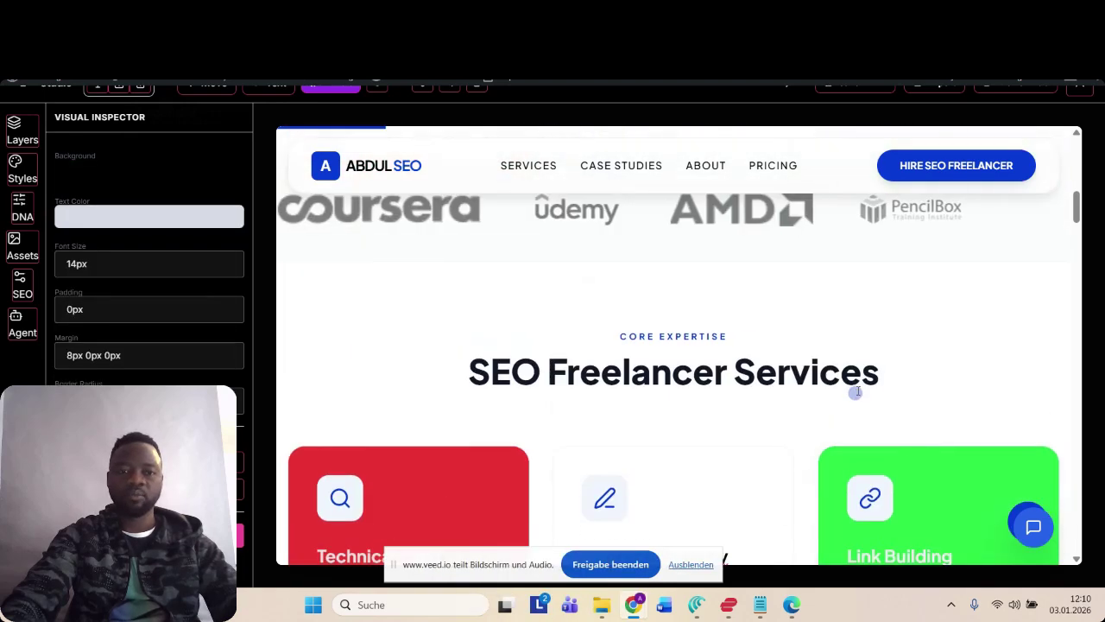
- Replace the photo in The Advantage section with the uploaded file "company or agency image"
{"action": "scroll", "coordinate": [859, 385], "scroll_direction": "down", "scroll_amount": 10}
{"action": "scroll", "coordinate": [872, 363], "scroll_direction": "up", "scroll_amount": 5}
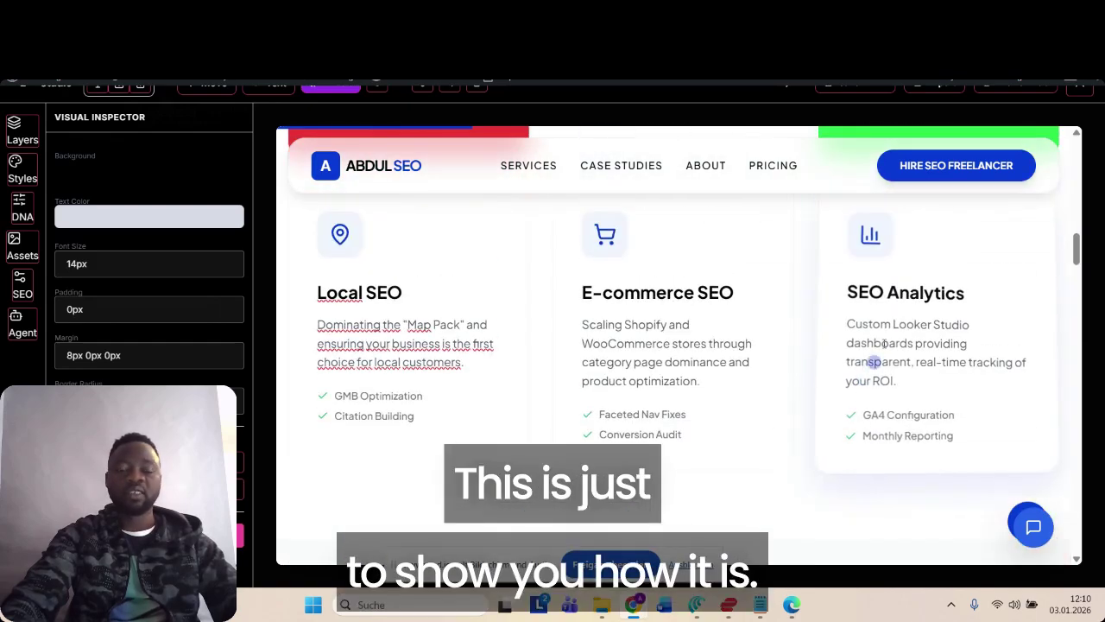
{"action": "scroll", "coordinate": [884, 344], "scroll_direction": "down", "scroll_amount": 5}
{"action": "left_click", "coordinate": [907, 354]}
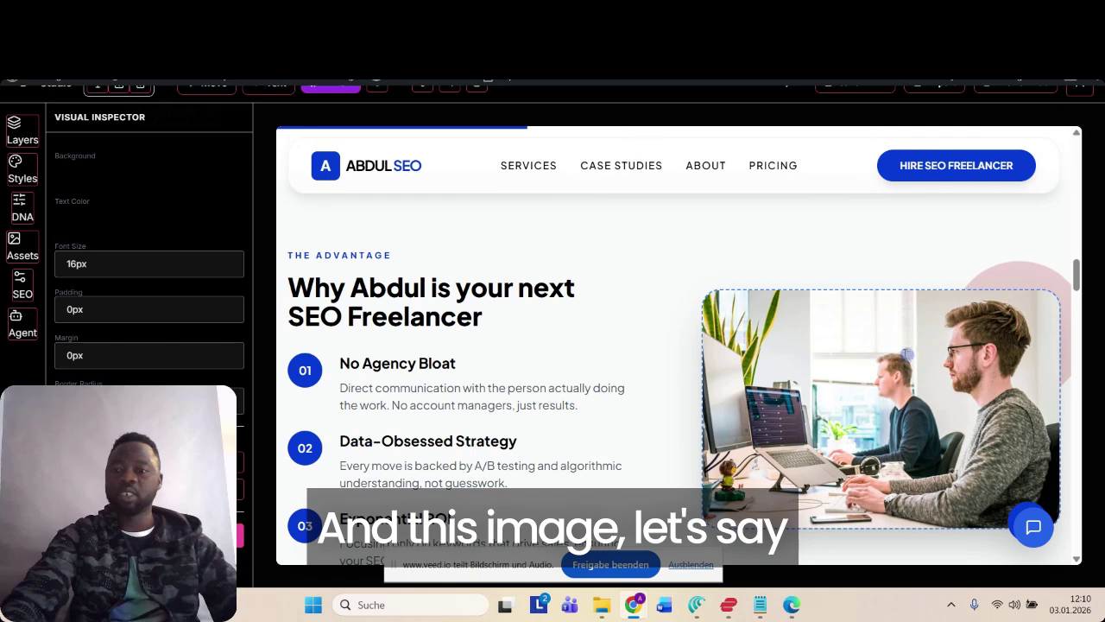
{"action": "left_click", "coordinate": [24, 255]}
{"action": "scroll", "coordinate": [151, 326], "scroll_direction": "down", "scroll_amount": 5}
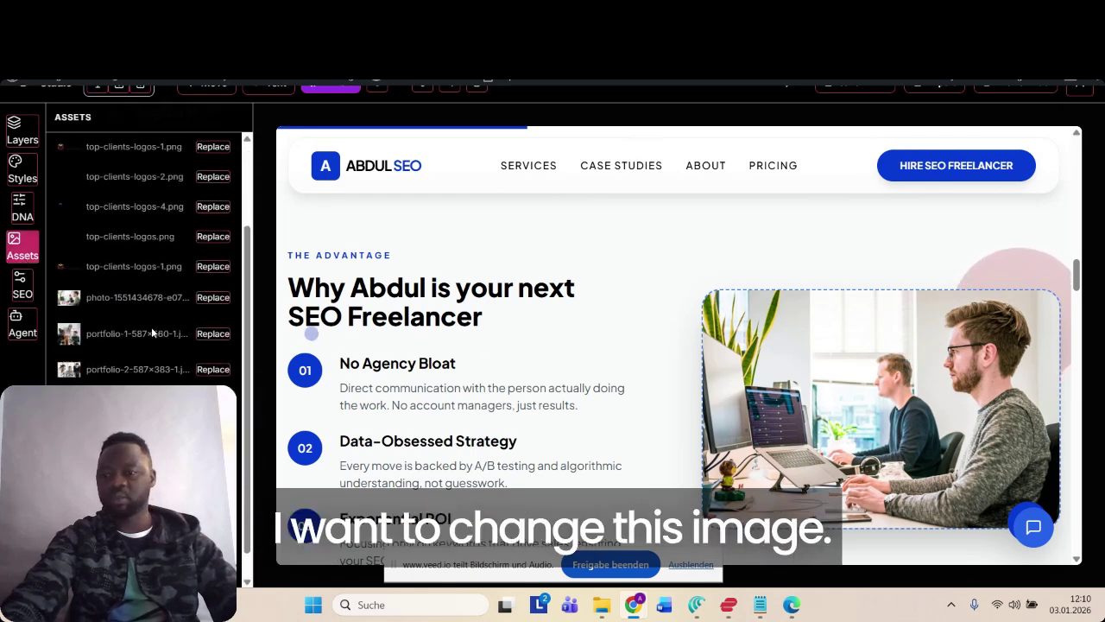
{"action": "left_click", "coordinate": [214, 257]}
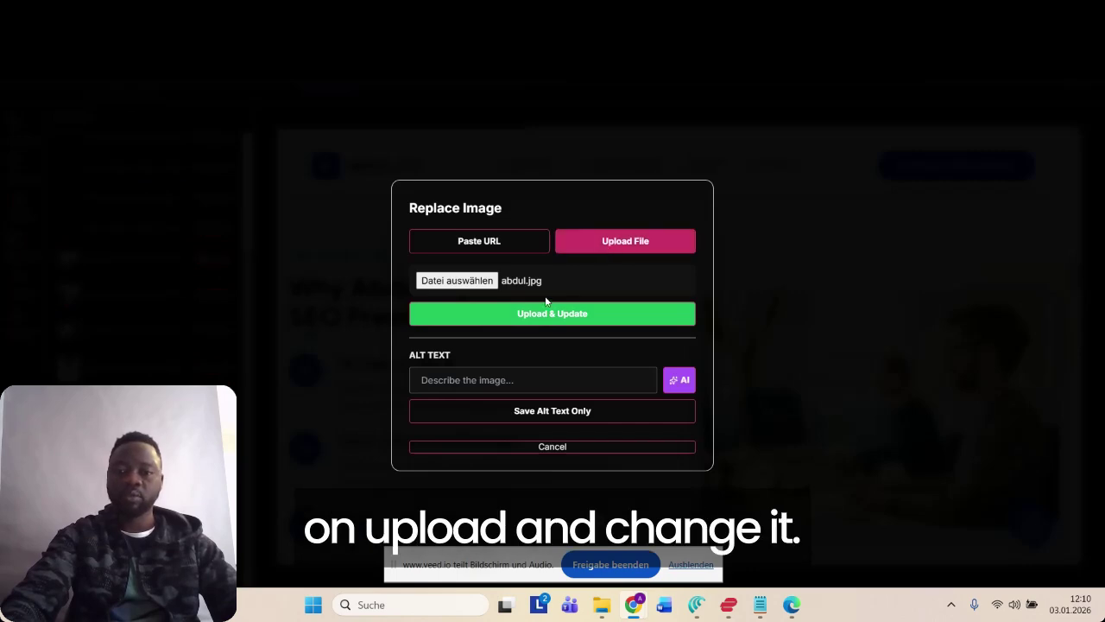
{"action": "left_click", "coordinate": [438, 282]}
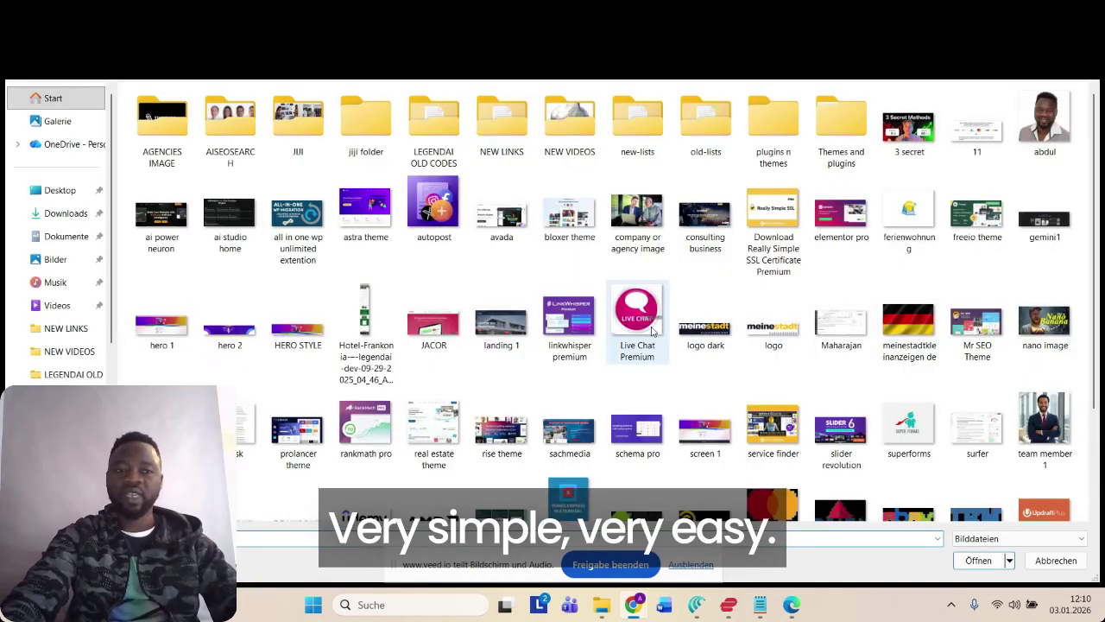
{"action": "double_click", "coordinate": [638, 221]}
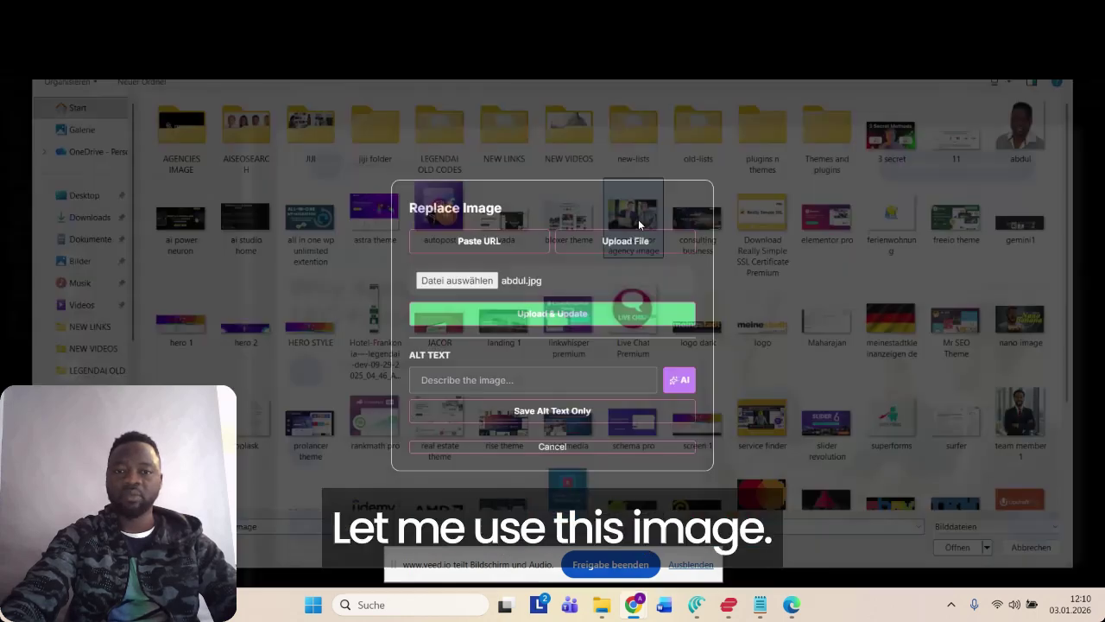
{"action": "left_click", "coordinate": [570, 319]}
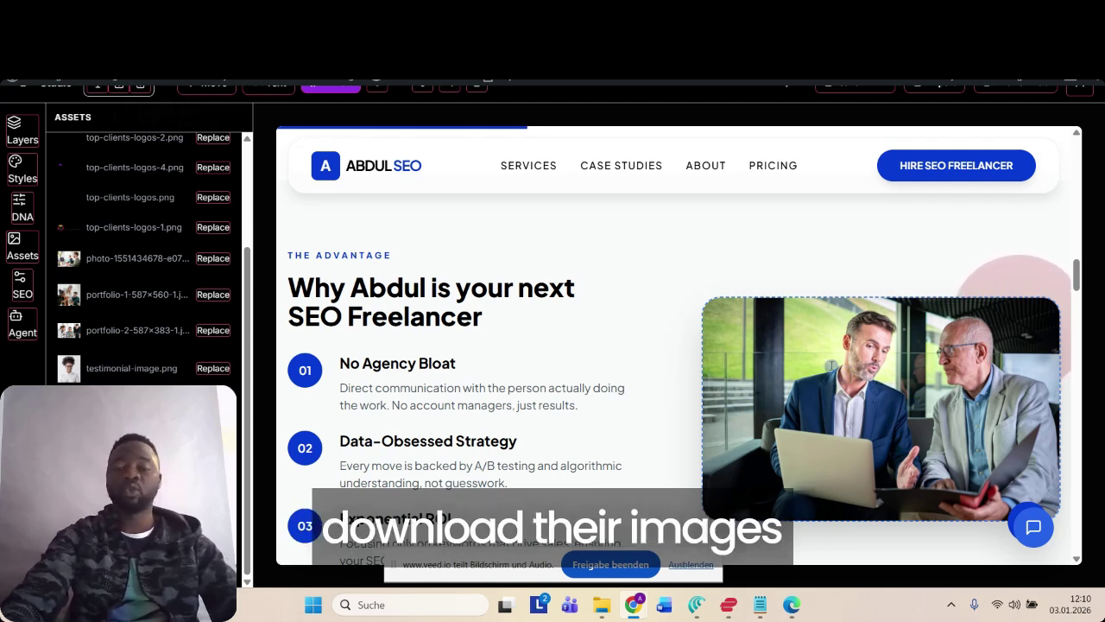
- Replace the first name of the Bloom Shopify founder in the third testimonial, keeping the surname
{"action": "scroll", "coordinate": [863, 404], "scroll_direction": "down", "scroll_amount": 5}
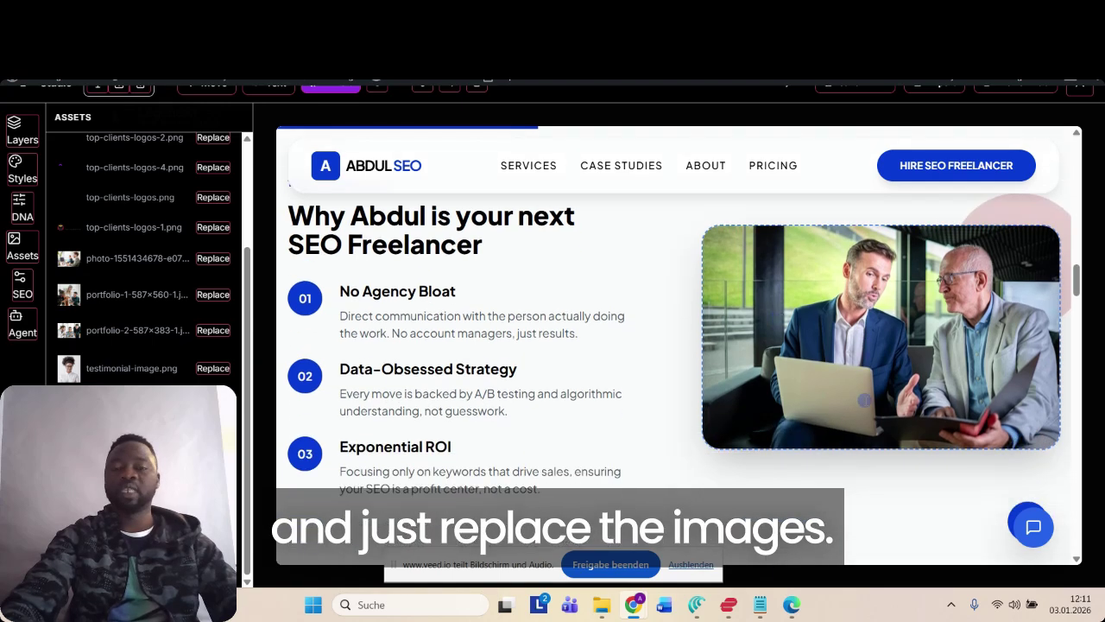
{"action": "scroll", "coordinate": [867, 404], "scroll_direction": "down", "scroll_amount": 6}
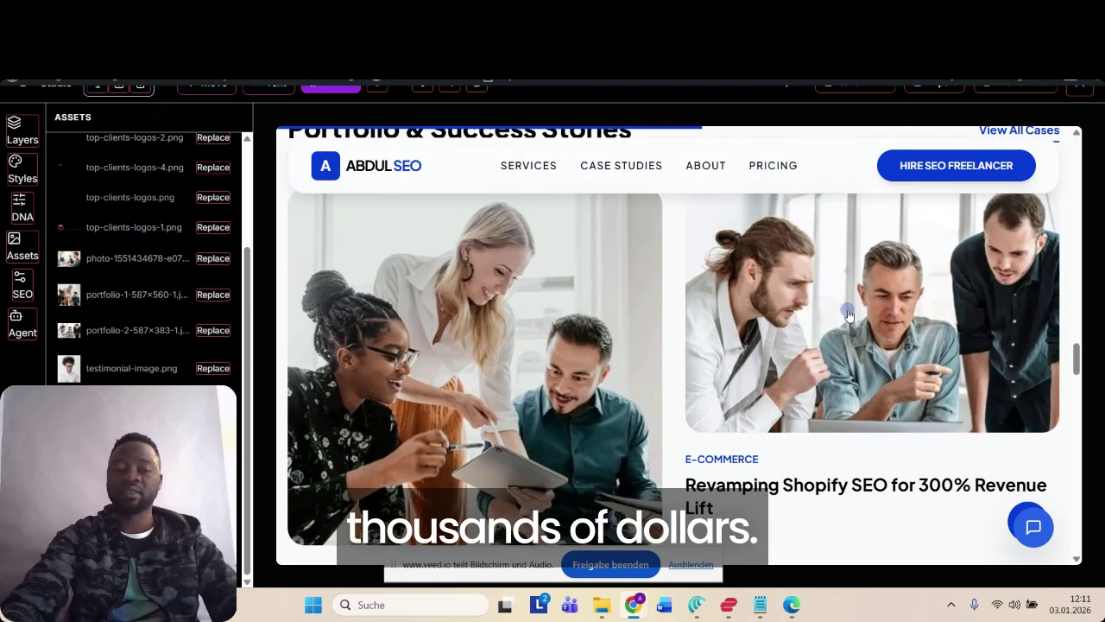
{"action": "scroll", "coordinate": [851, 328], "scroll_direction": "down", "scroll_amount": 6}
{"action": "scroll", "coordinate": [848, 310], "scroll_direction": "down", "scroll_amount": 2}
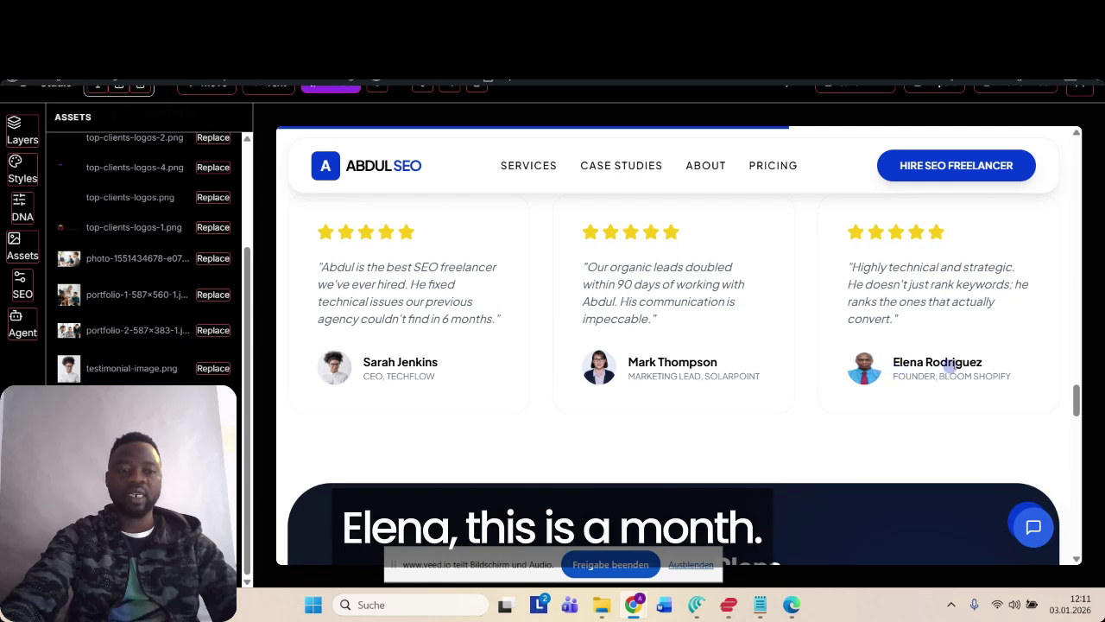
{"action": "left_click", "coordinate": [949, 363]}
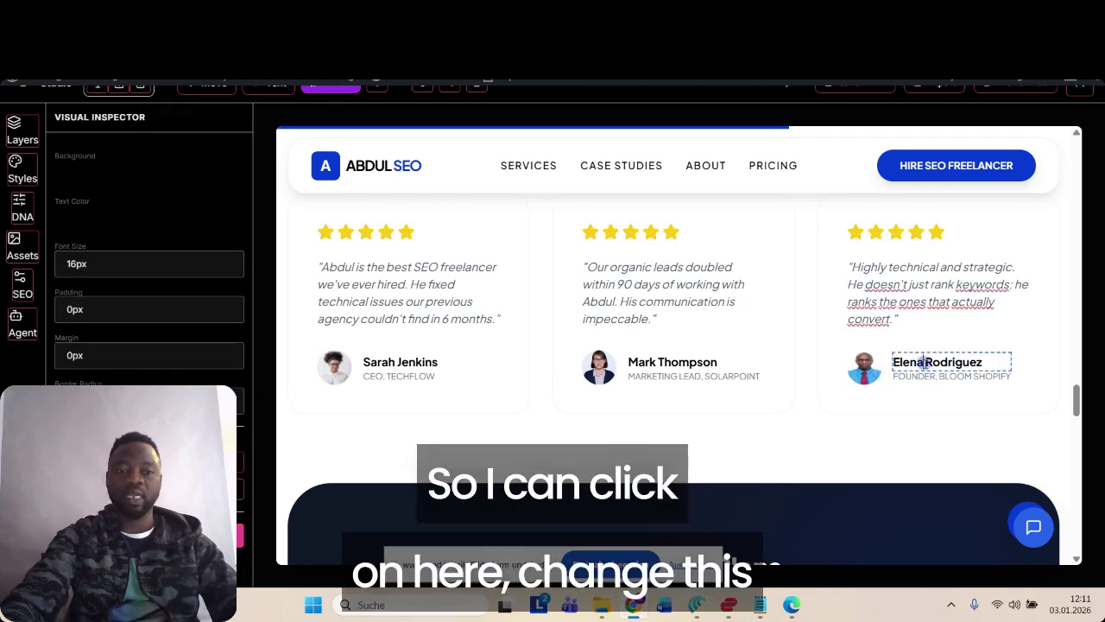
{"action": "key", "text": "BackSpace"}
{"action": "key", "text": "BackSpace"}
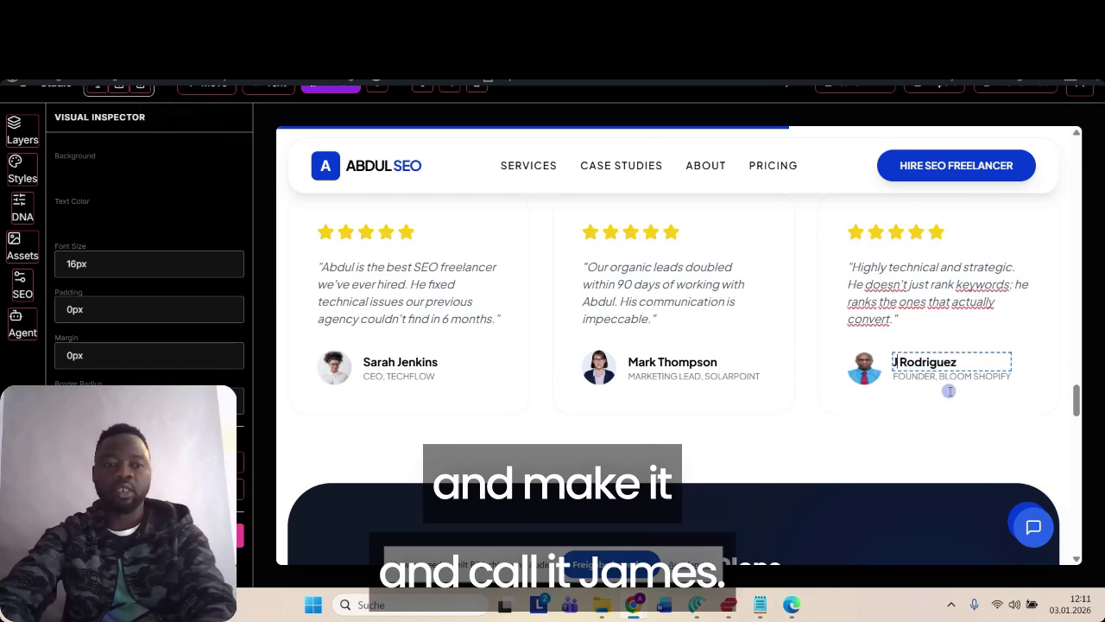
{"action": "type", "text": "Ja"}
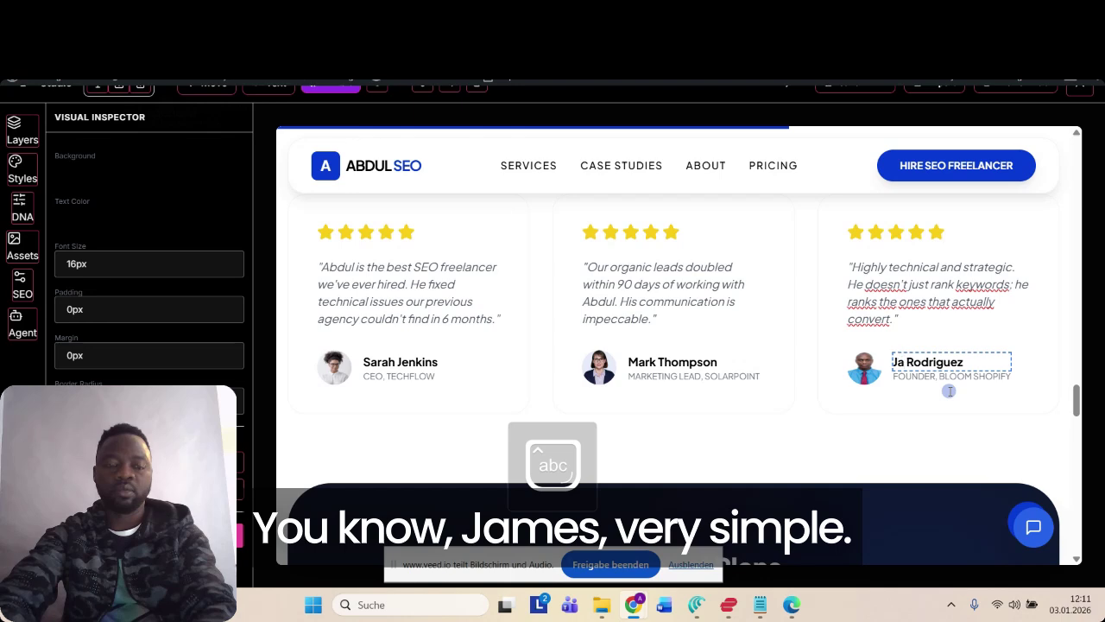
{"action": "type", "text": "mes"}
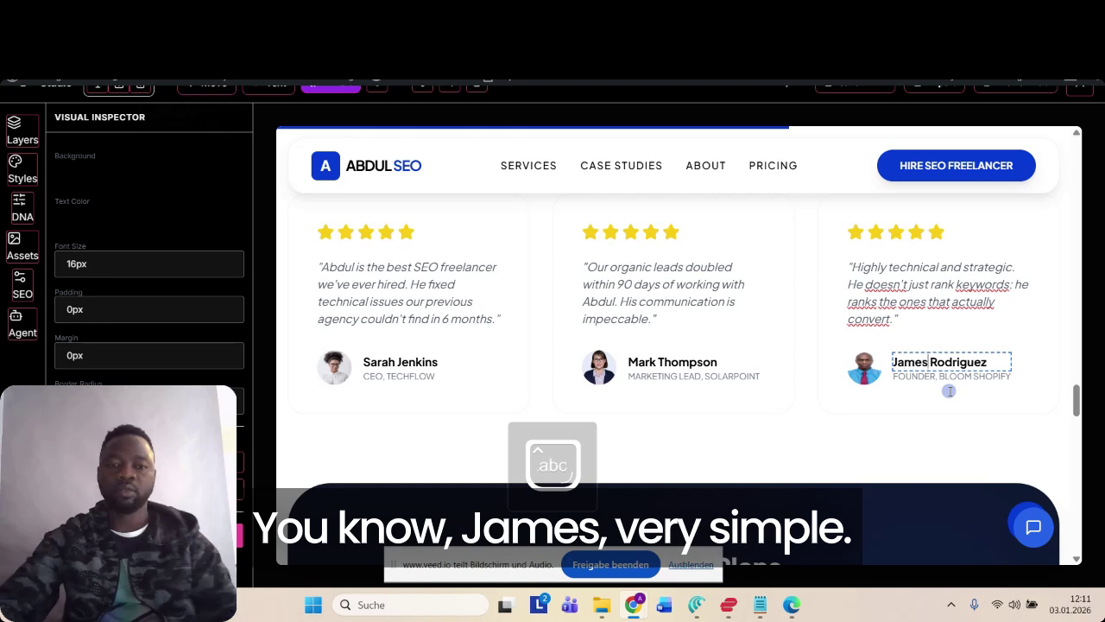
- Review the Investment Plans, SEO Freelancer FAQs, SEO Insights and footer sections of the page in the editor
{"action": "scroll", "coordinate": [795, 485], "scroll_direction": "down", "scroll_amount": 10}
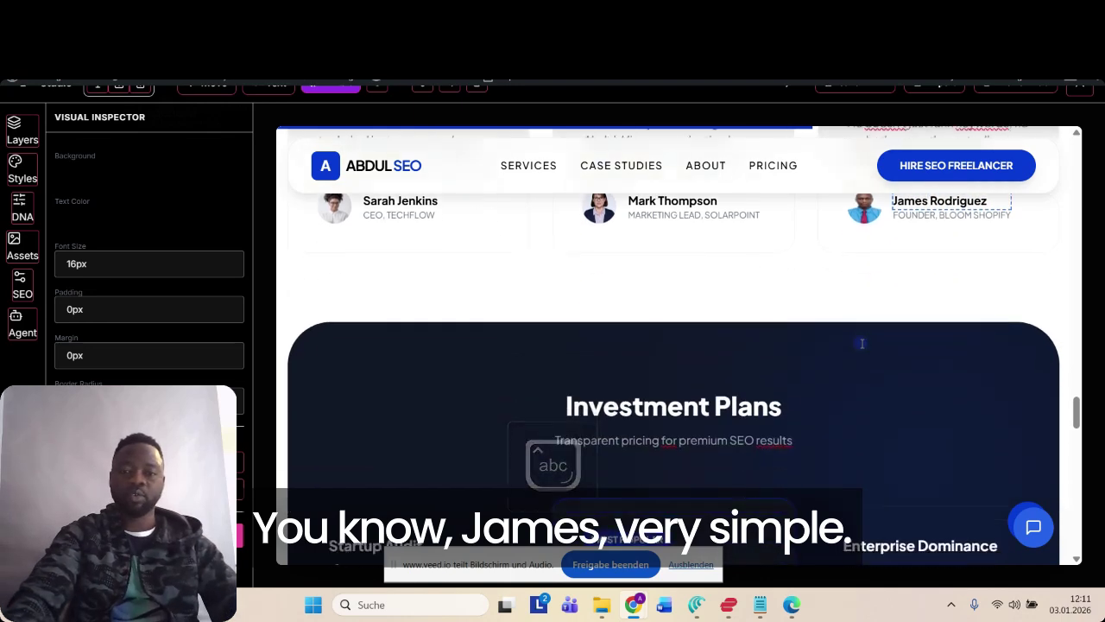
{"action": "scroll", "coordinate": [864, 338], "scroll_direction": "down", "scroll_amount": 3}
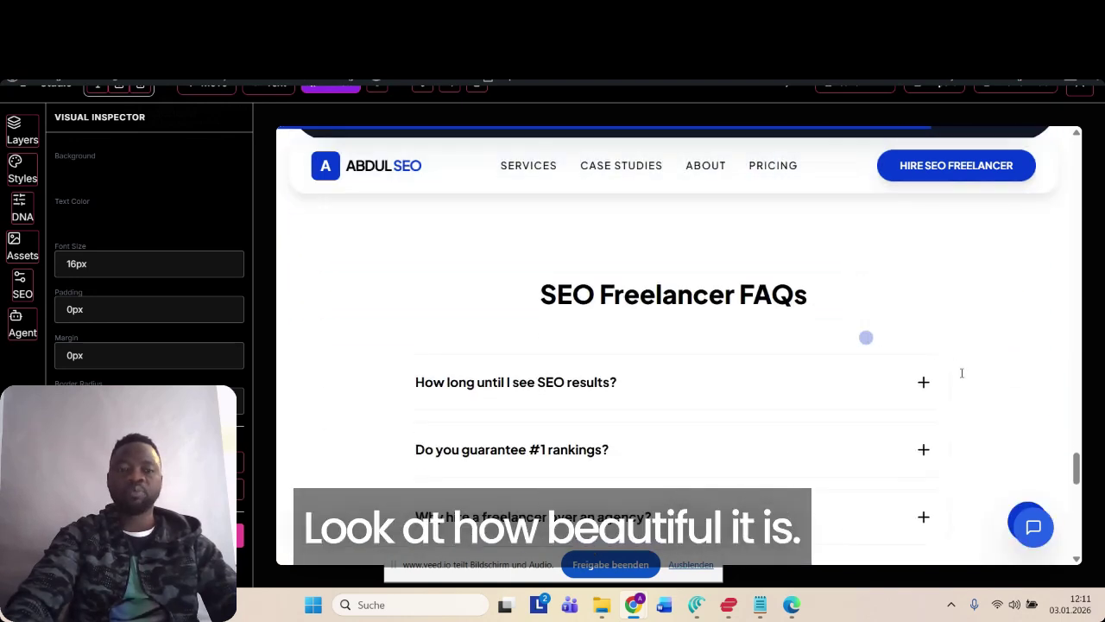
{"action": "left_click", "coordinate": [930, 391]}
{"action": "left_click", "coordinate": [930, 391]}
{"action": "scroll", "coordinate": [930, 389], "scroll_direction": "down", "scroll_amount": 5}
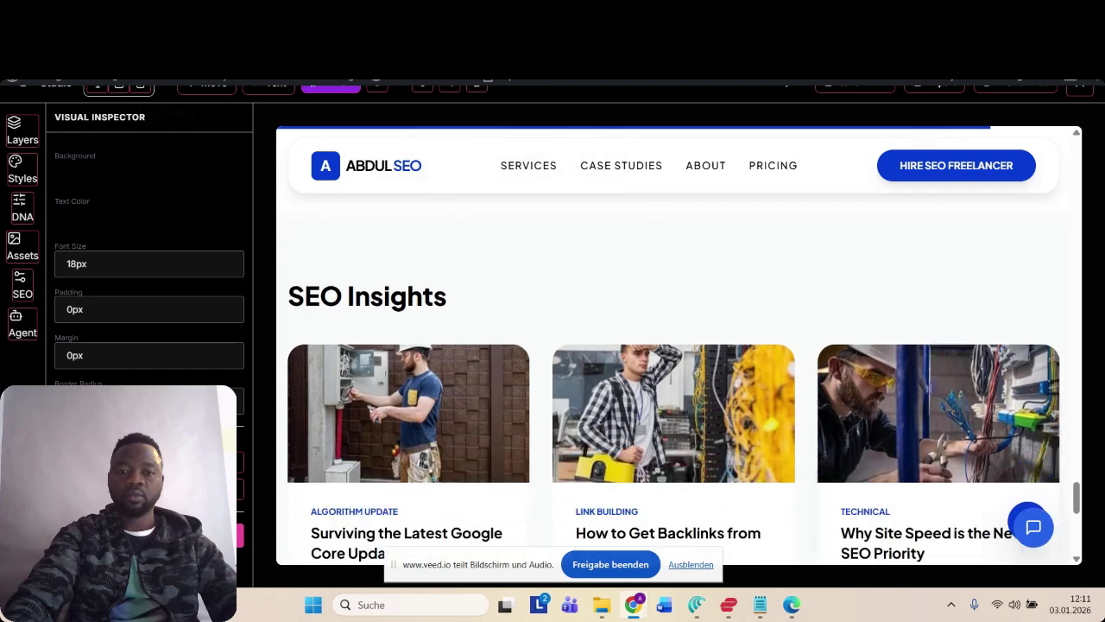
{"action": "scroll", "coordinate": [925, 384], "scroll_direction": "down", "scroll_amount": 1}
{"action": "scroll", "coordinate": [925, 384], "scroll_direction": "up", "scroll_amount": 1}
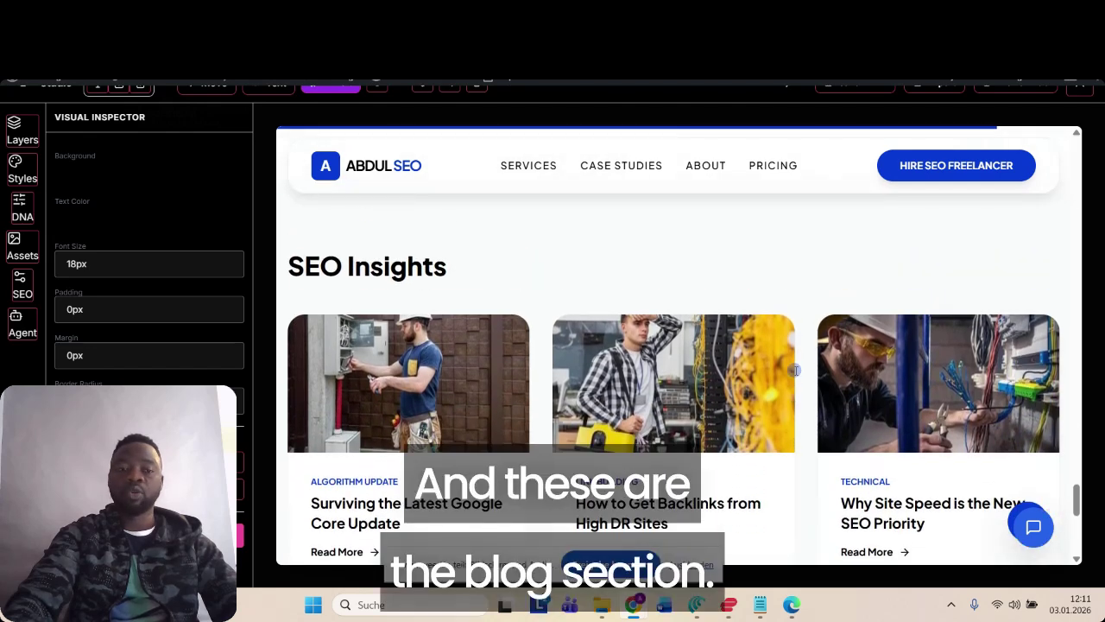
{"action": "scroll", "coordinate": [795, 370], "scroll_direction": "down", "scroll_amount": 5}
{"action": "scroll", "coordinate": [863, 325], "scroll_direction": "up", "scroll_amount": 3}
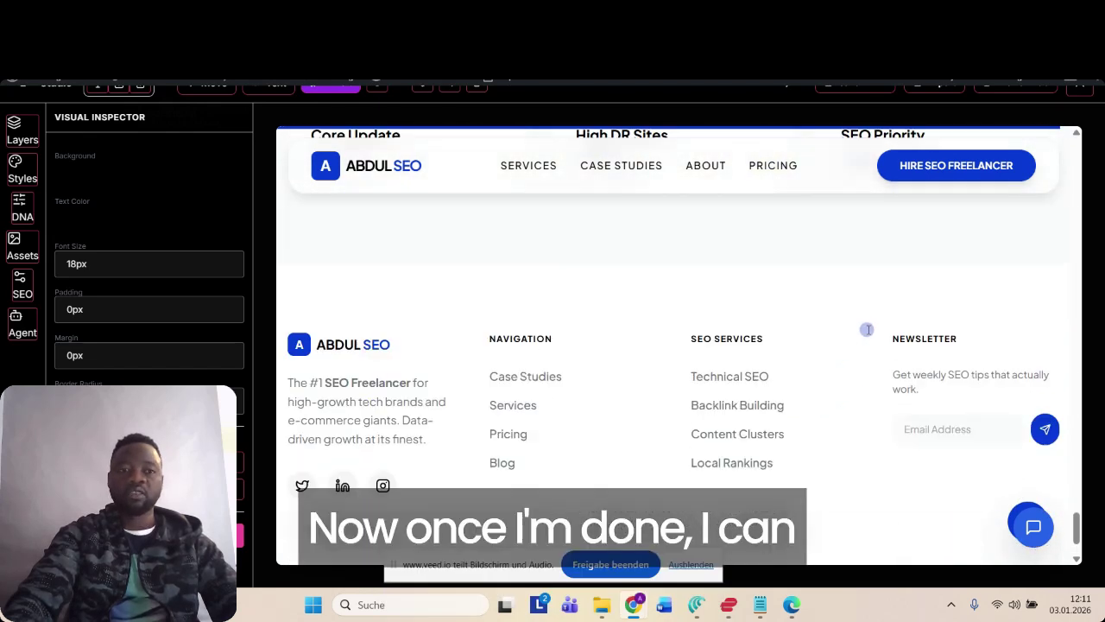
- Open the edited site as a full page and check its hero, services, advantage, portfolio, testimonial, pricing and blog sections
{"action": "left_click", "coordinate": [1006, 86]}
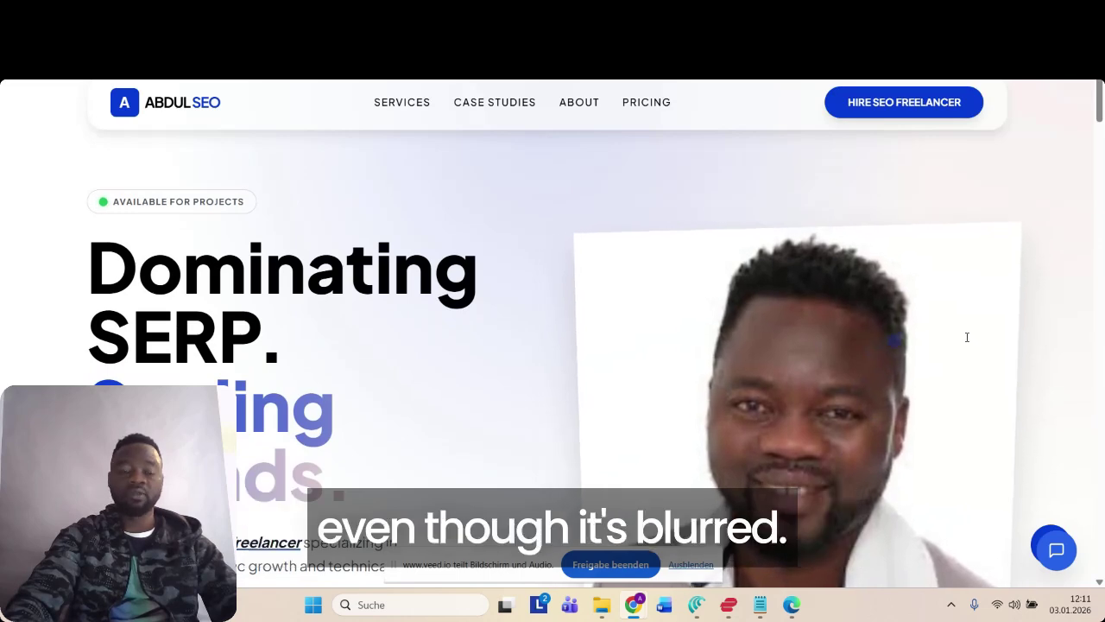
{"action": "scroll", "coordinate": [924, 319], "scroll_direction": "down", "scroll_amount": 1}
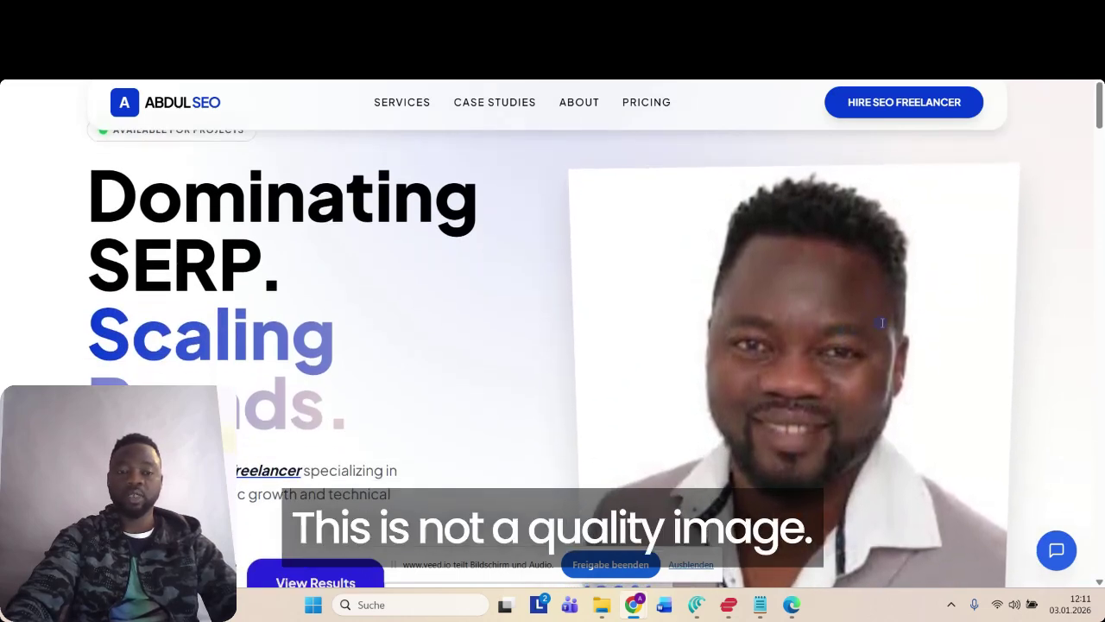
{"action": "scroll", "coordinate": [887, 317], "scroll_direction": "down", "scroll_amount": 1}
{"action": "scroll", "coordinate": [886, 317], "scroll_direction": "down", "scroll_amount": 10}
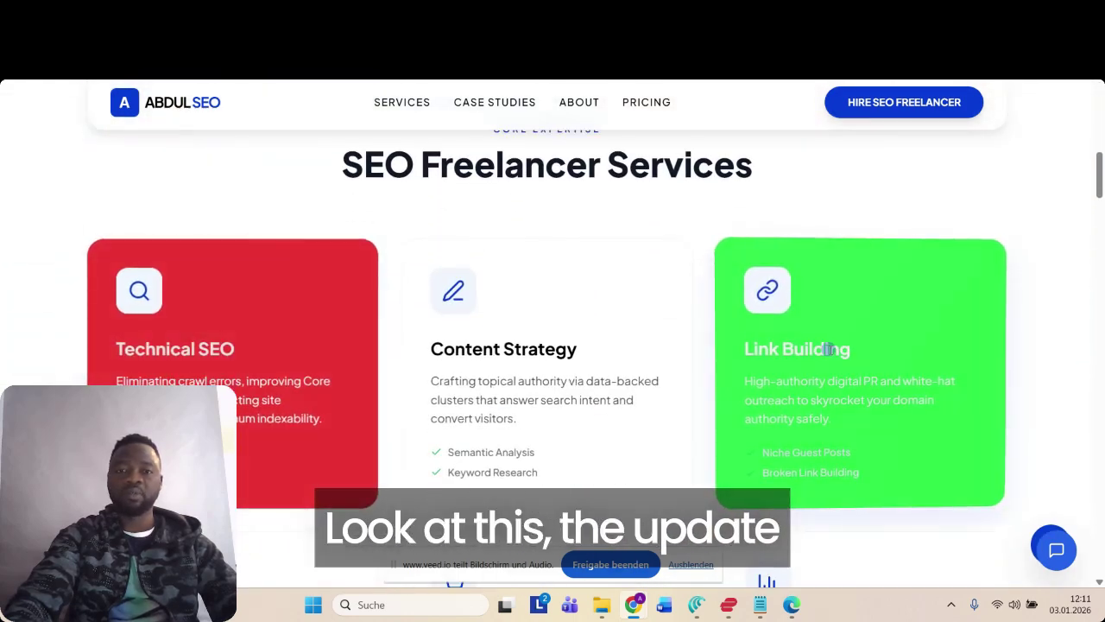
{"action": "scroll", "coordinate": [832, 349], "scroll_direction": "down", "scroll_amount": 6}
{"action": "scroll", "coordinate": [832, 348], "scroll_direction": "down", "scroll_amount": 10}
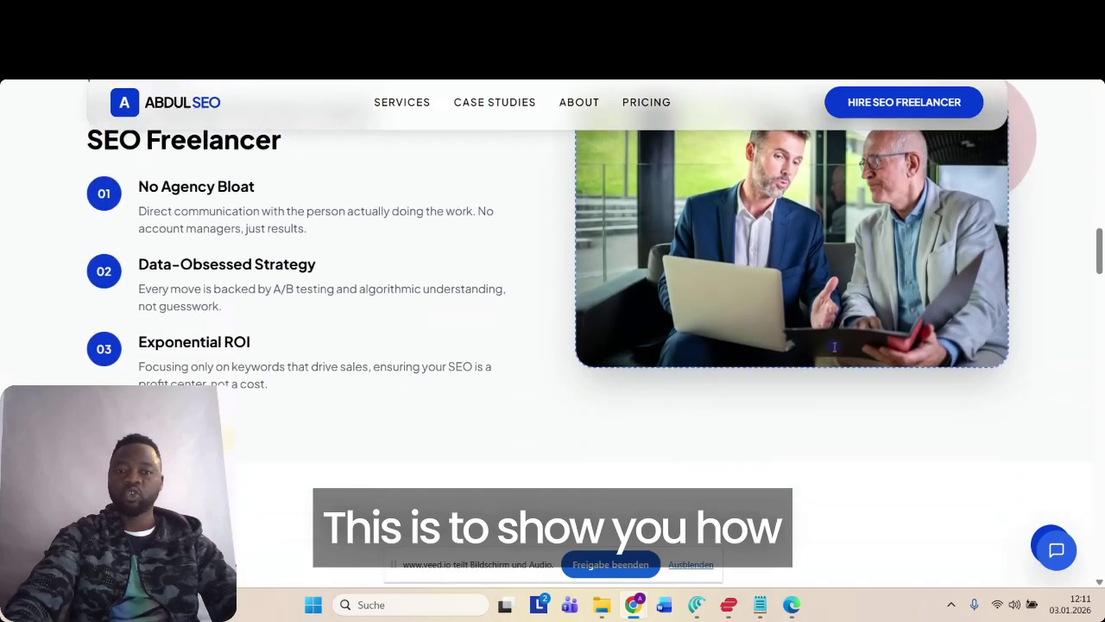
{"action": "scroll", "coordinate": [833, 345], "scroll_direction": "down", "scroll_amount": 10}
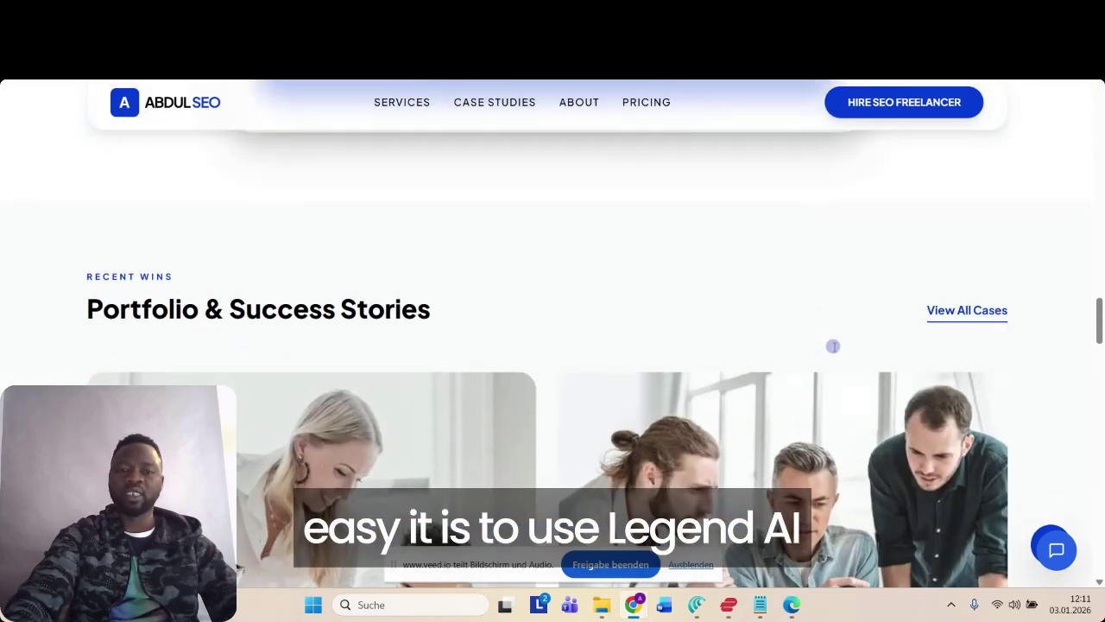
{"action": "scroll", "coordinate": [834, 350], "scroll_direction": "down", "scroll_amount": 10}
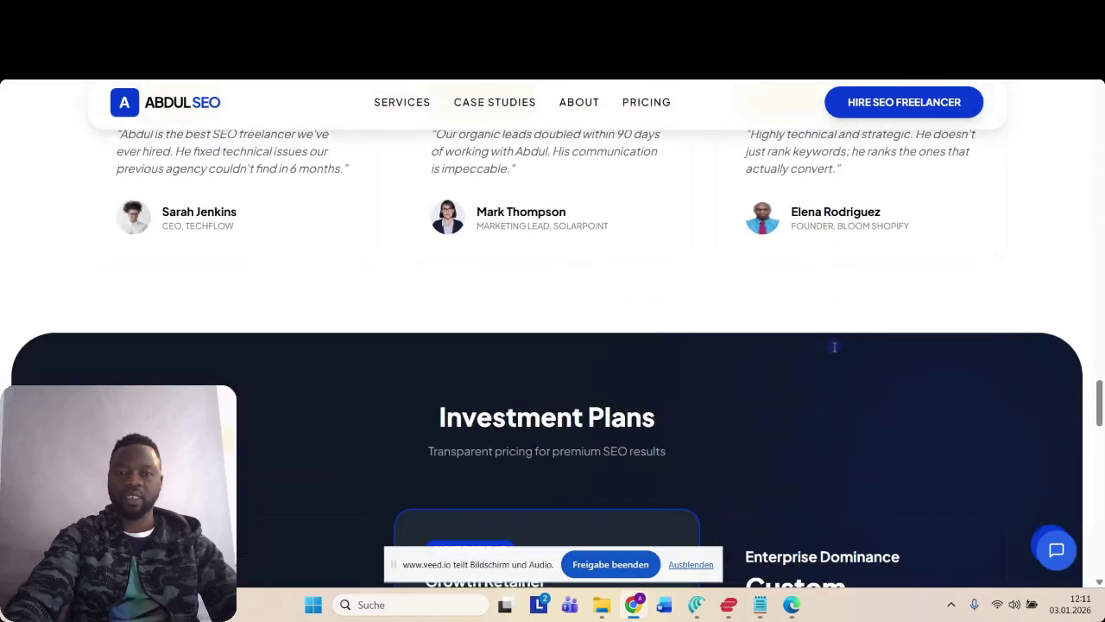
{"action": "scroll", "coordinate": [834, 346], "scroll_direction": "down", "scroll_amount": 10}
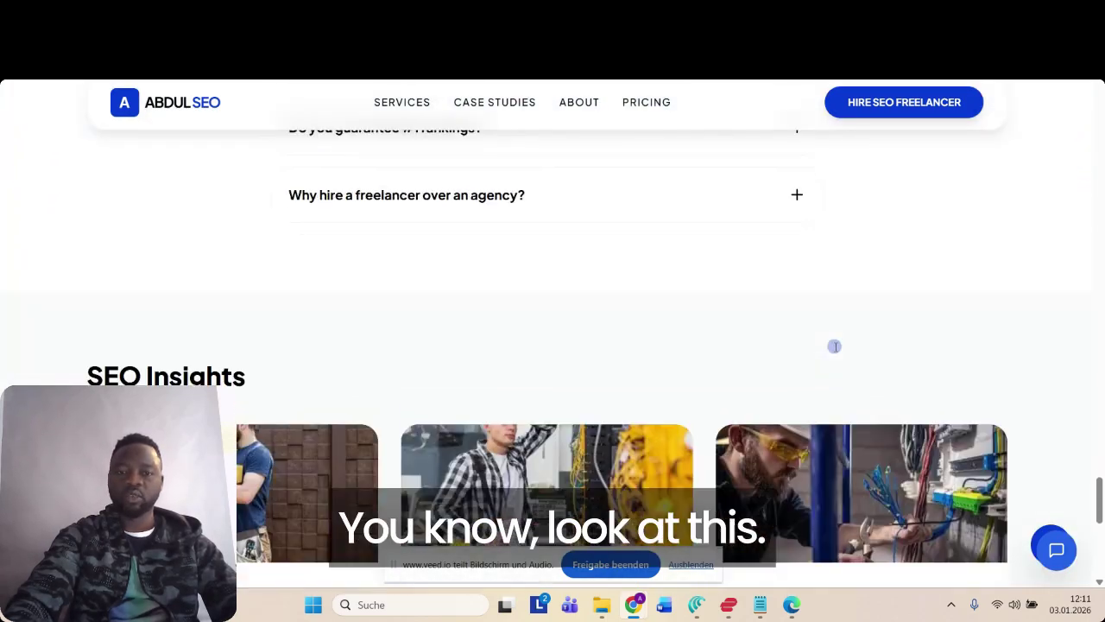
{"action": "scroll", "coordinate": [834, 346], "scroll_direction": "up", "scroll_amount": 20}
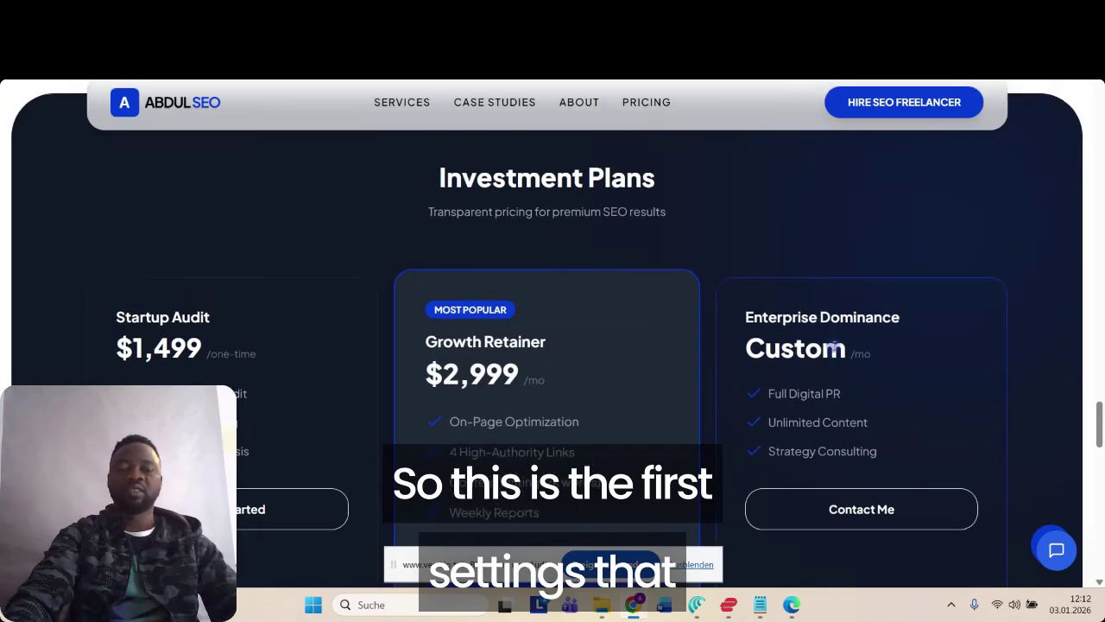
{"action": "scroll", "coordinate": [834, 346], "scroll_direction": "up", "scroll_amount": 15}
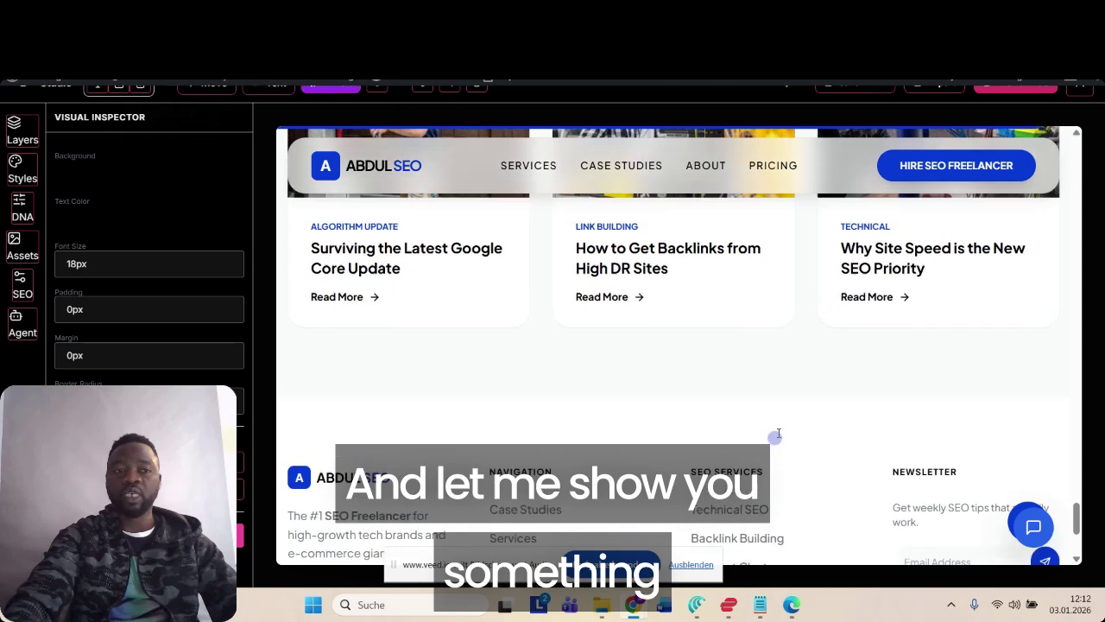
{"action": "scroll", "coordinate": [778, 434], "scroll_direction": "up", "scroll_amount": 5}
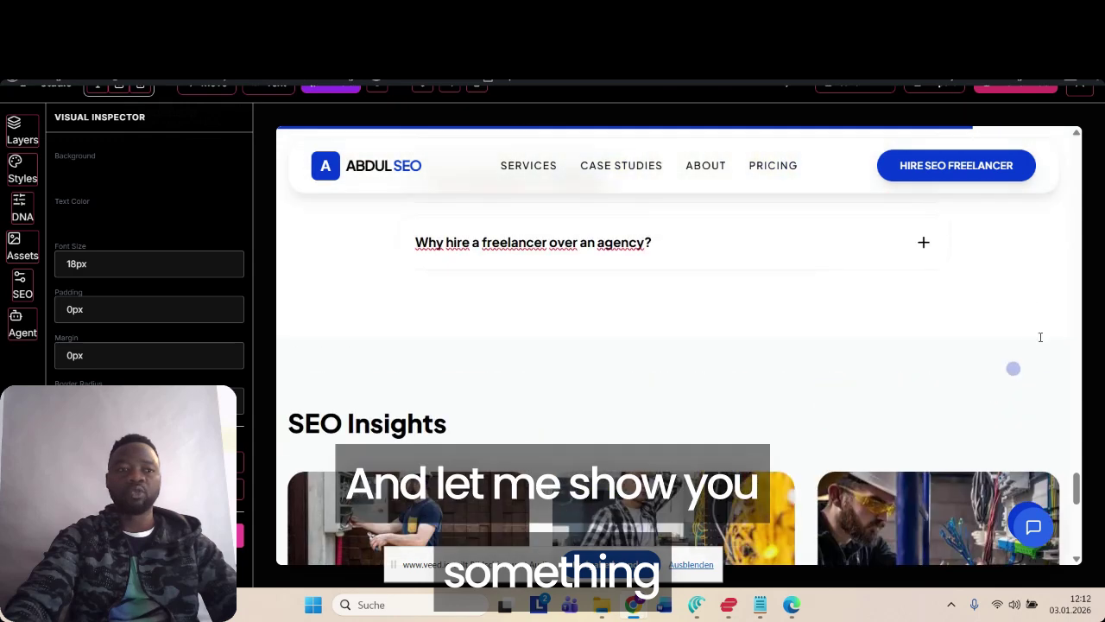
{"action": "left_click", "coordinate": [22, 285]}
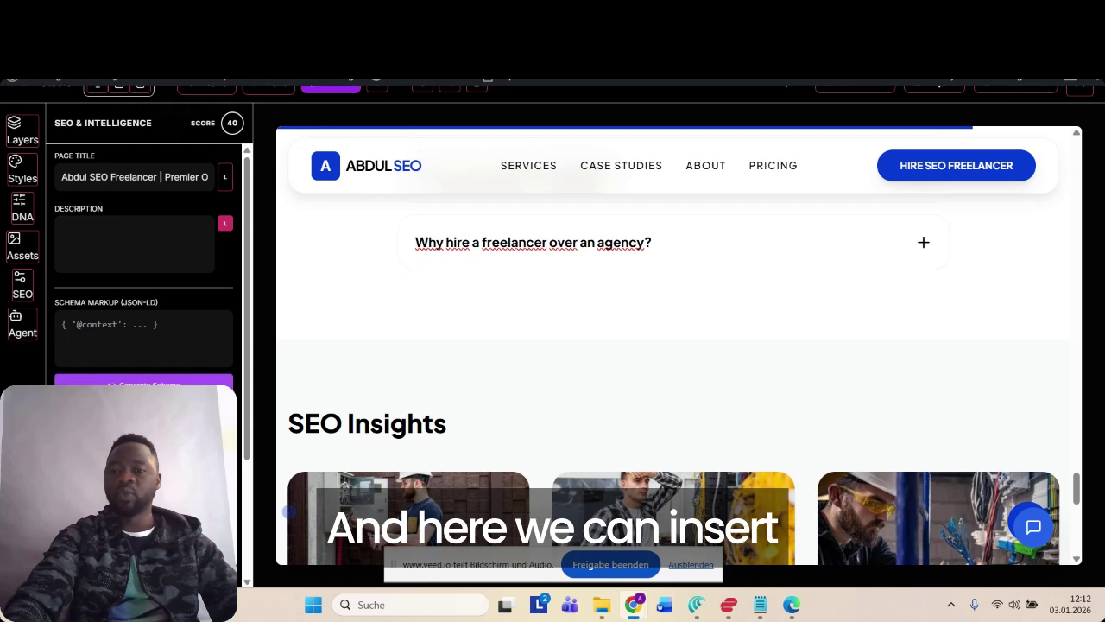
{"action": "scroll", "coordinate": [156, 364], "scroll_direction": "down", "scroll_amount": 2}
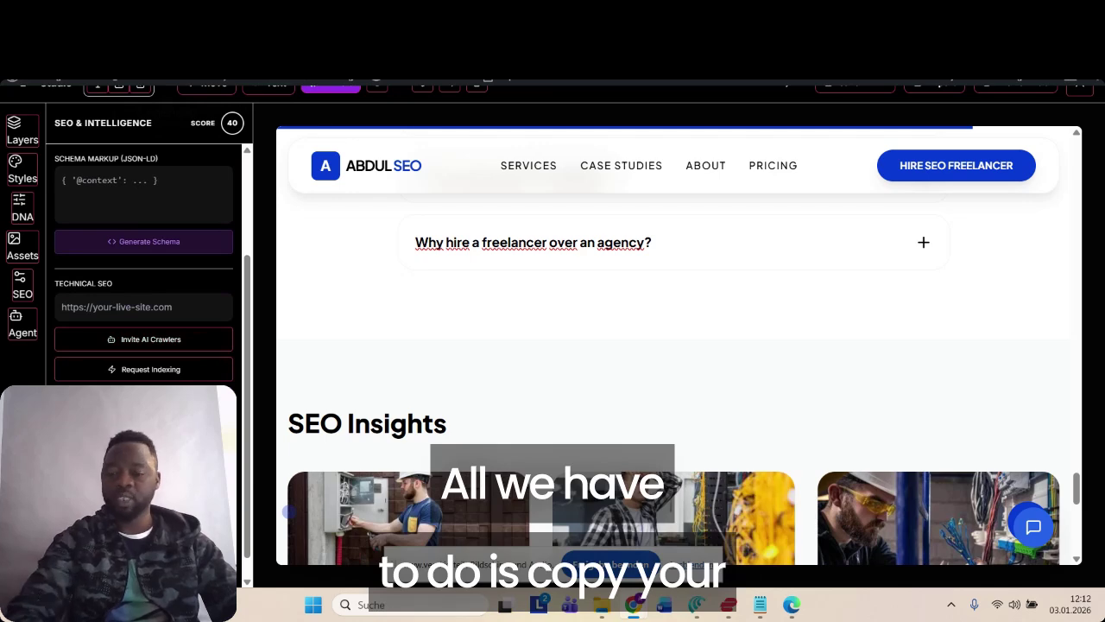
{"action": "left_click", "coordinate": [166, 310]}
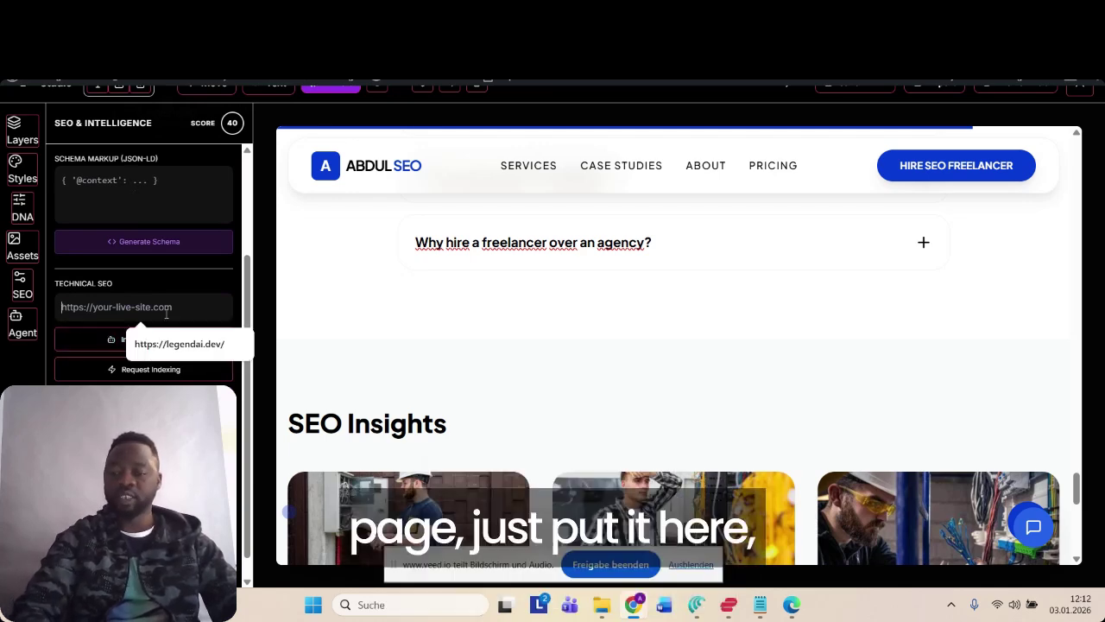
{"action": "type", "text": "https://legendai.dev/"}
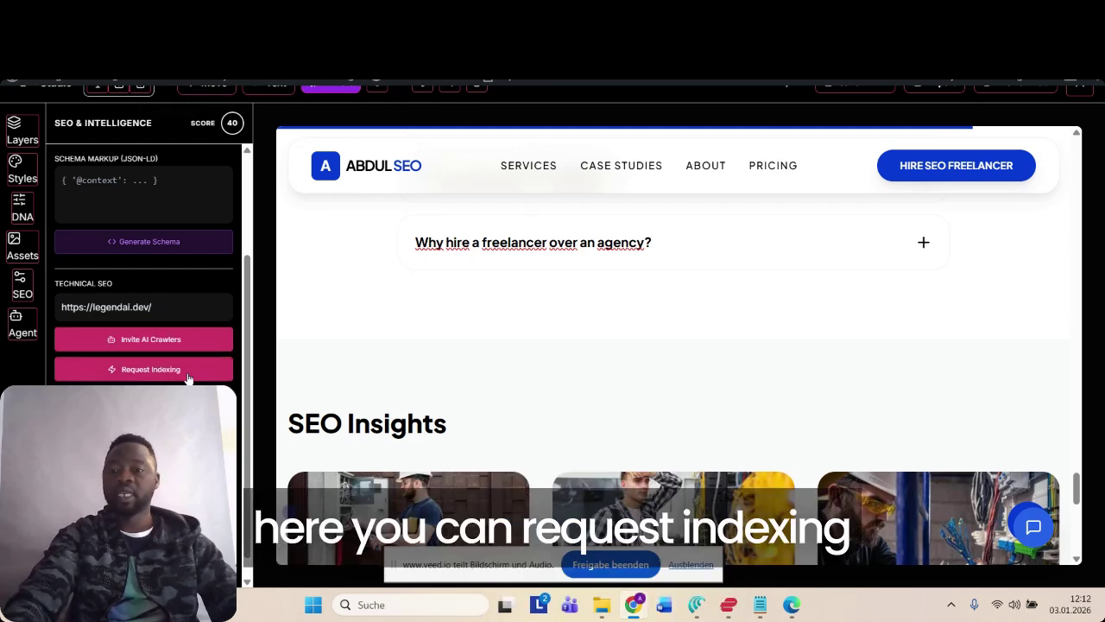
{"action": "left_click", "coordinate": [188, 371]}
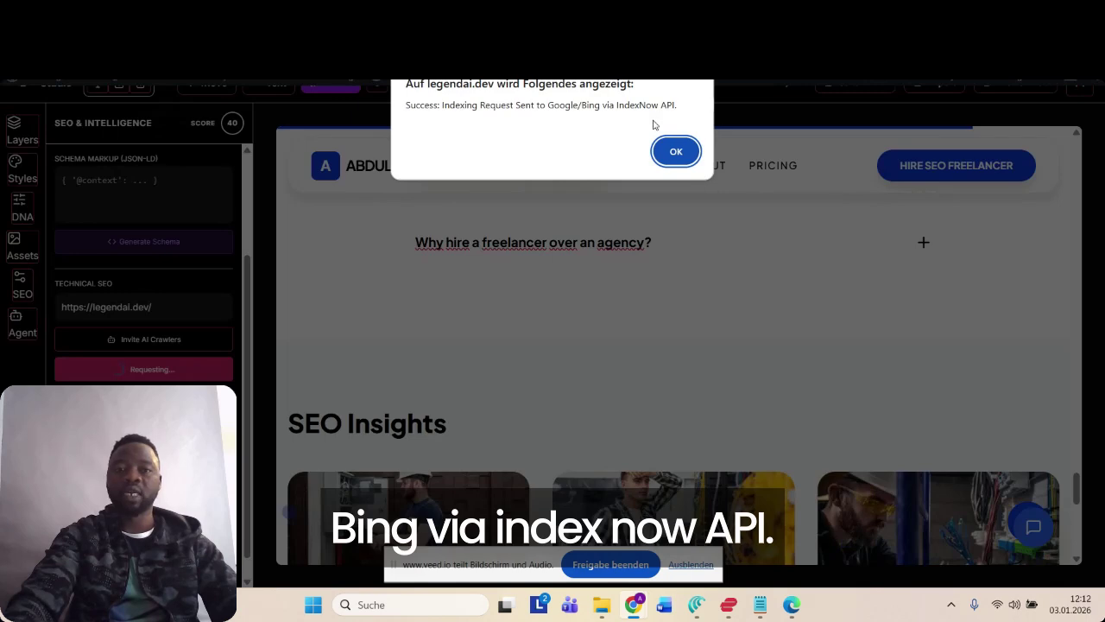
{"action": "left_click", "coordinate": [677, 152]}
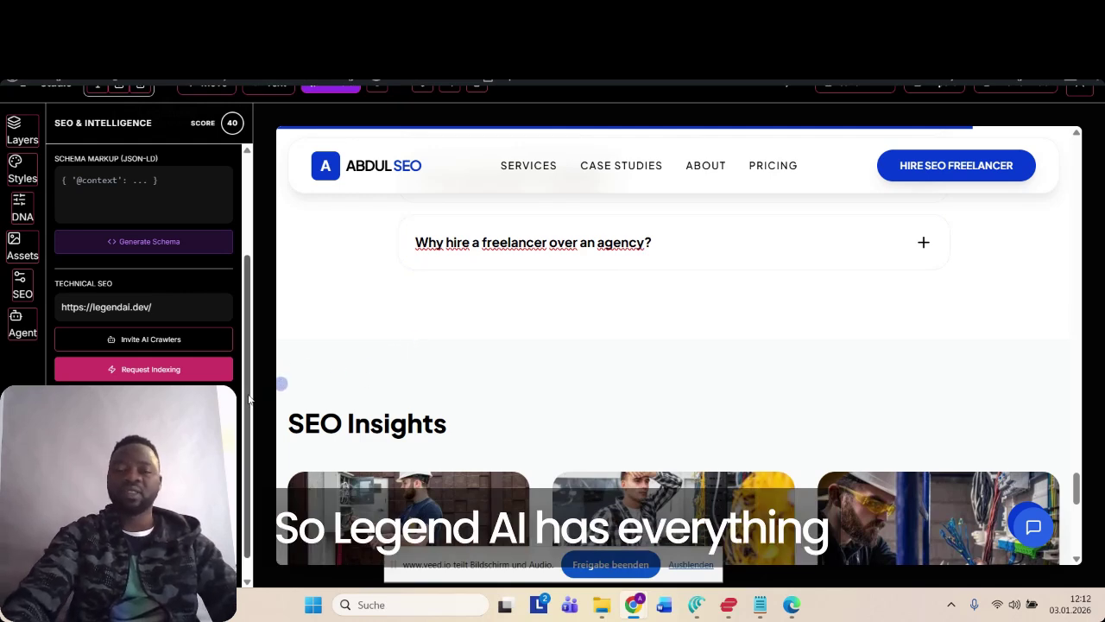
- Run the full site audit and close its score report
{"action": "scroll", "coordinate": [145, 366], "scroll_direction": "down", "scroll_amount": 1}
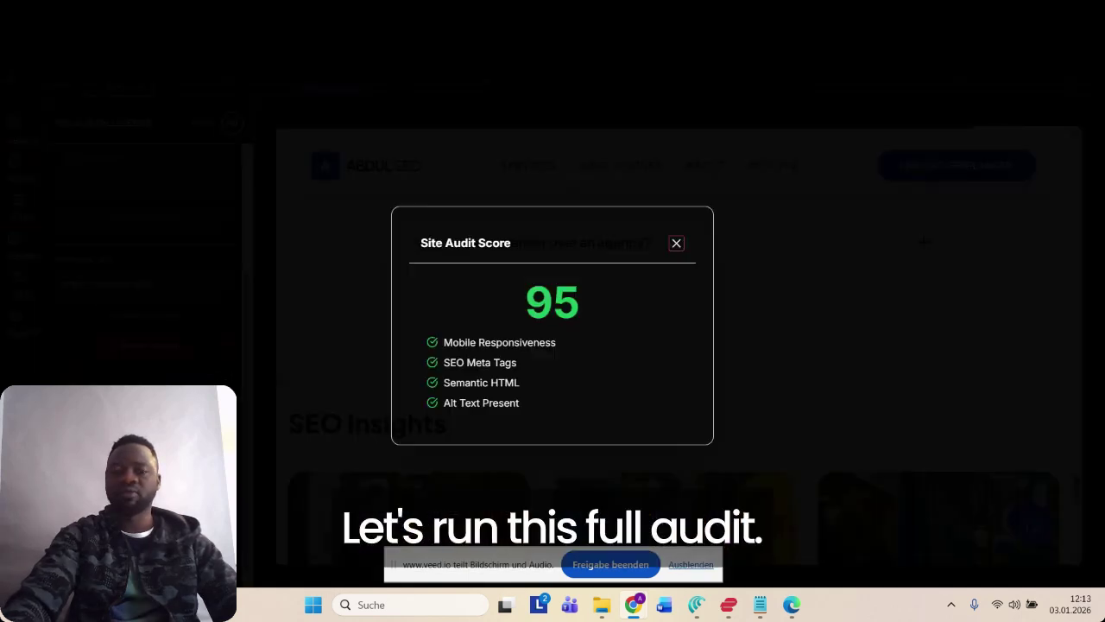
{"action": "left_click", "coordinate": [676, 243]}
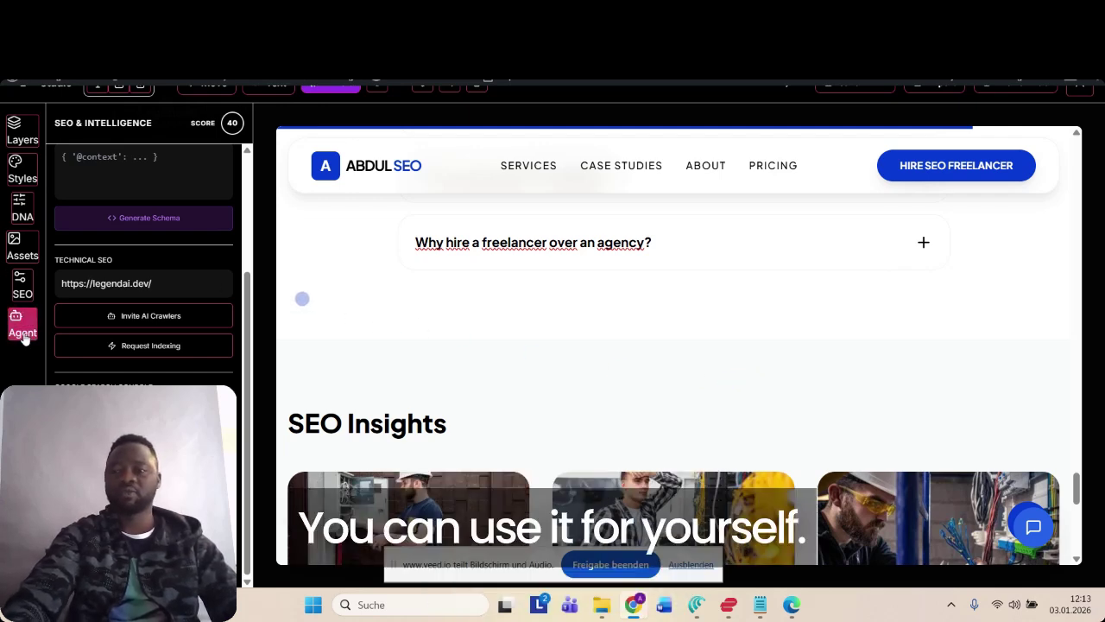
- Leave the visual editor, look over the website generator's form and load a page from the browser's address field
{"action": "left_click", "coordinate": [1088, 96]}
{"action": "left_click", "coordinate": [862, 81]}
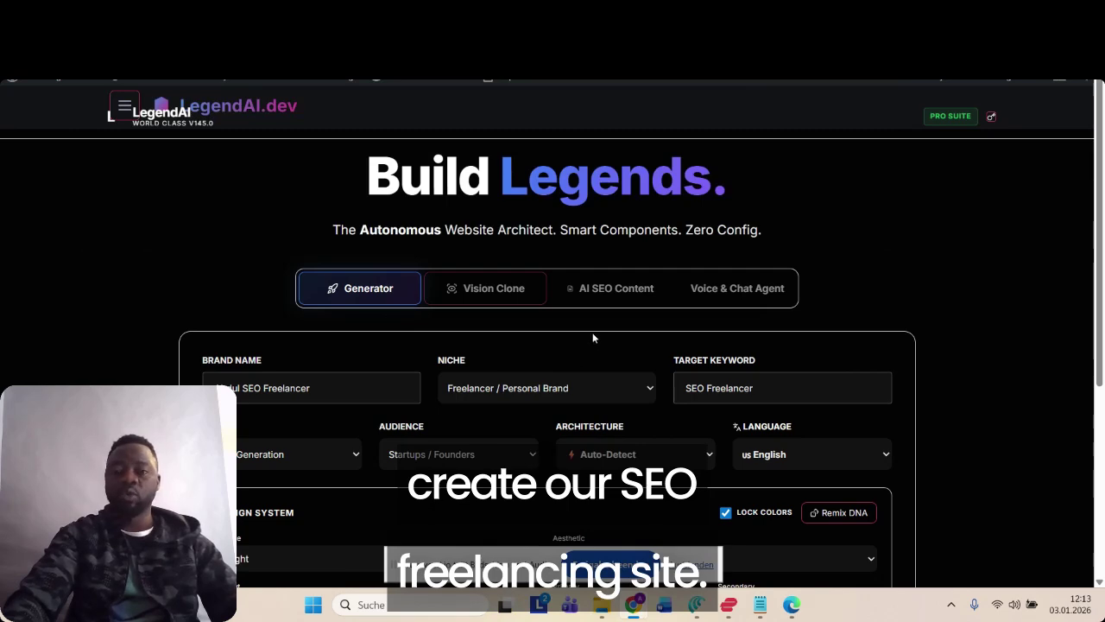
{"action": "scroll", "coordinate": [620, 271], "scroll_direction": "down", "scroll_amount": 3}
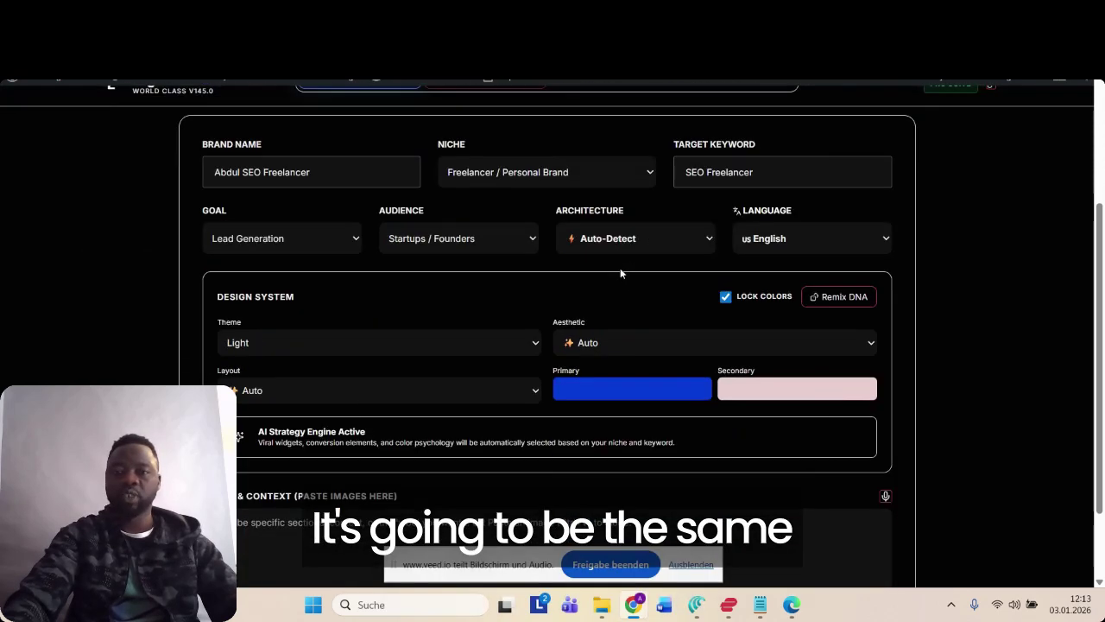
{"action": "scroll", "coordinate": [619, 272], "scroll_direction": "up", "scroll_amount": 3}
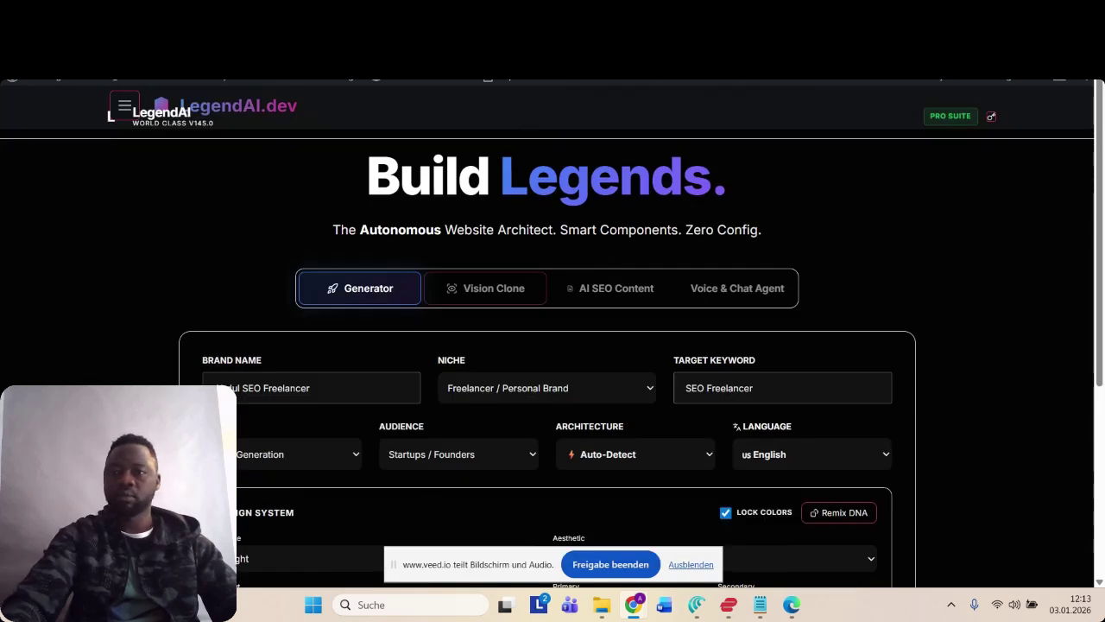
{"action": "left_click", "coordinate": [362, 50]}
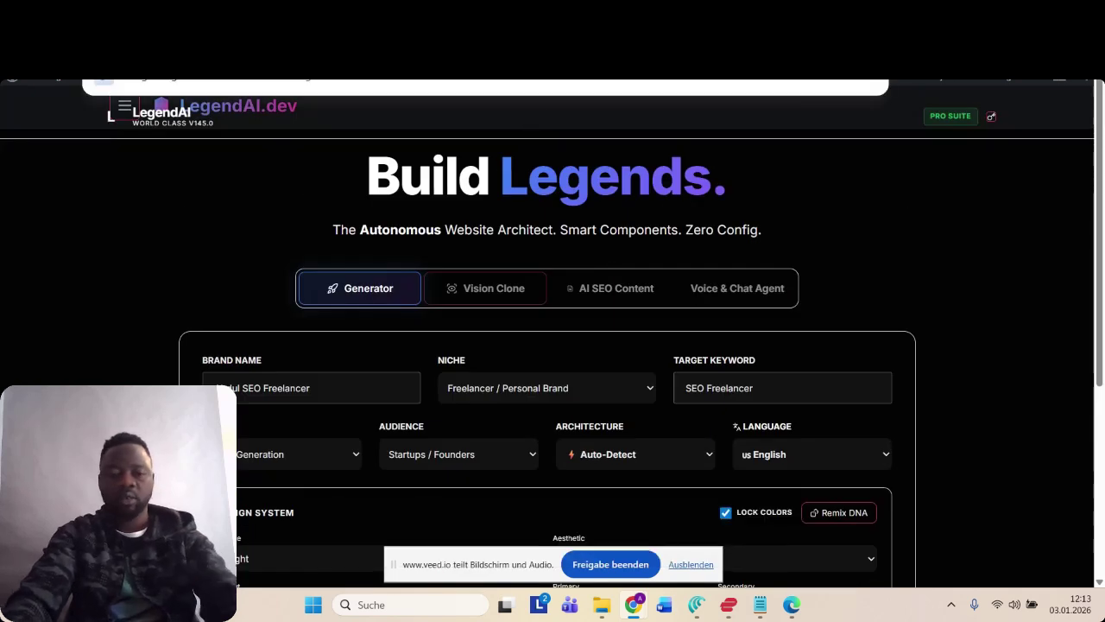
{"action": "key", "text": "Return"}
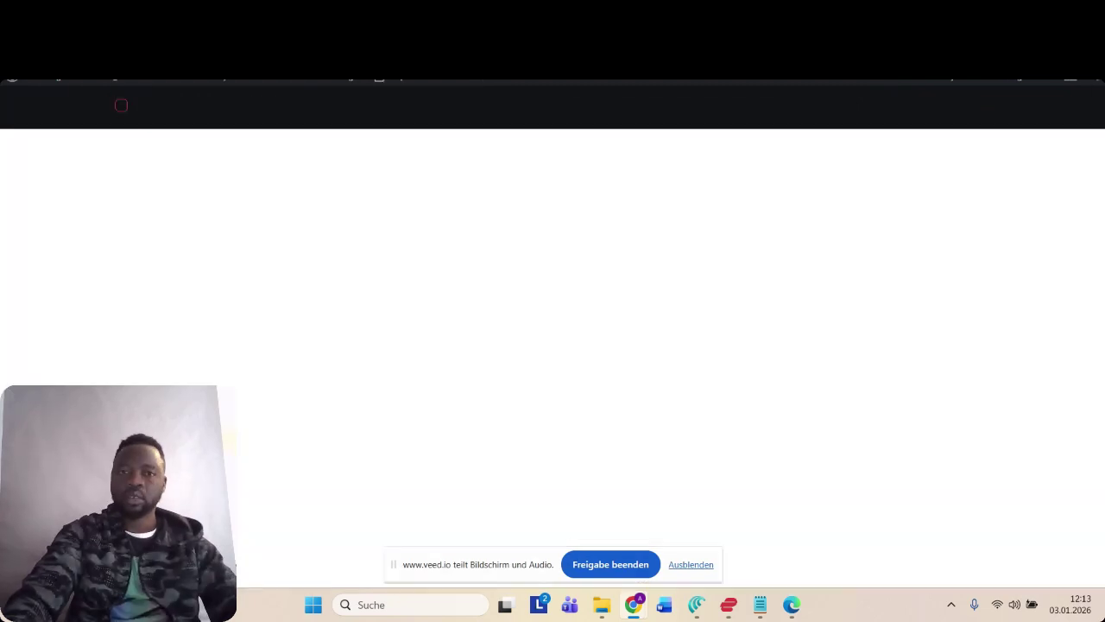
- Find the professional build units on the LegendAI.dev home page and select the v3.0 Flash Build
{"action": "scroll", "coordinate": [525, 297], "scroll_direction": "down", "scroll_amount": 7}
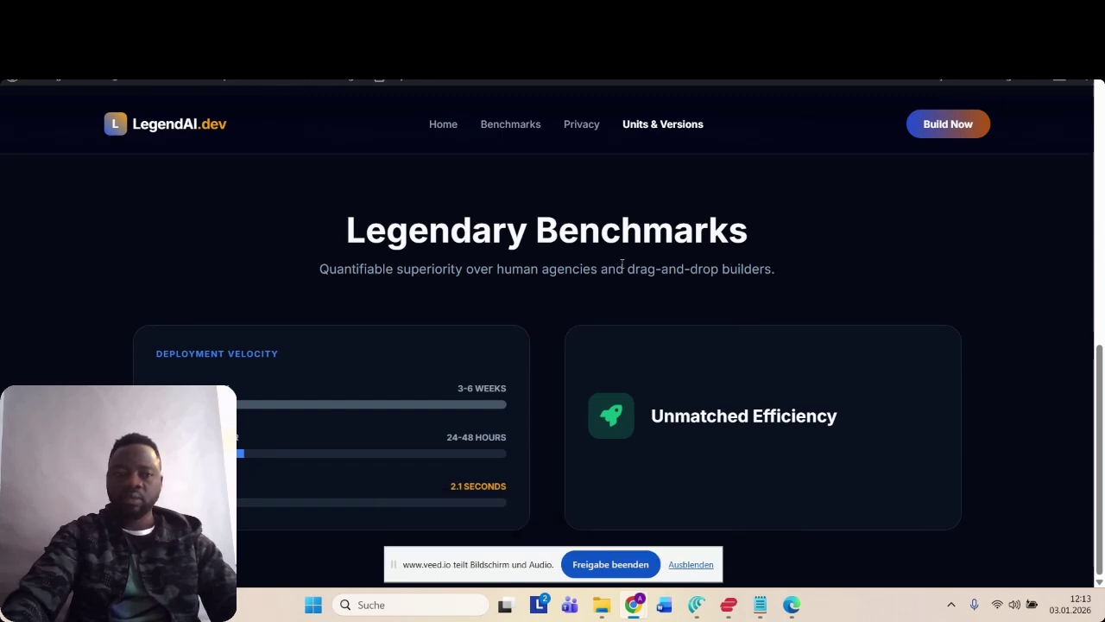
{"action": "scroll", "coordinate": [621, 263], "scroll_direction": "up", "scroll_amount": 3}
{"action": "scroll", "coordinate": [622, 263], "scroll_direction": "down", "scroll_amount": 3}
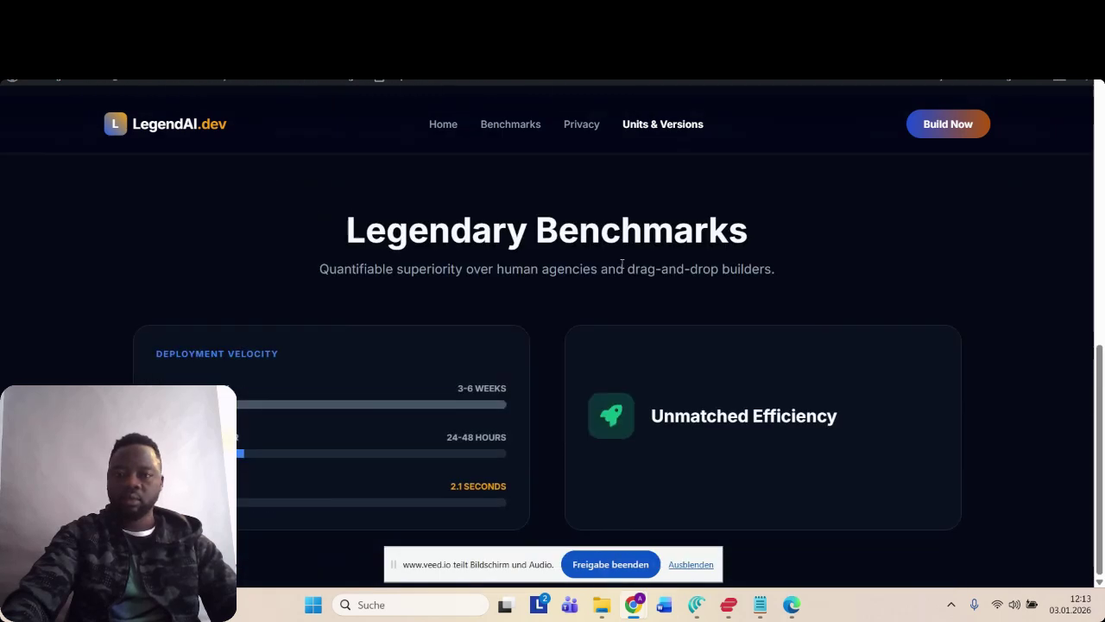
{"action": "scroll", "coordinate": [622, 264], "scroll_direction": "up", "scroll_amount": 3}
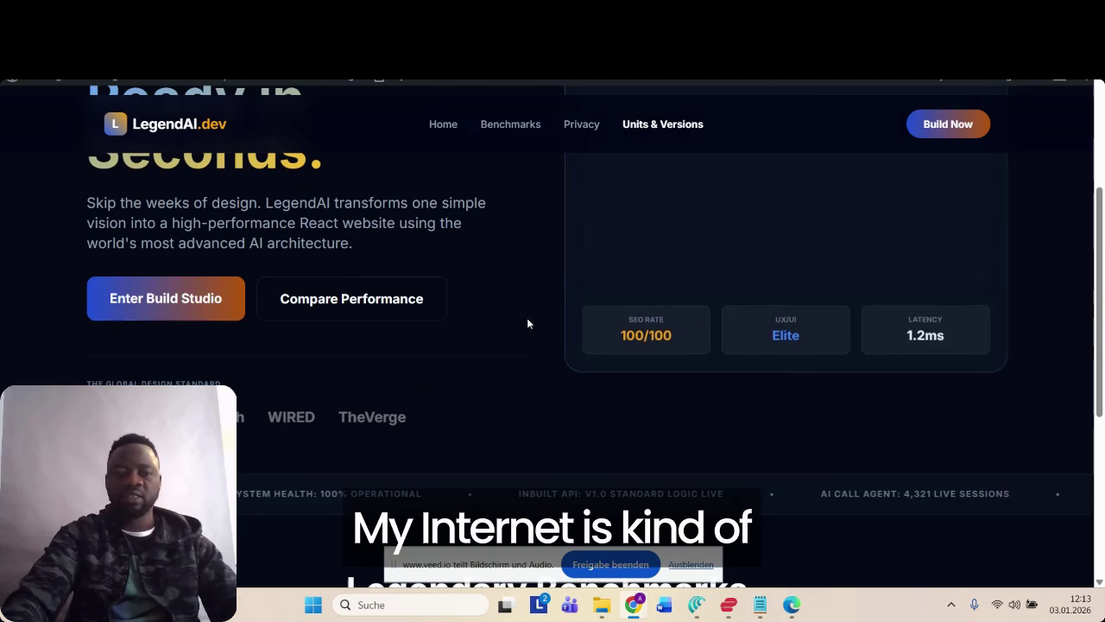
{"action": "scroll", "coordinate": [526, 320], "scroll_direction": "down", "scroll_amount": 3}
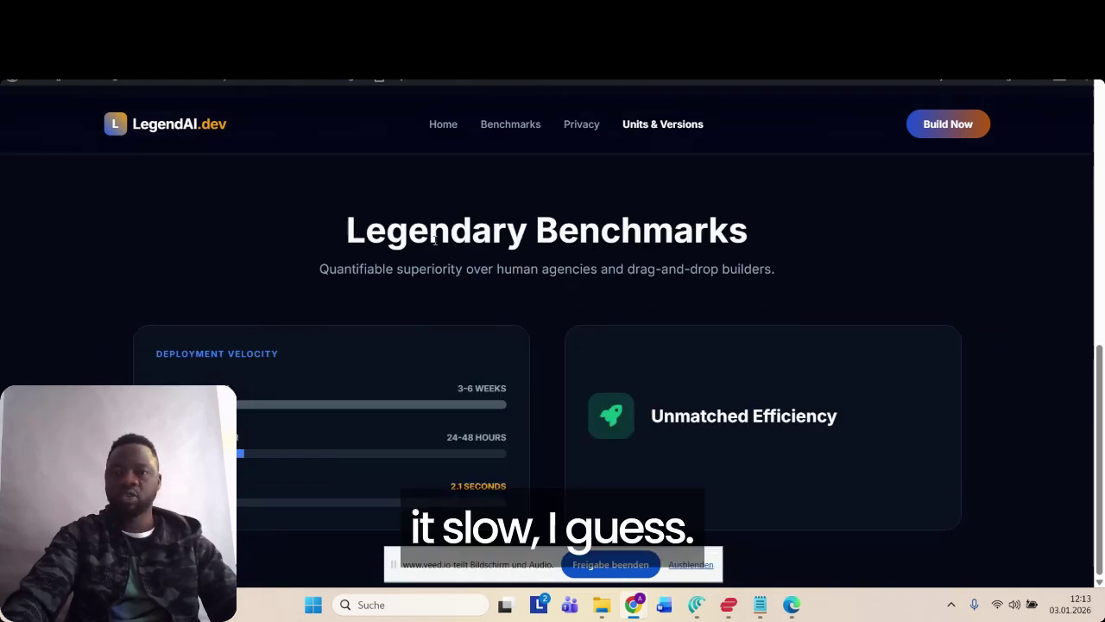
{"action": "left_click", "coordinate": [577, 14]}
{"action": "scroll", "coordinate": [611, 281], "scroll_direction": "down", "scroll_amount": 10}
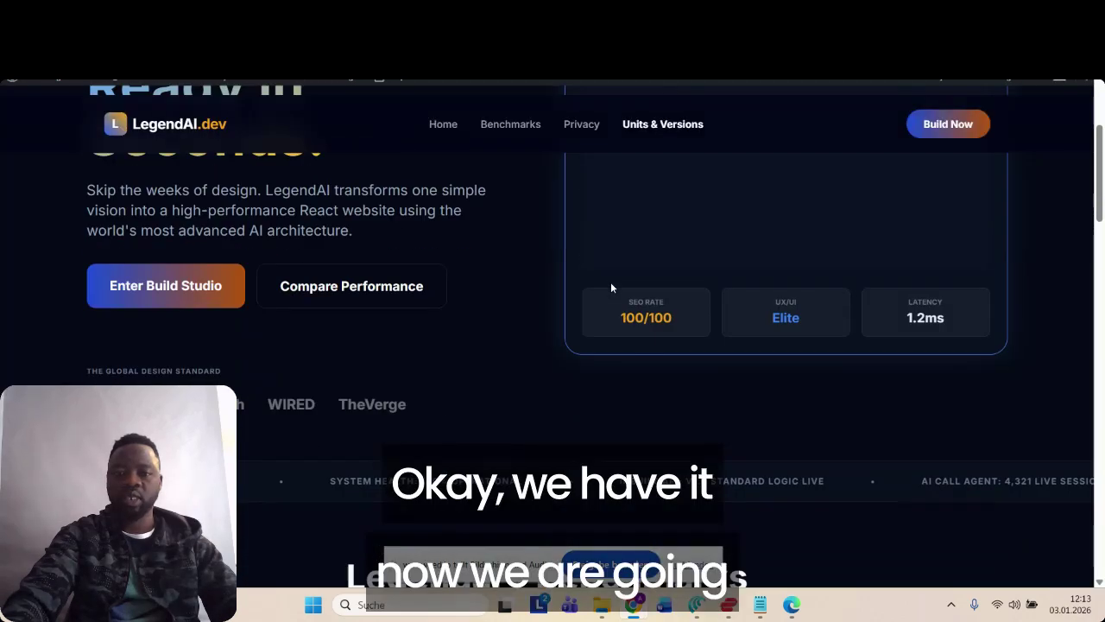
{"action": "scroll", "coordinate": [609, 282], "scroll_direction": "down", "scroll_amount": 6}
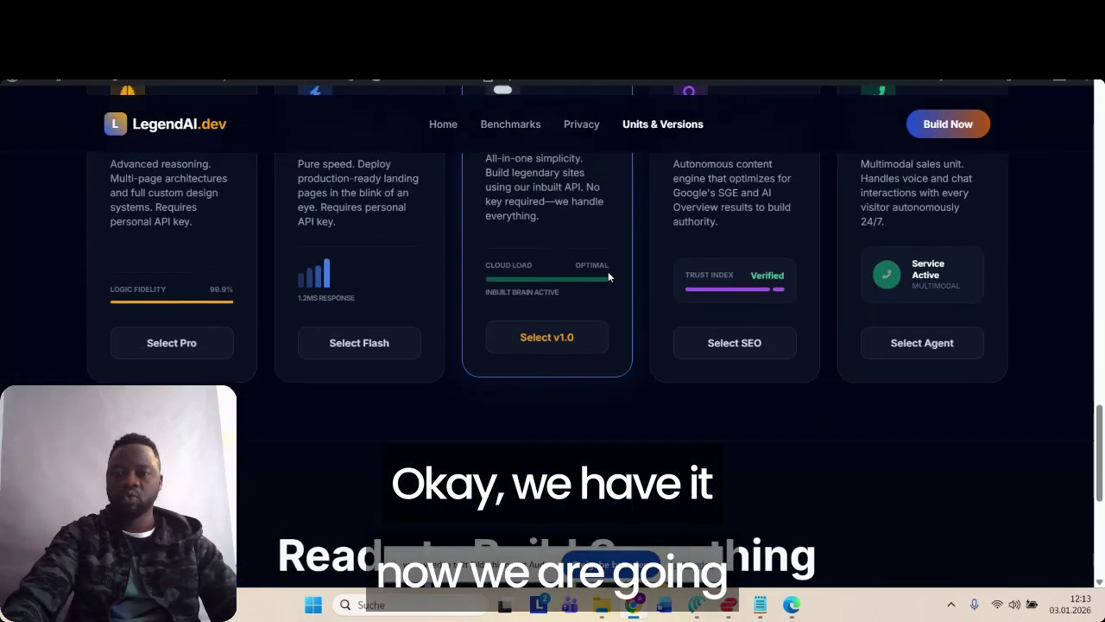
{"action": "scroll", "coordinate": [608, 271], "scroll_direction": "up", "scroll_amount": 2}
{"action": "scroll", "coordinate": [608, 271], "scroll_direction": "down", "scroll_amount": 1}
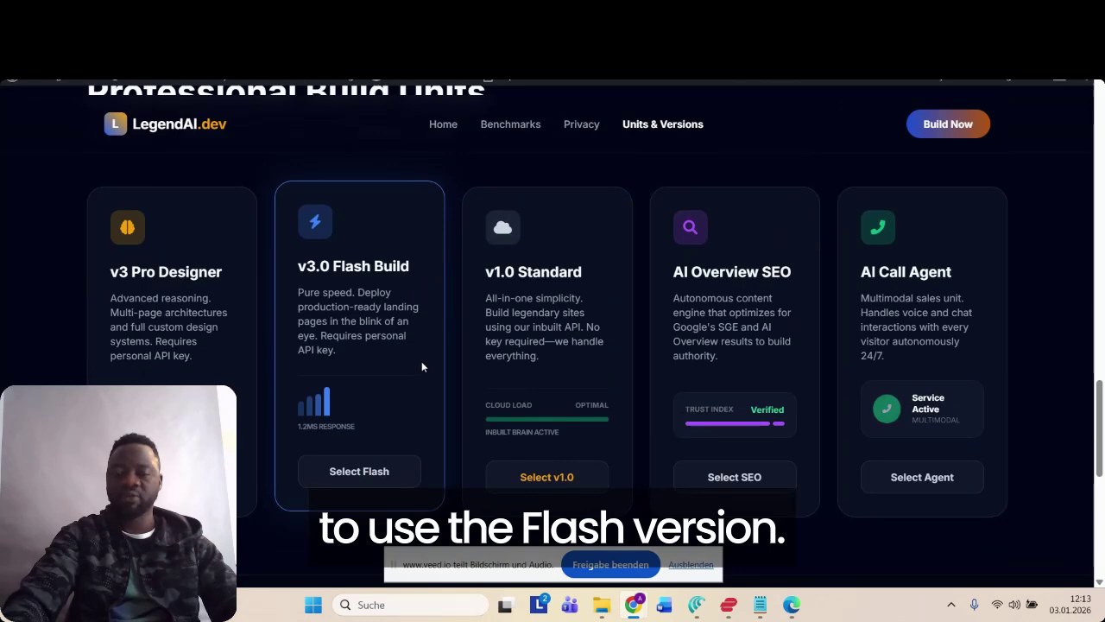
{"action": "left_click", "coordinate": [361, 473]}
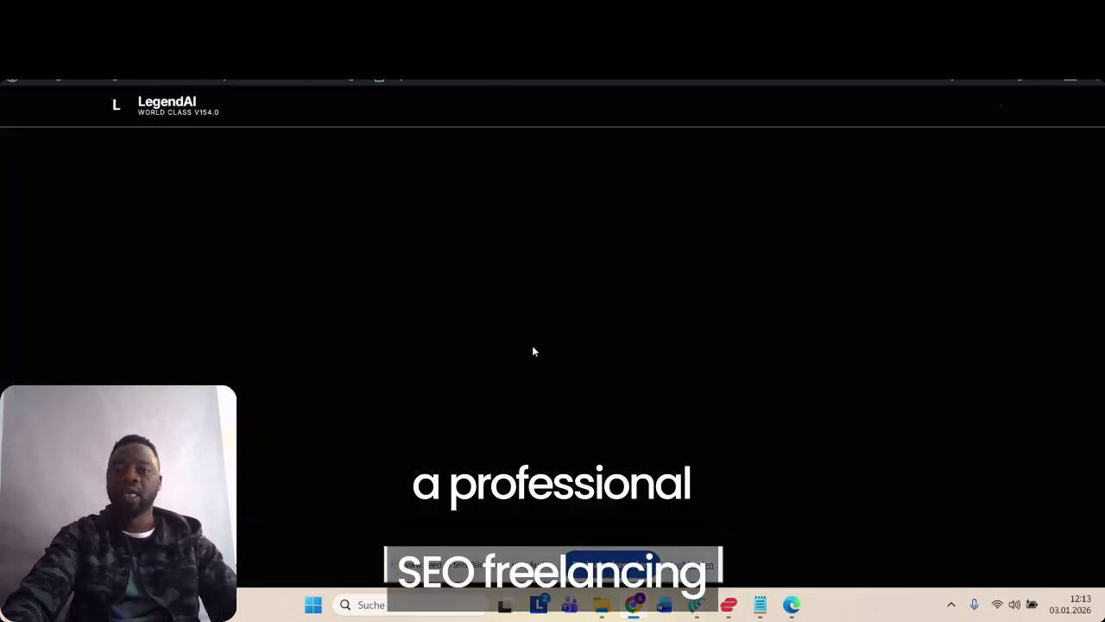
- Enter "SEO freelancer" followed by the freelancer's first name as the brand name in the website generator form
{"action": "scroll", "coordinate": [610, 298], "scroll_direction": "down", "scroll_amount": 1}
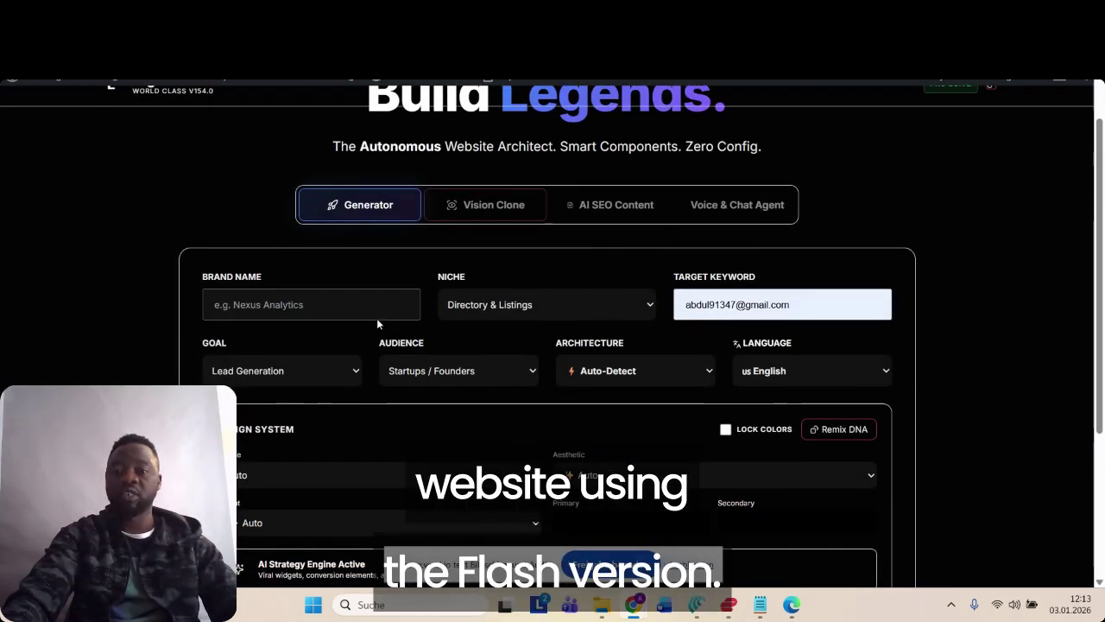
{"action": "left_click", "coordinate": [319, 310]}
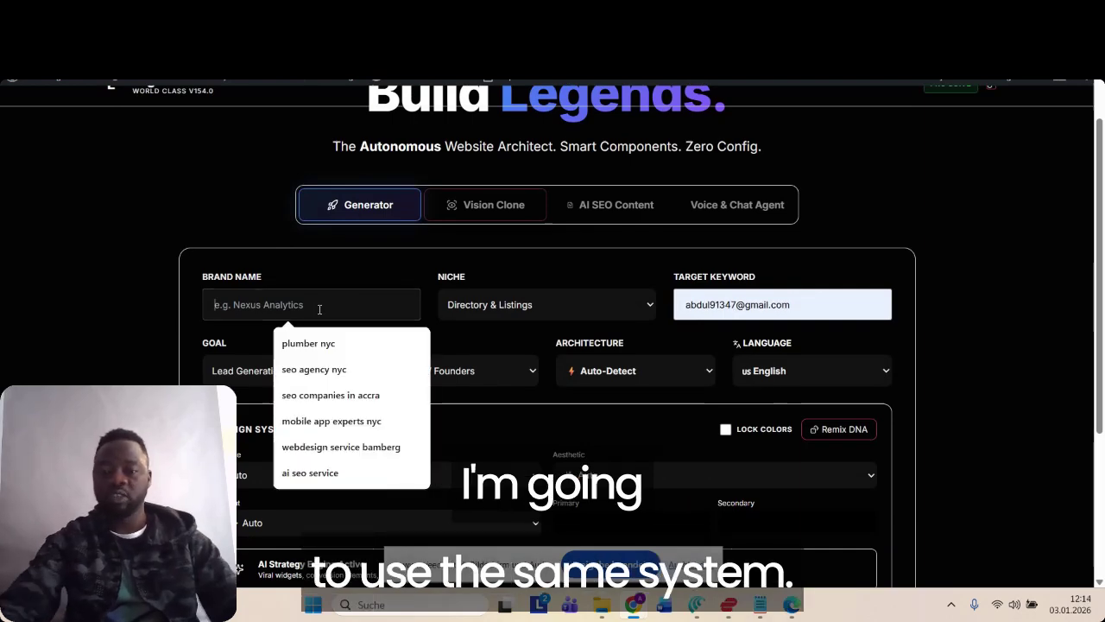
{"action": "key", "text": "Caps_Lock"}
{"action": "type", "text": "SE"}
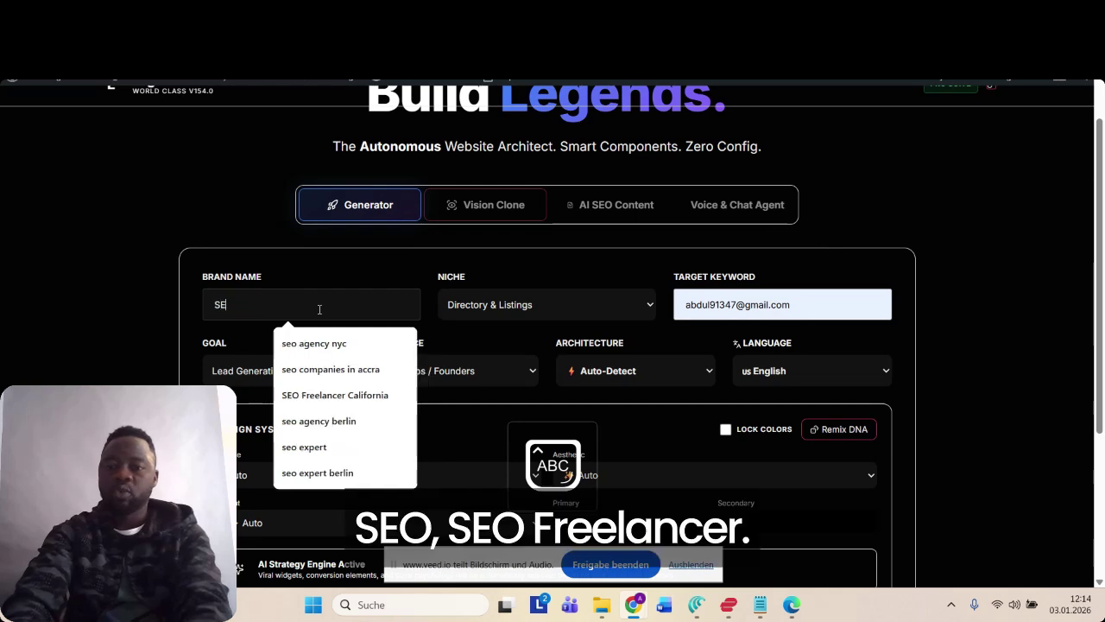
{"action": "key", "text": "BackSpace"}
{"action": "type", "text": "EO"}
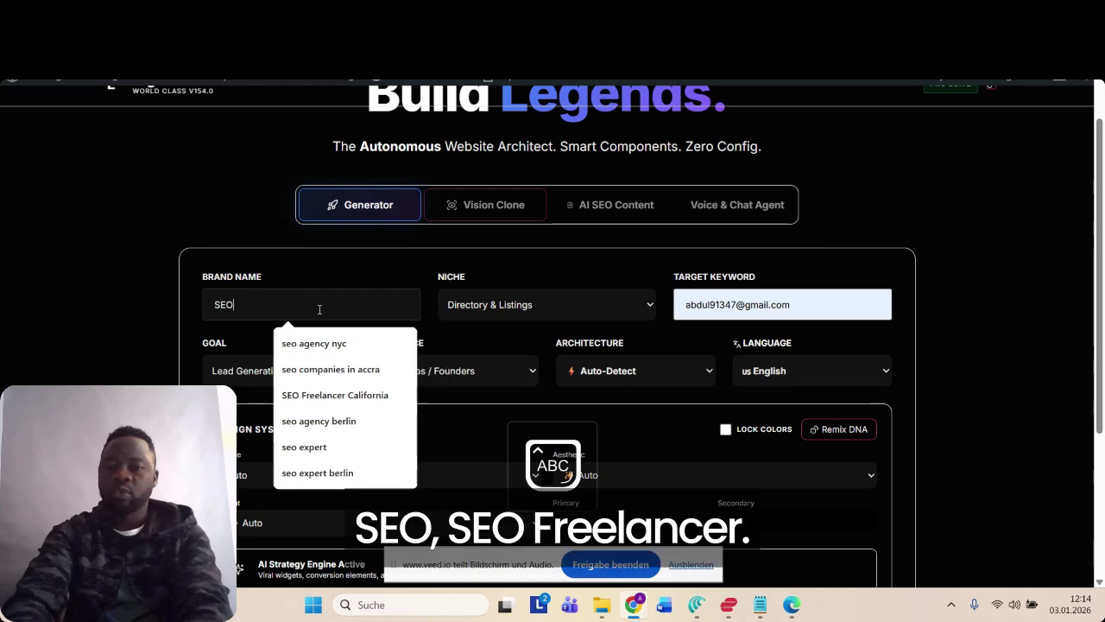
{"action": "key", "text": "Caps_Lock"}
{"action": "type", "text": "fre"}
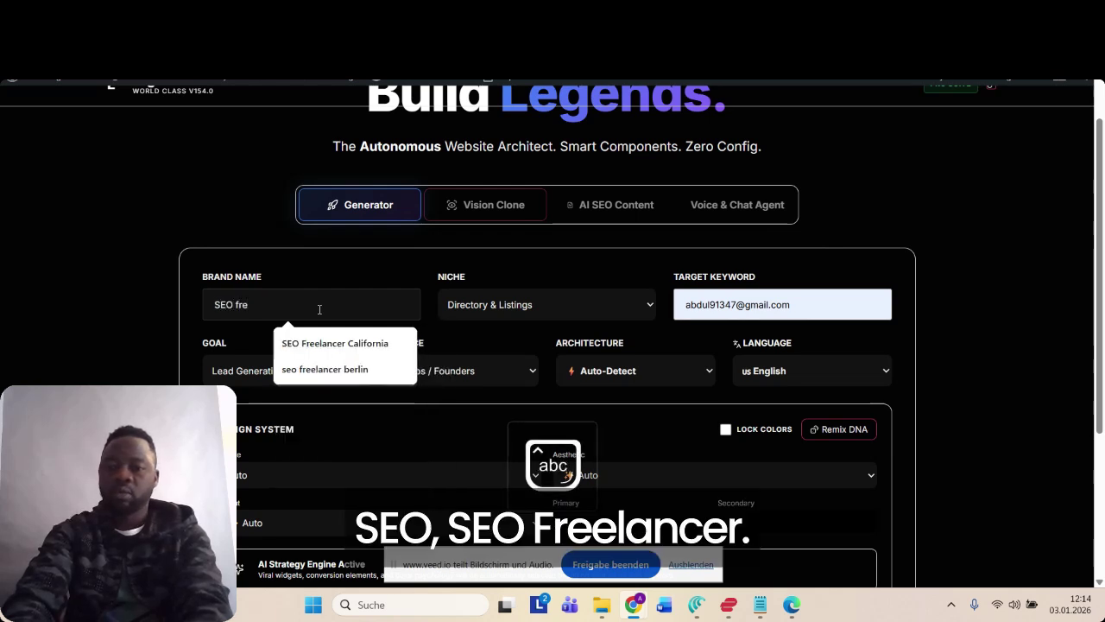
{"action": "type", "text": "elan"}
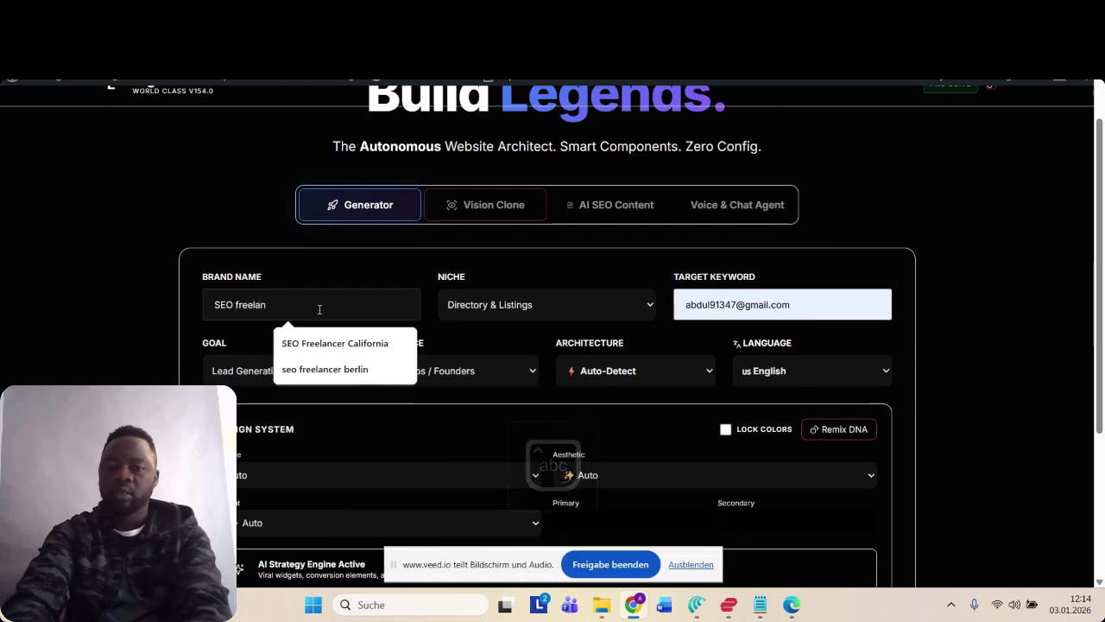
{"action": "type", "text": "cer"}
{"action": "key", "text": "Caps_Lock"}
{"action": "type", "text": "A"}
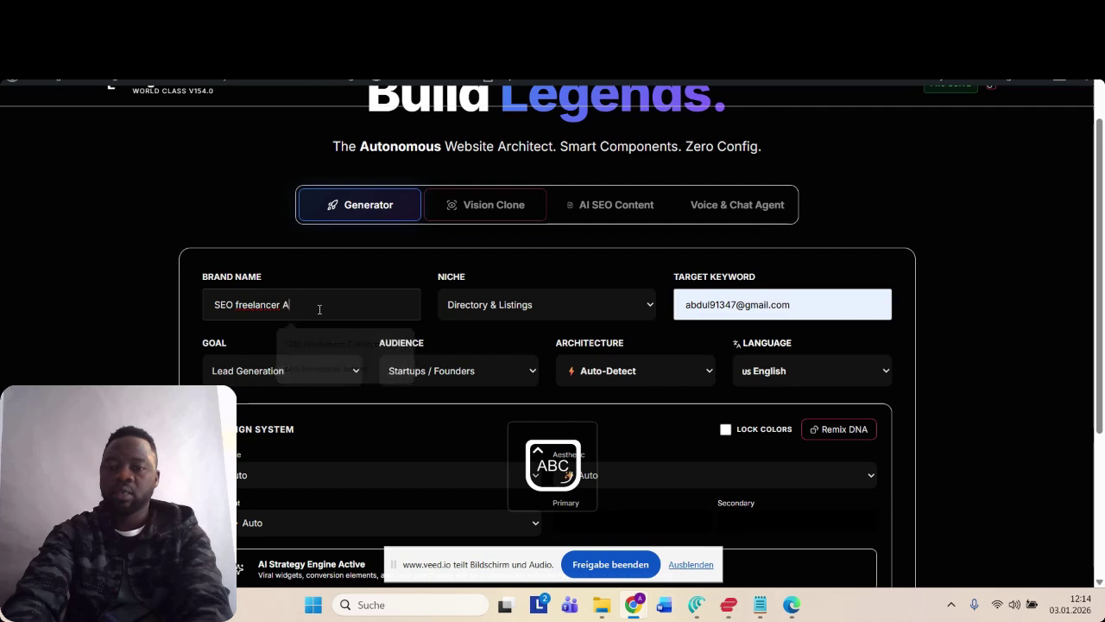
{"action": "key", "text": "Caps_Lock"}
{"action": "type", "text": "bdul"}
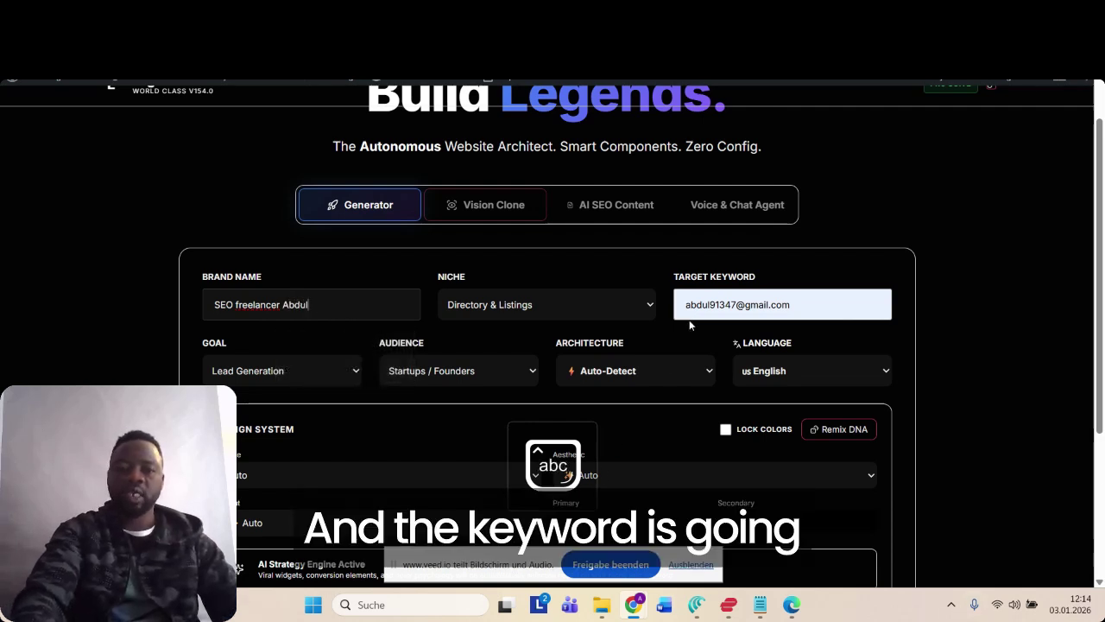
- Replace the prefilled e-mail address in the target keyword with "seo freelancer"
{"action": "triple_click", "coordinate": [717, 298]}
{"action": "type", "text": "seo "}
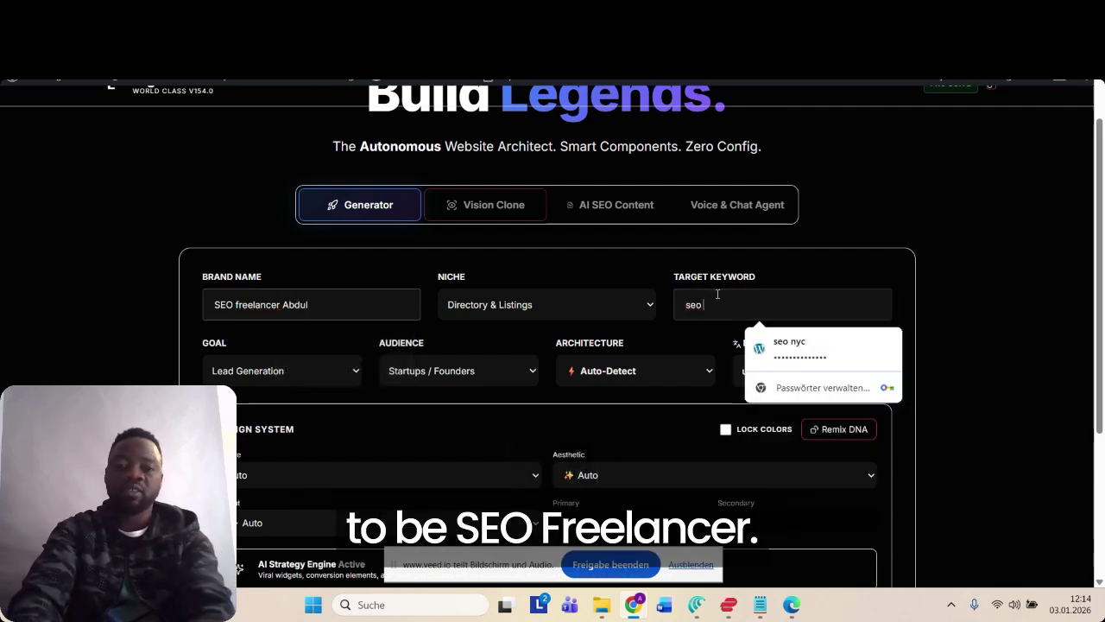
{"action": "type", "text": "freelancer"}
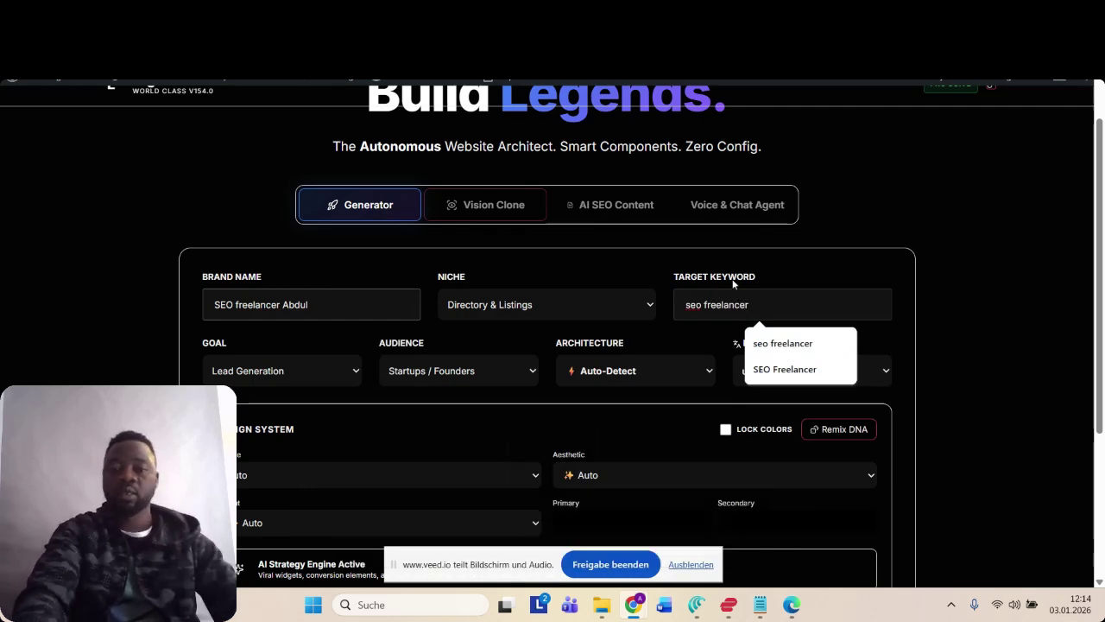
- Set the niche to Freelancer / Personal Brand and the architecture to 1M+ Future-Tech
{"action": "left_click", "coordinate": [627, 320]}
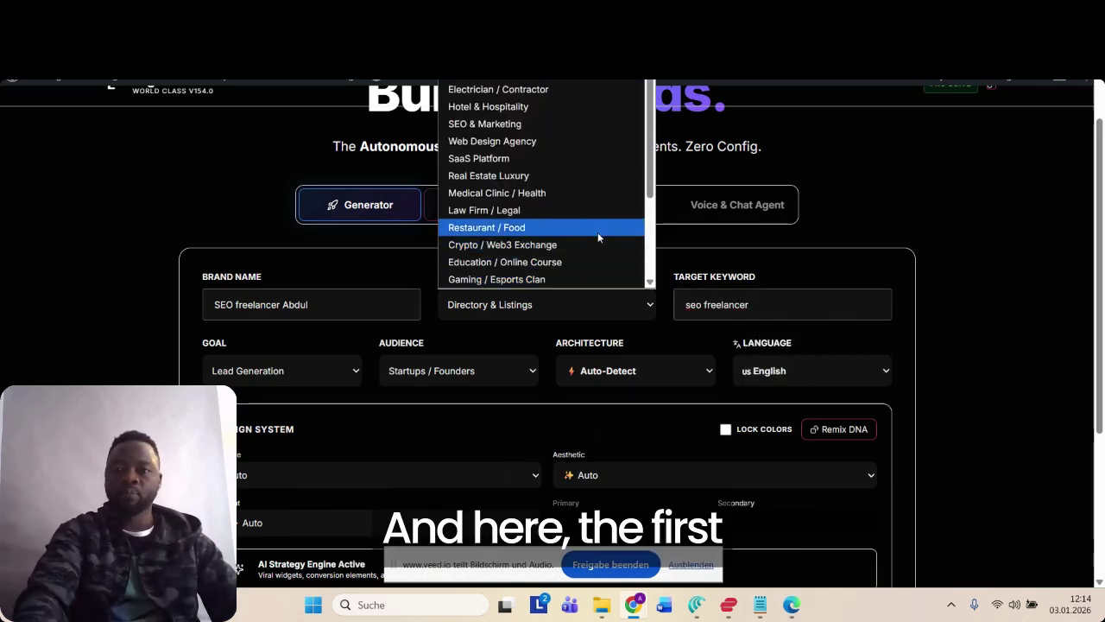
{"action": "scroll", "coordinate": [885, 354], "scroll_direction": "up", "scroll_amount": 1}
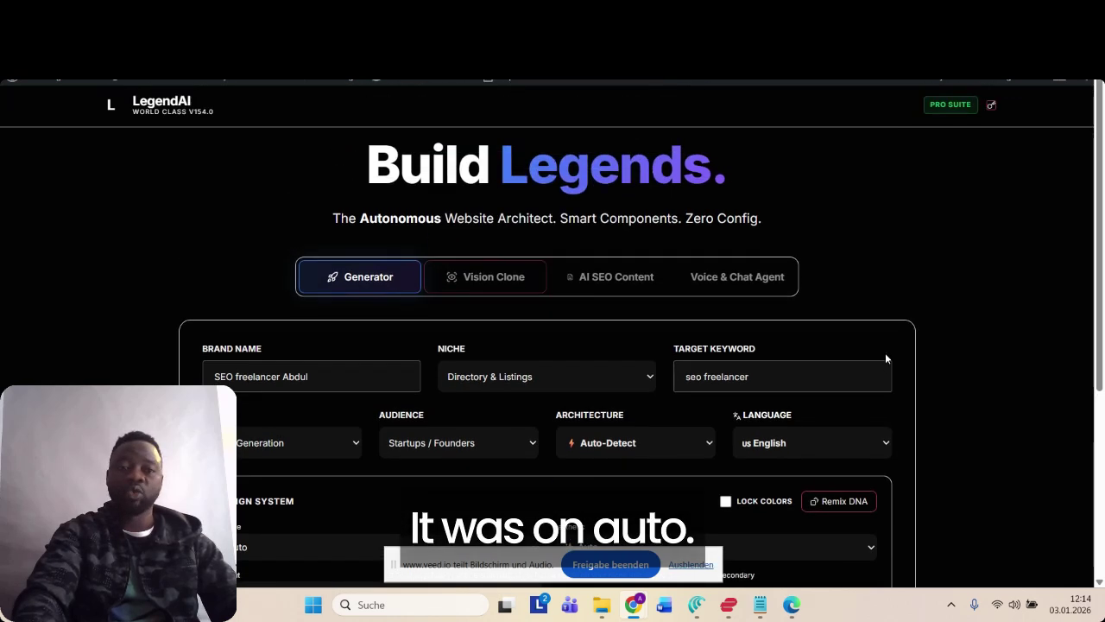
{"action": "left_click", "coordinate": [612, 383]}
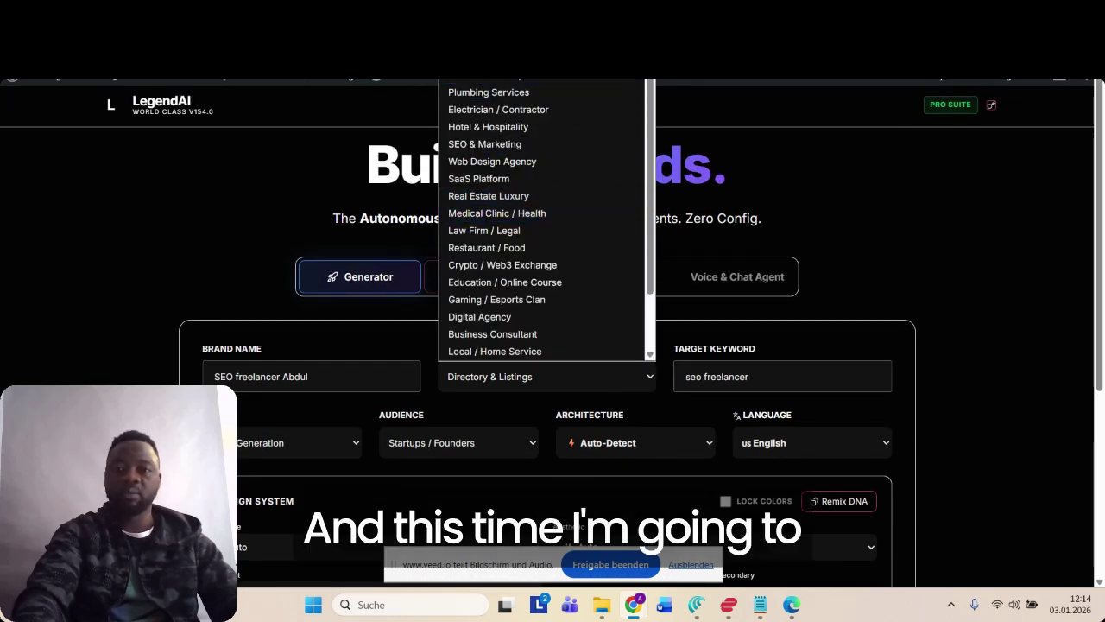
{"action": "left_click", "coordinate": [552, 59]}
{"action": "scroll", "coordinate": [600, 393], "scroll_direction": "down", "scroll_amount": 1}
{"action": "left_click", "coordinate": [605, 371]}
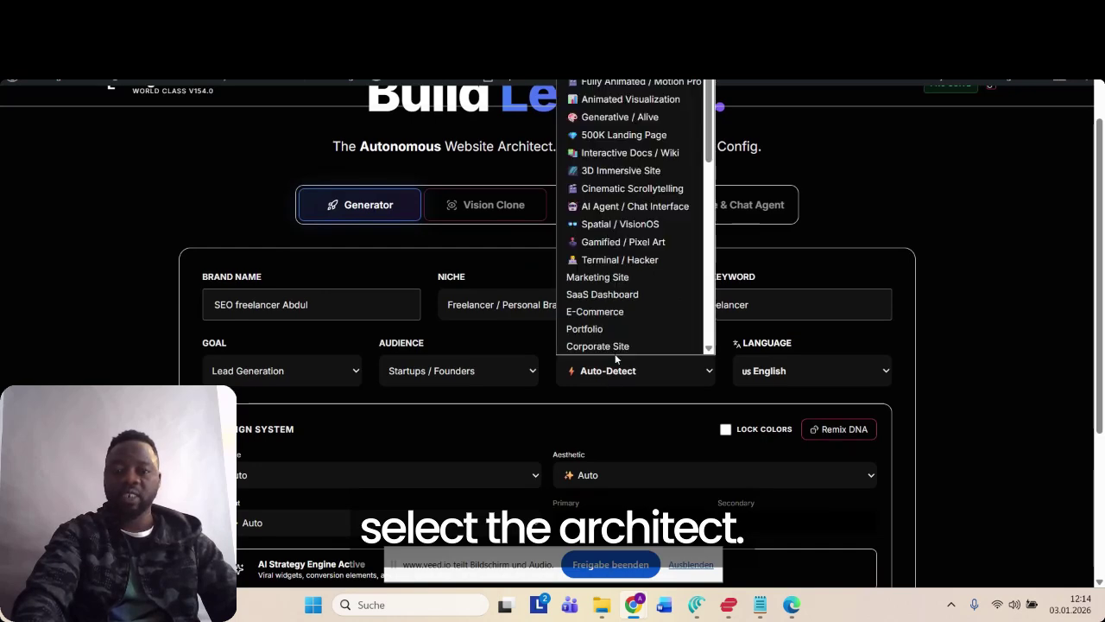
{"action": "scroll", "coordinate": [639, 216], "scroll_direction": "down", "scroll_amount": 1}
{"action": "left_click", "coordinate": [617, 63]}
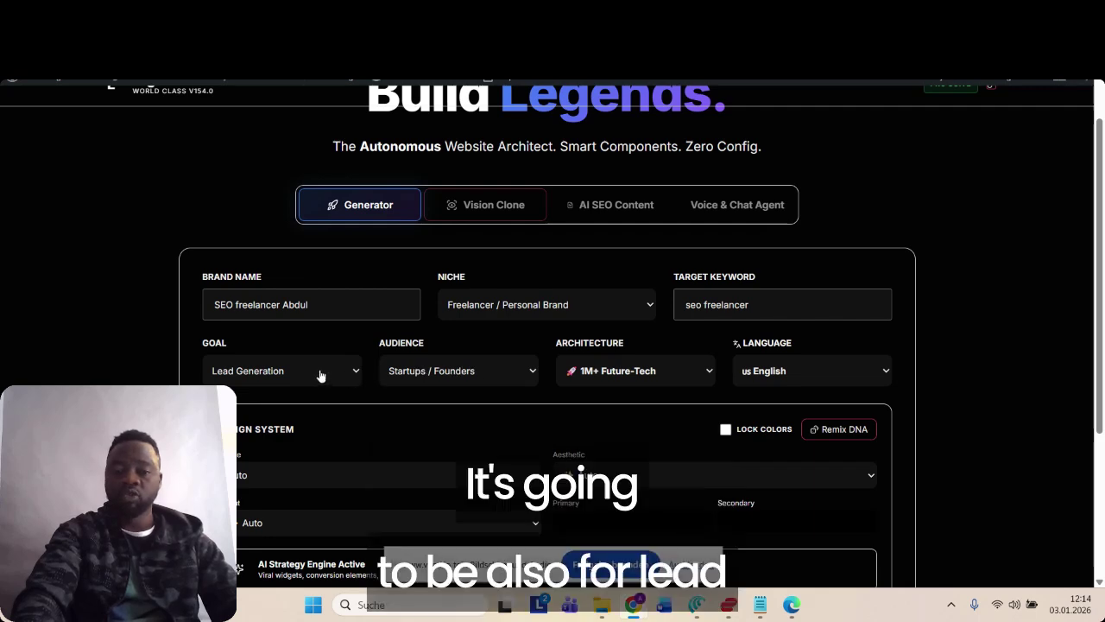
- Set the design system's theme to Light and its aesthetic to 100K Ecosystem
{"action": "scroll", "coordinate": [553, 372], "scroll_direction": "down", "scroll_amount": 1}
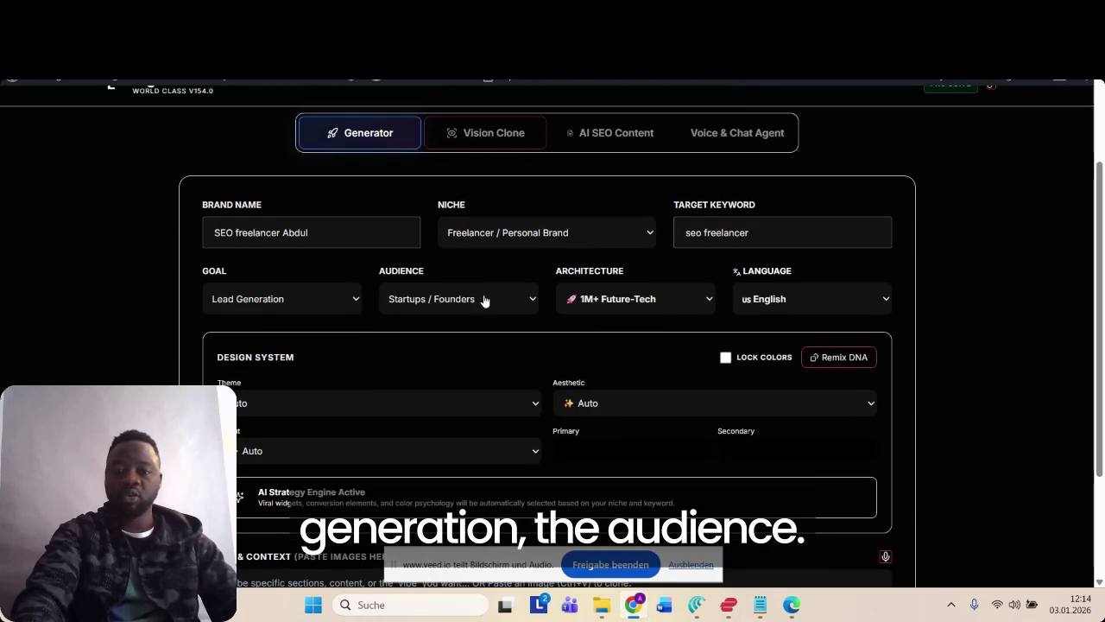
{"action": "left_click", "coordinate": [383, 408]}
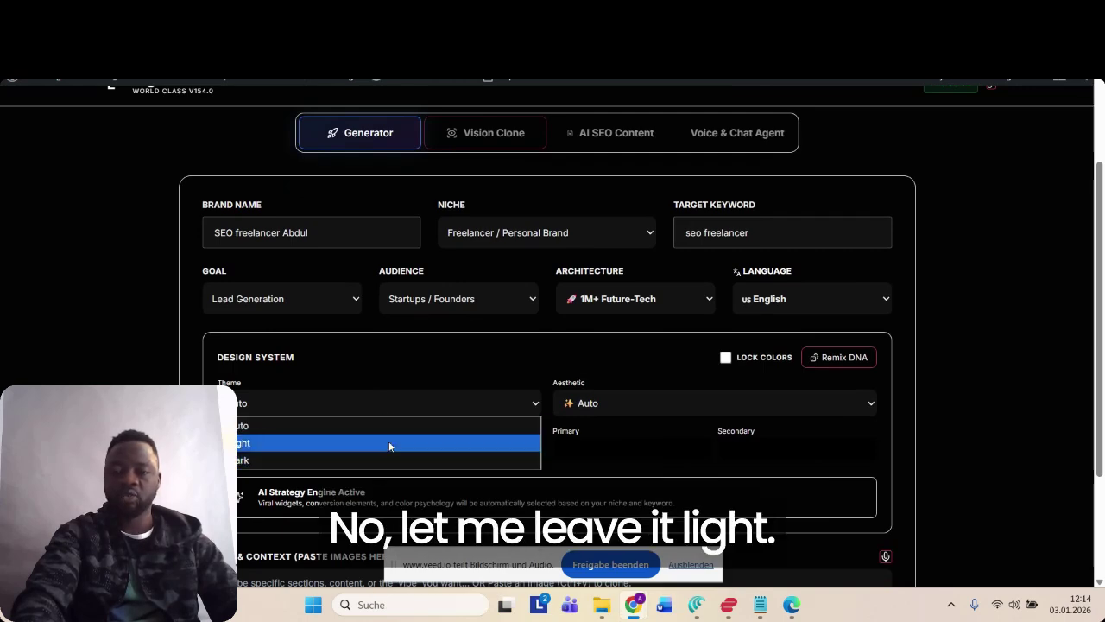
{"action": "left_click", "coordinate": [390, 444]}
{"action": "scroll", "coordinate": [639, 345], "scroll_direction": "down", "scroll_amount": 1}
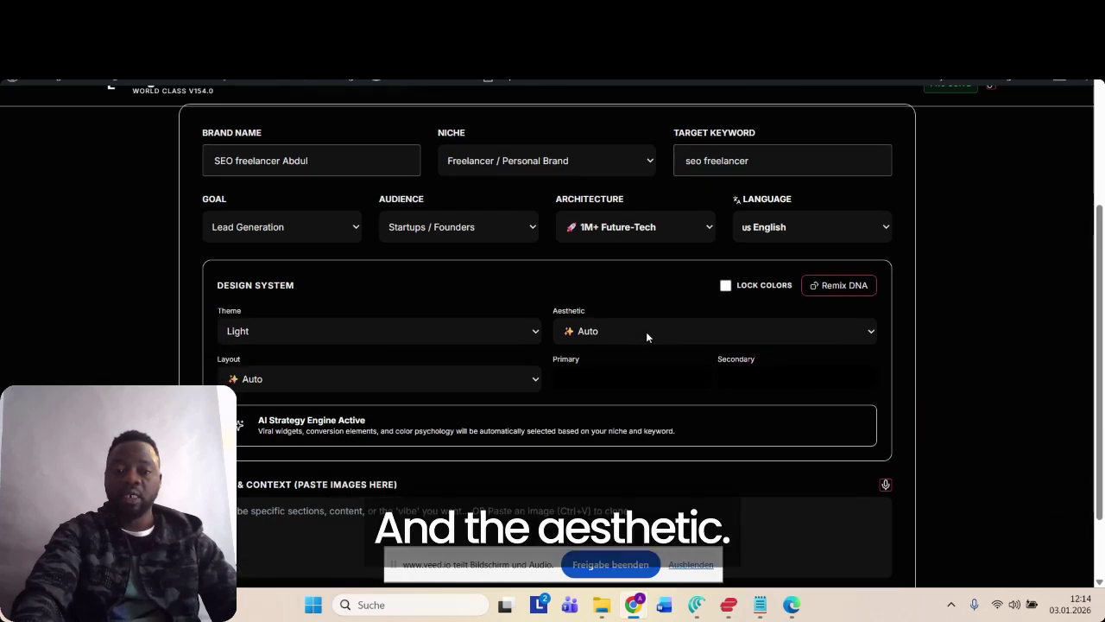
{"action": "left_click", "coordinate": [646, 332]}
{"action": "left_click", "coordinate": [686, 461]}
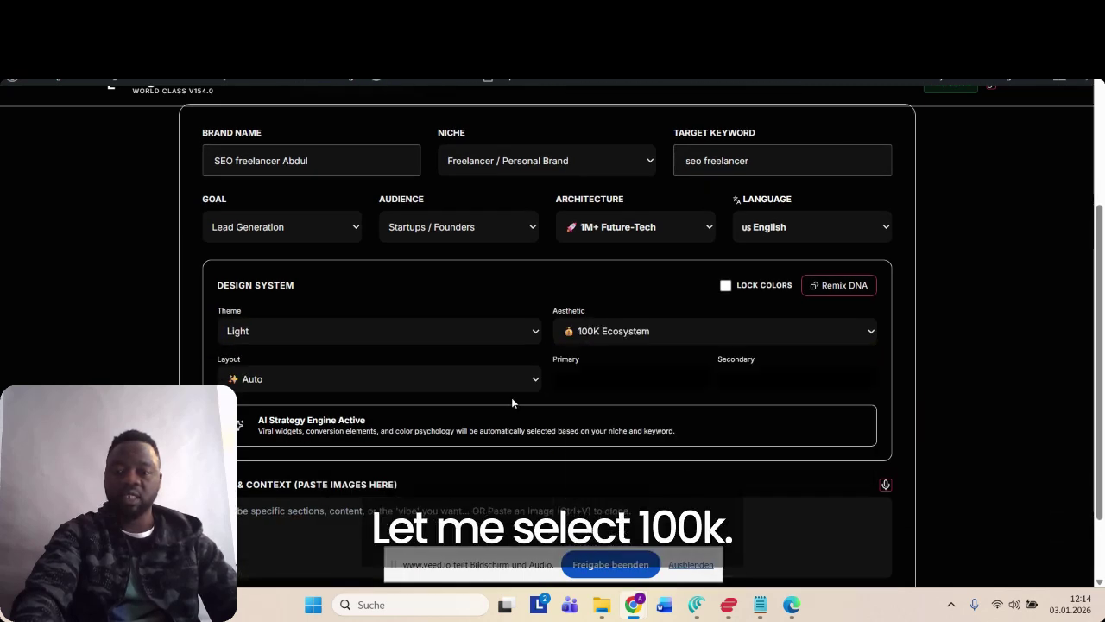
- Enter the context instructions "make the service cards flippable and add animated background in the hero"
{"action": "scroll", "coordinate": [591, 329], "scroll_direction": "down", "scroll_amount": 1}
{"action": "scroll", "coordinate": [595, 346], "scroll_direction": "down", "scroll_amount": 1}
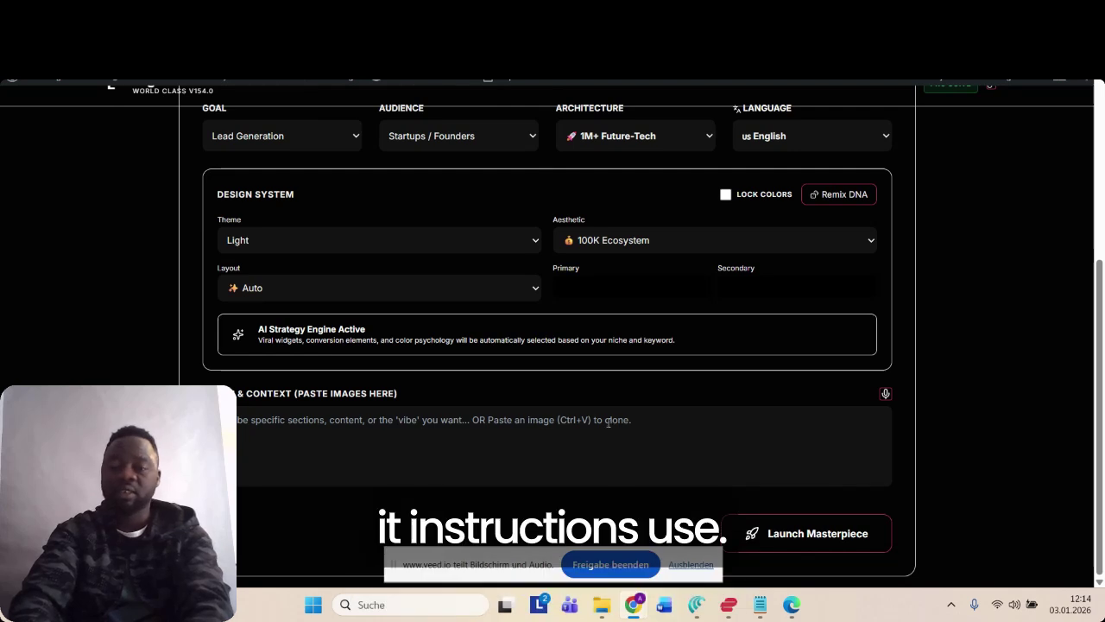
{"action": "left_click", "coordinate": [608, 422]}
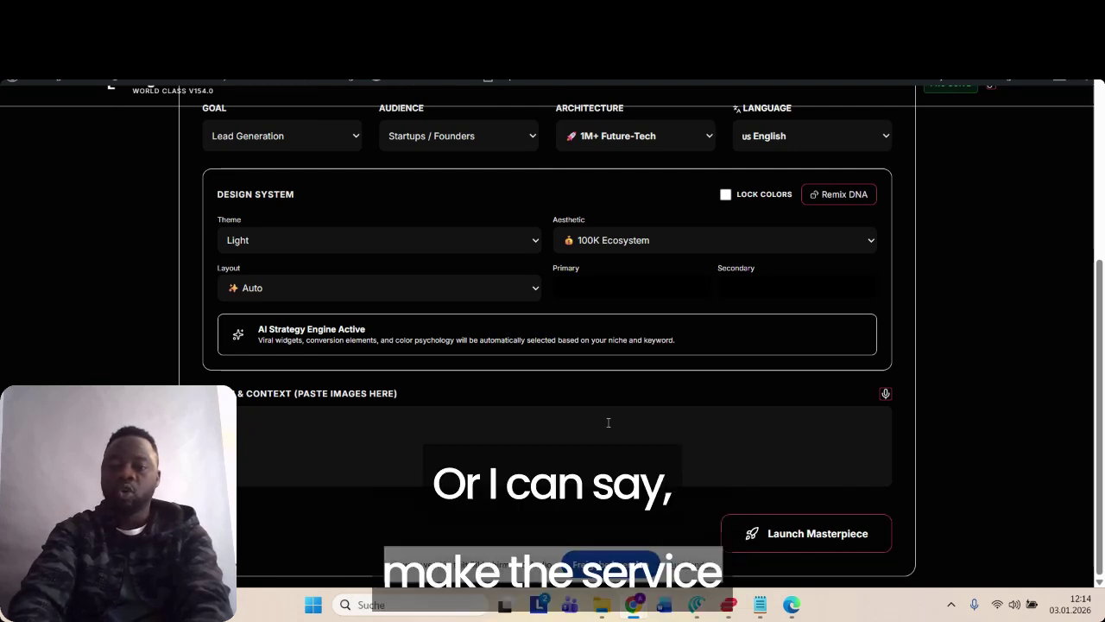
{"action": "left_click", "coordinate": [608, 422]}
{"action": "type", "text": "make the s"}
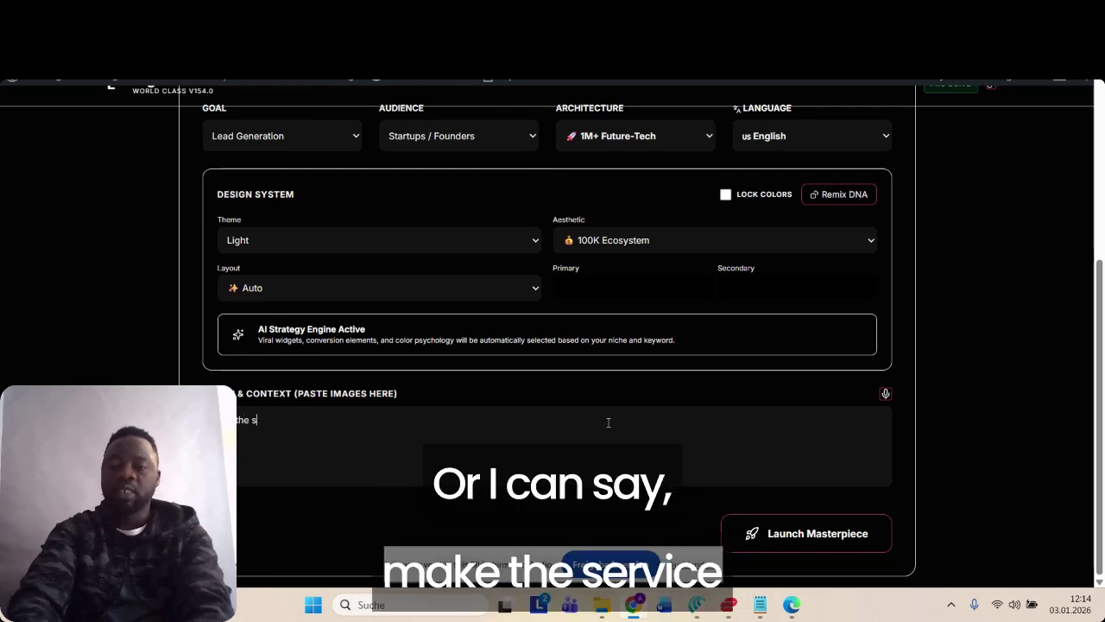
{"action": "type", "text": "ervice cards flippable"}
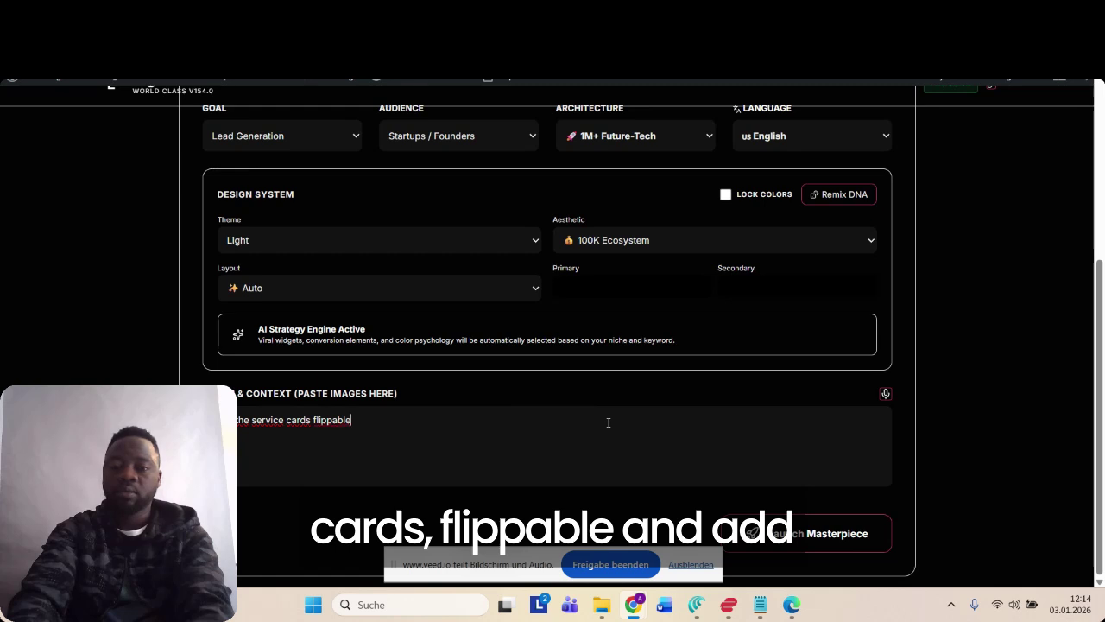
{"action": "type", "text": " and add a"}
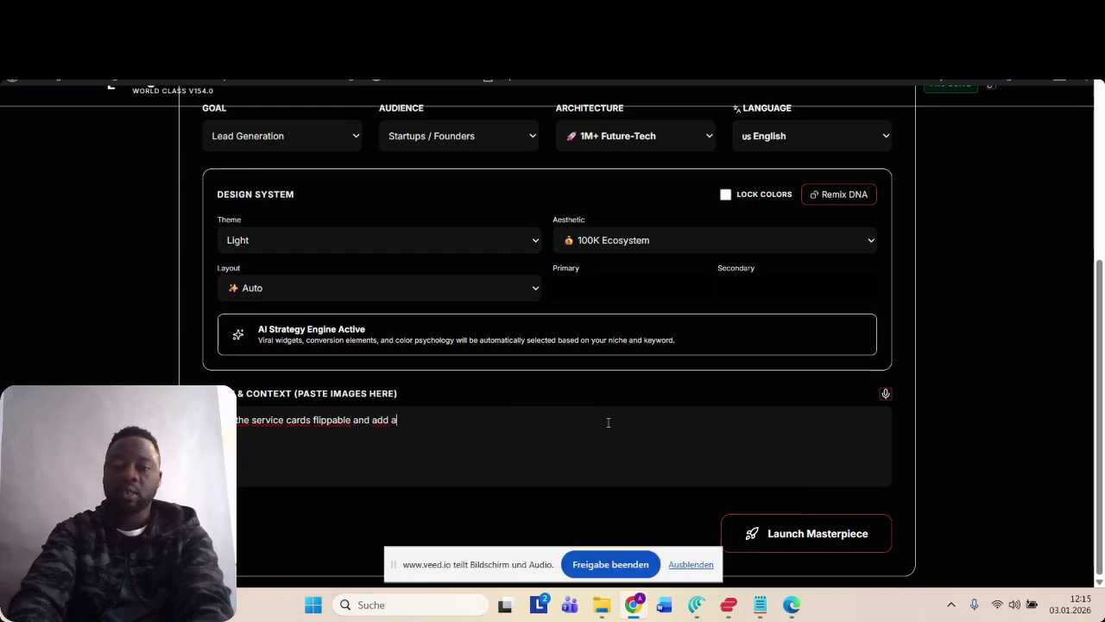
{"action": "type", "text": "nima"}
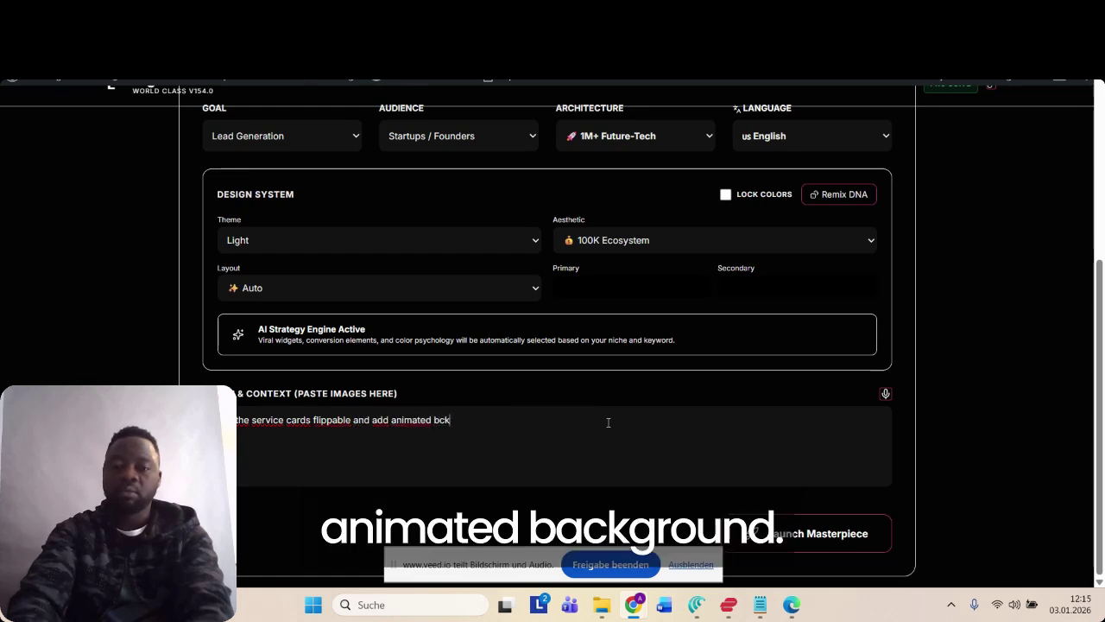
{"action": "type", "text": "ted background i"}
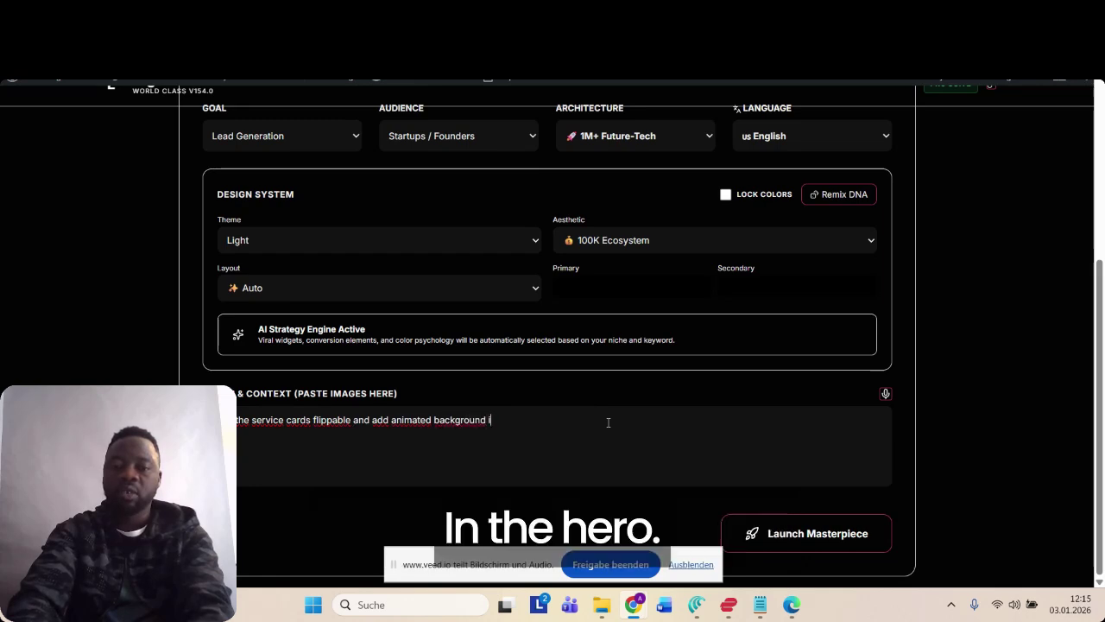
{"action": "type", "text": "n the hero"}
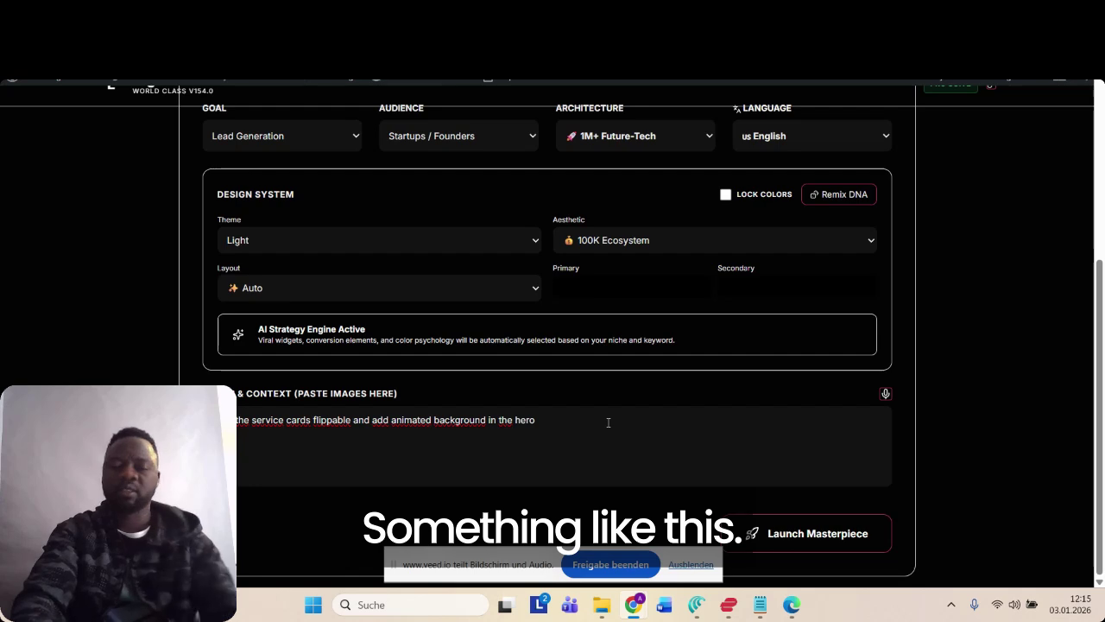
- Review the completed brief for the second website and launch its generation
{"action": "scroll", "coordinate": [793, 424], "scroll_direction": "up", "scroll_amount": 5}
{"action": "scroll", "coordinate": [921, 393], "scroll_direction": "down", "scroll_amount": 5}
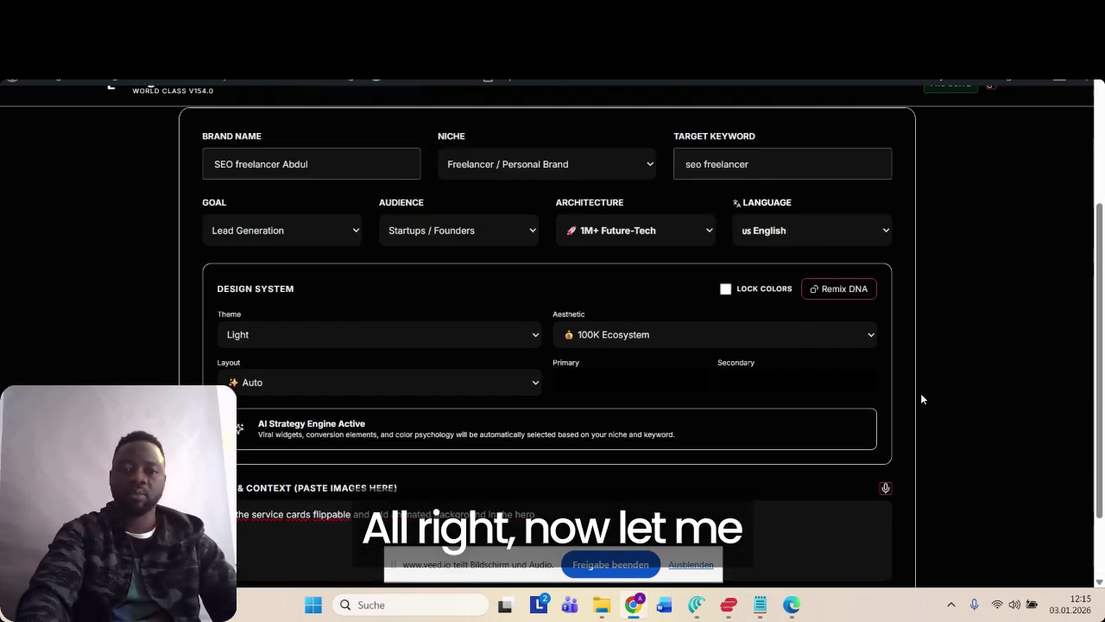
{"action": "left_click", "coordinate": [834, 528]}
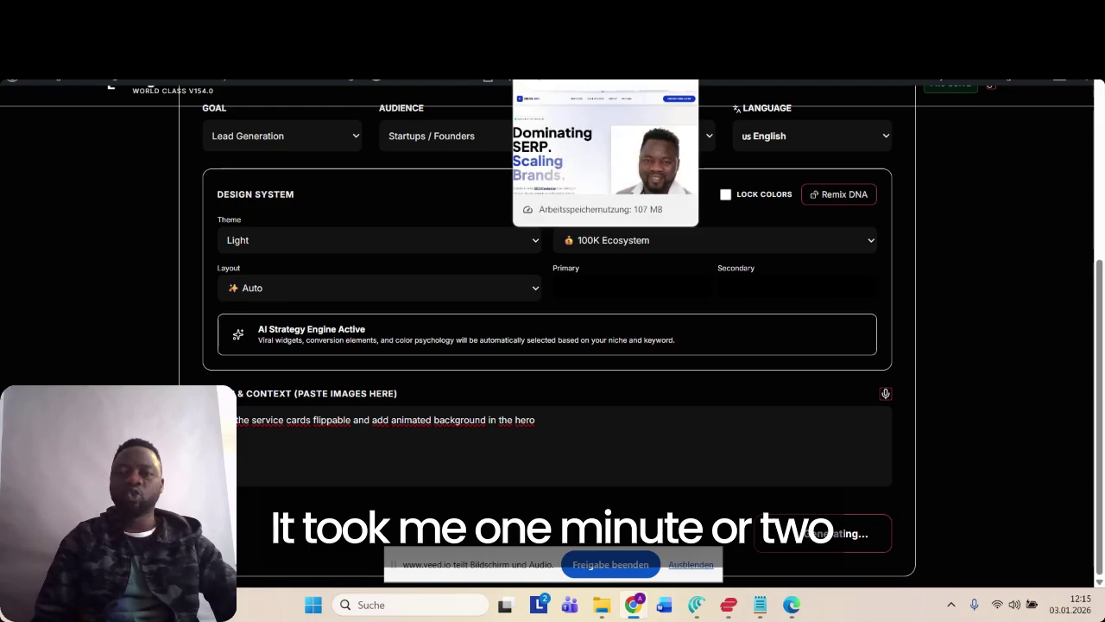
- Switch to the first generated website and review its whole page from the hero to the footer and back
{"action": "left_click", "coordinate": [605, 73]}
{"action": "scroll", "coordinate": [537, 273], "scroll_direction": "down", "scroll_amount": 6}
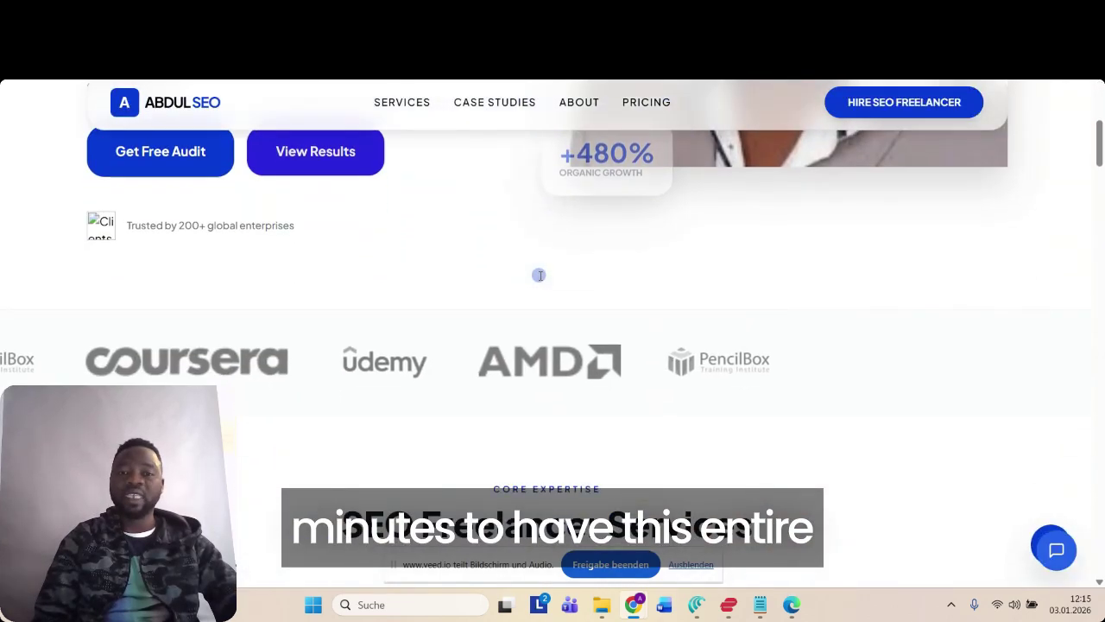
{"action": "scroll", "coordinate": [539, 274], "scroll_direction": "down", "scroll_amount": 10}
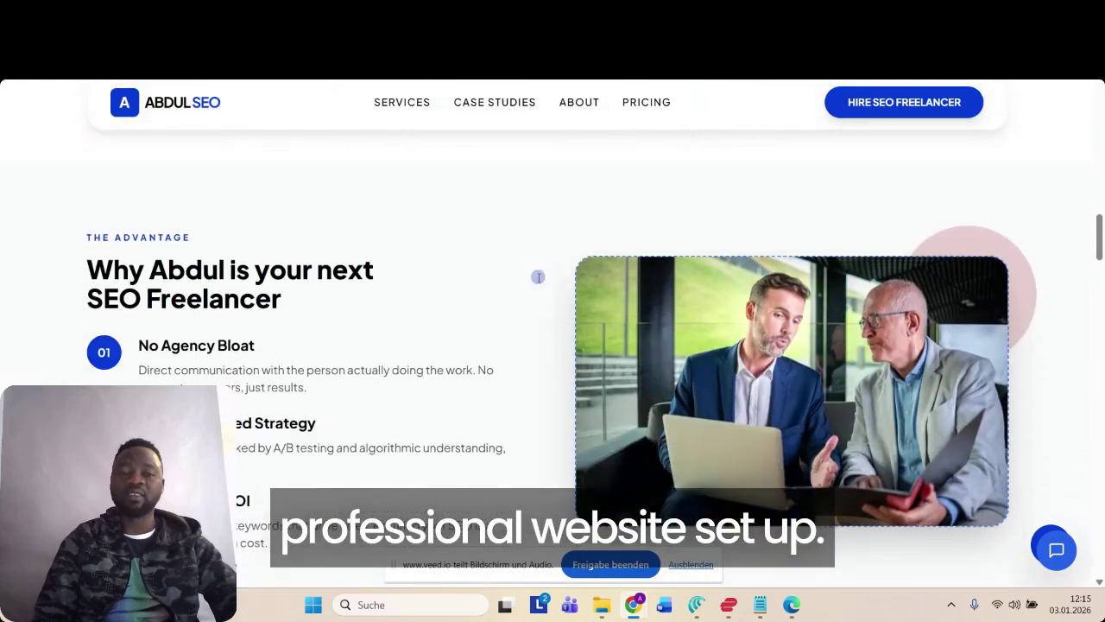
{"action": "scroll", "coordinate": [537, 276], "scroll_direction": "down", "scroll_amount": 2}
{"action": "scroll", "coordinate": [537, 277], "scroll_direction": "up", "scroll_amount": 2}
{"action": "scroll", "coordinate": [537, 274], "scroll_direction": "down", "scroll_amount": 4}
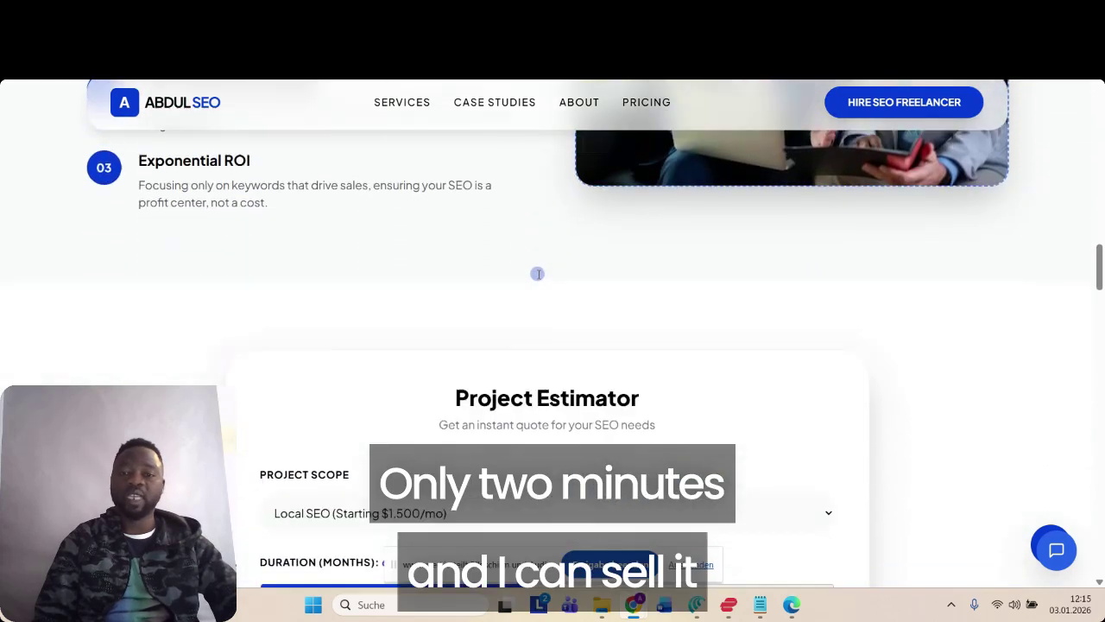
{"action": "scroll", "coordinate": [538, 274], "scroll_direction": "down", "scroll_amount": 10}
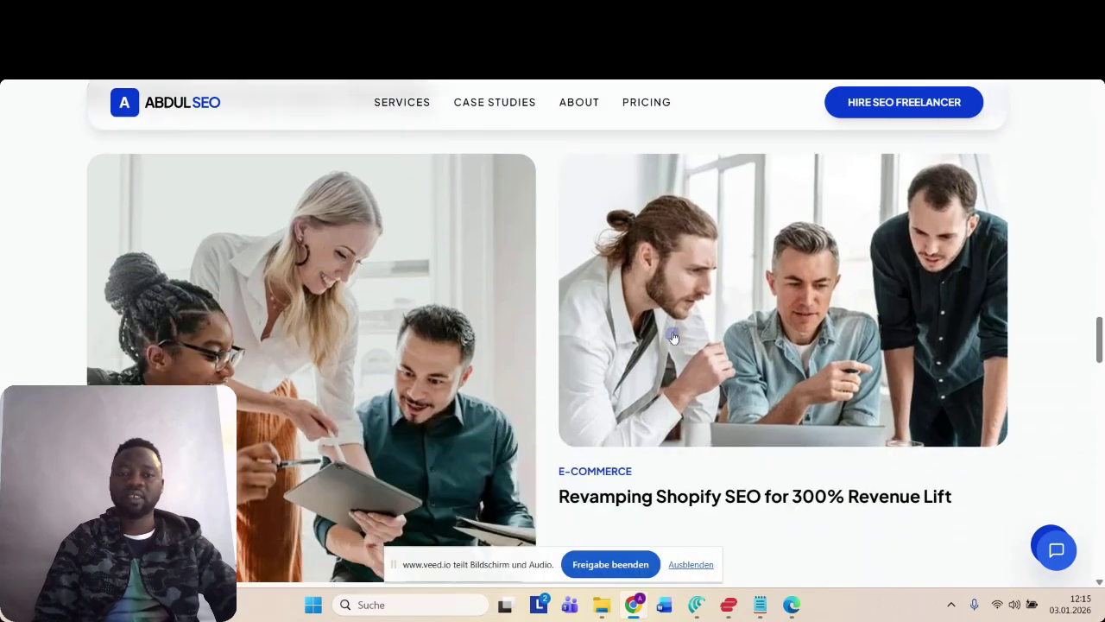
{"action": "scroll", "coordinate": [656, 339], "scroll_direction": "down", "scroll_amount": 8}
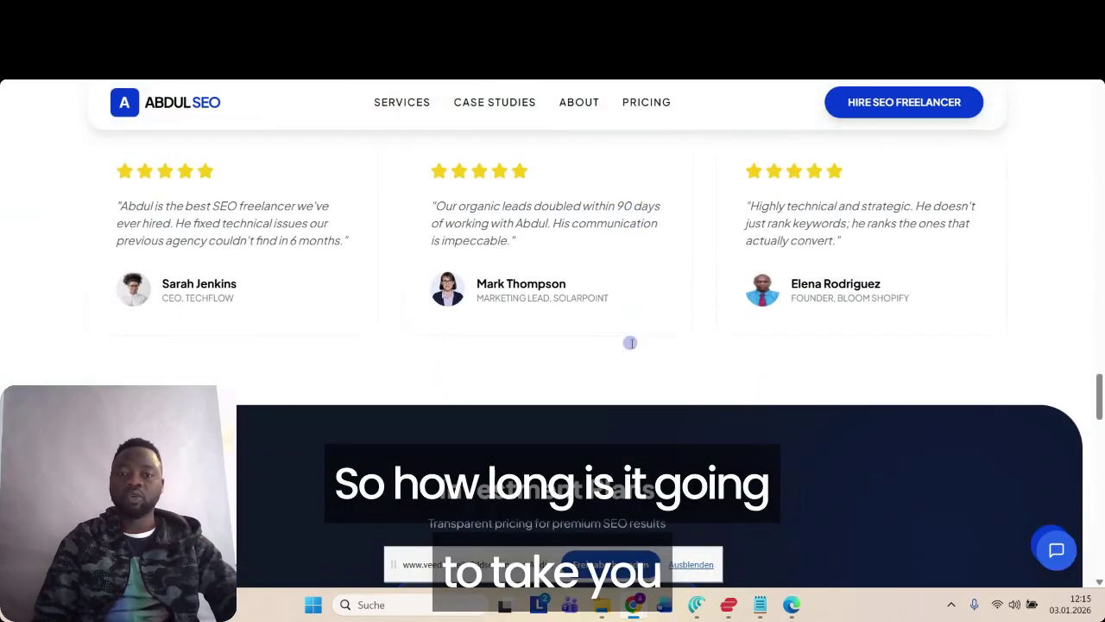
{"action": "scroll", "coordinate": [630, 343], "scroll_direction": "down", "scroll_amount": 8}
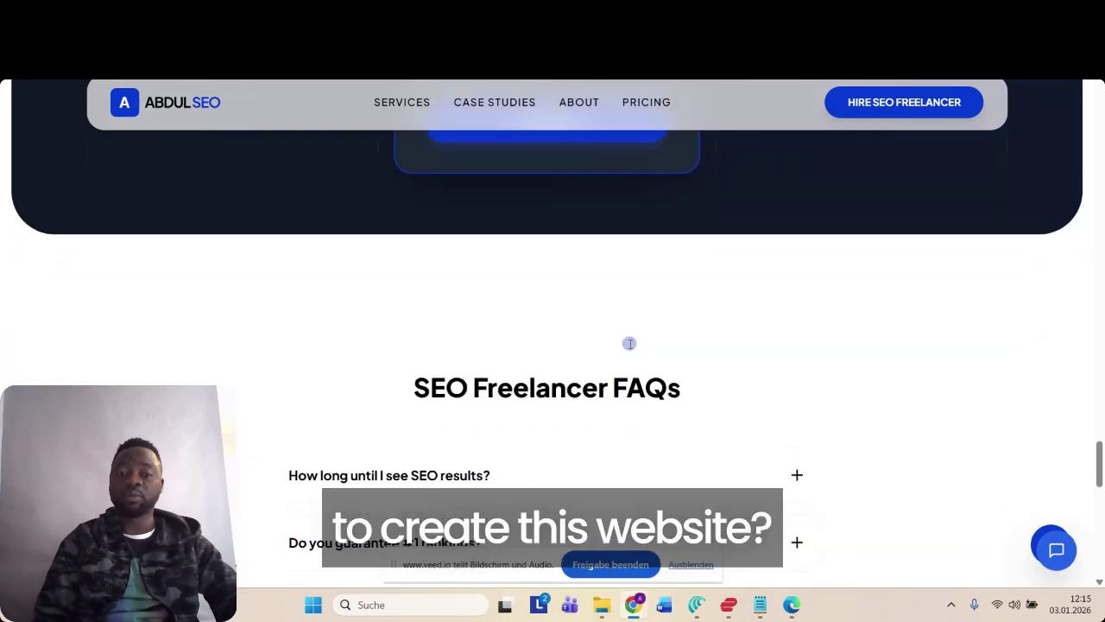
{"action": "scroll", "coordinate": [629, 343], "scroll_direction": "down", "scroll_amount": 8}
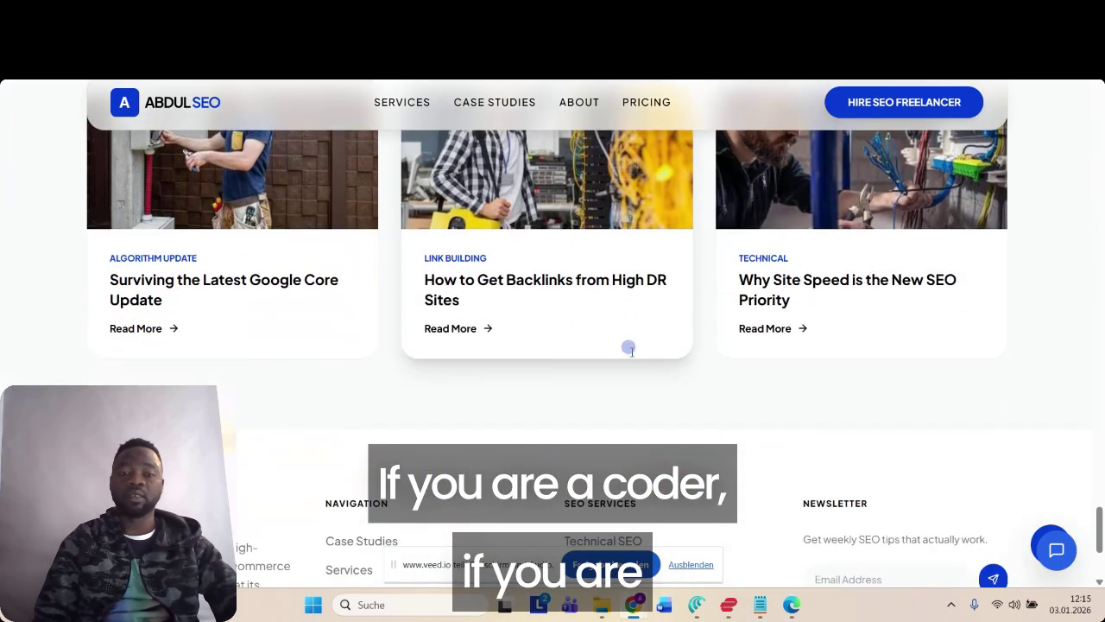
{"action": "scroll", "coordinate": [629, 349], "scroll_direction": "down", "scroll_amount": 2}
{"action": "scroll", "coordinate": [631, 351], "scroll_direction": "up", "scroll_amount": 8}
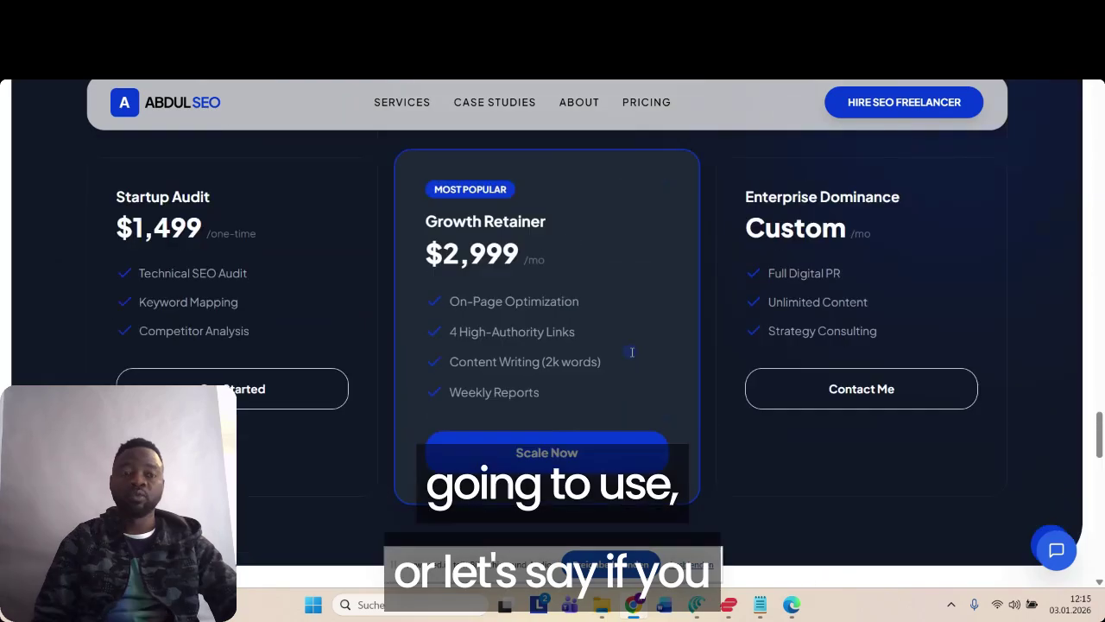
{"action": "scroll", "coordinate": [631, 352], "scroll_direction": "up", "scroll_amount": 10}
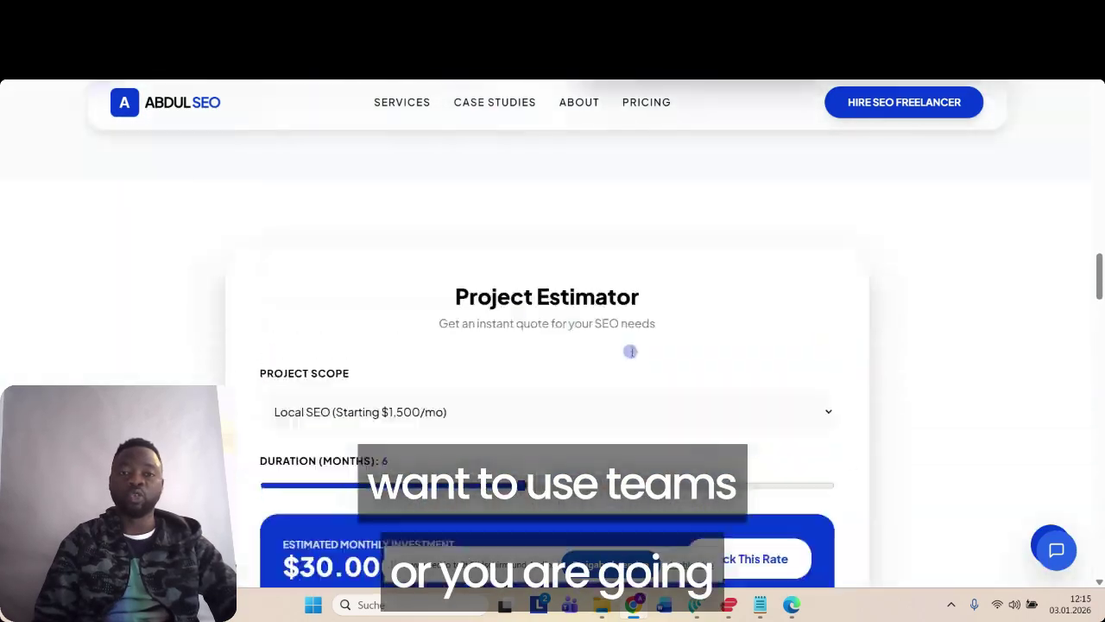
{"action": "scroll", "coordinate": [630, 352], "scroll_direction": "up", "scroll_amount": 15}
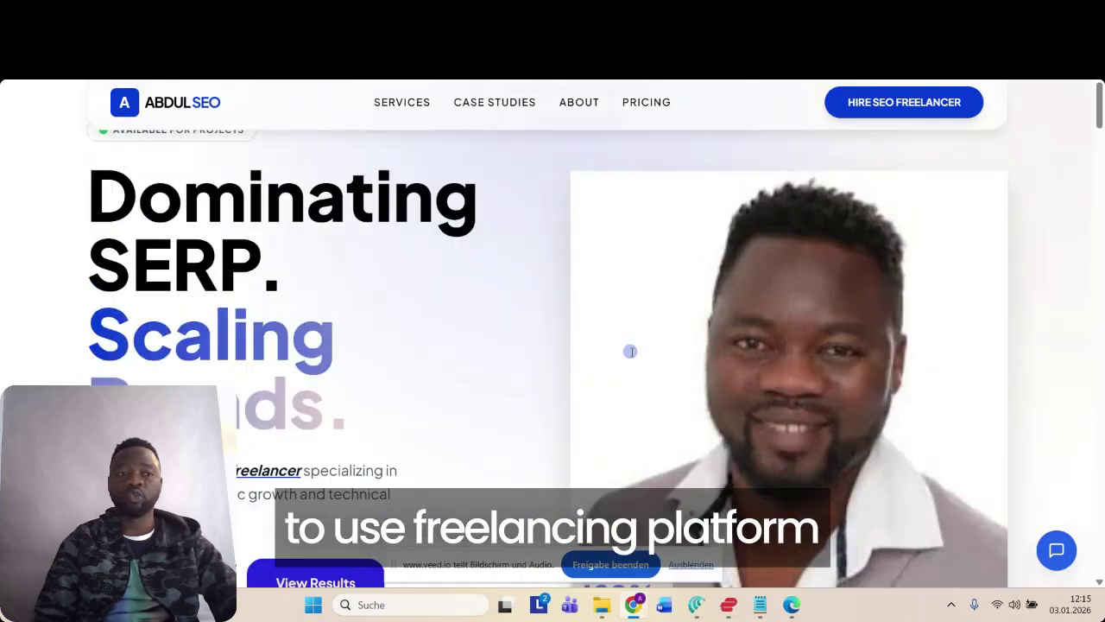
{"action": "scroll", "coordinate": [630, 352], "scroll_direction": "up", "scroll_amount": 2}
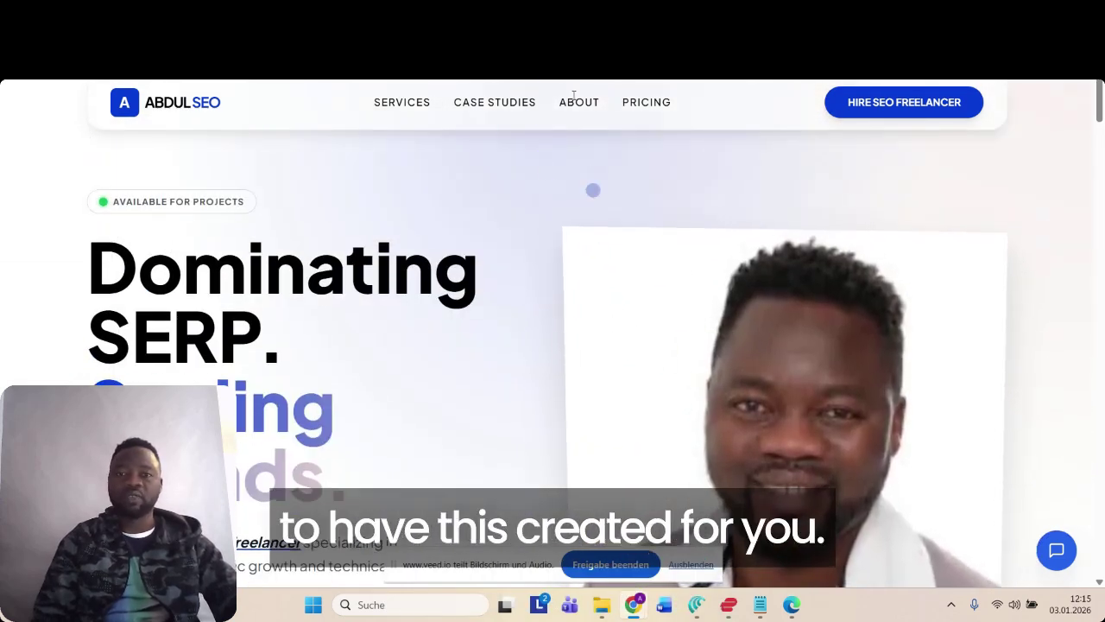
- Return to the studio, dismiss the offer to save a password, and examine the new site's hero and flippable service cards
{"action": "left_click", "coordinate": [537, 13]}
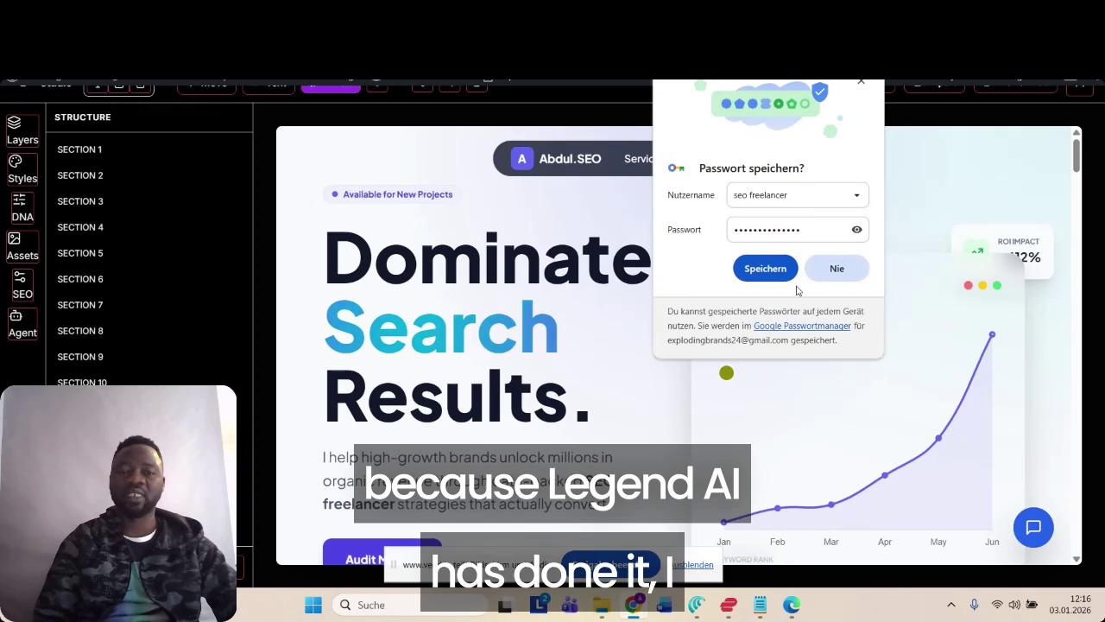
{"action": "left_click", "coordinate": [861, 84]}
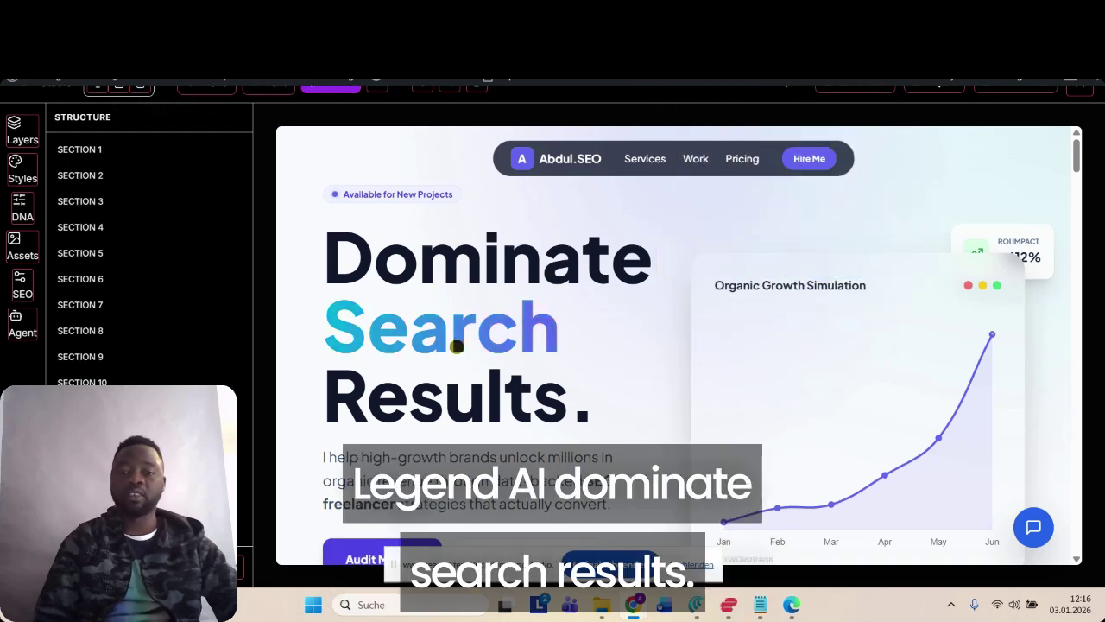
{"action": "scroll", "coordinate": [898, 365], "scroll_direction": "down", "scroll_amount": 5}
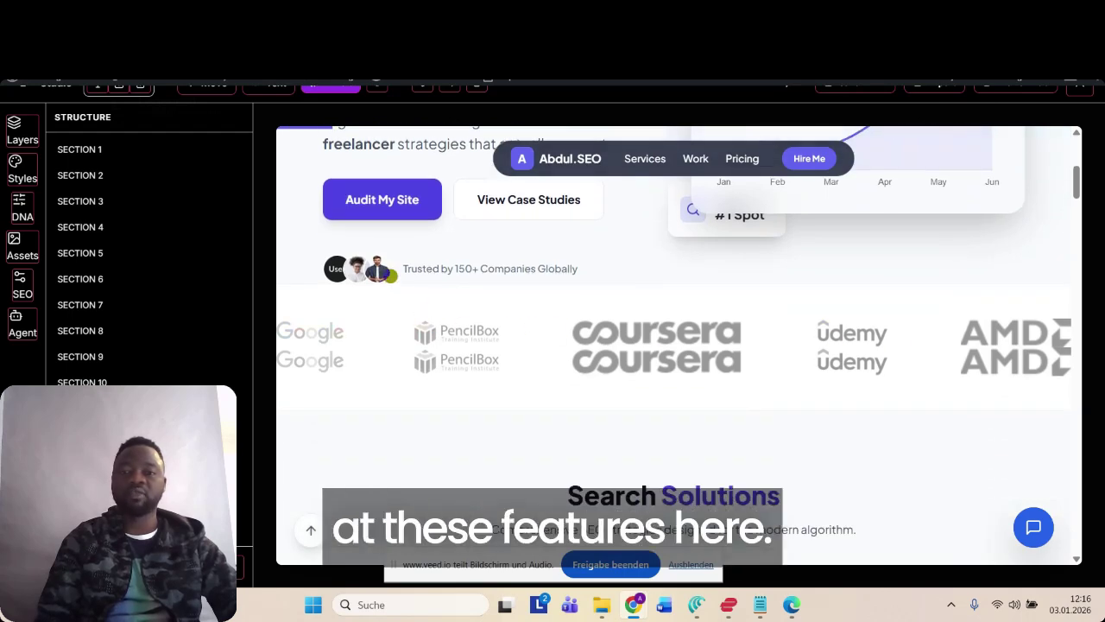
{"action": "scroll", "coordinate": [869, 395], "scroll_direction": "down", "scroll_amount": 3}
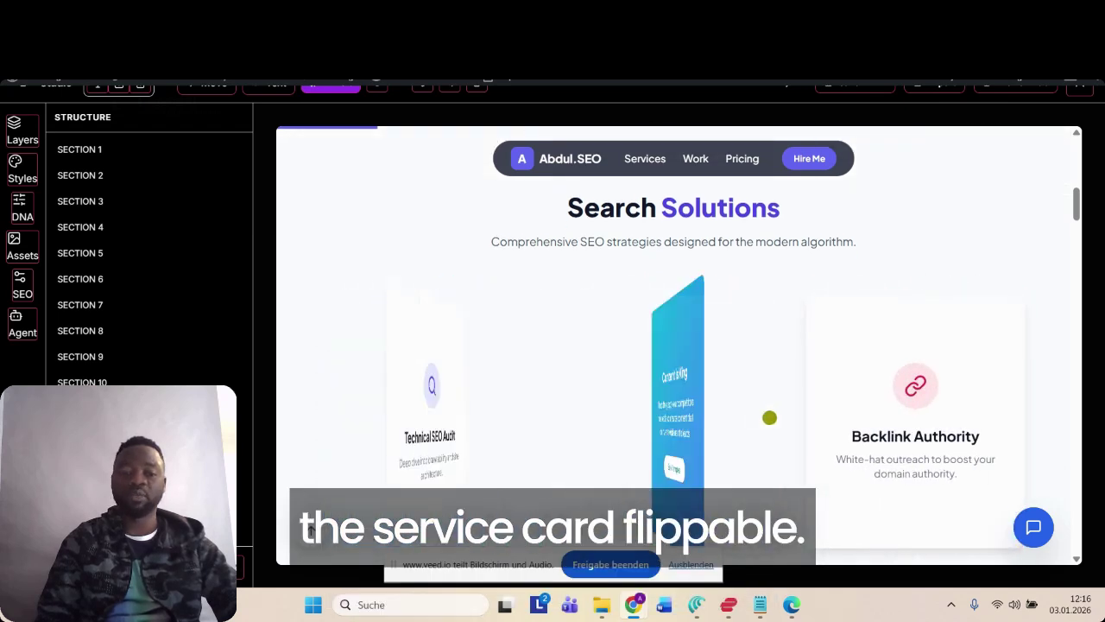
{"action": "scroll", "coordinate": [794, 415], "scroll_direction": "down", "scroll_amount": 2}
{"action": "scroll", "coordinate": [812, 411], "scroll_direction": "down", "scroll_amount": 2}
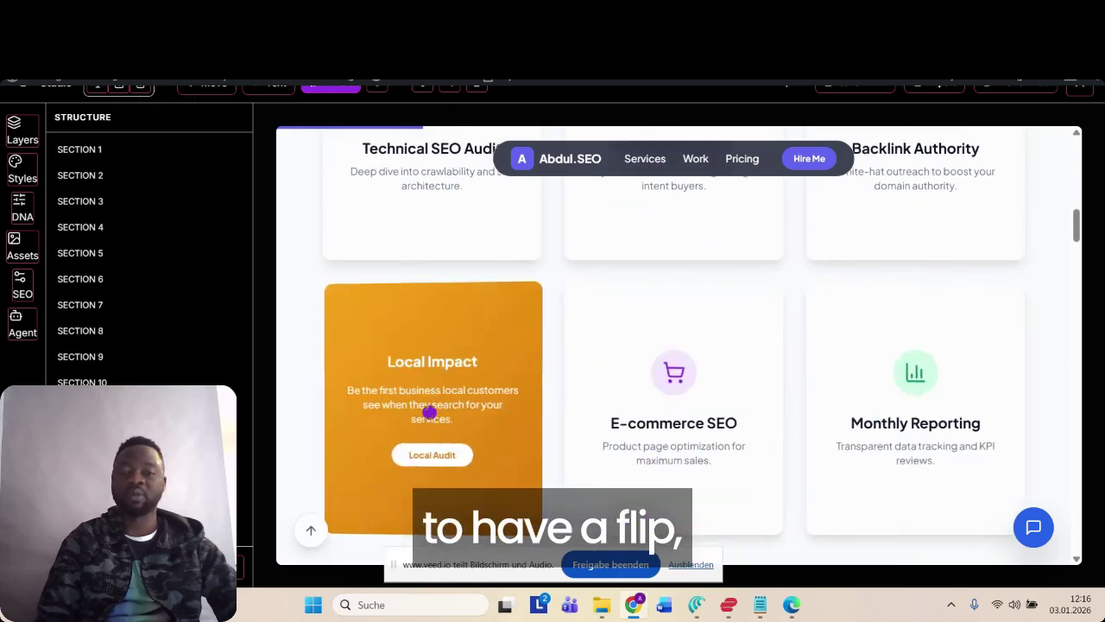
{"action": "scroll", "coordinate": [705, 396], "scroll_direction": "up", "scroll_amount": 3}
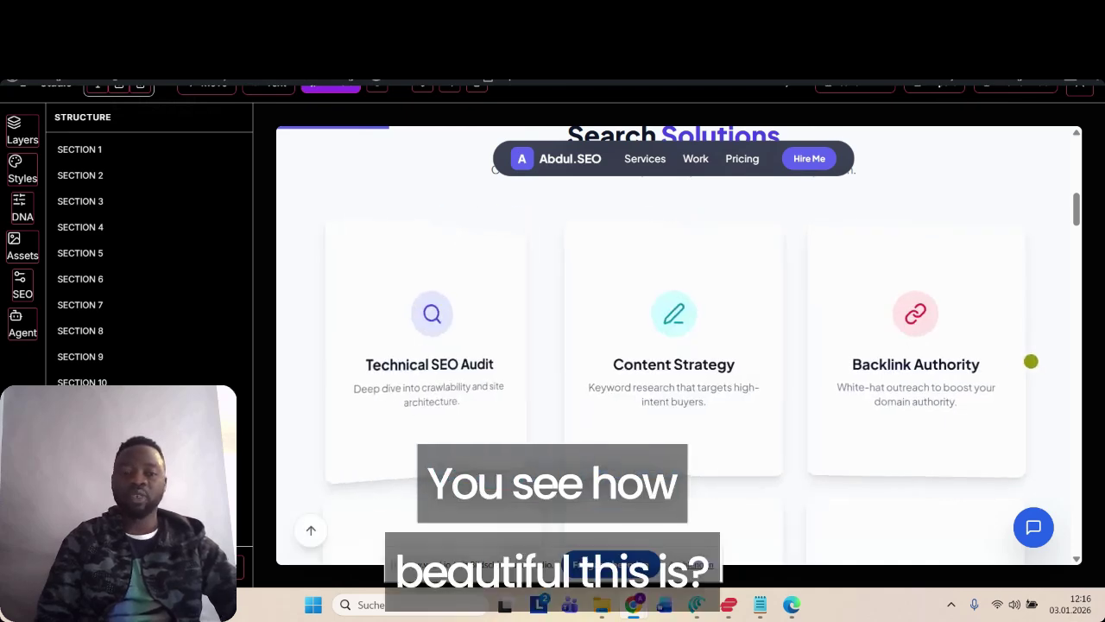
{"action": "scroll", "coordinate": [944, 357], "scroll_direction": "down", "scroll_amount": 3}
- Examine the new site's track record, SEO revenue calculator, freelancer profile and success roadmap sections
{"action": "scroll", "coordinate": [944, 356], "scroll_direction": "down", "scroll_amount": 7}
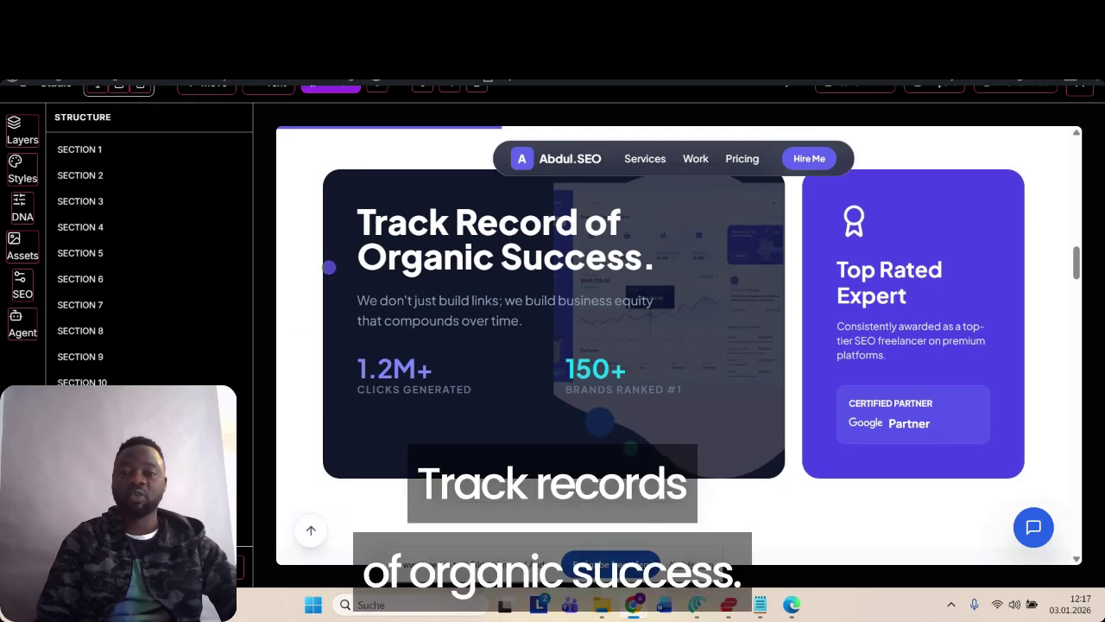
{"action": "scroll", "coordinate": [962, 343], "scroll_direction": "down", "scroll_amount": 6}
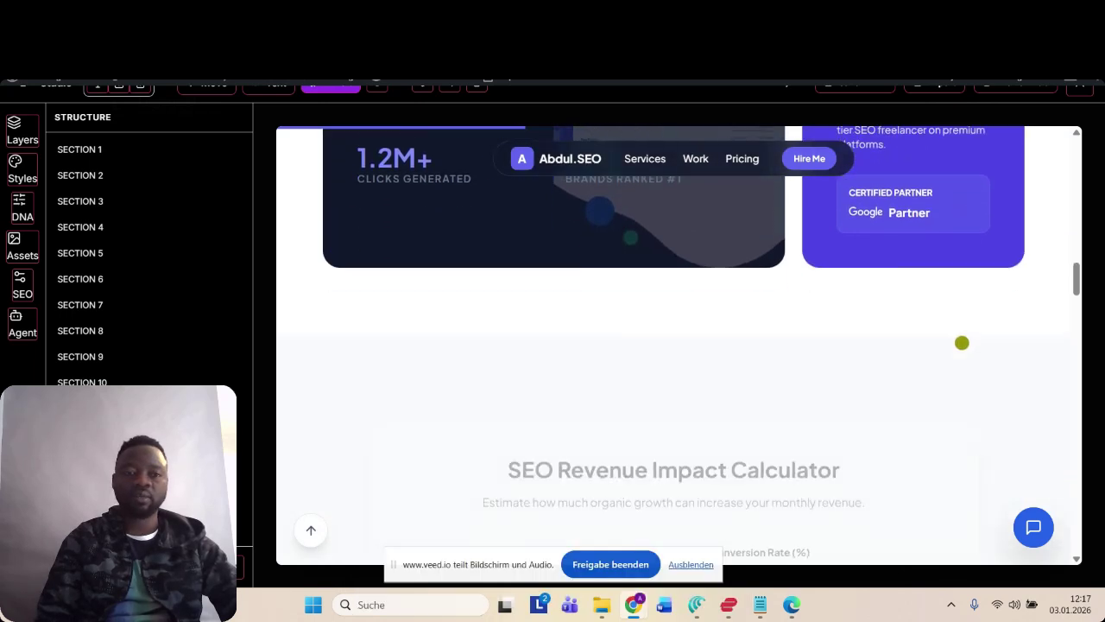
{"action": "scroll", "coordinate": [962, 343], "scroll_direction": "down", "scroll_amount": 6}
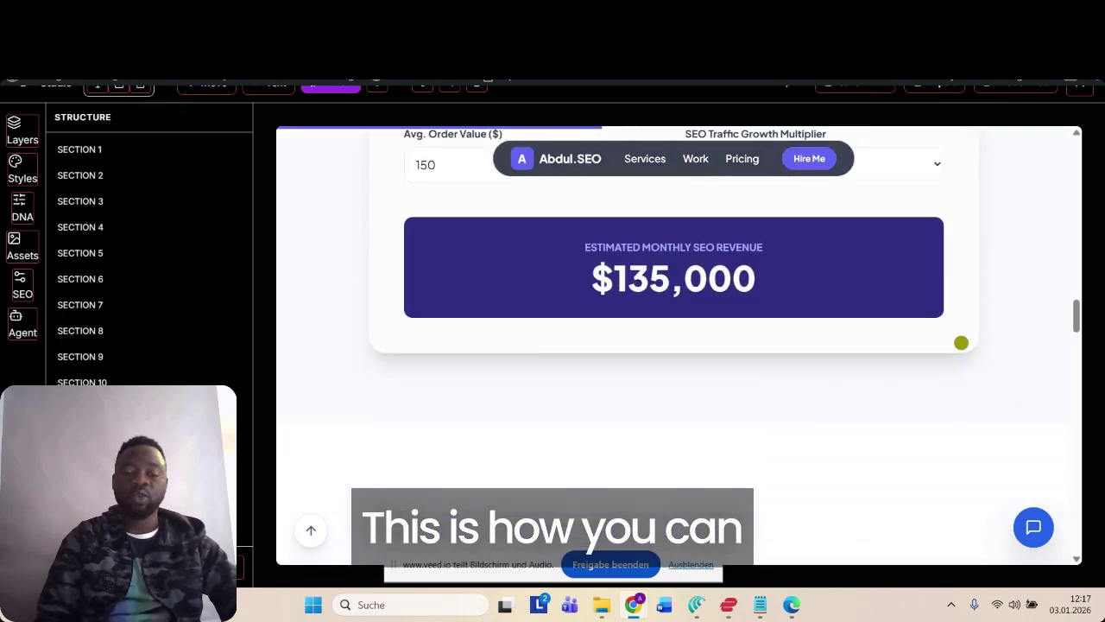
{"action": "scroll", "coordinate": [962, 343], "scroll_direction": "down", "scroll_amount": 5}
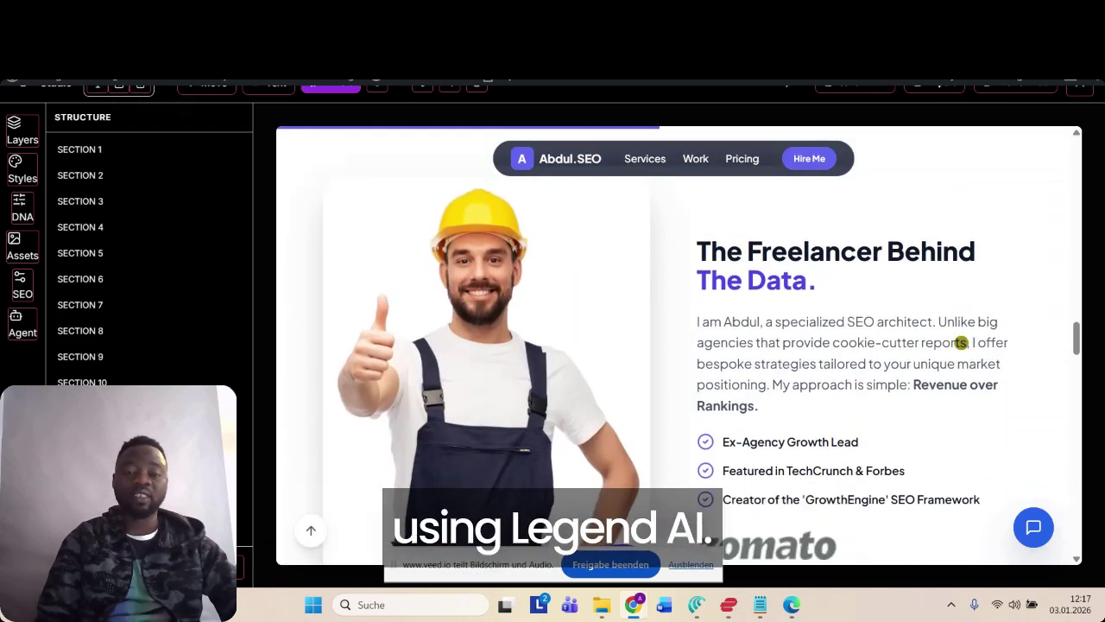
{"action": "scroll", "coordinate": [962, 342], "scroll_direction": "down", "scroll_amount": 6}
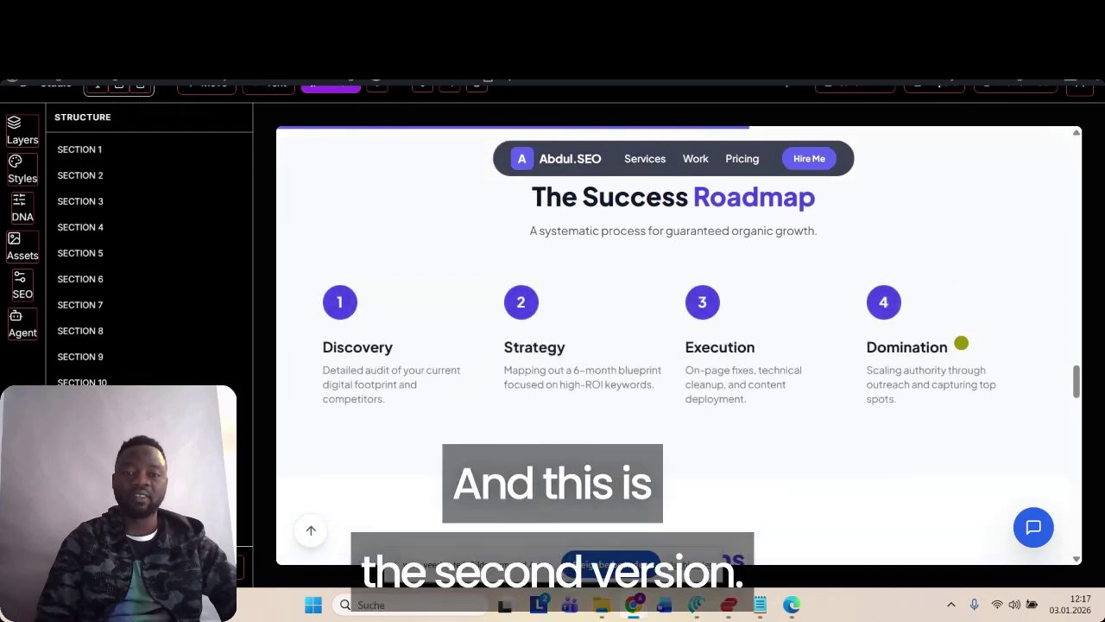
- Examine the new site's client testimonials, investment plans, FAQ, contact section and footer
{"action": "scroll", "coordinate": [887, 338], "scroll_direction": "down", "scroll_amount": 1}
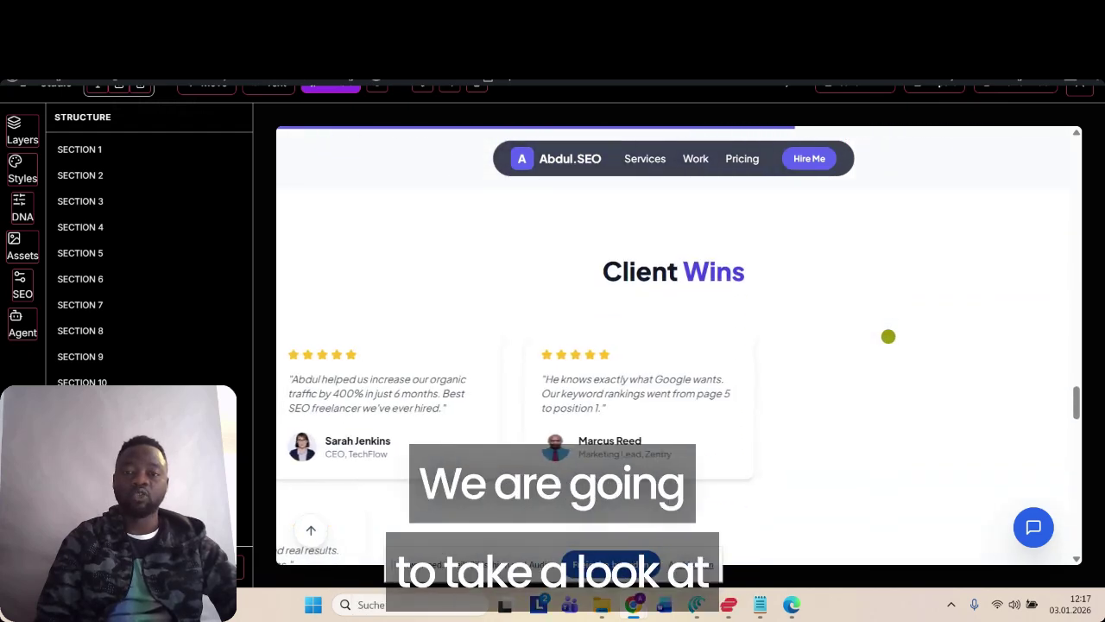
{"action": "scroll", "coordinate": [888, 336], "scroll_direction": "down", "scroll_amount": 5}
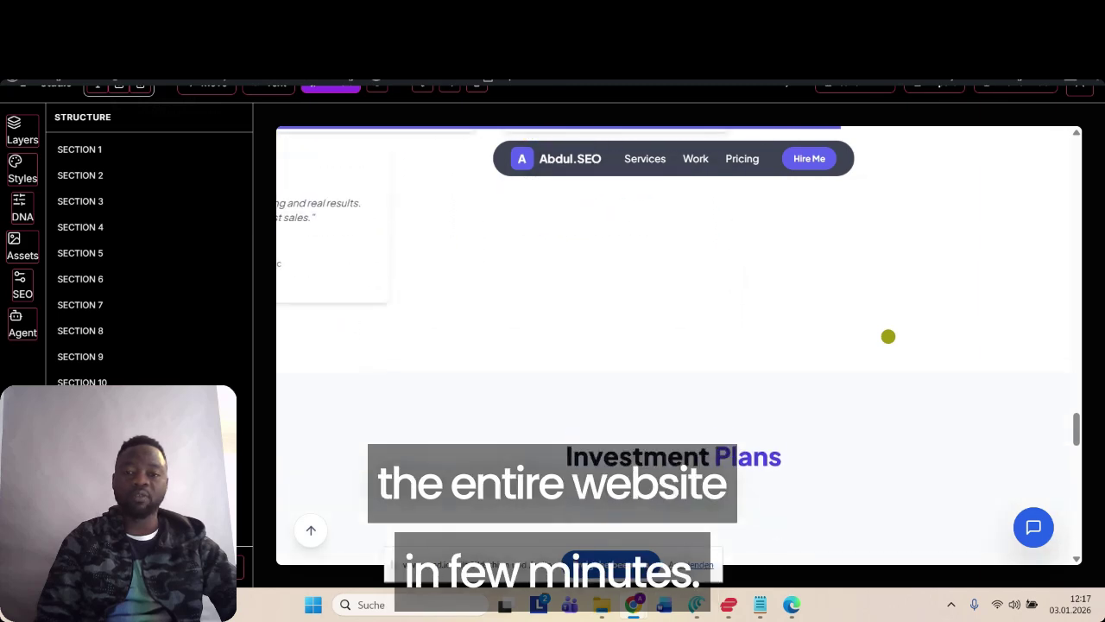
{"action": "scroll", "coordinate": [887, 336], "scroll_direction": "down", "scroll_amount": 4}
{"action": "scroll", "coordinate": [887, 333], "scroll_direction": "up", "scroll_amount": 1}
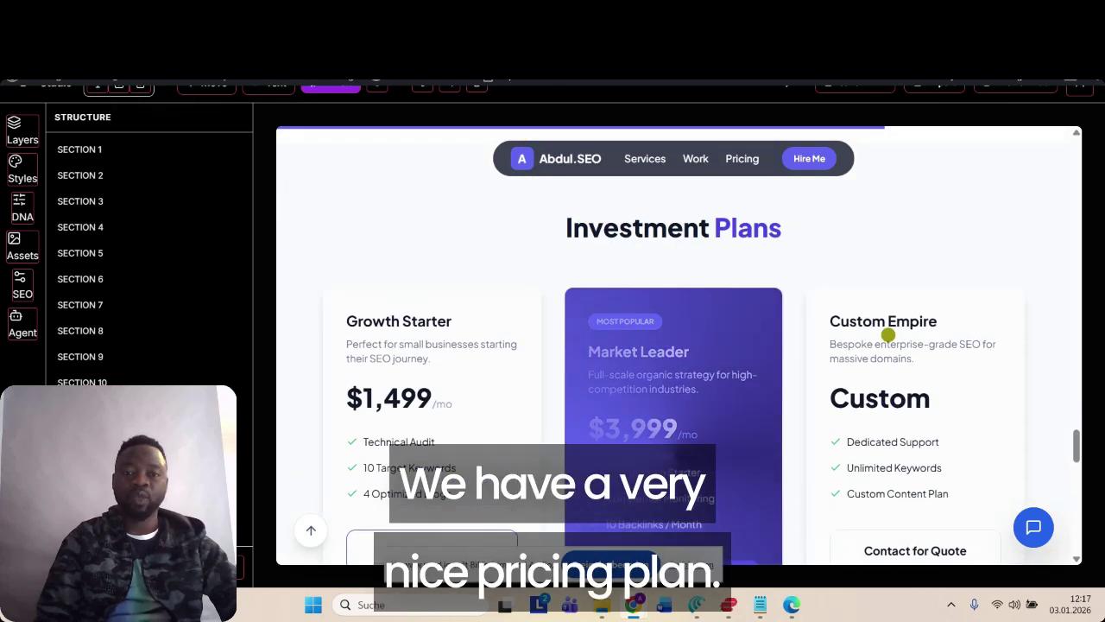
{"action": "scroll", "coordinate": [856, 296], "scroll_direction": "down", "scroll_amount": 5}
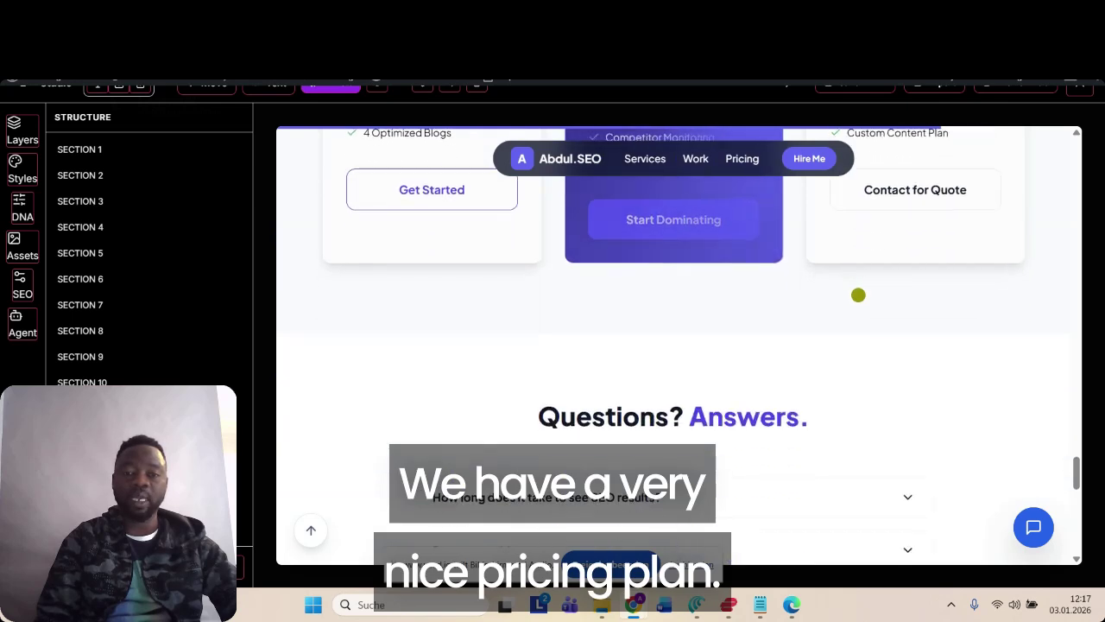
{"action": "scroll", "coordinate": [858, 294], "scroll_direction": "down", "scroll_amount": 10}
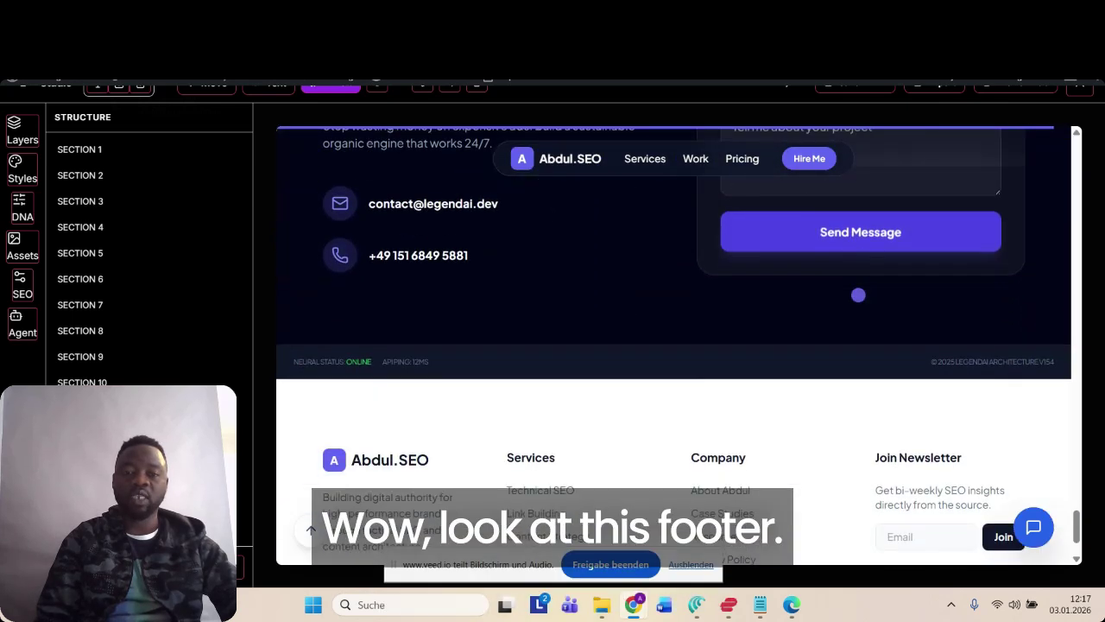
{"action": "scroll", "coordinate": [859, 295], "scroll_direction": "down", "scroll_amount": 2}
{"action": "scroll", "coordinate": [858, 295], "scroll_direction": "up", "scroll_amount": 5}
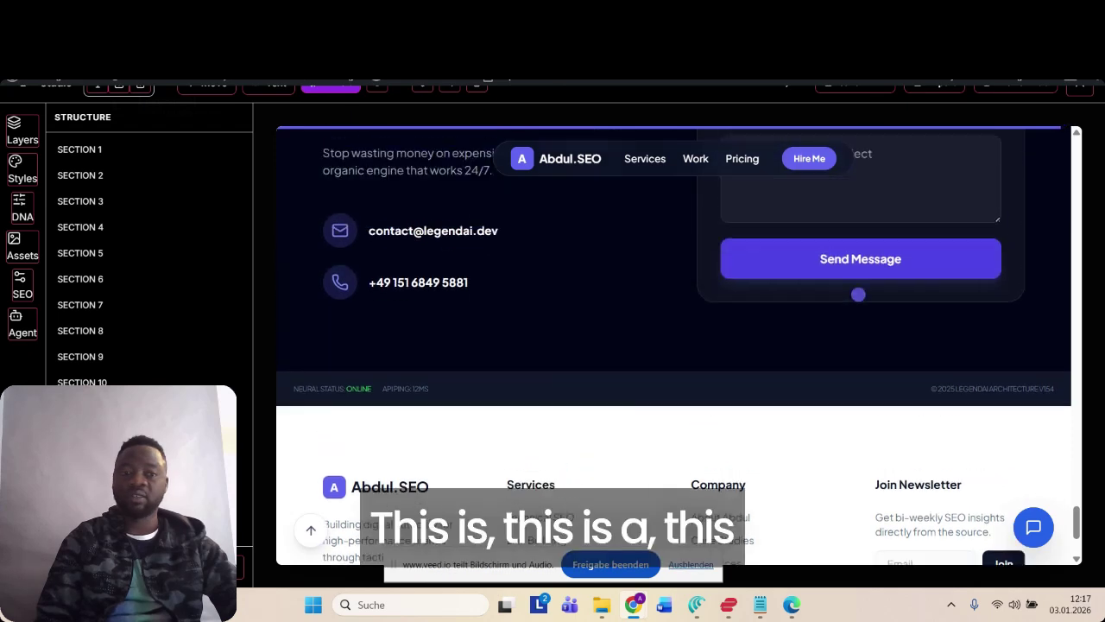
{"action": "scroll", "coordinate": [785, 324], "scroll_direction": "down", "scroll_amount": 4}
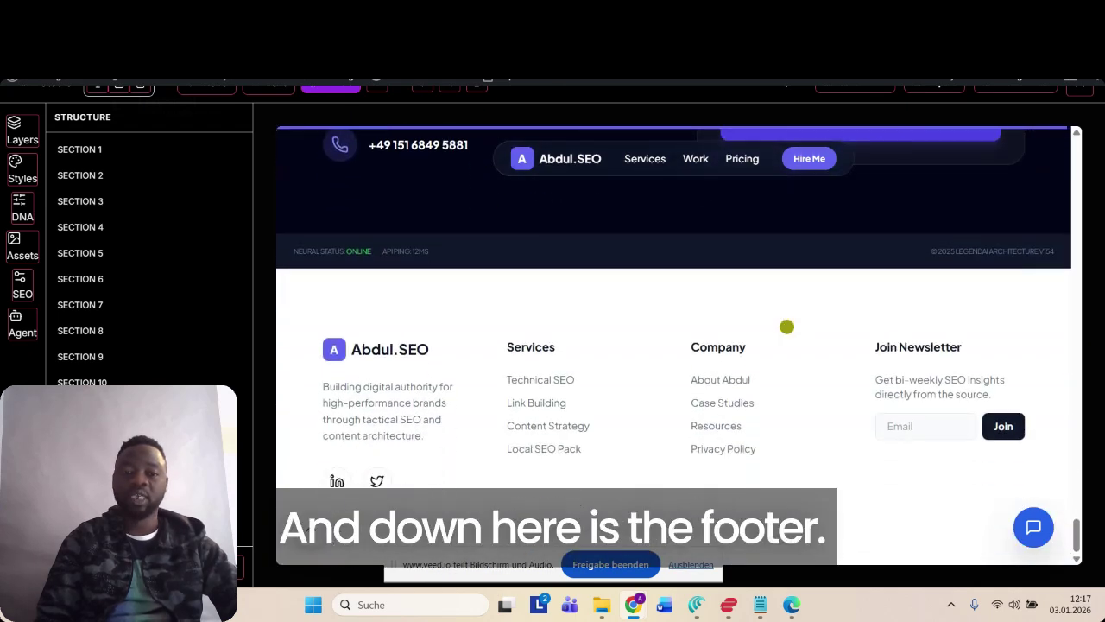
- Open the full-page preview of the new site and inspect the company logo strip below the hero
{"action": "left_click", "coordinate": [1016, 91]}
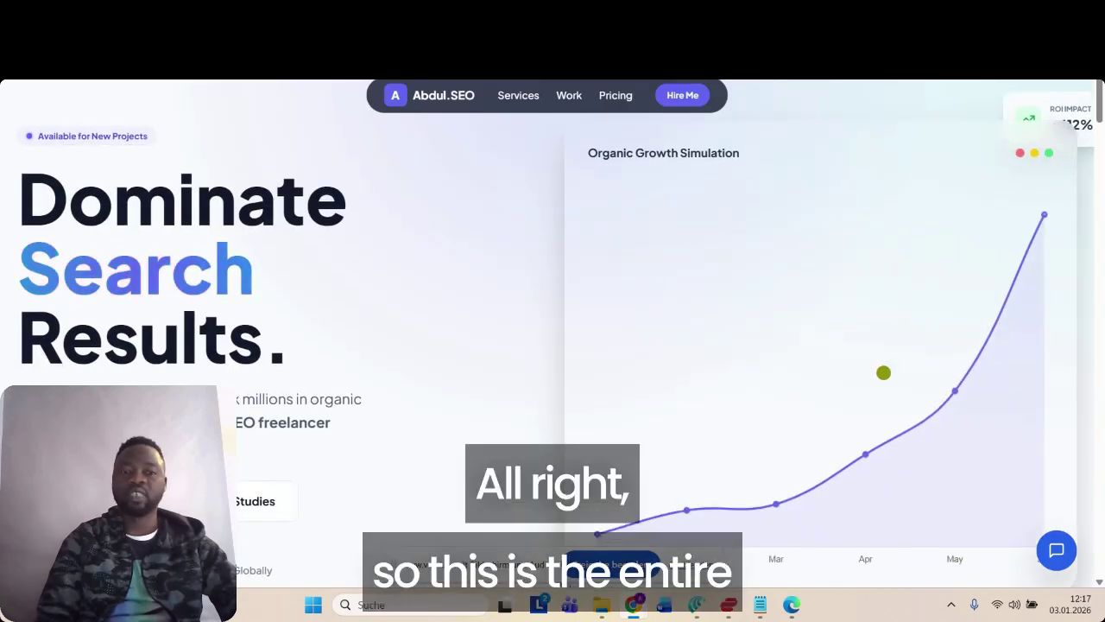
{"action": "scroll", "coordinate": [946, 377], "scroll_direction": "down", "scroll_amount": 6}
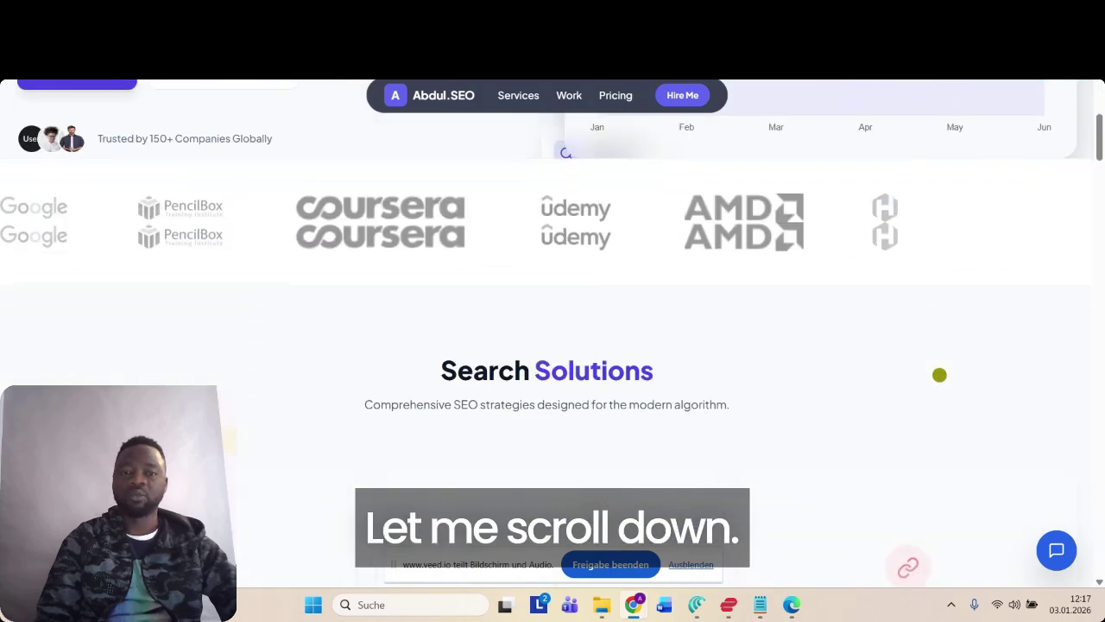
{"action": "scroll", "coordinate": [929, 372], "scroll_direction": "up", "scroll_amount": 2}
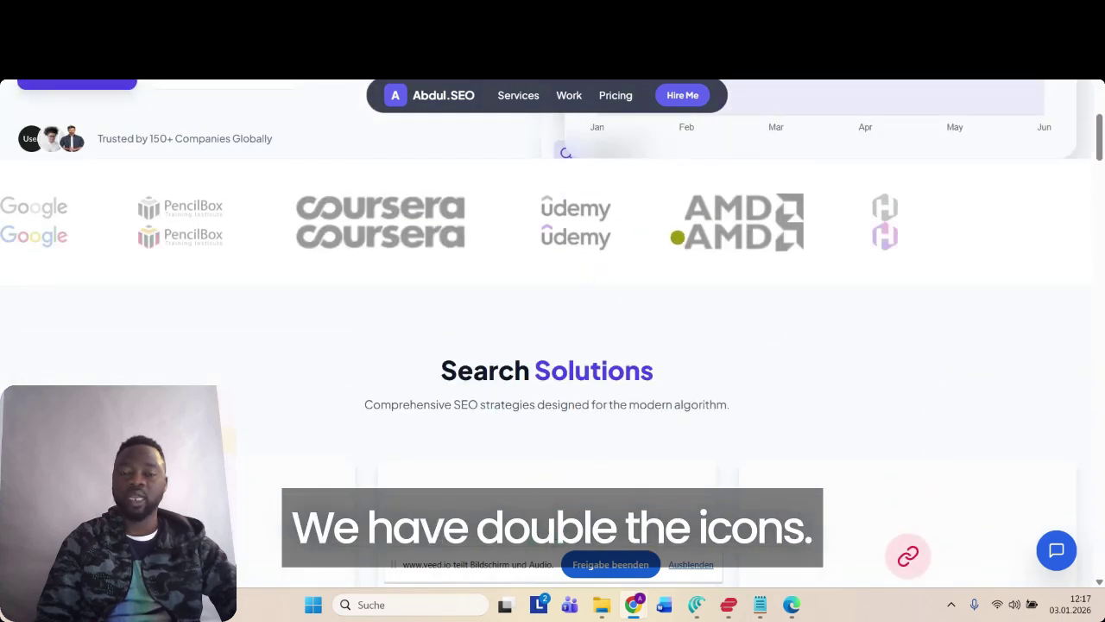
{"action": "scroll", "coordinate": [854, 284], "scroll_direction": "down", "scroll_amount": 6}
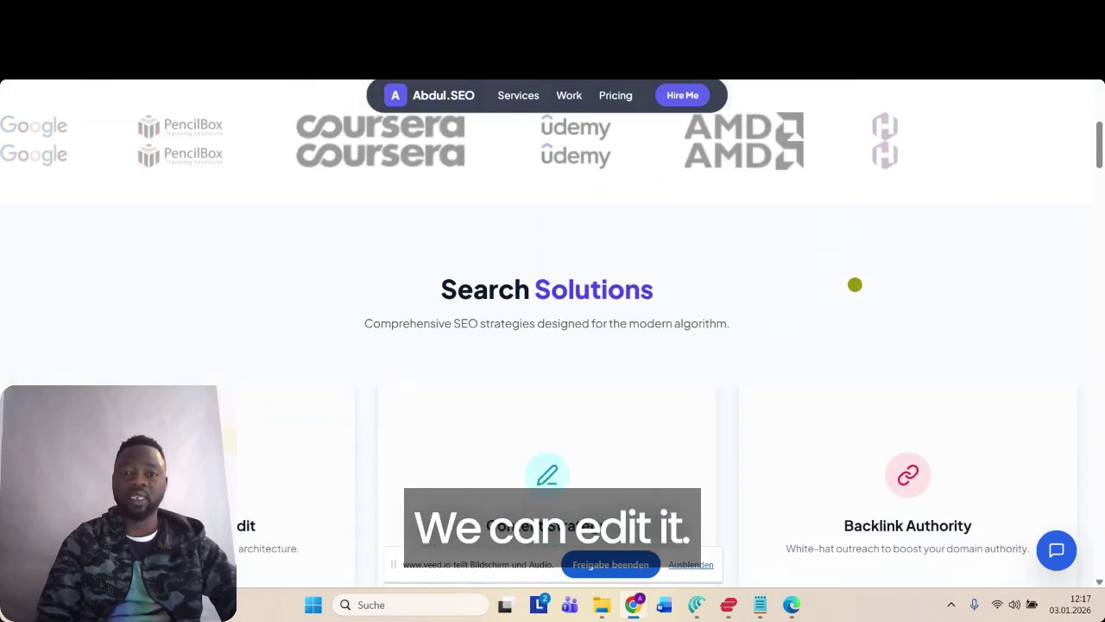
- Examine the full-page preview's flippable service cards, track record, SEO revenue calculator, freelancer profile and success roadmap sections
{"action": "scroll", "coordinate": [854, 284], "scroll_direction": "down", "scroll_amount": 1}
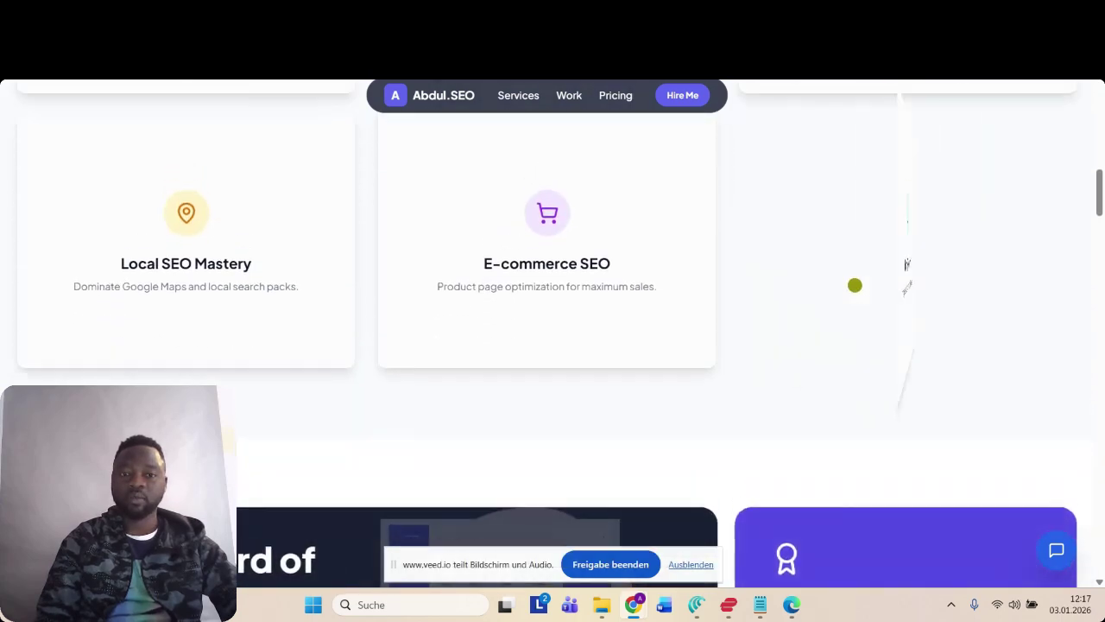
{"action": "scroll", "coordinate": [854, 259], "scroll_direction": "up", "scroll_amount": 2}
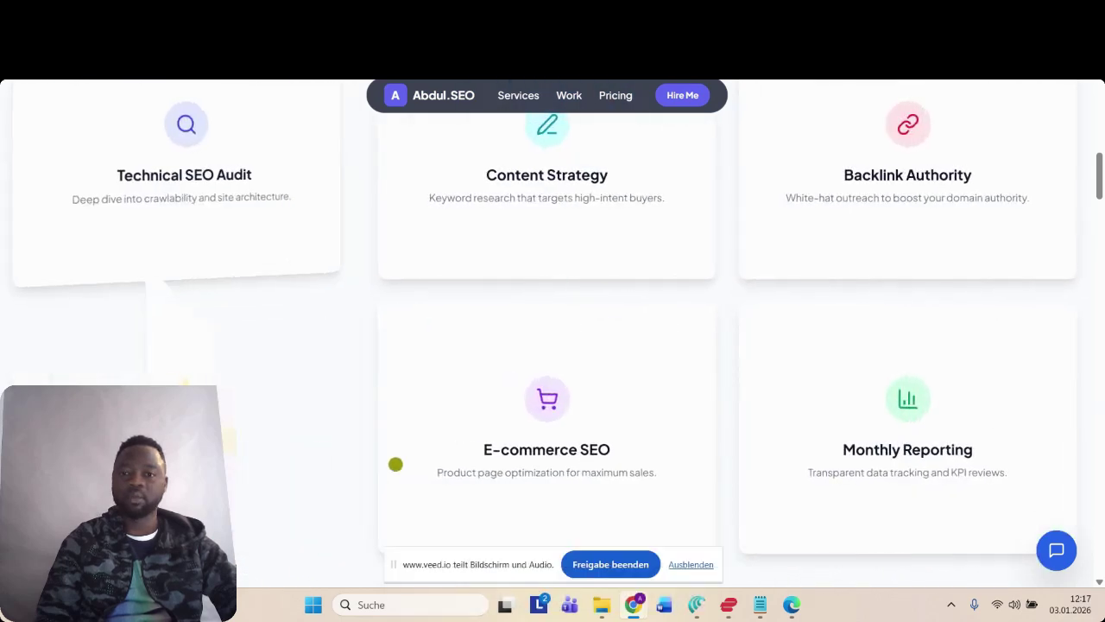
{"action": "scroll", "coordinate": [901, 405], "scroll_direction": "down", "scroll_amount": 4}
{"action": "scroll", "coordinate": [902, 405], "scroll_direction": "down", "scroll_amount": 2}
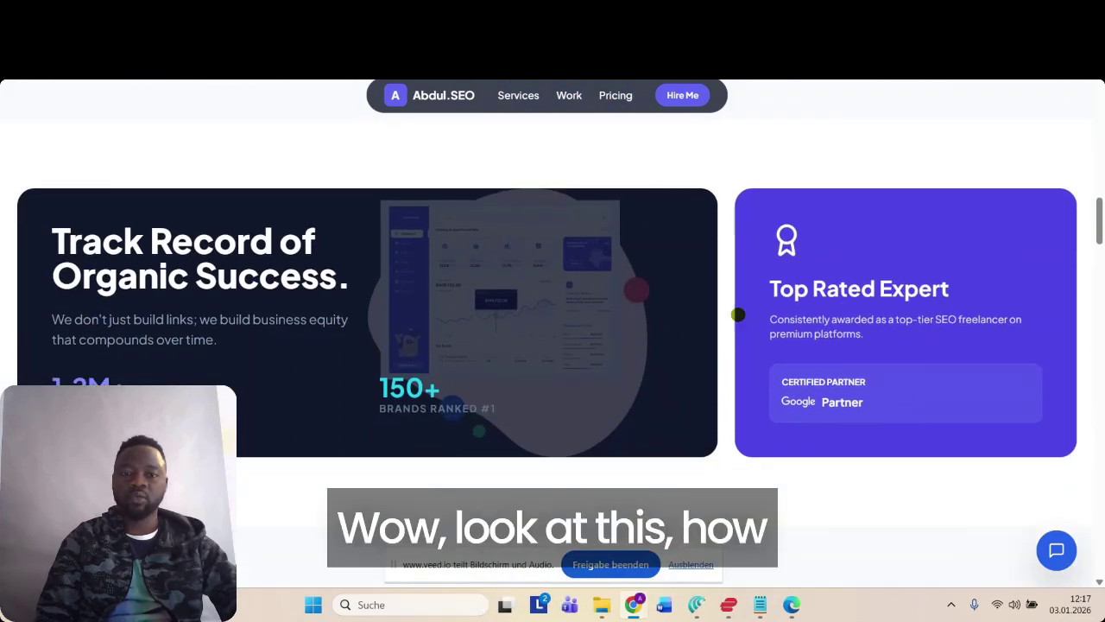
{"action": "scroll", "coordinate": [894, 328], "scroll_direction": "down", "scroll_amount": 8}
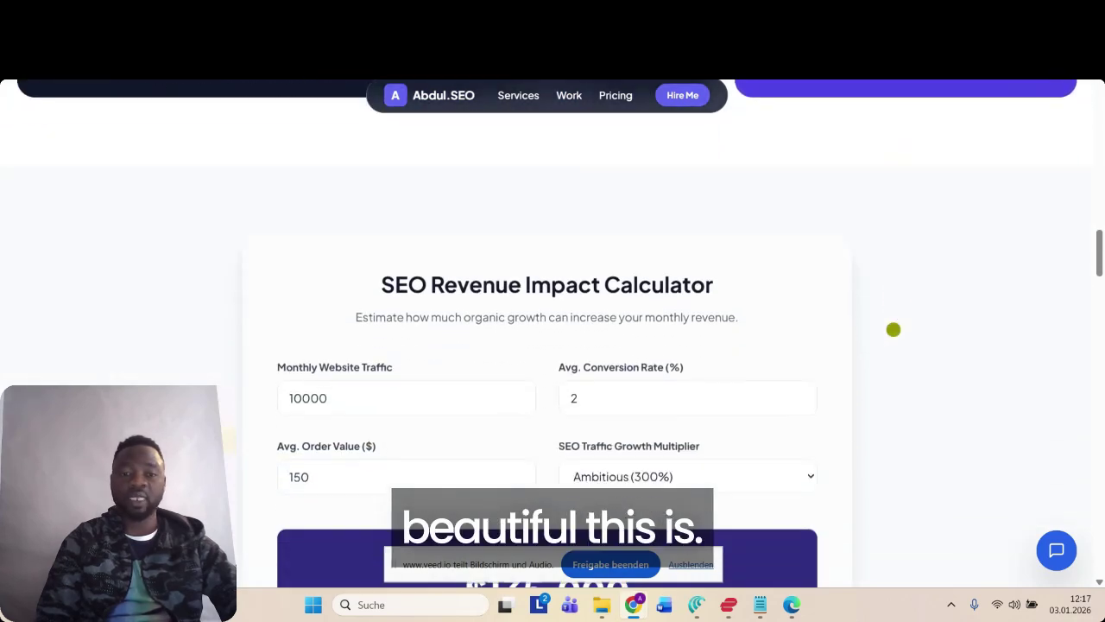
{"action": "scroll", "coordinate": [894, 329], "scroll_direction": "down", "scroll_amount": 5}
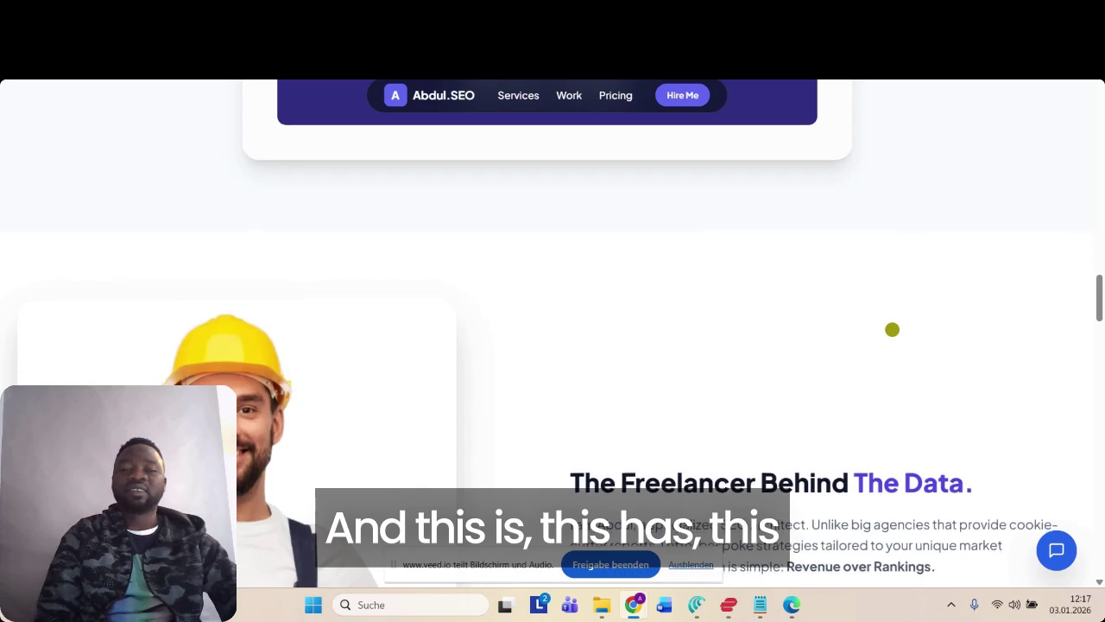
{"action": "scroll", "coordinate": [893, 328], "scroll_direction": "down", "scroll_amount": 6}
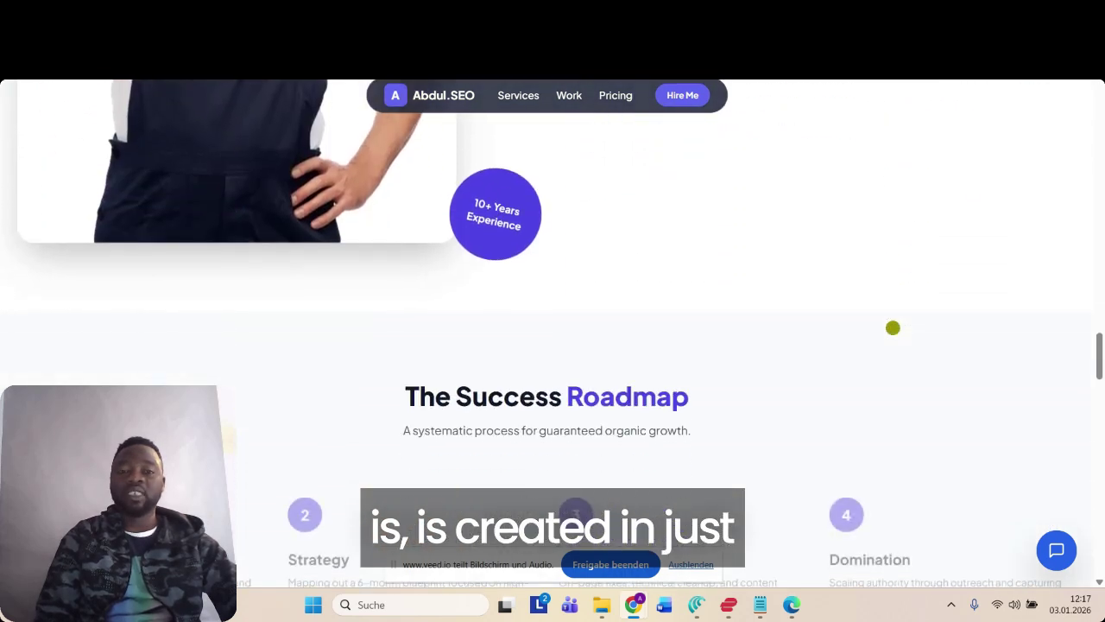
{"action": "scroll", "coordinate": [892, 328], "scroll_direction": "up", "scroll_amount": 2}
{"action": "scroll", "coordinate": [892, 324], "scroll_direction": "down", "scroll_amount": 4}
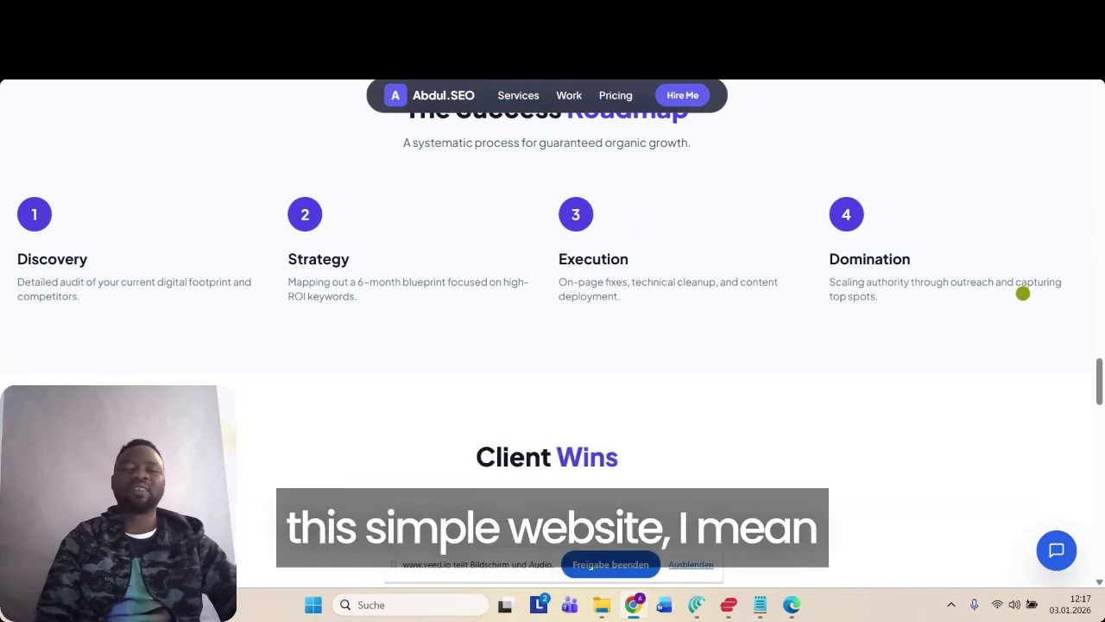
- Examine the full-page preview's client wins, pricing plans, questions and answers, contact form and footer
{"action": "scroll", "coordinate": [932, 307], "scroll_direction": "down", "scroll_amount": 3}
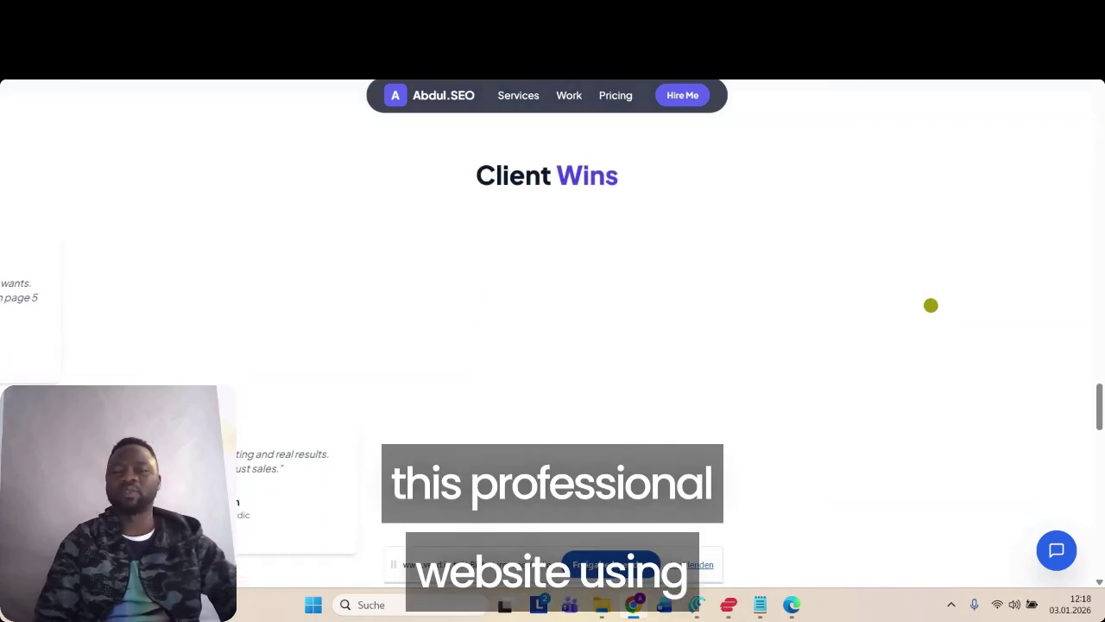
{"action": "scroll", "coordinate": [927, 299], "scroll_direction": "down", "scroll_amount": 5}
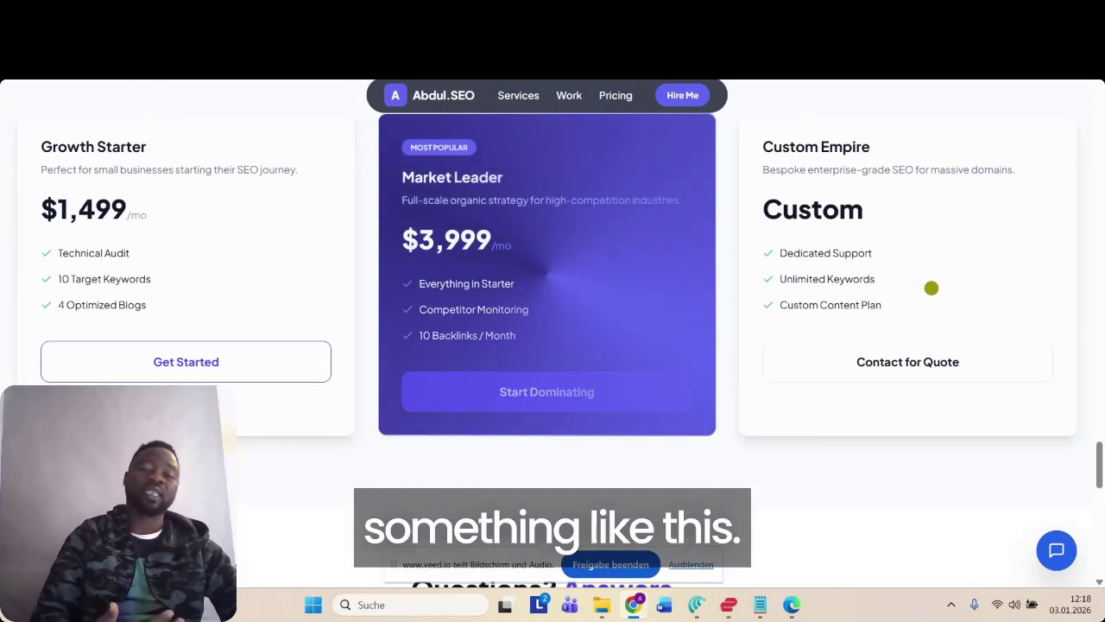
{"action": "scroll", "coordinate": [930, 289], "scroll_direction": "down", "scroll_amount": 1}
{"action": "scroll", "coordinate": [931, 289], "scroll_direction": "up", "scroll_amount": 3}
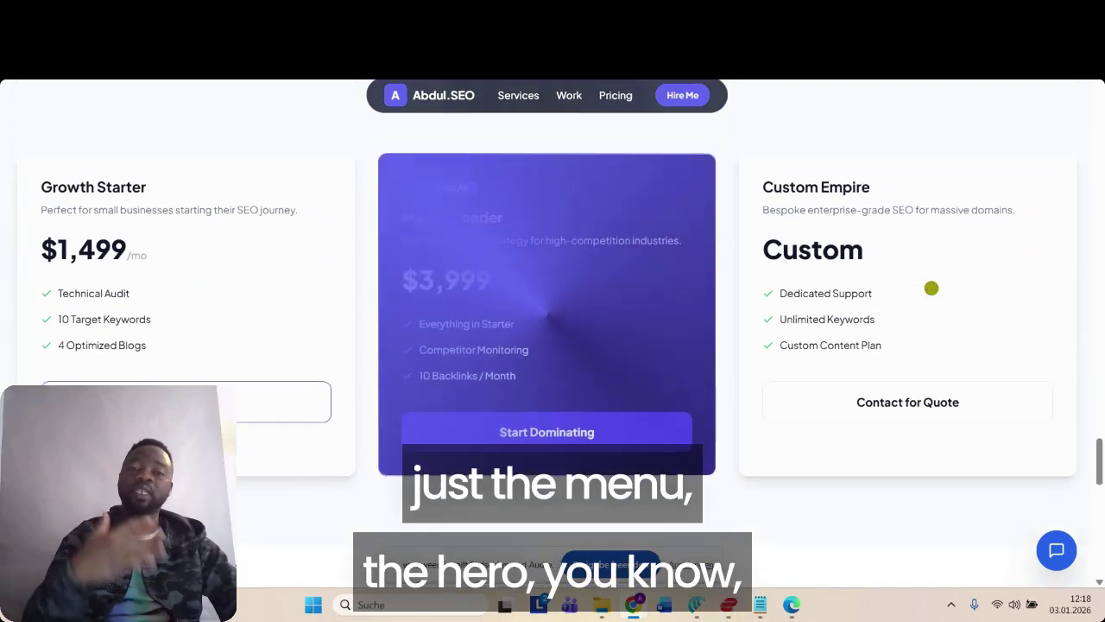
{"action": "scroll", "coordinate": [931, 288], "scroll_direction": "down", "scroll_amount": 2}
{"action": "scroll", "coordinate": [931, 287], "scroll_direction": "down", "scroll_amount": 8}
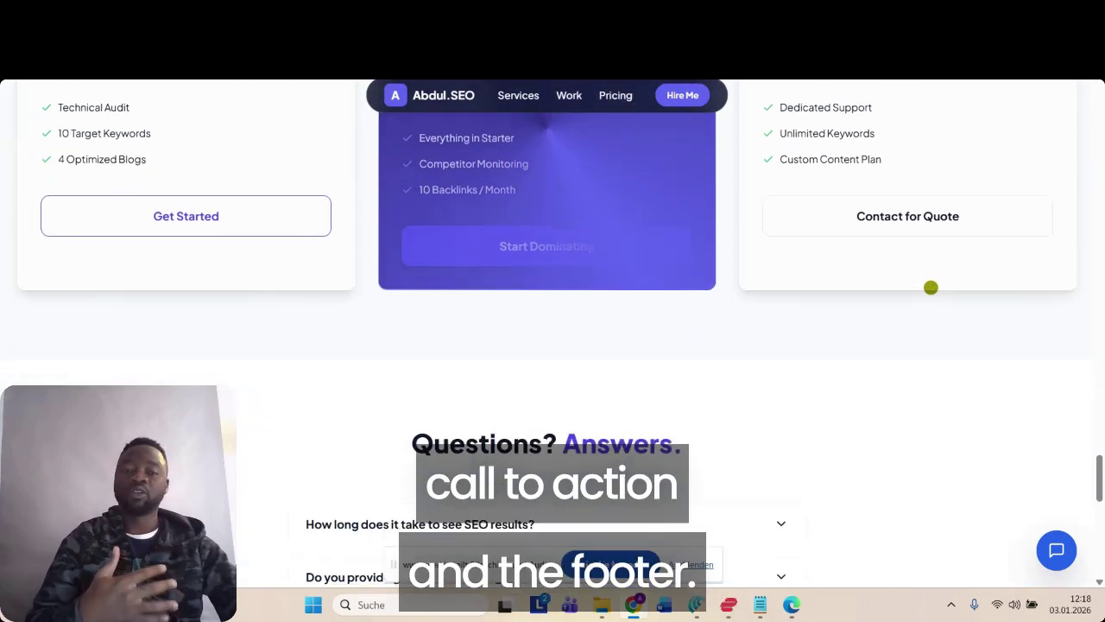
{"action": "scroll", "coordinate": [930, 287], "scroll_direction": "down", "scroll_amount": 4}
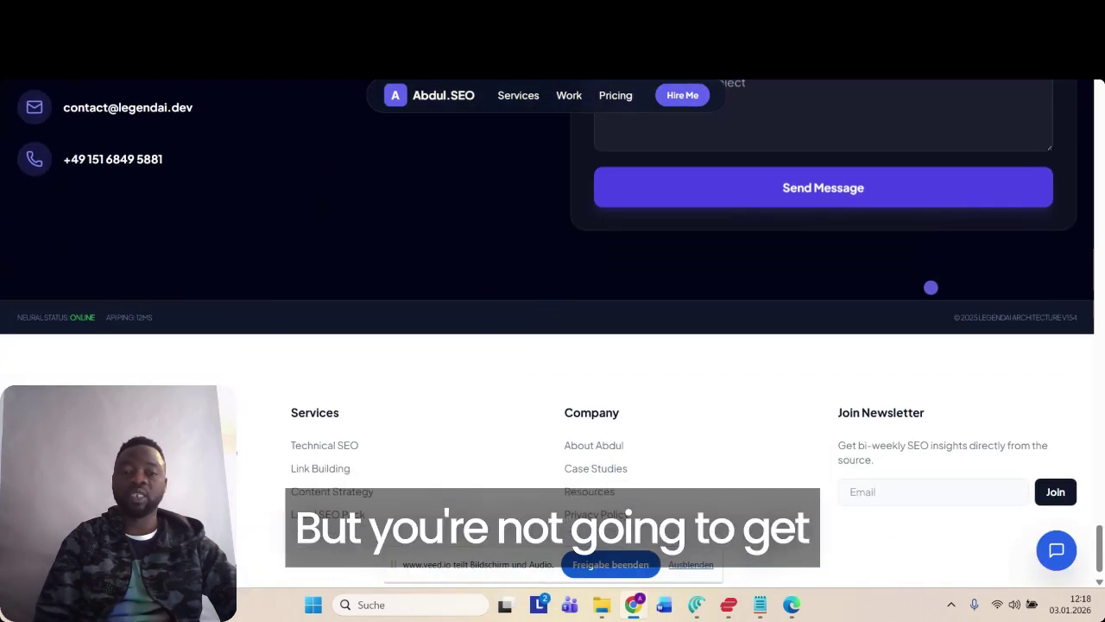
{"action": "scroll", "coordinate": [931, 287], "scroll_direction": "up", "scroll_amount": 3}
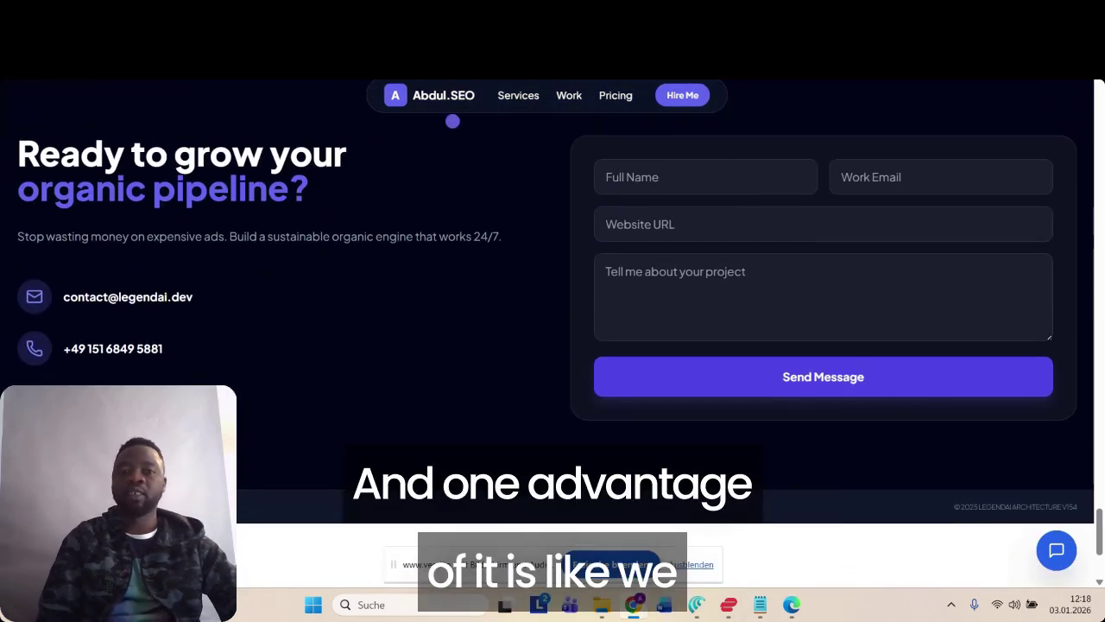
- Return to the studio editor and list the site's image assets, with the hero's avatar row in view
{"action": "left_click", "coordinate": [518, 12]}
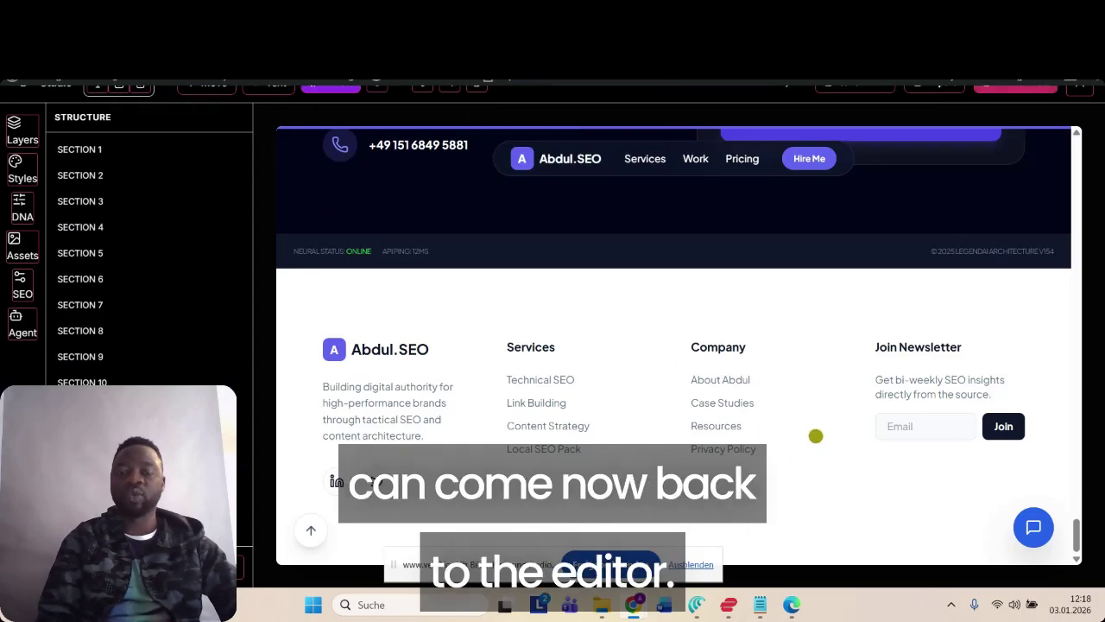
{"action": "scroll", "coordinate": [829, 363], "scroll_direction": "up", "scroll_amount": 15}
{"action": "scroll", "coordinate": [827, 320], "scroll_direction": "up", "scroll_amount": 12}
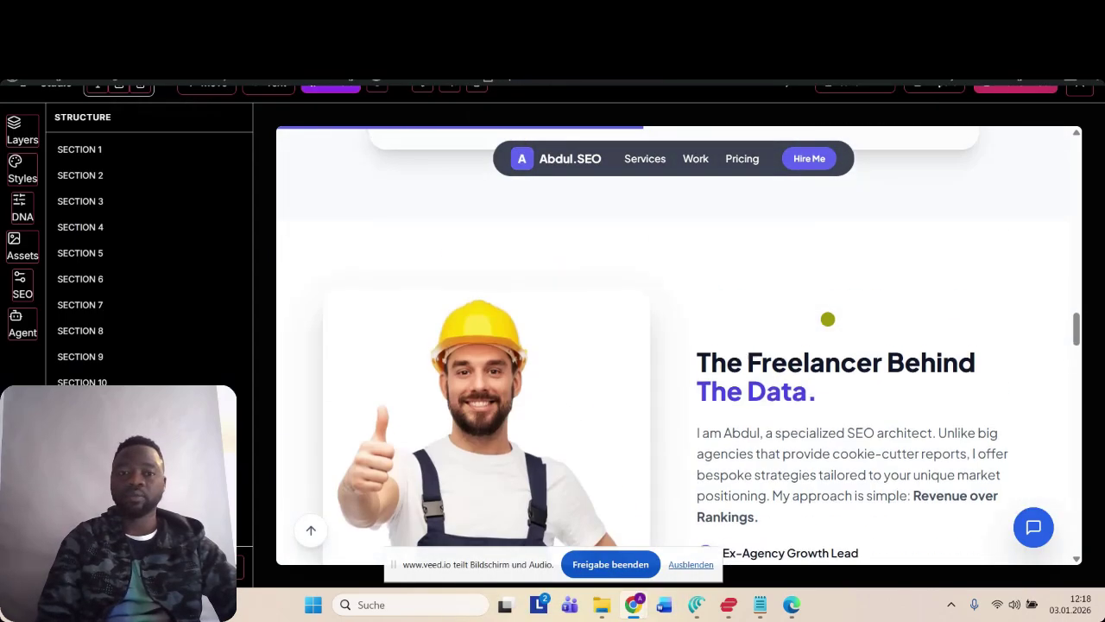
{"action": "scroll", "coordinate": [827, 318], "scroll_direction": "up", "scroll_amount": 5}
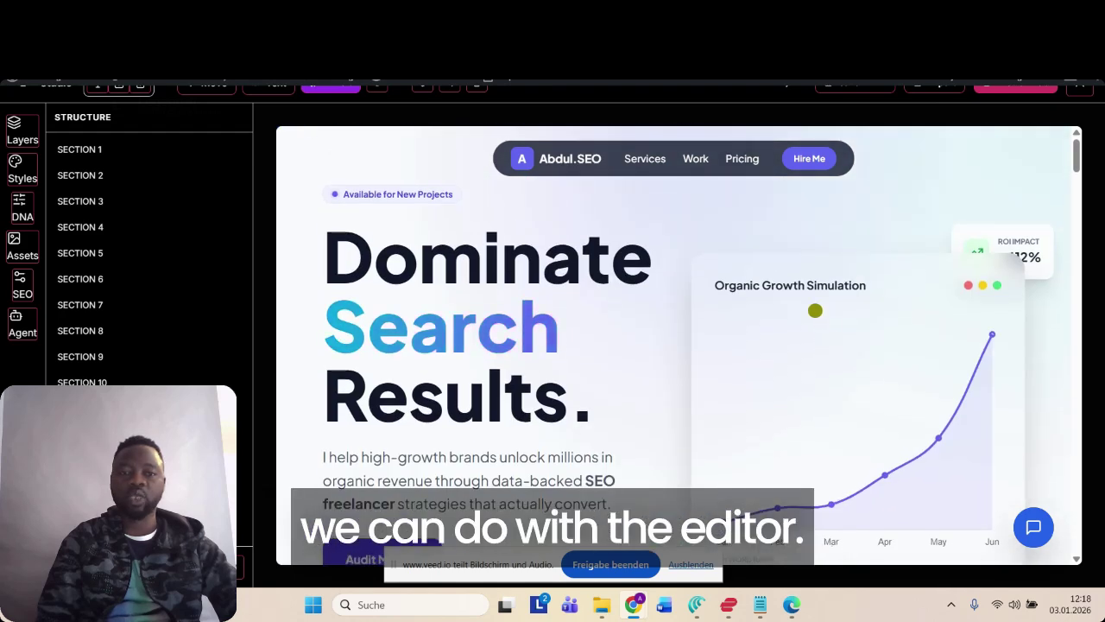
{"action": "left_click", "coordinate": [23, 249]}
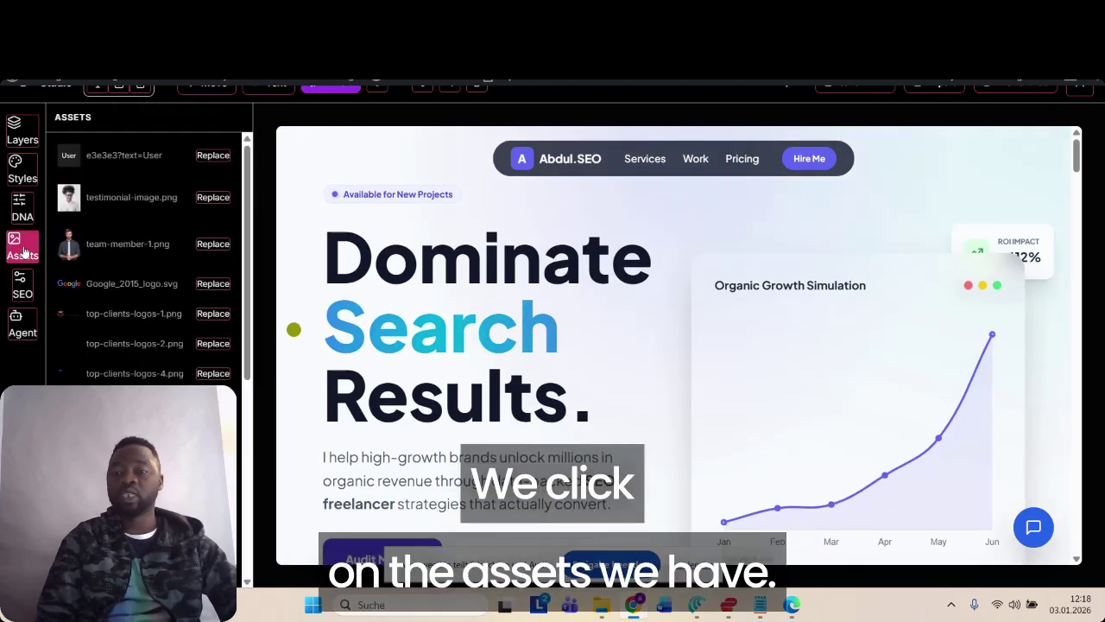
{"action": "scroll", "coordinate": [501, 391], "scroll_direction": "down", "scroll_amount": 3}
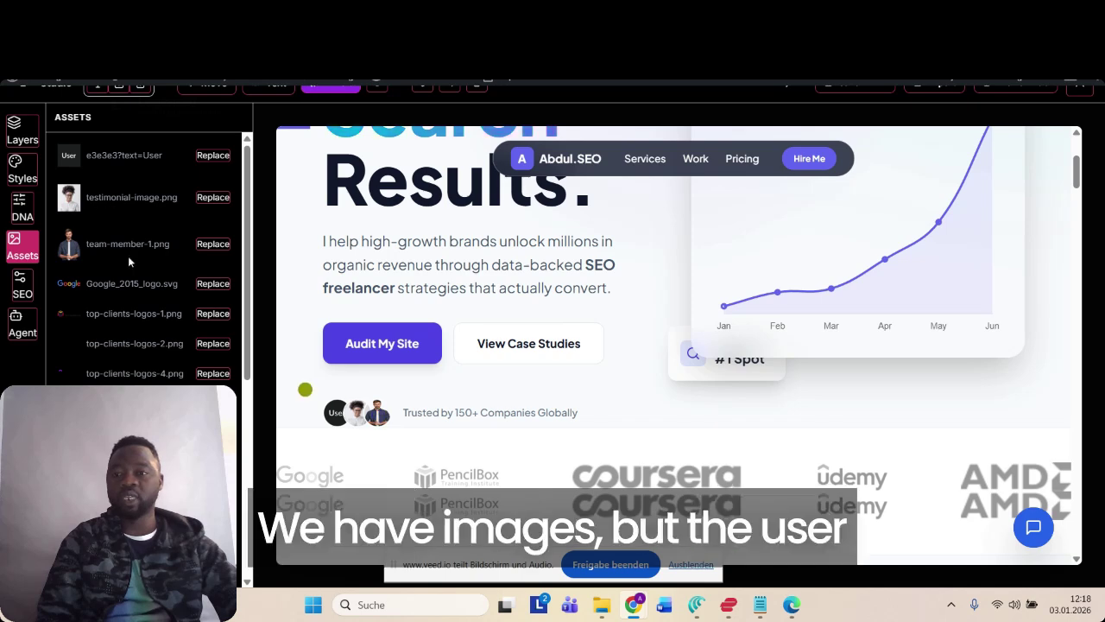
- Replace the placeholder "User" avatar image in the hero with the uploaded file abdul.jpg
{"action": "left_click", "coordinate": [207, 157]}
{"action": "left_click", "coordinate": [627, 246]}
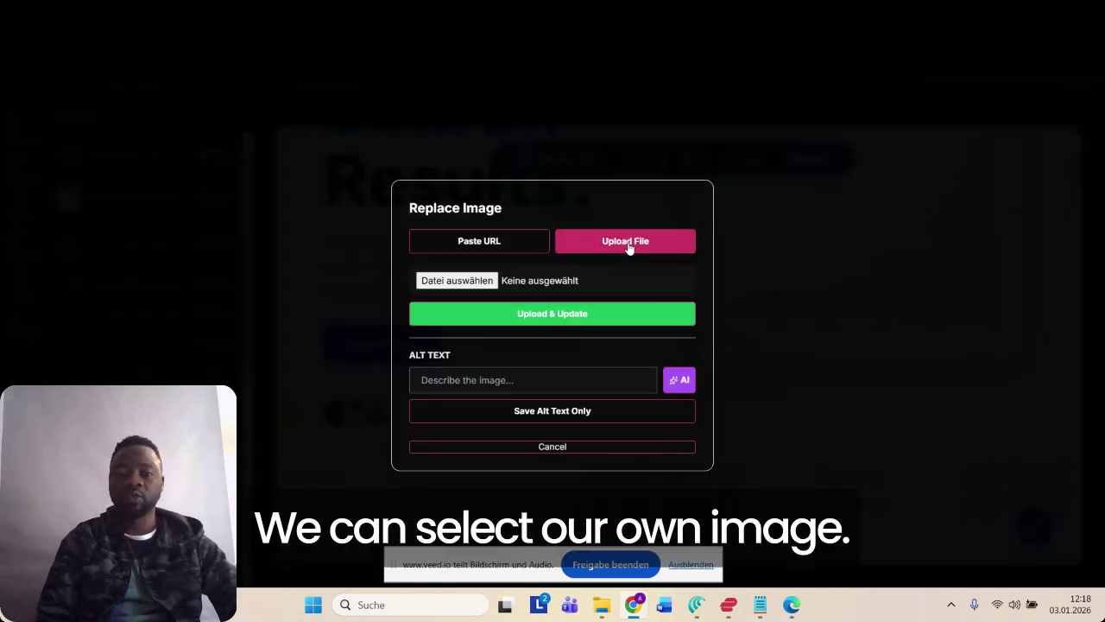
{"action": "left_click", "coordinate": [473, 287]}
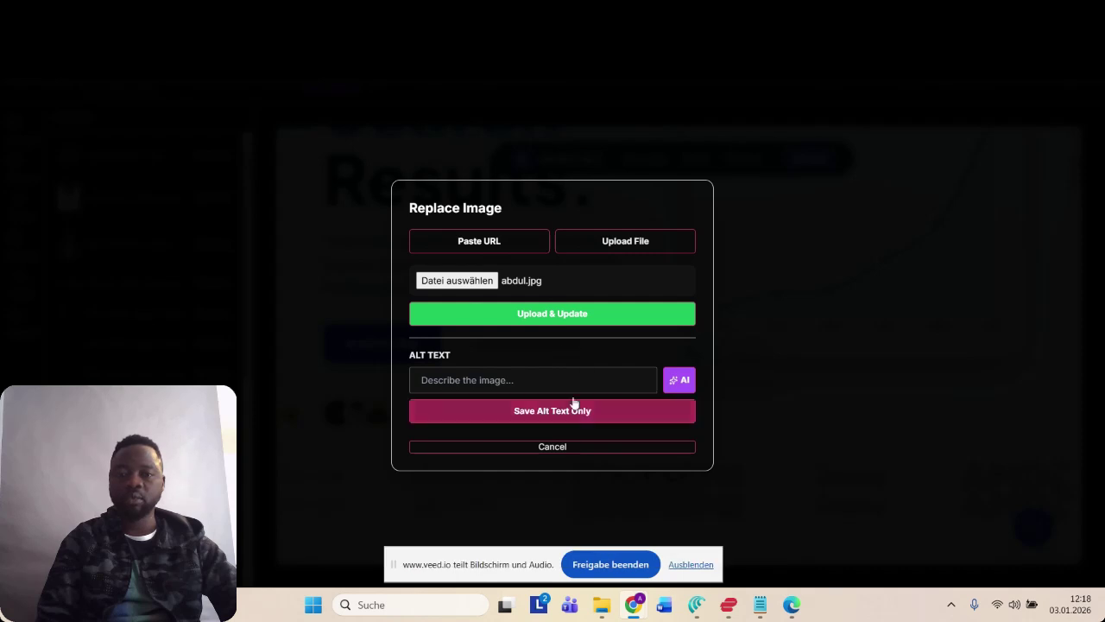
{"action": "left_click", "coordinate": [573, 315]}
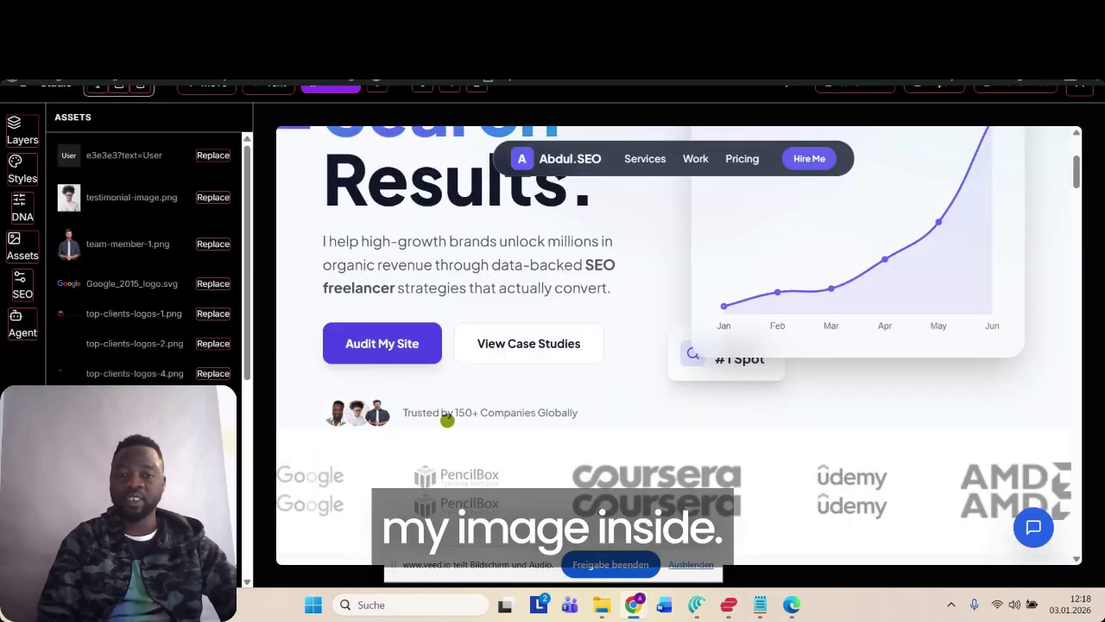
- Set the background on the back of the Technical SEO Audit card to red (RGB 208, 88, 88)
{"action": "scroll", "coordinate": [668, 383], "scroll_direction": "down", "scroll_amount": 7}
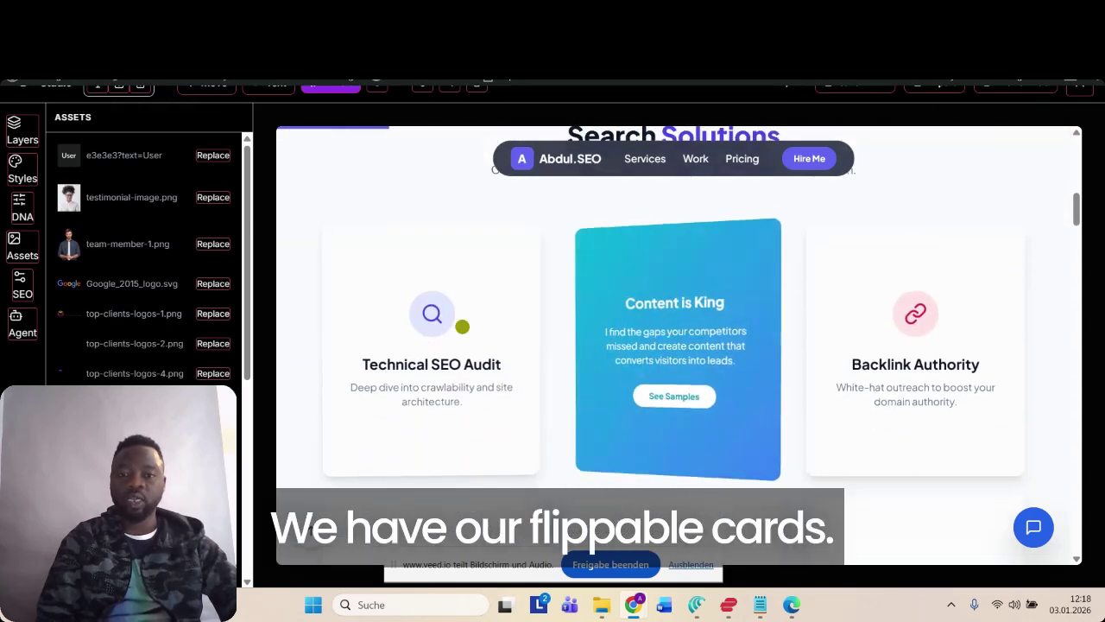
{"action": "left_click", "coordinate": [441, 260]}
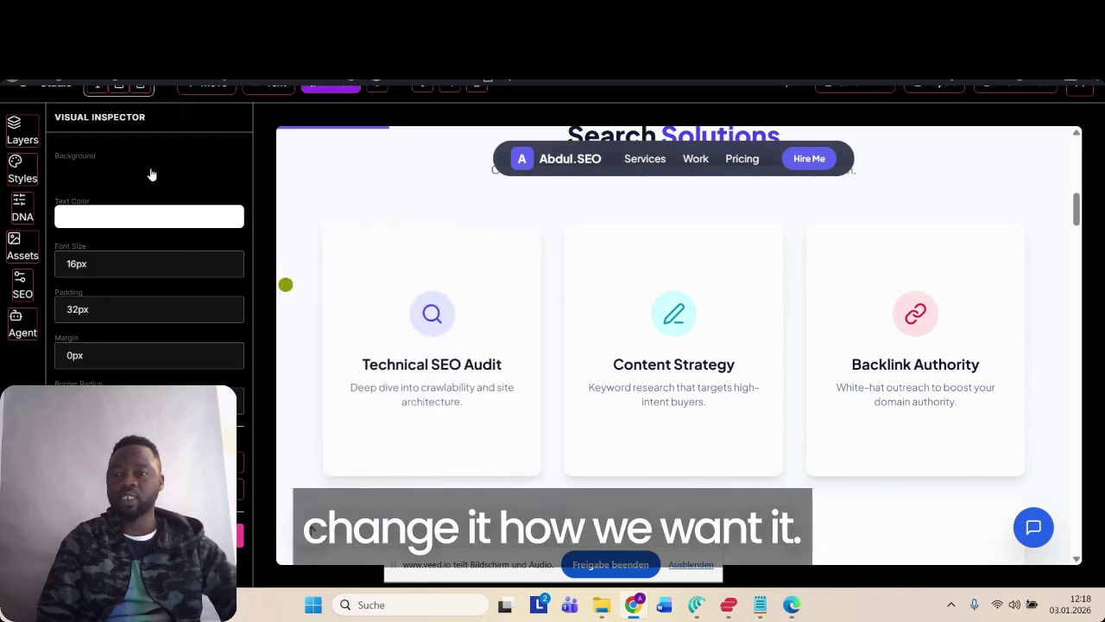
{"action": "left_click", "coordinate": [150, 172]}
{"action": "left_click", "coordinate": [152, 202]}
{"action": "mouse_move", "coordinate": [404, 307]}
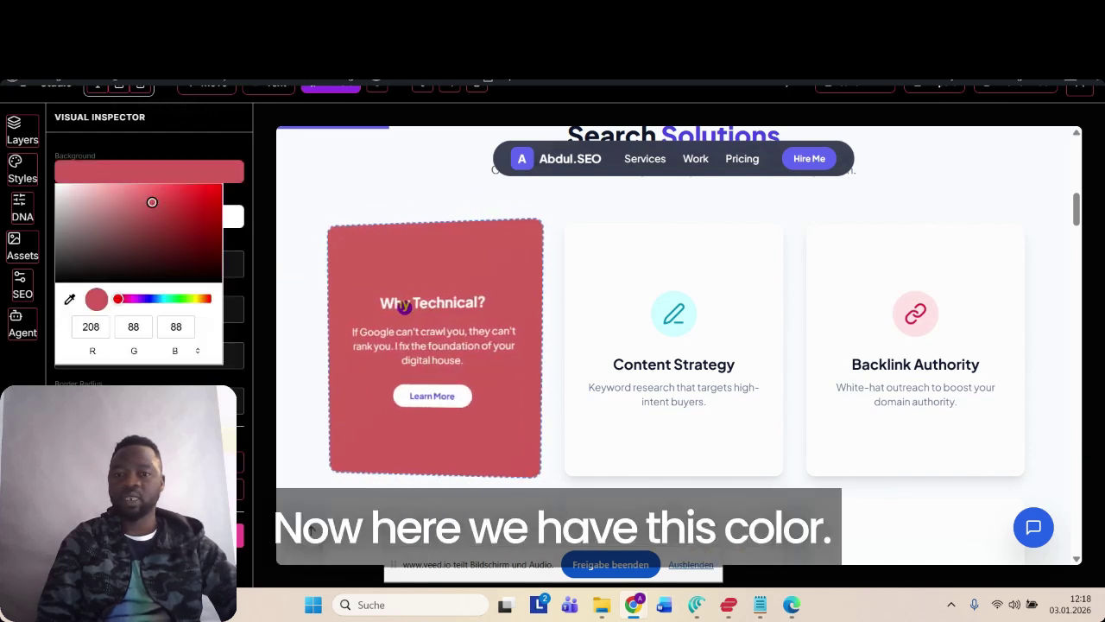
- Set the back of the Content Strategy card to green (RGB 26, 203, 103) and of the Backlink Authority card to black (RGB 14, 11, 11)
{"action": "left_click", "coordinate": [652, 254]}
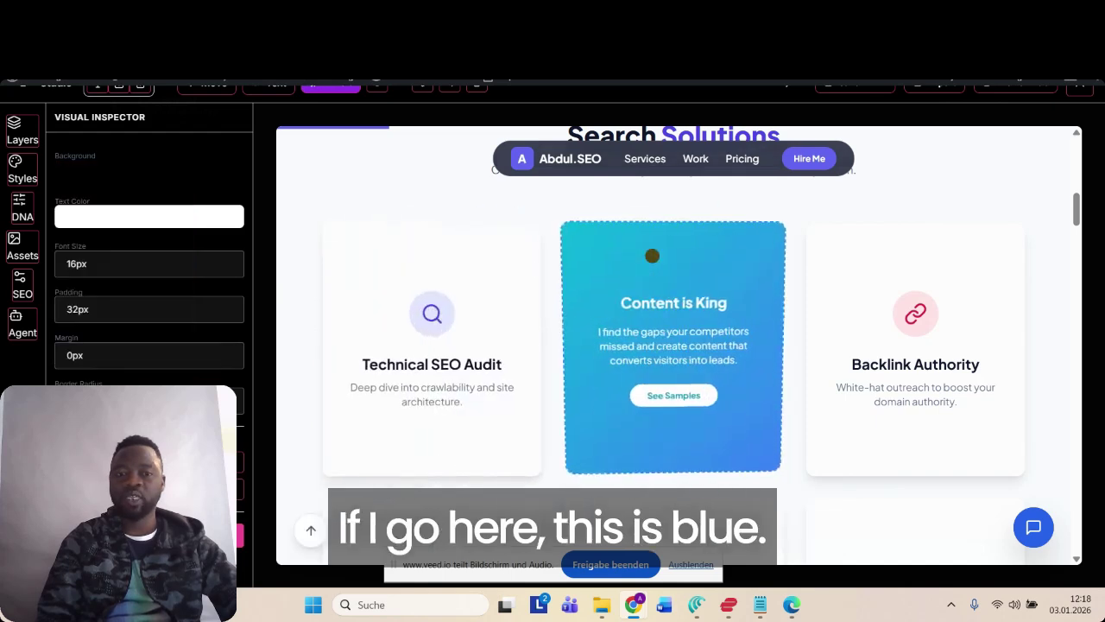
{"action": "left_click", "coordinate": [125, 177]}
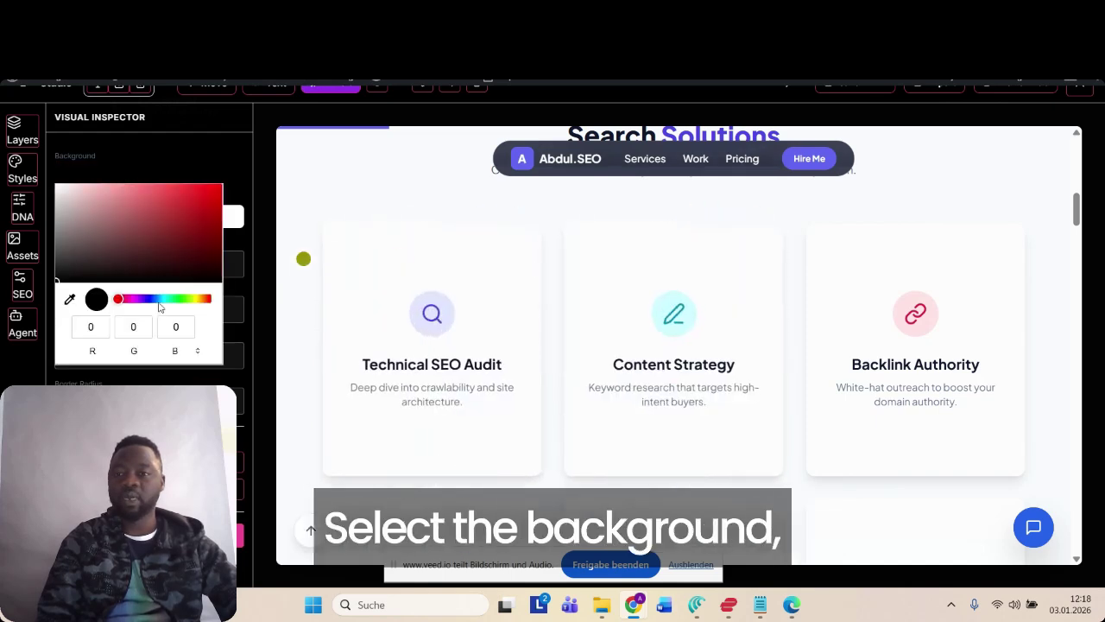
{"action": "left_click", "coordinate": [174, 300]}
{"action": "left_click", "coordinate": [583, 322]}
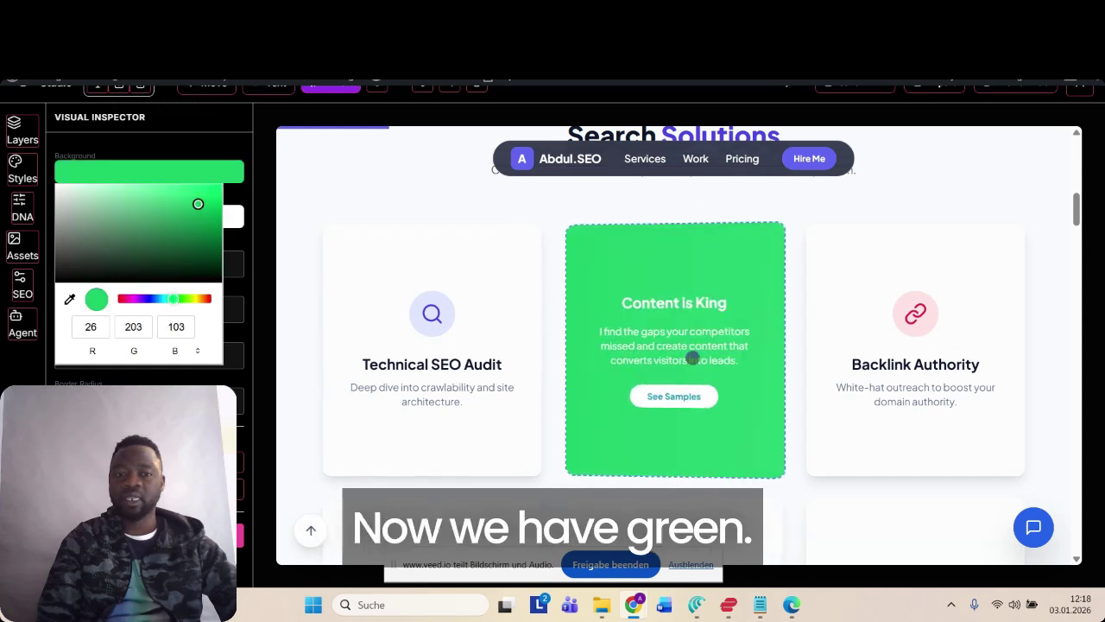
{"action": "left_click", "coordinate": [323, 234]}
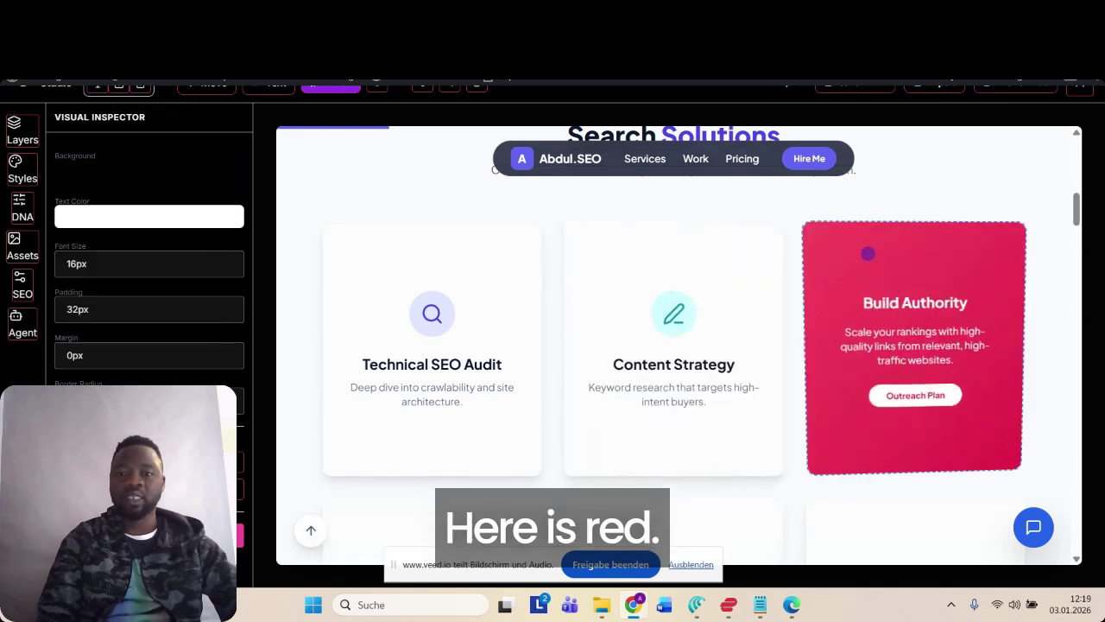
{"action": "left_click", "coordinate": [119, 184]}
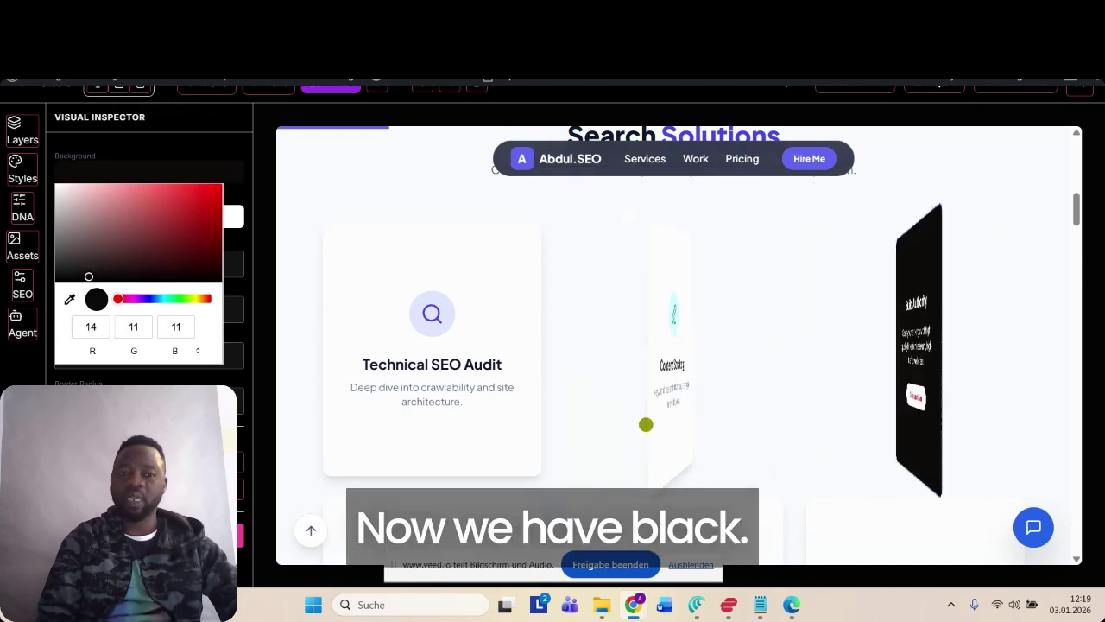
- Set the background on the back of the Local SEO Mastery card to blue (RGB 24, 36, 205)
{"action": "scroll", "coordinate": [439, 342], "scroll_direction": "down", "scroll_amount": 3}
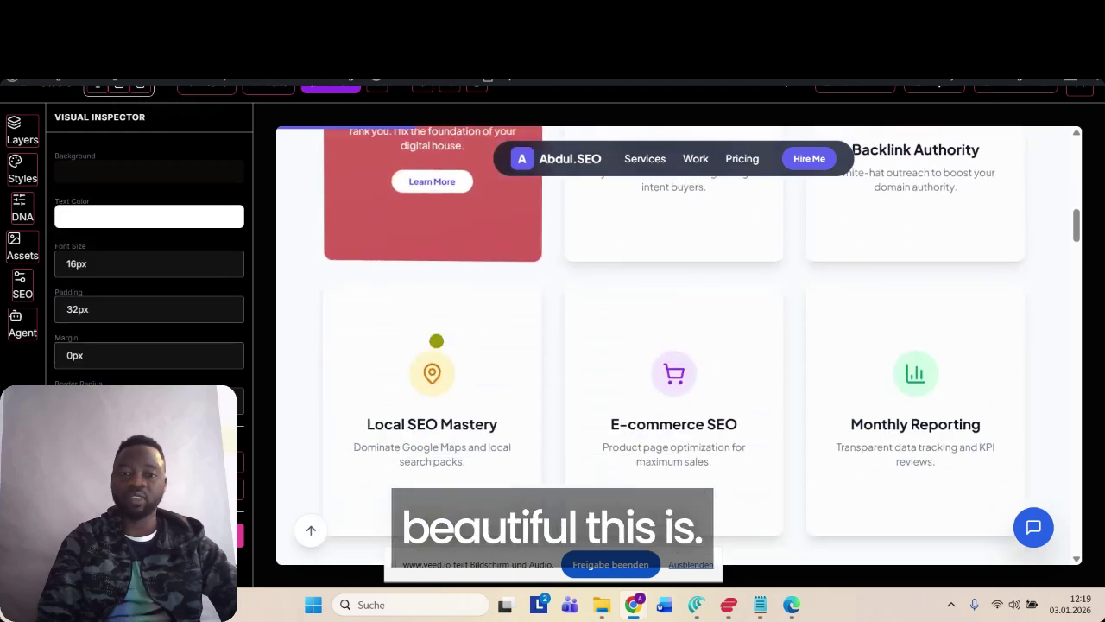
{"action": "scroll", "coordinate": [415, 303], "scroll_direction": "down", "scroll_amount": 1}
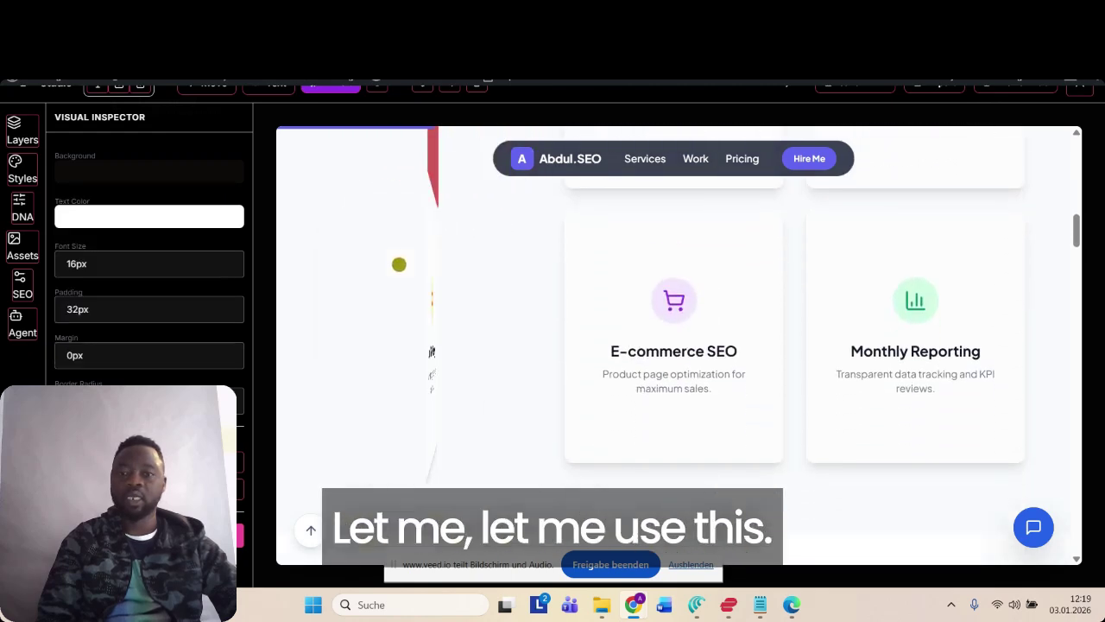
{"action": "left_click", "coordinate": [135, 217]}
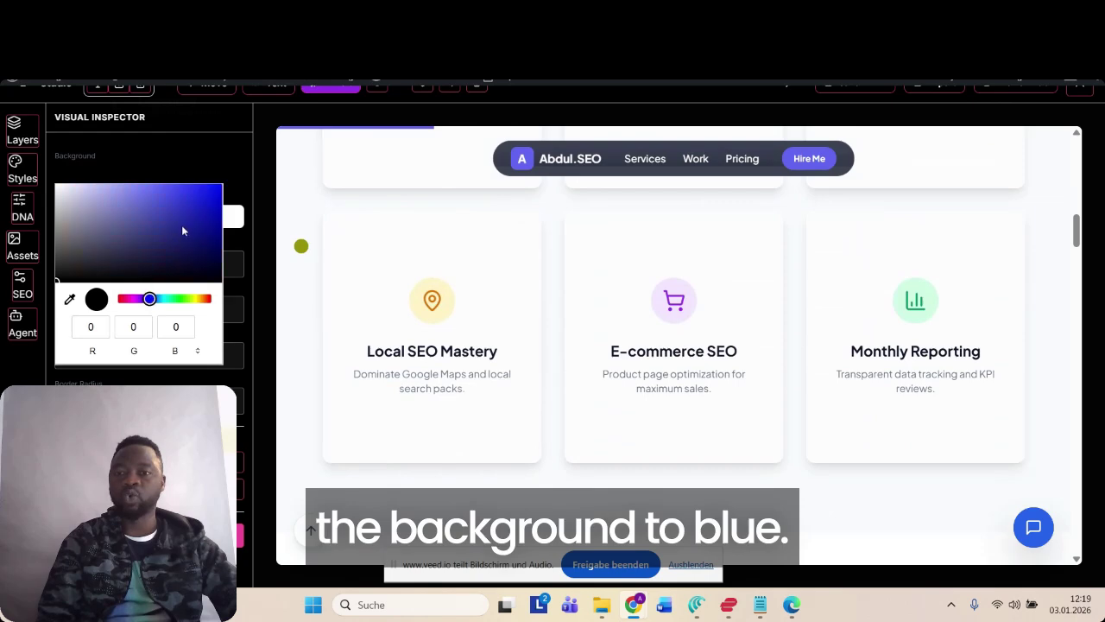
{"action": "left_click", "coordinate": [200, 202]}
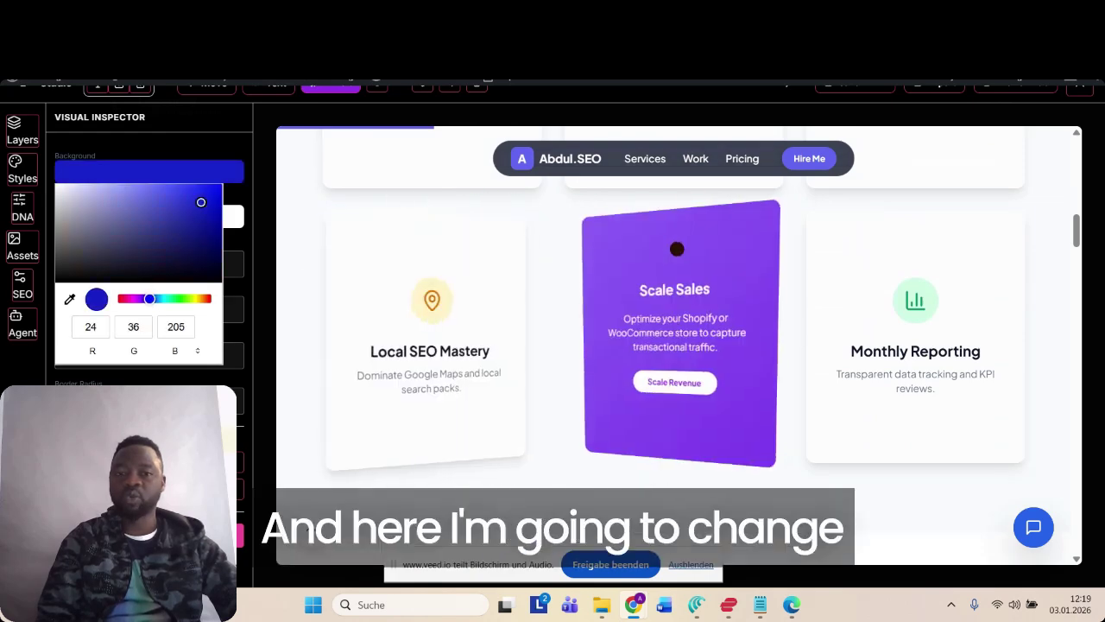
- Set the background on the back of the E-commerce SEO card to green (RGB 26, 224, 76)
{"action": "left_click", "coordinate": [217, 214]}
{"action": "left_click", "coordinate": [136, 211]}
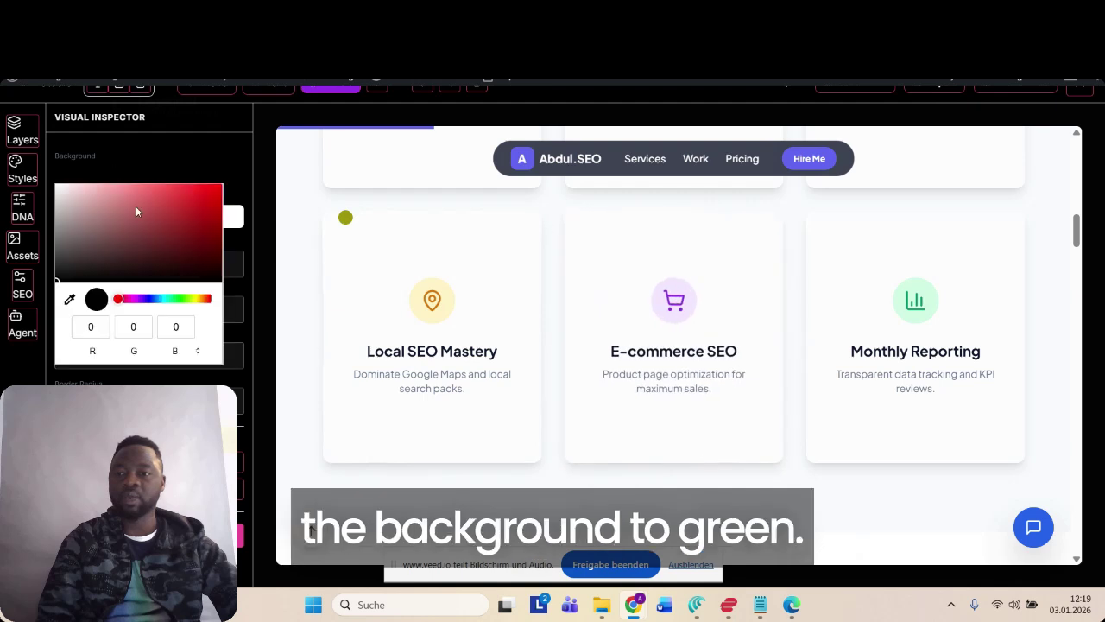
{"action": "left_click", "coordinate": [178, 299]}
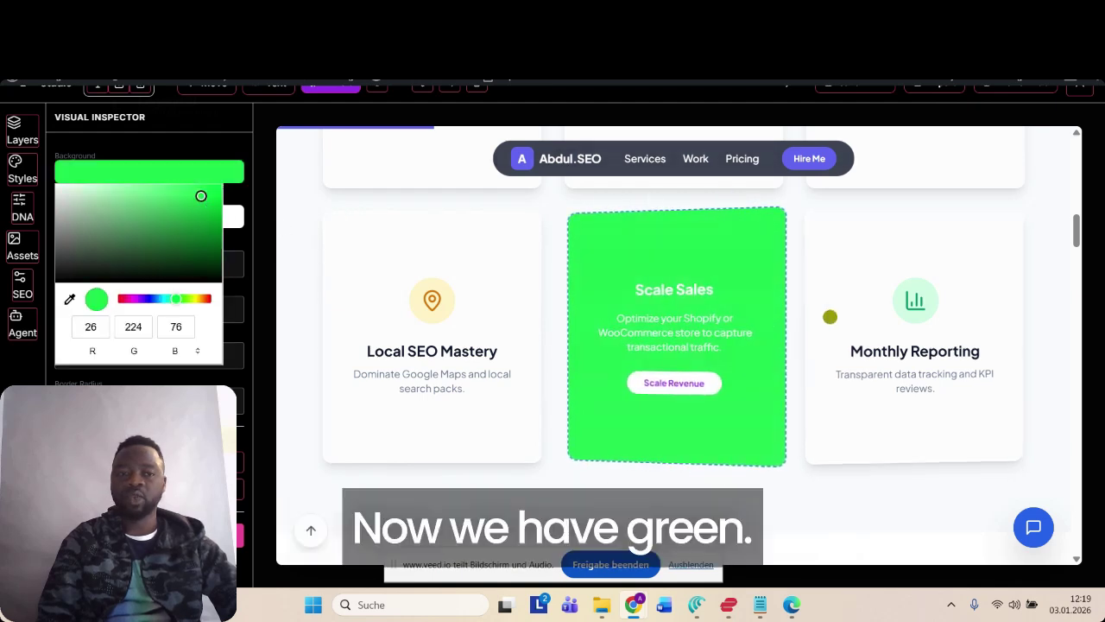
- Set the background on the back of the Monthly Reporting card to red
{"action": "left_click", "coordinate": [181, 164]}
{"action": "left_click", "coordinate": [140, 177]}
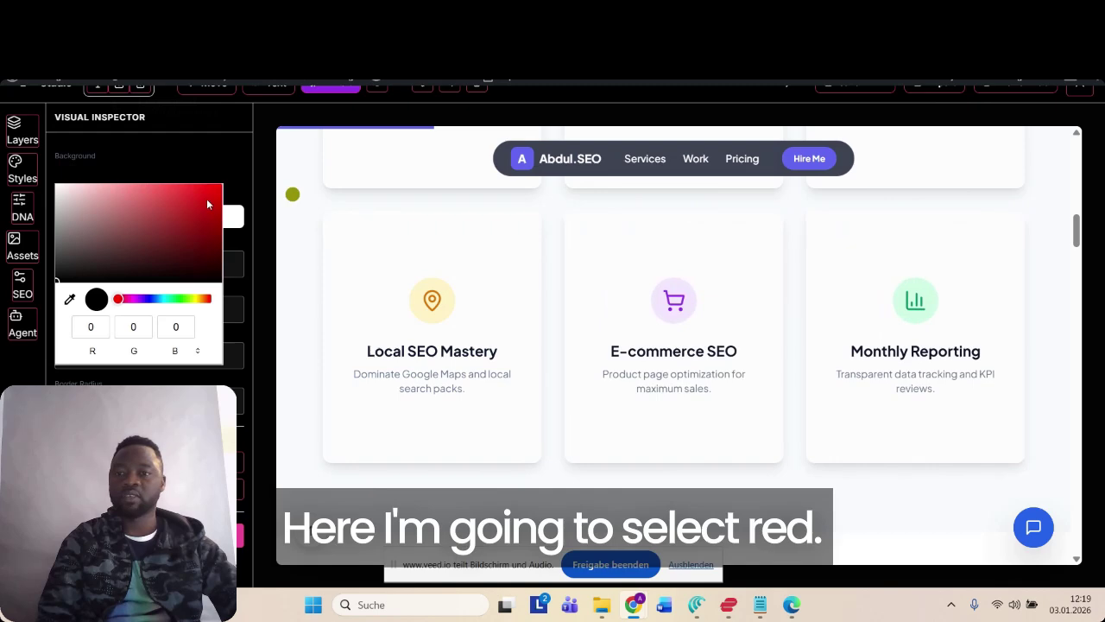
{"action": "scroll", "coordinate": [809, 343], "scroll_direction": "up", "scroll_amount": 3}
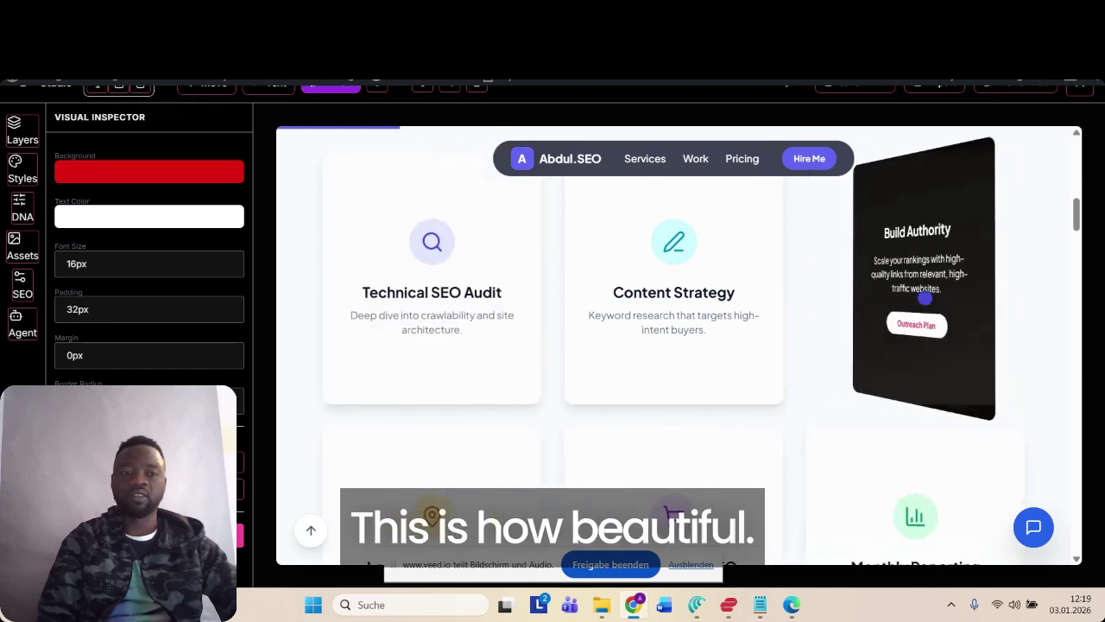
{"action": "scroll", "coordinate": [850, 285], "scroll_direction": "down", "scroll_amount": 1}
{"action": "scroll", "coordinate": [850, 285], "scroll_direction": "down", "scroll_amount": 6}
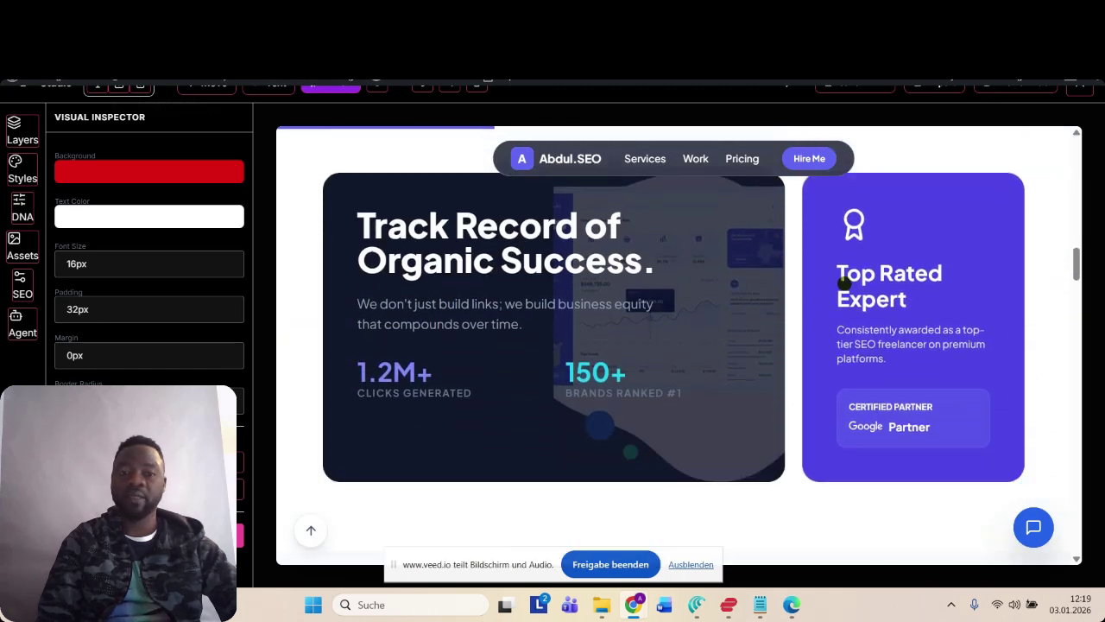
- Generate JSON-LD schema markup for the page in the SEO settings and dismiss the notice
{"action": "scroll", "coordinate": [845, 275], "scroll_direction": "down", "scroll_amount": 5}
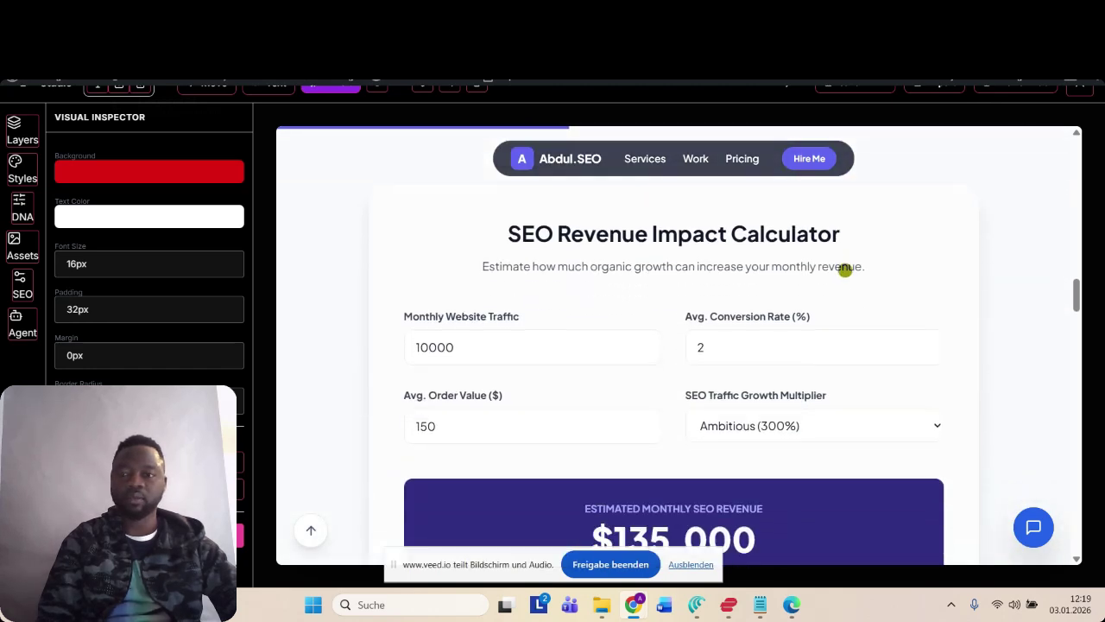
{"action": "left_click", "coordinate": [23, 285]}
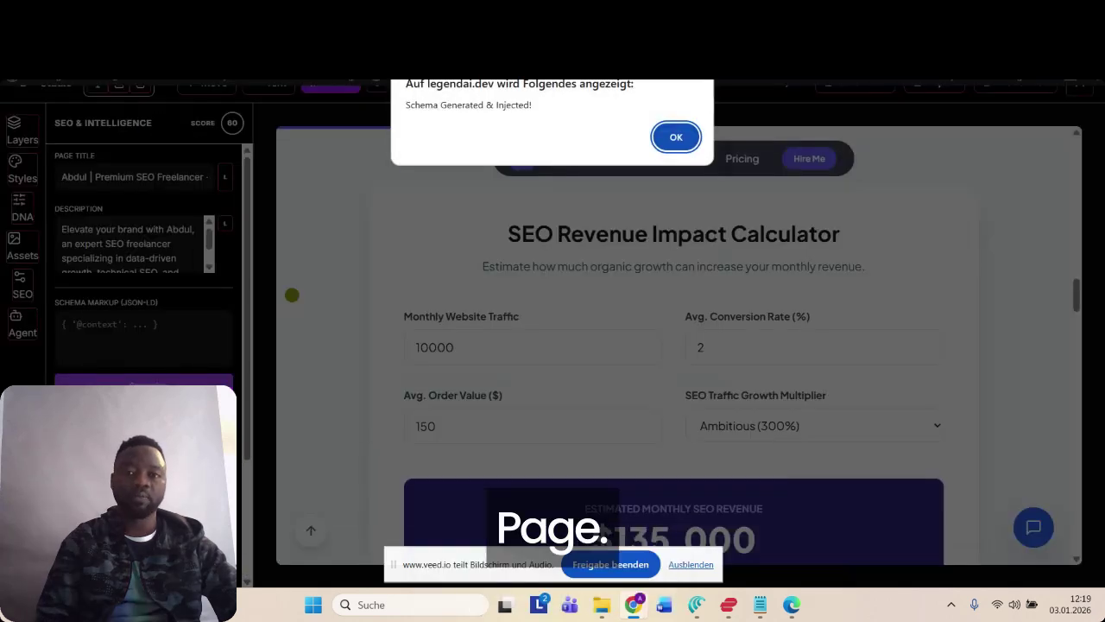
{"action": "left_click", "coordinate": [676, 138]}
- Read through the generated schema markup from beginning to end
{"action": "scroll", "coordinate": [152, 343], "scroll_direction": "down", "scroll_amount": 3}
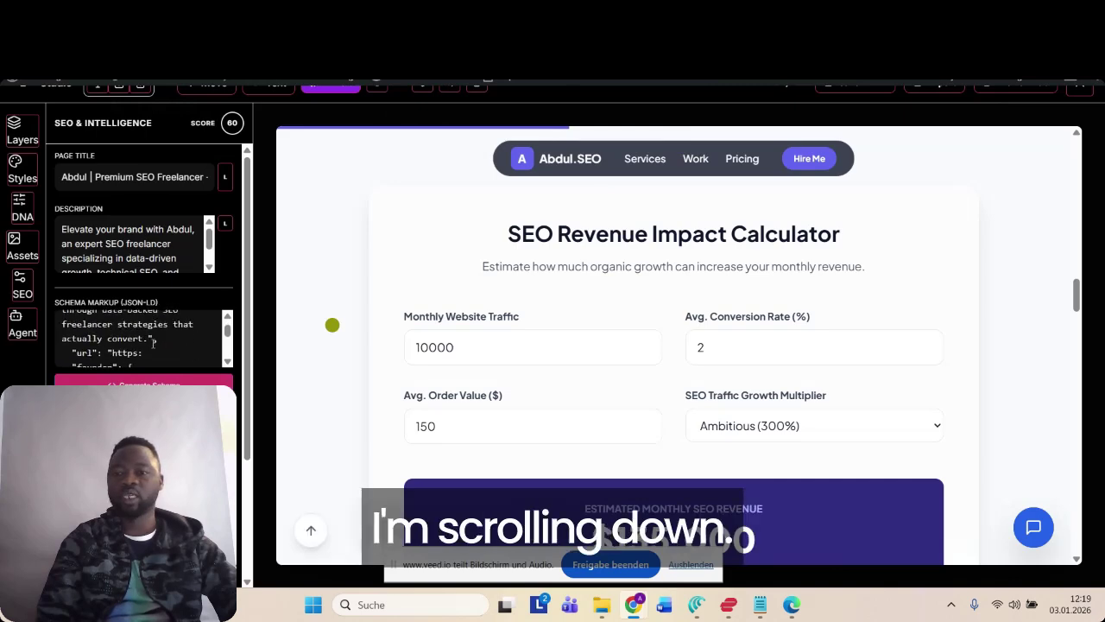
{"action": "scroll", "coordinate": [153, 343], "scroll_direction": "down", "scroll_amount": 3}
{"action": "scroll", "coordinate": [152, 343], "scroll_direction": "down", "scroll_amount": 3}
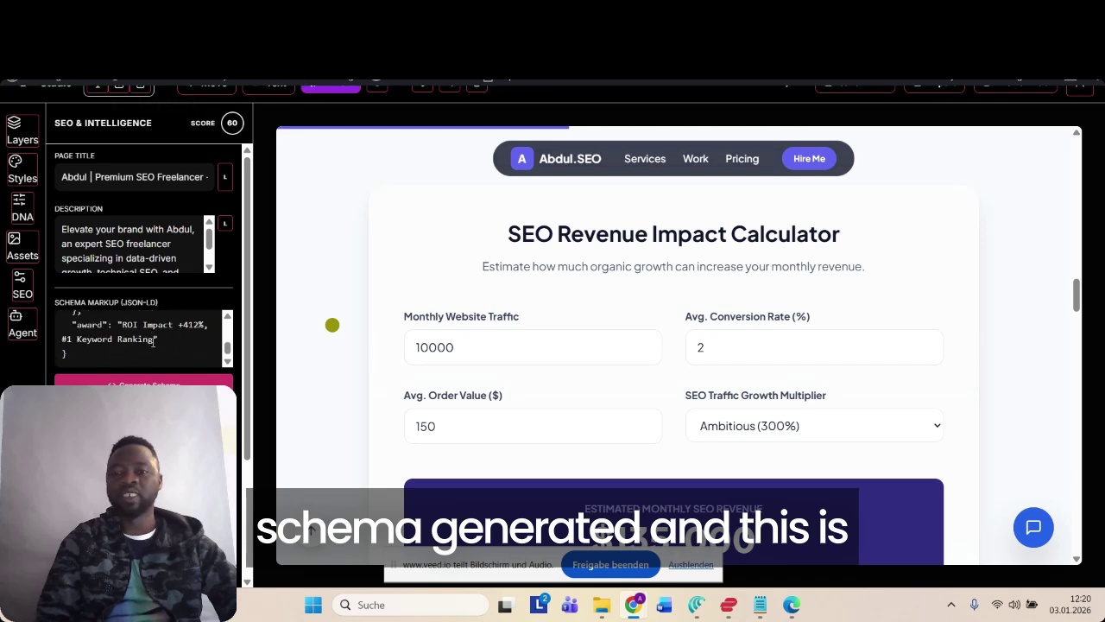
{"action": "scroll", "coordinate": [153, 342], "scroll_direction": "up", "scroll_amount": 2}
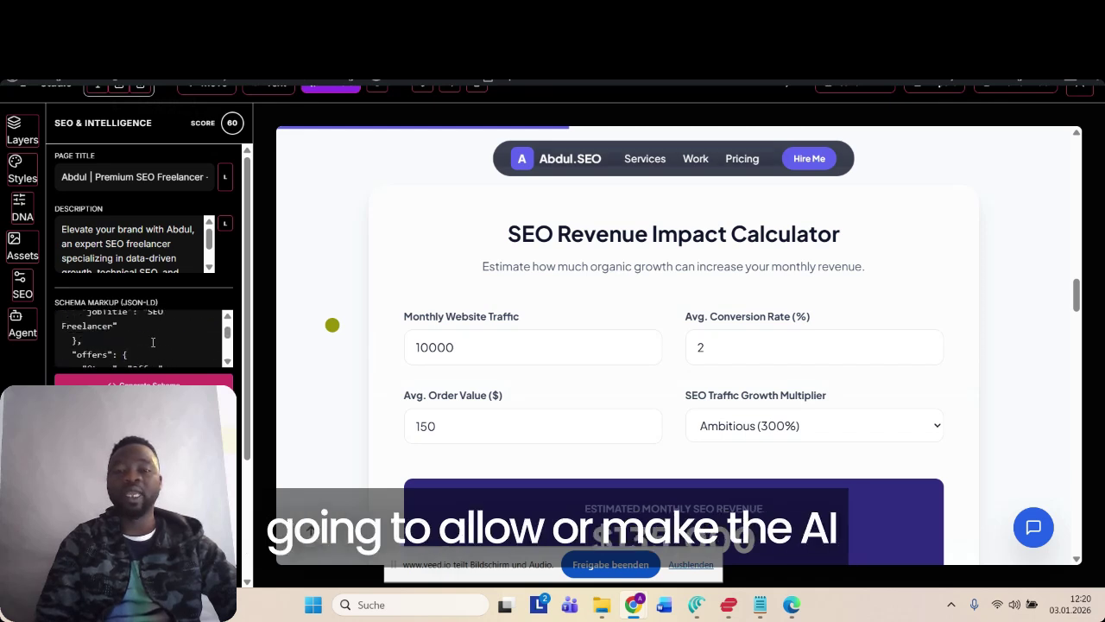
{"action": "scroll", "coordinate": [153, 343], "scroll_direction": "up", "scroll_amount": 5}
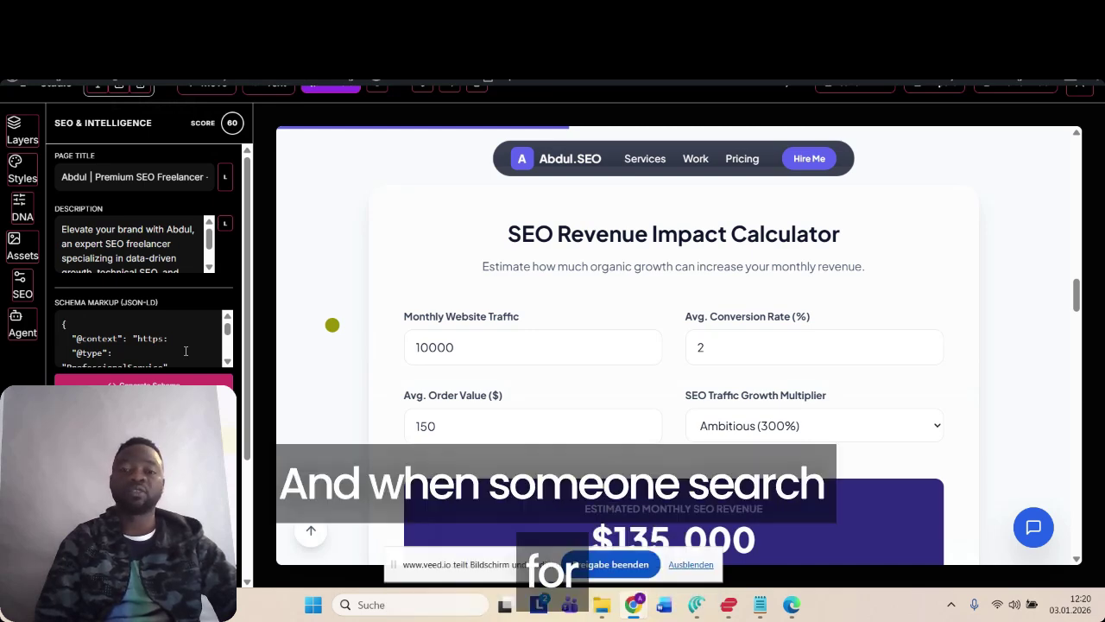
{"action": "scroll", "coordinate": [184, 350], "scroll_direction": "down", "scroll_amount": 8}
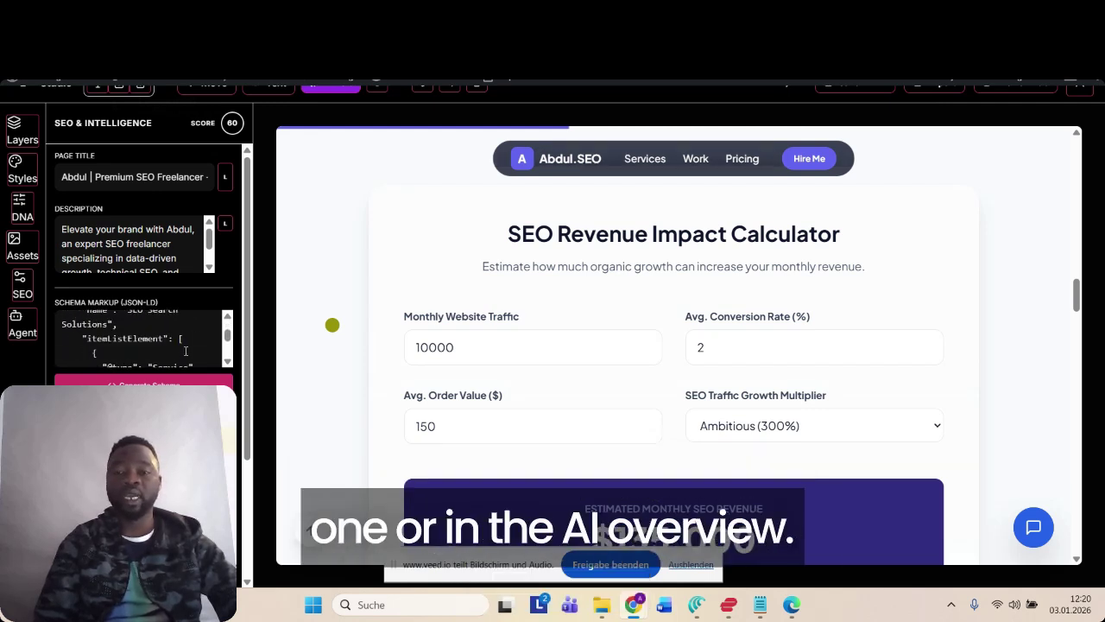
- Review the technical SEO options, run a site audit and close its score report
{"action": "scroll", "coordinate": [154, 349], "scroll_direction": "down", "scroll_amount": 3}
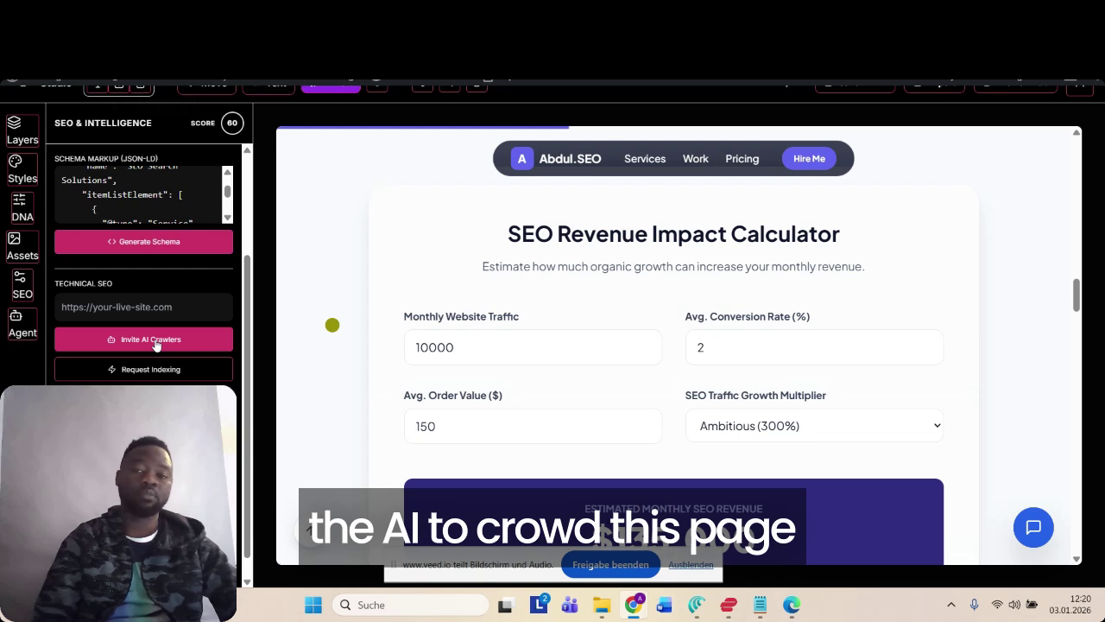
{"action": "scroll", "coordinate": [175, 377], "scroll_direction": "down", "scroll_amount": 1}
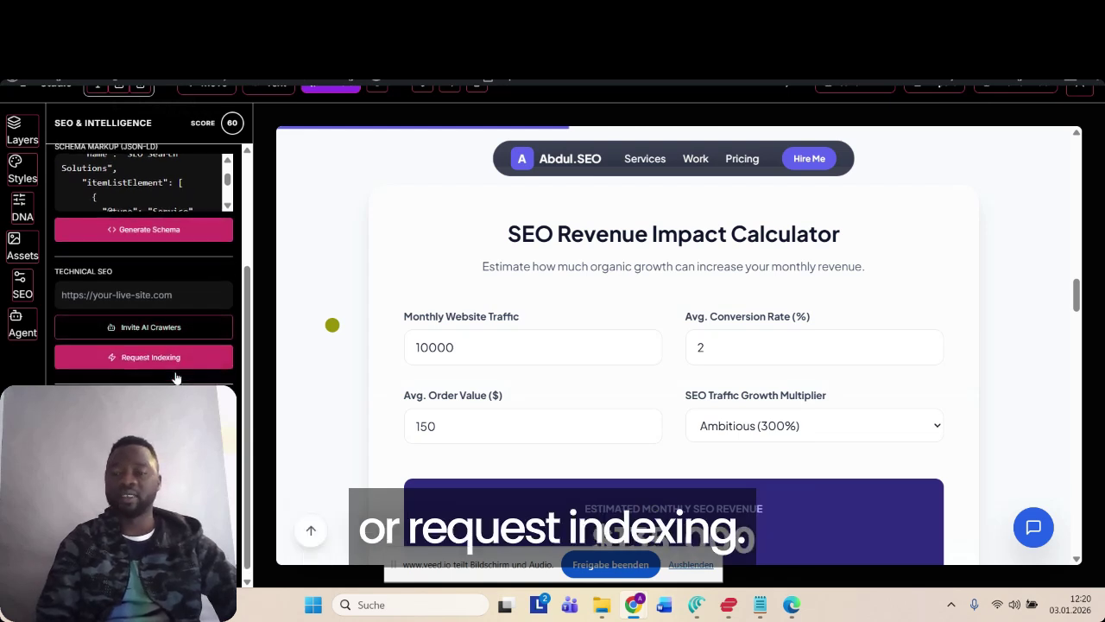
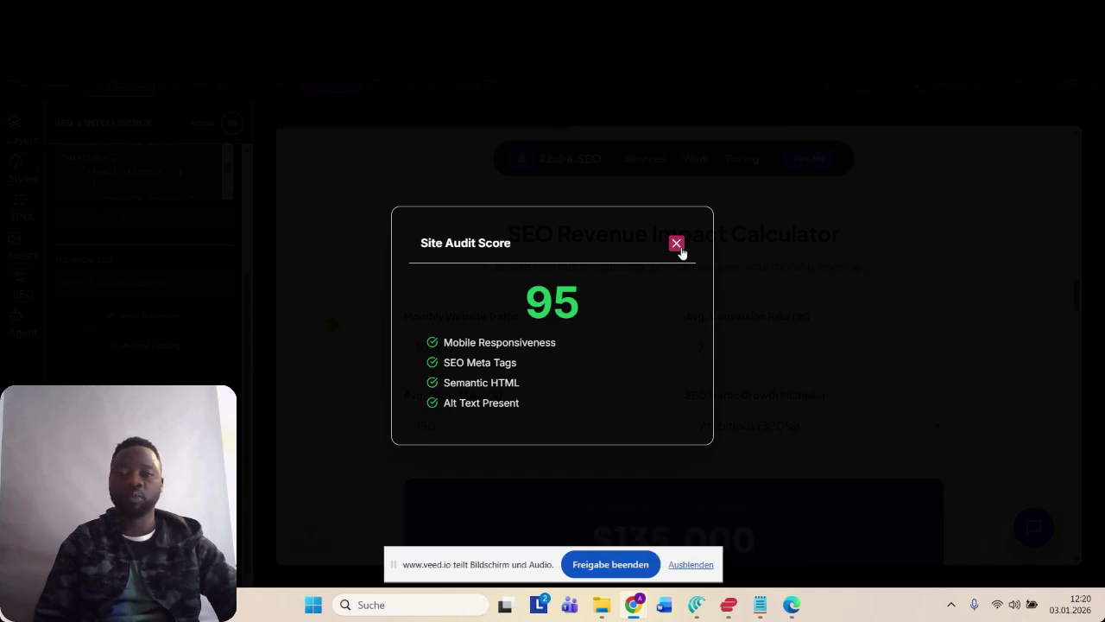
{"action": "left_click", "coordinate": [677, 245]}
- Bring up the agent configuration and test the site's support chat with the message "hi"
{"action": "left_click", "coordinate": [24, 328]}
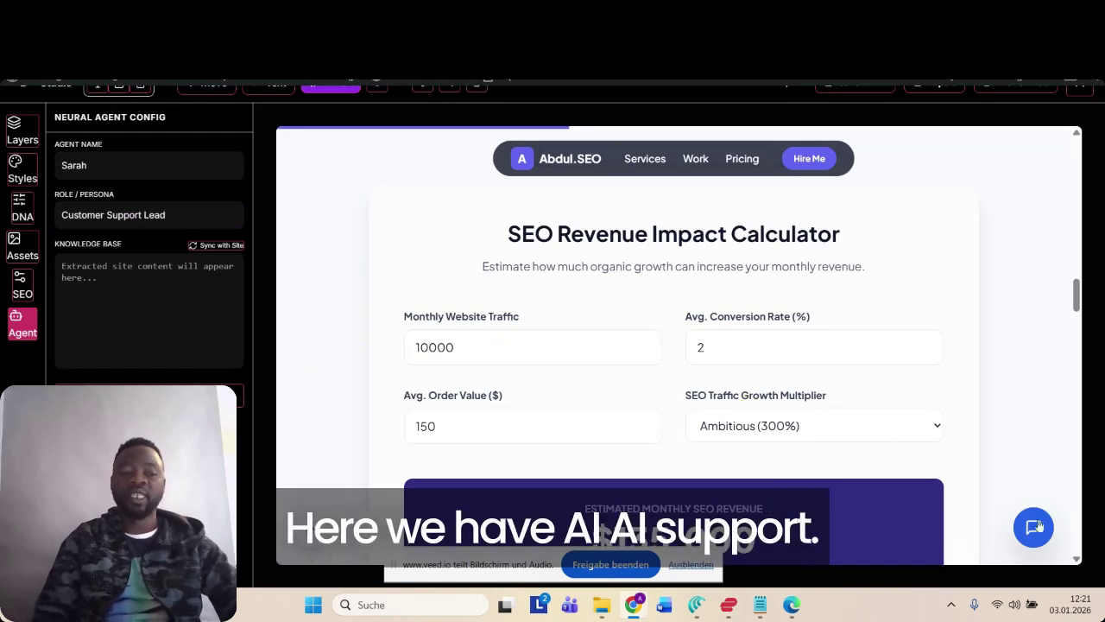
{"action": "left_click", "coordinate": [1034, 527]}
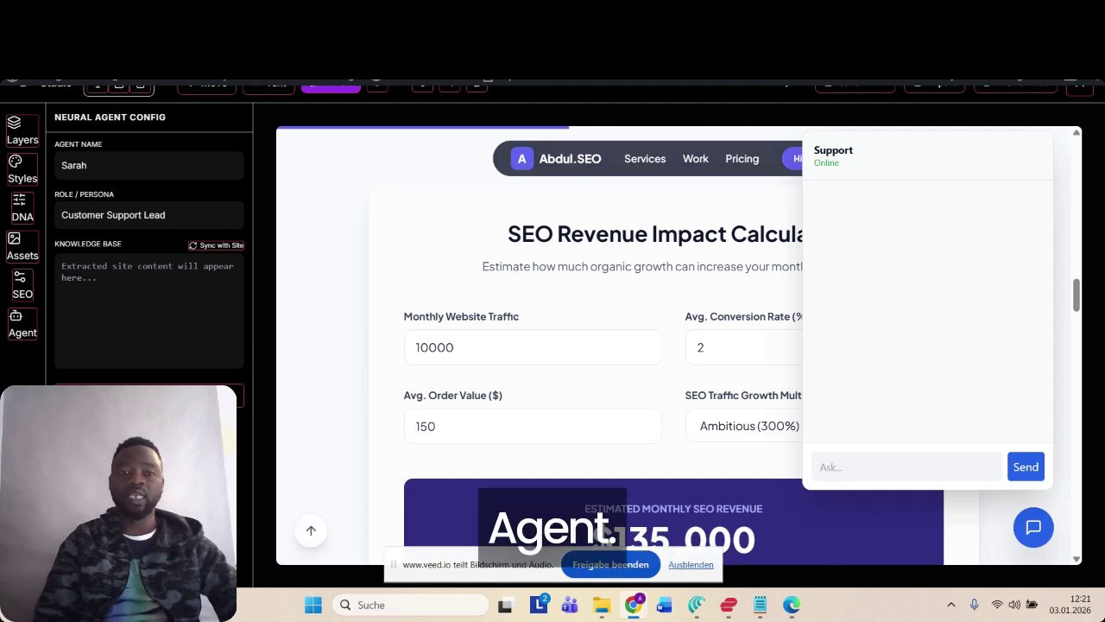
{"action": "left_click", "coordinate": [918, 464]}
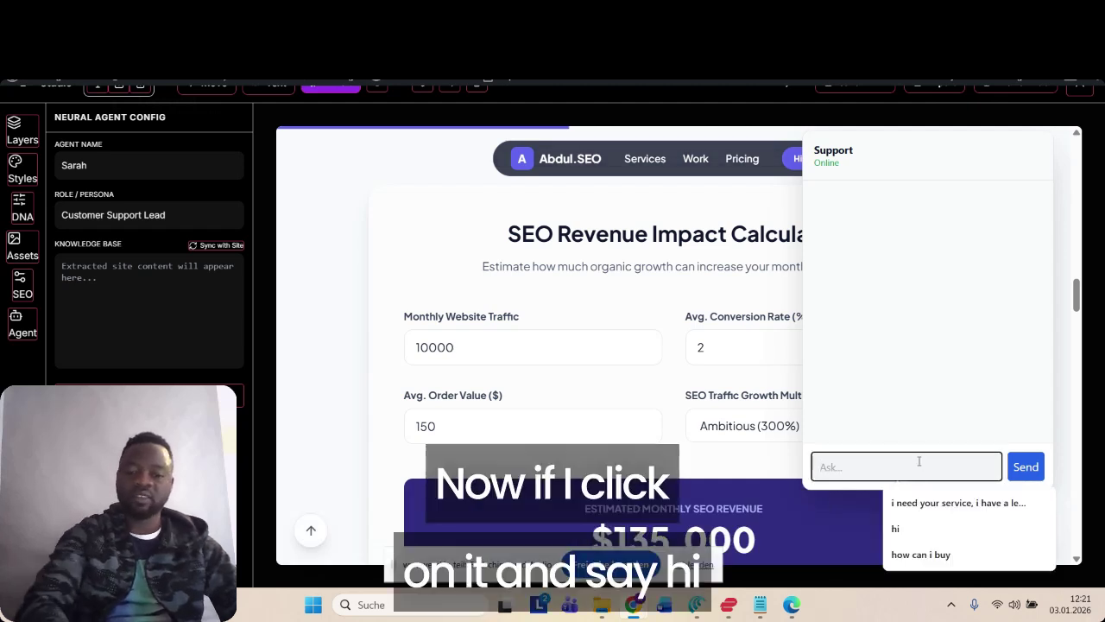
{"action": "type", "text": "hi"}
{"action": "key", "text": "Return"}
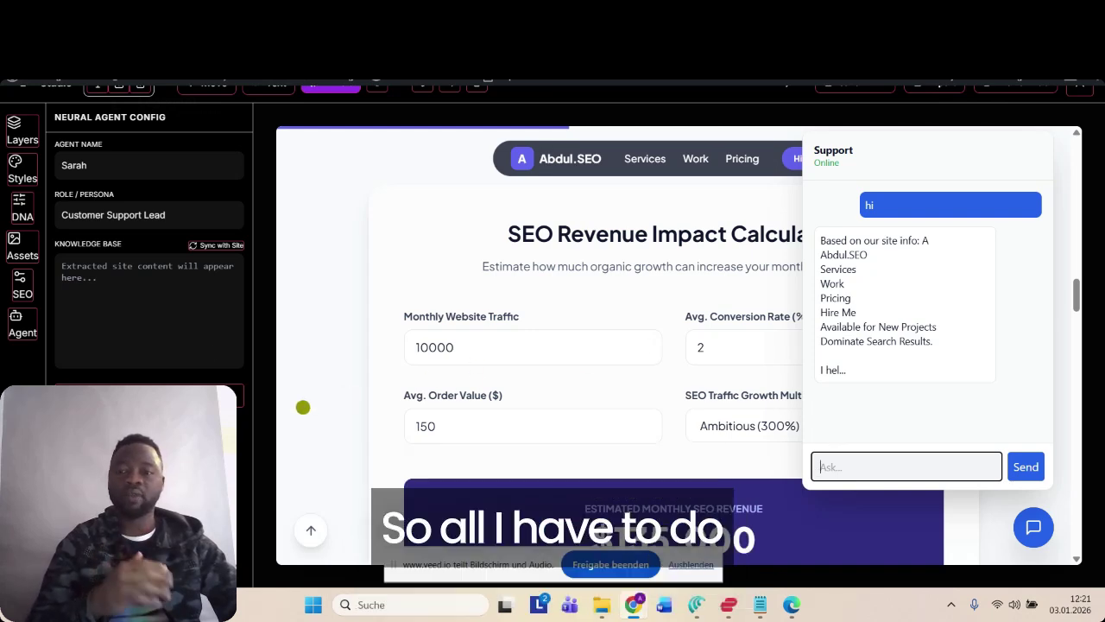
- Sync the agent's knowledge base with the site, review the extracted content and save the agent
{"action": "left_click", "coordinate": [223, 246]}
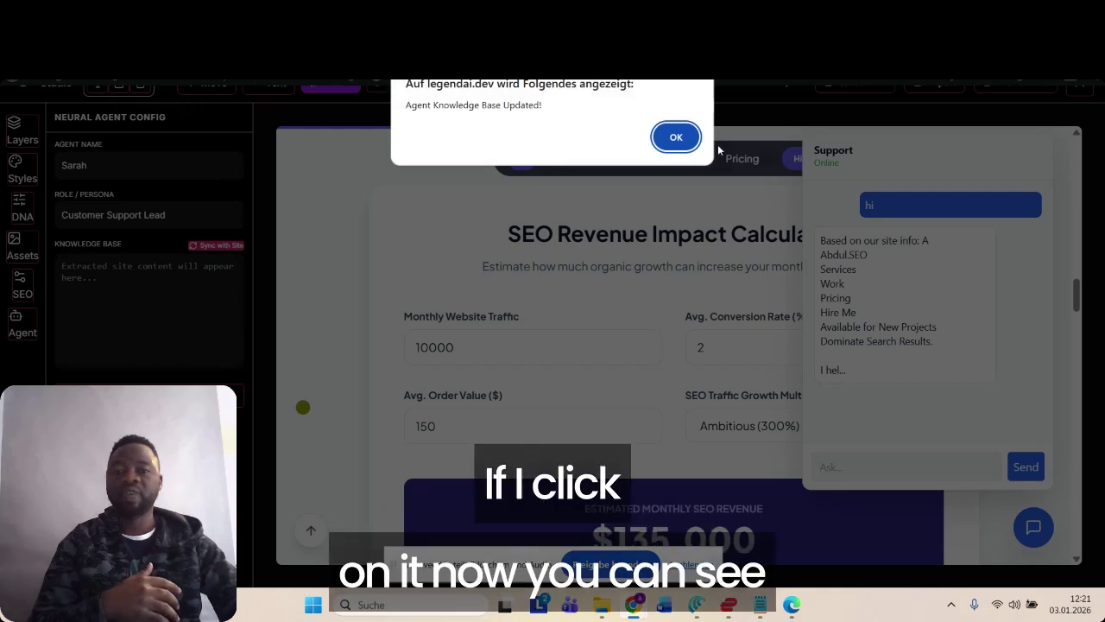
{"action": "left_click", "coordinate": [675, 138]}
{"action": "scroll", "coordinate": [233, 316], "scroll_direction": "down", "scroll_amount": 5}
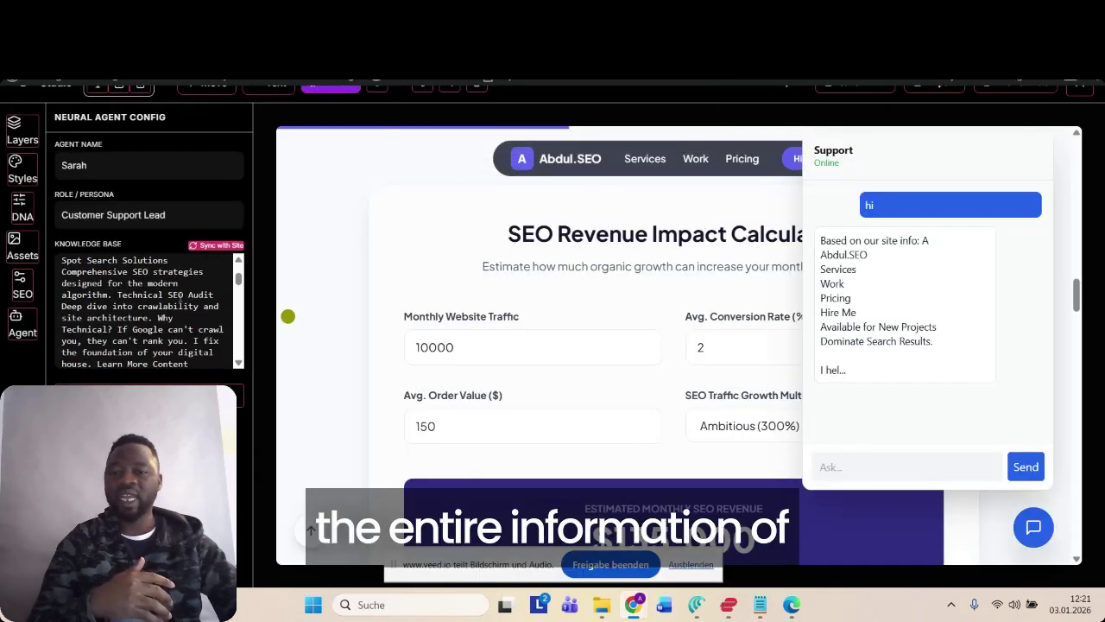
{"action": "scroll", "coordinate": [180, 296], "scroll_direction": "down", "scroll_amount": 8}
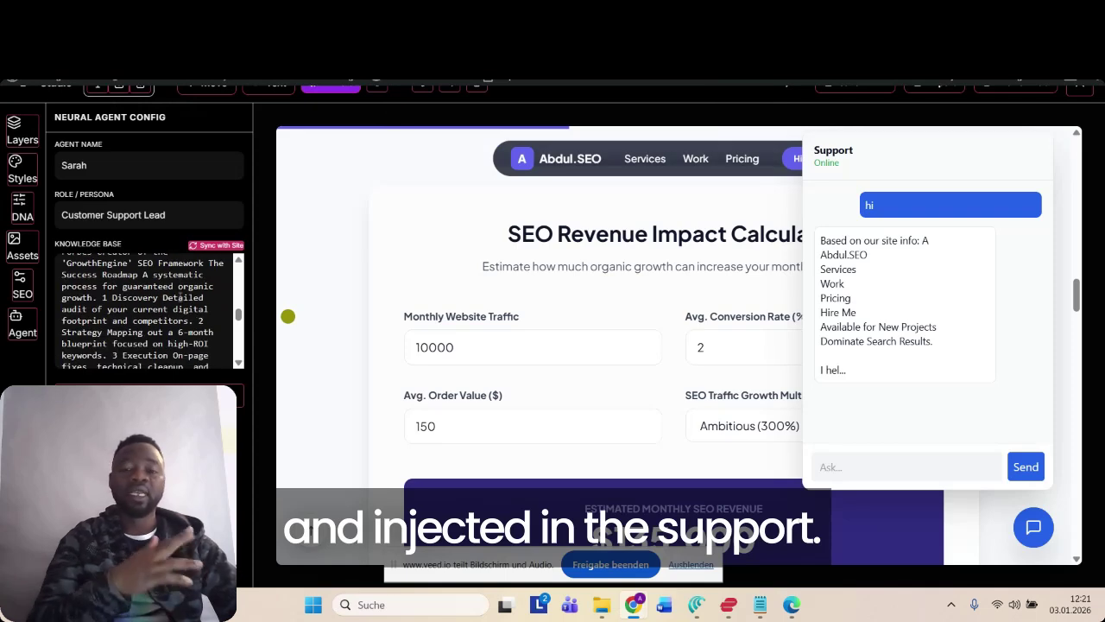
{"action": "scroll", "coordinate": [179, 297], "scroll_direction": "down", "scroll_amount": 5}
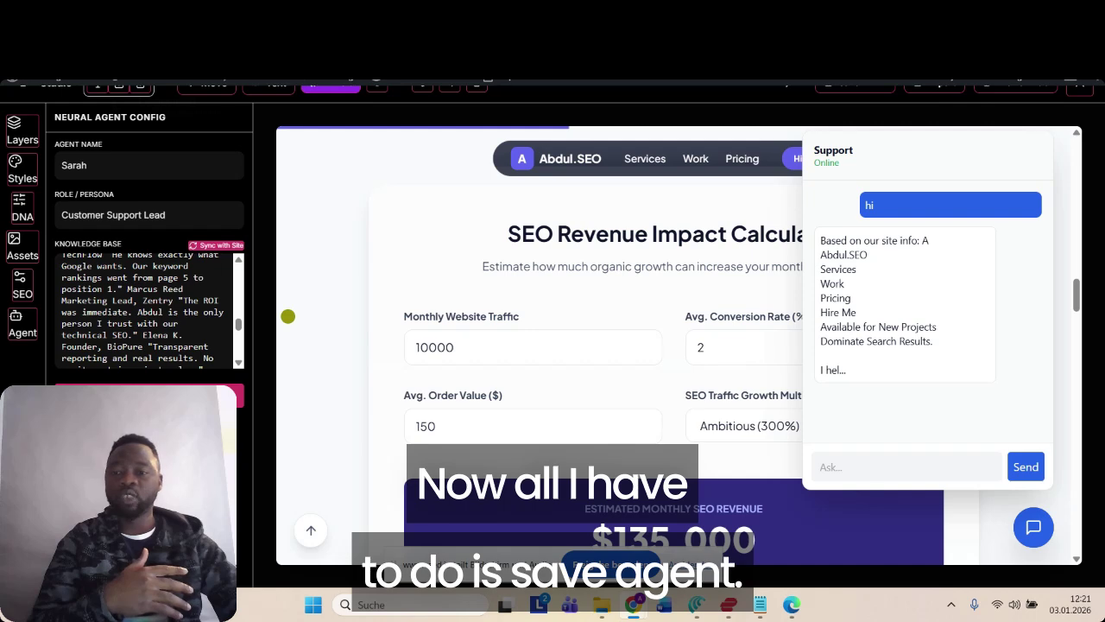
{"action": "left_click", "coordinate": [149, 396]}
{"action": "left_click", "coordinate": [676, 136]}
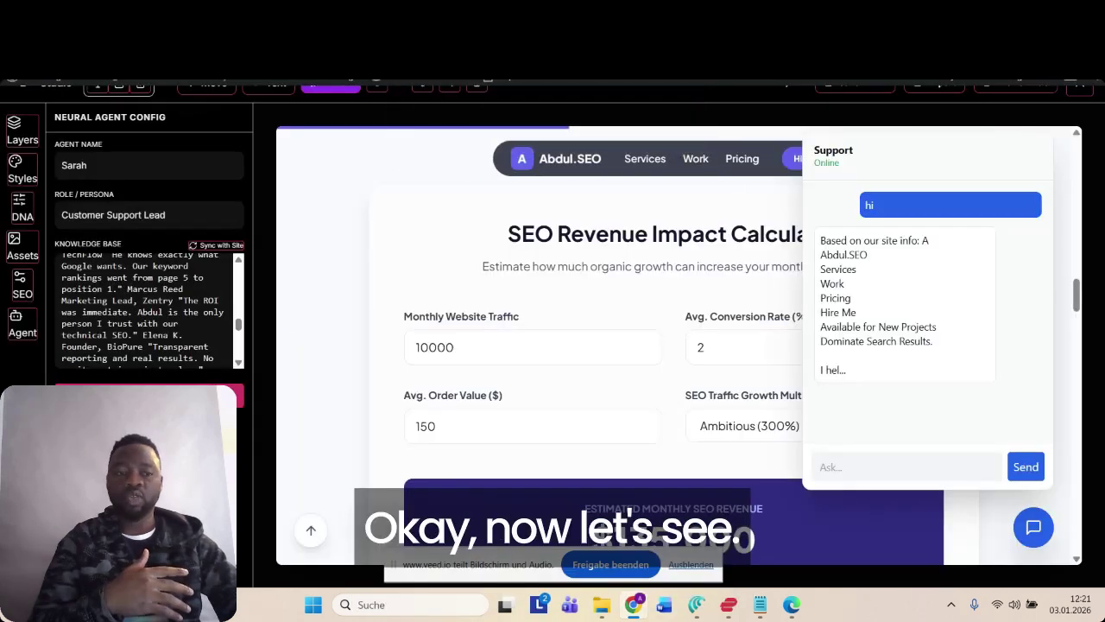
- Test the saved agent by sending "hi" in the support chat again
{"action": "left_click", "coordinate": [1036, 534]}
{"action": "left_click", "coordinate": [1034, 528]}
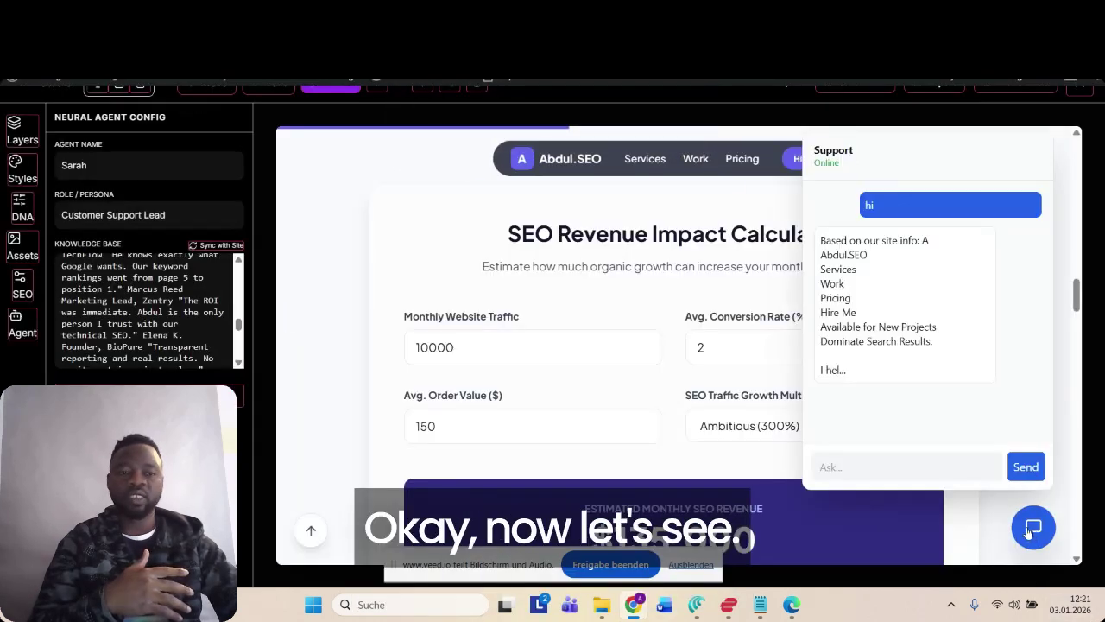
{"action": "left_click", "coordinate": [950, 467]}
{"action": "type", "text": "hi"}
{"action": "key", "text": "Return"}
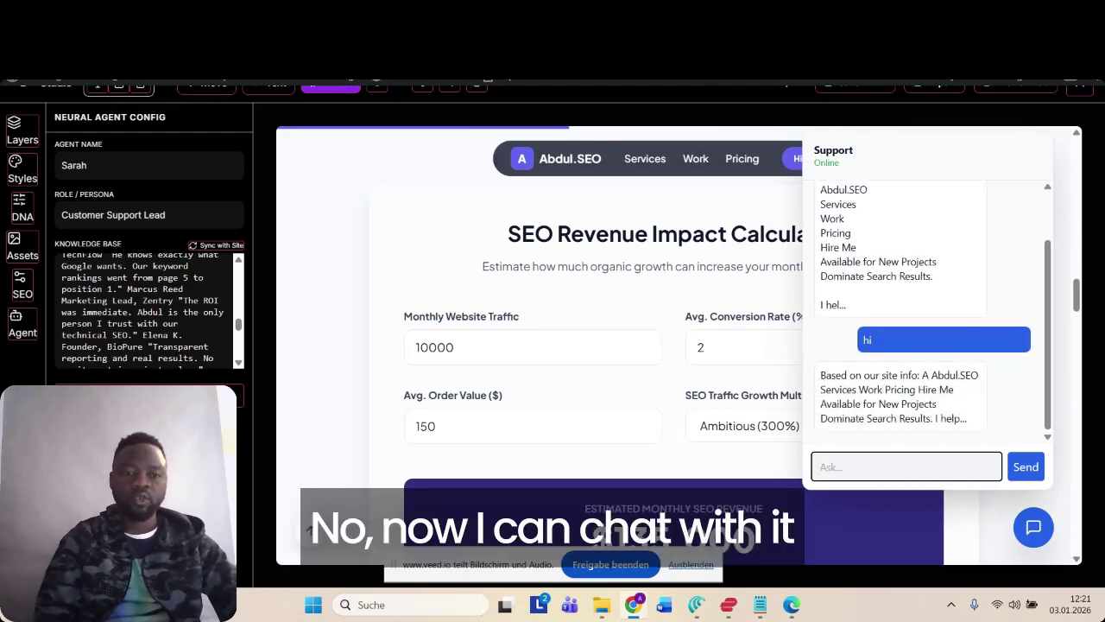
- Ask the support chat "can you help me with seo service" and close the chat
{"action": "left_click", "coordinate": [946, 463]}
{"action": "type", "text": "ca"}
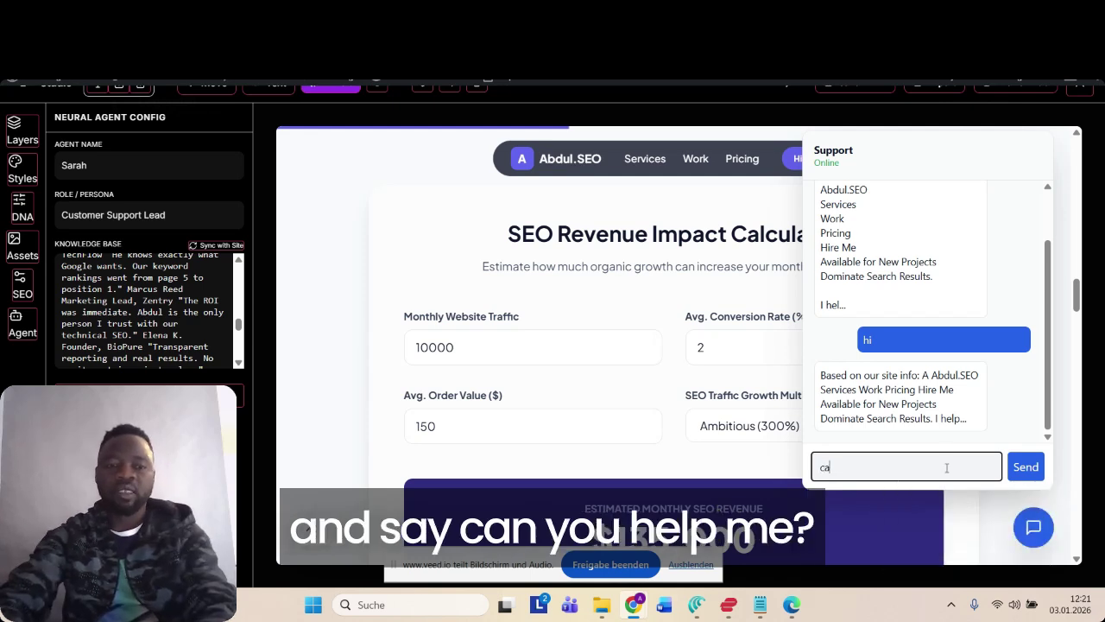
{"action": "type", "text": "n you help me "}
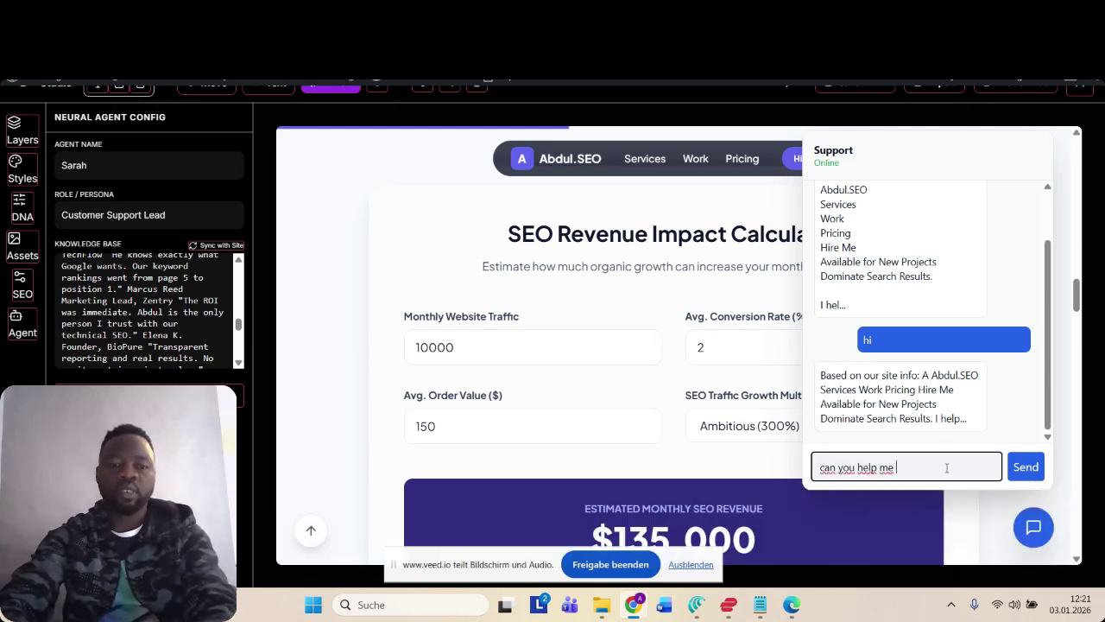
{"action": "type", "text": "with seo service"}
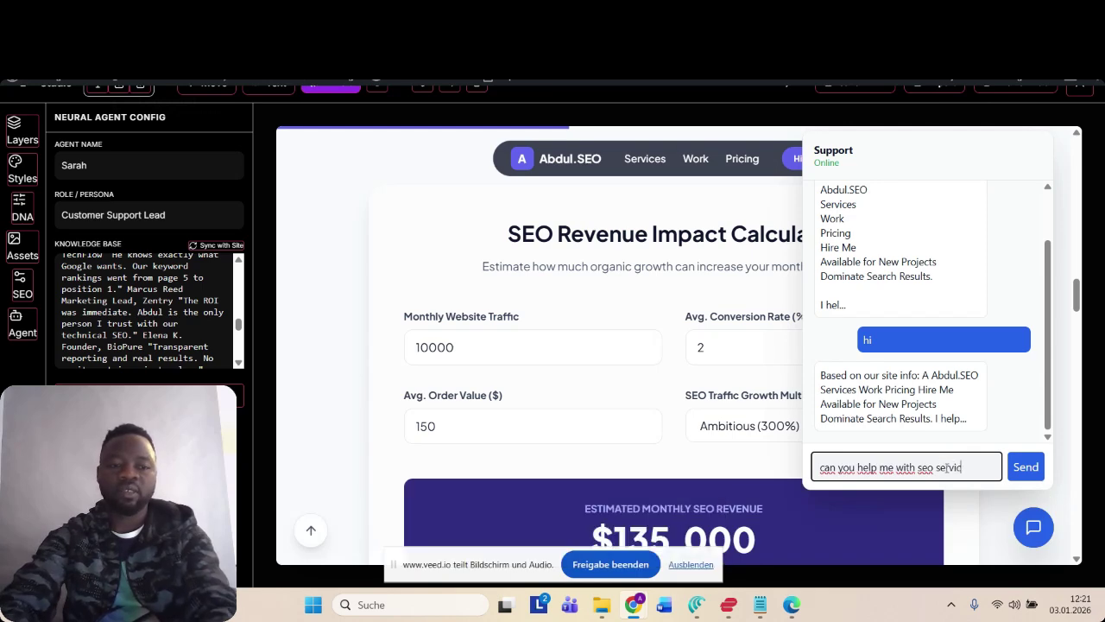
{"action": "key", "text": "Return"}
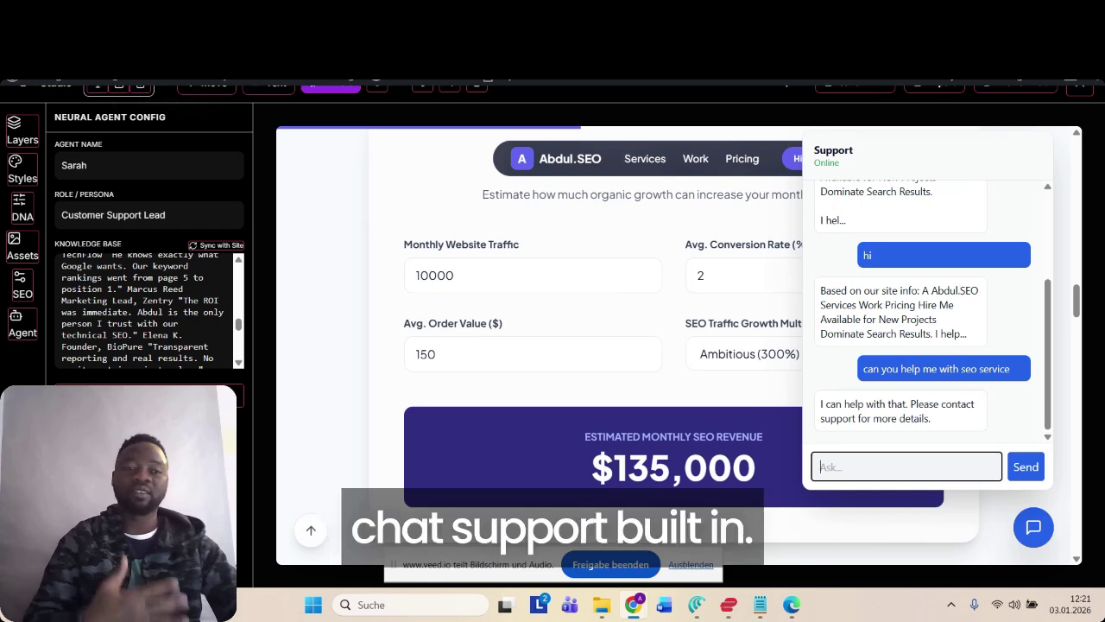
{"action": "left_click", "coordinate": [1021, 530]}
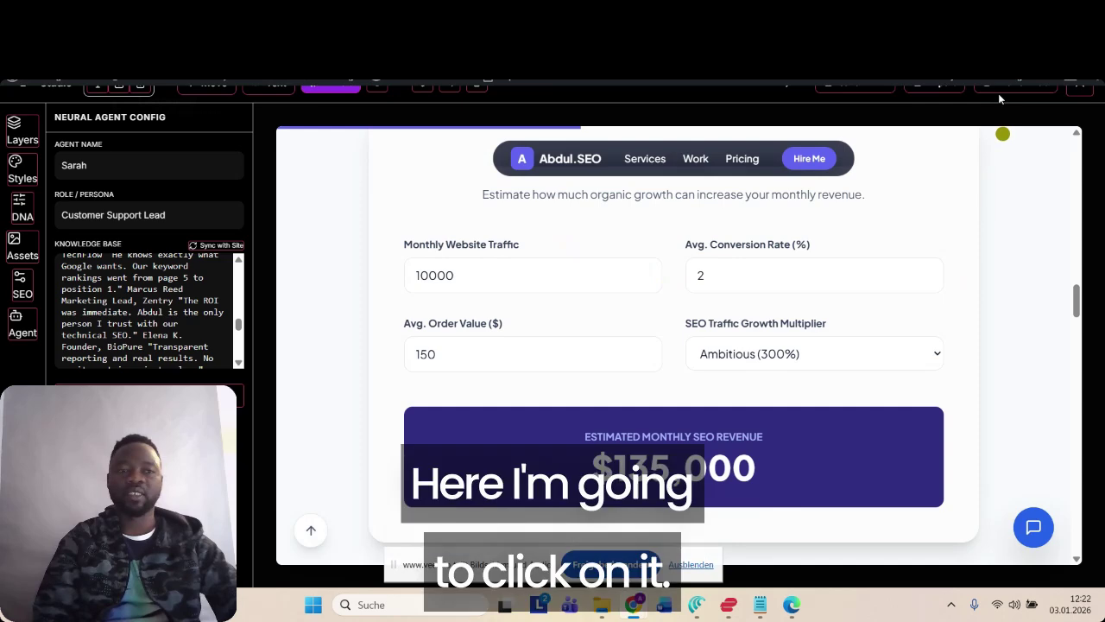
- Preview the website full size and examine its sections down to the freelancer introduction
{"action": "left_click", "coordinate": [999, 89]}
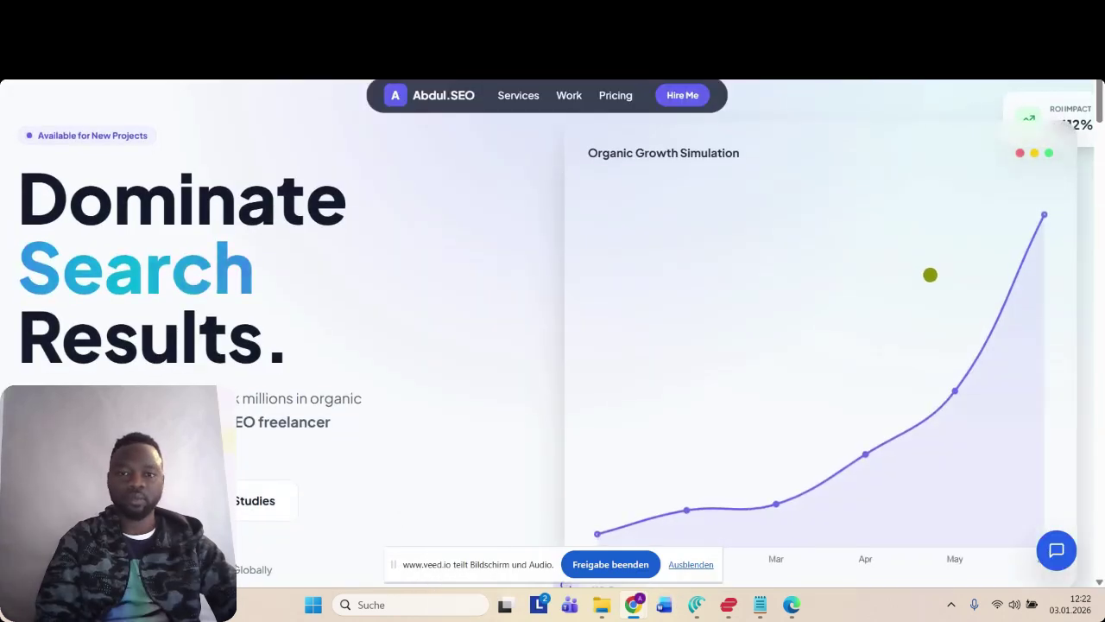
{"action": "scroll", "coordinate": [930, 275], "scroll_direction": "down", "scroll_amount": 8}
{"action": "scroll", "coordinate": [930, 274], "scroll_direction": "down", "scroll_amount": 1}
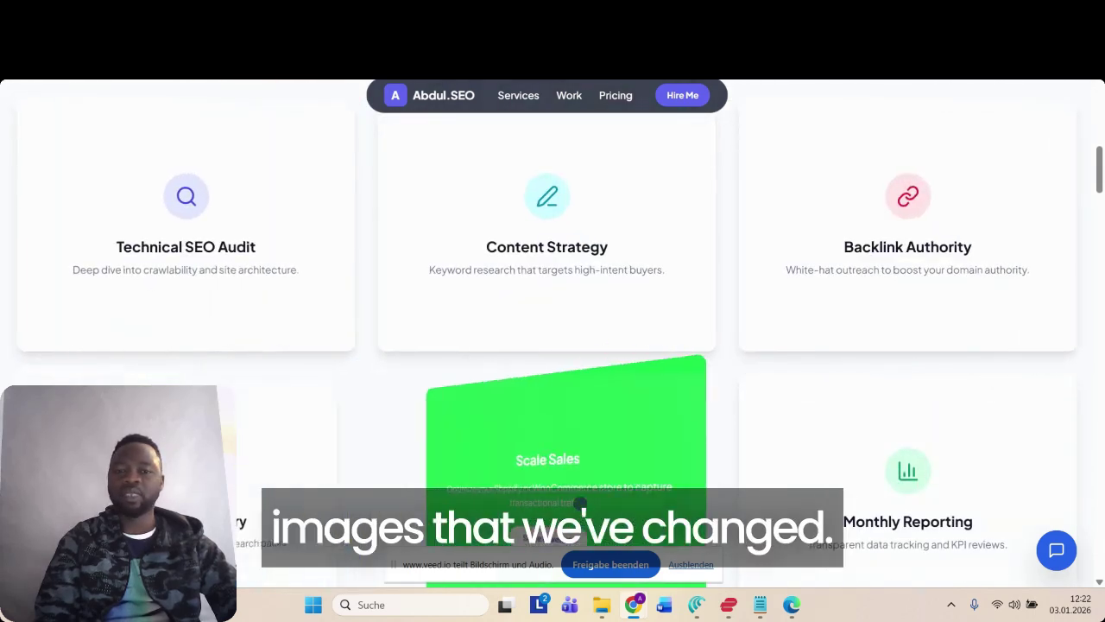
{"action": "scroll", "coordinate": [977, 308], "scroll_direction": "down", "scroll_amount": 6}
{"action": "scroll", "coordinate": [934, 288], "scroll_direction": "down", "scroll_amount": 9}
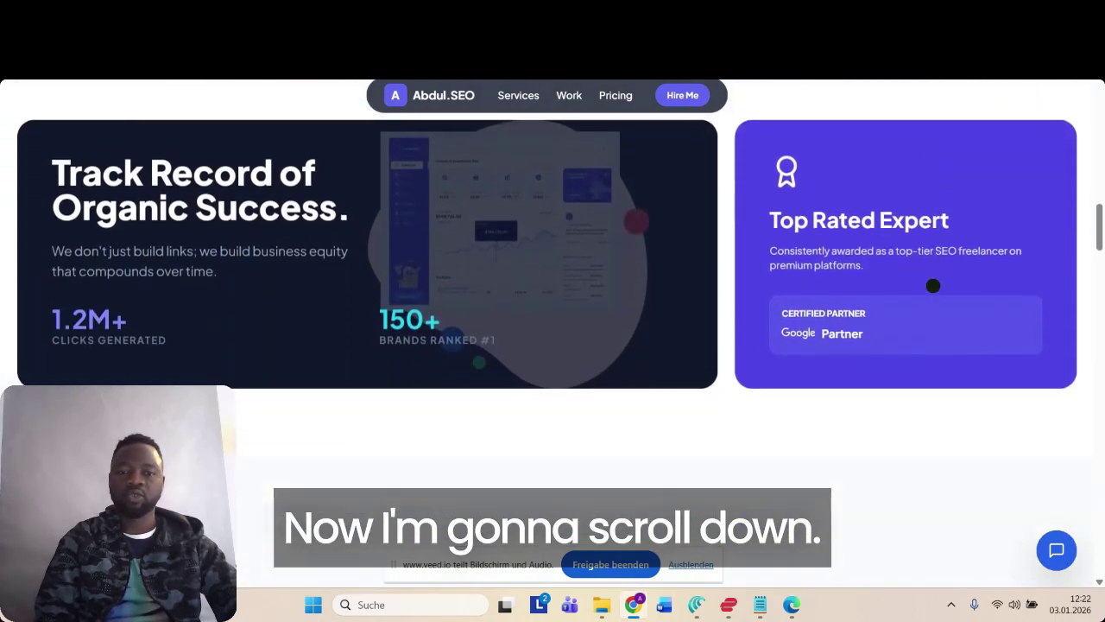
{"action": "scroll", "coordinate": [934, 281], "scroll_direction": "down", "scroll_amount": 3}
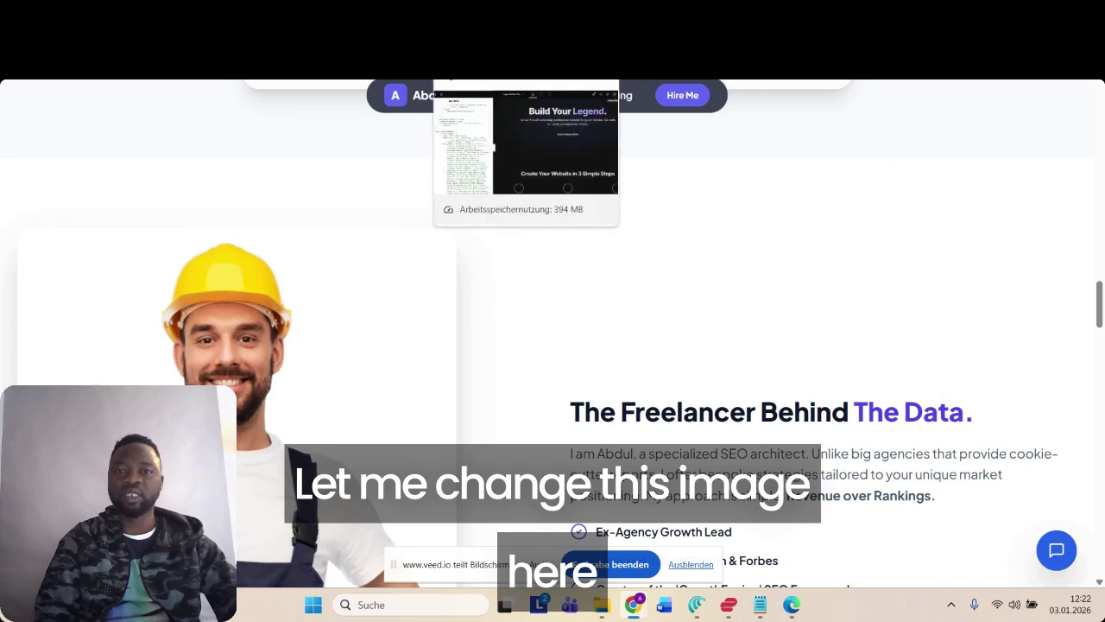
- Replace the hard-hat worker photo in the freelancer introduction section with the uploaded image file team member 1.png
{"action": "left_click", "coordinate": [484, 69]}
{"action": "scroll", "coordinate": [691, 385], "scroll_direction": "down", "scroll_amount": 7}
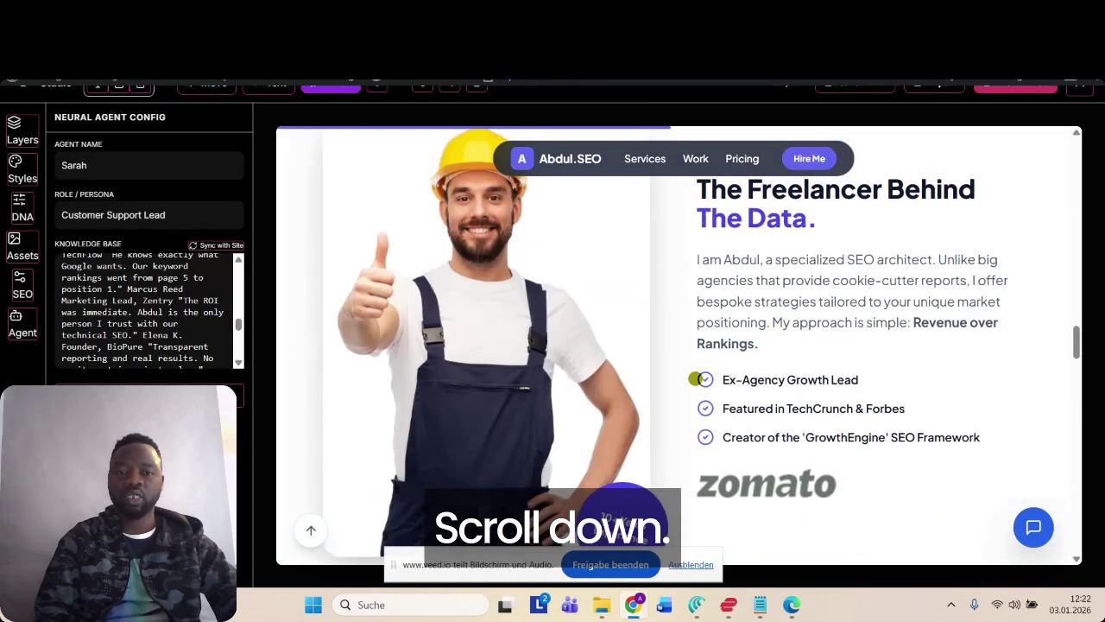
{"action": "scroll", "coordinate": [696, 377], "scroll_direction": "up", "scroll_amount": 2}
{"action": "left_click", "coordinate": [484, 375]}
{"action": "left_click", "coordinate": [22, 259]}
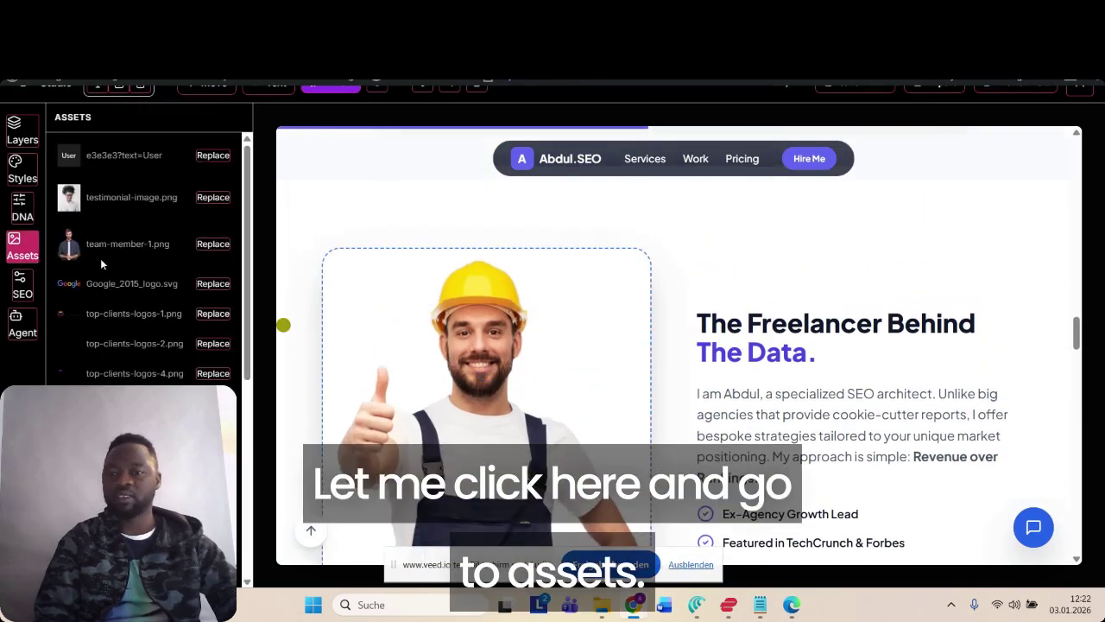
{"action": "scroll", "coordinate": [143, 256], "scroll_direction": "down", "scroll_amount": 5}
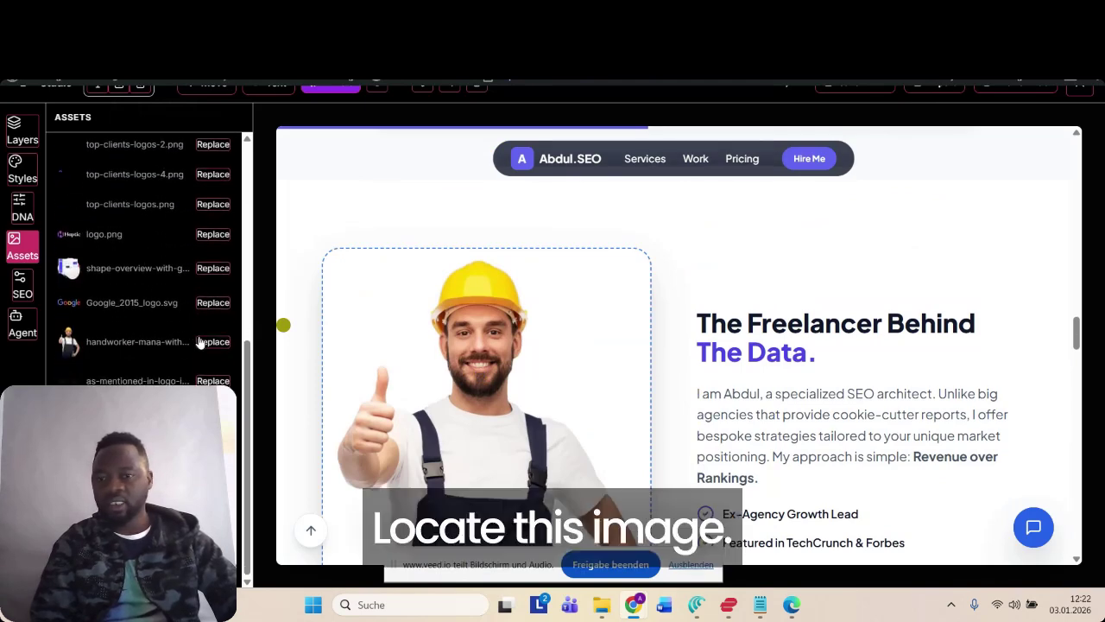
{"action": "left_click", "coordinate": [212, 342]}
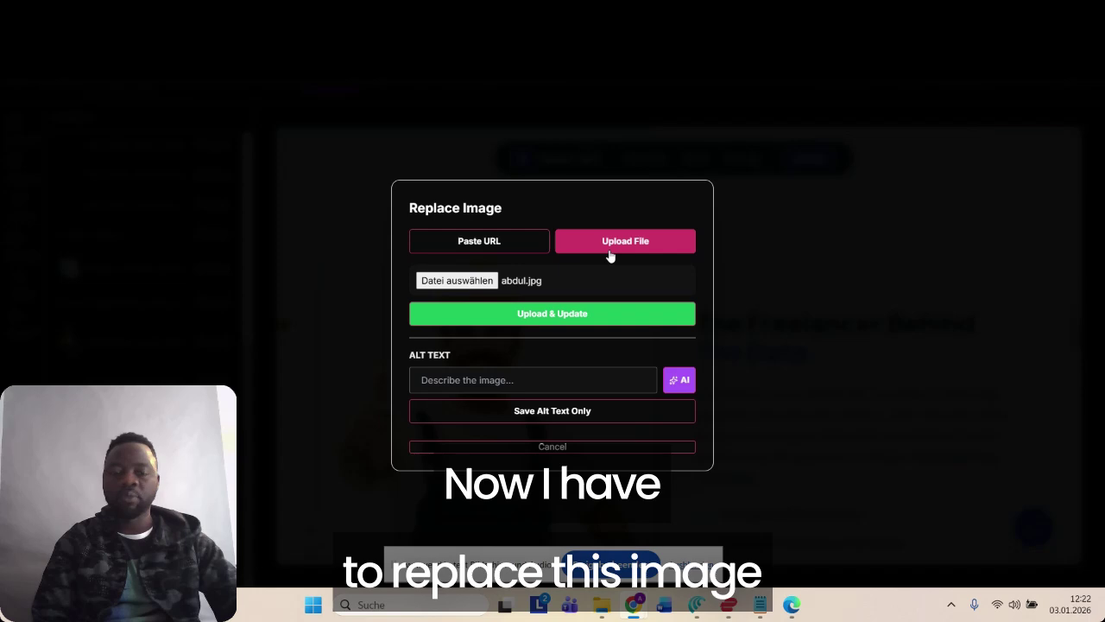
{"action": "left_click", "coordinate": [457, 280]}
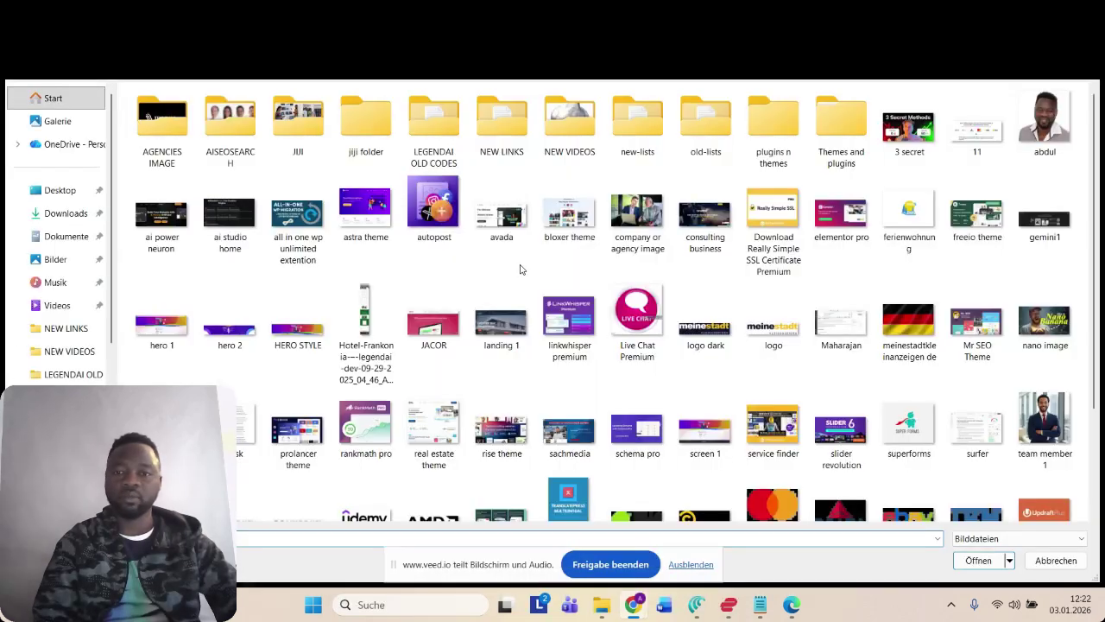
{"action": "double_click", "coordinate": [1024, 422]}
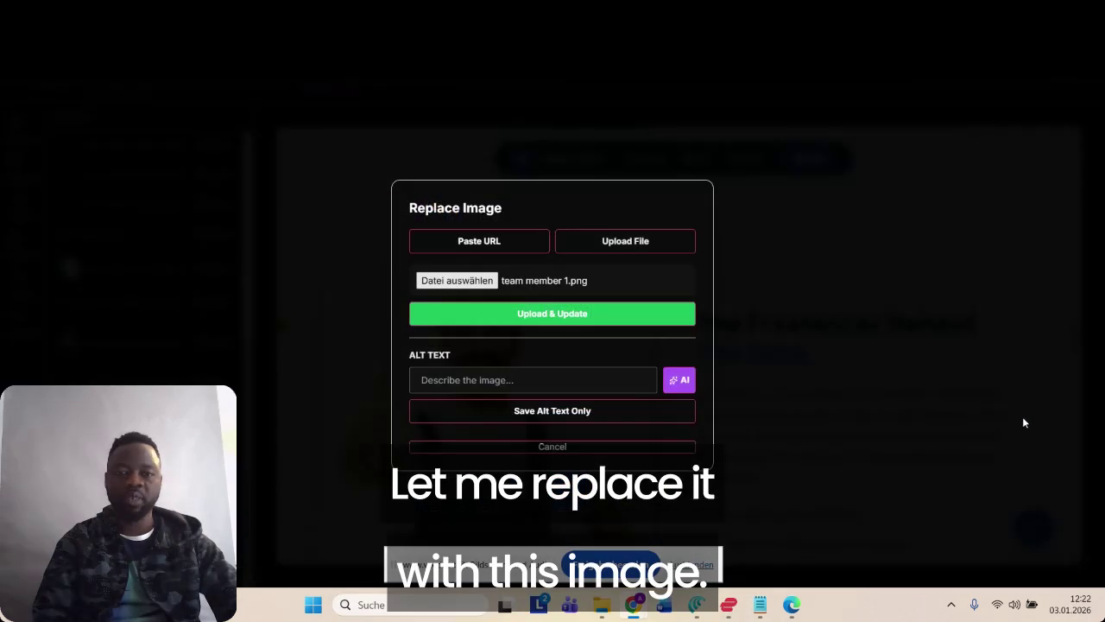
{"action": "left_click", "coordinate": [526, 315]}
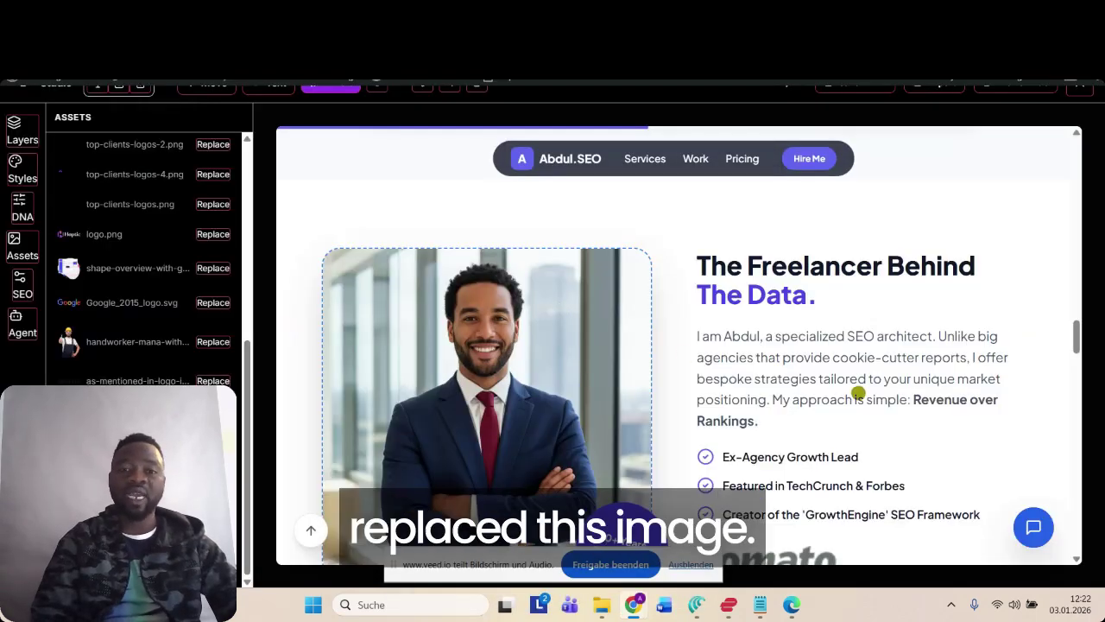
- Preview the updated website full size and examine its sections from the service cards through pricing and contact form to the footer
{"action": "left_click", "coordinate": [1023, 99]}
{"action": "scroll", "coordinate": [763, 267], "scroll_direction": "down", "scroll_amount": 10}
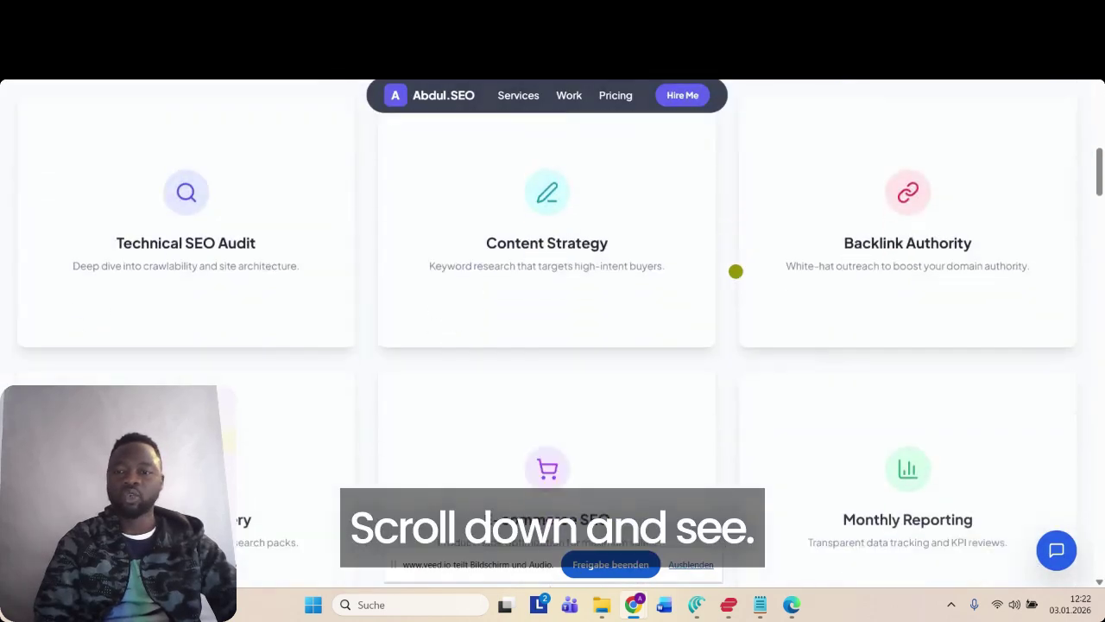
{"action": "scroll", "coordinate": [736, 269], "scroll_direction": "down", "scroll_amount": 10}
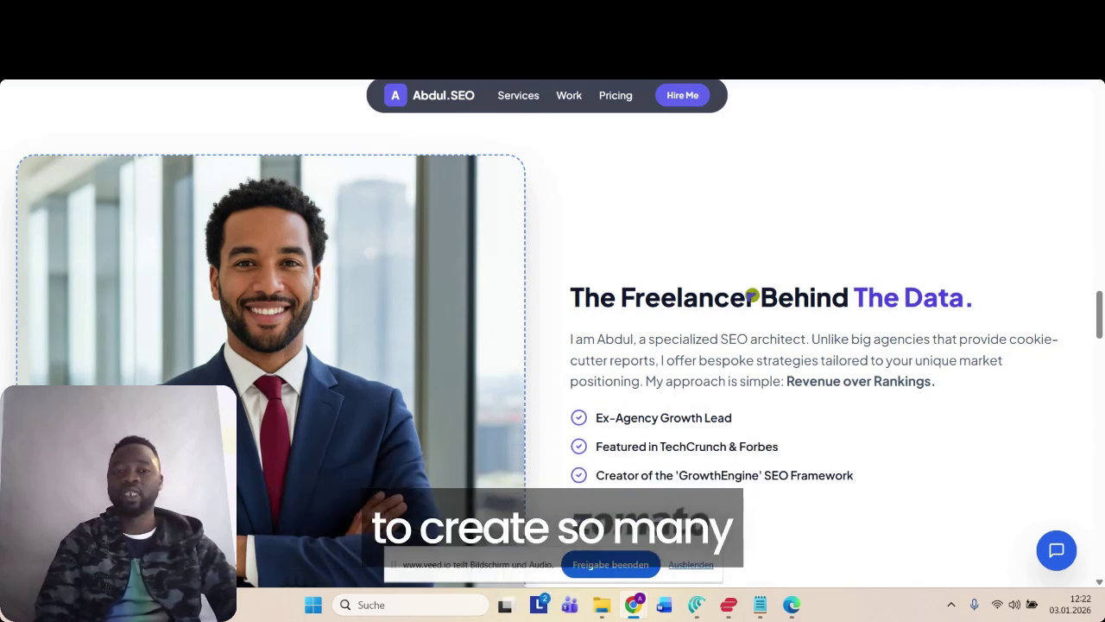
{"action": "scroll", "coordinate": [752, 295], "scroll_direction": "down", "scroll_amount": 2}
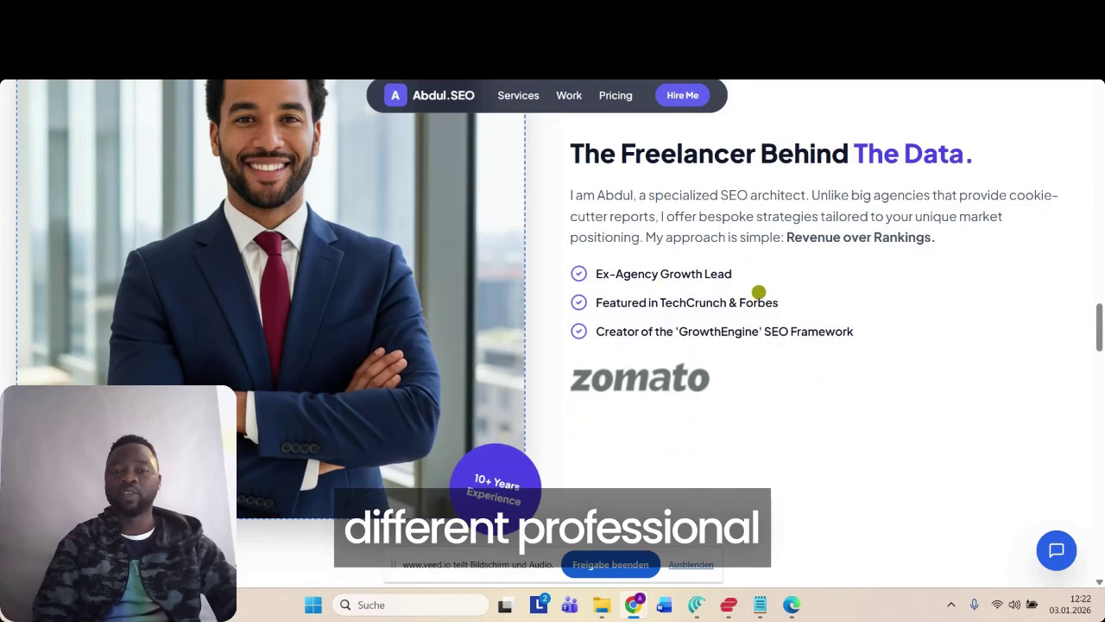
{"action": "scroll", "coordinate": [765, 290], "scroll_direction": "down", "scroll_amount": 10}
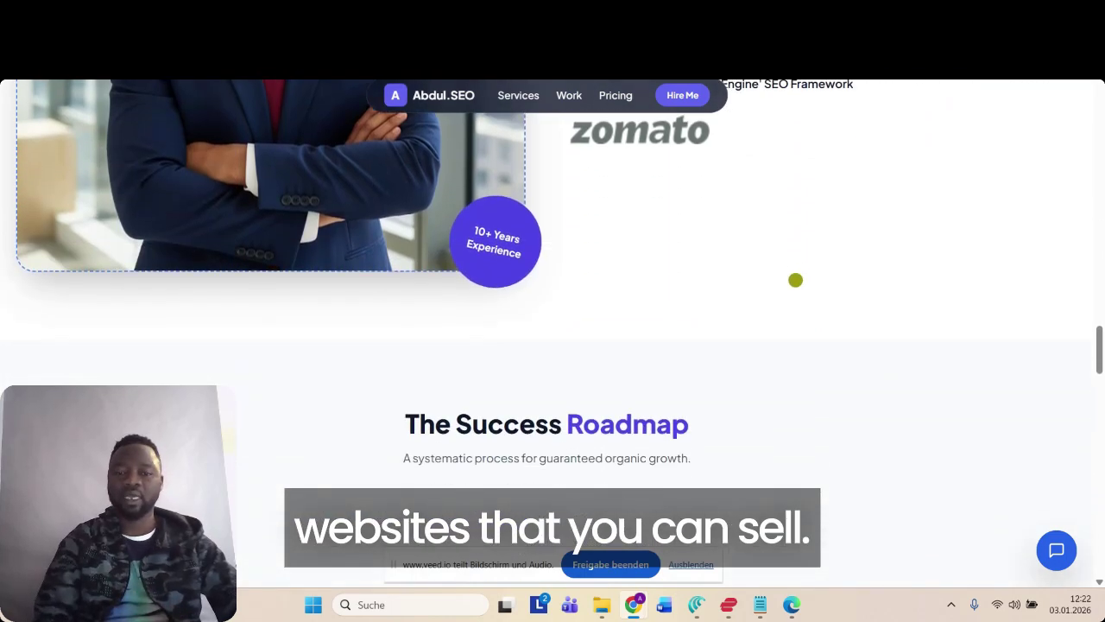
{"action": "scroll", "coordinate": [796, 280], "scroll_direction": "down", "scroll_amount": 7}
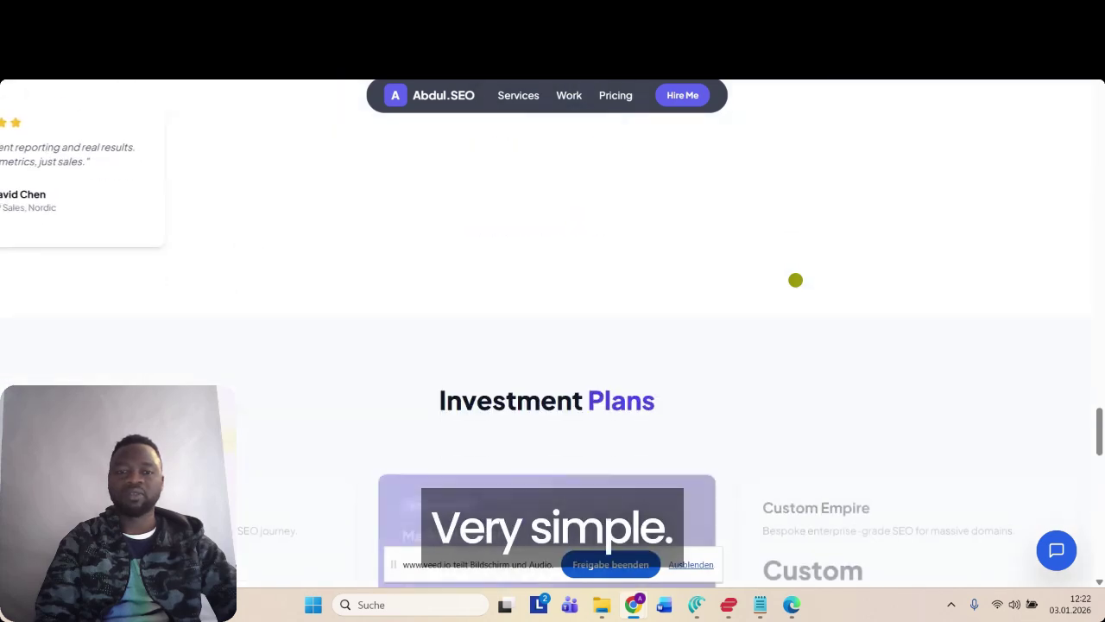
{"action": "scroll", "coordinate": [795, 280], "scroll_direction": "up", "scroll_amount": 3}
{"action": "scroll", "coordinate": [869, 380], "scroll_direction": "down", "scroll_amount": 10}
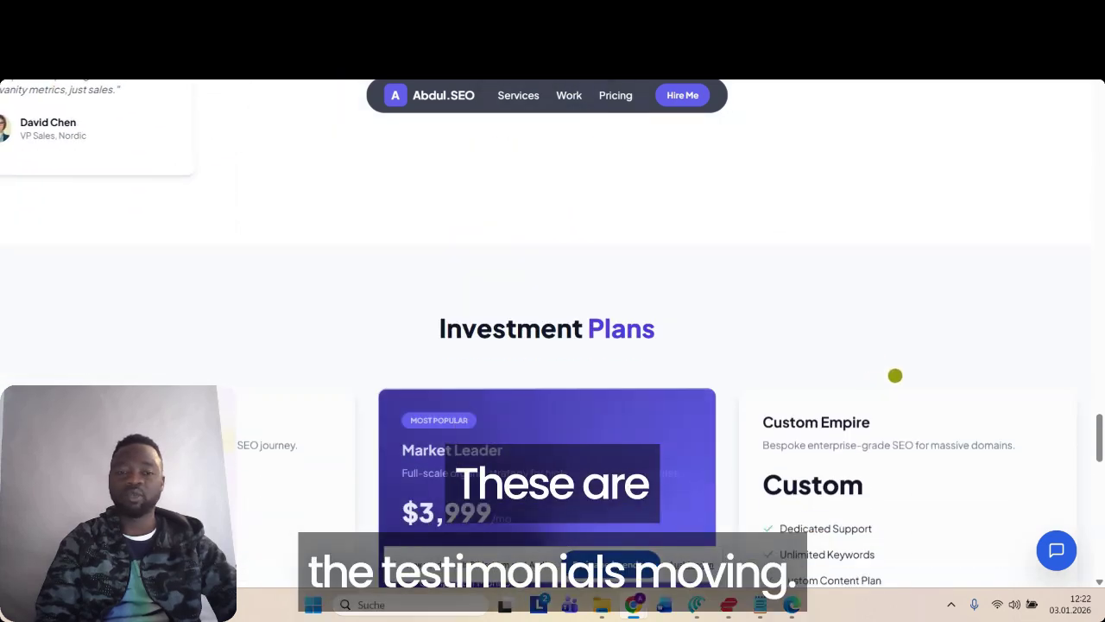
{"action": "scroll", "coordinate": [904, 363], "scroll_direction": "up", "scroll_amount": 3}
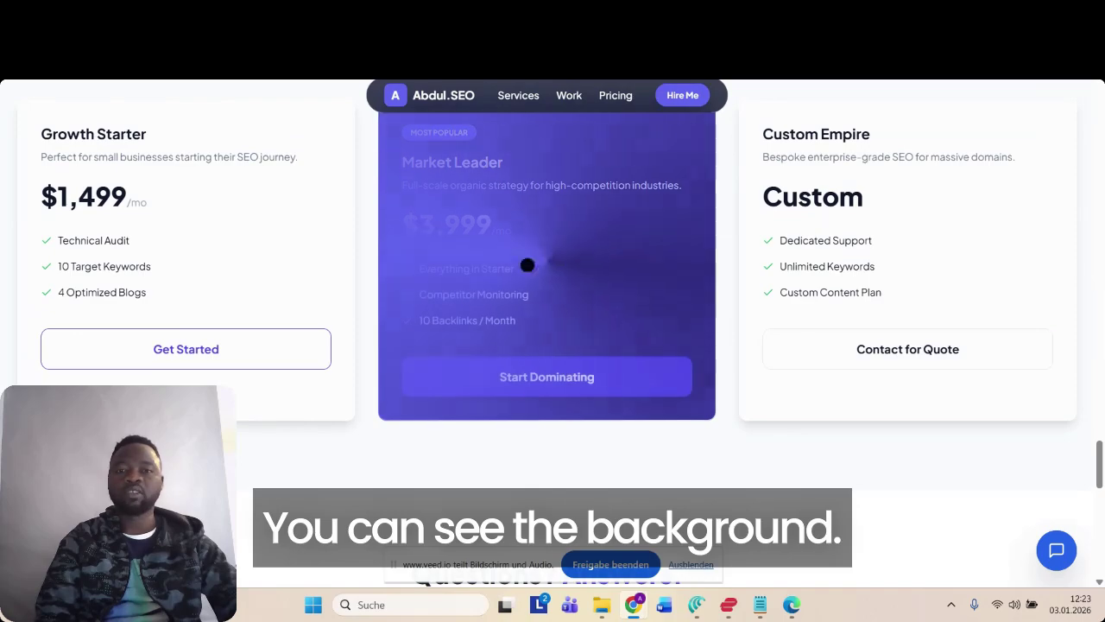
{"action": "scroll", "coordinate": [786, 400], "scroll_direction": "down", "scroll_amount": 15}
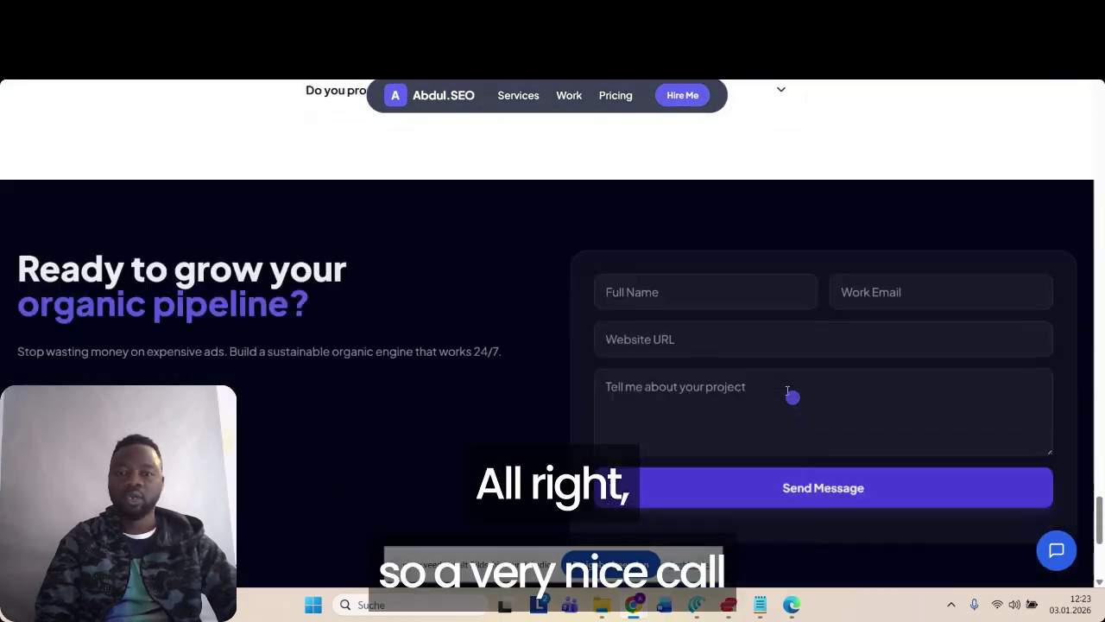
{"action": "scroll", "coordinate": [807, 379], "scroll_direction": "down", "scroll_amount": 1}
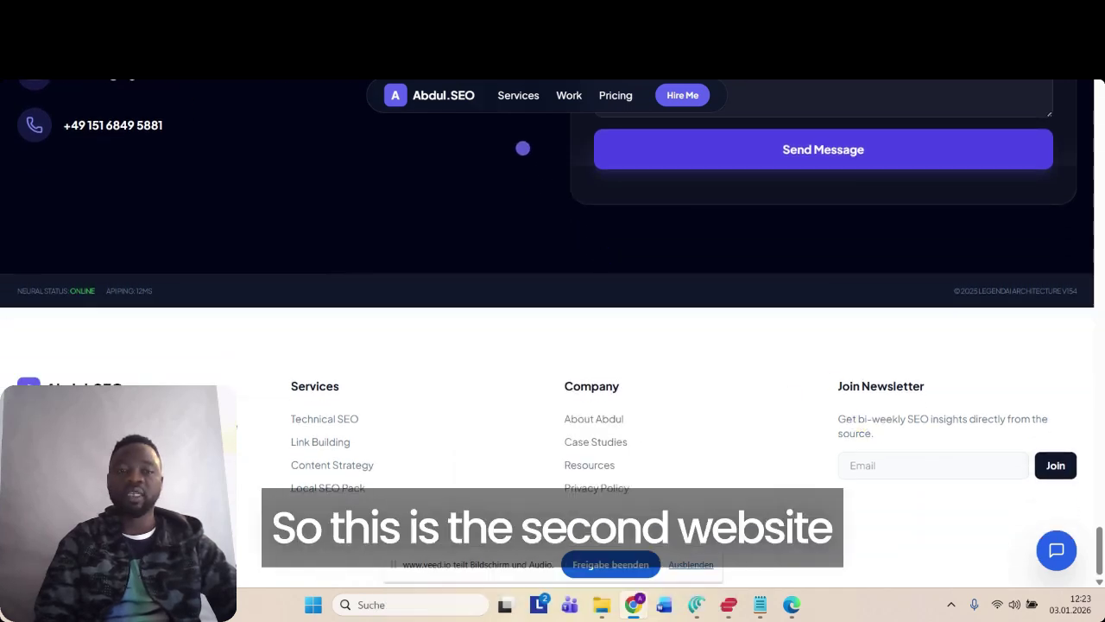
{"action": "scroll", "coordinate": [590, 282], "scroll_direction": "up", "scroll_amount": 15}
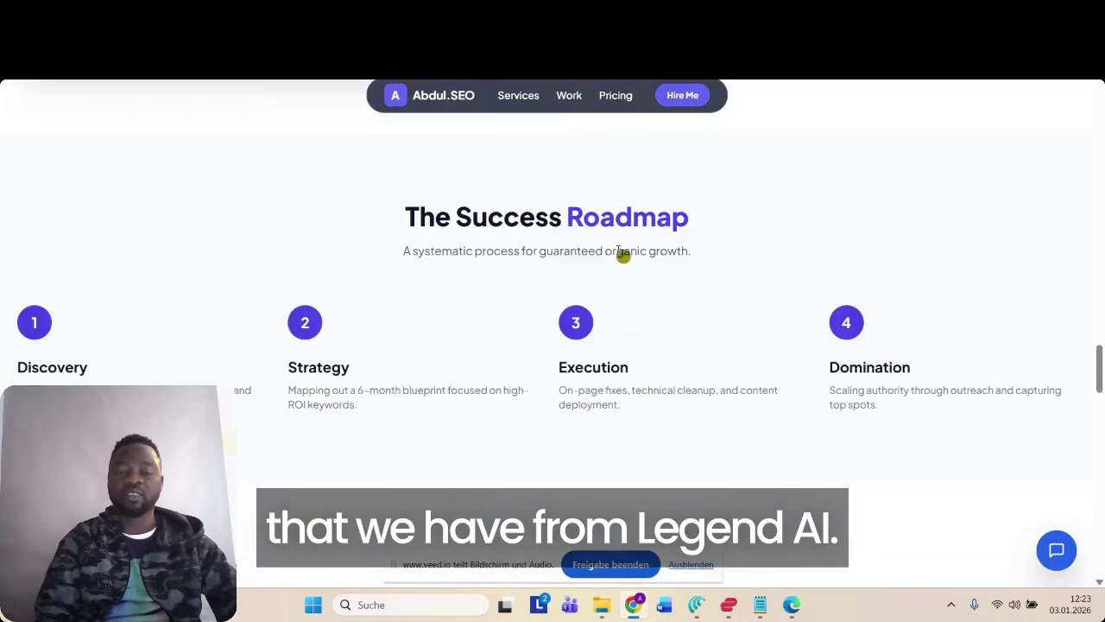
{"action": "scroll", "coordinate": [618, 251], "scroll_direction": "up", "scroll_amount": 15}
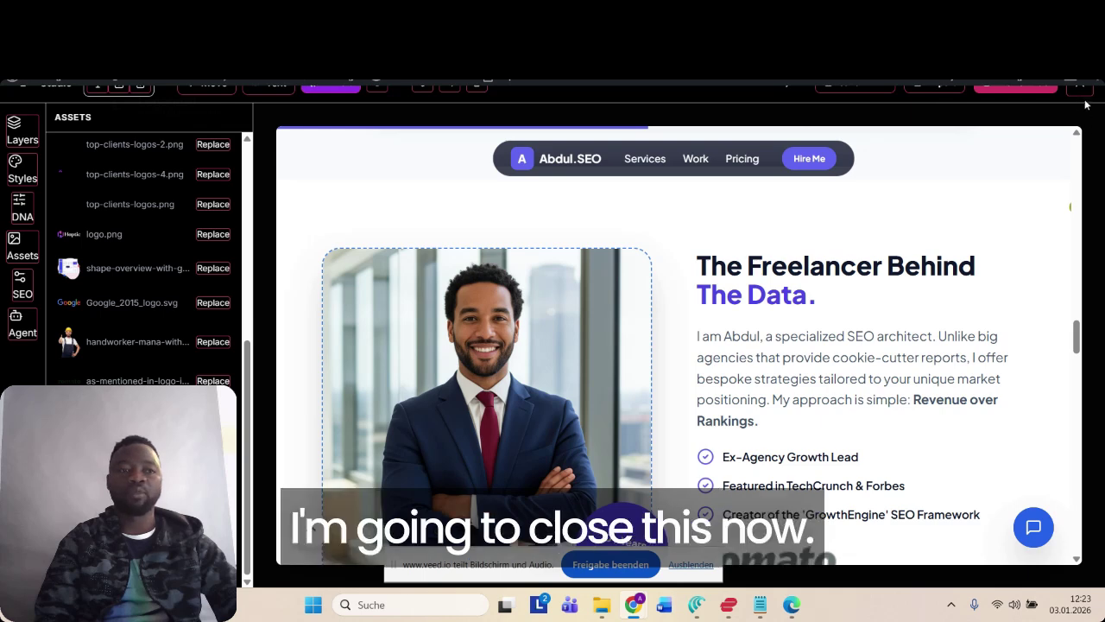
- Close the website editor and set the generator's architecture to Fully Animated / Motion Pro
{"action": "left_click", "coordinate": [1080, 85]}
{"action": "scroll", "coordinate": [780, 357], "scroll_direction": "down", "scroll_amount": 2}
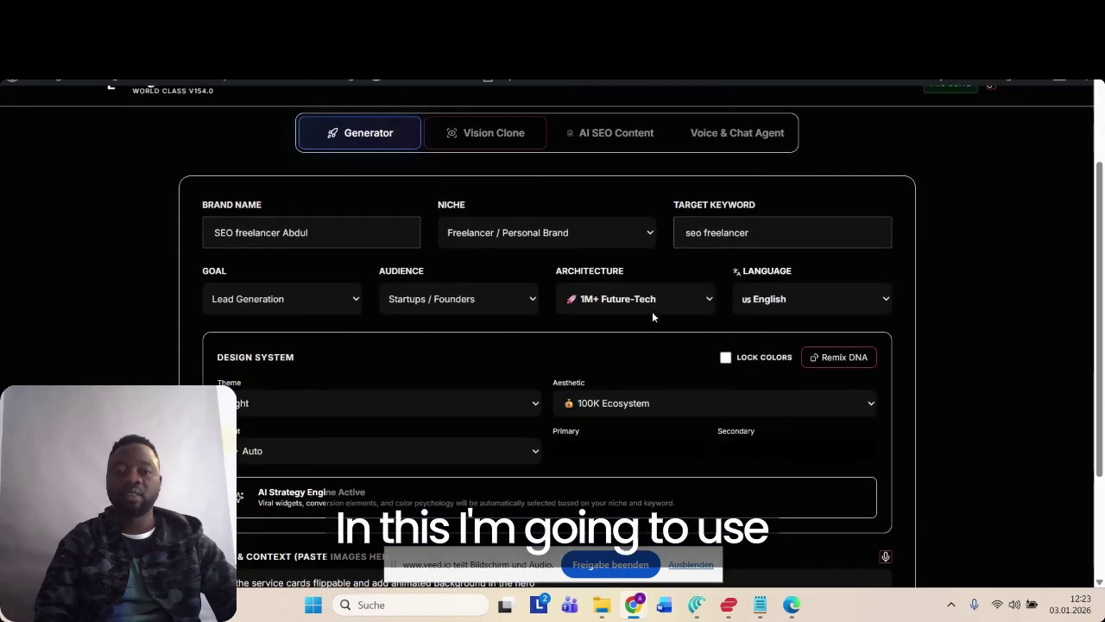
{"action": "left_click", "coordinate": [594, 303]}
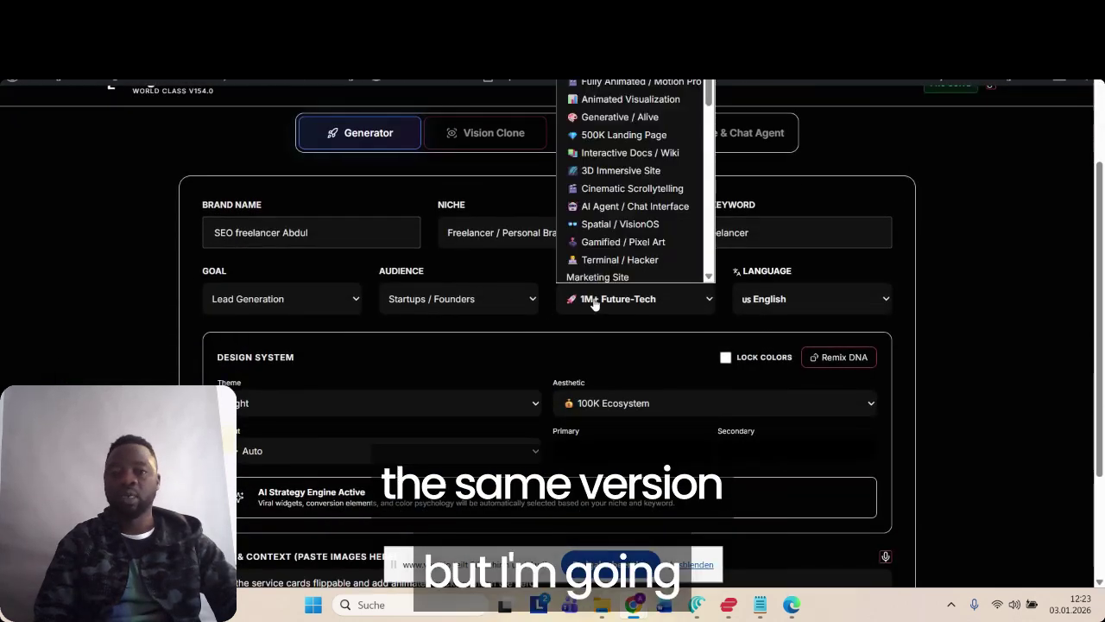
{"action": "left_click", "coordinate": [596, 311]}
{"action": "left_click", "coordinate": [617, 292]}
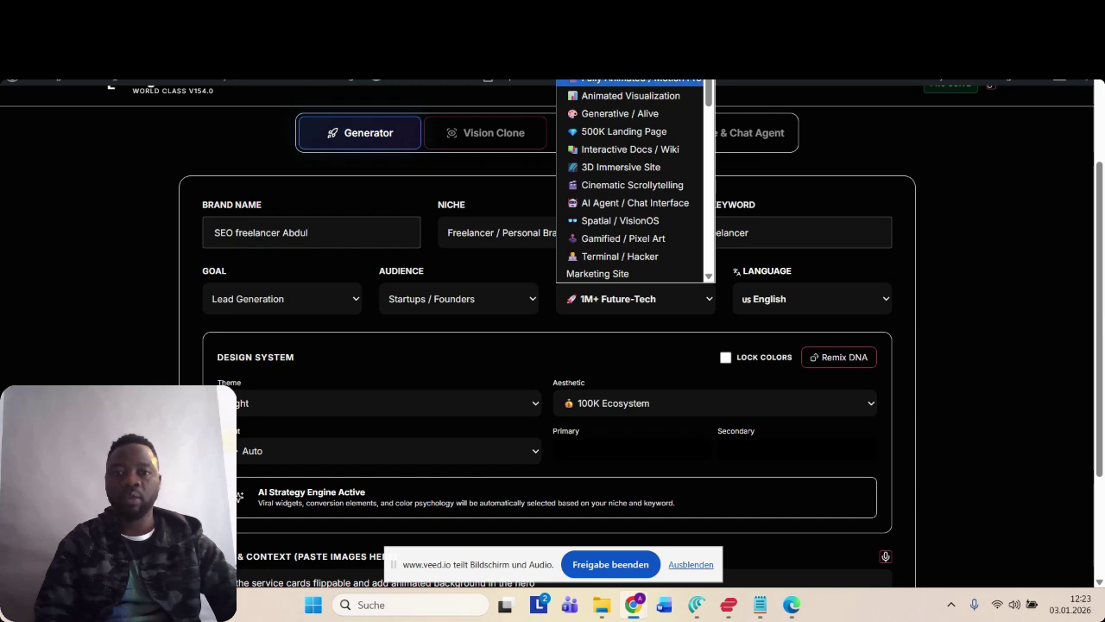
{"action": "left_click", "coordinate": [647, 81]}
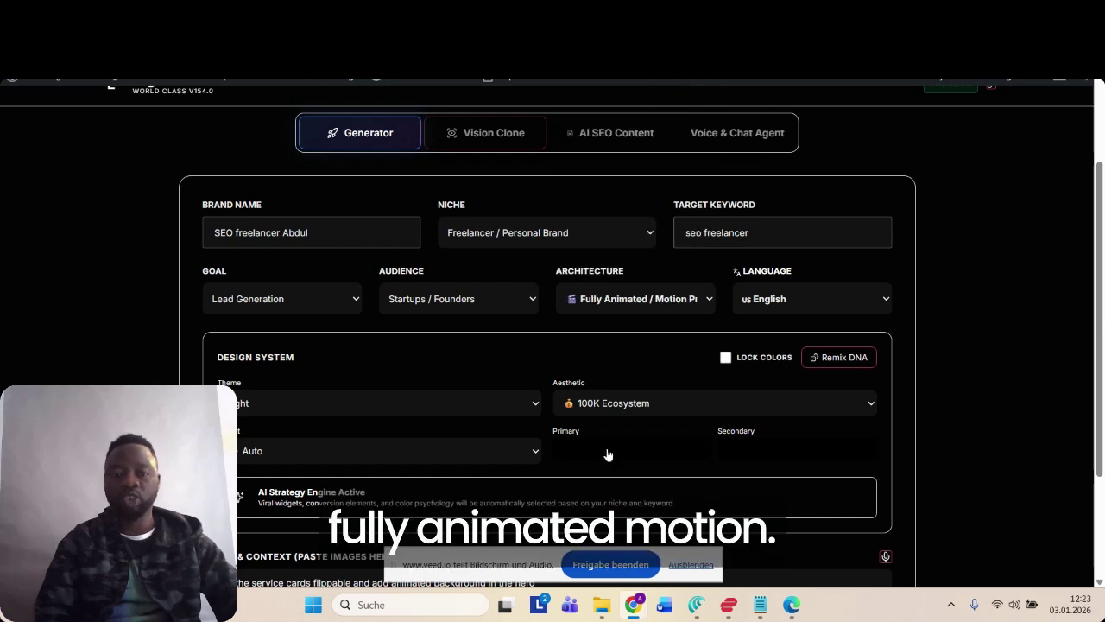
- Set the design system's aesthetic to Glass and launch generation of a new website
{"action": "left_click", "coordinate": [626, 409]}
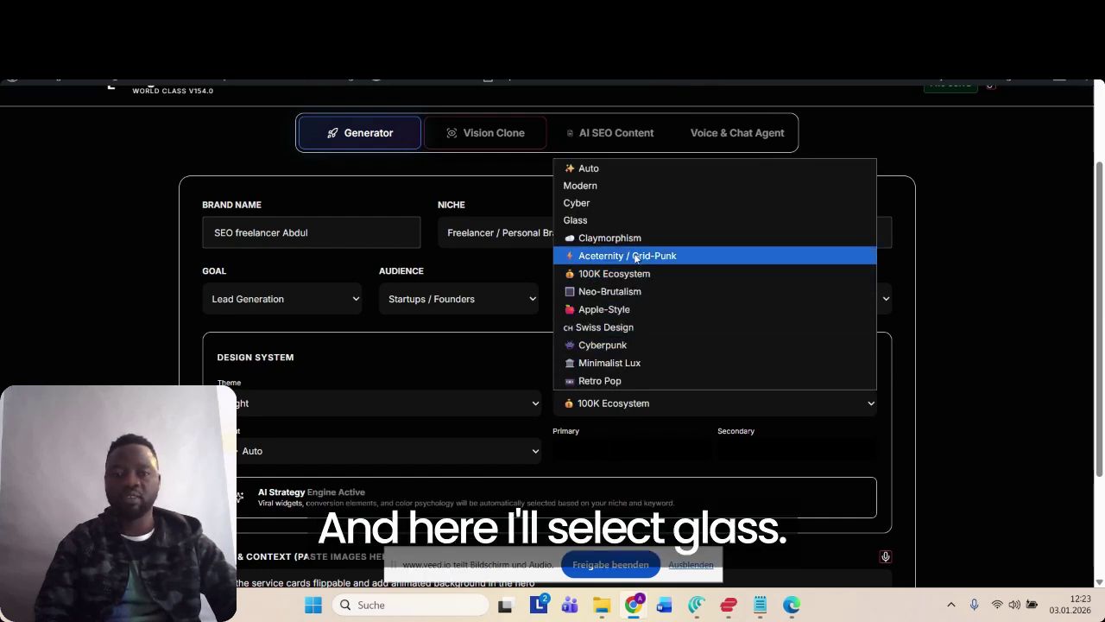
{"action": "left_click", "coordinate": [627, 216]}
{"action": "scroll", "coordinate": [838, 363], "scroll_direction": "down", "scroll_amount": 1}
{"action": "scroll", "coordinate": [838, 363], "scroll_direction": "down", "scroll_amount": 3}
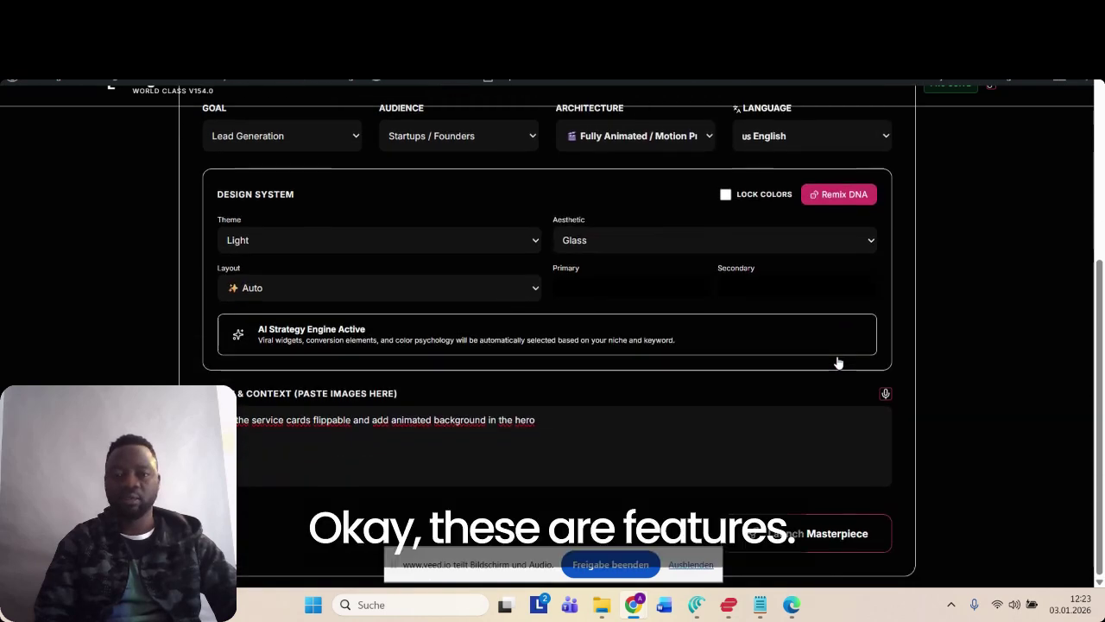
{"action": "left_click", "coordinate": [782, 528]}
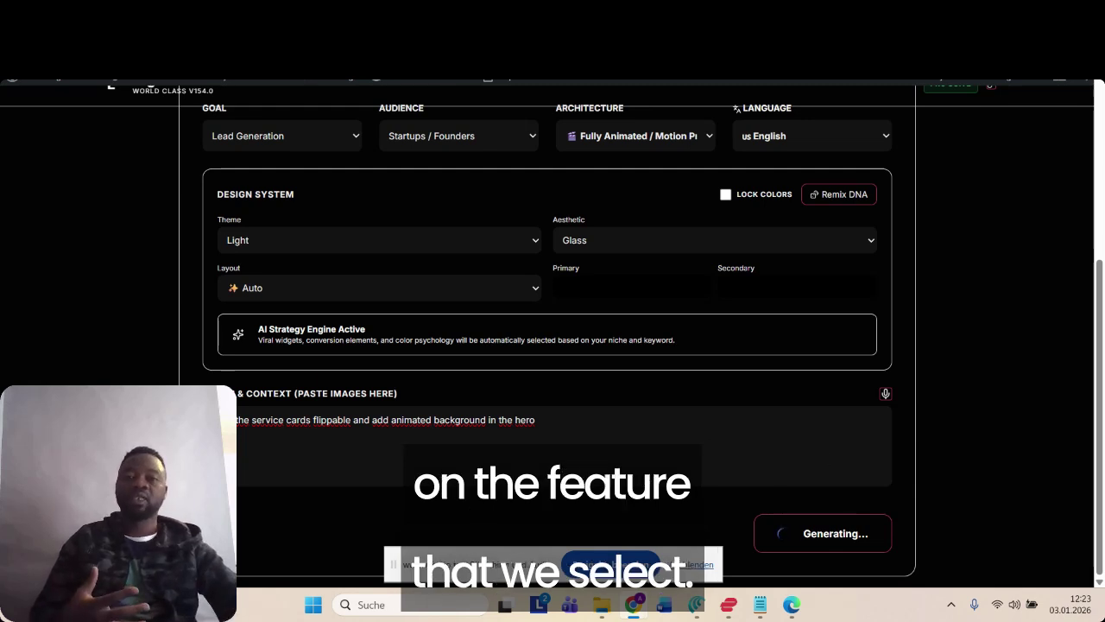
{"action": "scroll", "coordinate": [670, 298], "scroll_direction": "up", "scroll_amount": 1}
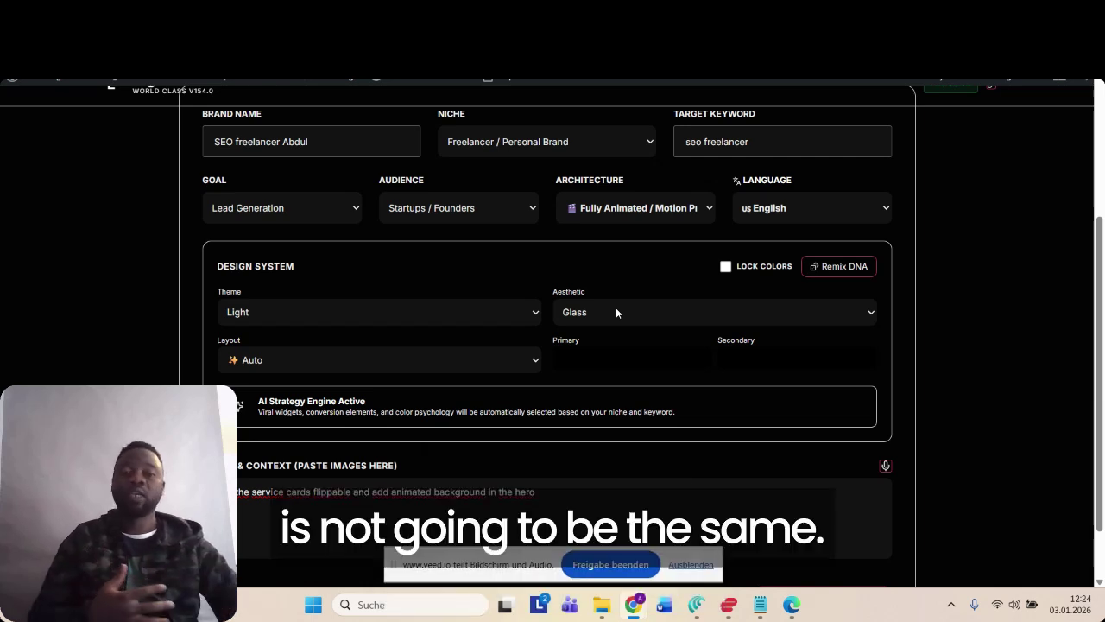
{"action": "scroll", "coordinate": [697, 286], "scroll_direction": "down", "scroll_amount": 1}
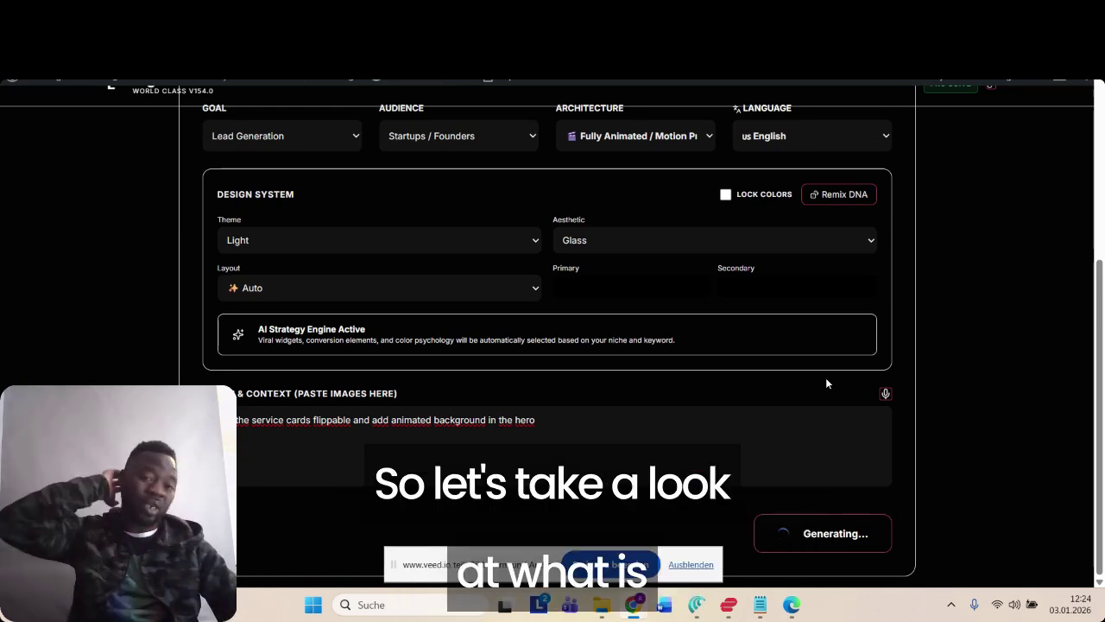
{"action": "scroll", "coordinate": [826, 377], "scroll_direction": "up", "scroll_amount": 3}
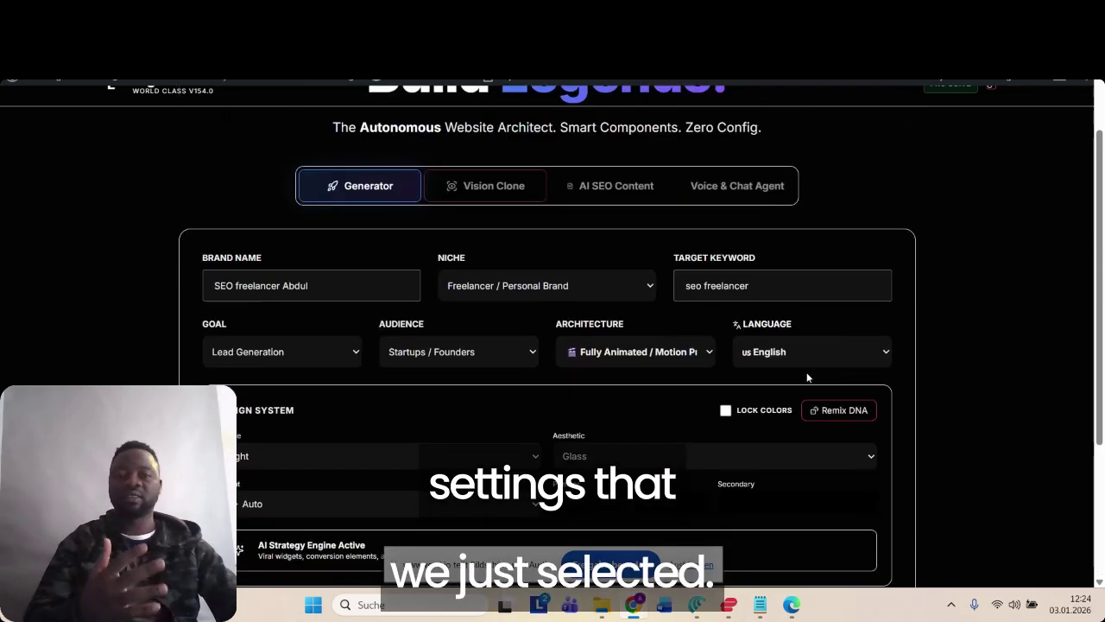
{"action": "scroll", "coordinate": [705, 370], "scroll_direction": "down", "scroll_amount": 1}
{"action": "scroll", "coordinate": [705, 369], "scroll_direction": "down", "scroll_amount": 1}
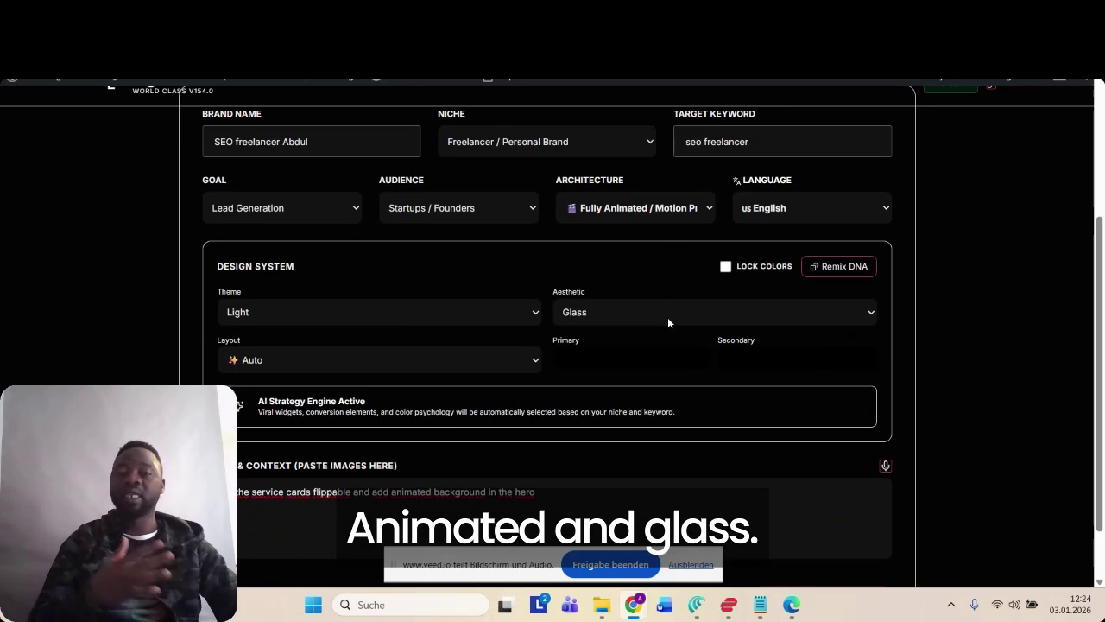
{"action": "scroll", "coordinate": [667, 317], "scroll_direction": "down", "scroll_amount": 1}
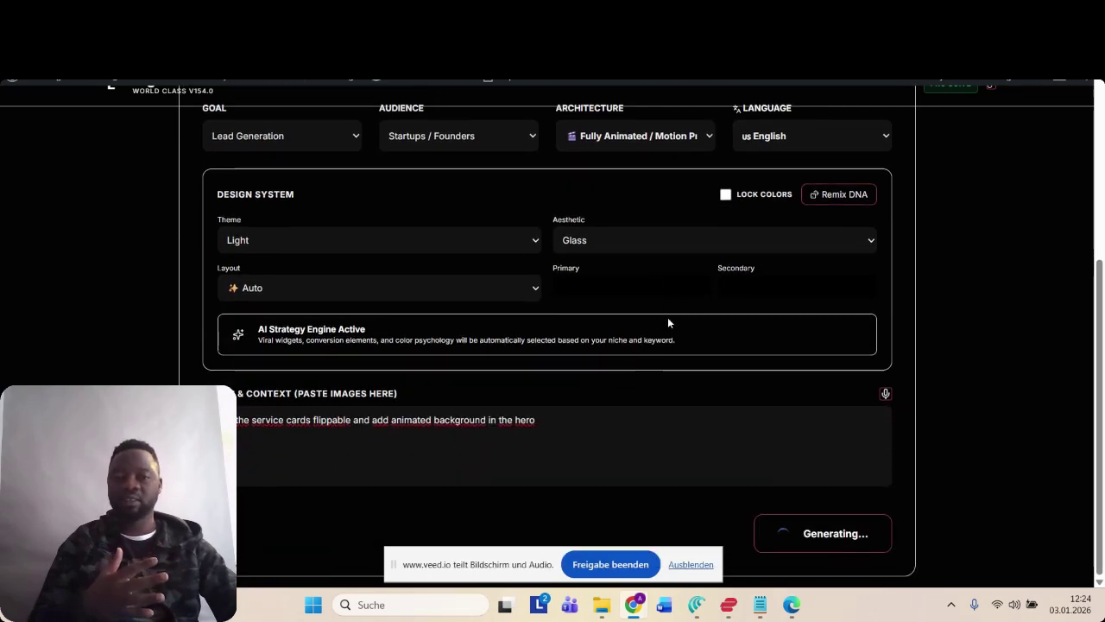
{"action": "left_click", "coordinate": [688, 140]}
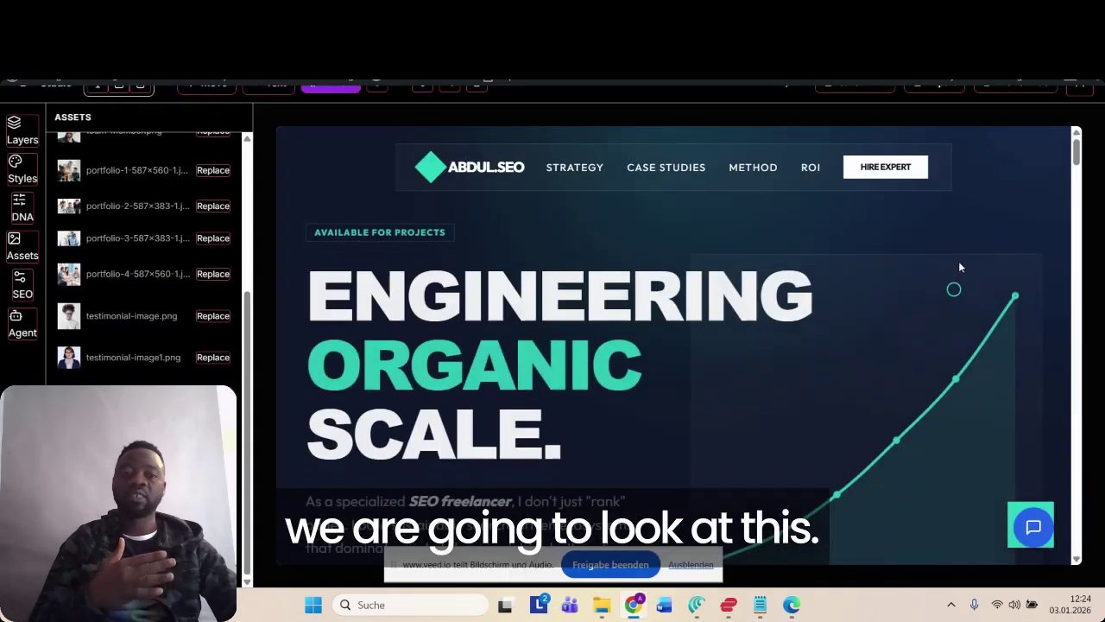
- Look over the newly generated website in the editor from the hero section to the Precision SEO Systems cards
{"action": "scroll", "coordinate": [985, 200], "scroll_direction": "down", "scroll_amount": 2}
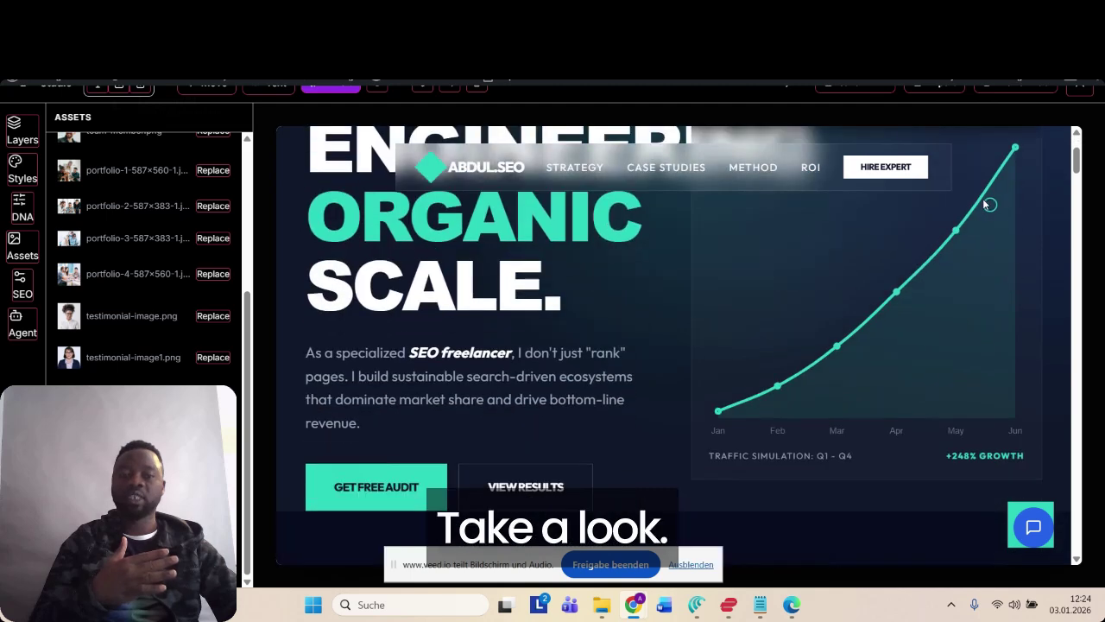
{"action": "scroll", "coordinate": [985, 203], "scroll_direction": "up", "scroll_amount": 1}
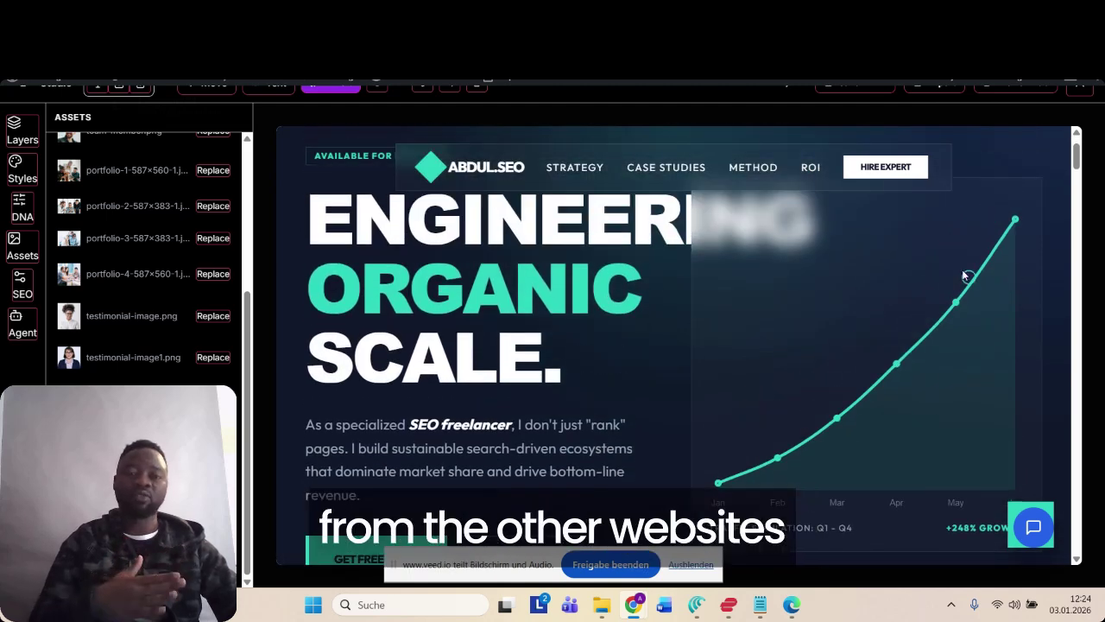
{"action": "scroll", "coordinate": [958, 279], "scroll_direction": "up", "scroll_amount": 1}
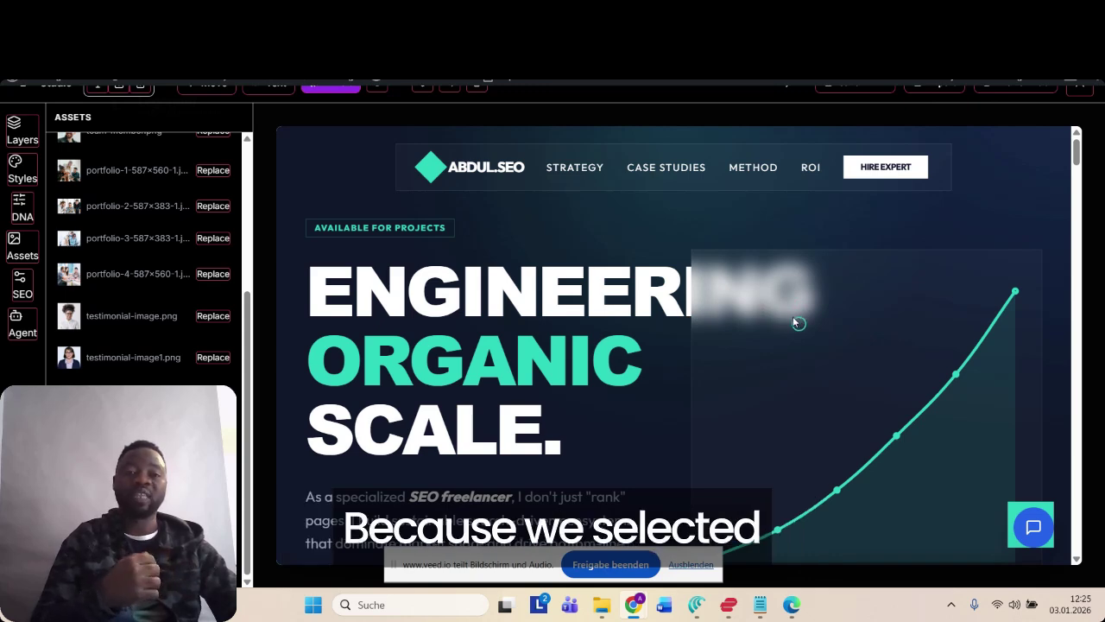
{"action": "scroll", "coordinate": [795, 320], "scroll_direction": "down", "scroll_amount": 5}
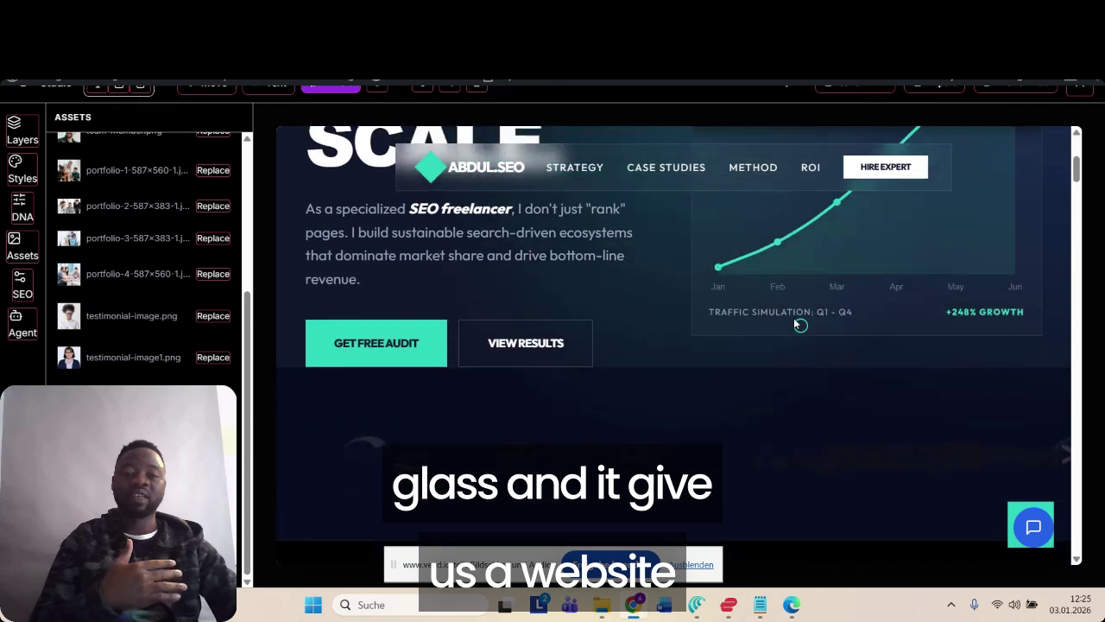
{"action": "scroll", "coordinate": [796, 323], "scroll_direction": "down", "scroll_amount": 10}
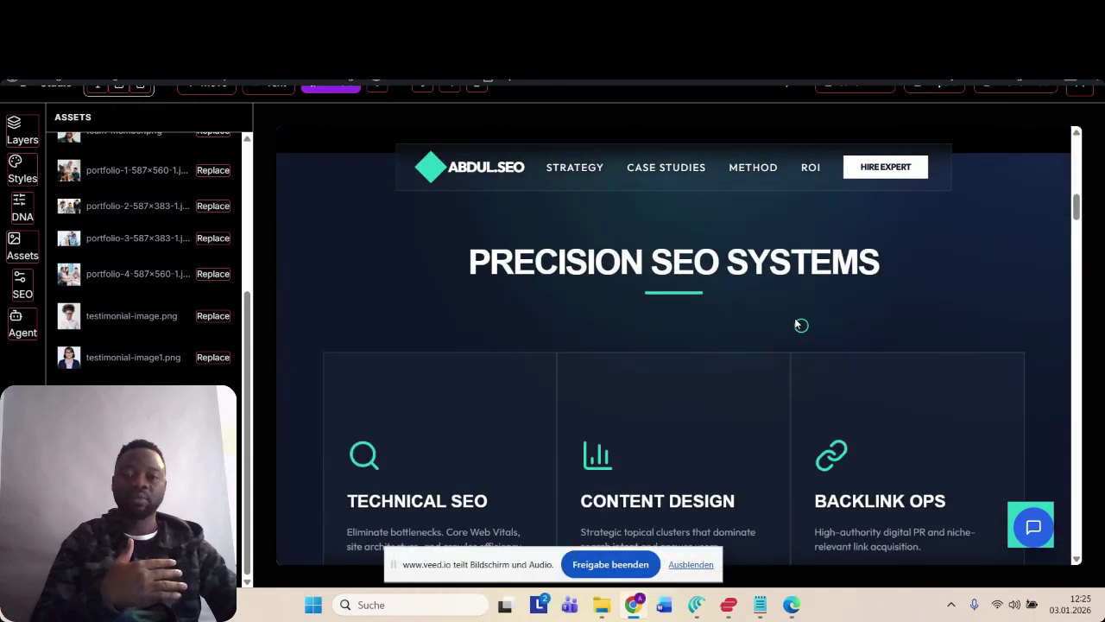
{"action": "scroll", "coordinate": [811, 316], "scroll_direction": "down", "scroll_amount": 3}
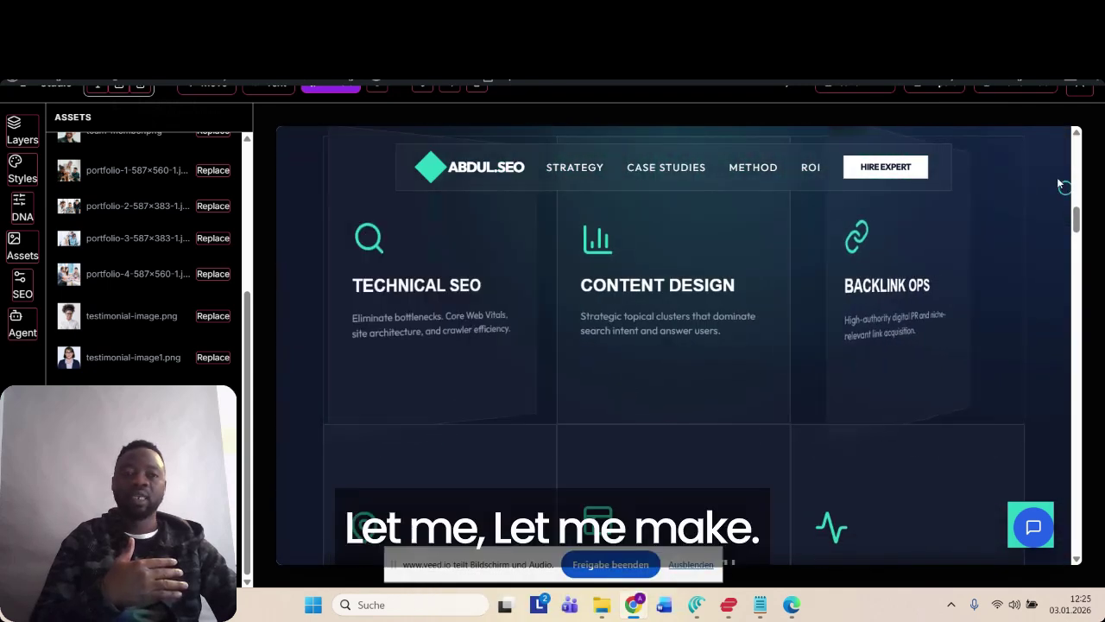
- Preview the new website full size and examine the hero, statistics, service cards and freelancer introduction
{"action": "left_click", "coordinate": [1023, 91]}
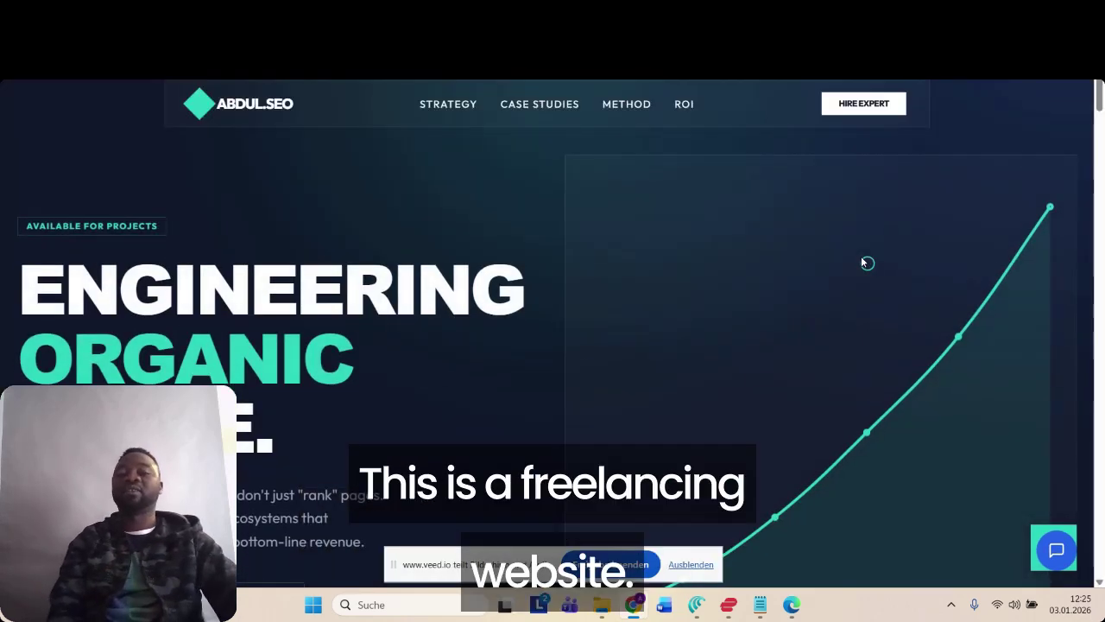
{"action": "scroll", "coordinate": [900, 274], "scroll_direction": "down", "scroll_amount": 5}
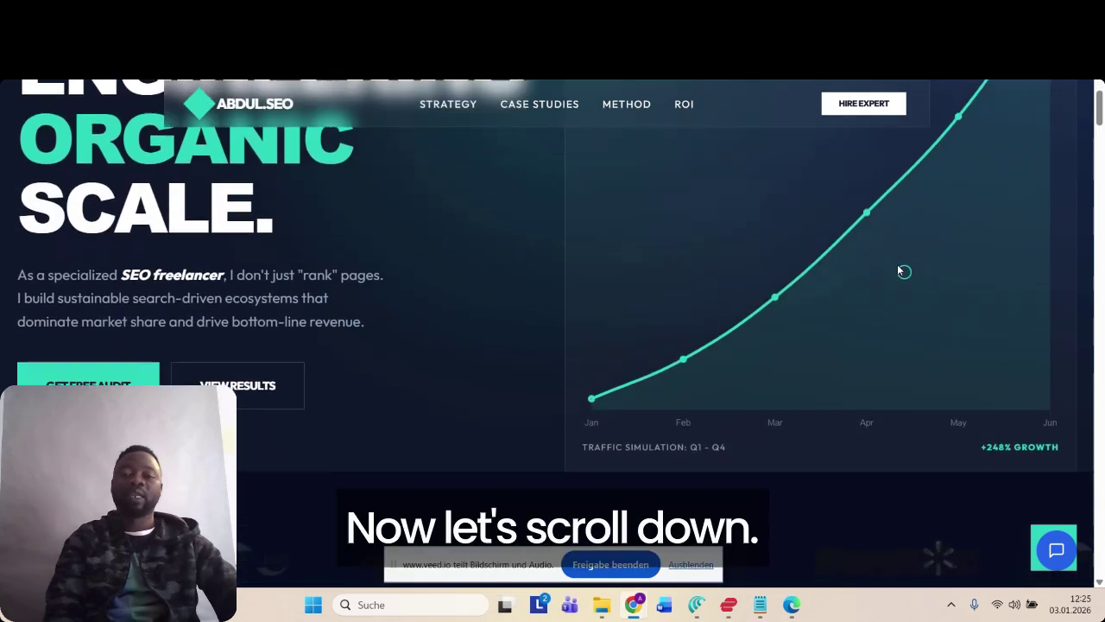
{"action": "scroll", "coordinate": [901, 271], "scroll_direction": "down", "scroll_amount": 1}
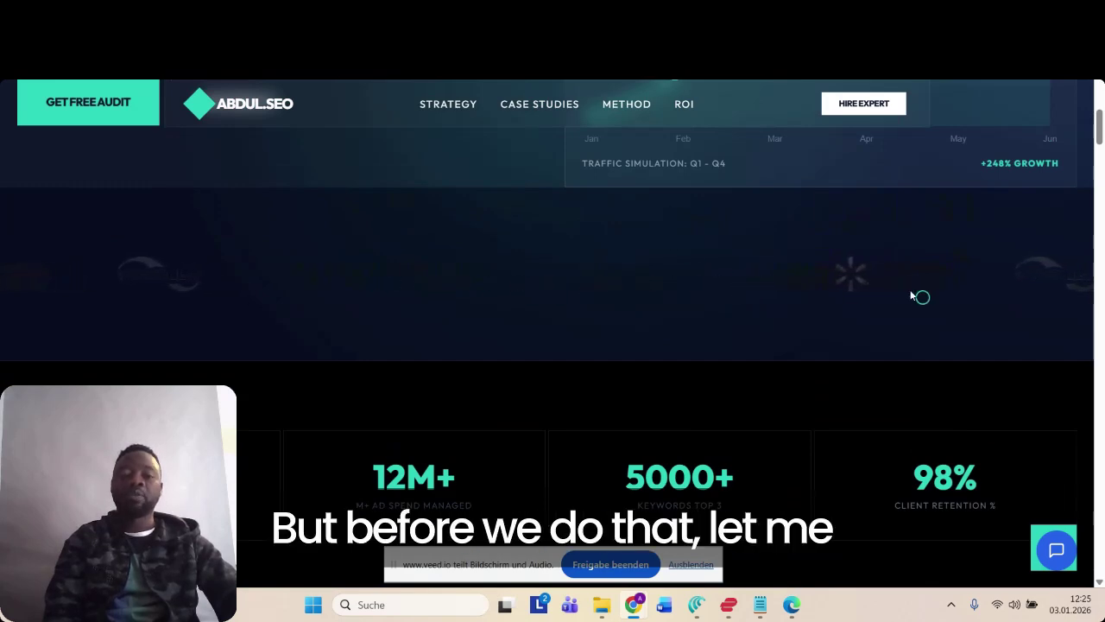
{"action": "scroll", "coordinate": [838, 296], "scroll_direction": "down", "scroll_amount": 7}
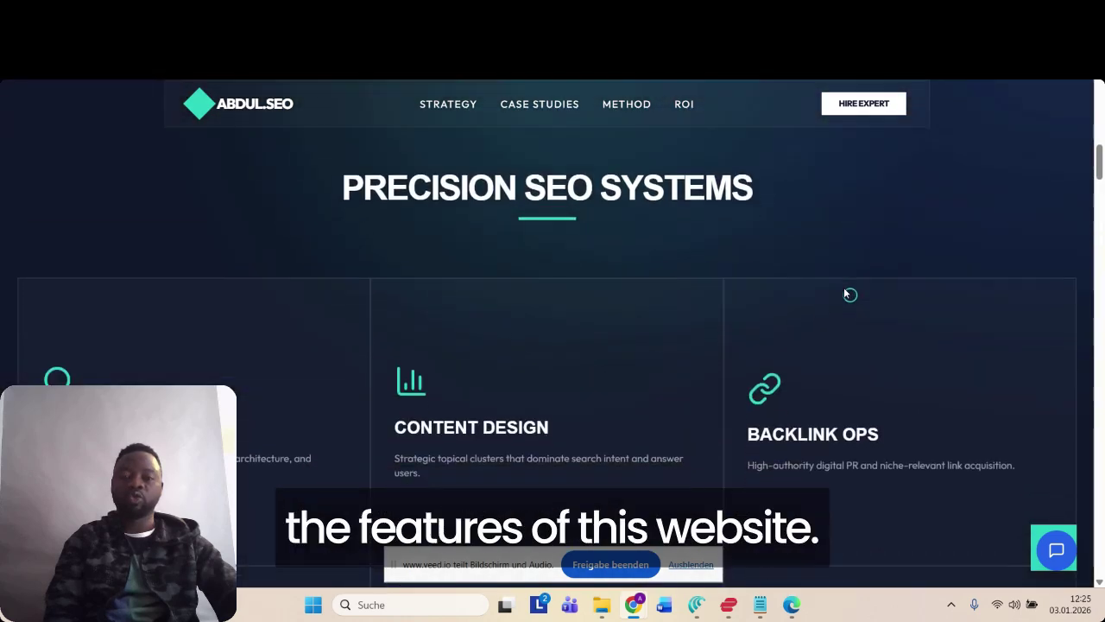
{"action": "scroll", "coordinate": [291, 309], "scroll_direction": "down", "scroll_amount": 3}
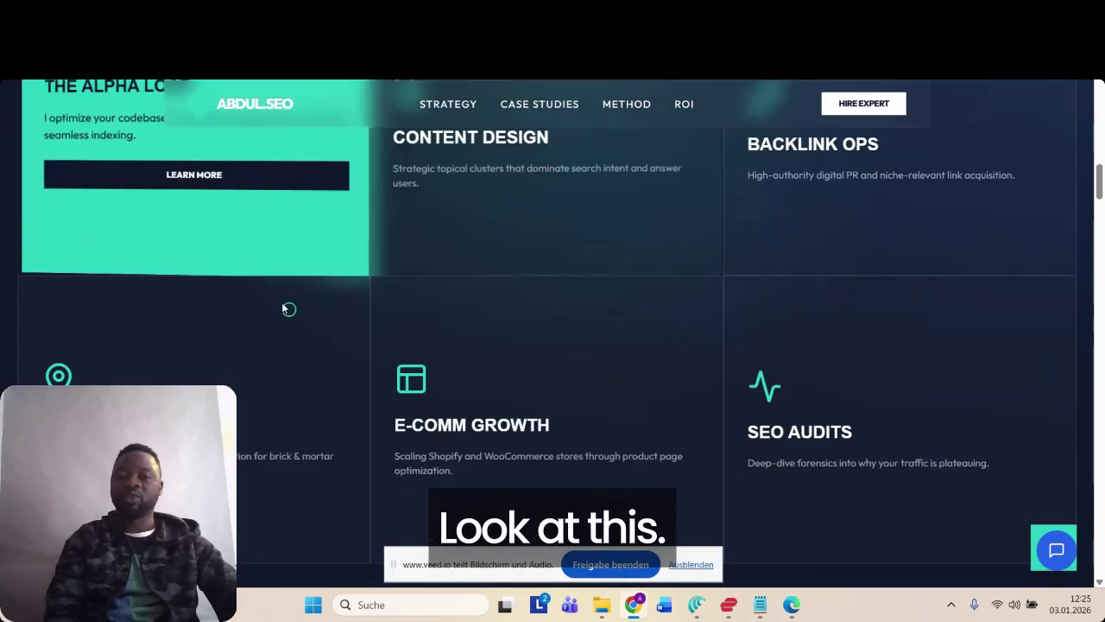
{"action": "scroll", "coordinate": [864, 350], "scroll_direction": "down", "scroll_amount": 5}
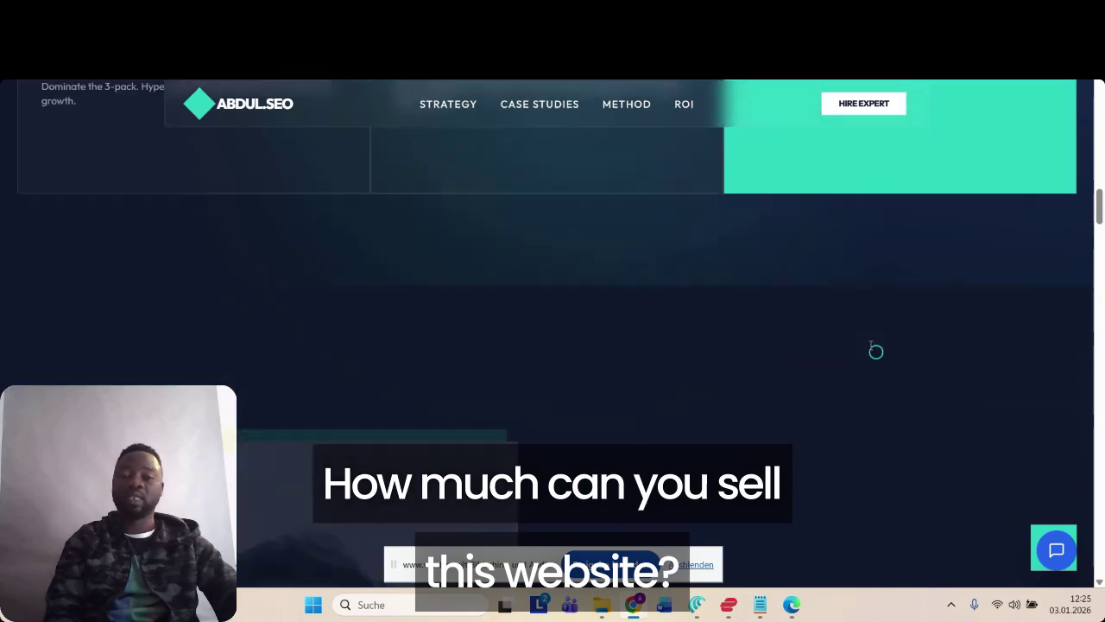
{"action": "scroll", "coordinate": [873, 351], "scroll_direction": "down", "scroll_amount": 3}
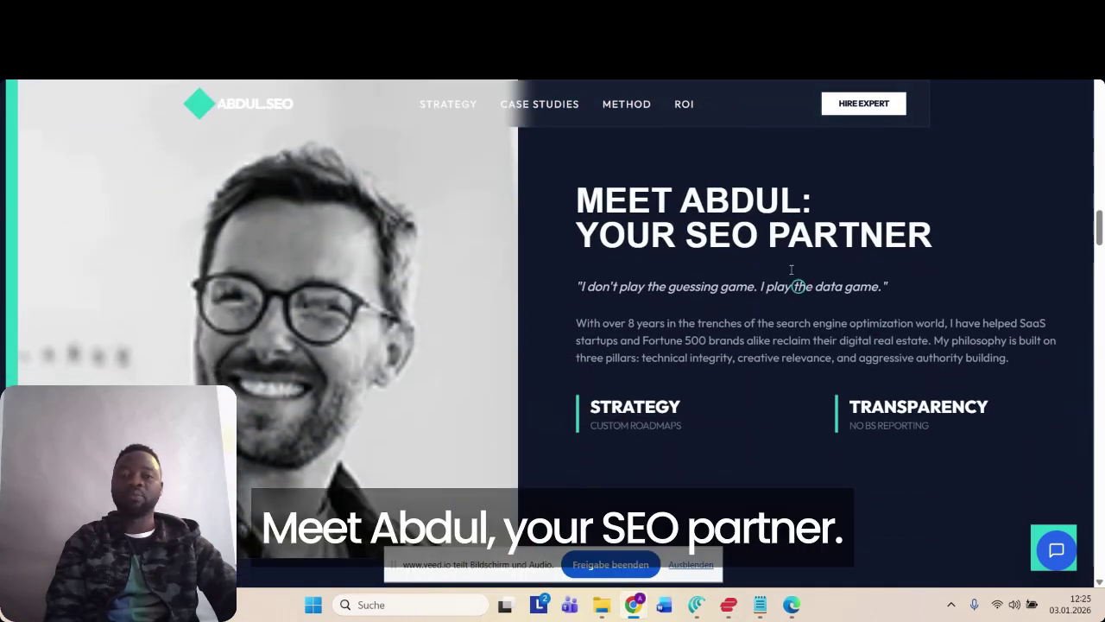
{"action": "scroll", "coordinate": [867, 263], "scroll_direction": "down", "scroll_amount": 8}
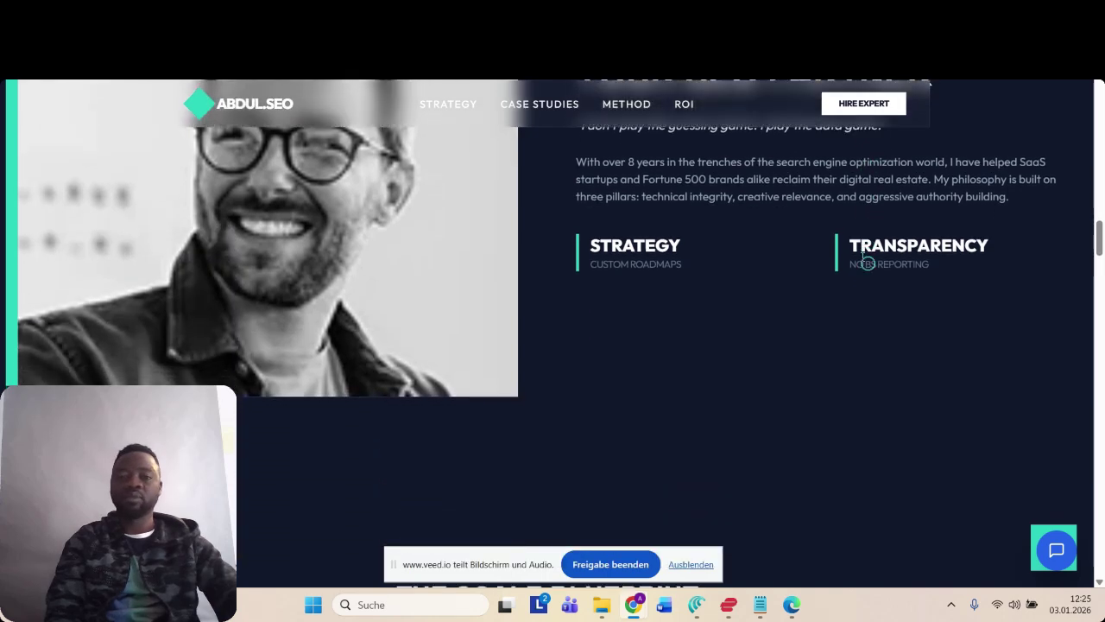
- Examine the rest of the previewed page from the Victory Stories gallery through testimonials, calculator, questions and blog to the contact form and footer
{"action": "scroll", "coordinate": [866, 259], "scroll_direction": "down", "scroll_amount": 5}
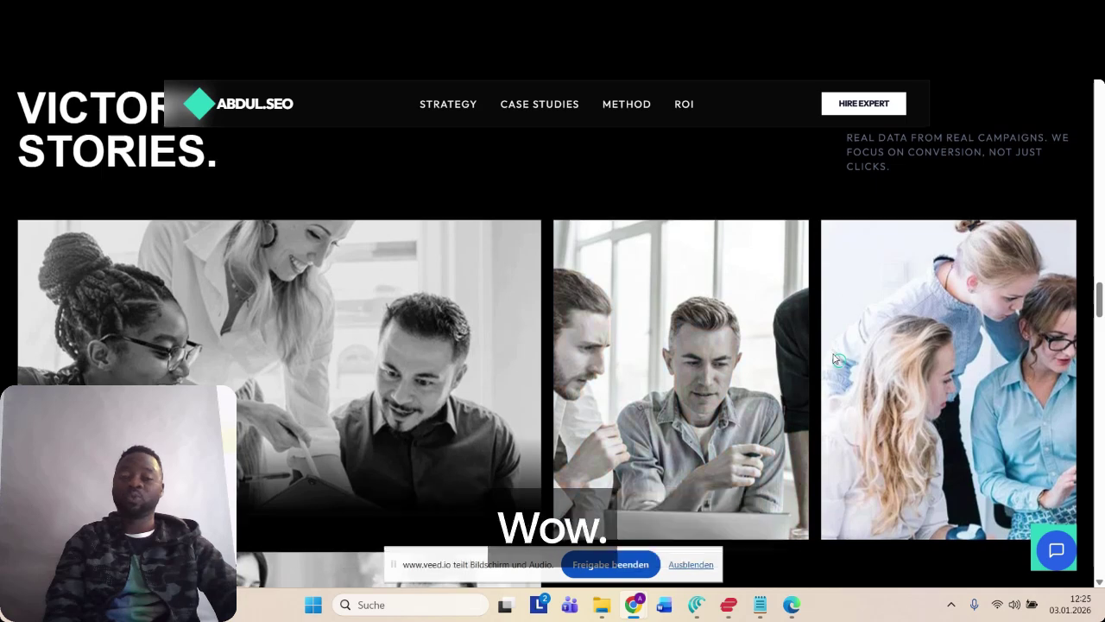
{"action": "scroll", "coordinate": [838, 360], "scroll_direction": "down", "scroll_amount": 3}
{"action": "scroll", "coordinate": [745, 377], "scroll_direction": "down", "scroll_amount": 4}
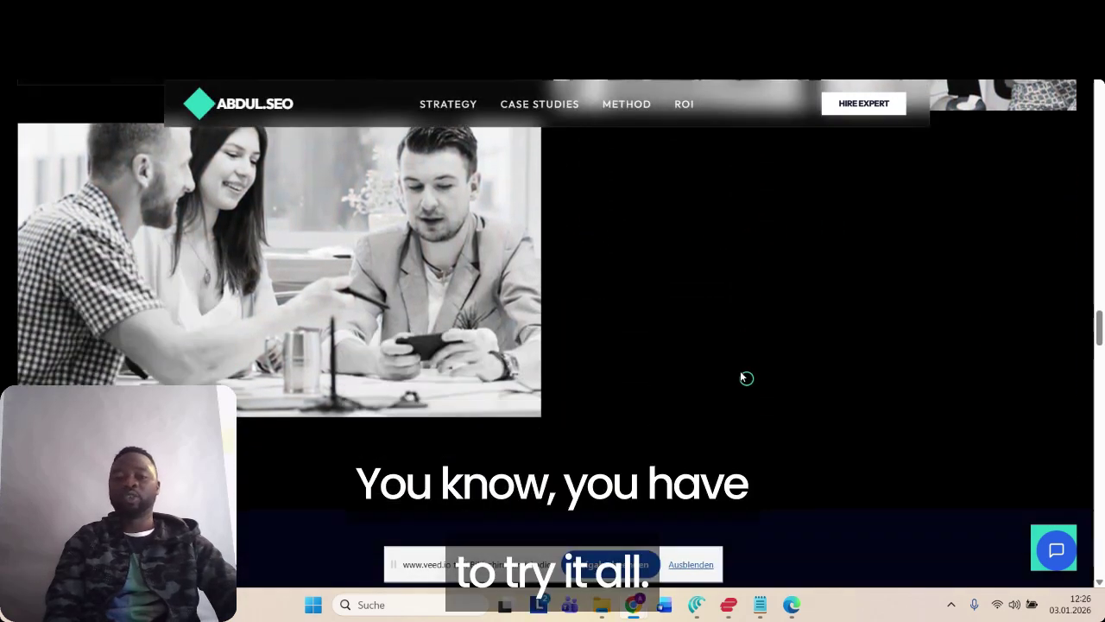
{"action": "scroll", "coordinate": [746, 377], "scroll_direction": "down", "scroll_amount": 5}
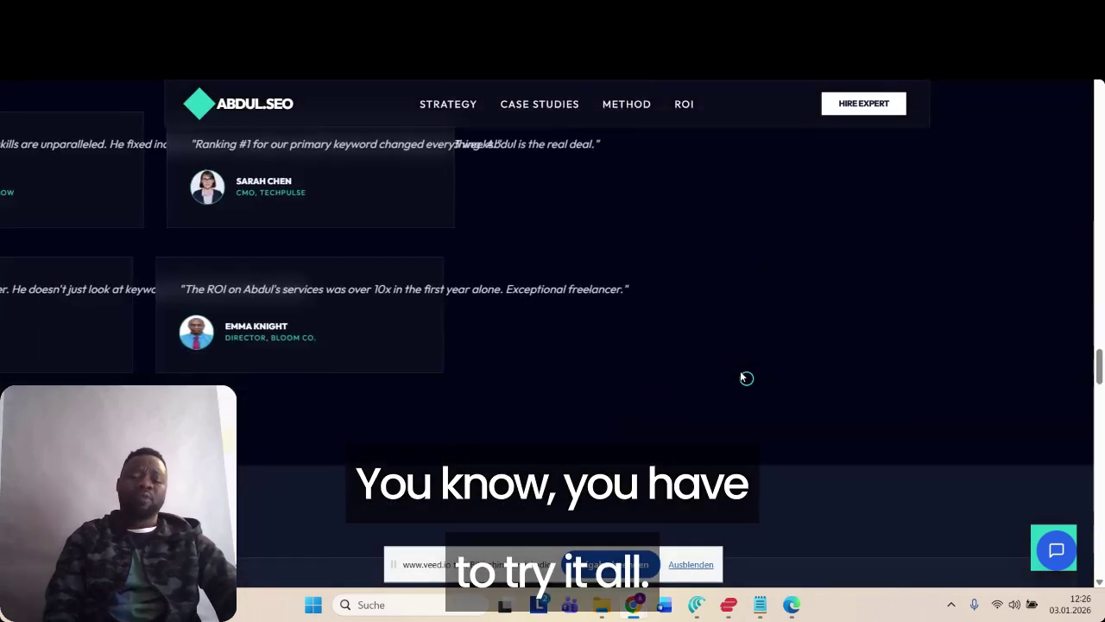
{"action": "scroll", "coordinate": [748, 378], "scroll_direction": "down", "scroll_amount": 10}
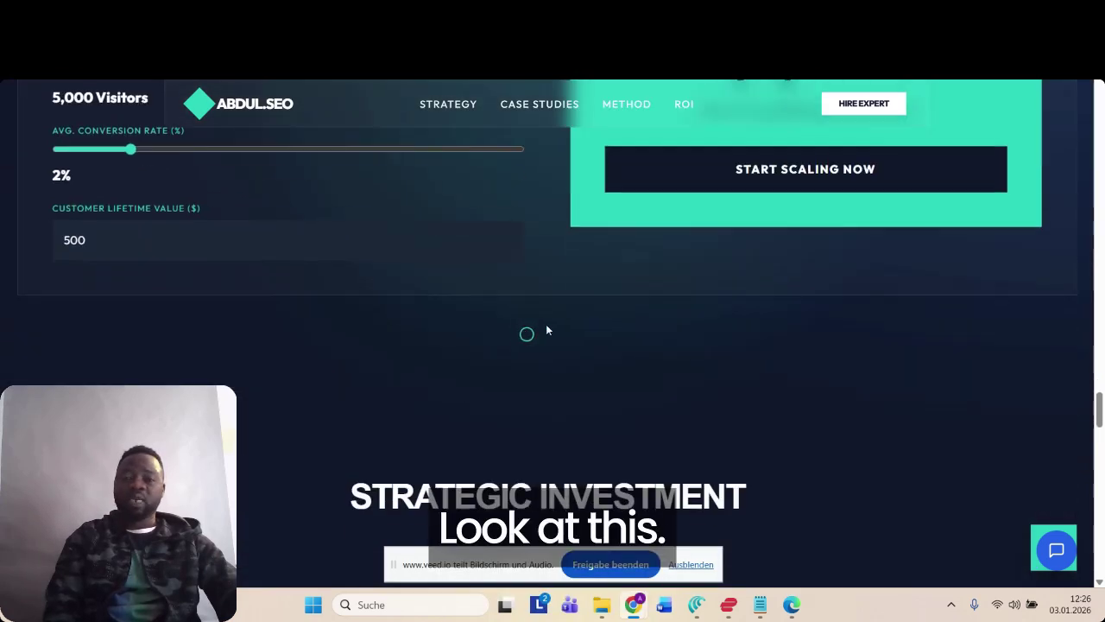
{"action": "scroll", "coordinate": [618, 324], "scroll_direction": "down", "scroll_amount": 10}
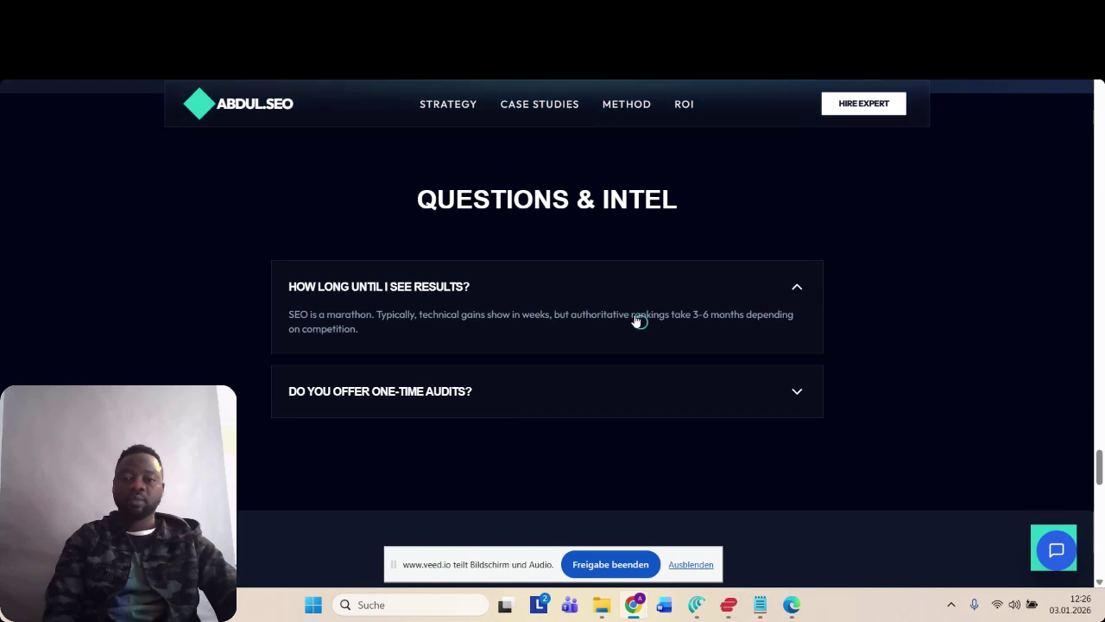
{"action": "scroll", "coordinate": [638, 321], "scroll_direction": "down", "scroll_amount": 1}
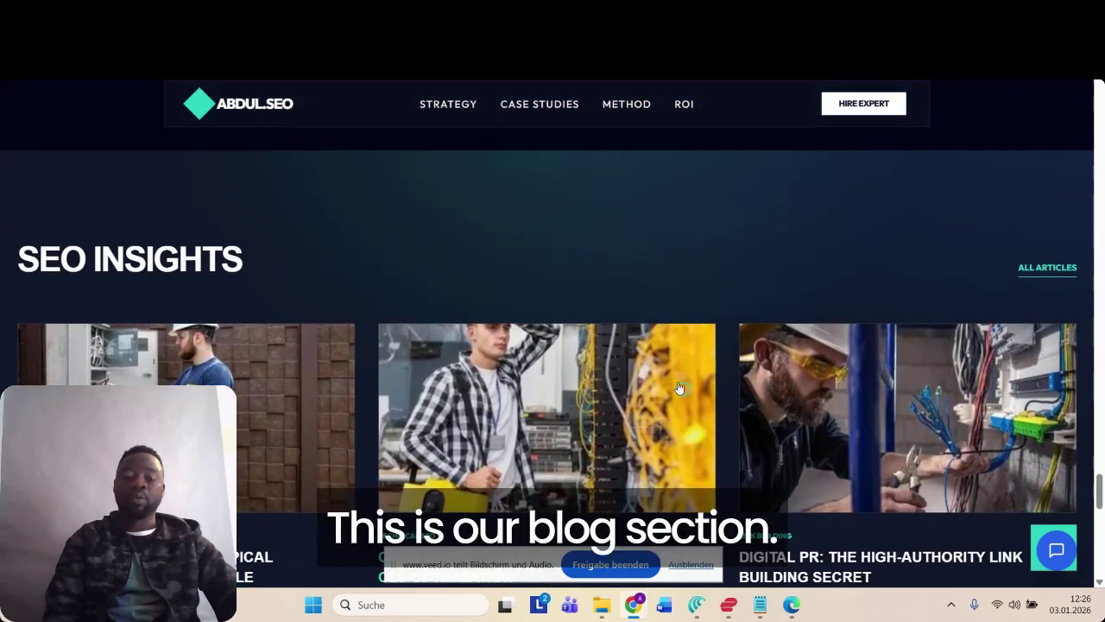
{"action": "scroll", "coordinate": [831, 365], "scroll_direction": "down", "scroll_amount": 2}
{"action": "scroll", "coordinate": [831, 365], "scroll_direction": "down", "scroll_amount": 4}
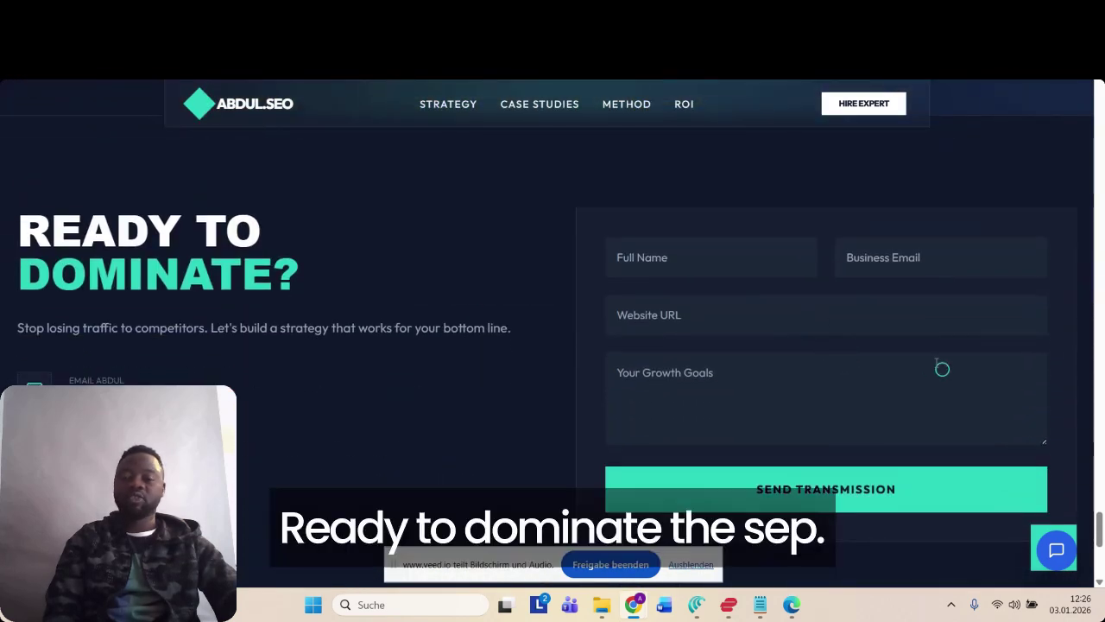
{"action": "scroll", "coordinate": [942, 369], "scroll_direction": "down", "scroll_amount": 4}
{"action": "scroll", "coordinate": [939, 368], "scroll_direction": "up", "scroll_amount": 10}
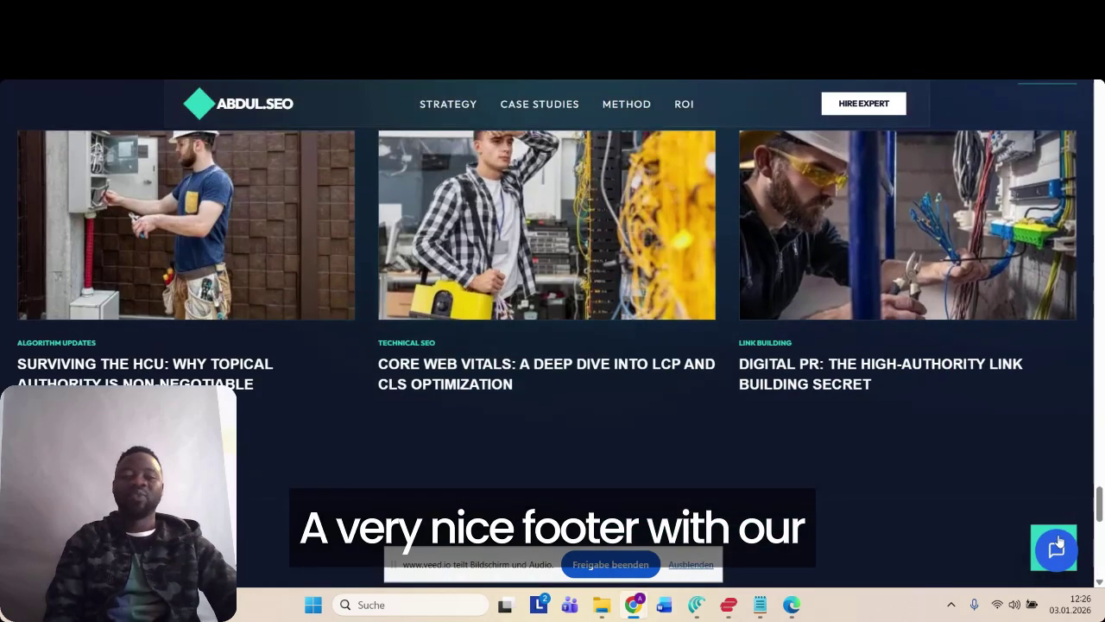
- Test the website's chat agent in the preview by sending the message "hi", and close the chat
{"action": "left_click", "coordinate": [1057, 547]}
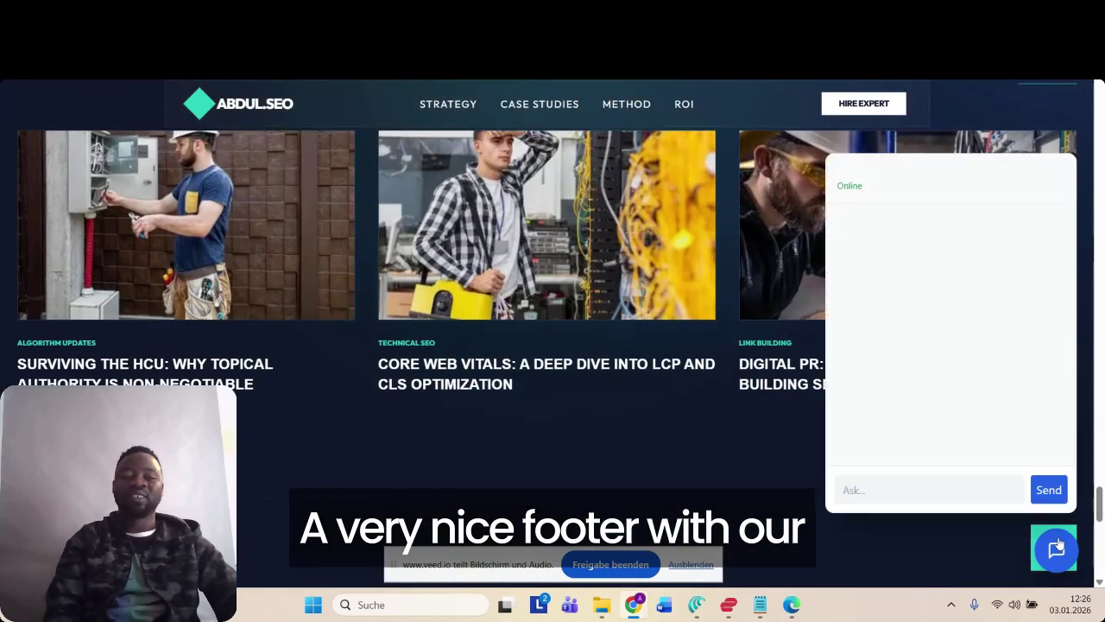
{"action": "left_click", "coordinate": [938, 489]}
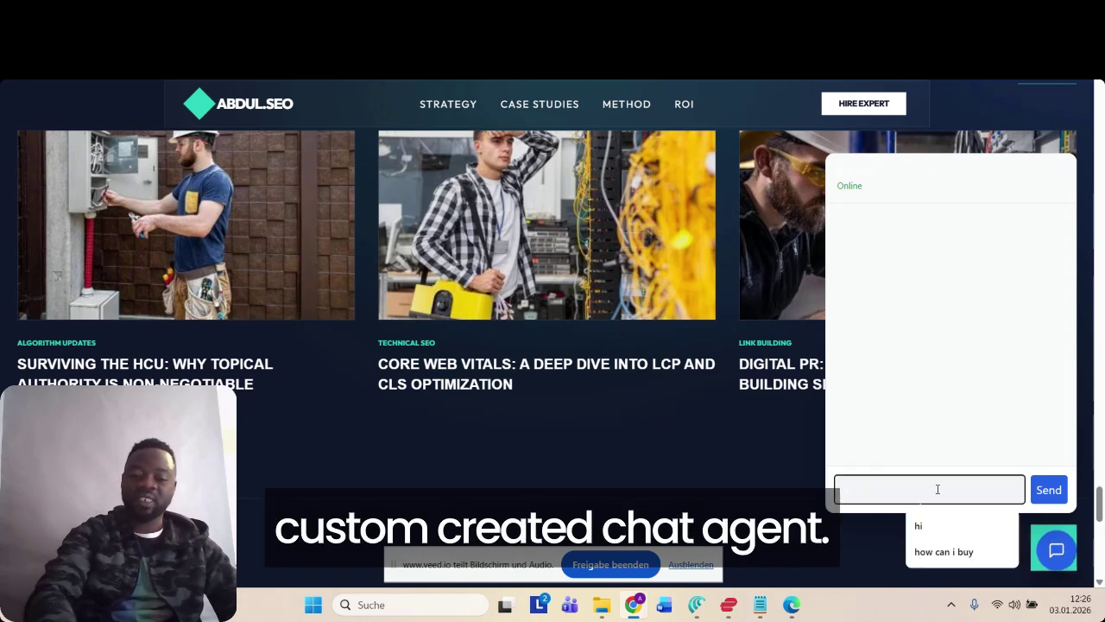
{"action": "type", "text": "hi"}
{"action": "key", "text": "Return"}
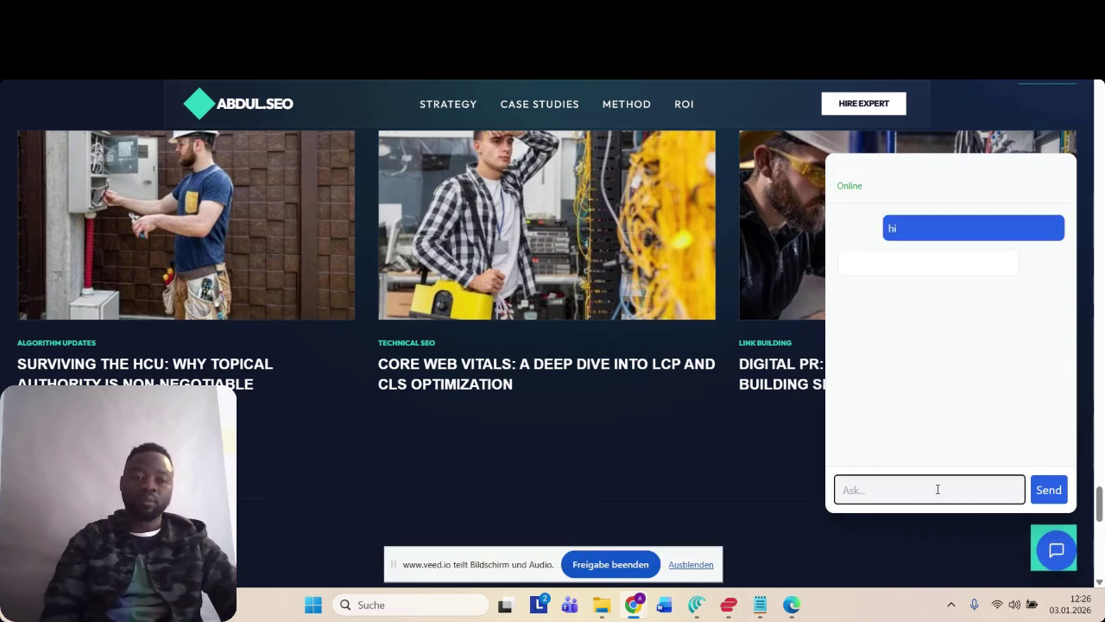
{"action": "left_click", "coordinate": [1056, 550]}
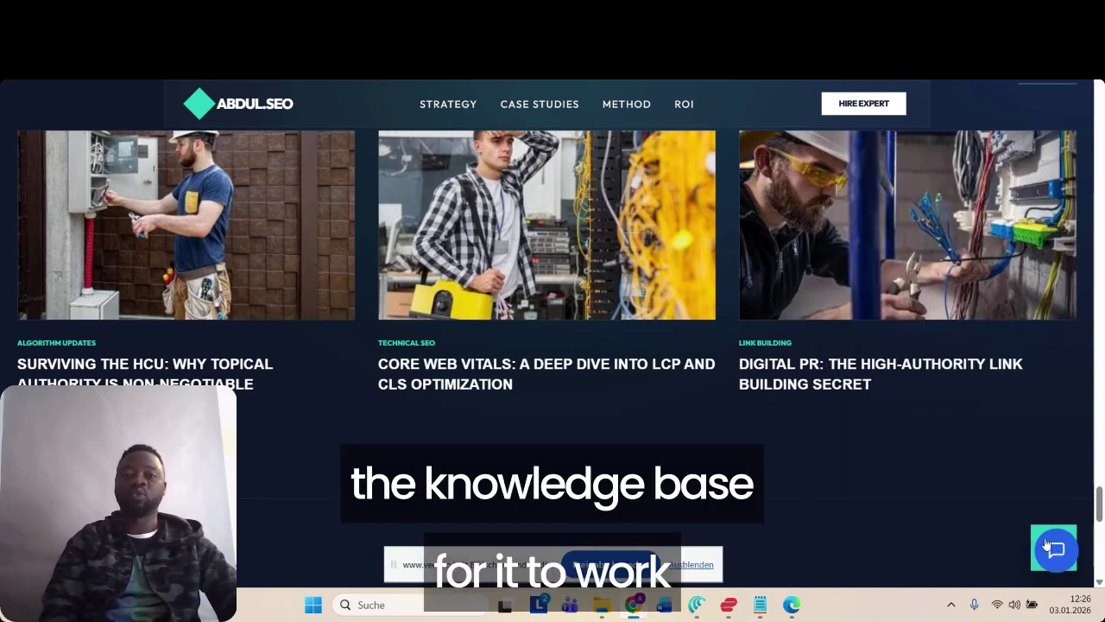
- Return to the editor, sync the chat agent's knowledge base with the site and save the agent update
{"action": "key", "text": "Escape"}
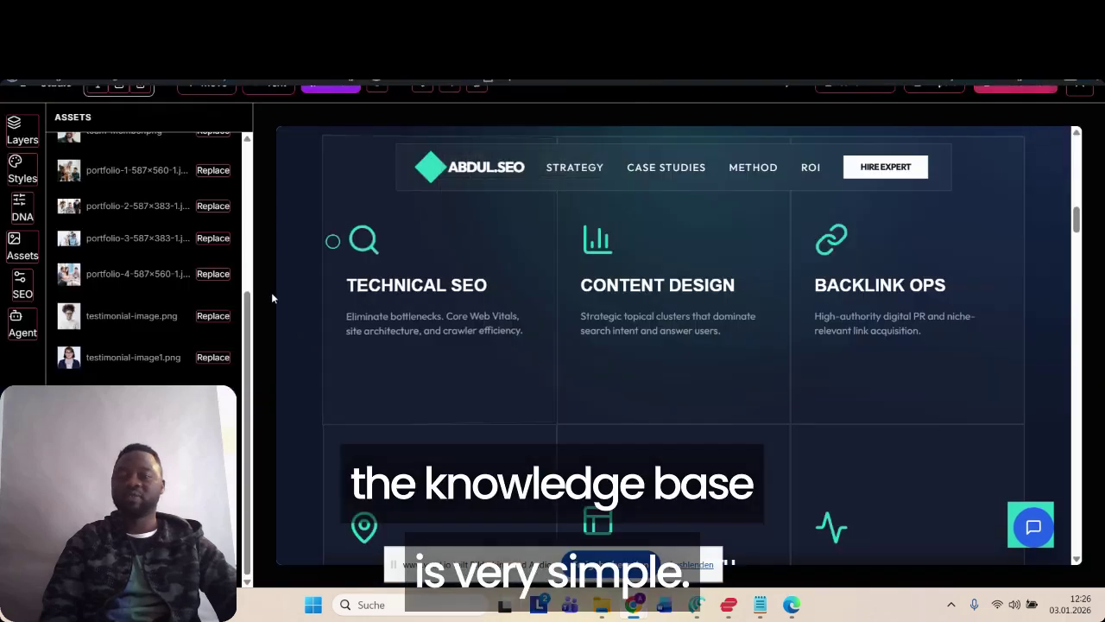
{"action": "left_click", "coordinate": [23, 324]}
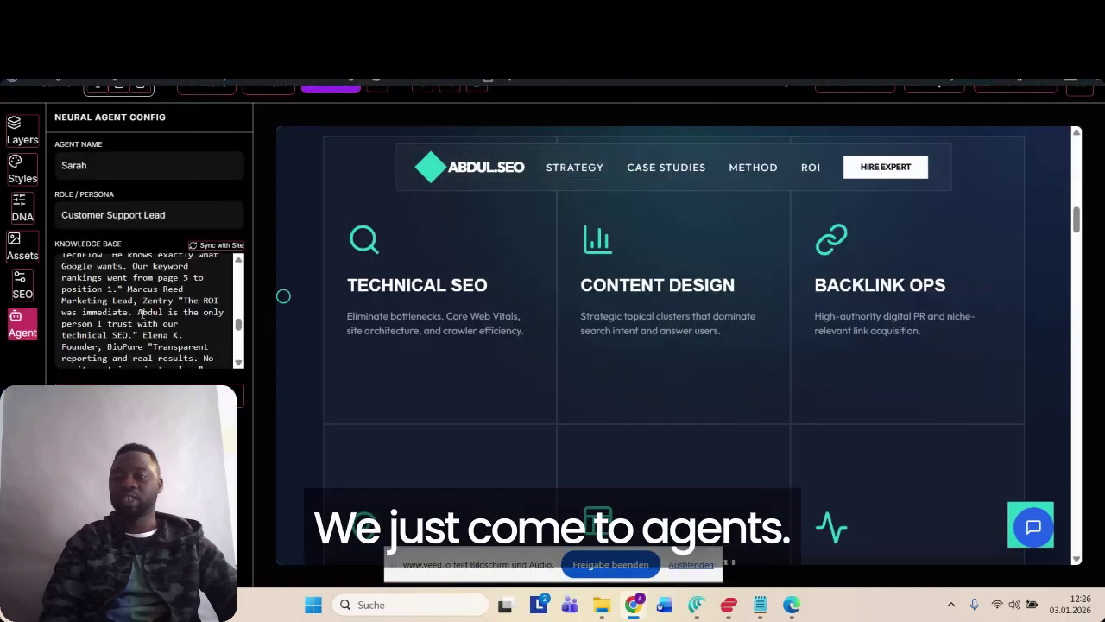
{"action": "left_click", "coordinate": [216, 246]}
{"action": "left_click", "coordinate": [676, 136]}
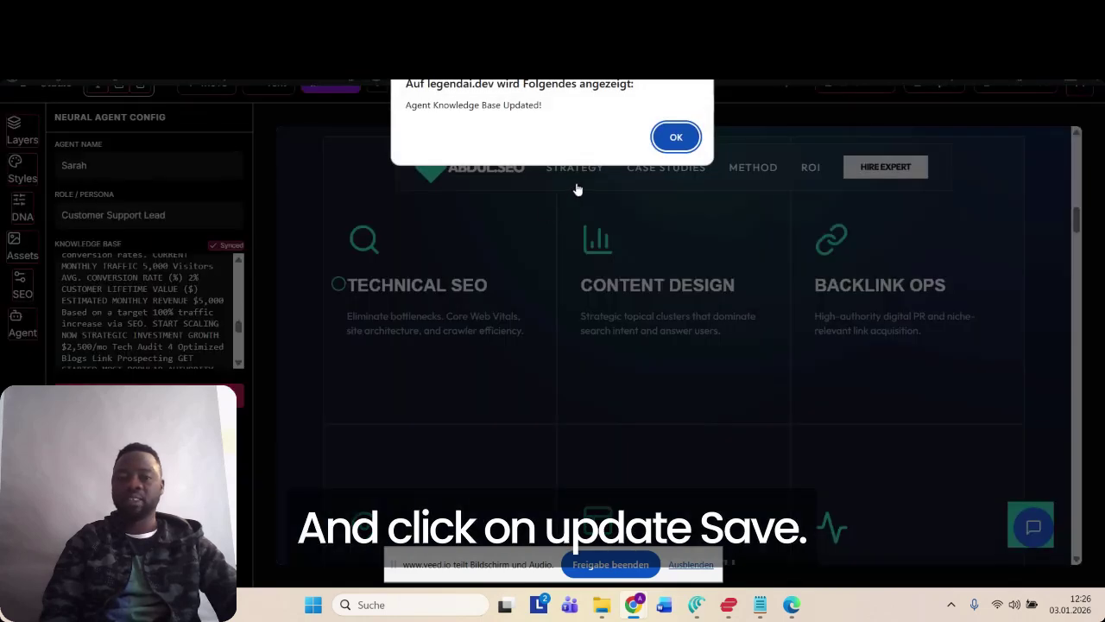
{"action": "left_click", "coordinate": [667, 138]}
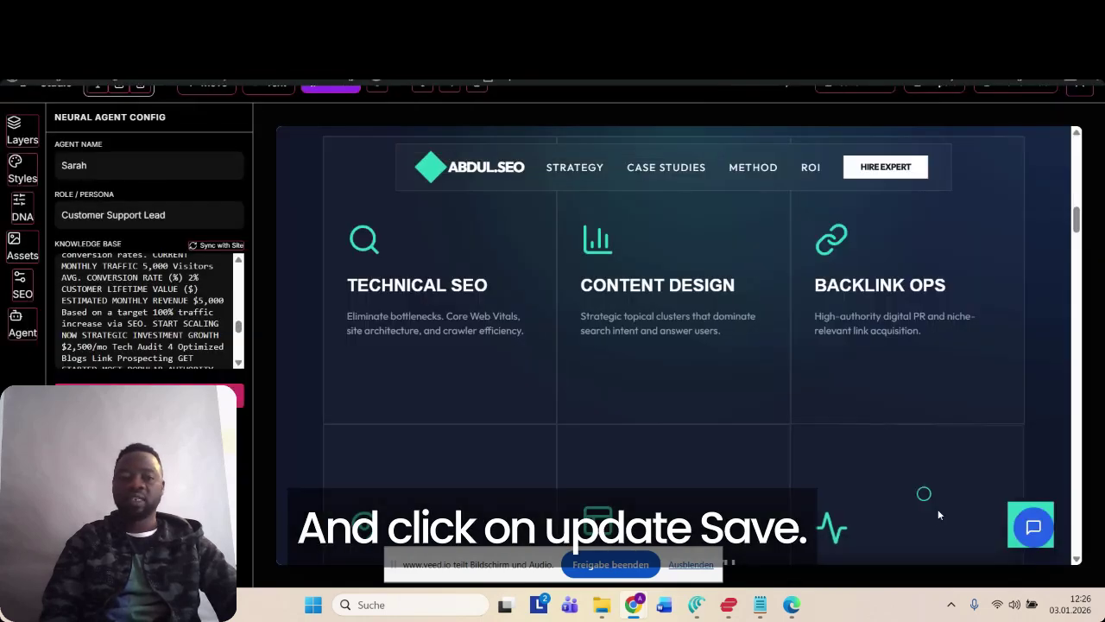
- Test the updated chat agent by sending "hi" from the editor's page view, read its reply and close the chat
{"action": "left_click", "coordinate": [1031, 526]}
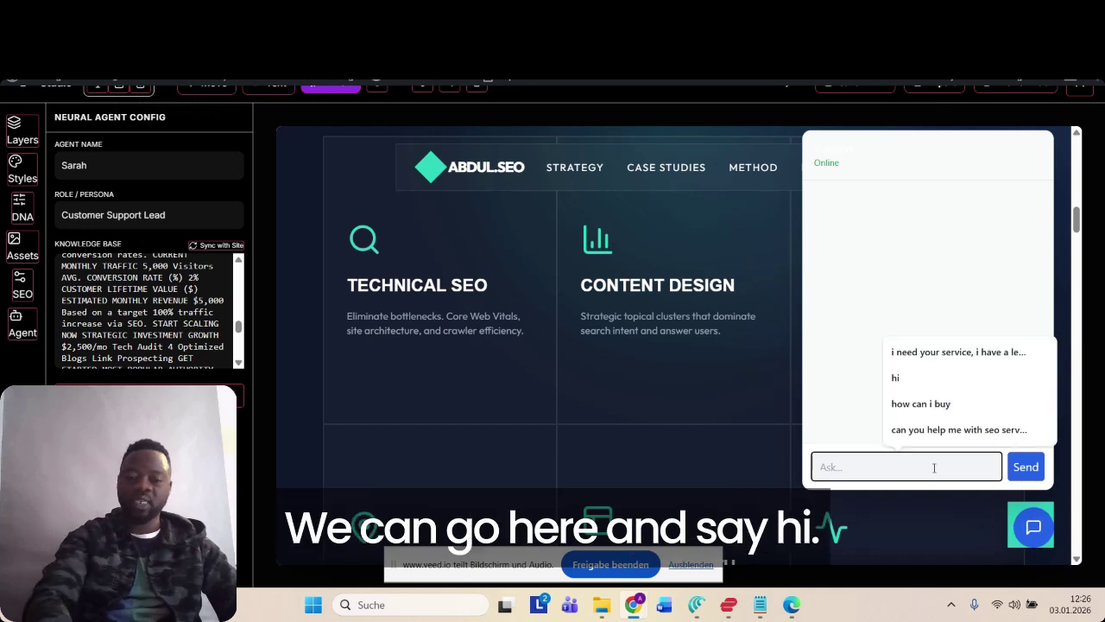
{"action": "left_click", "coordinate": [932, 464]}
{"action": "type", "text": "hi"}
{"action": "key", "text": "Return"}
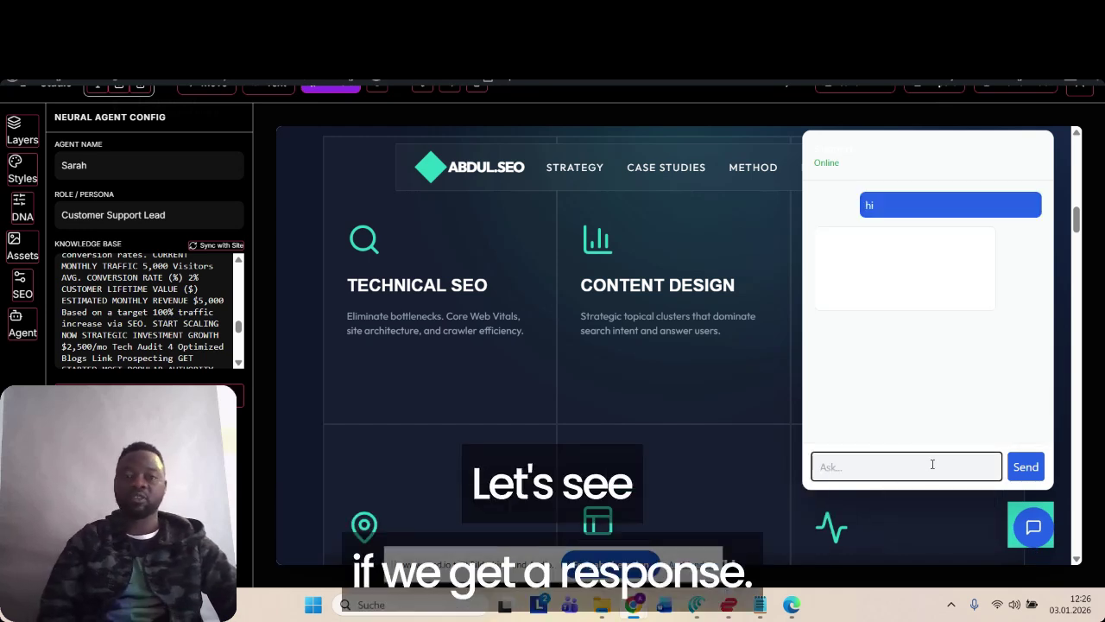
{"action": "triple_click", "coordinate": [920, 242]}
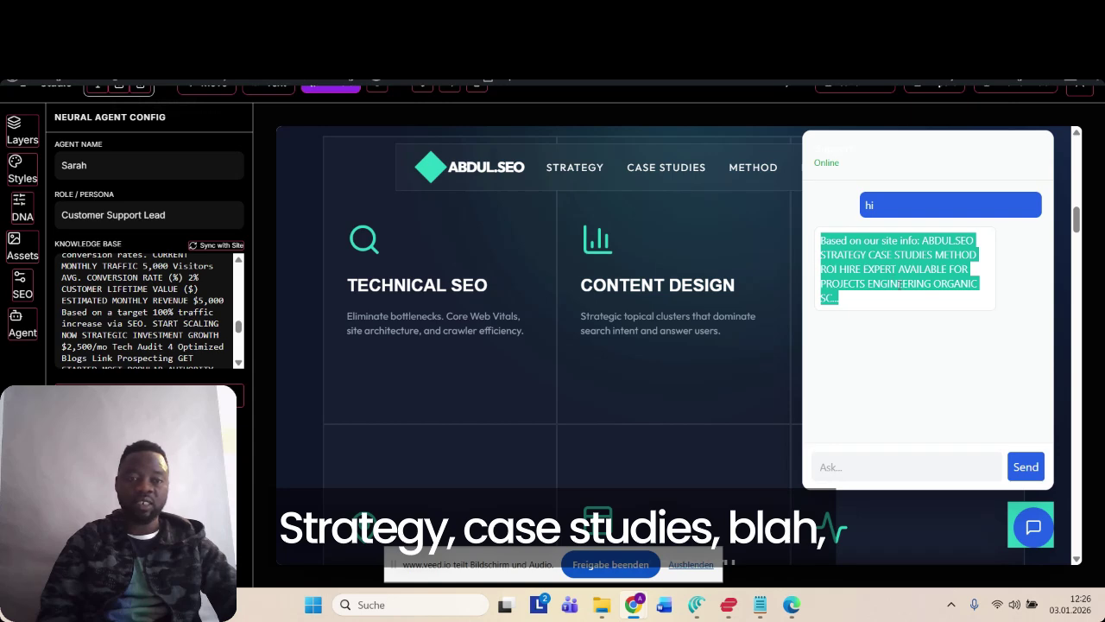
{"action": "left_click", "coordinate": [1031, 526]}
- Replace the team-member.png portrait in the page's SEO partner section by uploading the image file team member 1
{"action": "scroll", "coordinate": [872, 415], "scroll_direction": "up", "scroll_amount": 10}
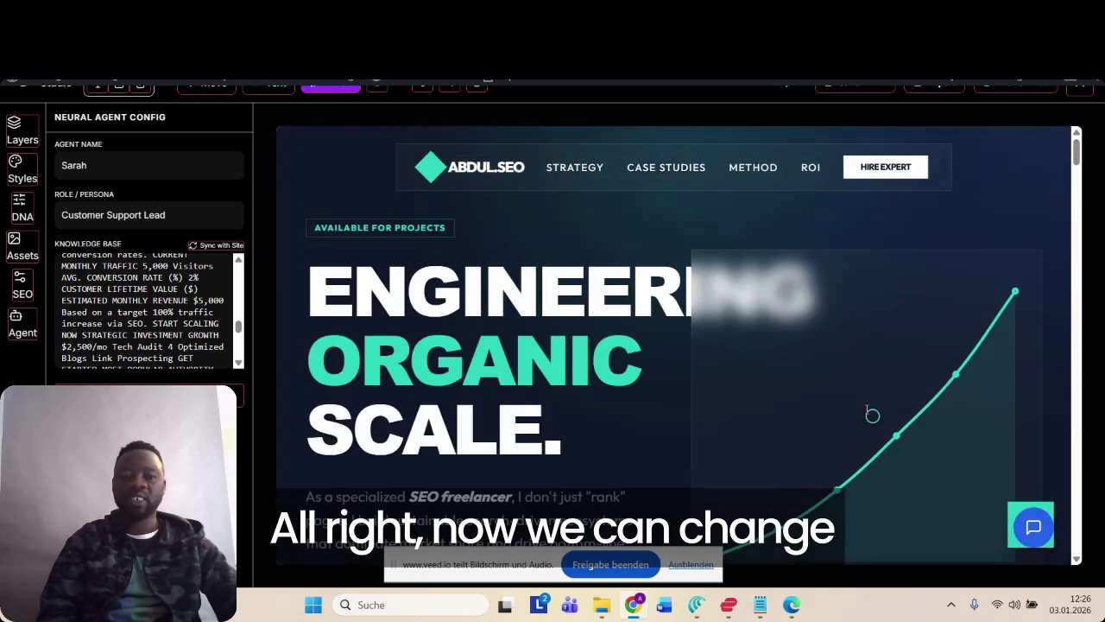
{"action": "scroll", "coordinate": [873, 415], "scroll_direction": "down", "scroll_amount": 10}
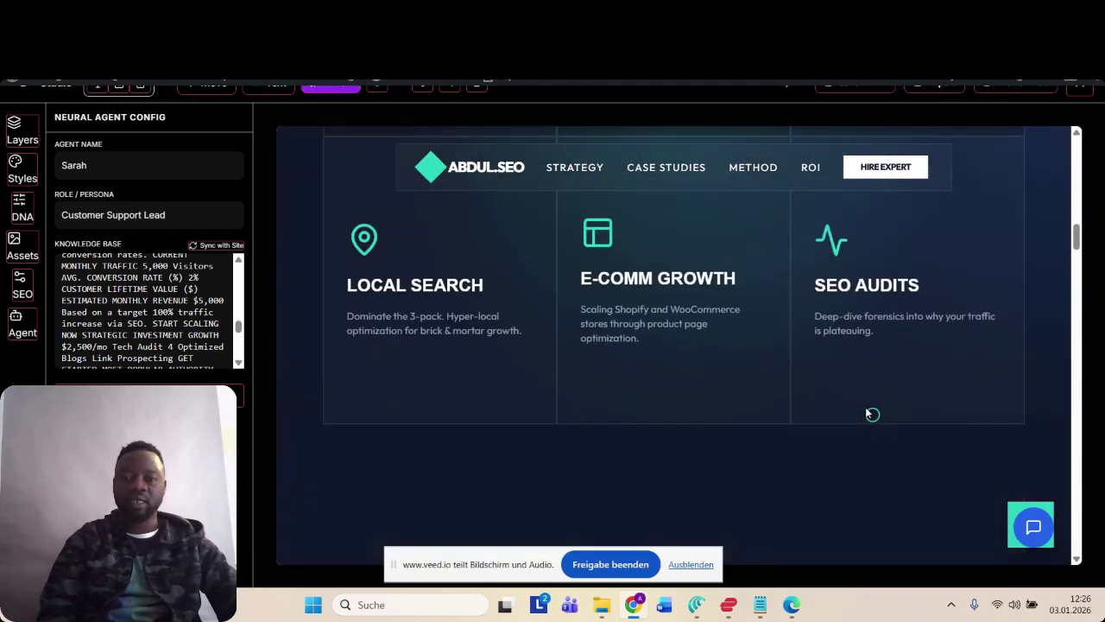
{"action": "scroll", "coordinate": [871, 413], "scroll_direction": "down", "scroll_amount": 5}
{"action": "left_click", "coordinate": [440, 337]}
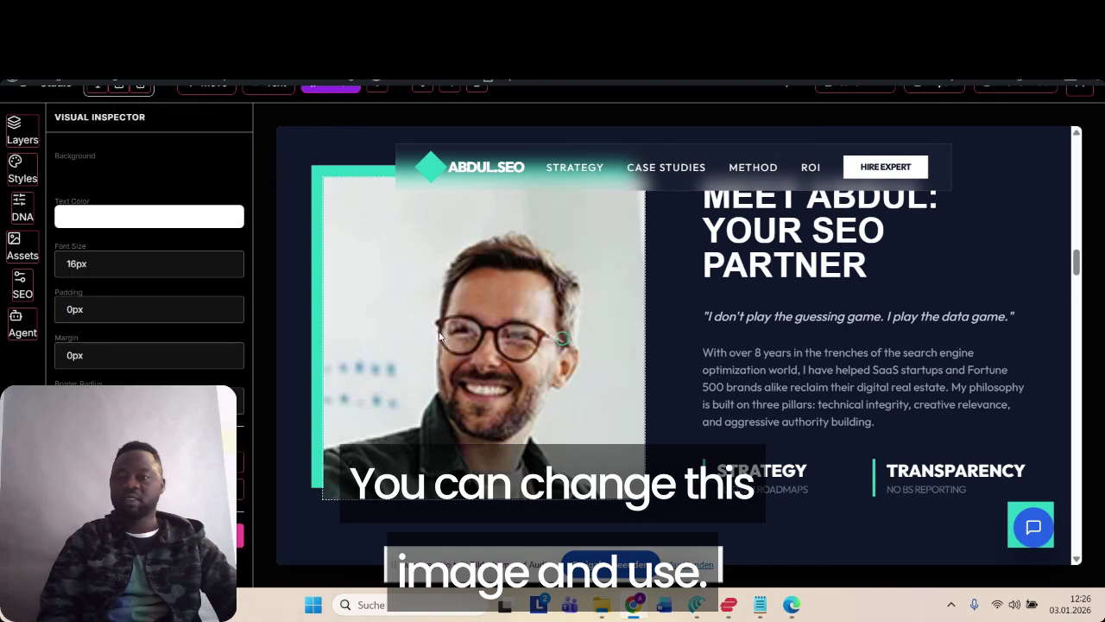
{"action": "left_click", "coordinate": [22, 249]}
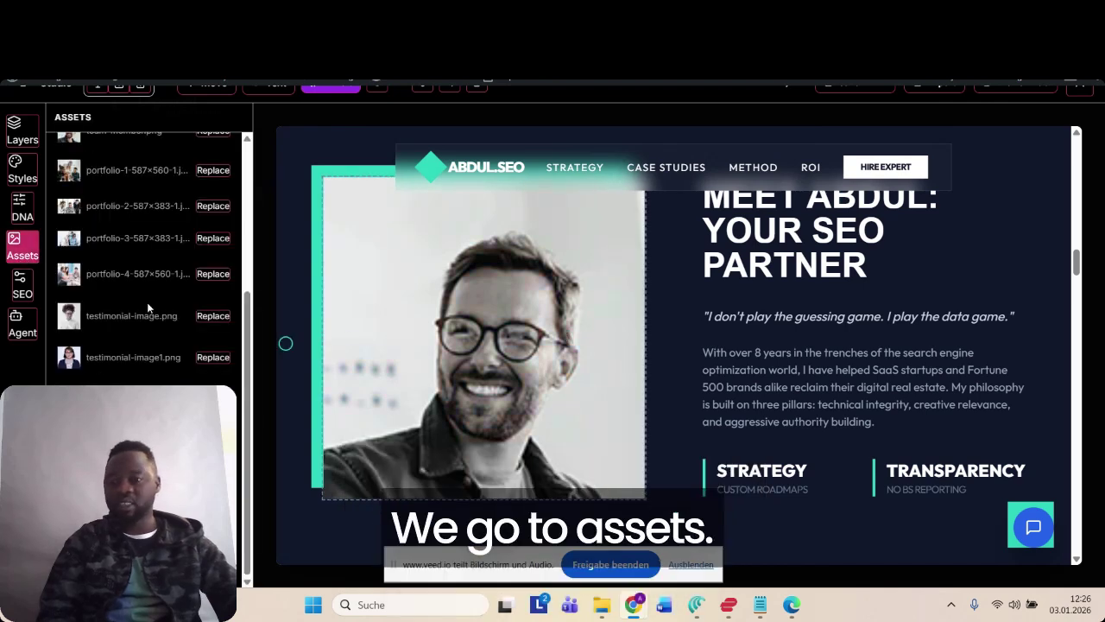
{"action": "scroll", "coordinate": [104, 345], "scroll_direction": "up", "scroll_amount": 3}
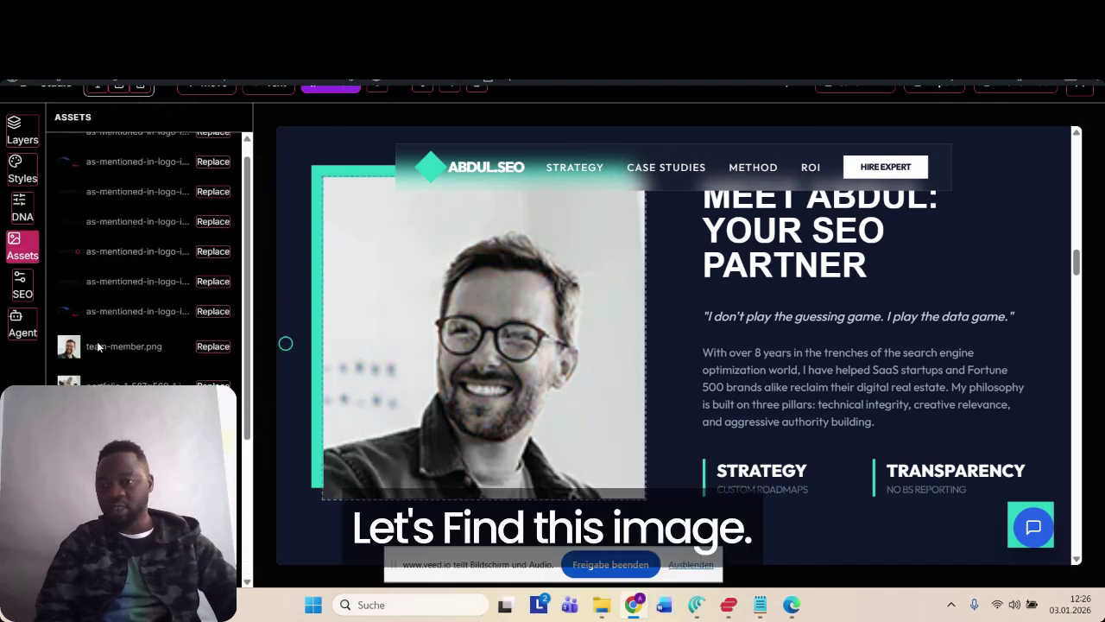
{"action": "left_click", "coordinate": [212, 347]}
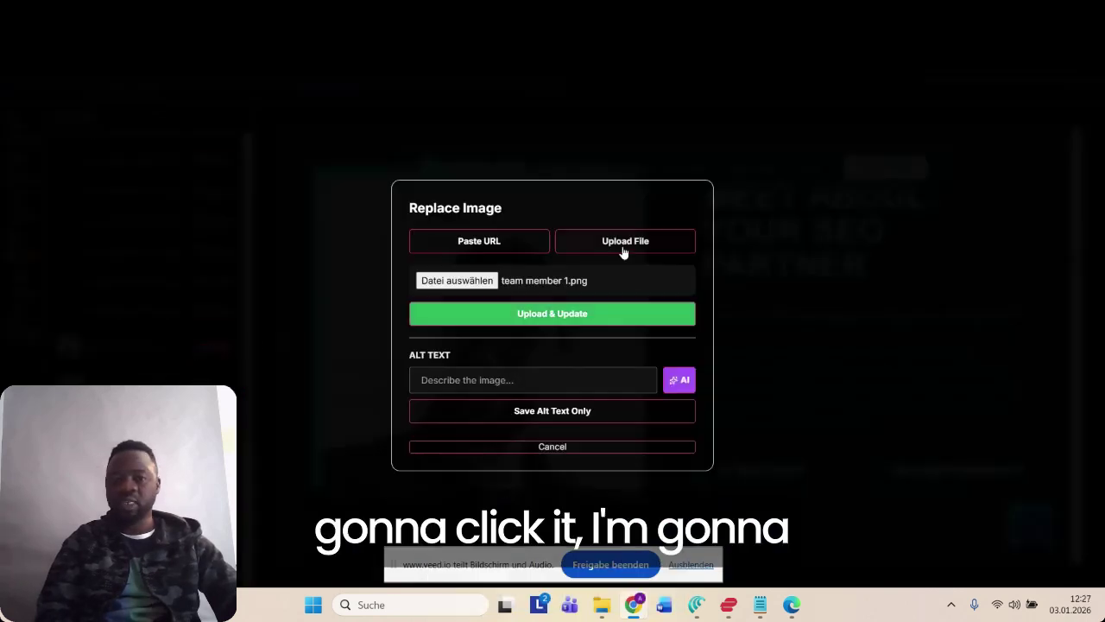
{"action": "left_click", "coordinate": [495, 285]}
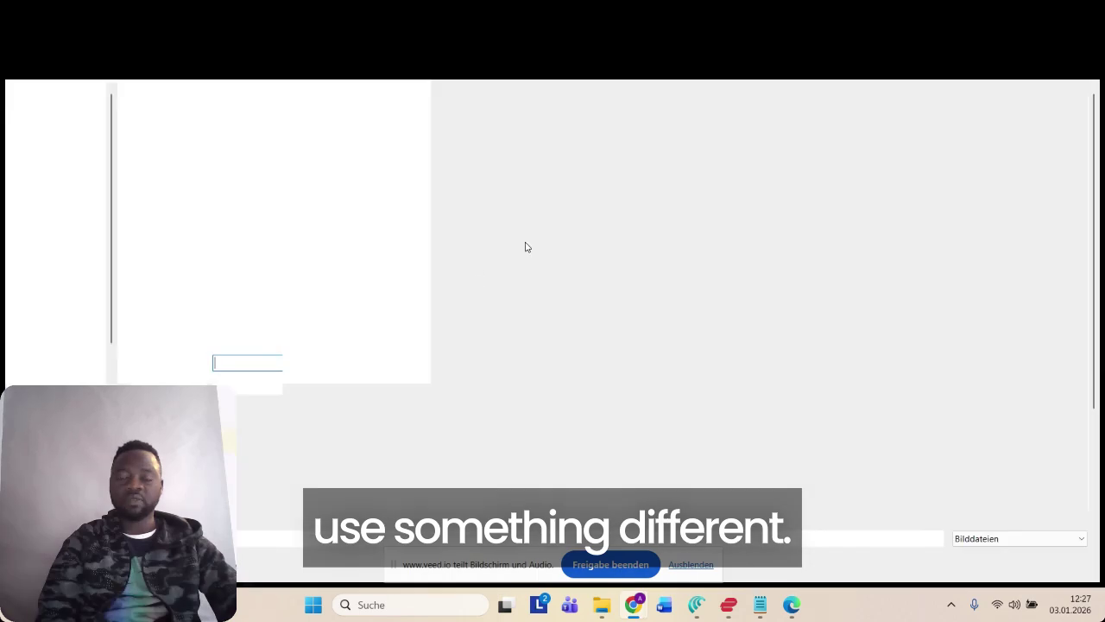
{"action": "scroll", "coordinate": [906, 289], "scroll_direction": "down", "scroll_amount": 3}
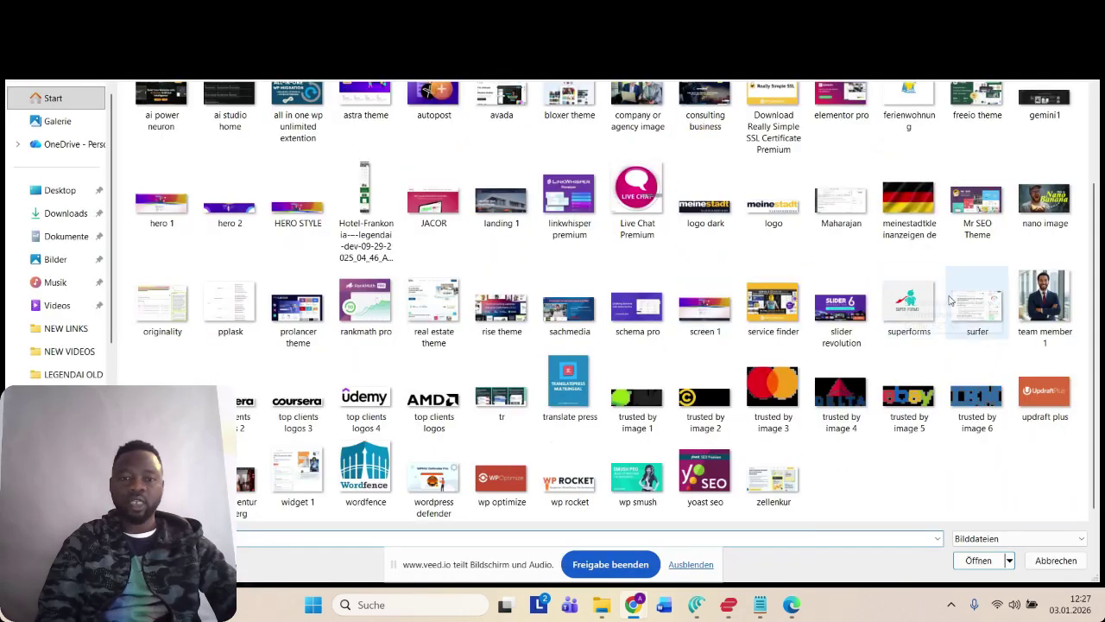
{"action": "double_click", "coordinate": [1046, 309]}
{"action": "left_click", "coordinate": [571, 320]}
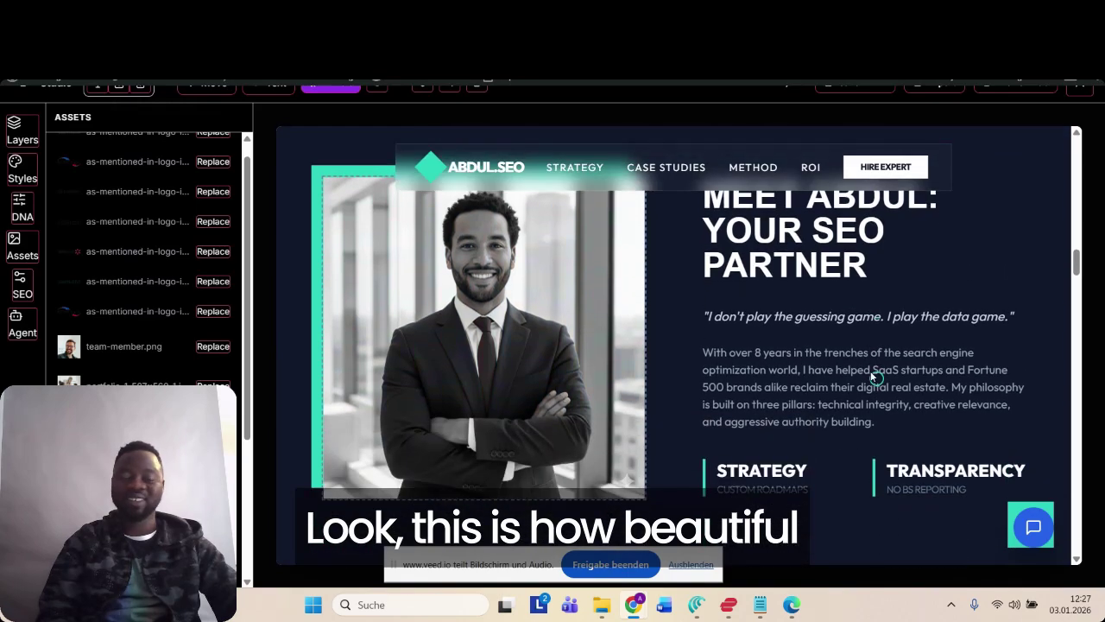
- Switch to the Google search page and search for "seo freelancer frankfurt"
{"action": "scroll", "coordinate": [873, 380], "scroll_direction": "up", "scroll_amount": 10}
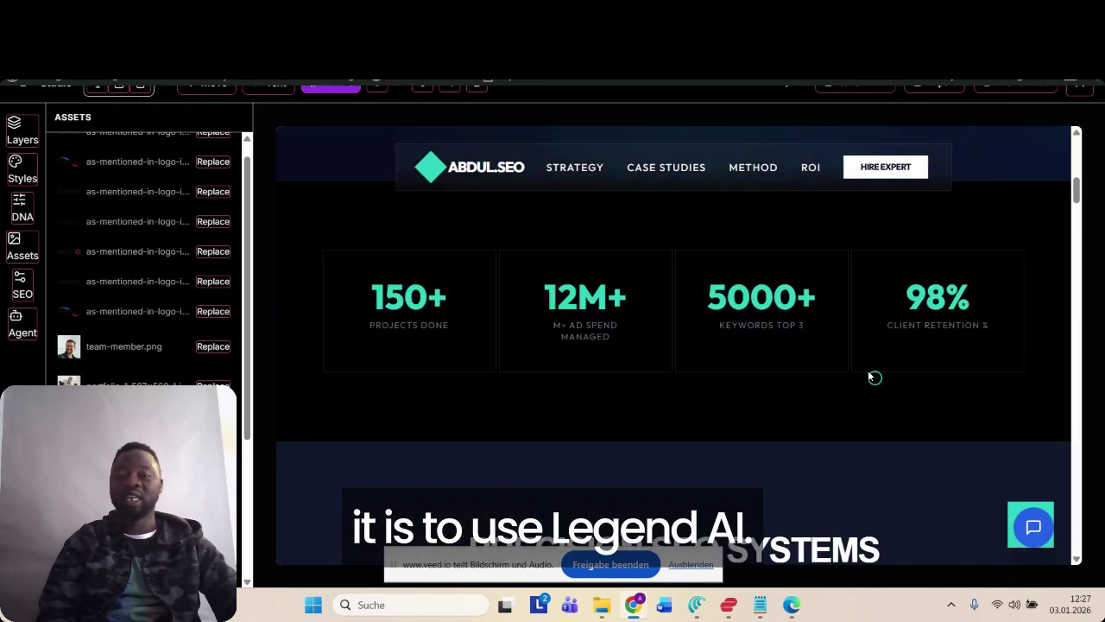
{"action": "scroll", "coordinate": [872, 377], "scroll_direction": "up", "scroll_amount": 3}
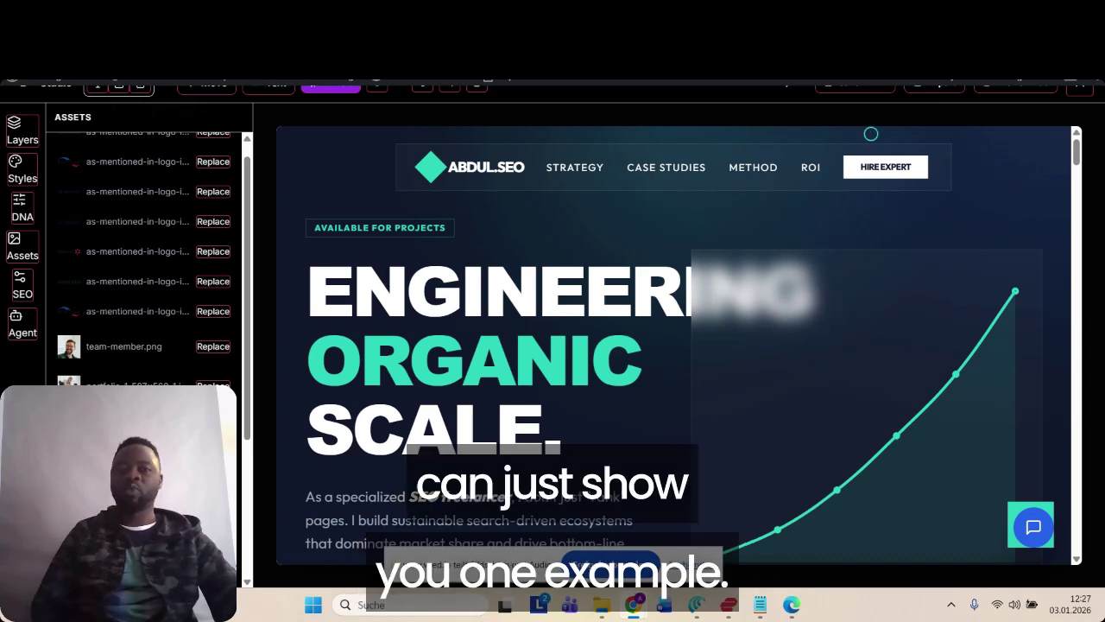
{"action": "left_click", "coordinate": [914, 69]}
{"action": "left_click", "coordinate": [522, 99]}
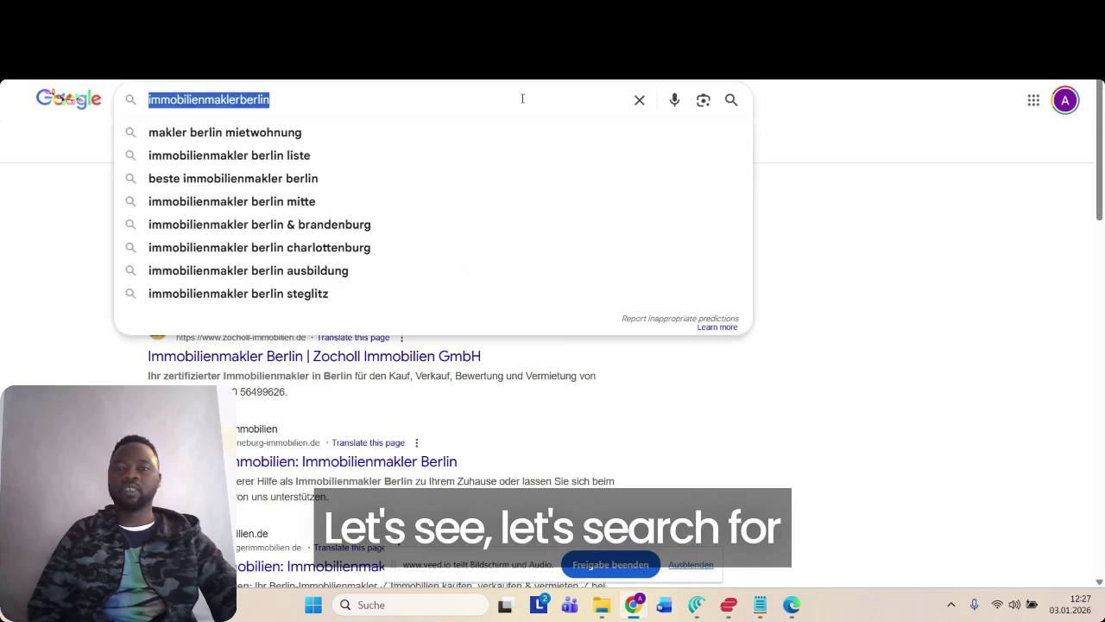
{"action": "type", "text": "seo"}
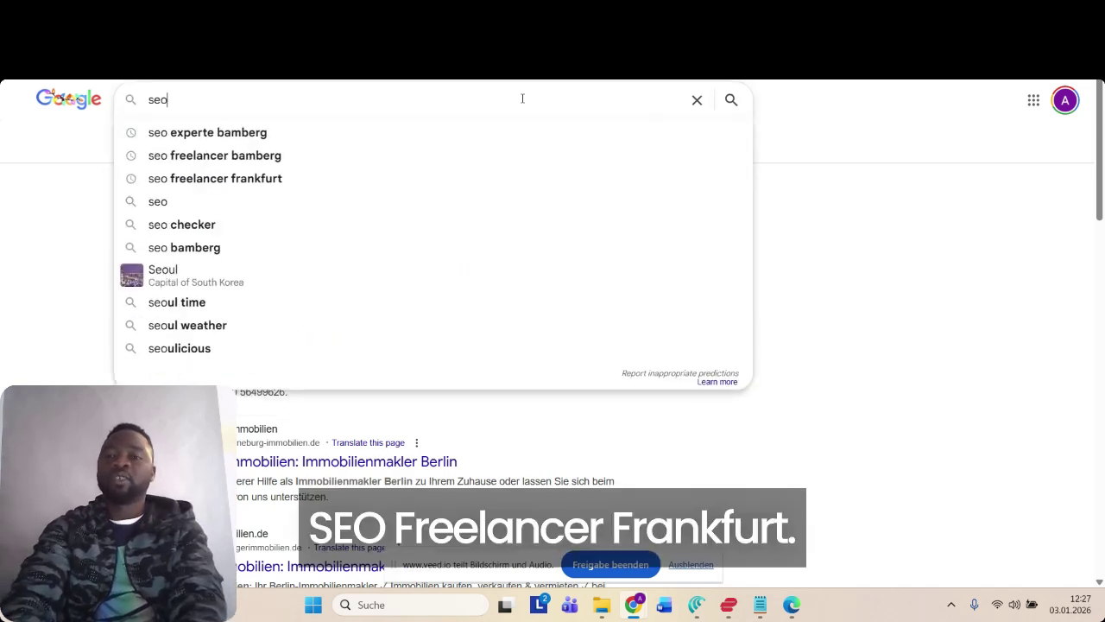
{"action": "type", "text": " freelancer fdran"}
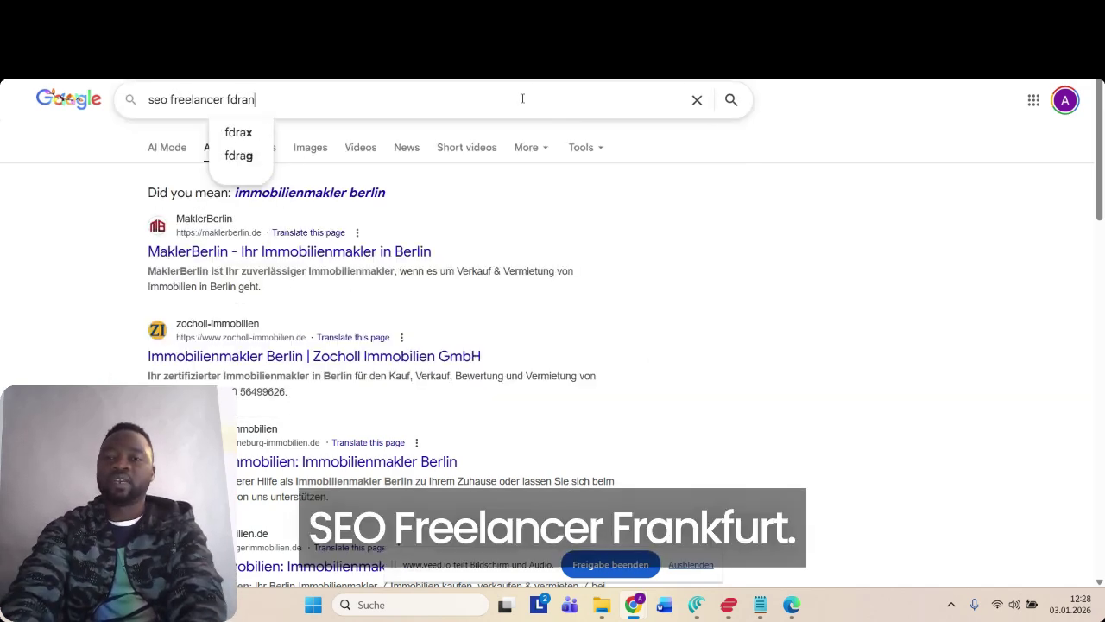
{"action": "key", "text": "BackSpace"}
{"action": "key", "text": "BackSpace"}
{"action": "key", "text": "BackSpace"}
{"action": "type", "text": "rankfur"}
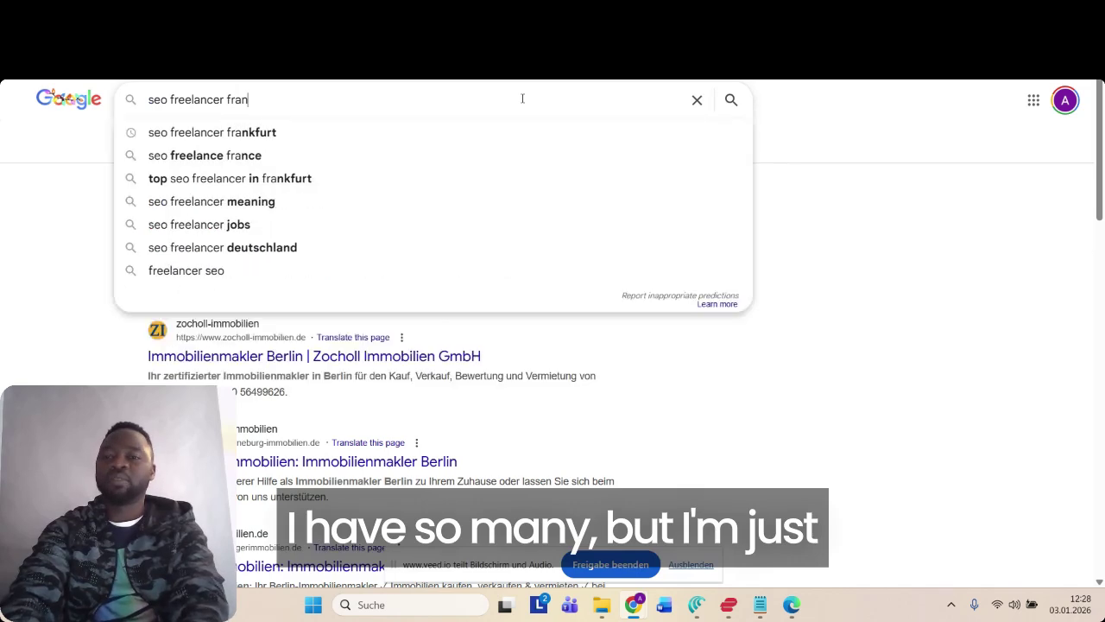
{"action": "type", "text": "t"}
{"action": "key", "text": "Return"}
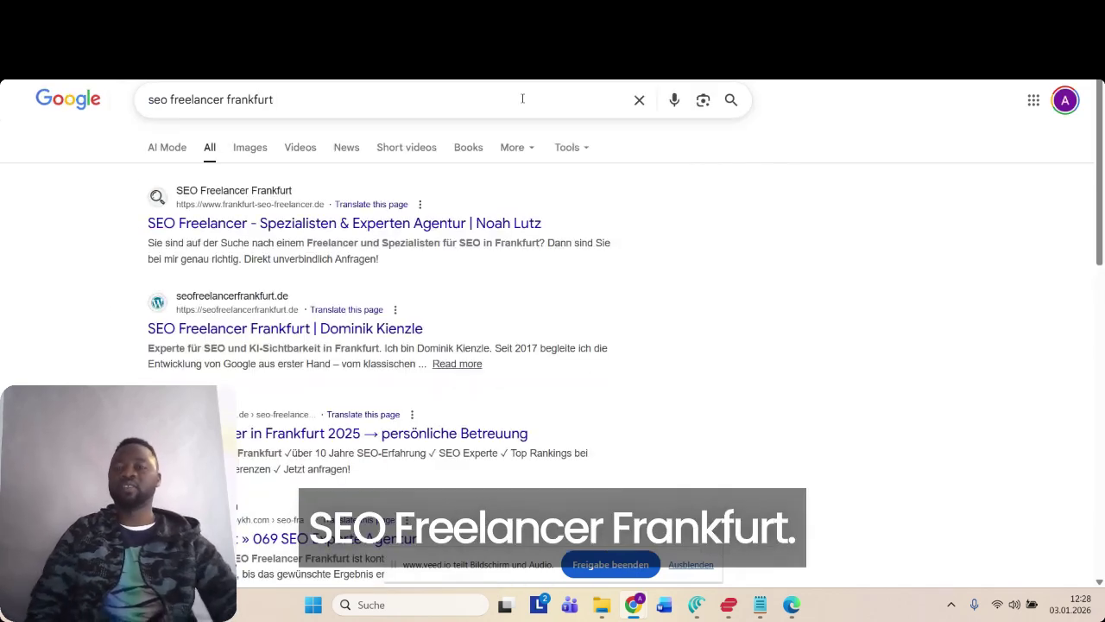
- Search Google for "webdesign freelancer frankfurt" and open the webdesignfreelancerfrankfurt.de result
{"action": "triple_click", "coordinate": [251, 99]}
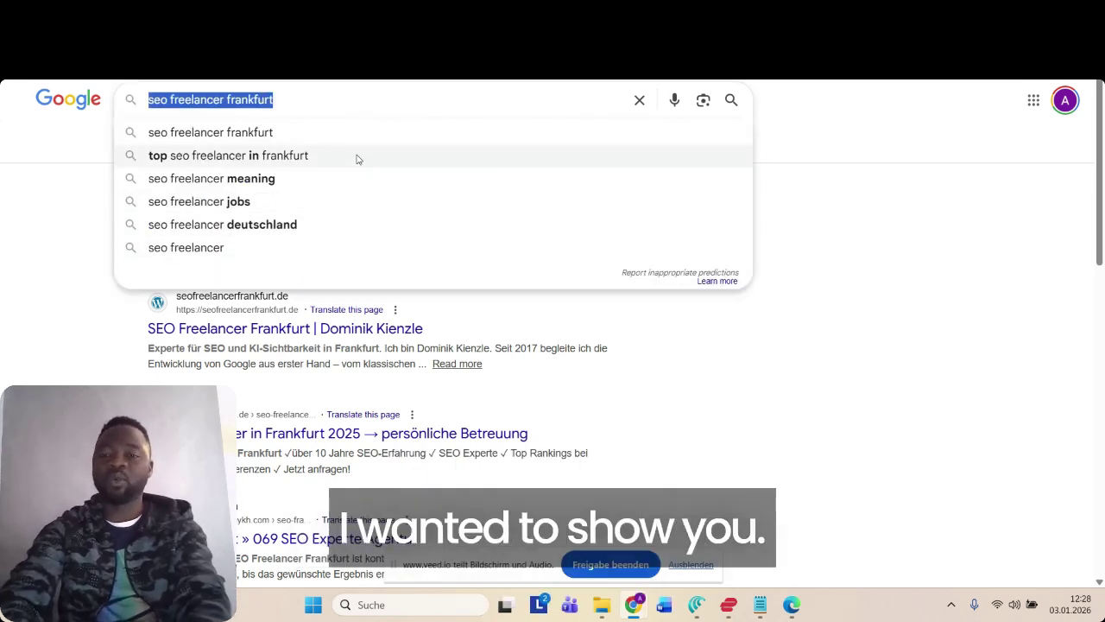
{"action": "type", "text": "webdesig"}
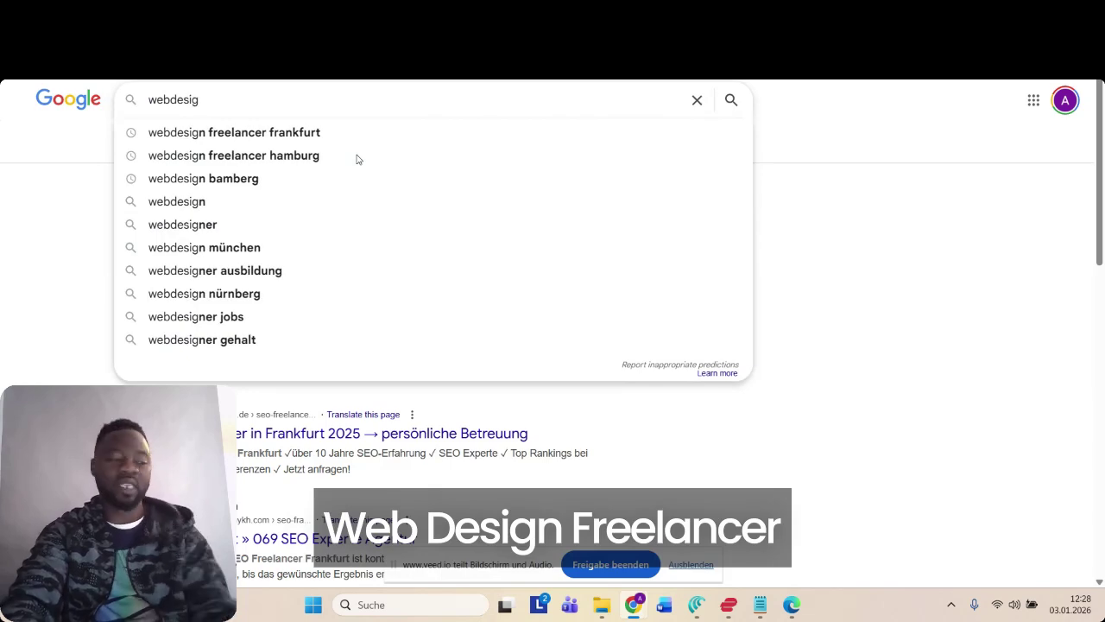
{"action": "left_click", "coordinate": [379, 141]}
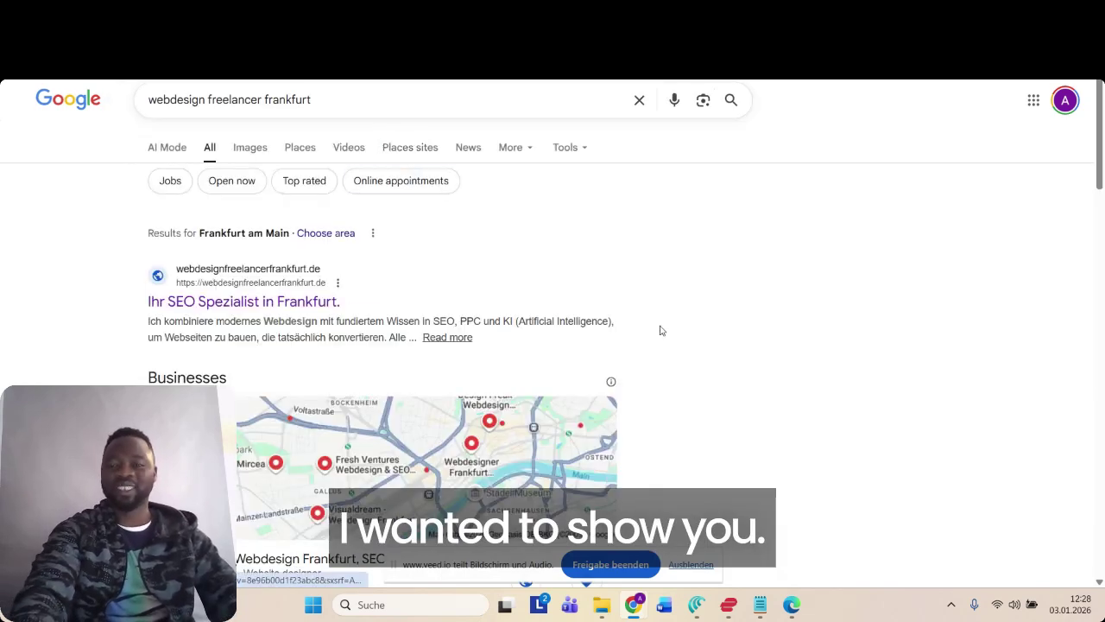
{"action": "scroll", "coordinate": [339, 256], "scroll_direction": "down", "scroll_amount": 2}
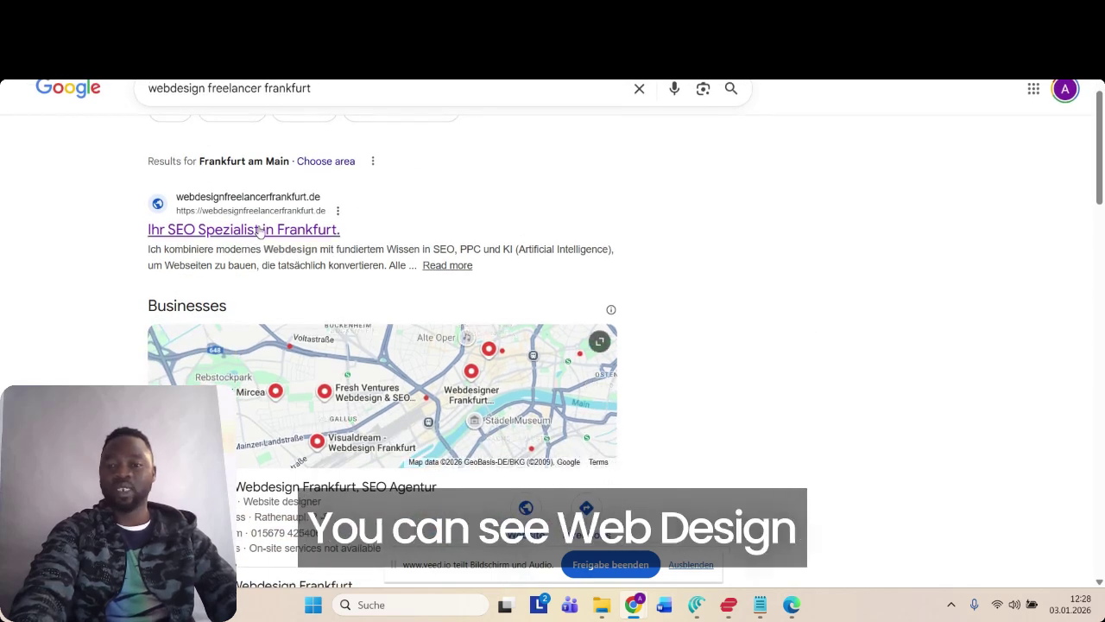
{"action": "scroll", "coordinate": [812, 399], "scroll_direction": "down", "scroll_amount": 3}
{"action": "scroll", "coordinate": [820, 401], "scroll_direction": "up", "scroll_amount": 3}
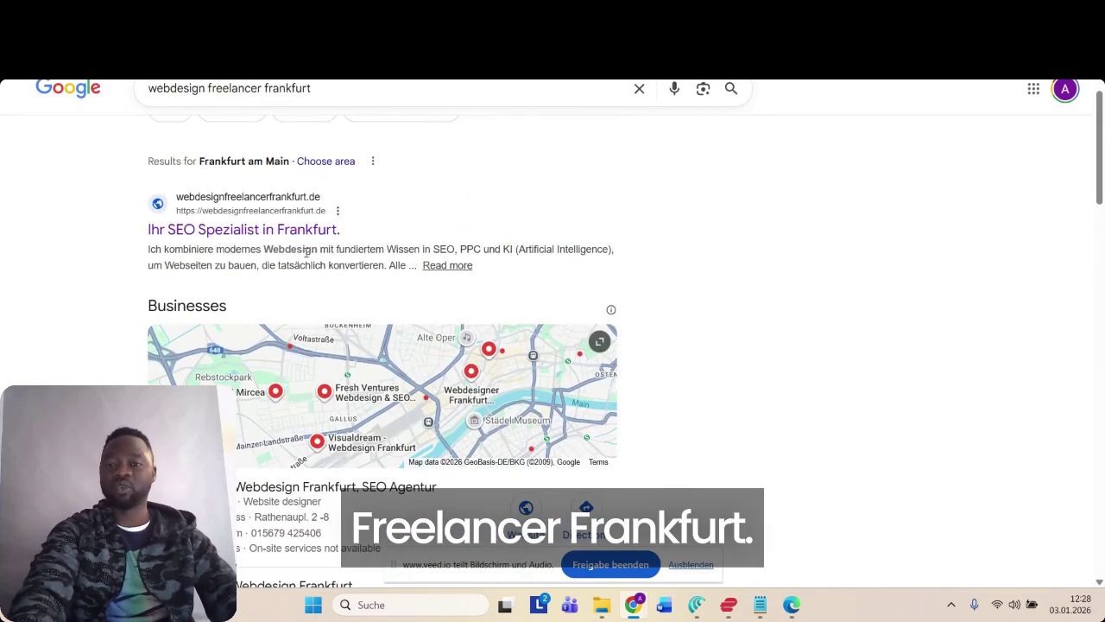
{"action": "left_click", "coordinate": [321, 230]}
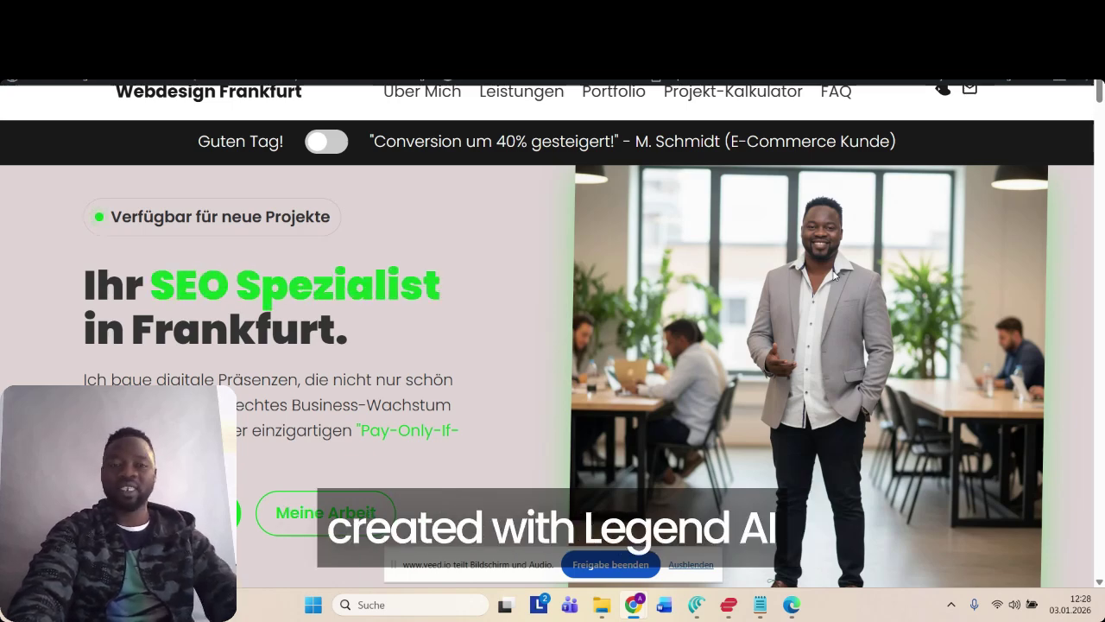
- Examine the Webdesign Frankfurt site from its hero and benefit cards through the portfolio and testimonials to the footer
{"action": "scroll", "coordinate": [903, 276], "scroll_direction": "down", "scroll_amount": 4}
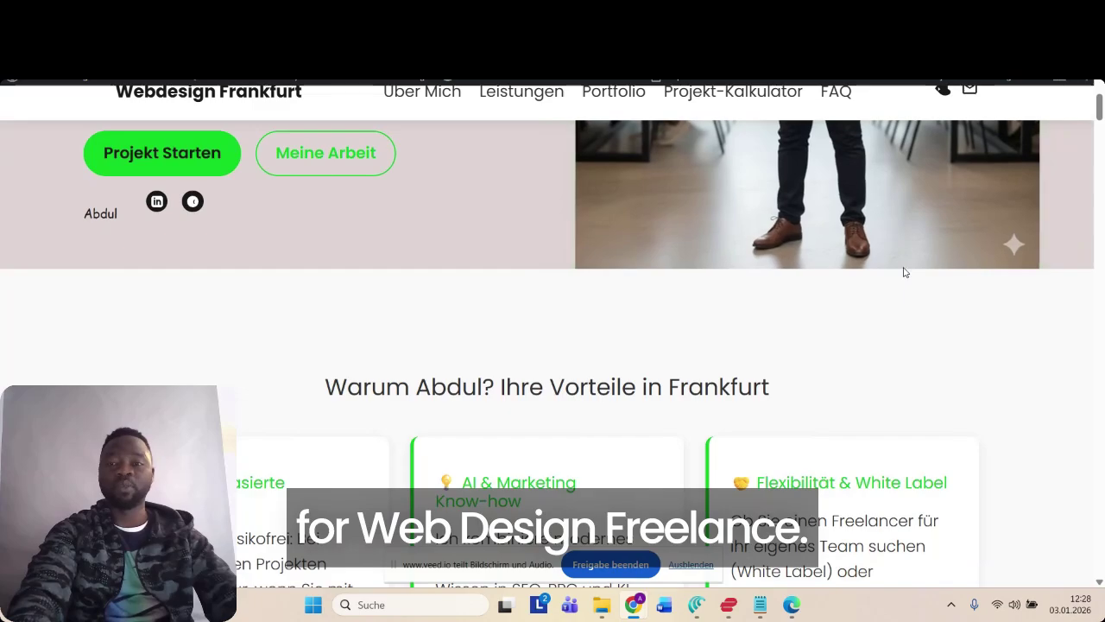
{"action": "scroll", "coordinate": [904, 272], "scroll_direction": "down", "scroll_amount": 4}
{"action": "scroll", "coordinate": [904, 272], "scroll_direction": "up", "scroll_amount": 5}
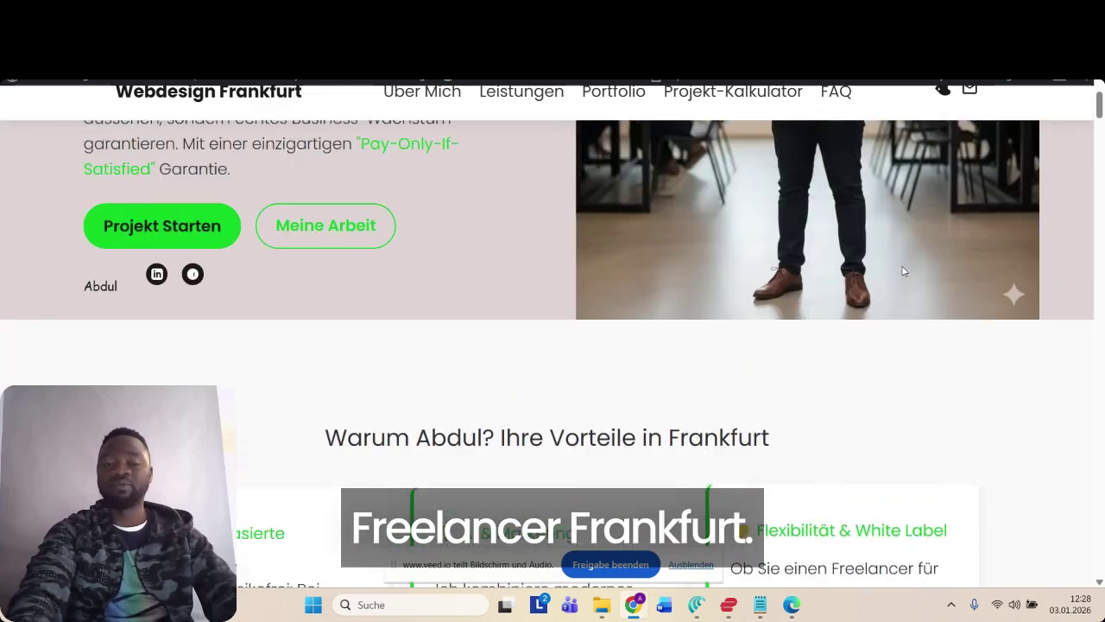
{"action": "scroll", "coordinate": [903, 271], "scroll_direction": "down", "scroll_amount": 8}
{"action": "scroll", "coordinate": [884, 276], "scroll_direction": "up", "scroll_amount": 3}
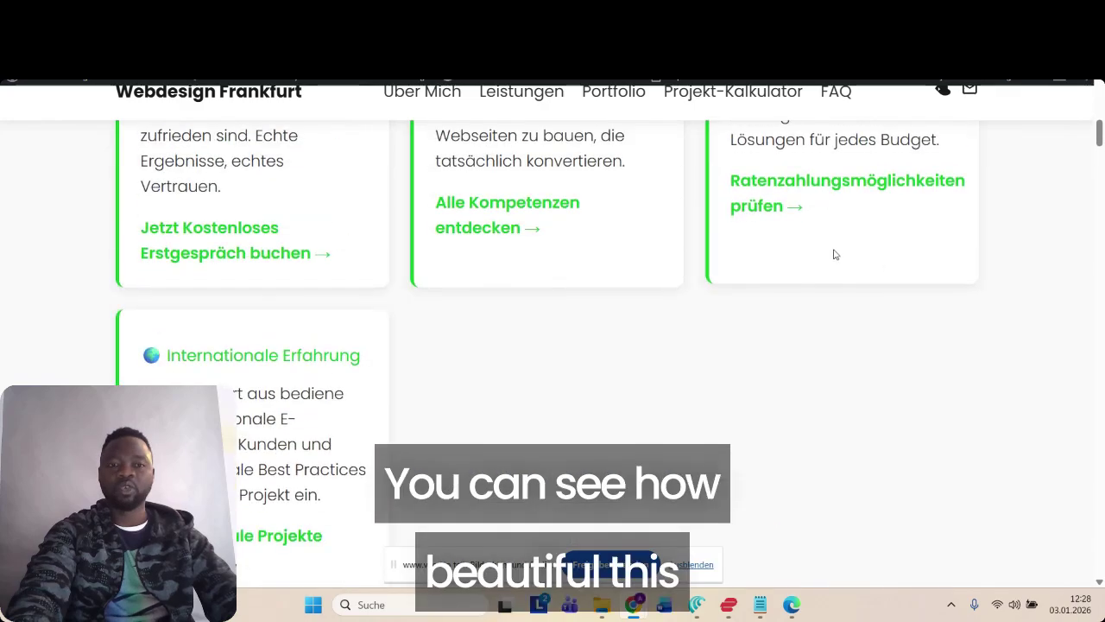
{"action": "scroll", "coordinate": [834, 252], "scroll_direction": "down", "scroll_amount": 7}
{"action": "scroll", "coordinate": [1049, 190], "scroll_direction": "down", "scroll_amount": 10}
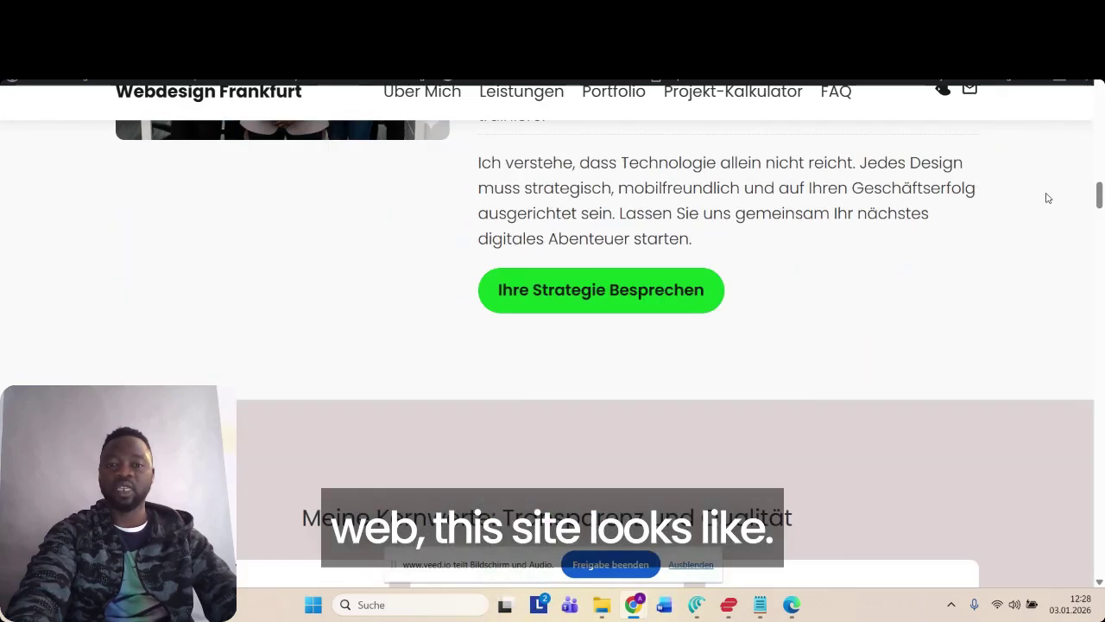
{"action": "scroll", "coordinate": [1045, 198], "scroll_direction": "down", "scroll_amount": 20}
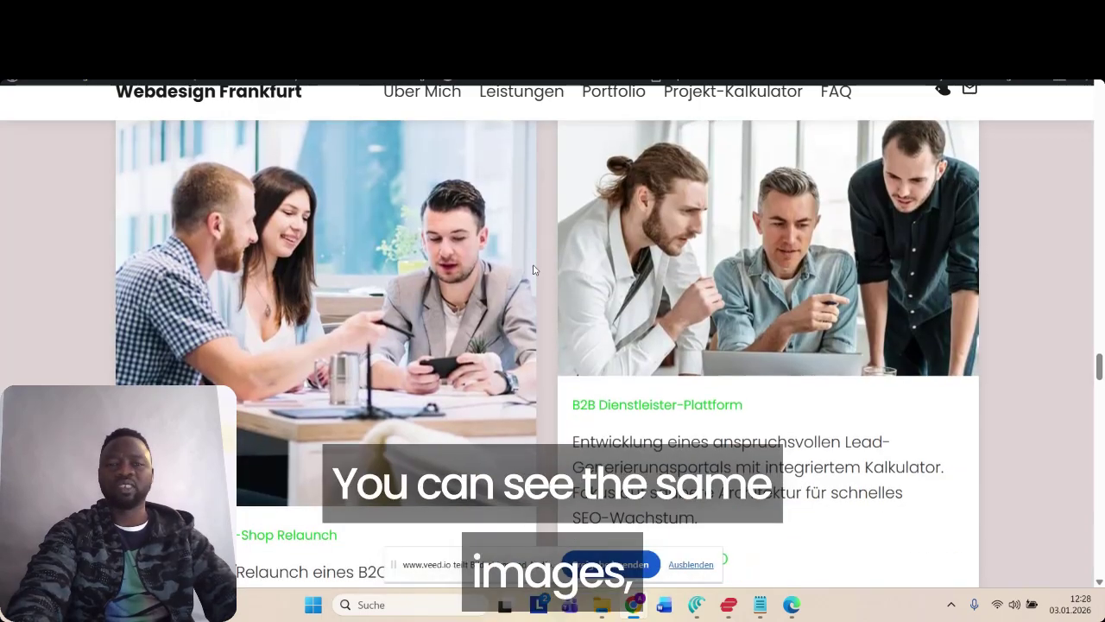
{"action": "scroll", "coordinate": [898, 315], "scroll_direction": "down", "scroll_amount": 5}
{"action": "scroll", "coordinate": [898, 315], "scroll_direction": "down", "scroll_amount": 10}
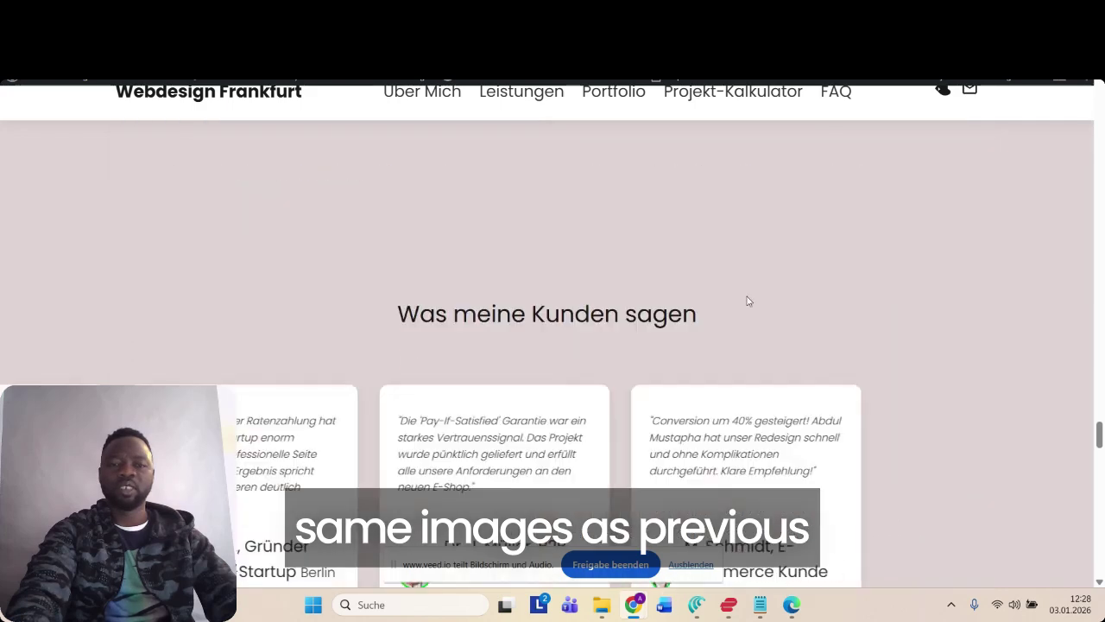
{"action": "scroll", "coordinate": [756, 299], "scroll_direction": "down", "scroll_amount": 15}
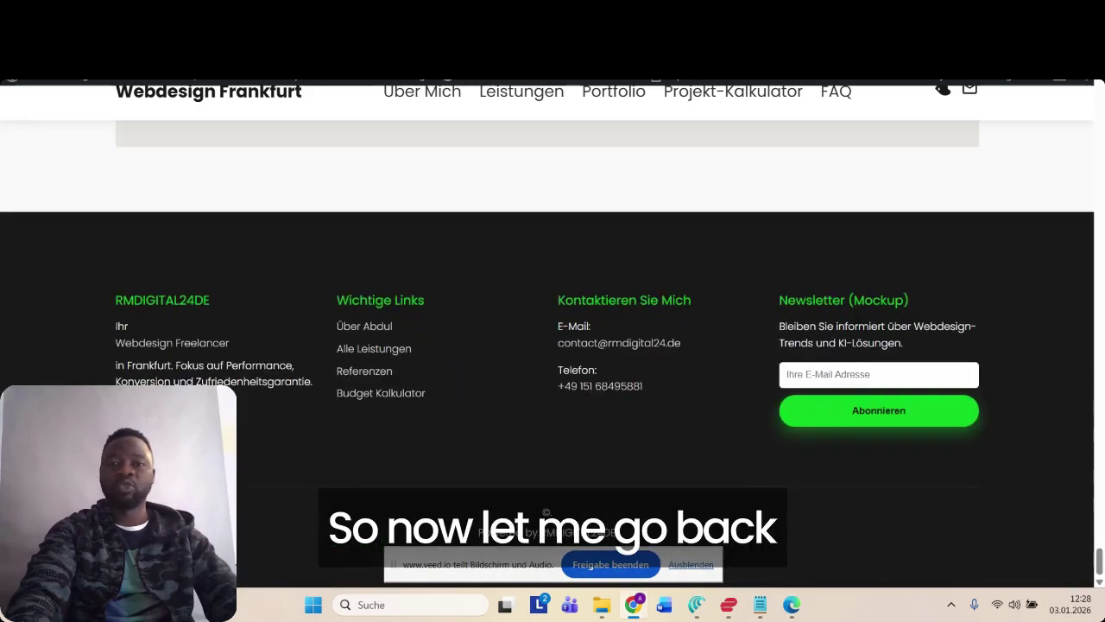
- Go back to the website design in Legend AI and leave the editor for the generator form
{"action": "left_click", "coordinate": [480, 12]}
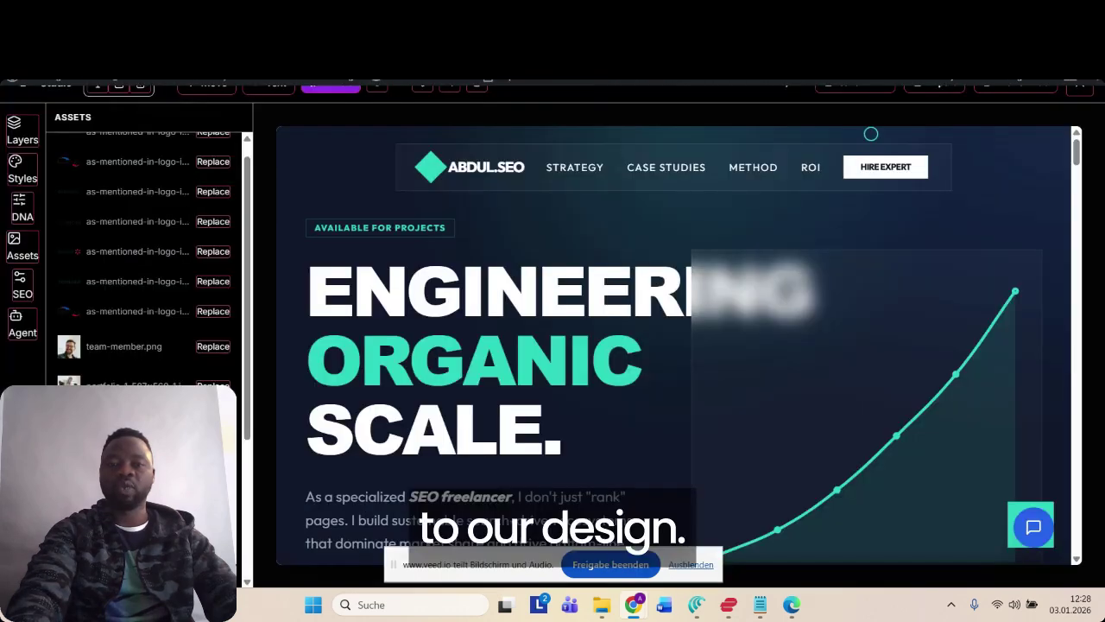
{"action": "left_click", "coordinate": [1085, 95]}
{"action": "scroll", "coordinate": [734, 273], "scroll_direction": "down", "scroll_amount": 2}
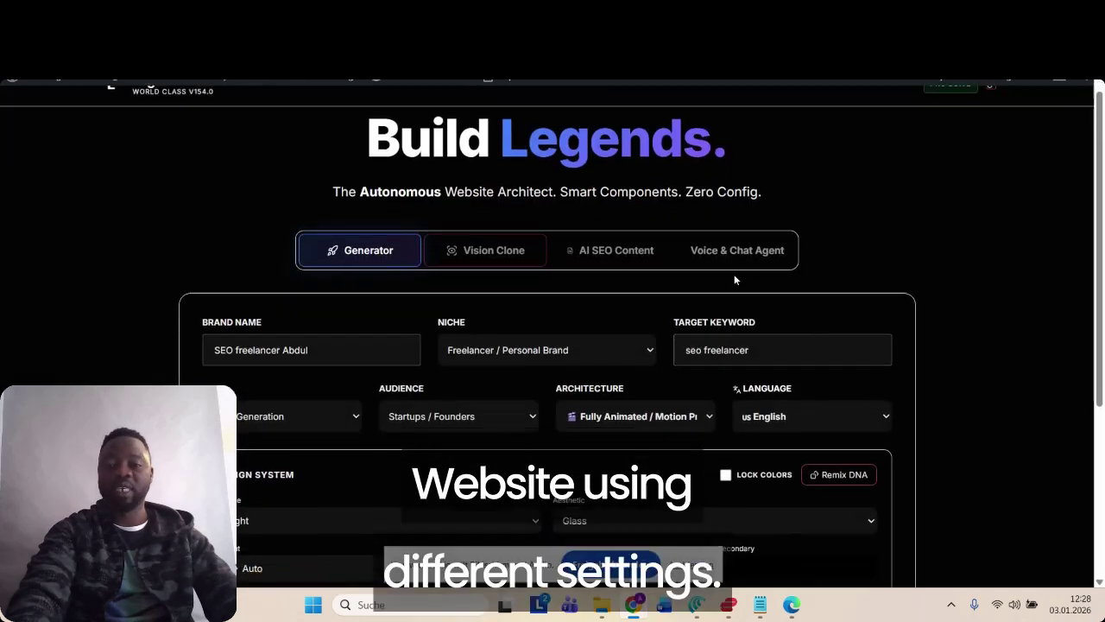
- Set the generator's architecture to 3D Immersive Site and the design system's aesthetic to Apple-Style
{"action": "left_click", "coordinate": [661, 302]}
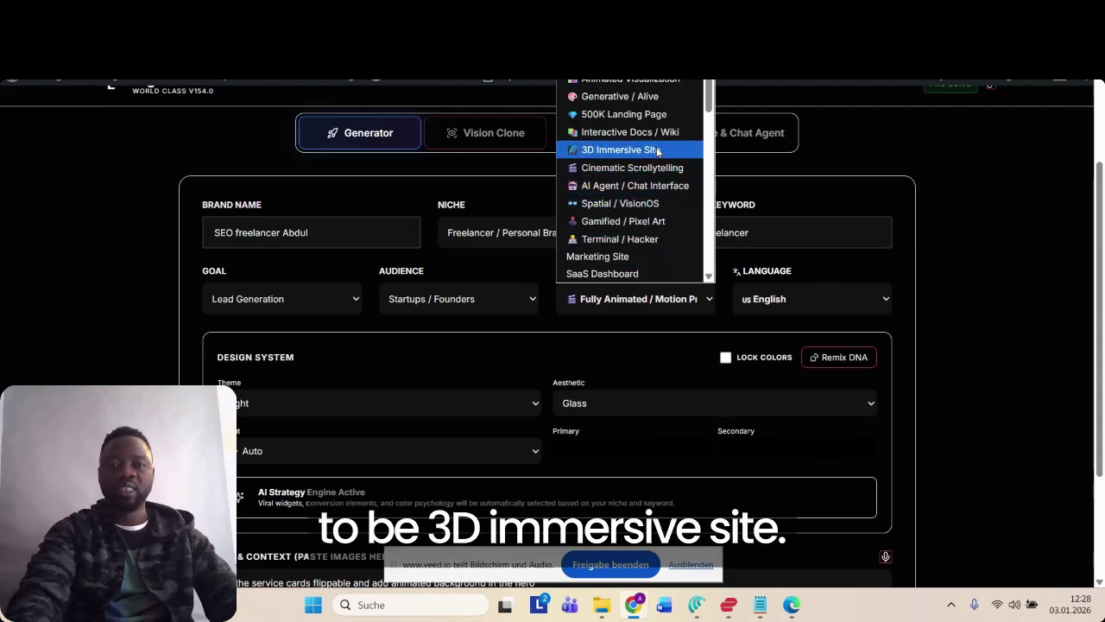
{"action": "left_click", "coordinate": [658, 152]}
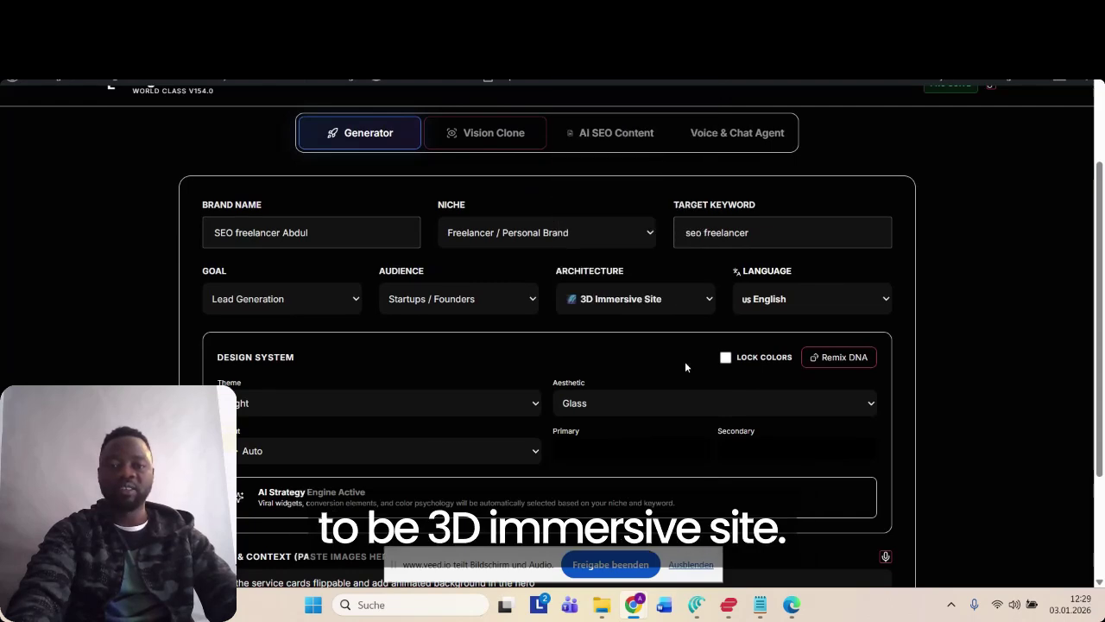
{"action": "left_click", "coordinate": [660, 403]}
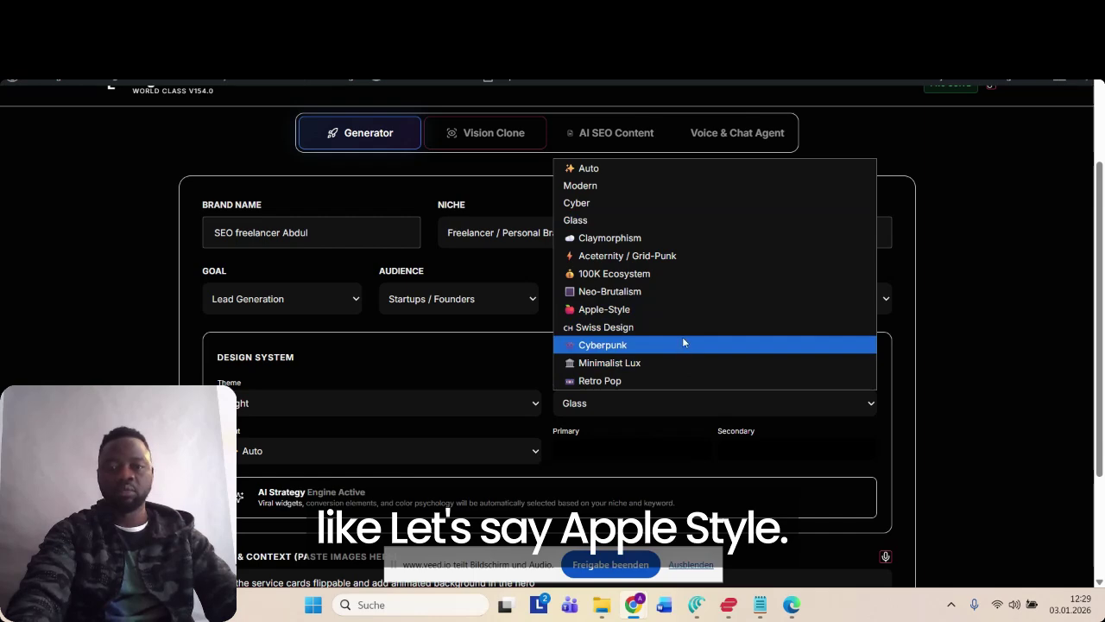
{"action": "left_click", "coordinate": [686, 311]}
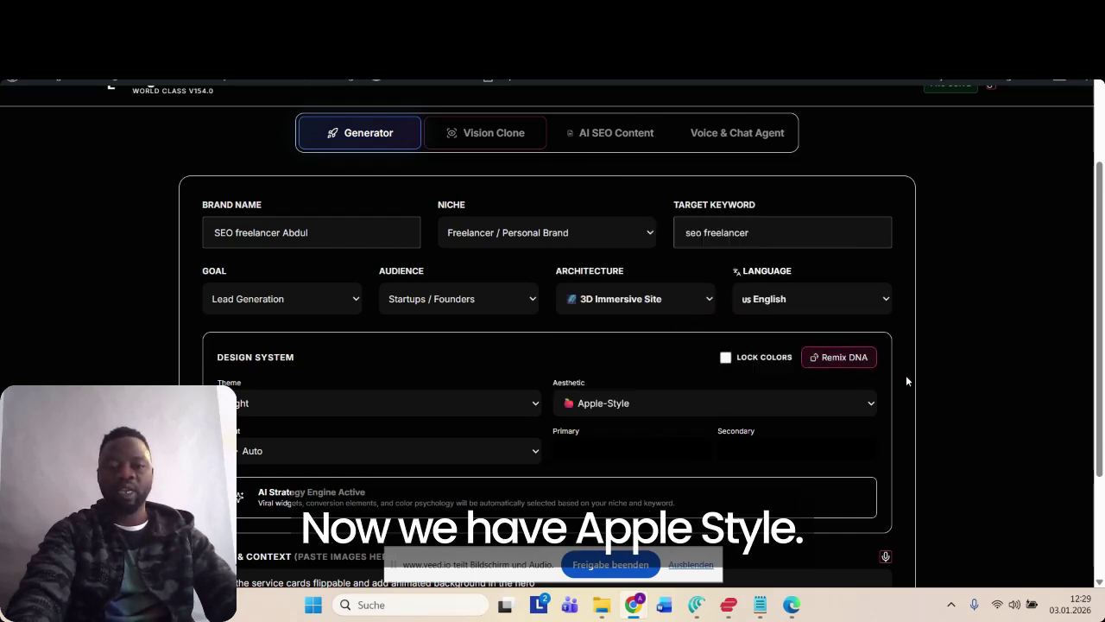
- Launch the website generation with the 3D Immersive Site architecture and Apple-Style aesthetic, and review the form settings
{"action": "scroll", "coordinate": [906, 374], "scroll_direction": "down", "scroll_amount": 2}
{"action": "scroll", "coordinate": [775, 322], "scroll_direction": "down", "scroll_amount": 1}
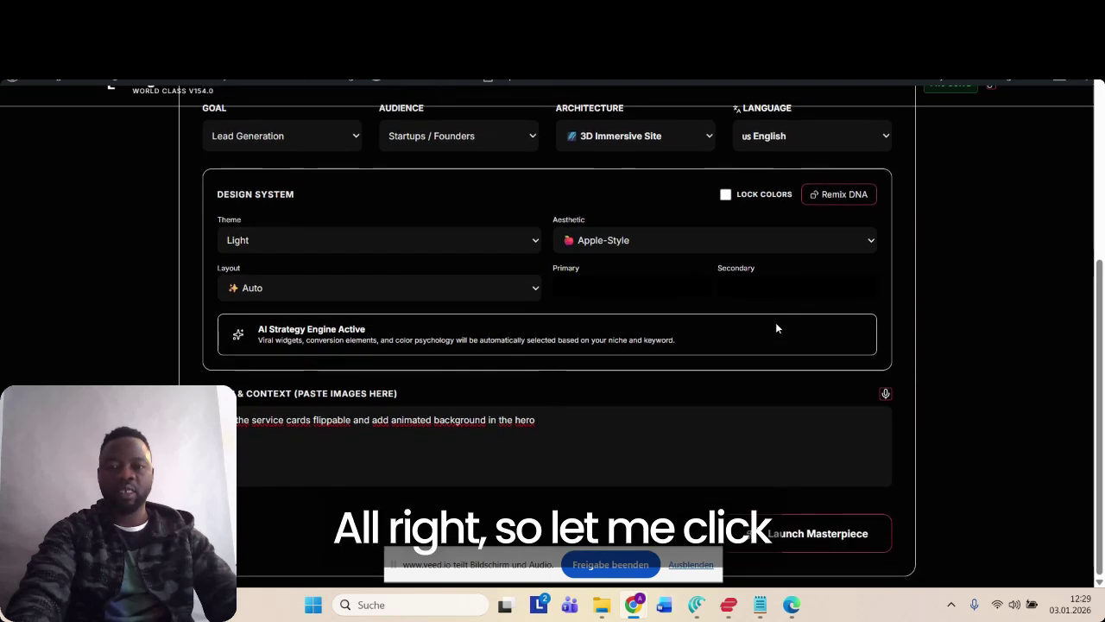
{"action": "left_click", "coordinate": [824, 534]}
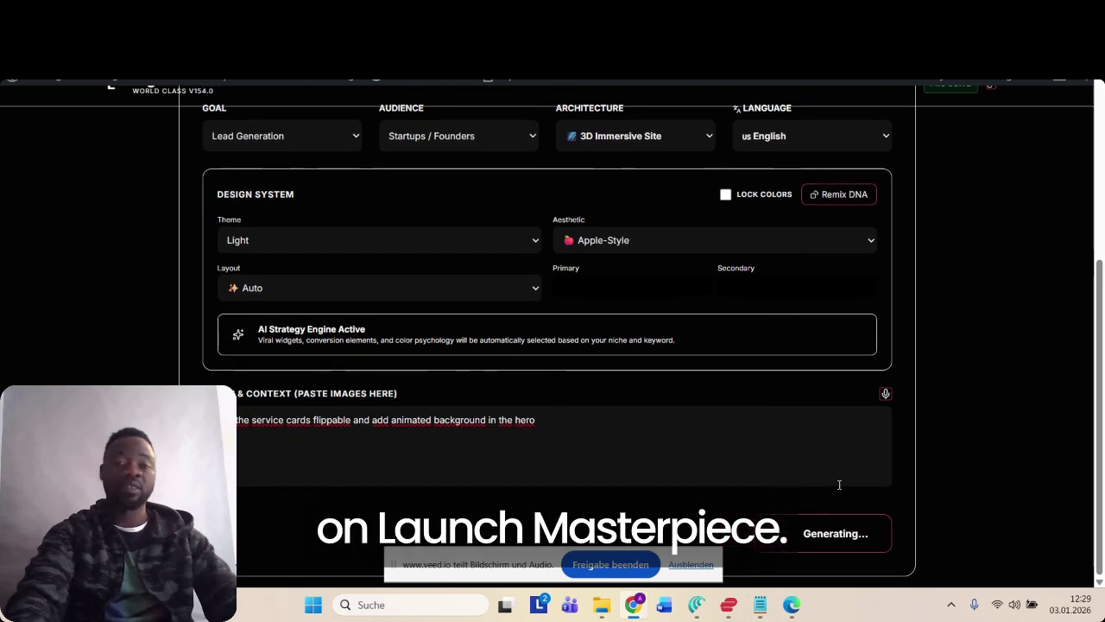
{"action": "scroll", "coordinate": [836, 419], "scroll_direction": "up", "scroll_amount": 2}
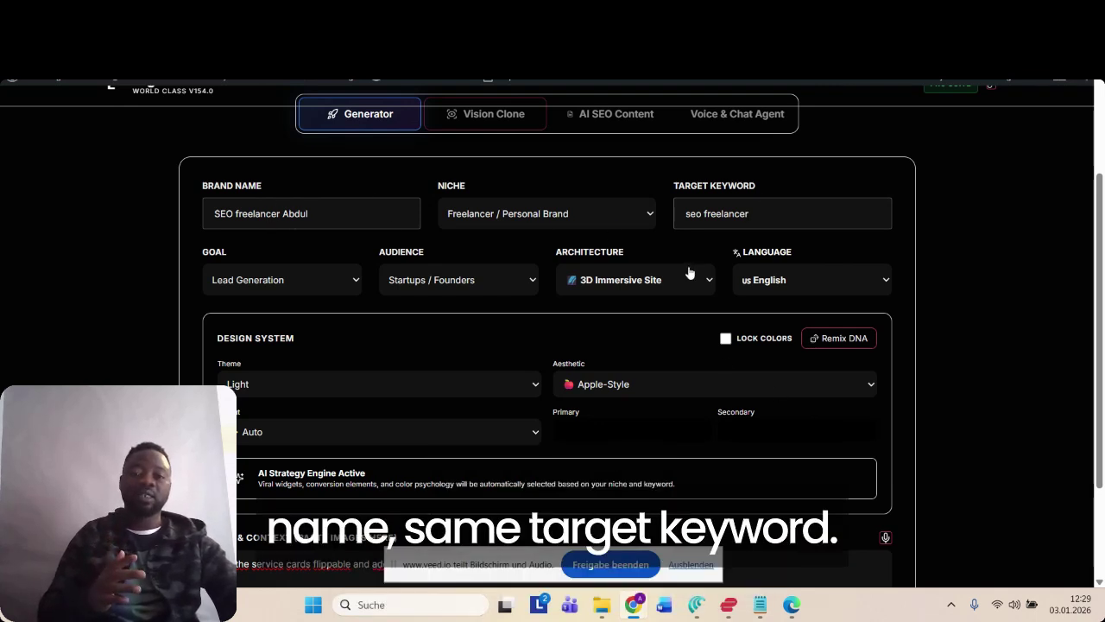
{"action": "scroll", "coordinate": [669, 283], "scroll_direction": "down", "scroll_amount": 1}
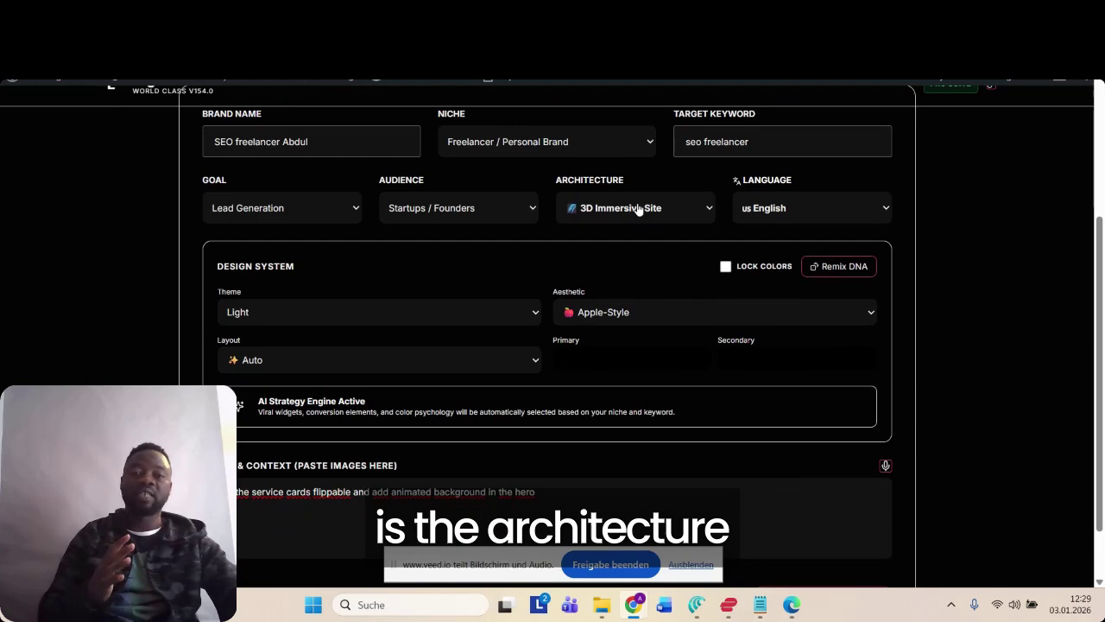
{"action": "scroll", "coordinate": [708, 337], "scroll_direction": "down", "scroll_amount": 1}
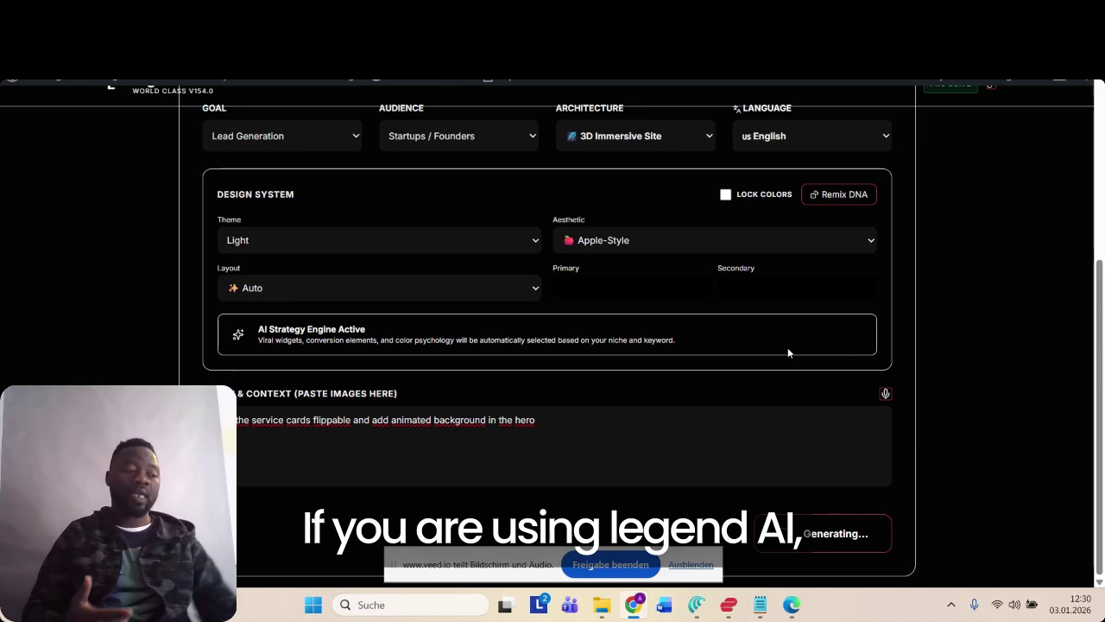
- Compare the previously generated SEO freelancer sites, looking through the dark design, the "Dominate Search Results" page and the "Dominating SERP" hero
{"action": "scroll", "coordinate": [752, 328], "scroll_direction": "up", "scroll_amount": 1}
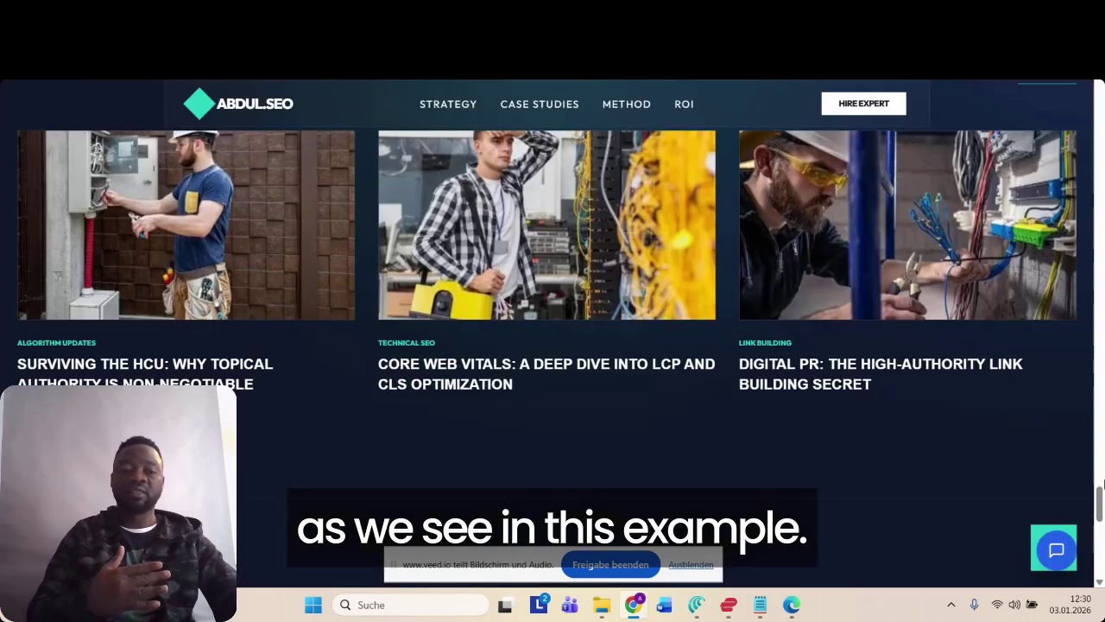
{"action": "scroll", "coordinate": [1101, 476], "scroll_direction": "up", "scroll_amount": 1}
{"action": "scroll", "coordinate": [1101, 477], "scroll_direction": "up", "scroll_amount": 10}
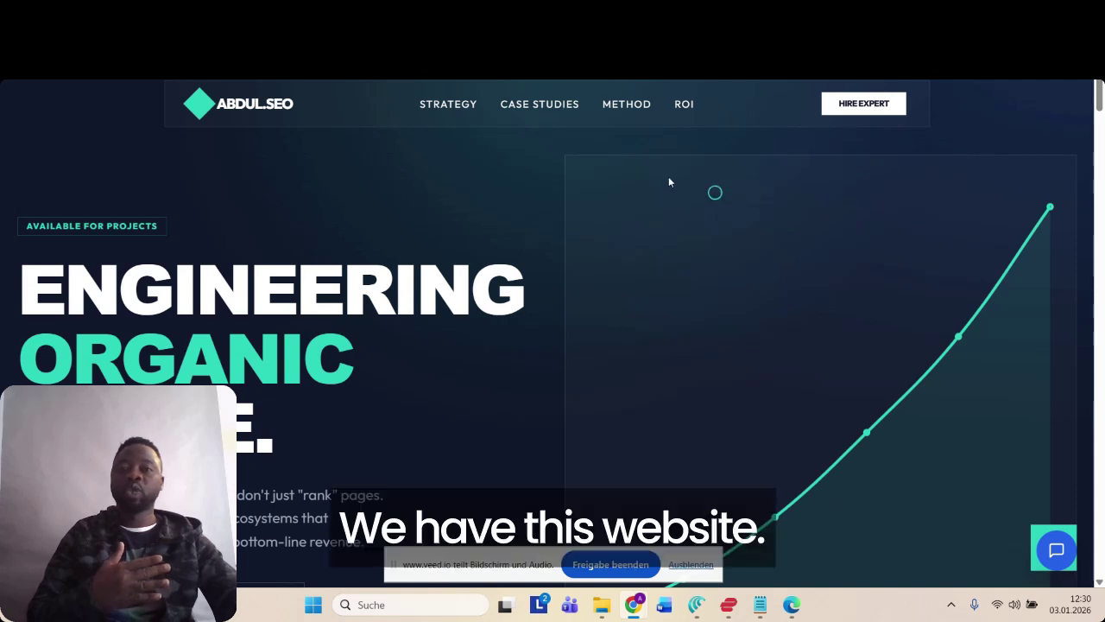
{"action": "left_click", "coordinate": [466, 14]}
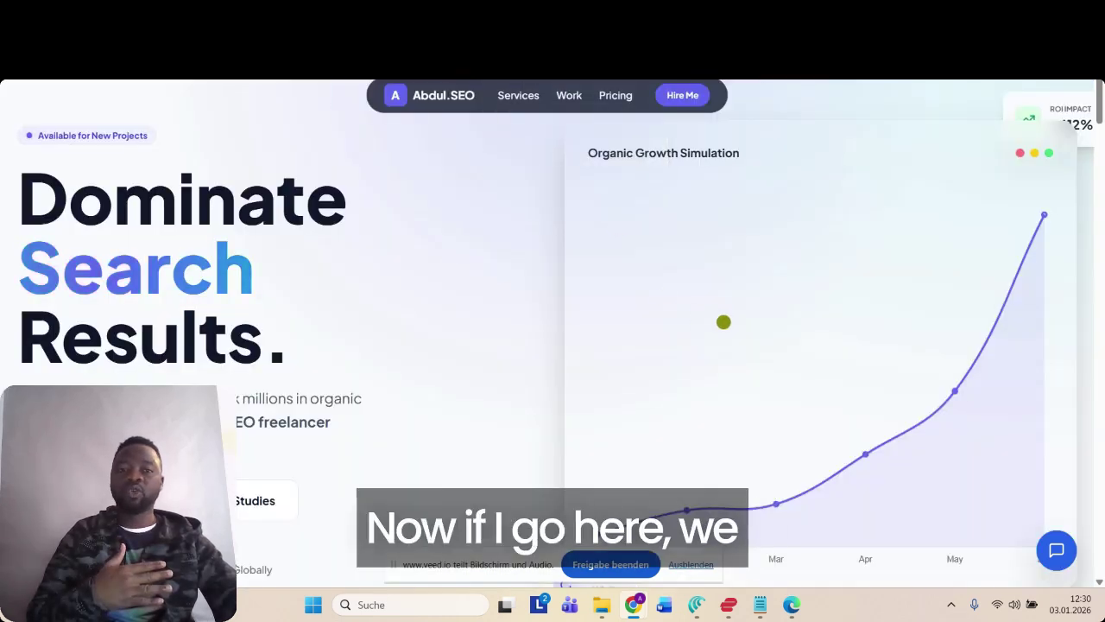
{"action": "scroll", "coordinate": [1101, 346], "scroll_direction": "down", "scroll_amount": 5}
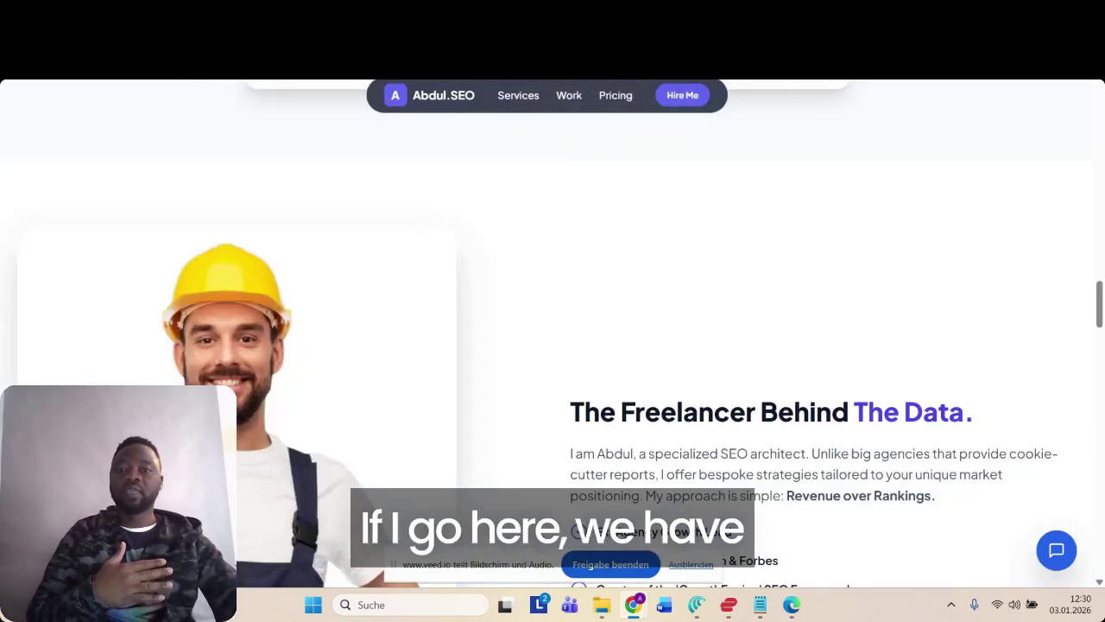
{"action": "scroll", "coordinate": [1100, 330], "scroll_direction": "up", "scroll_amount": 6}
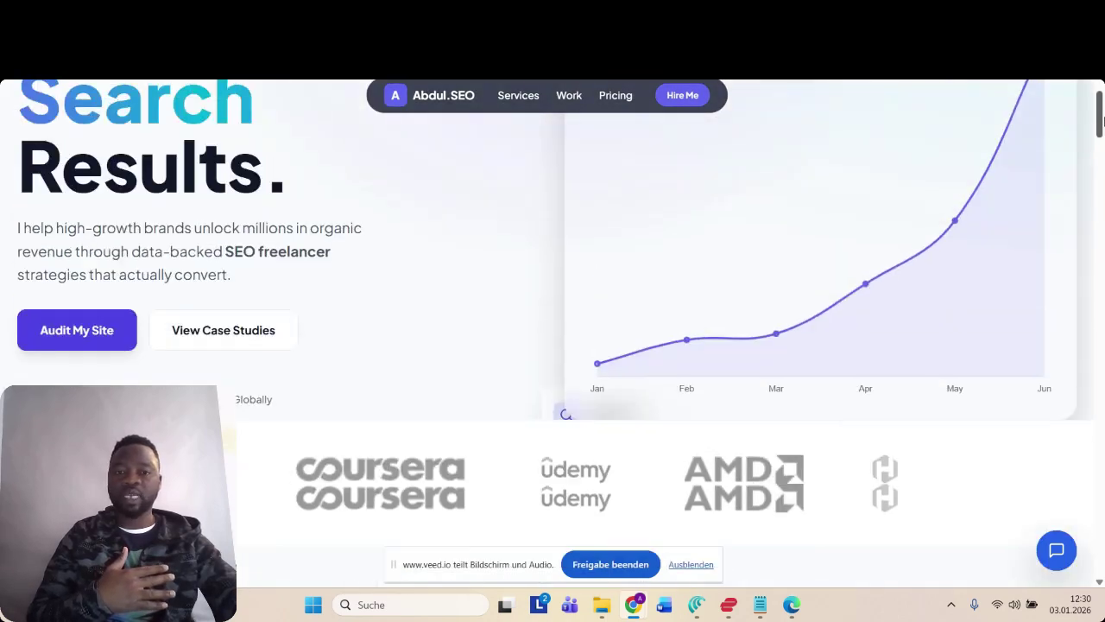
{"action": "scroll", "coordinate": [1103, 307], "scroll_direction": "down", "scroll_amount": 15}
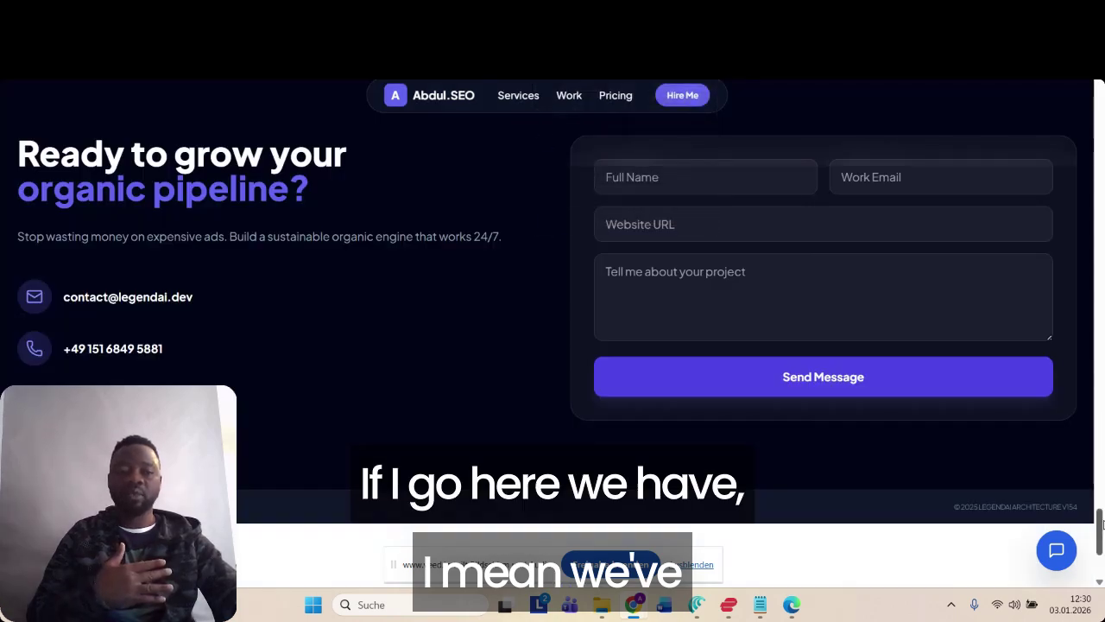
{"action": "left_click_drag", "start_coordinate": [1101, 531], "coordinate": [1100, 99]}
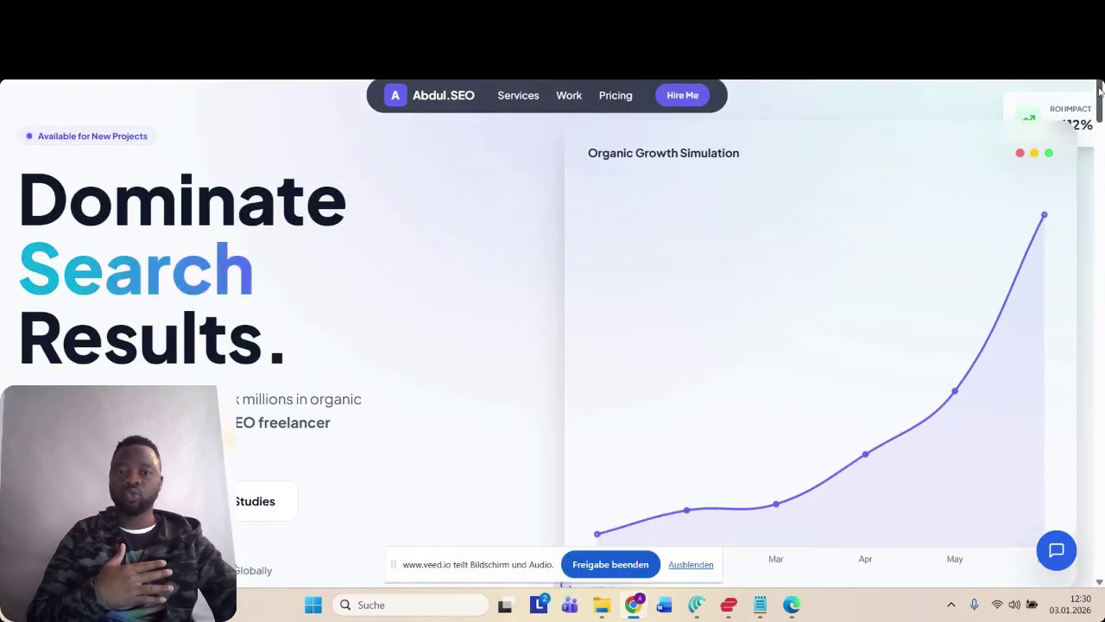
{"action": "key", "text": "ctrl+Tab"}
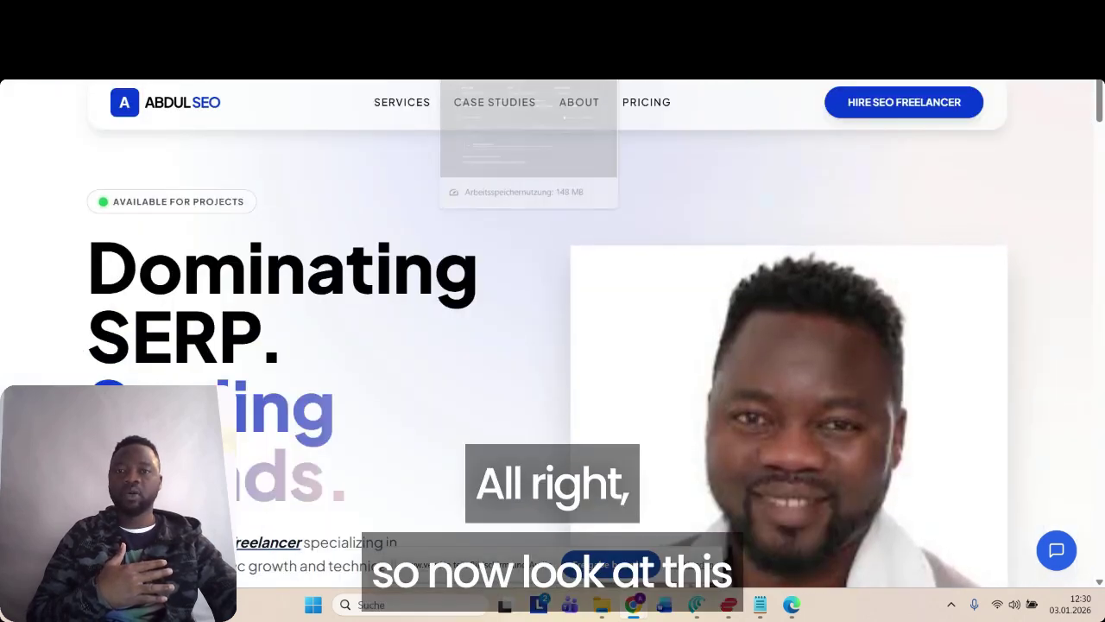
- Open the full-page preview of the newly generated 3D site and examine its particle hero, client logos and flippable service cards
{"action": "left_click", "coordinate": [492, 14]}
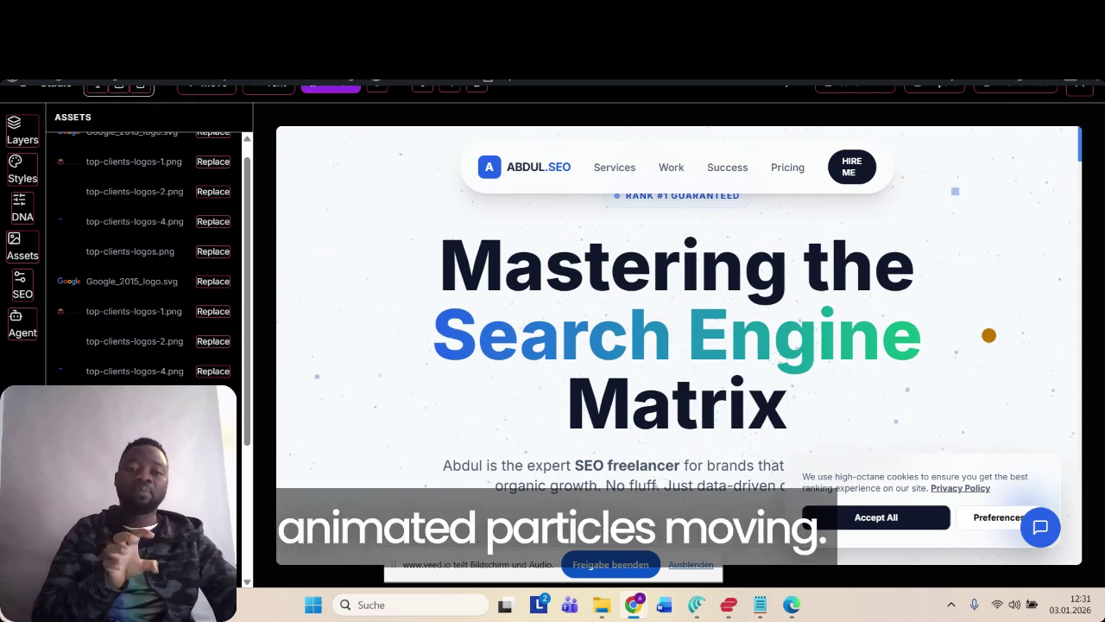
{"action": "left_click", "coordinate": [1016, 87]}
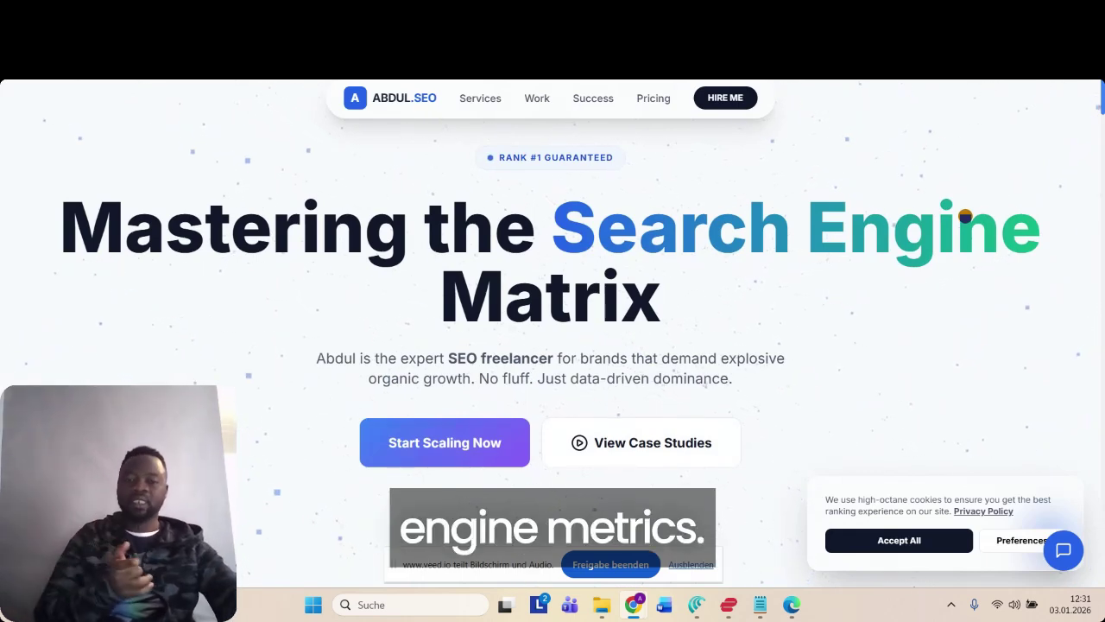
{"action": "scroll", "coordinate": [764, 348], "scroll_direction": "down", "scroll_amount": 2}
{"action": "scroll", "coordinate": [829, 324], "scroll_direction": "down", "scroll_amount": 1}
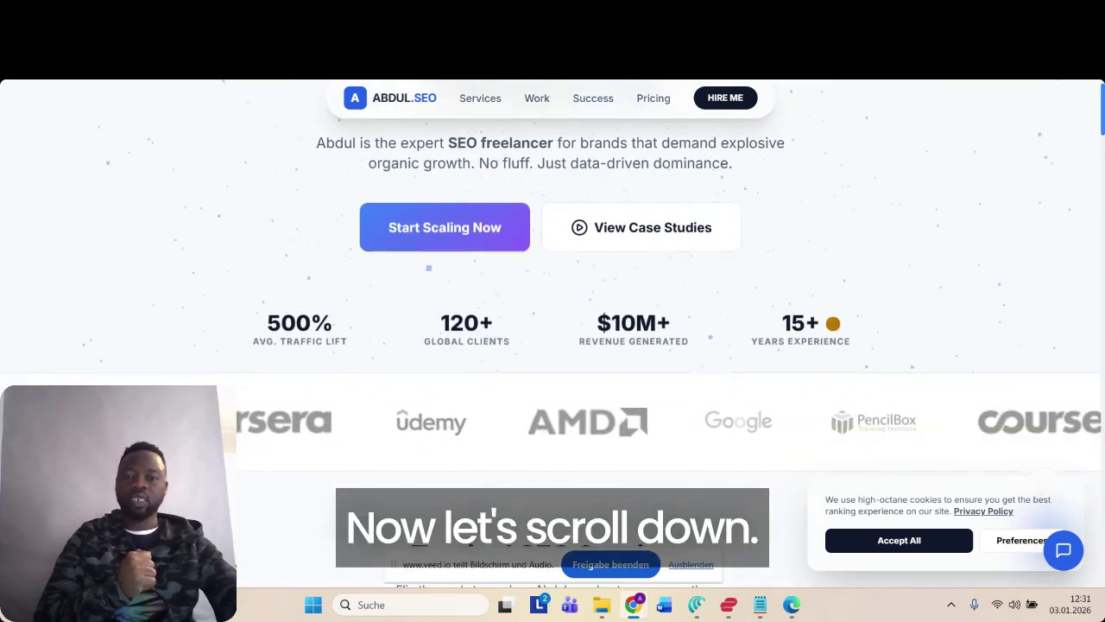
{"action": "scroll", "coordinate": [833, 323], "scroll_direction": "down", "scroll_amount": 1}
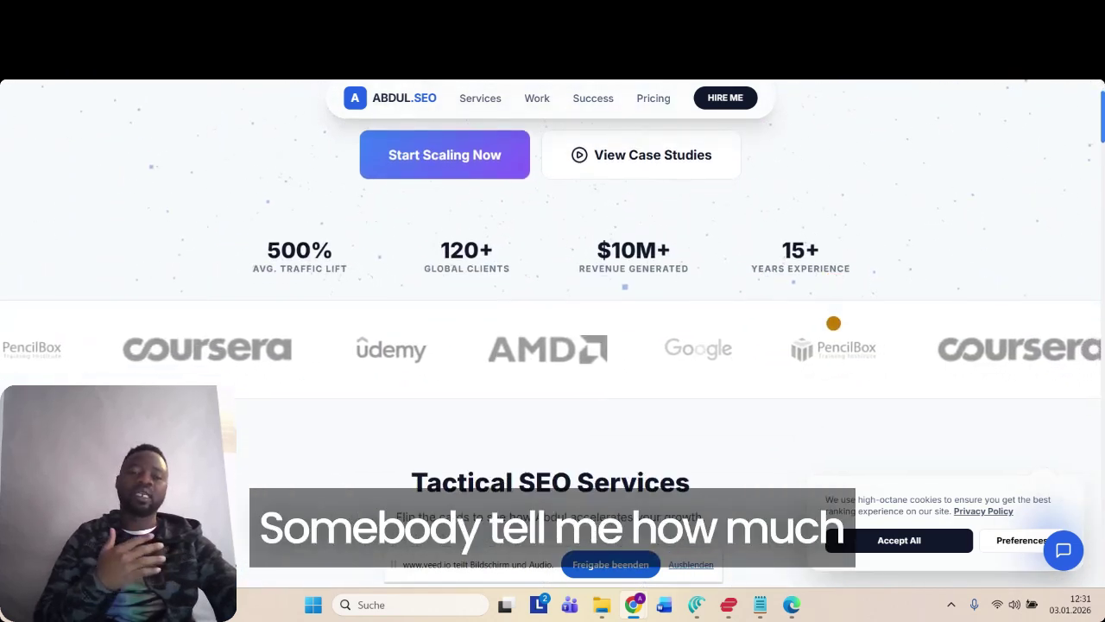
{"action": "scroll", "coordinate": [834, 321], "scroll_direction": "down", "scroll_amount": 4}
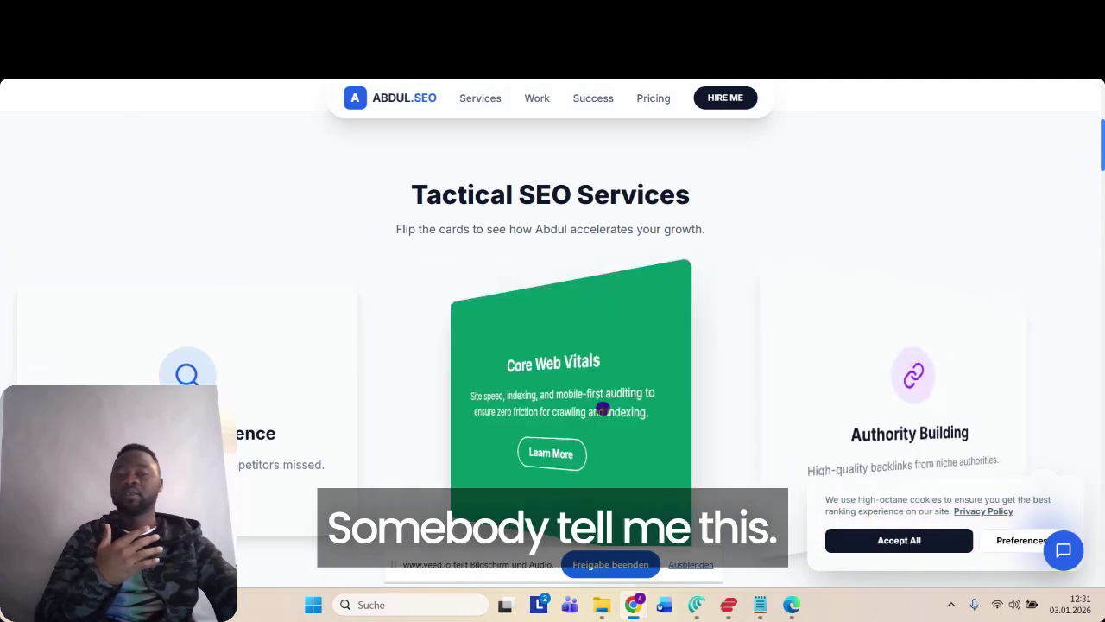
{"action": "scroll", "coordinate": [894, 390], "scroll_direction": "down", "scroll_amount": 3}
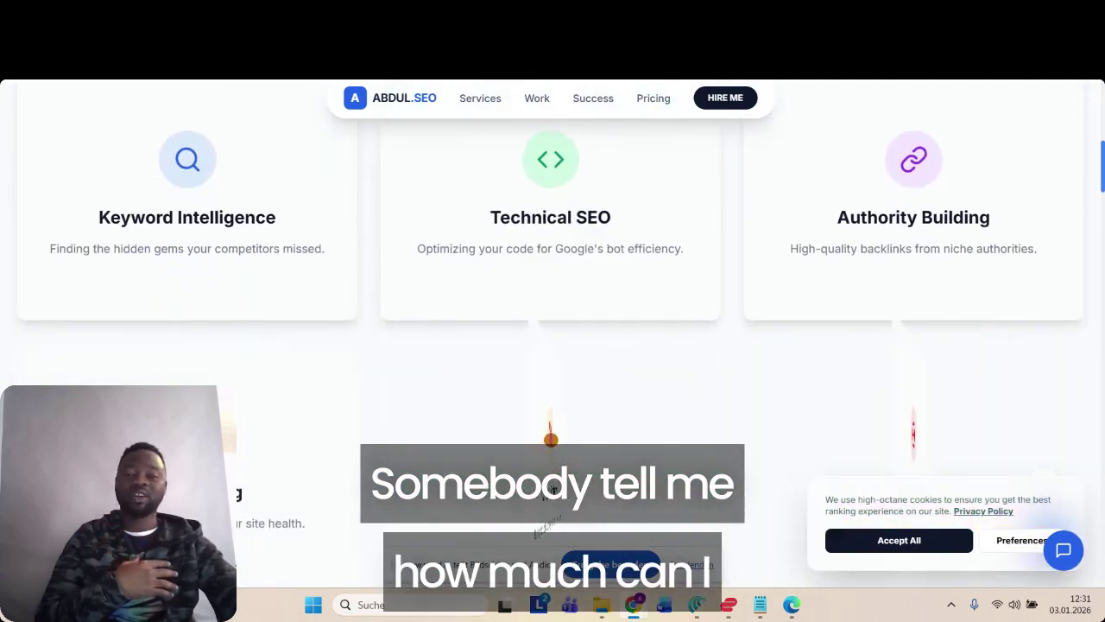
- Examine the rest of the preview from the hiring benefits through testimonials, investment plans and FAQ to the footer
{"action": "scroll", "coordinate": [693, 335], "scroll_direction": "down", "scroll_amount": 4}
{"action": "scroll", "coordinate": [692, 335], "scroll_direction": "down", "scroll_amount": 4}
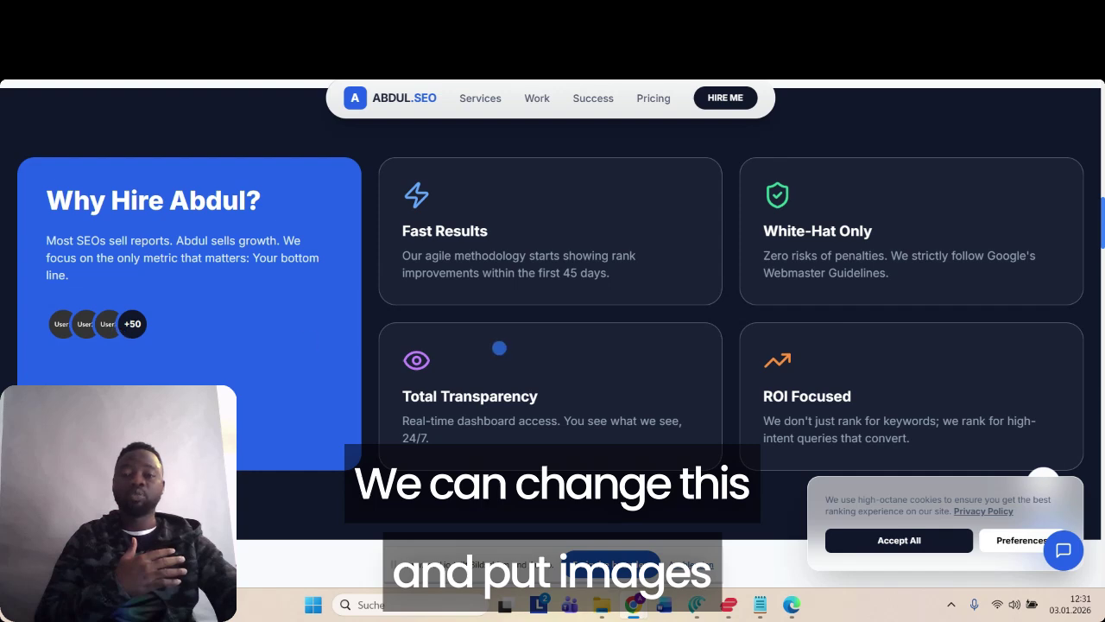
{"action": "scroll", "coordinate": [696, 291], "scroll_direction": "down", "scroll_amount": 3}
{"action": "scroll", "coordinate": [696, 291], "scroll_direction": "up", "scroll_amount": 3}
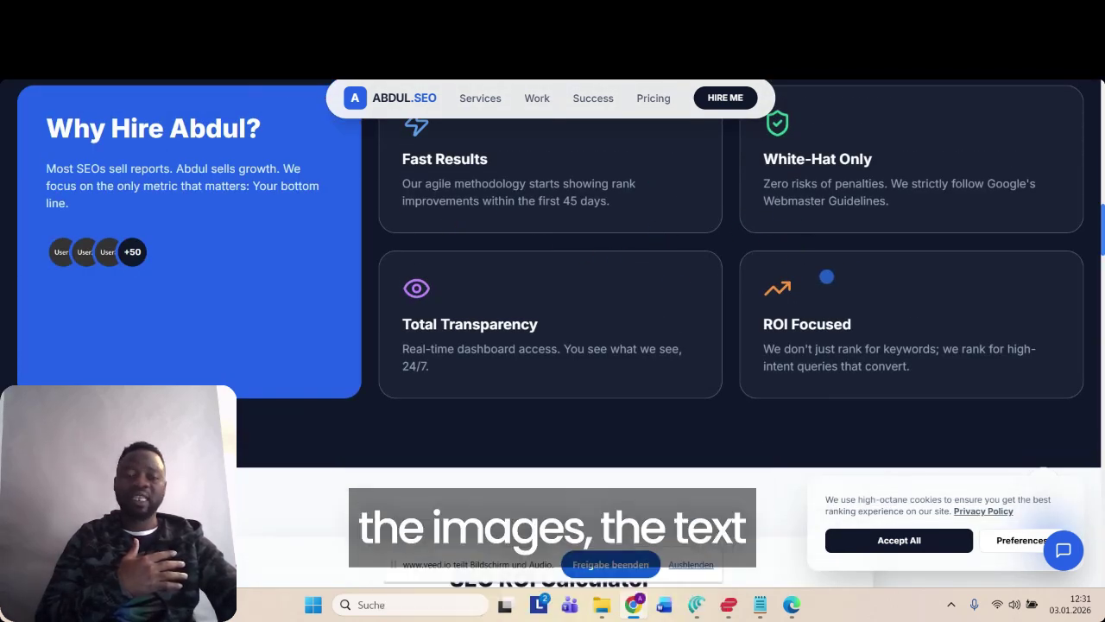
{"action": "scroll", "coordinate": [711, 258], "scroll_direction": "down", "scroll_amount": 10}
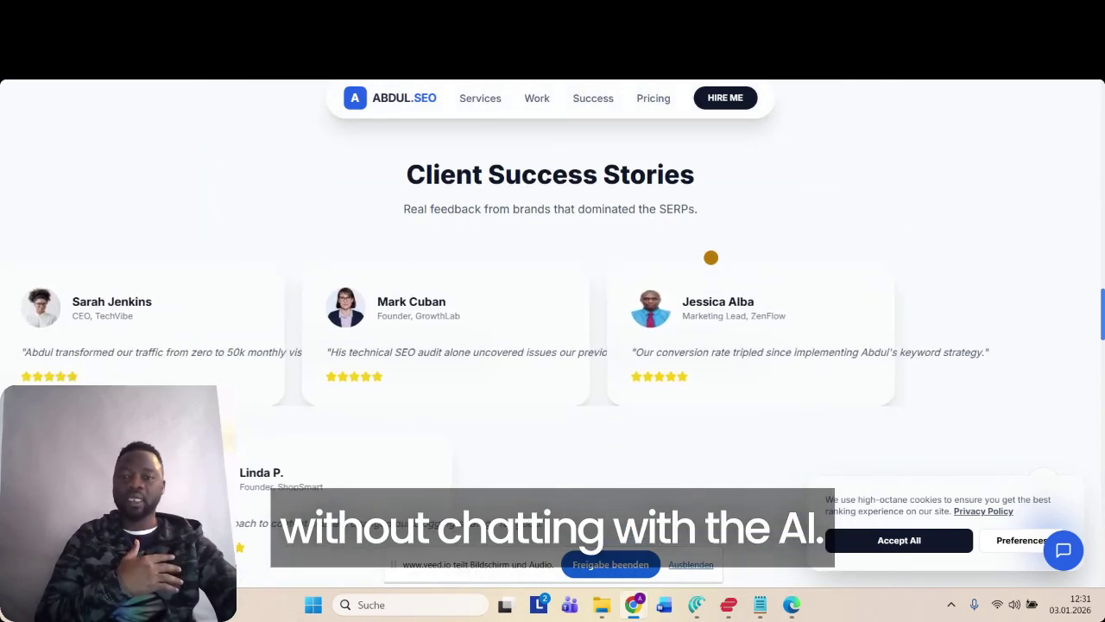
{"action": "scroll", "coordinate": [711, 258], "scroll_direction": "down", "scroll_amount": 10}
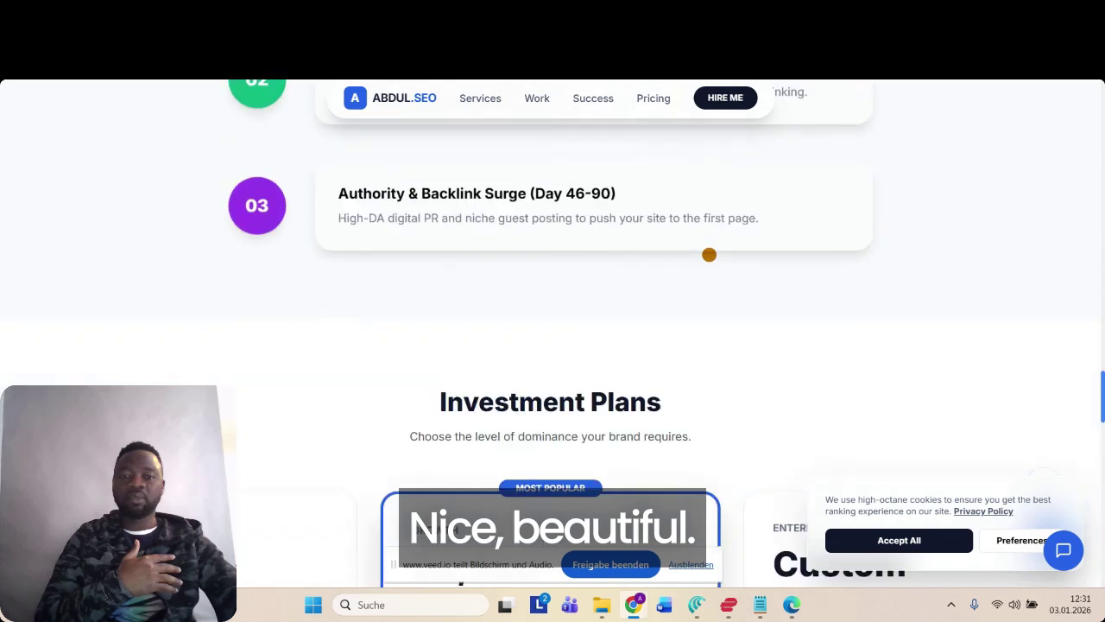
{"action": "scroll", "coordinate": [709, 255], "scroll_direction": "down", "scroll_amount": 10}
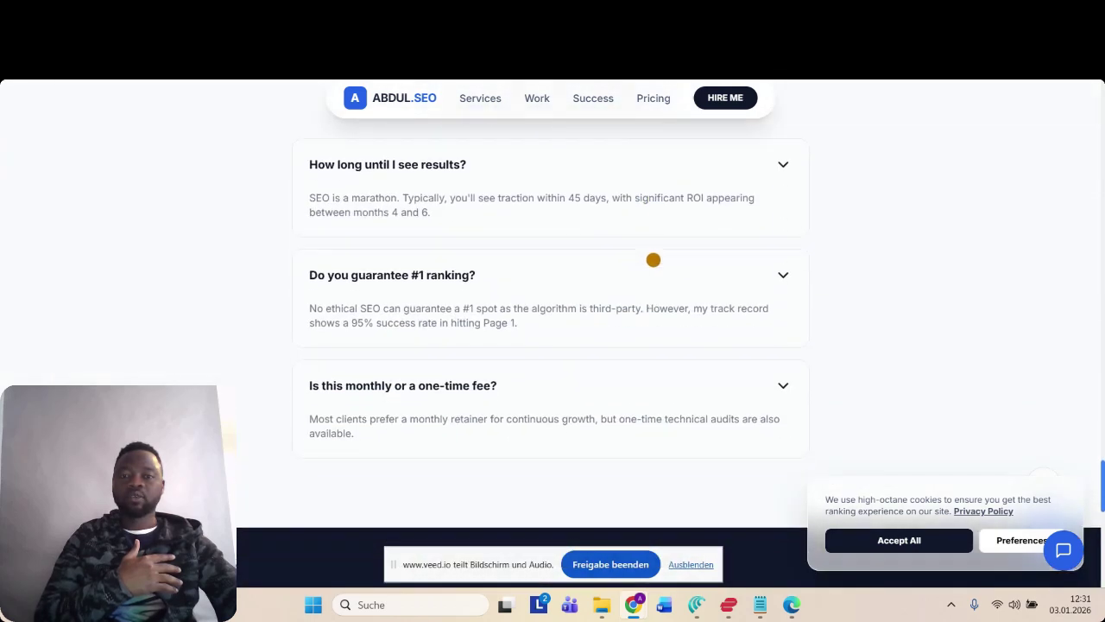
{"action": "scroll", "coordinate": [653, 260], "scroll_direction": "down", "scroll_amount": 10}
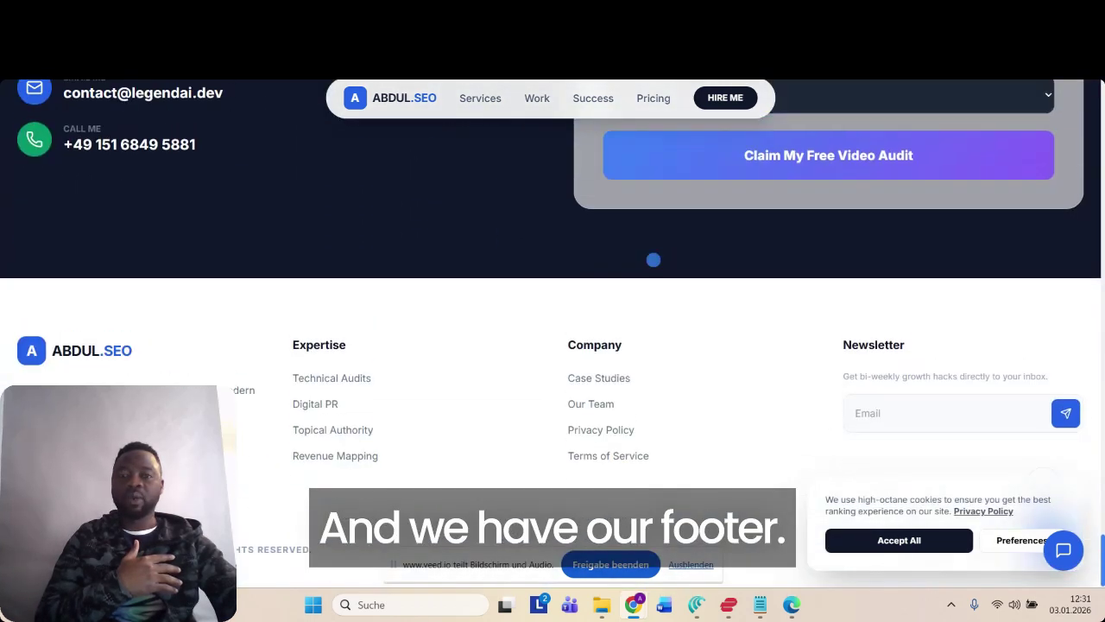
{"action": "scroll", "coordinate": [653, 260], "scroll_direction": "up", "scroll_amount": 2}
- Return to the site editor and set the background of the hero's View Case Studies button to blue
{"action": "left_click", "coordinate": [388, 13]}
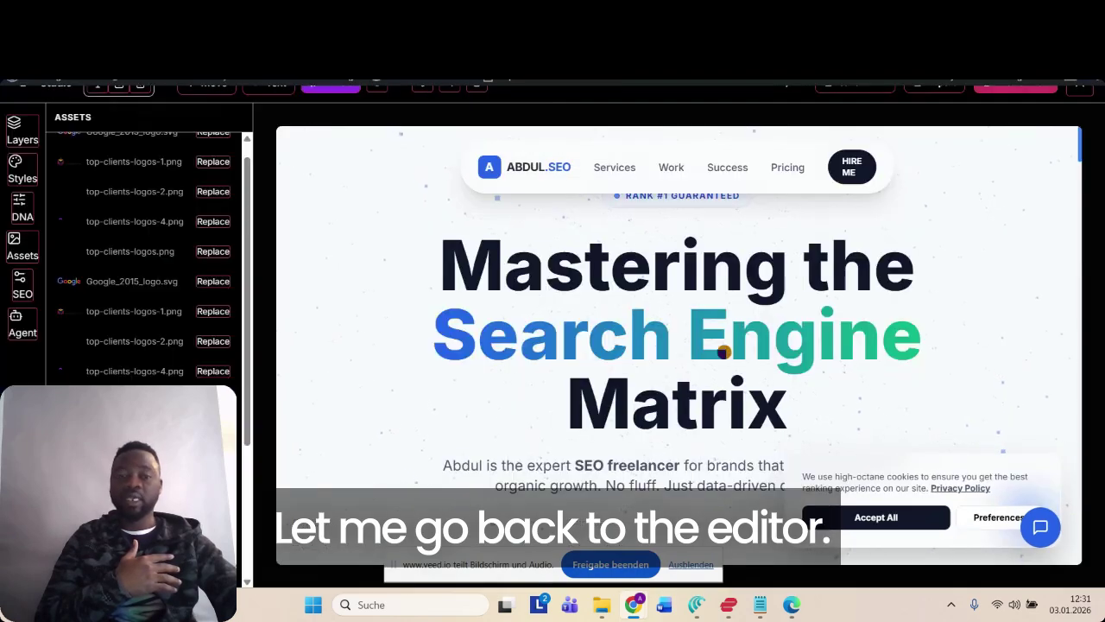
{"action": "scroll", "coordinate": [816, 345], "scroll_direction": "down", "scroll_amount": 4}
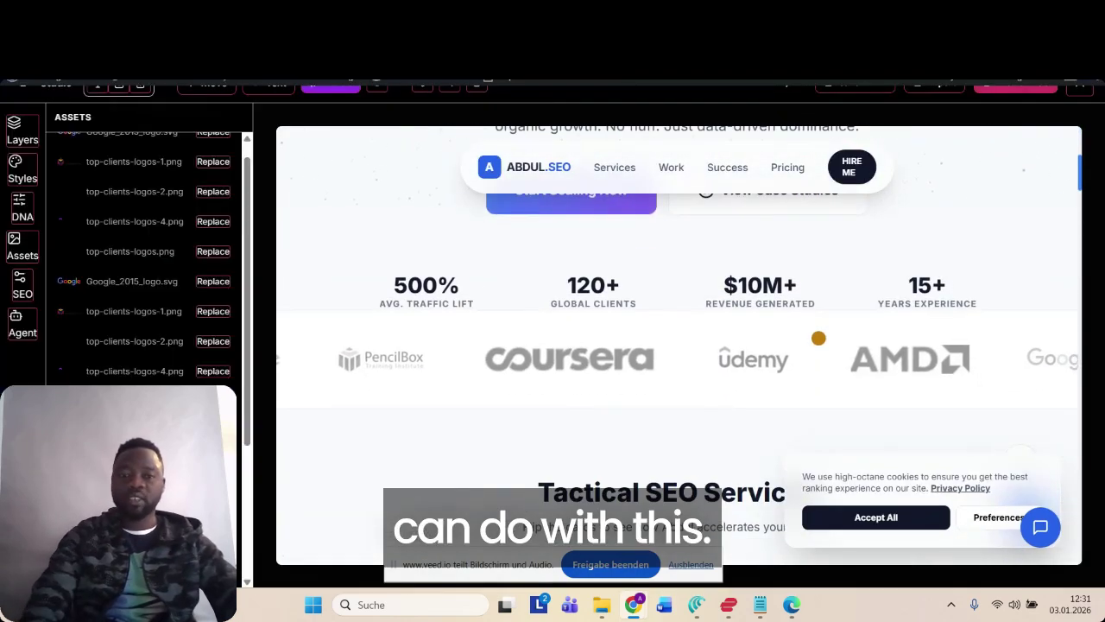
{"action": "scroll", "coordinate": [818, 338], "scroll_direction": "up", "scroll_amount": 2}
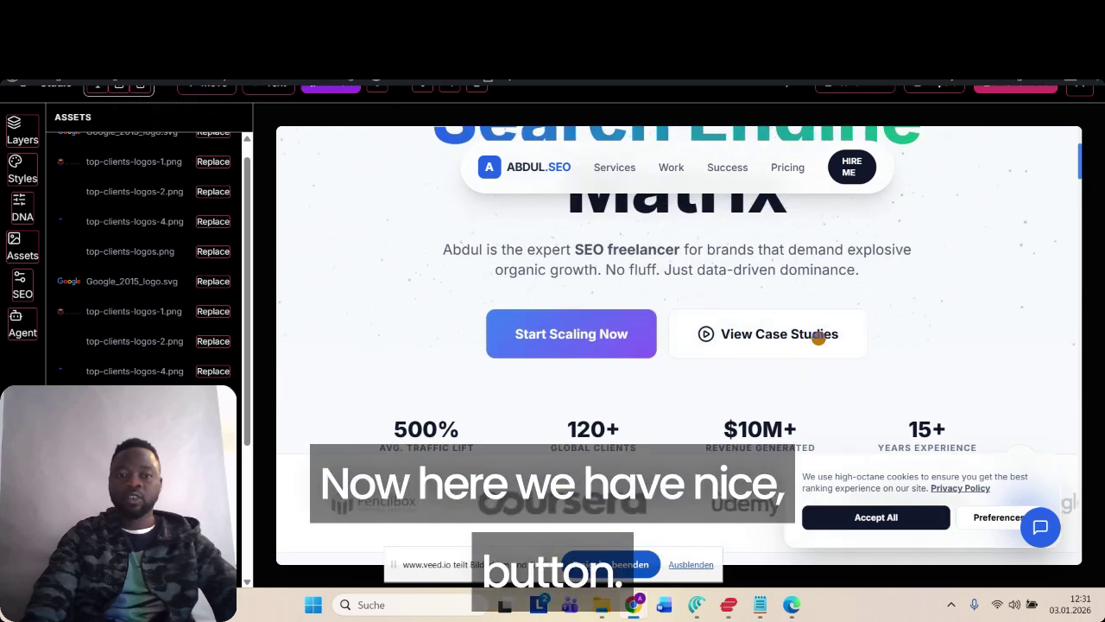
{"action": "left_click", "coordinate": [747, 326]}
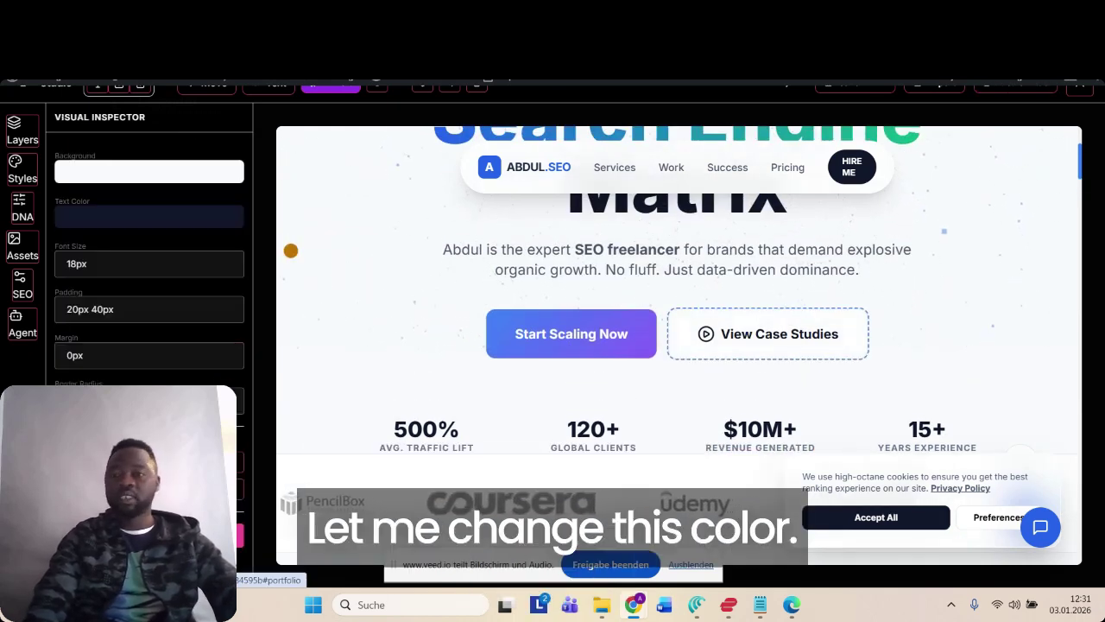
{"action": "left_click", "coordinate": [167, 178]}
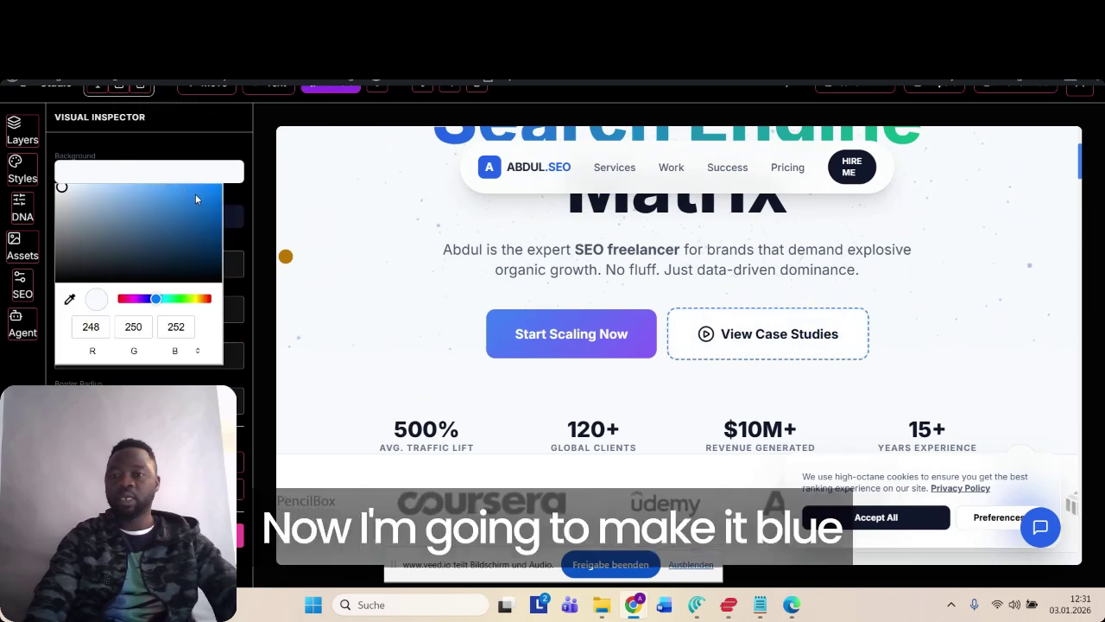
{"action": "left_click", "coordinate": [195, 195]}
{"action": "left_click", "coordinate": [767, 342]}
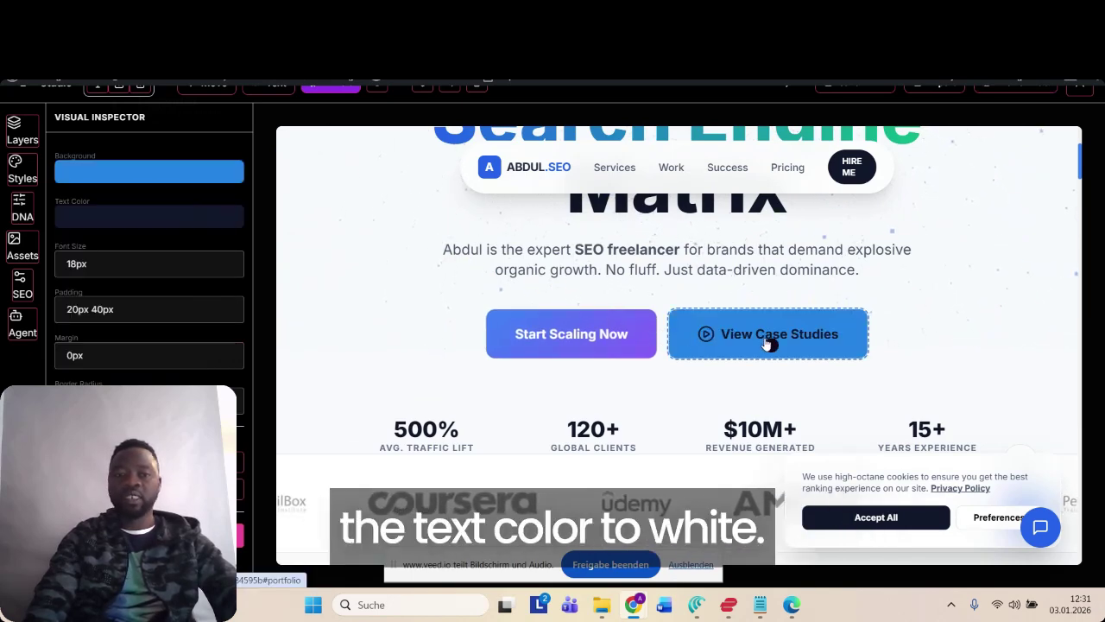
- Set the View Case Studies button's text color to near-white, RGB 229, 234, 245
{"action": "left_click", "coordinate": [146, 217]}
{"action": "left_click", "coordinate": [69, 233]}
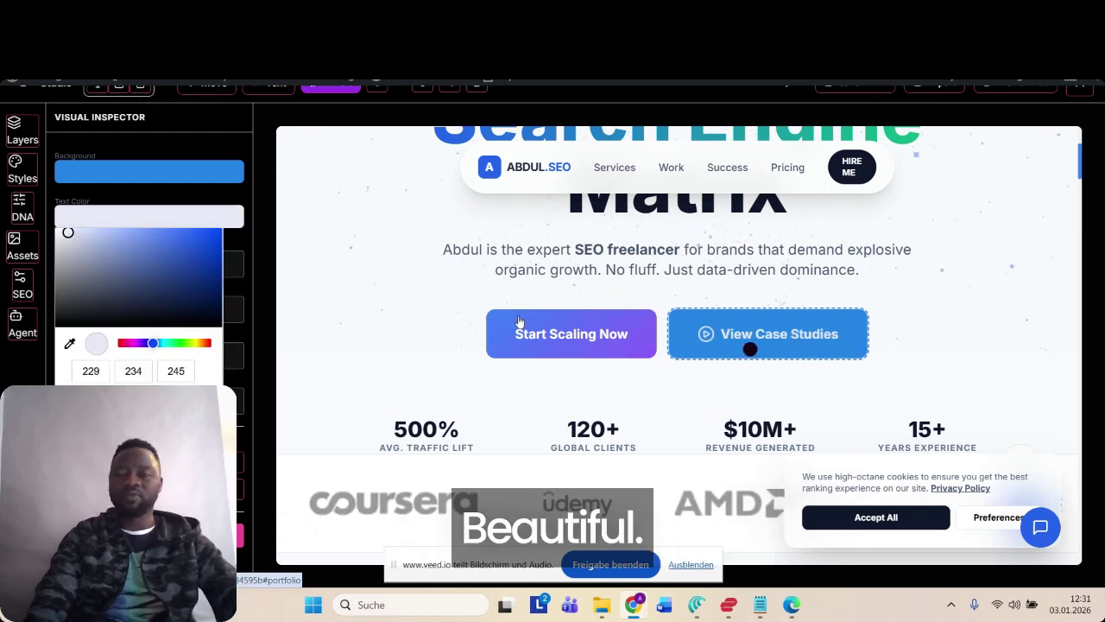
{"action": "left_click", "coordinate": [294, 303]}
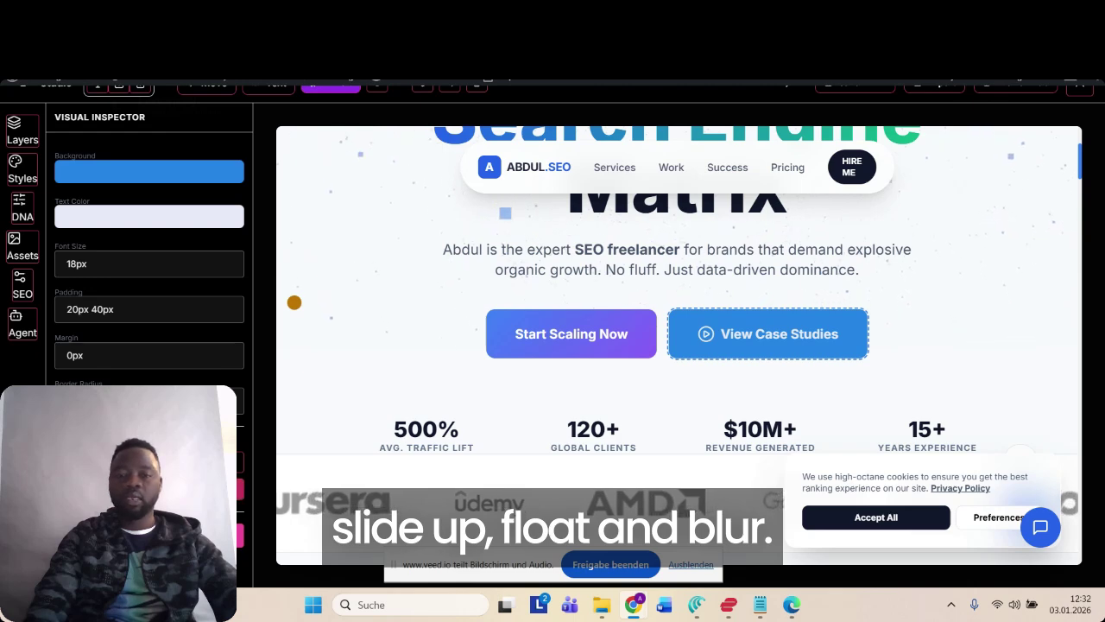
- Set the background of the client-logo strip below the hero statistics to blue, RGB 44, 86, 186
{"action": "left_click", "coordinate": [507, 324]}
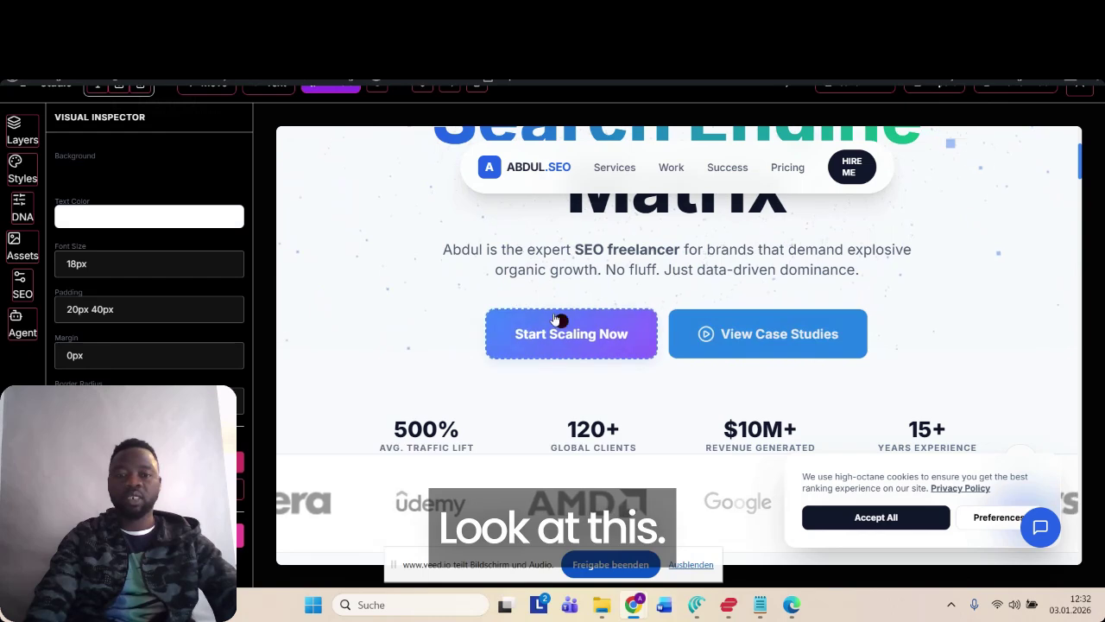
{"action": "scroll", "coordinate": [557, 319], "scroll_direction": "down", "scroll_amount": 2}
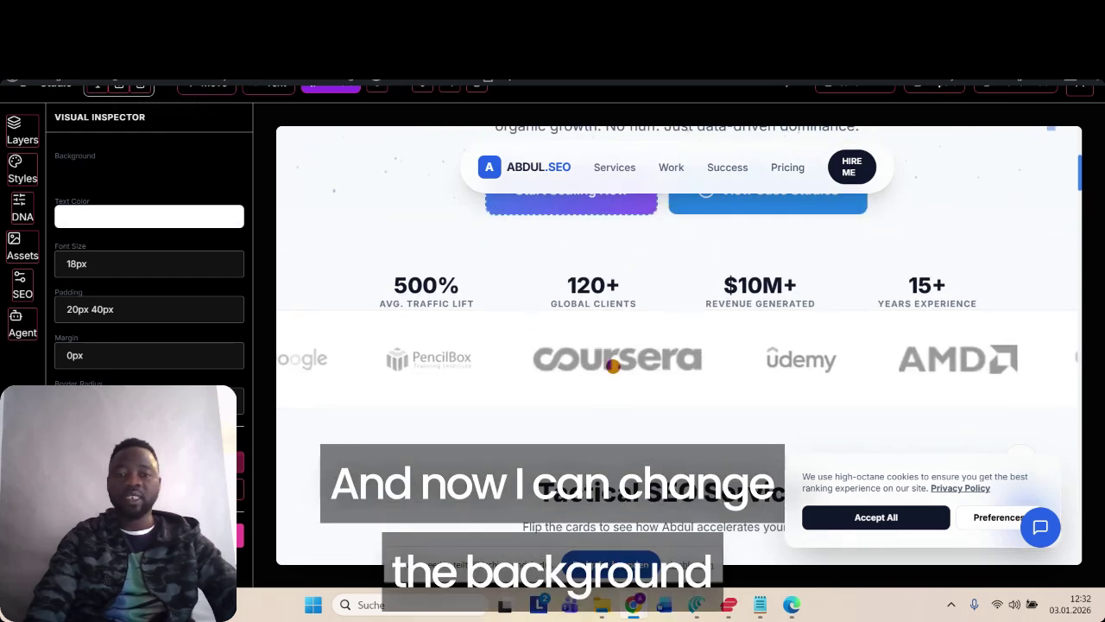
{"action": "left_click", "coordinate": [518, 328]}
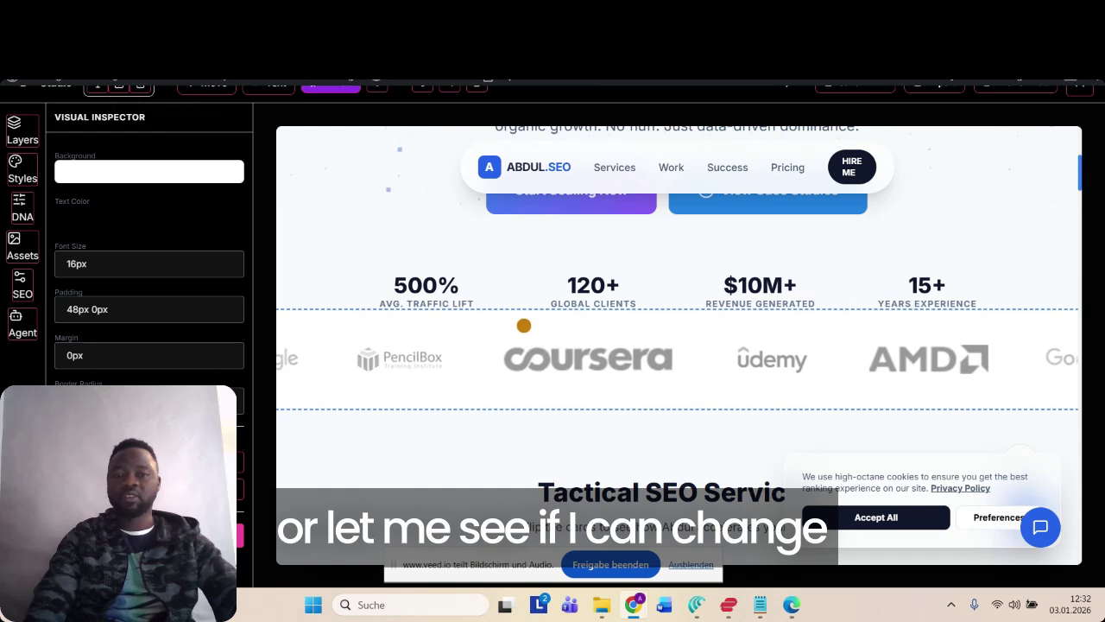
{"action": "left_click", "coordinate": [152, 181]}
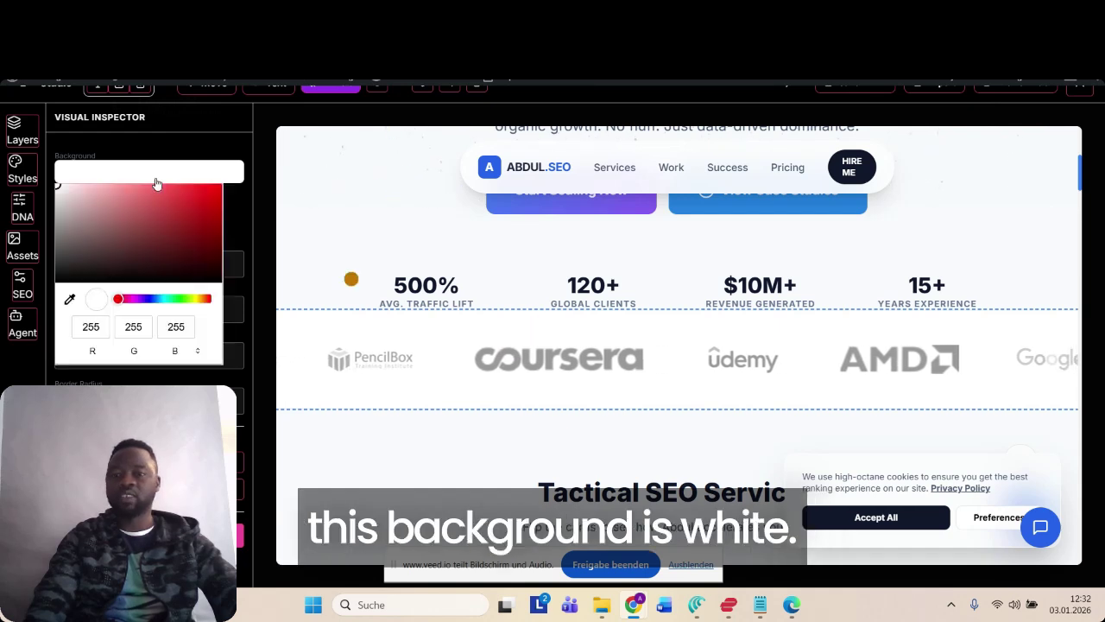
{"action": "left_click", "coordinate": [188, 208]}
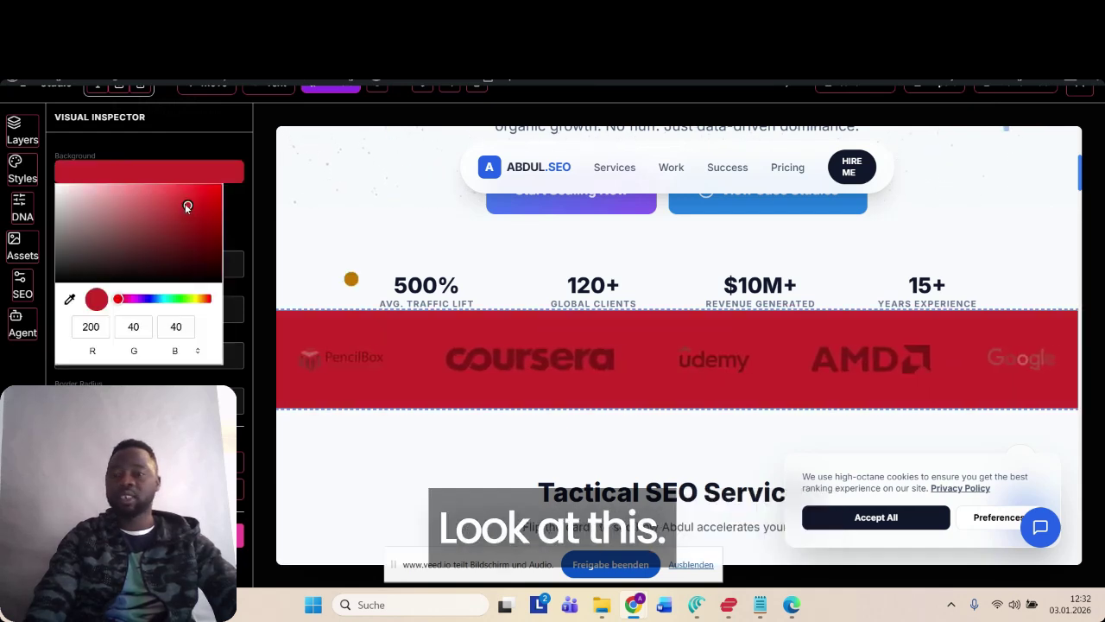
{"action": "left_click", "coordinate": [153, 298]}
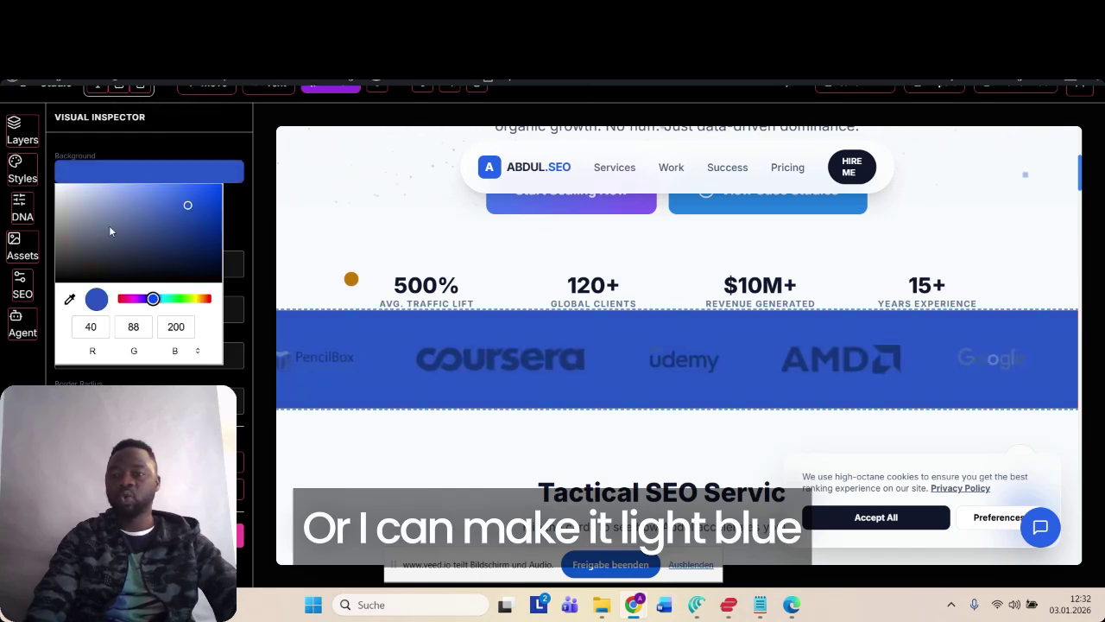
{"action": "left_click", "coordinate": [94, 215]}
{"action": "left_click_drag", "start_coordinate": [110, 218], "coordinate": [184, 211]}
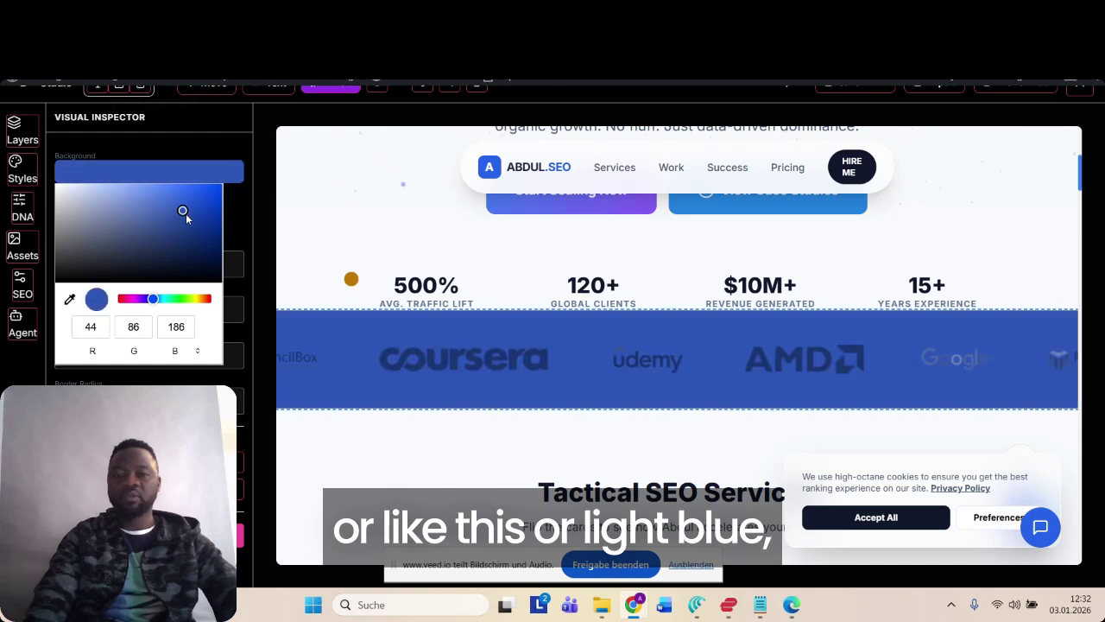
{"action": "left_click", "coordinate": [445, 369]}
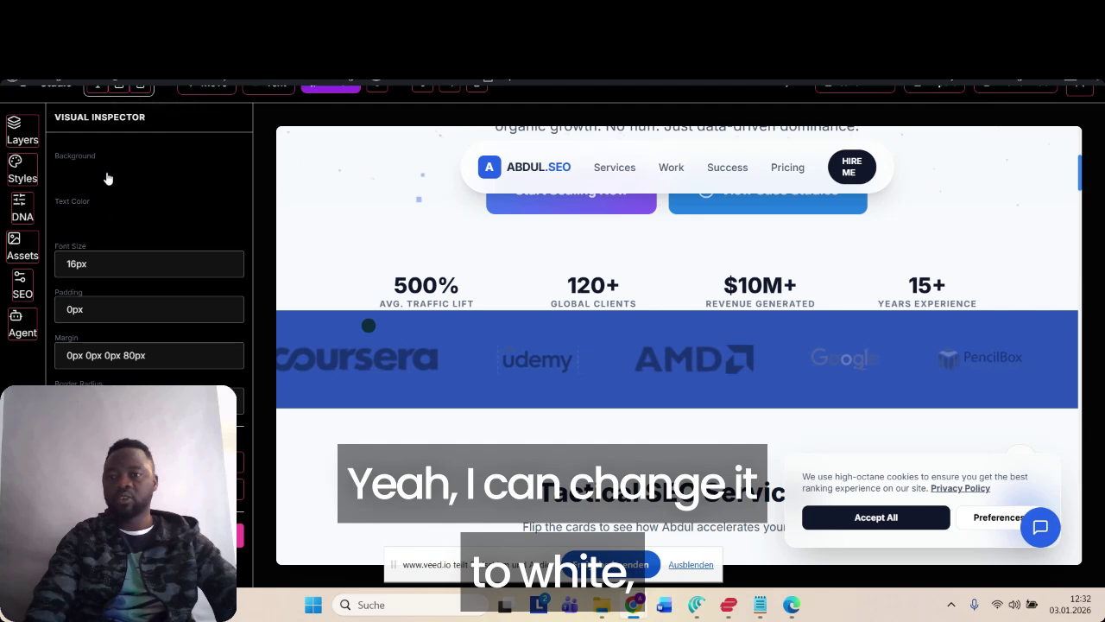
- Examine the SEO service cards and the start of the hiring benefits section further down the page
{"action": "scroll", "coordinate": [644, 432], "scroll_direction": "down", "scroll_amount": 5}
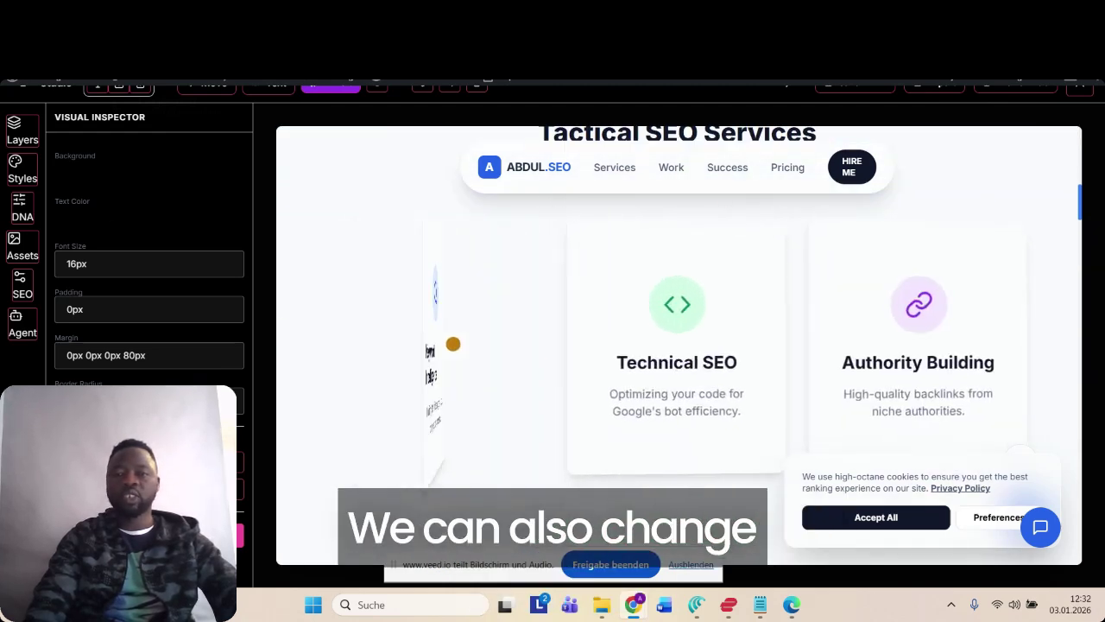
{"action": "scroll", "coordinate": [484, 341], "scroll_direction": "down", "scroll_amount": 5}
{"action": "scroll", "coordinate": [947, 321], "scroll_direction": "down", "scroll_amount": 2}
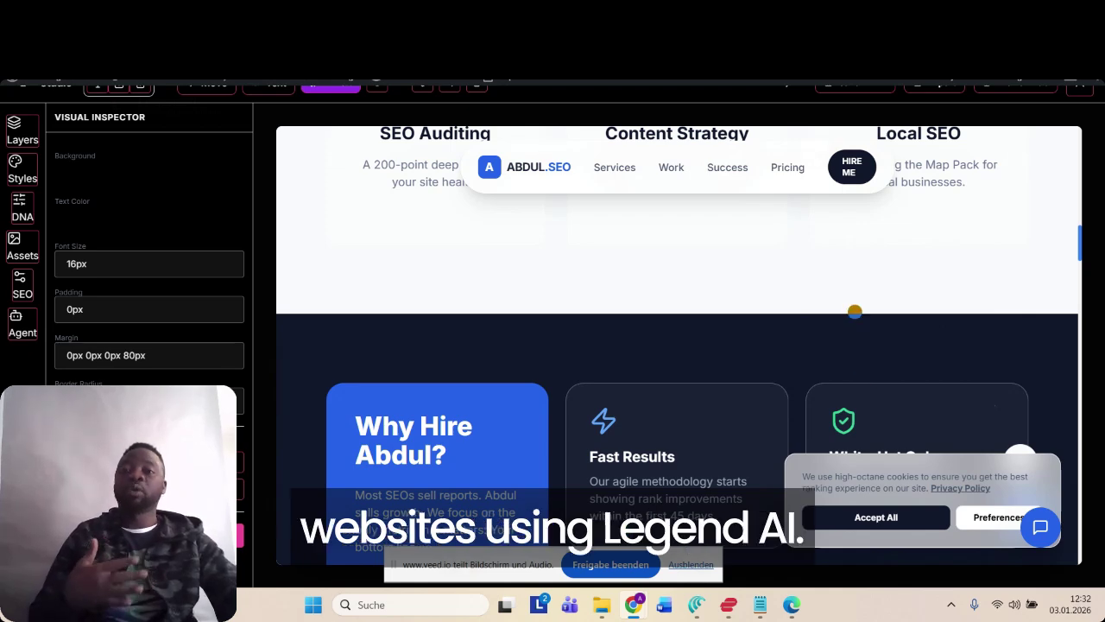
{"action": "scroll", "coordinate": [868, 294], "scroll_direction": "up", "scroll_amount": 3}
{"action": "scroll", "coordinate": [874, 290], "scroll_direction": "down", "scroll_amount": 2}
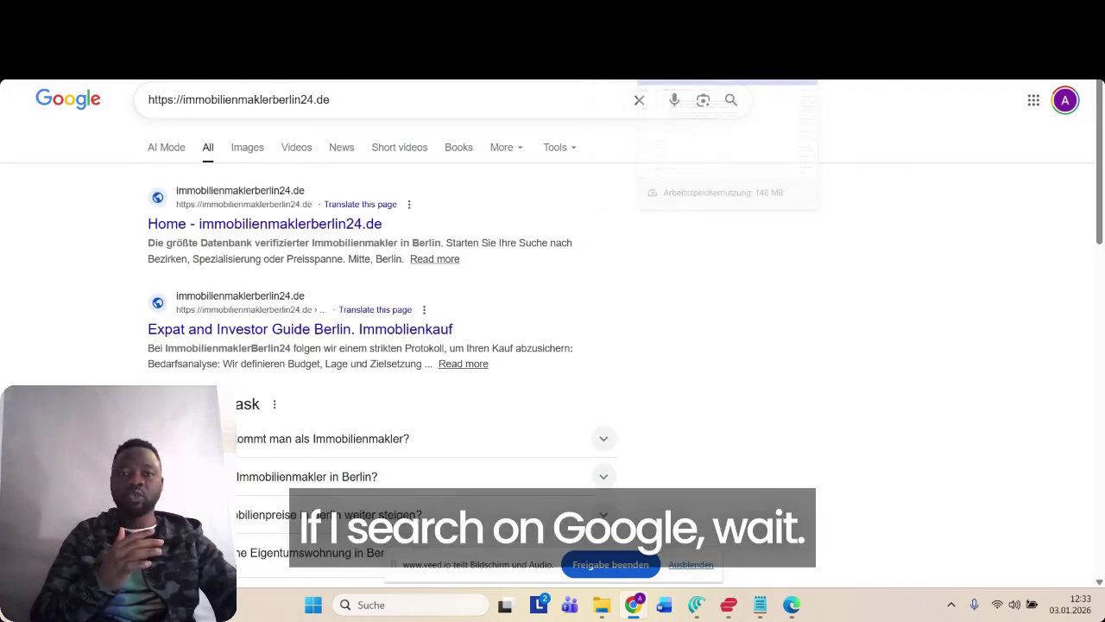
- Search Google for "webdesign freelancer frankfurt" and examine the first organic result below the sponsored ones
{"action": "left_click", "coordinate": [402, 103]}
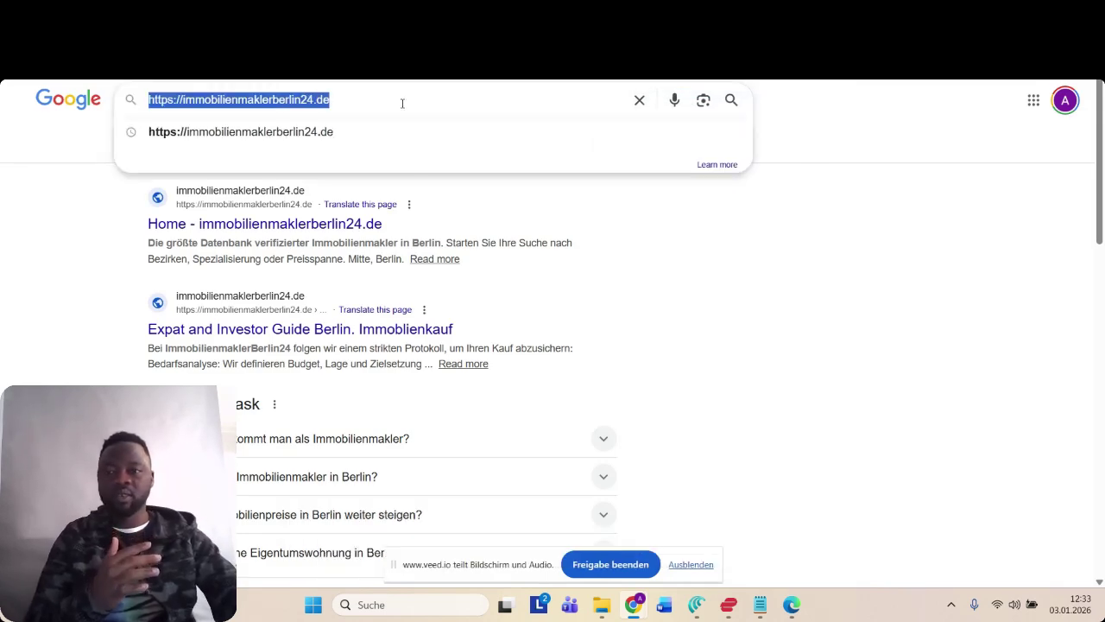
{"action": "key", "text": "BackSpace"}
{"action": "type", "text": "web"}
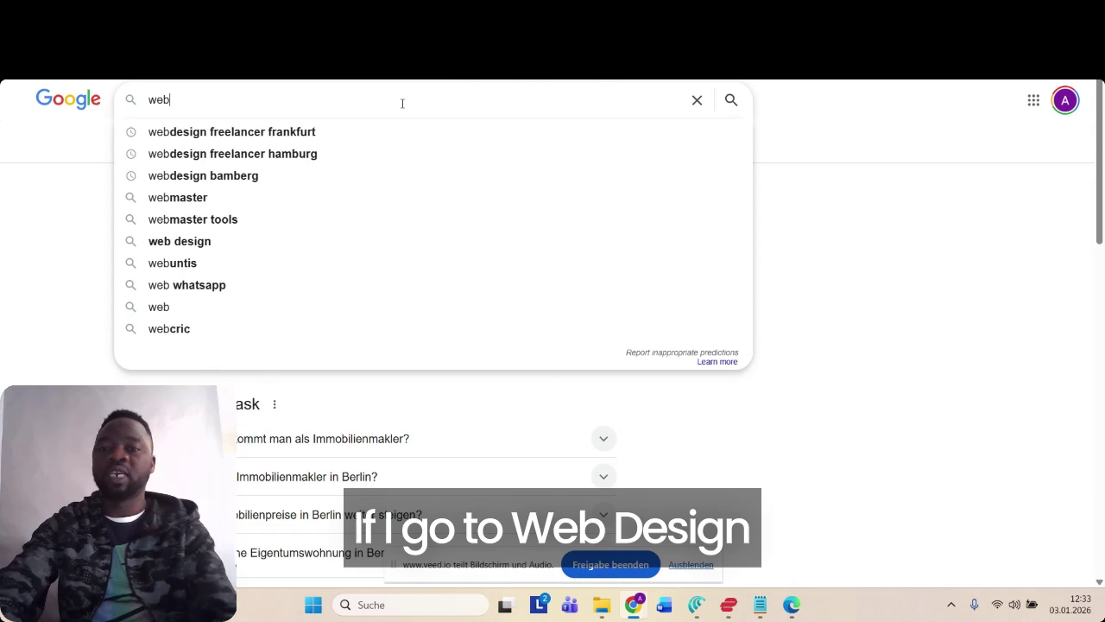
{"action": "key", "text": "Return"}
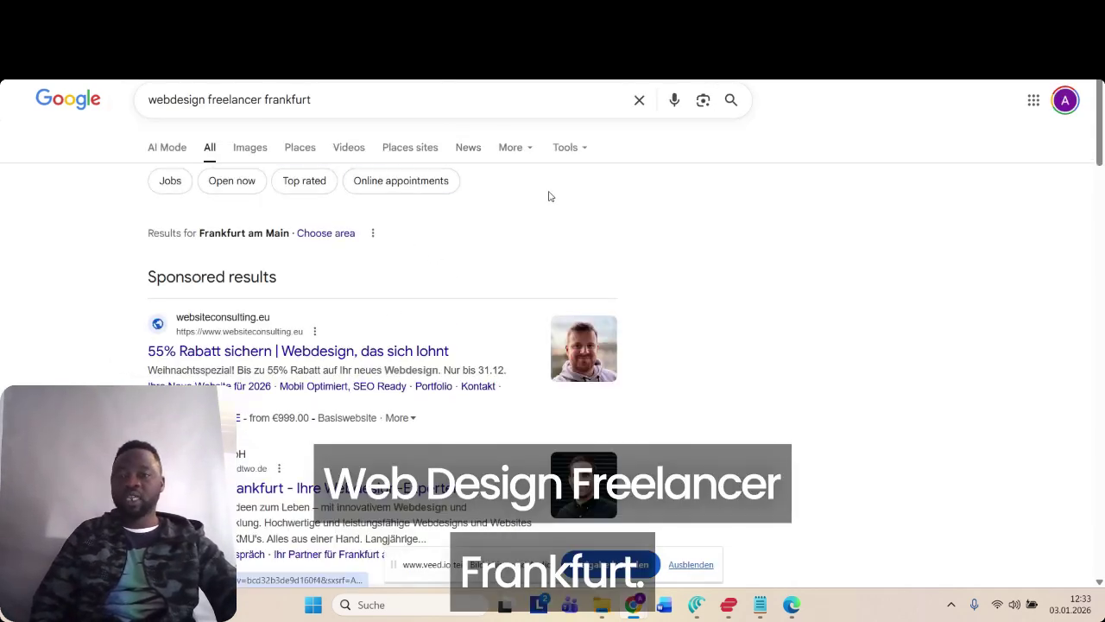
{"action": "scroll", "coordinate": [550, 197], "scroll_direction": "down", "scroll_amount": 6}
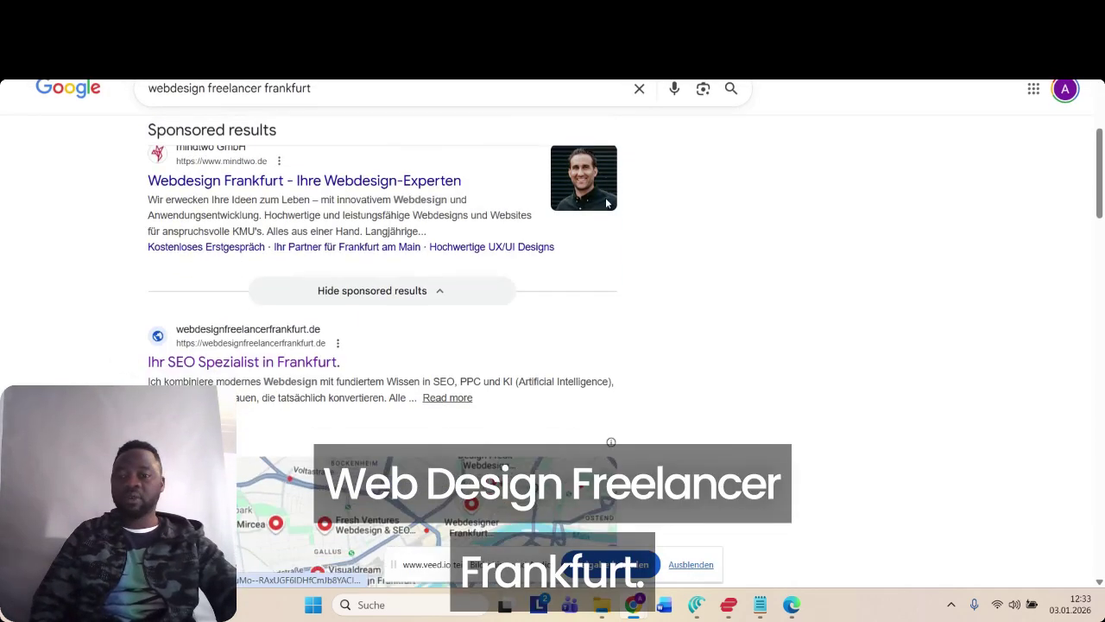
{"action": "scroll", "coordinate": [231, 284], "scroll_direction": "up", "scroll_amount": 2}
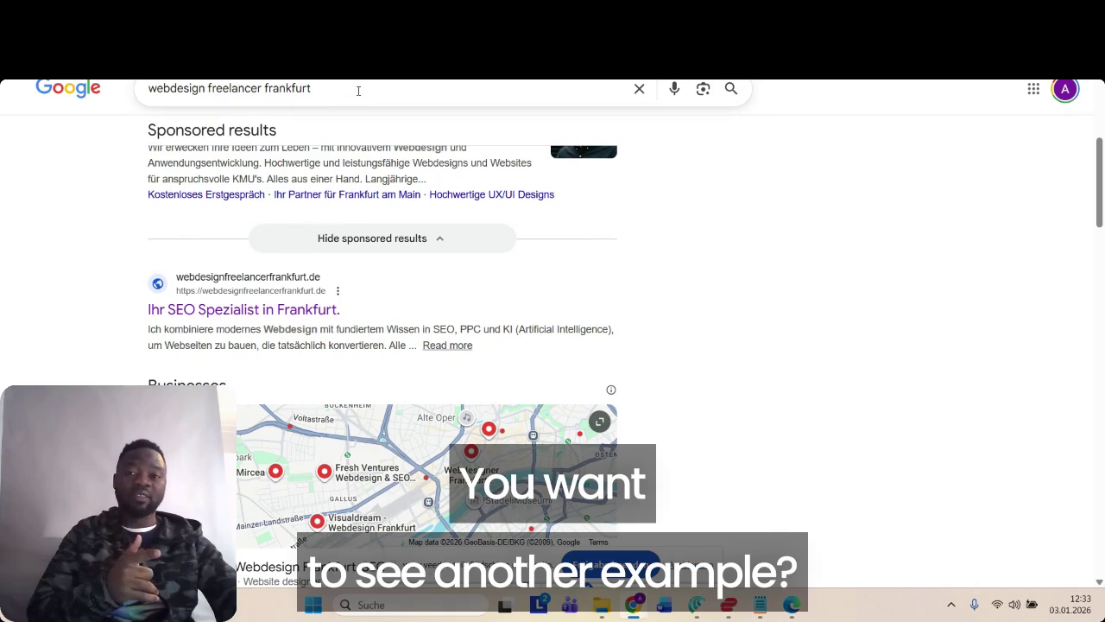
- Change the city in the Google query to search for "webdesign freelancer bamberg"
{"action": "double_click", "coordinate": [281, 88]}
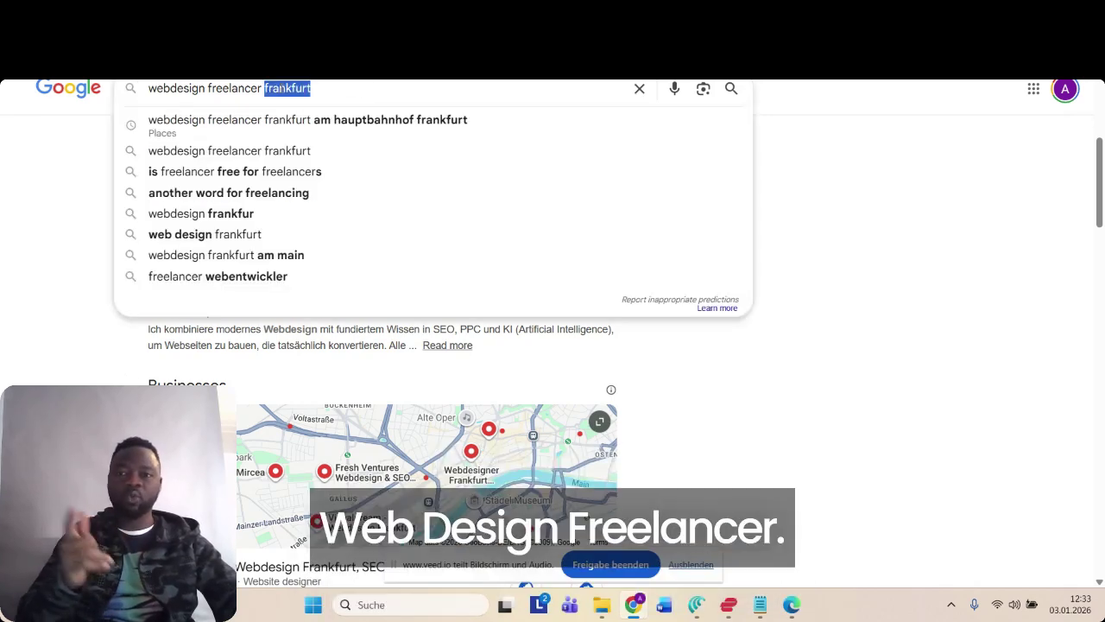
{"action": "type", "text": "bamberg"}
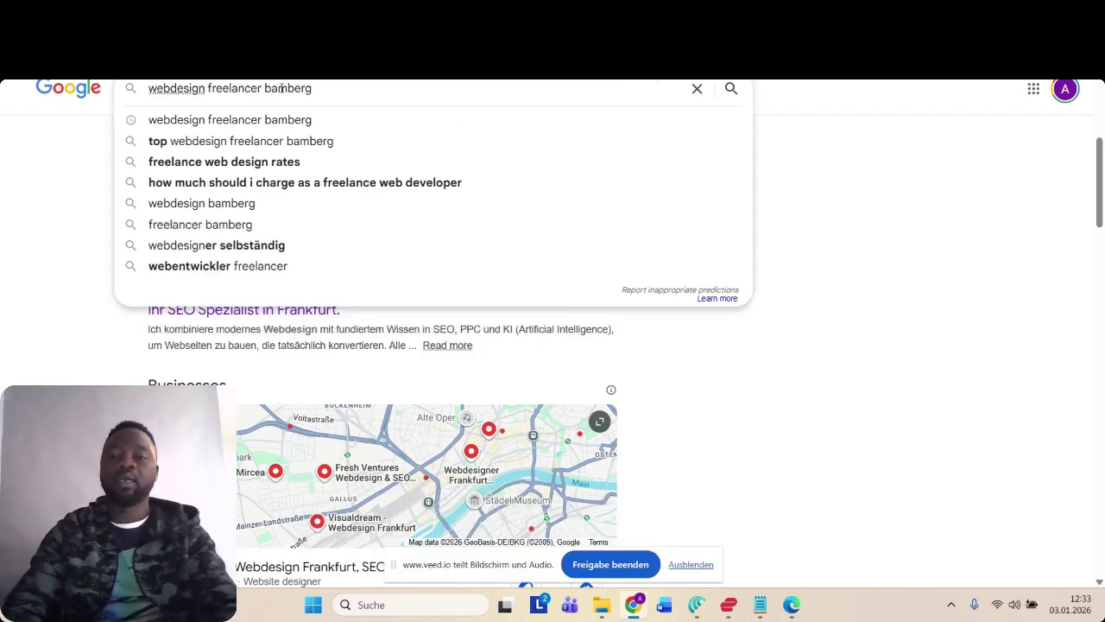
{"action": "key", "text": "Return"}
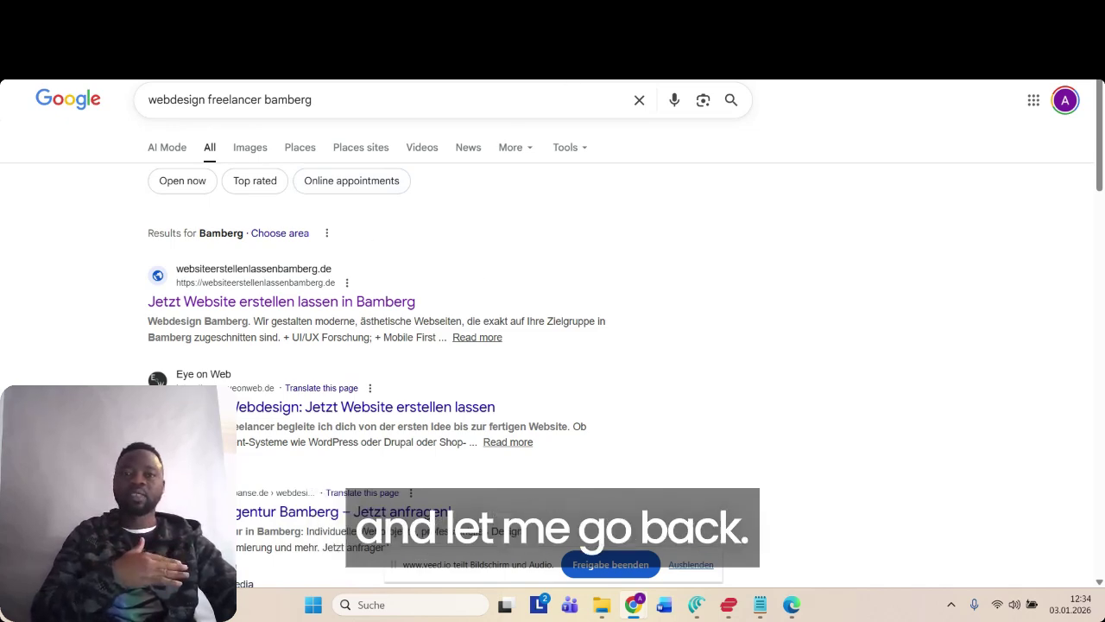
- Return to the site editor, go back up to the hero, and exit to the LegendAI generator page
{"action": "left_click", "coordinate": [760, 16]}
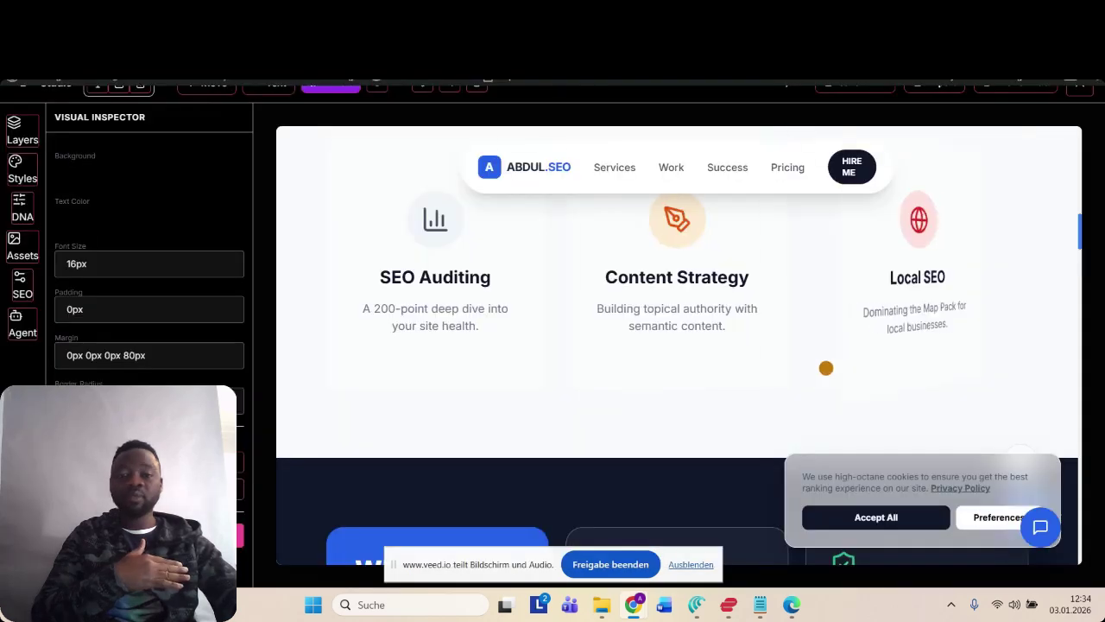
{"action": "scroll", "coordinate": [830, 354], "scroll_direction": "up", "scroll_amount": 10}
{"action": "scroll", "coordinate": [831, 354], "scroll_direction": "up", "scroll_amount": 3}
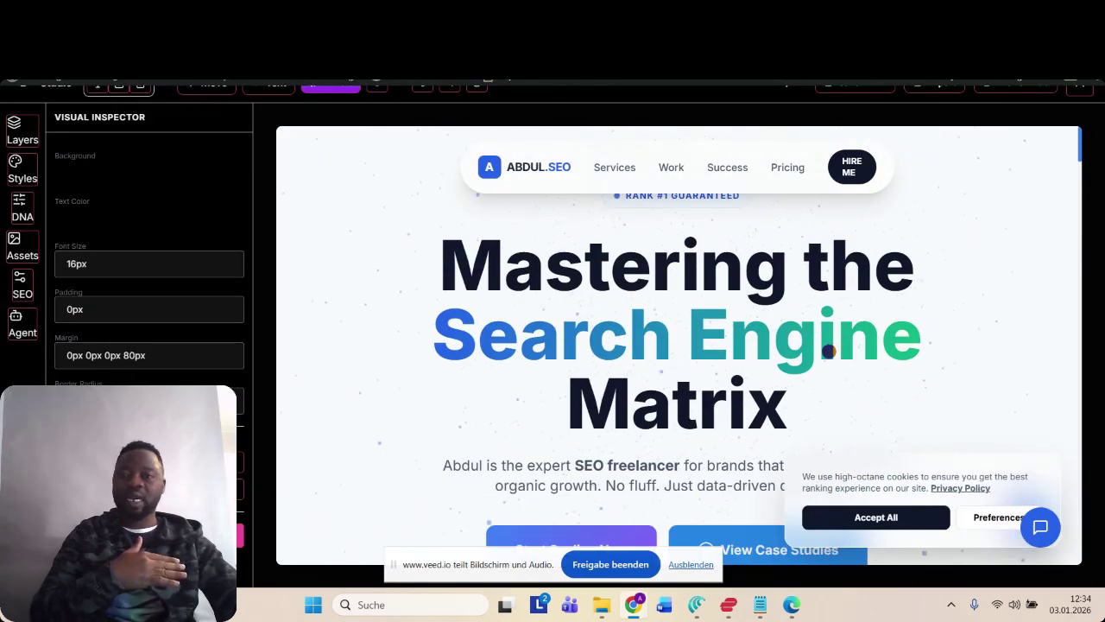
{"action": "left_click", "coordinate": [1080, 96]}
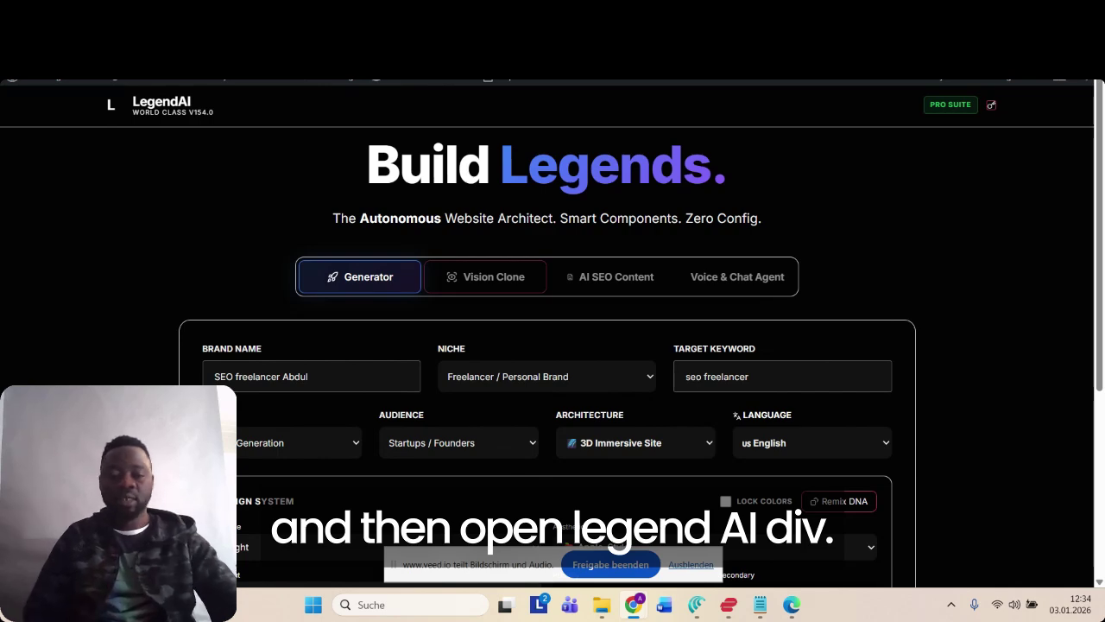
{"action": "type", "text": "https://legendai.dev/"}
{"action": "key", "text": "Return"}
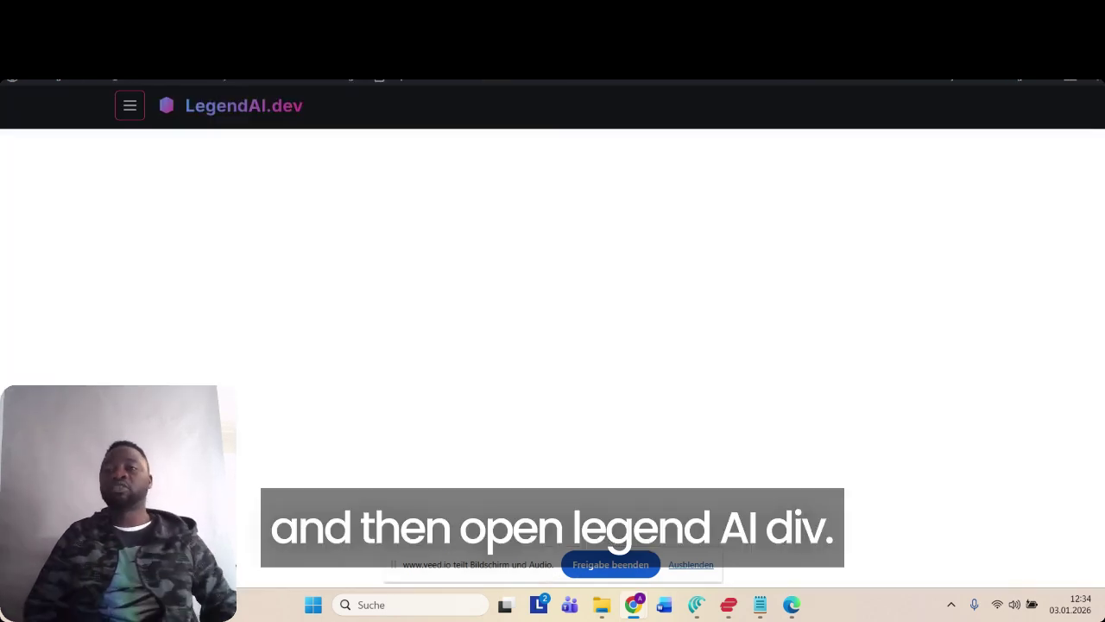
{"action": "scroll", "coordinate": [330, 247], "scroll_direction": "down", "scroll_amount": 20}
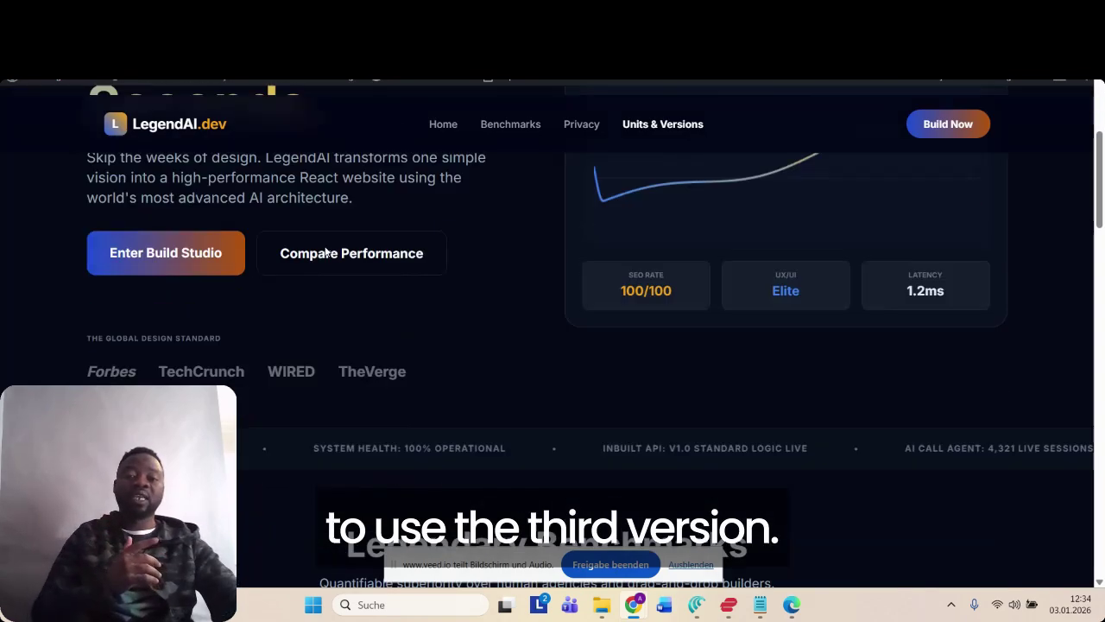
{"action": "scroll", "coordinate": [330, 251], "scroll_direction": "down", "scroll_amount": 4}
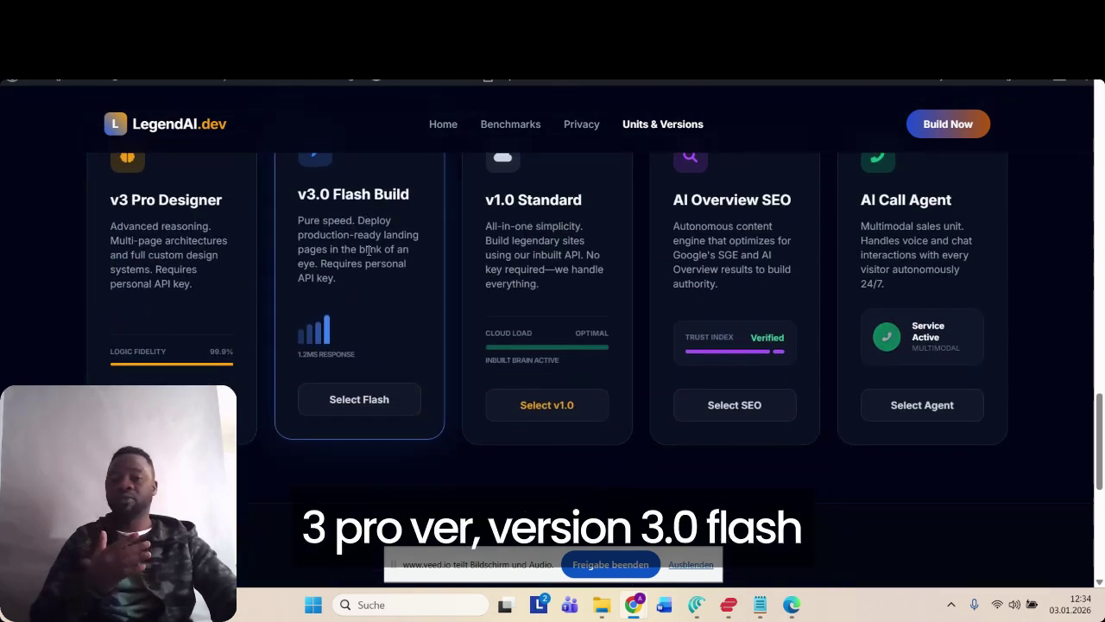
{"action": "left_click", "coordinate": [543, 398]}
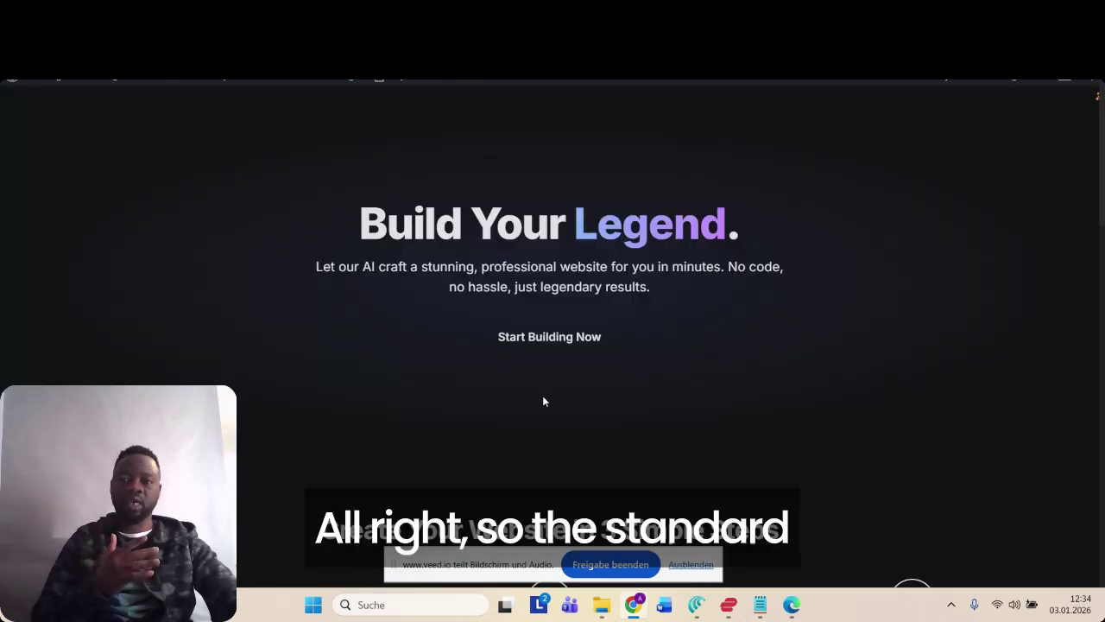
{"action": "left_click", "coordinate": [611, 333]}
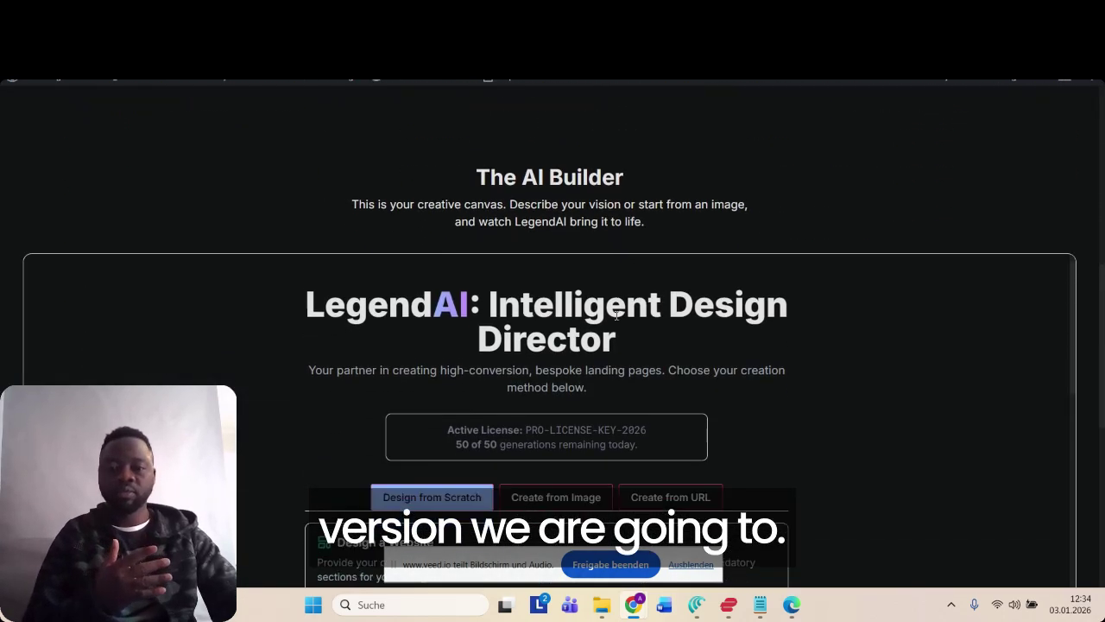
- Fill in the brand name of the website design form with the saved SEO freelancer entry that includes the owner's first name
{"action": "scroll", "coordinate": [616, 316], "scroll_direction": "down", "scroll_amount": 3}
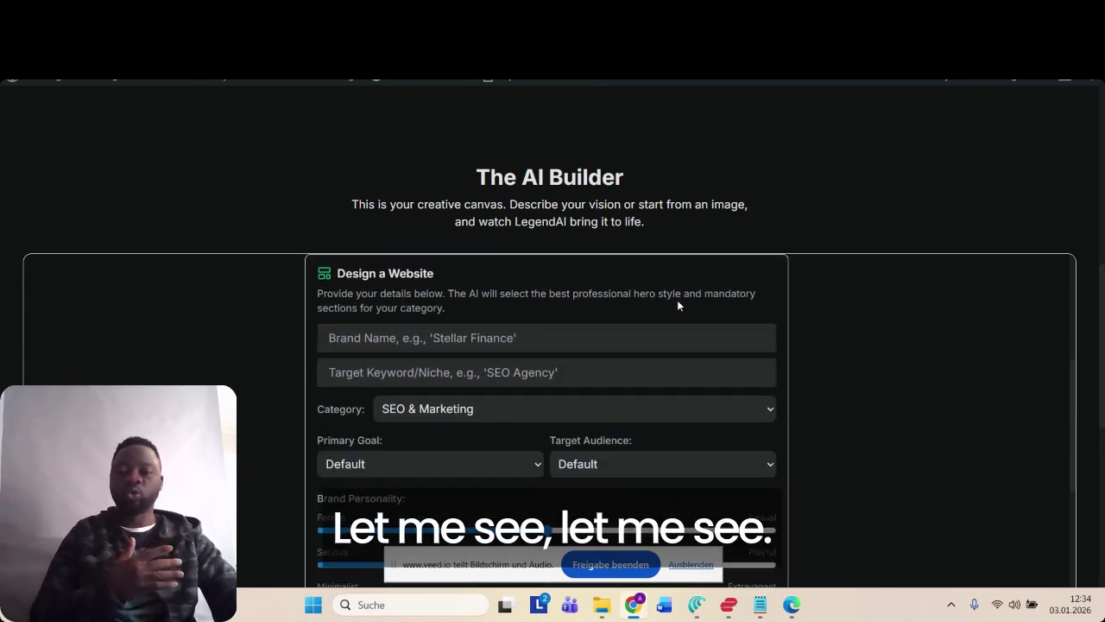
{"action": "scroll", "coordinate": [677, 306], "scroll_direction": "down", "scroll_amount": 1}
{"action": "left_click", "coordinate": [653, 269]}
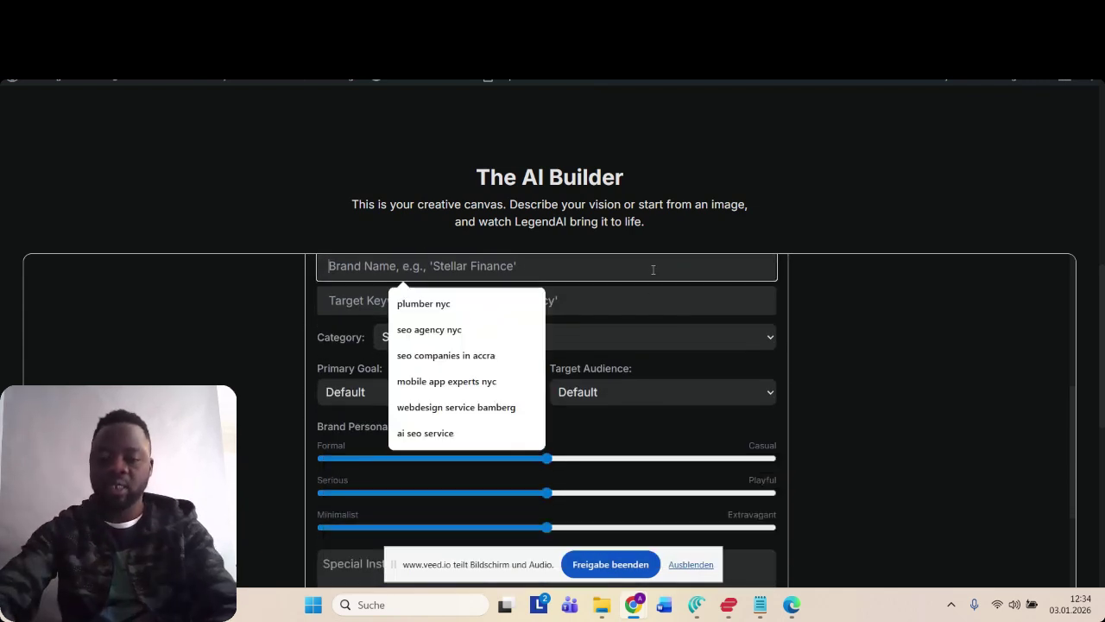
{"action": "key", "text": "Caps_Lock"}
{"action": "type", "text": "SEO FRE"}
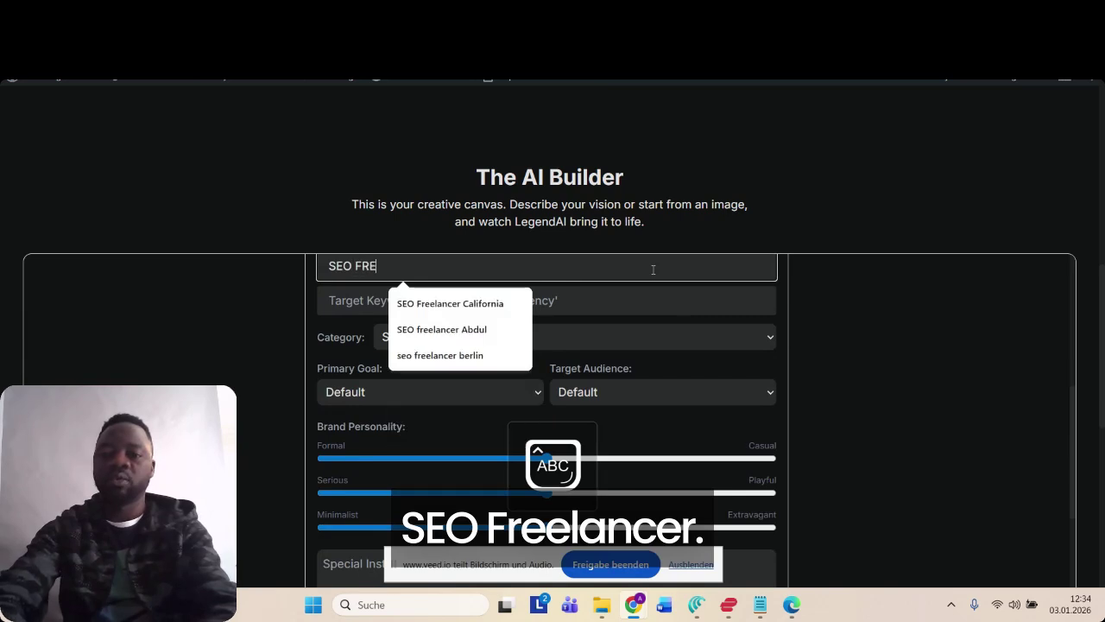
{"action": "type", "text": "EL"}
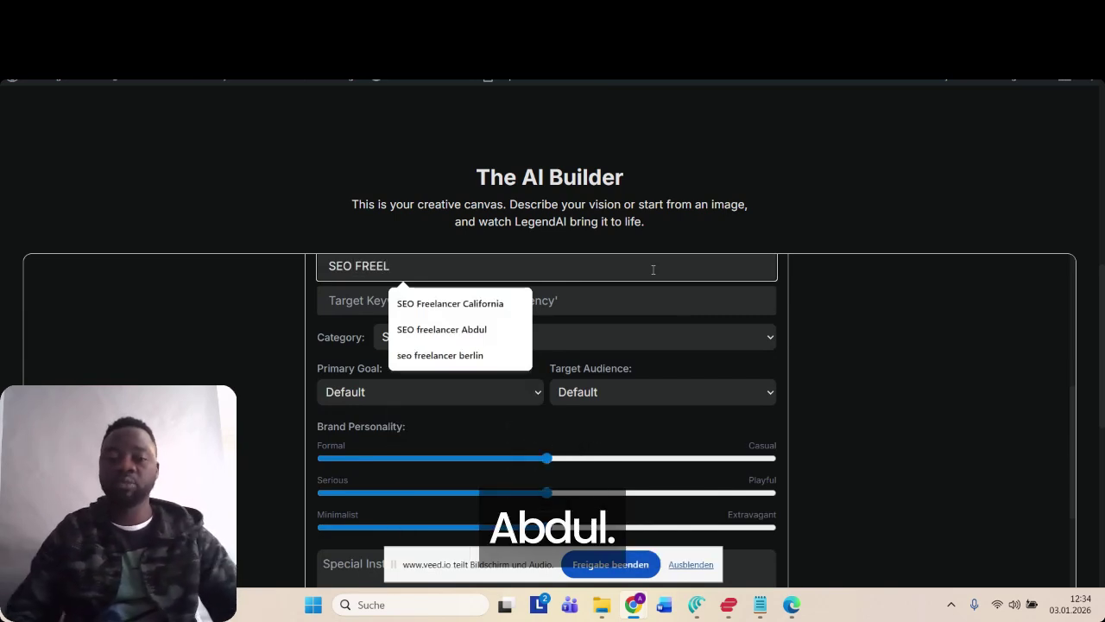
{"action": "left_click", "coordinate": [474, 334]}
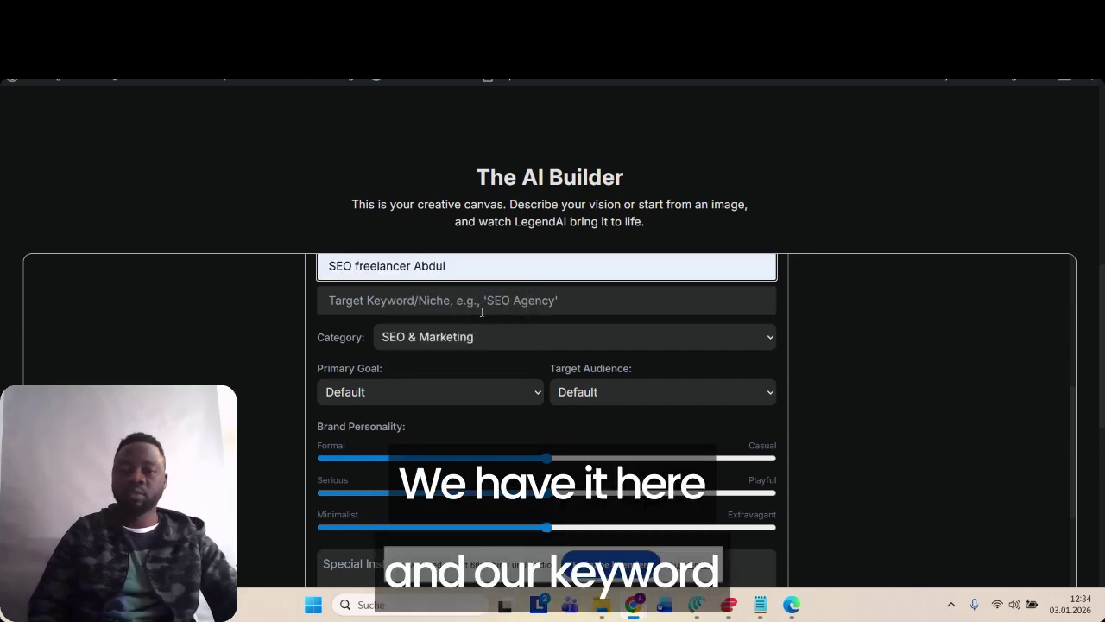
- Set the target keyword of the website design to "SEO freelancer"
{"action": "left_click", "coordinate": [482, 309]}
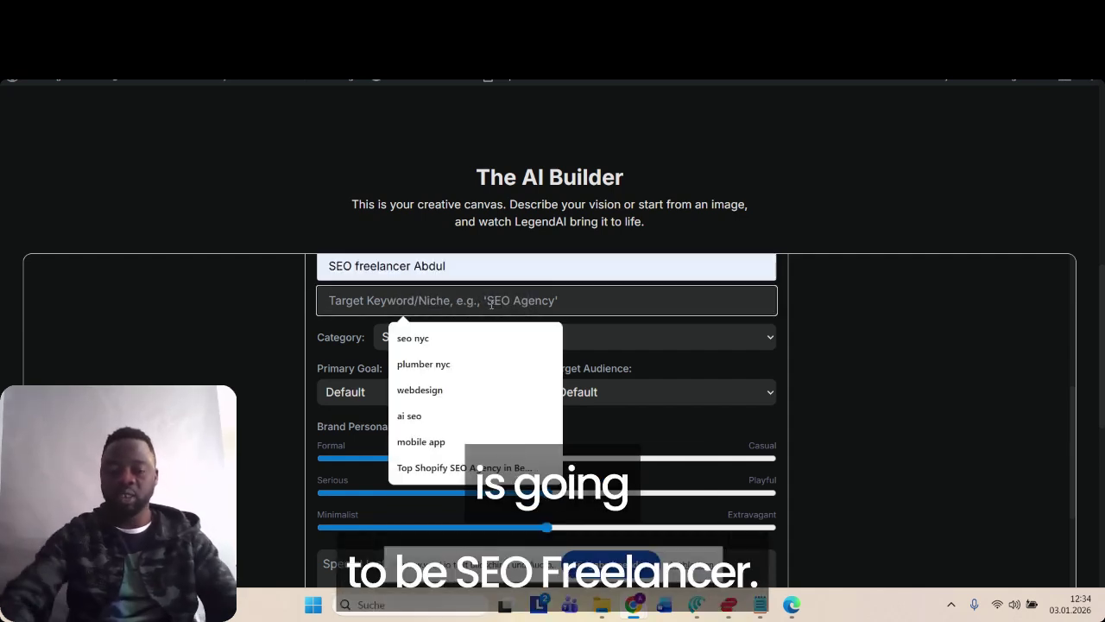
{"action": "type", "text": "SEO f"}
{"action": "type", "text": "ree"}
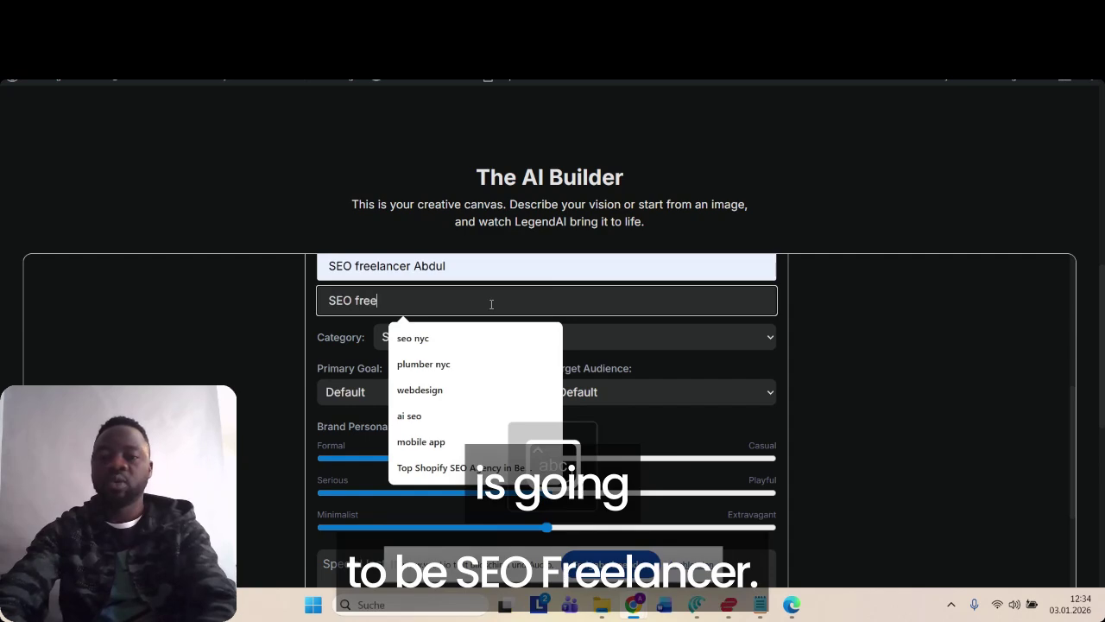
{"action": "type", "text": "lancer"}
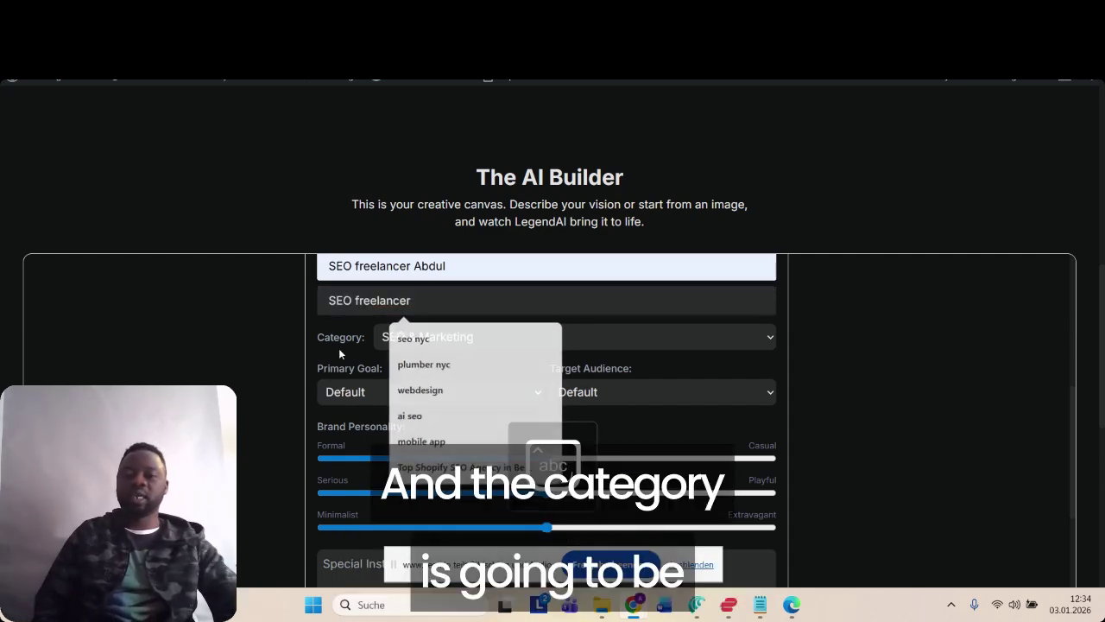
- Set the website category to Freelancing & Consulting and the primary goal to Lead Generation
{"action": "left_click", "coordinate": [410, 339]}
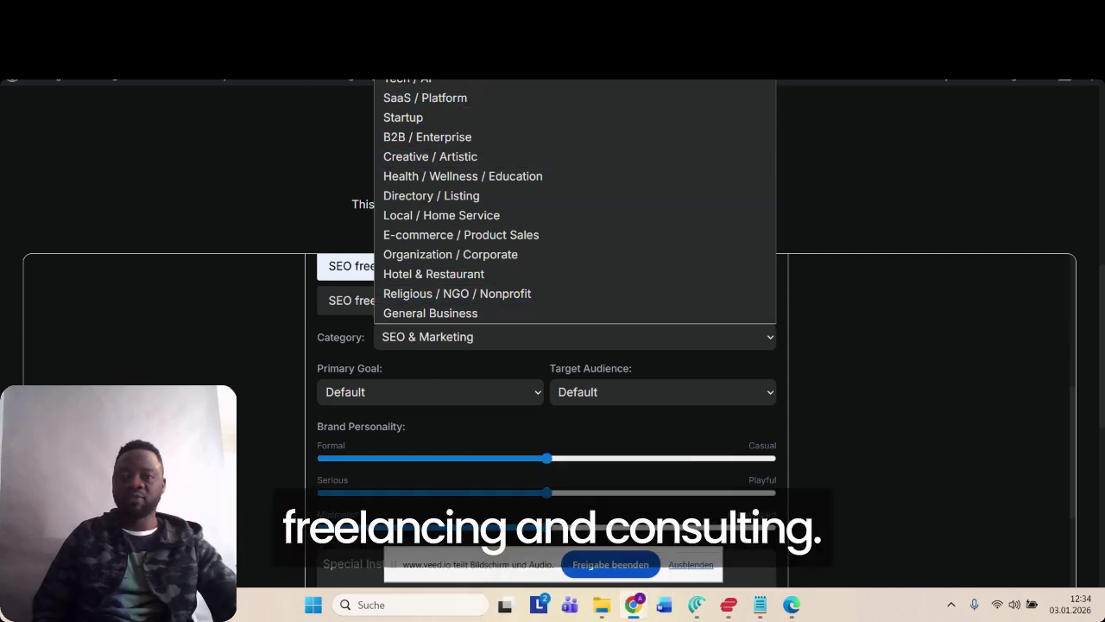
{"action": "left_click", "coordinate": [455, 59]}
{"action": "scroll", "coordinate": [496, 377], "scroll_direction": "down", "scroll_amount": 1}
{"action": "left_click", "coordinate": [495, 317]}
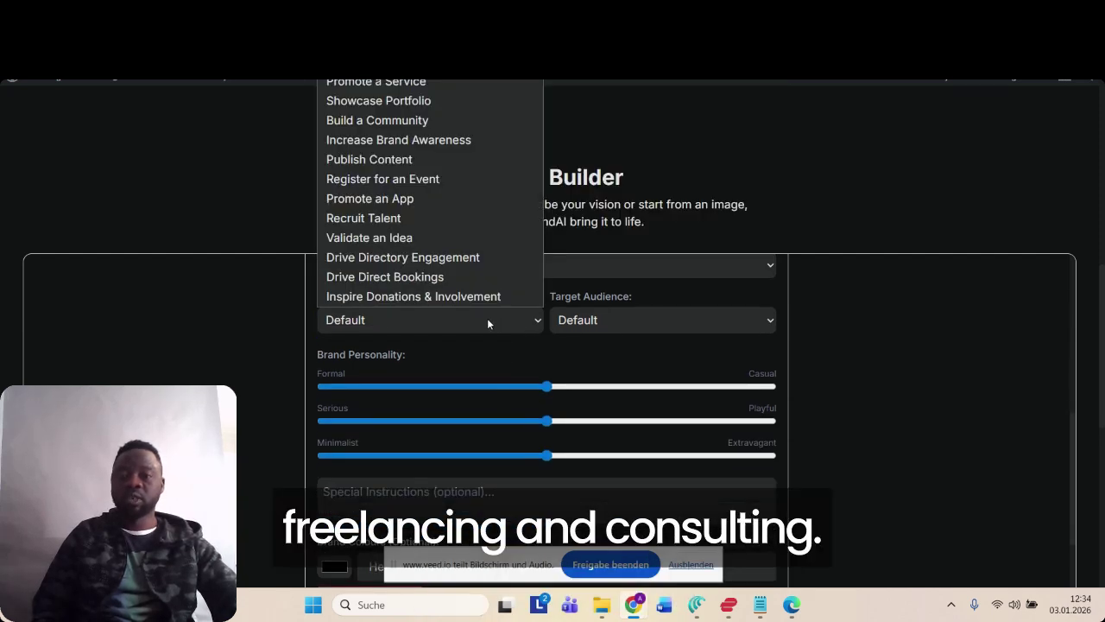
{"action": "left_click", "coordinate": [415, 61]}
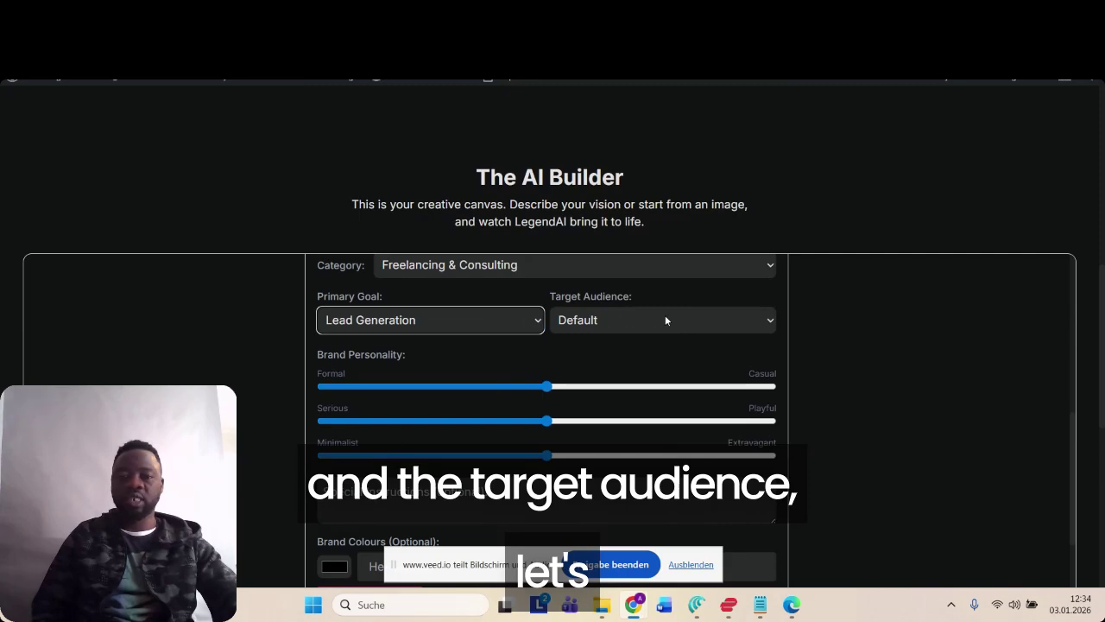
- Choose Young Professionals as the target audience and shift the three brand personality sliders toward Casual, Playful and Extravagant
{"action": "left_click", "coordinate": [665, 318]}
{"action": "left_click", "coordinate": [666, 362]}
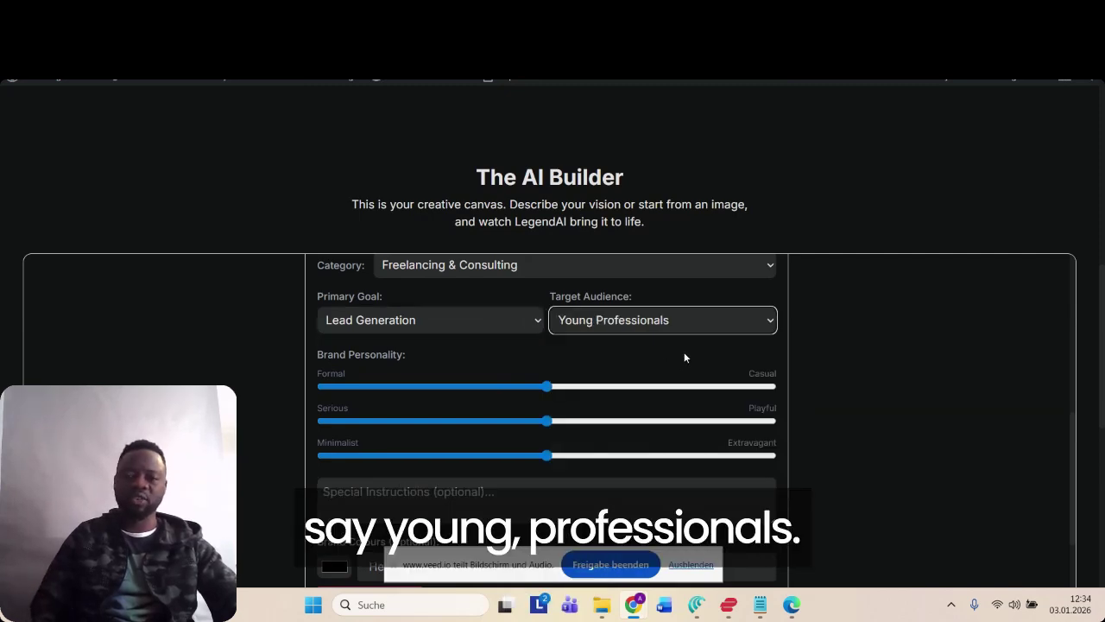
{"action": "scroll", "coordinate": [684, 351], "scroll_direction": "down", "scroll_amount": 1}
{"action": "left_click", "coordinate": [676, 315]}
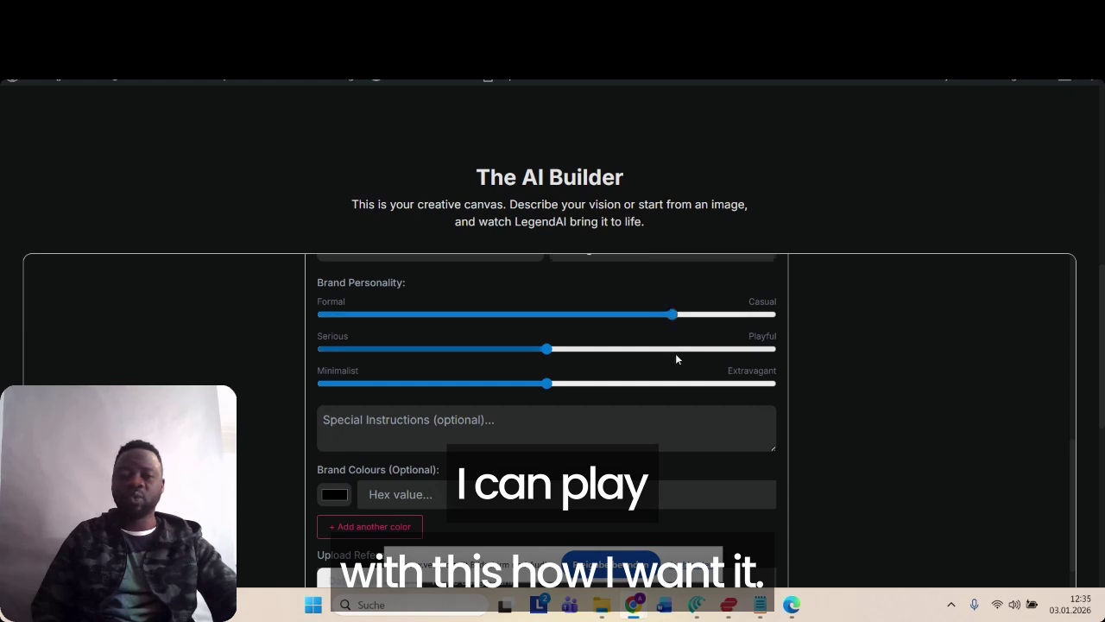
{"action": "left_click", "coordinate": [698, 349]}
{"action": "left_click", "coordinate": [722, 384]}
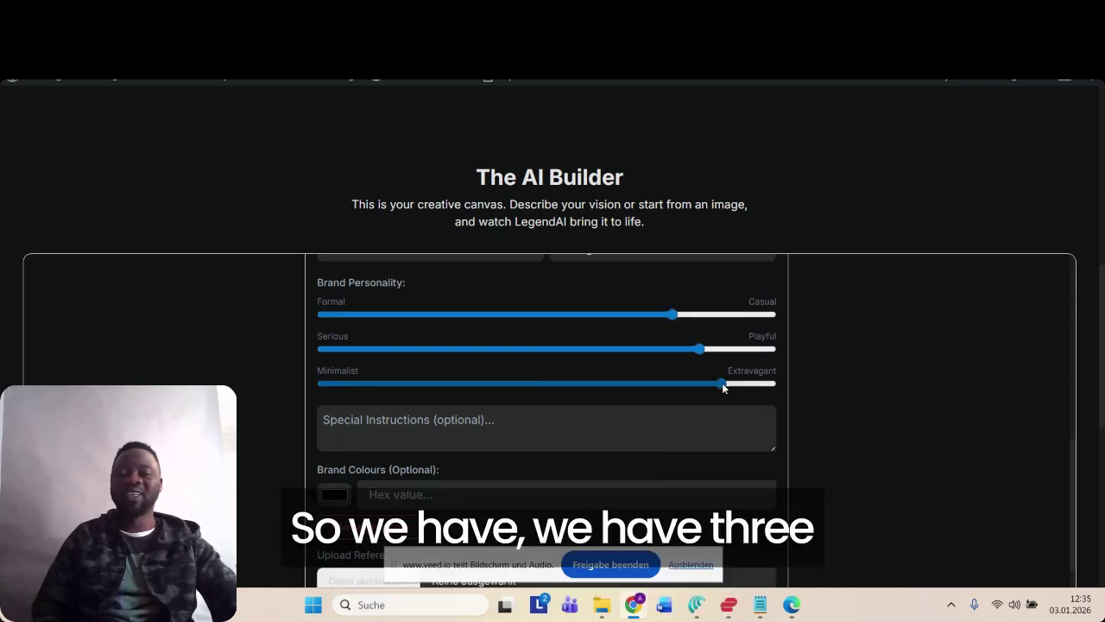
- Enter "make service cards flippable" as the special instructions for the website design
{"action": "scroll", "coordinate": [707, 372], "scroll_direction": "down", "scroll_amount": 2}
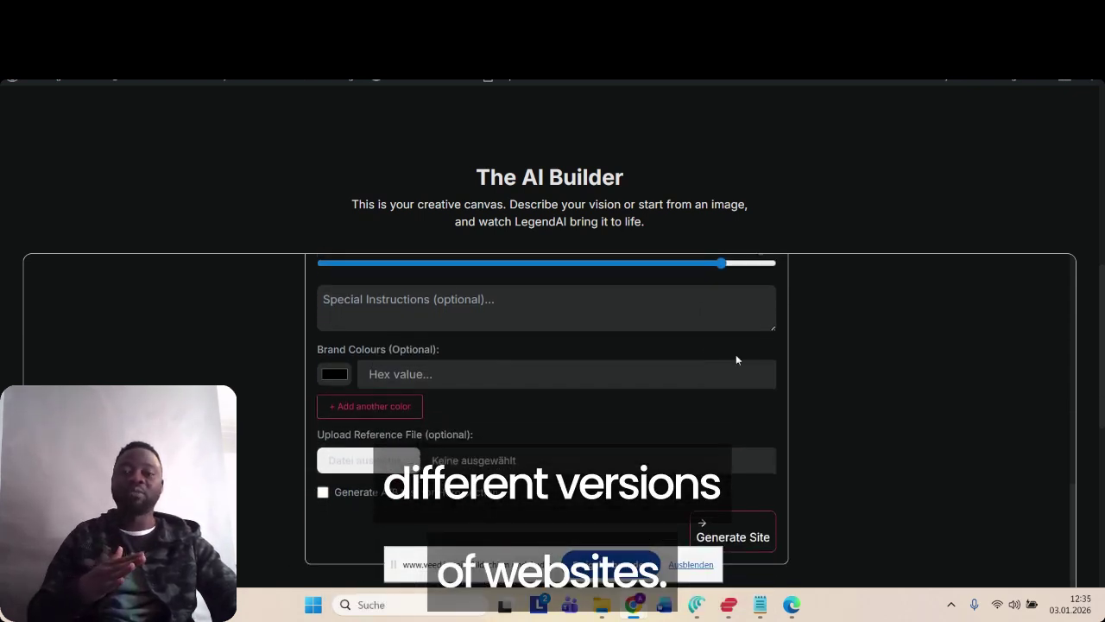
{"action": "scroll", "coordinate": [735, 356], "scroll_direction": "up", "scroll_amount": 1}
{"action": "left_click", "coordinate": [725, 374]}
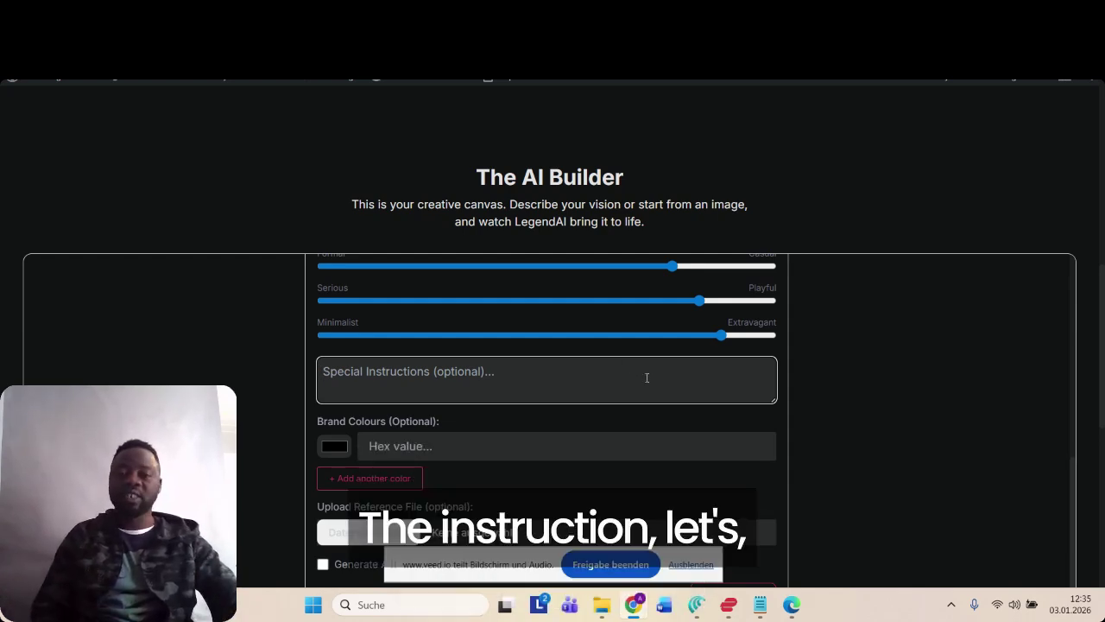
{"action": "type", "text": "make service cards fli"}
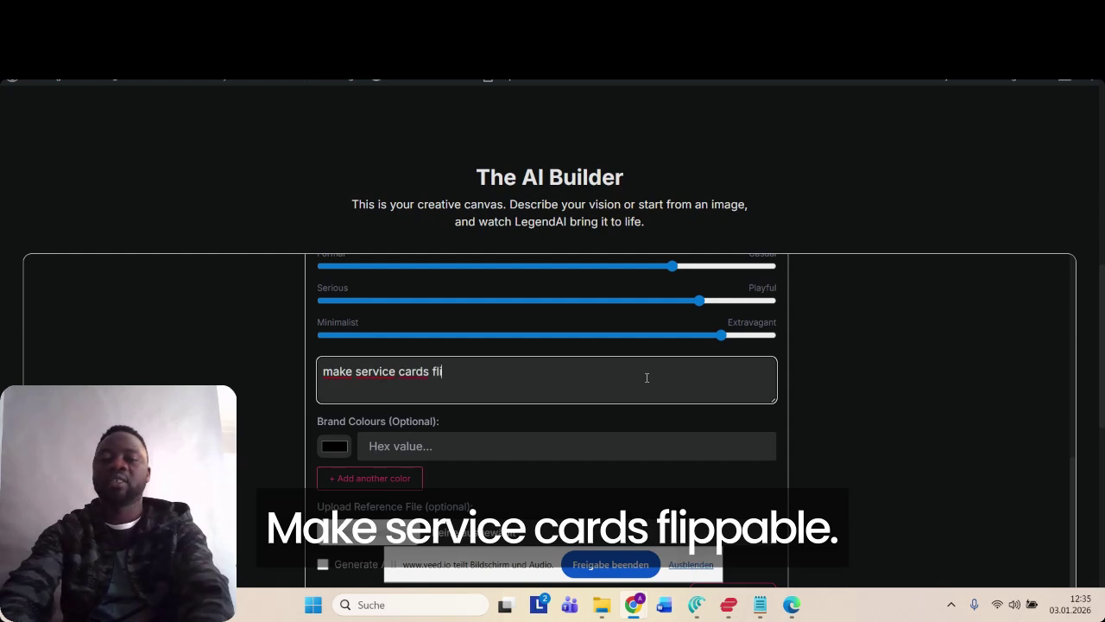
{"action": "type", "text": "ppable"}
- Generate the site from the completed form and open its live web preview in a new tab
{"action": "scroll", "coordinate": [820, 419], "scroll_direction": "down", "scroll_amount": 1}
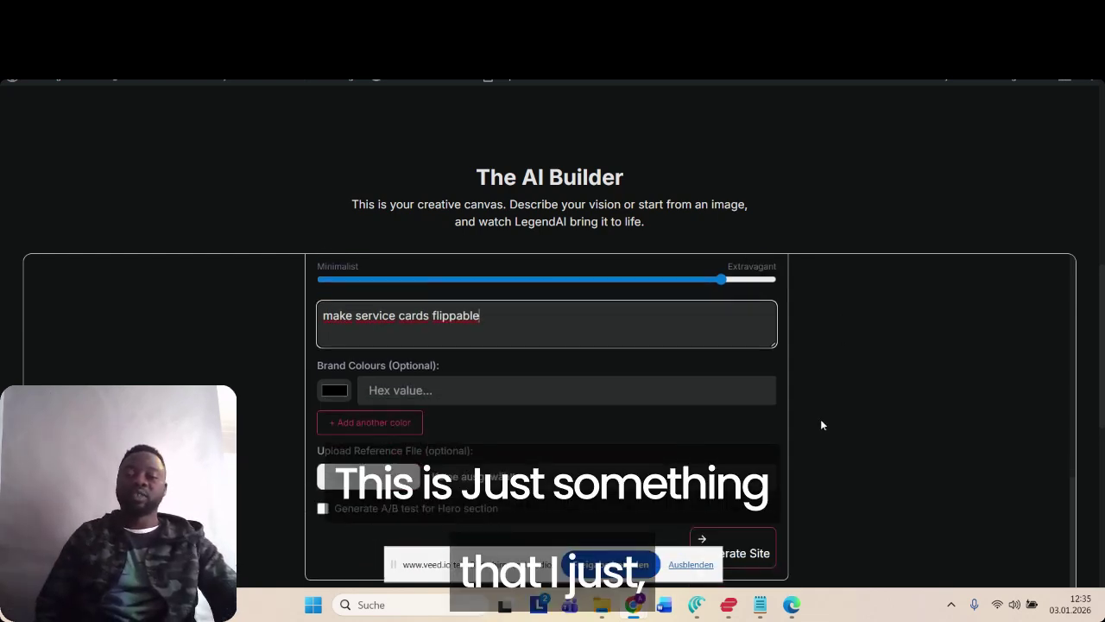
{"action": "scroll", "coordinate": [658, 423], "scroll_direction": "down", "scroll_amount": 2}
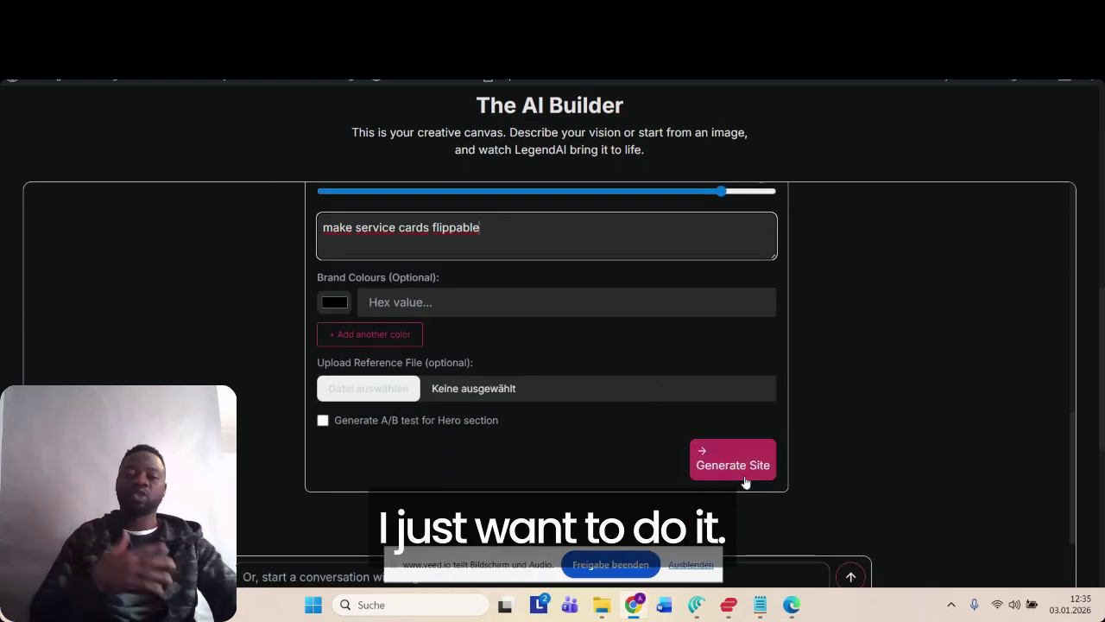
{"action": "left_click", "coordinate": [745, 471]}
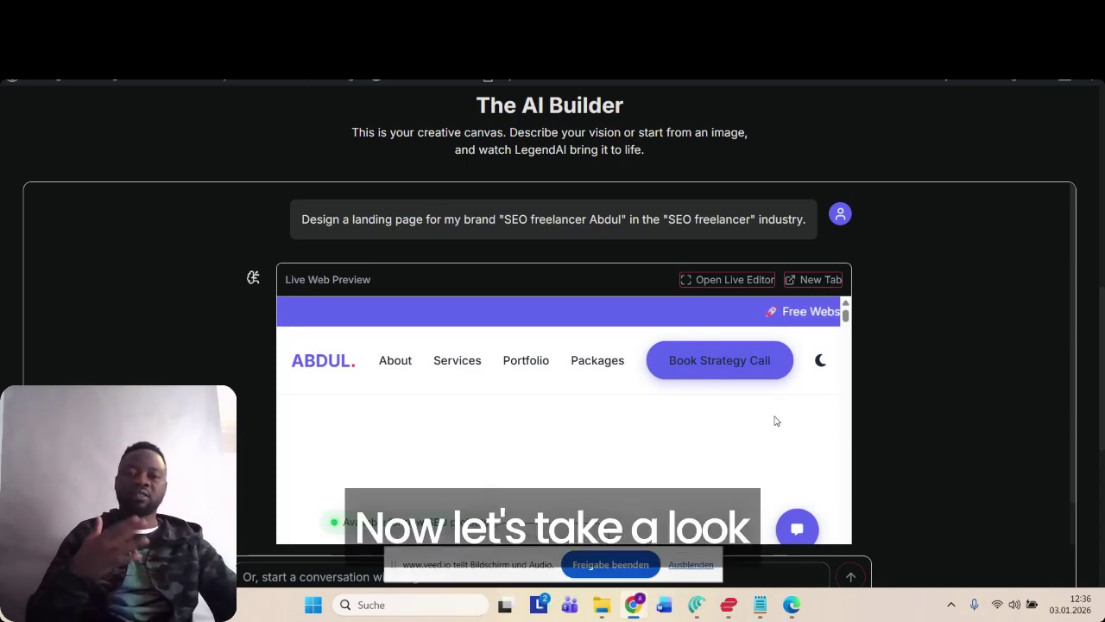
{"action": "left_click", "coordinate": [812, 280]}
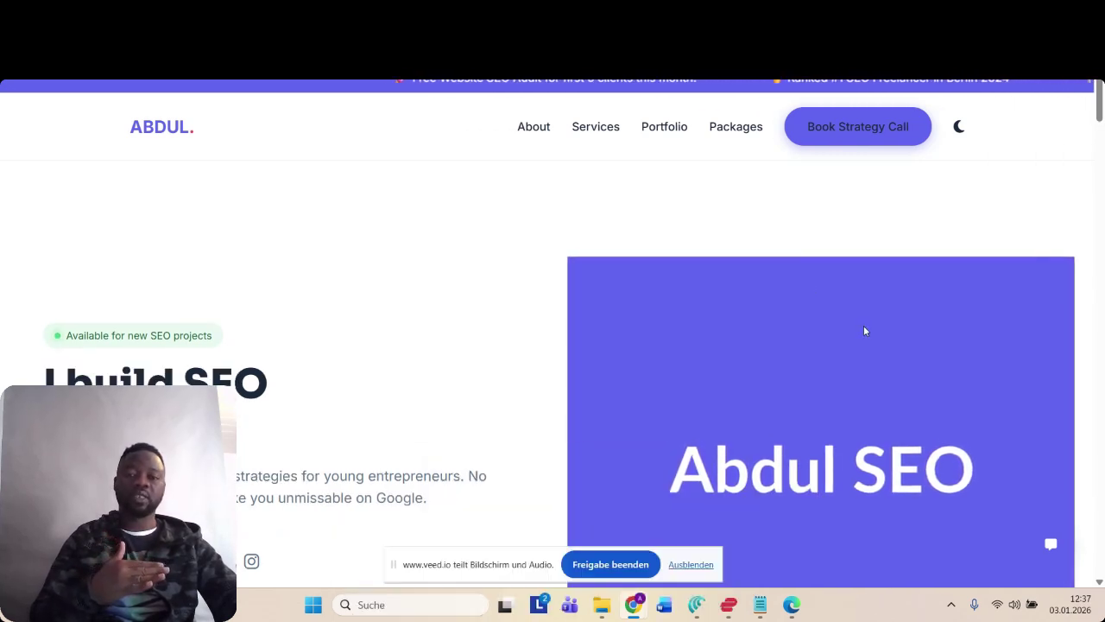
- Review the generated site from the hero through the strategist section, flippable service cards, testimonials and portfolio results
{"action": "scroll", "coordinate": [865, 330], "scroll_direction": "down", "scroll_amount": 2}
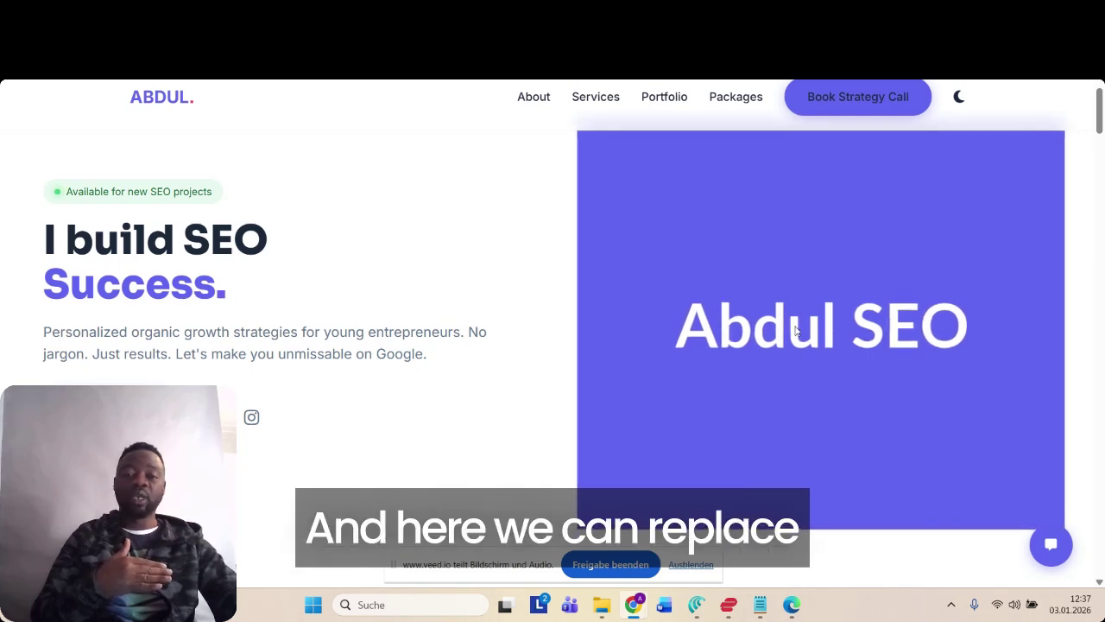
{"action": "scroll", "coordinate": [842, 346], "scroll_direction": "down", "scroll_amount": 2}
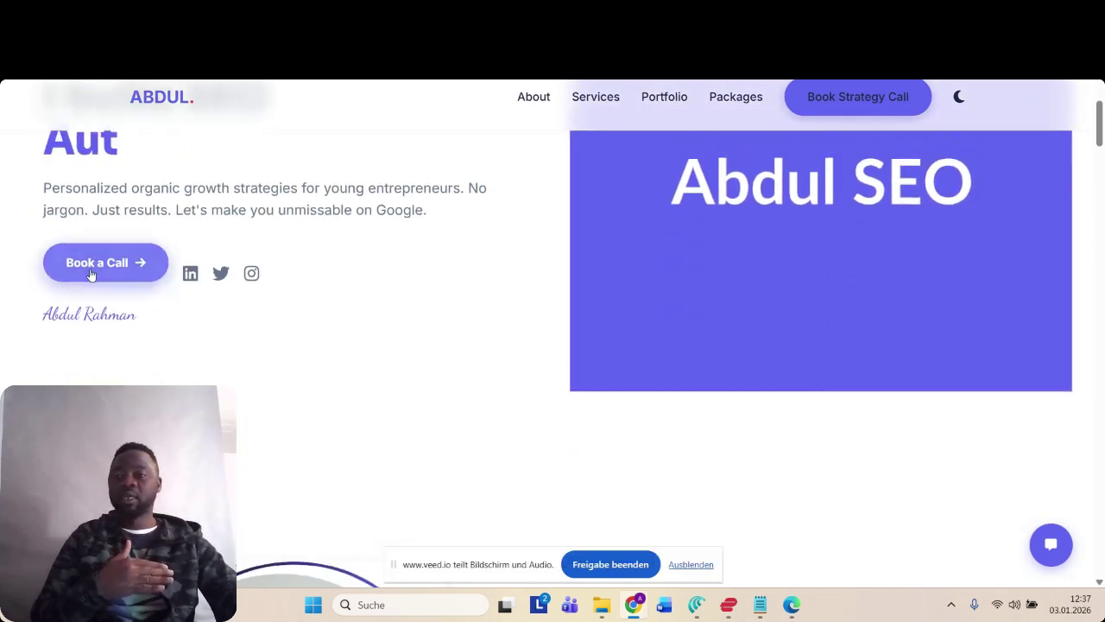
{"action": "scroll", "coordinate": [816, 337], "scroll_direction": "down", "scroll_amount": 5}
{"action": "scroll", "coordinate": [842, 335], "scroll_direction": "down", "scroll_amount": 2}
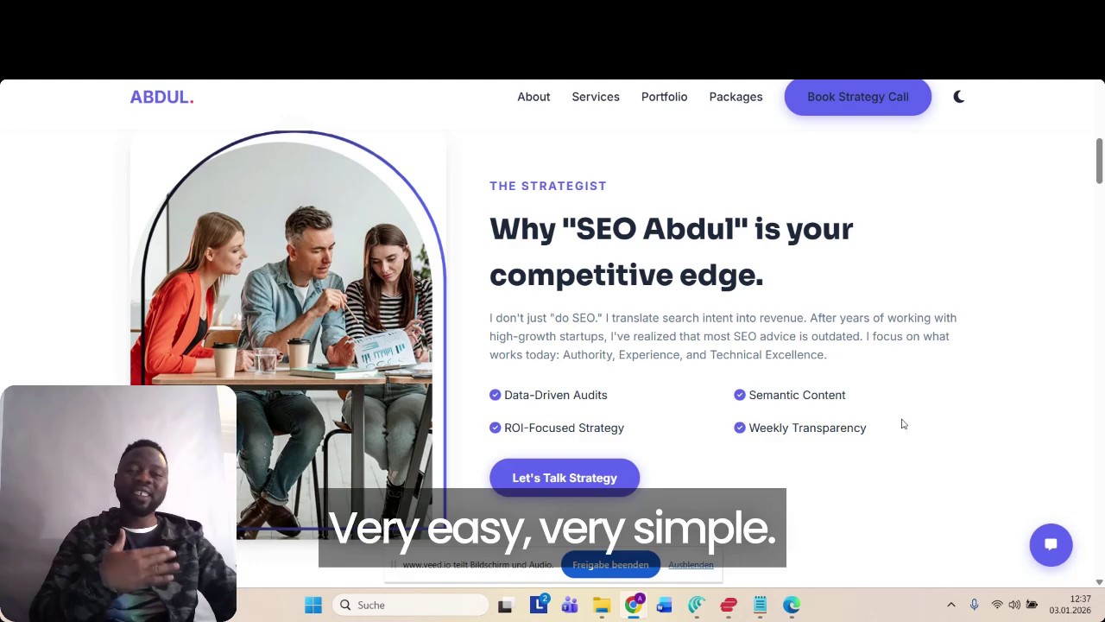
{"action": "scroll", "coordinate": [876, 380], "scroll_direction": "down", "scroll_amount": 4}
{"action": "scroll", "coordinate": [875, 380], "scroll_direction": "down", "scroll_amount": 3}
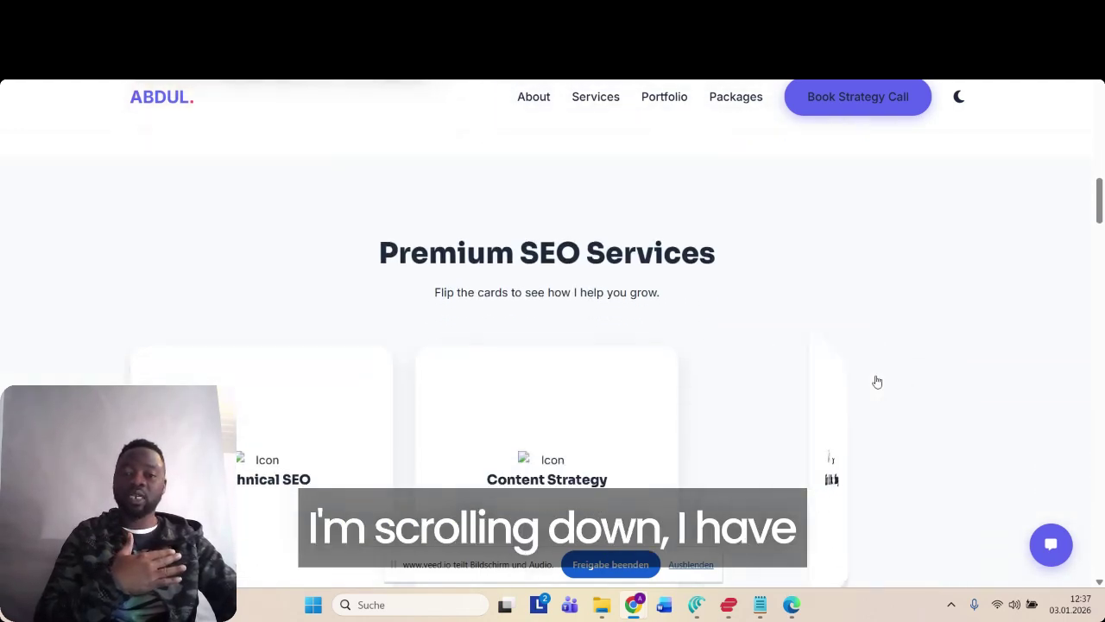
{"action": "mouse_move", "coordinate": [572, 348]}
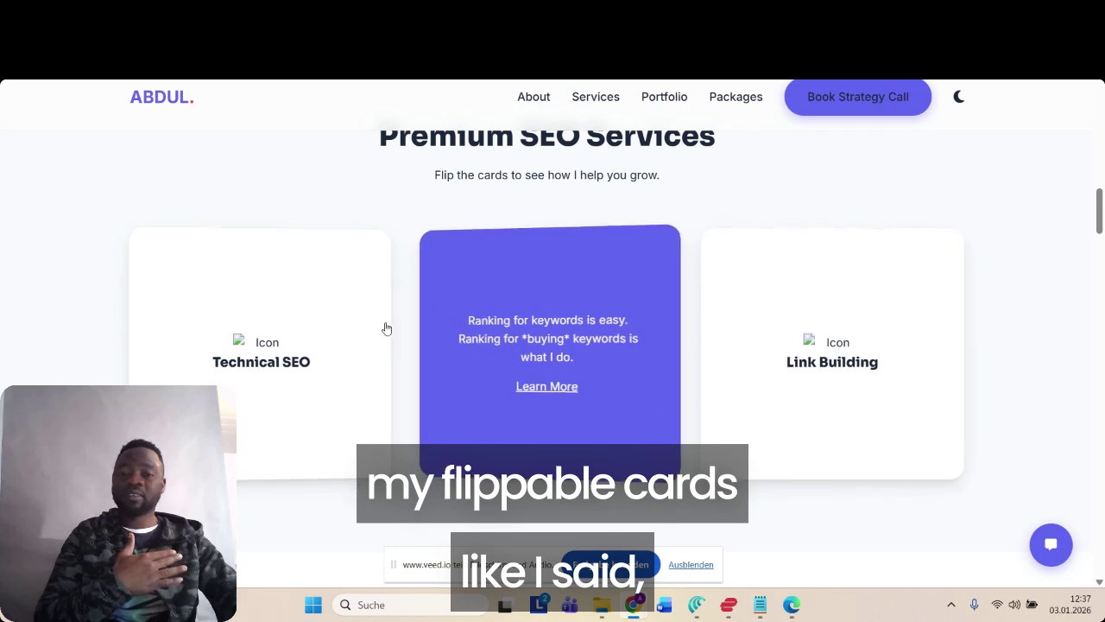
{"action": "scroll", "coordinate": [832, 353], "scroll_direction": "down", "scroll_amount": 4}
{"action": "scroll", "coordinate": [885, 350], "scroll_direction": "down", "scroll_amount": 7}
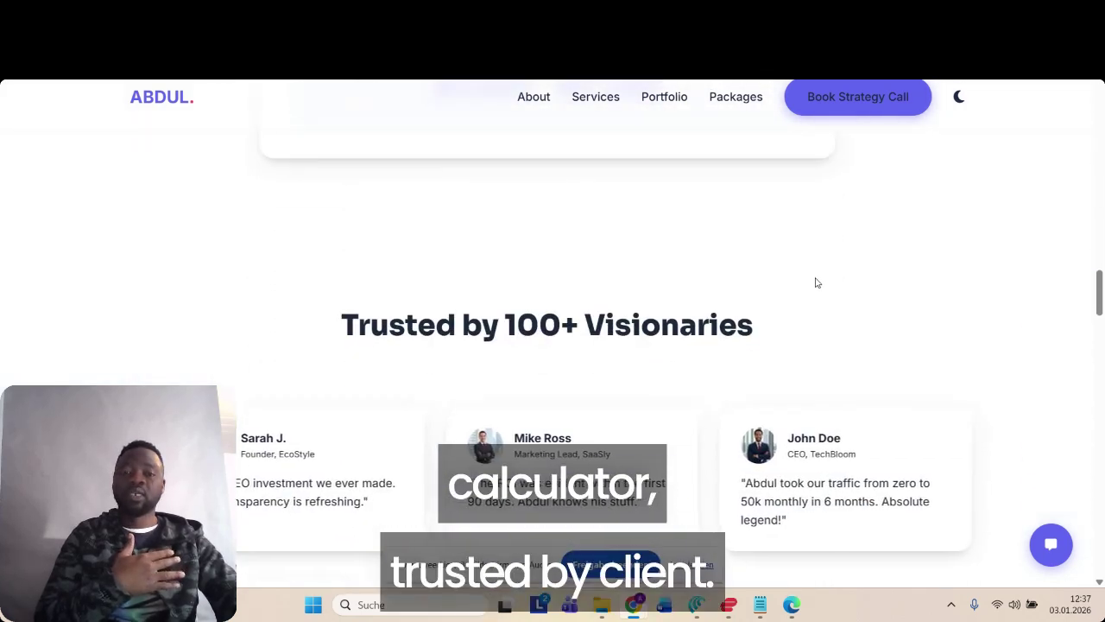
{"action": "scroll", "coordinate": [820, 281], "scroll_direction": "down", "scroll_amount": 2}
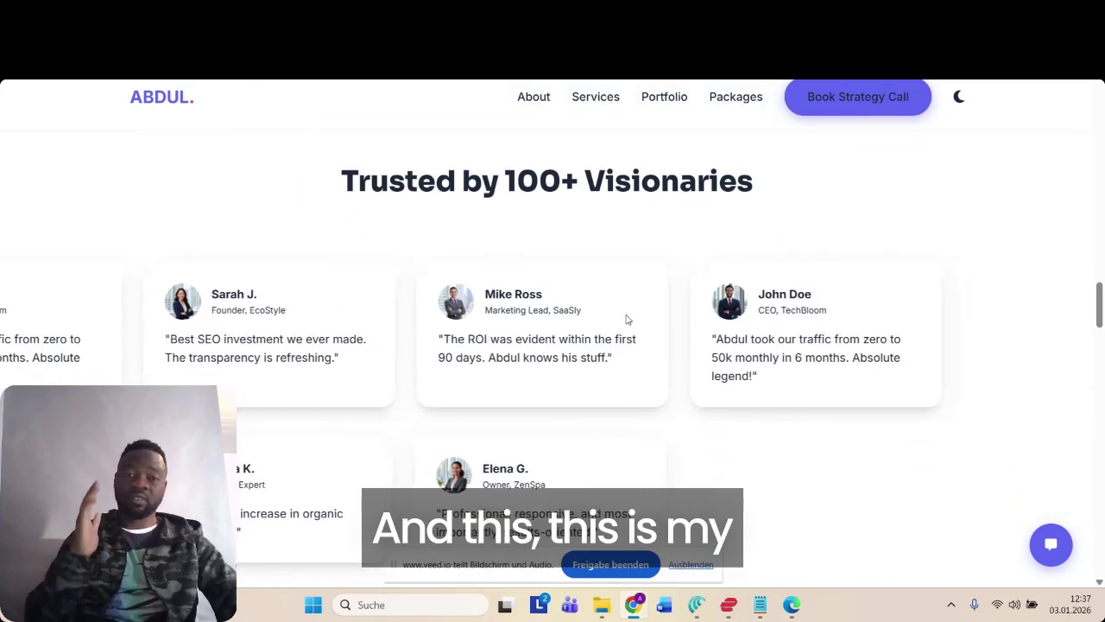
{"action": "scroll", "coordinate": [652, 345], "scroll_direction": "down", "scroll_amount": 2}
{"action": "scroll", "coordinate": [654, 348], "scroll_direction": "down", "scroll_amount": 5}
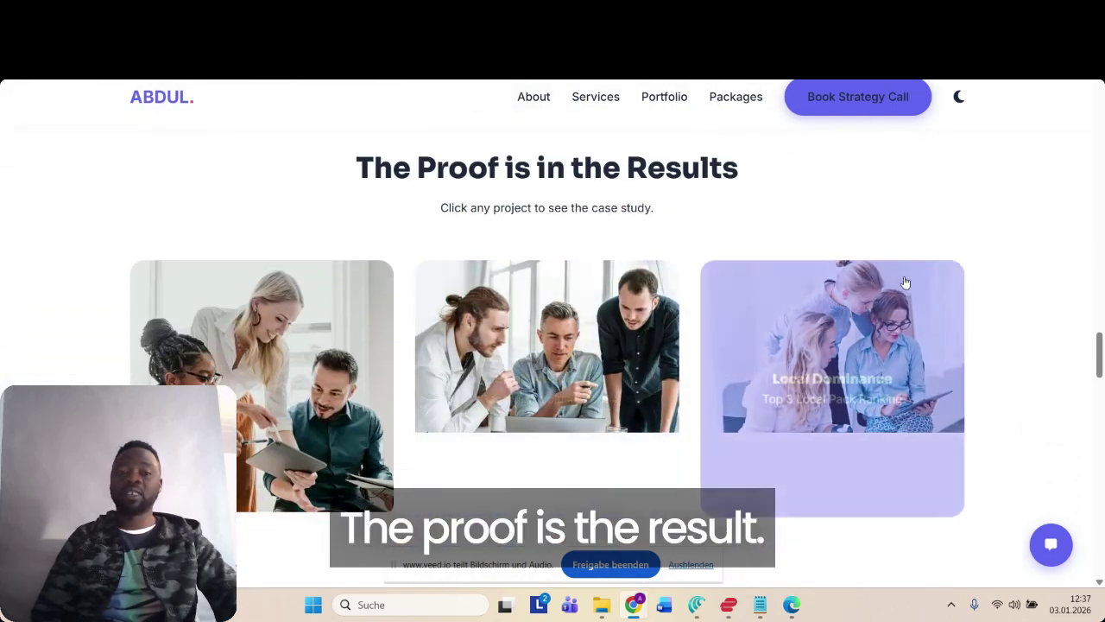
- Examine the generated site's SEO packages, booking calendar, FAQ, project inquiry form and footer, and revisit the rate calculator
{"action": "scroll", "coordinate": [881, 319], "scroll_direction": "down", "scroll_amount": 5}
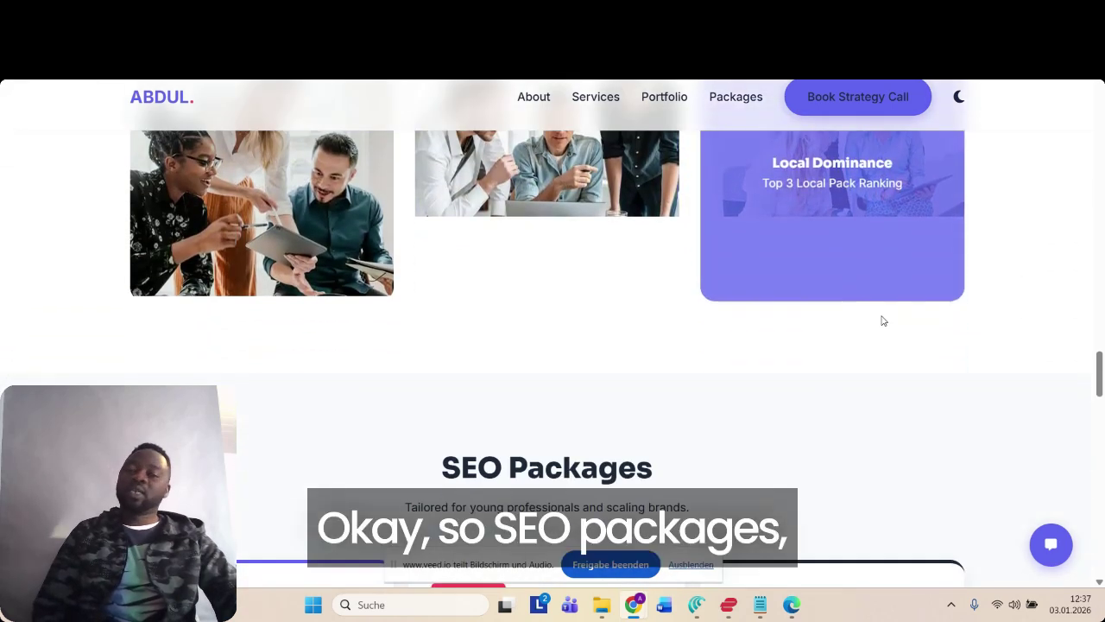
{"action": "scroll", "coordinate": [753, 286], "scroll_direction": "down", "scroll_amount": 6}
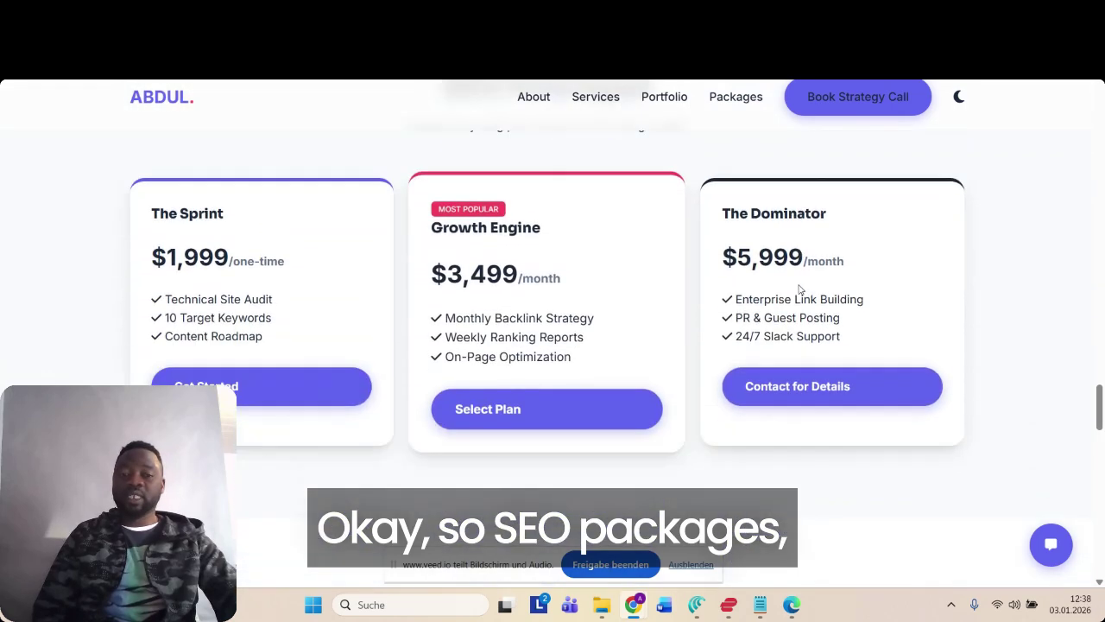
{"action": "scroll", "coordinate": [957, 289], "scroll_direction": "down", "scroll_amount": 2}
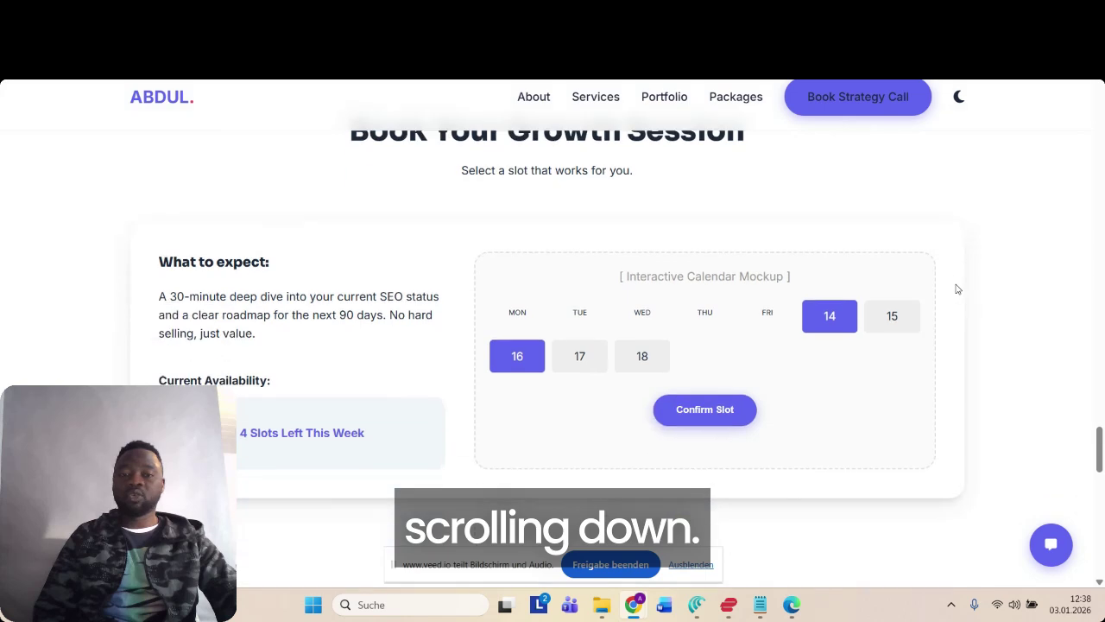
{"action": "scroll", "coordinate": [676, 316], "scroll_direction": "up", "scroll_amount": 2}
{"action": "scroll", "coordinate": [656, 298], "scroll_direction": "down", "scroll_amount": 2}
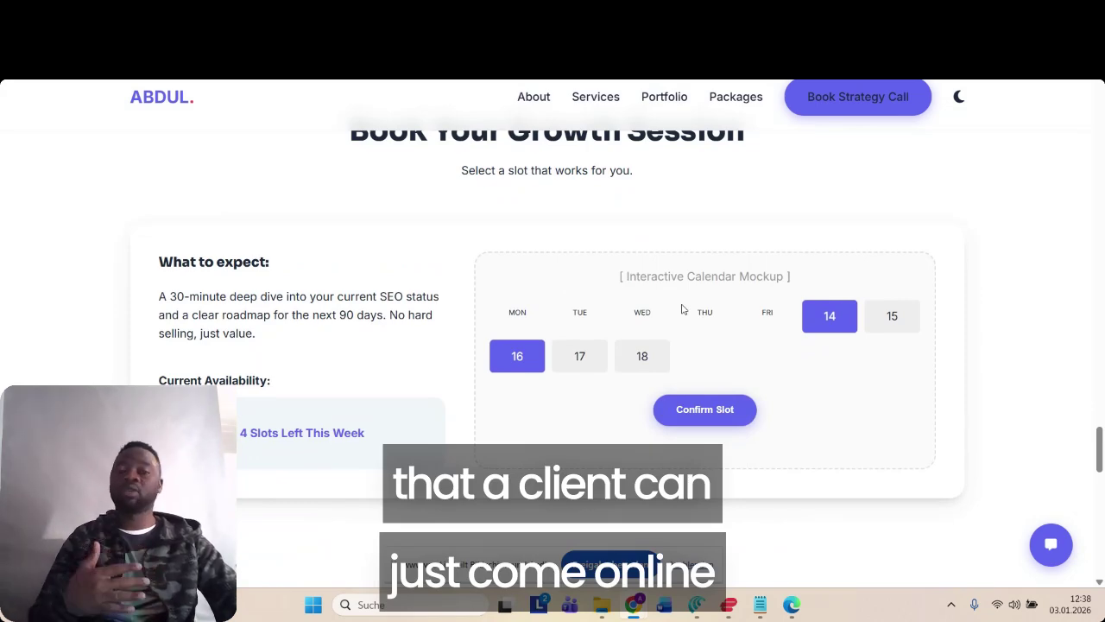
{"action": "scroll", "coordinate": [804, 307], "scroll_direction": "down", "scroll_amount": 6}
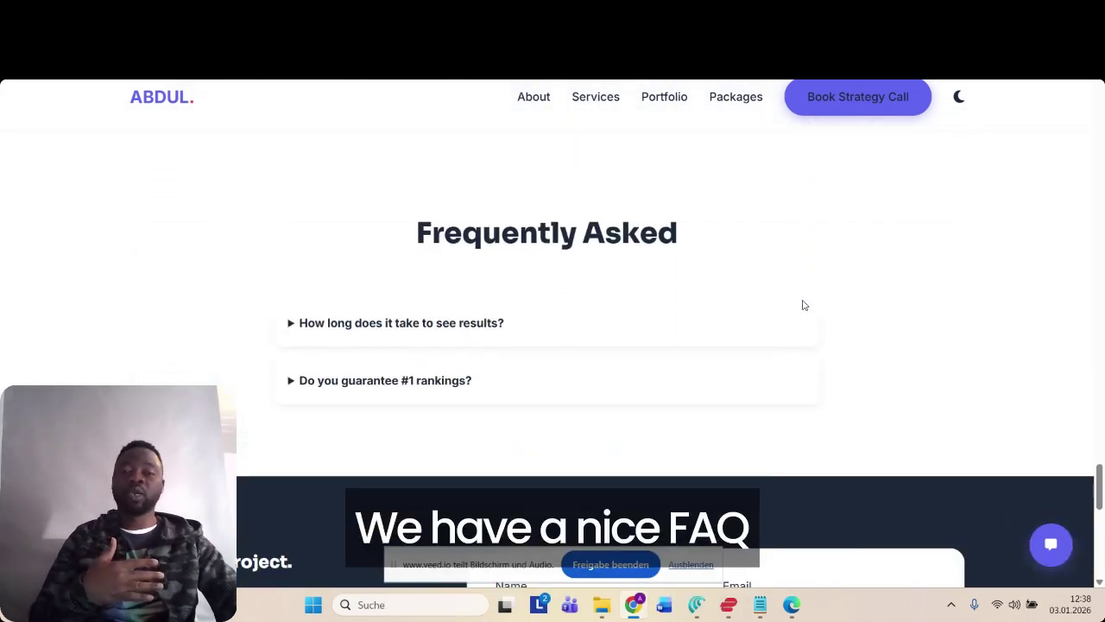
{"action": "scroll", "coordinate": [804, 304], "scroll_direction": "down", "scroll_amount": 6}
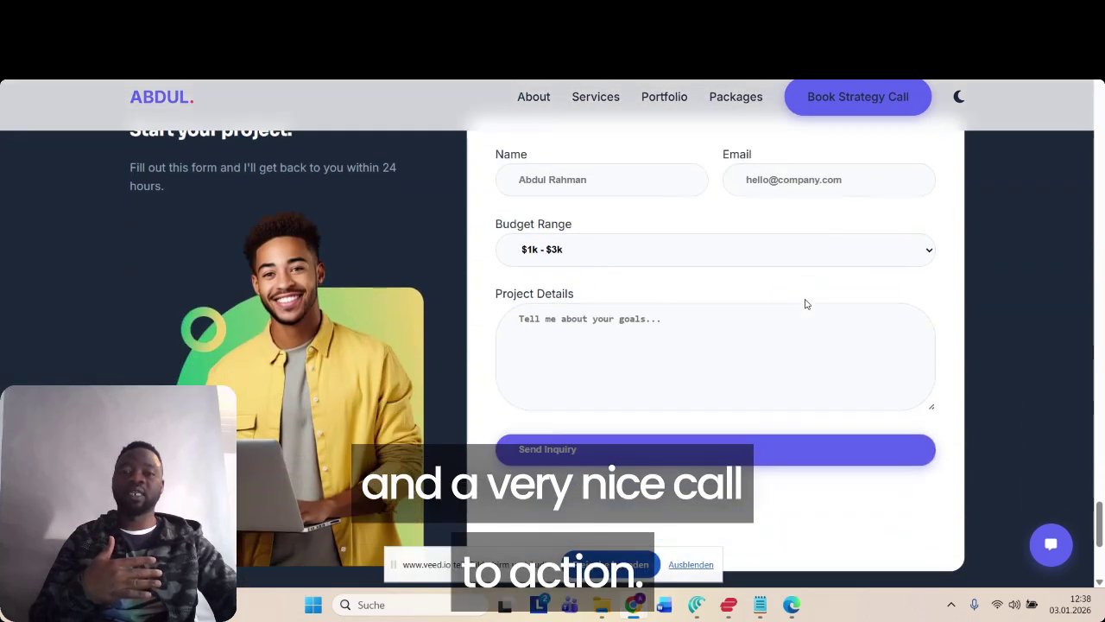
{"action": "scroll", "coordinate": [805, 304], "scroll_direction": "up", "scroll_amount": 1}
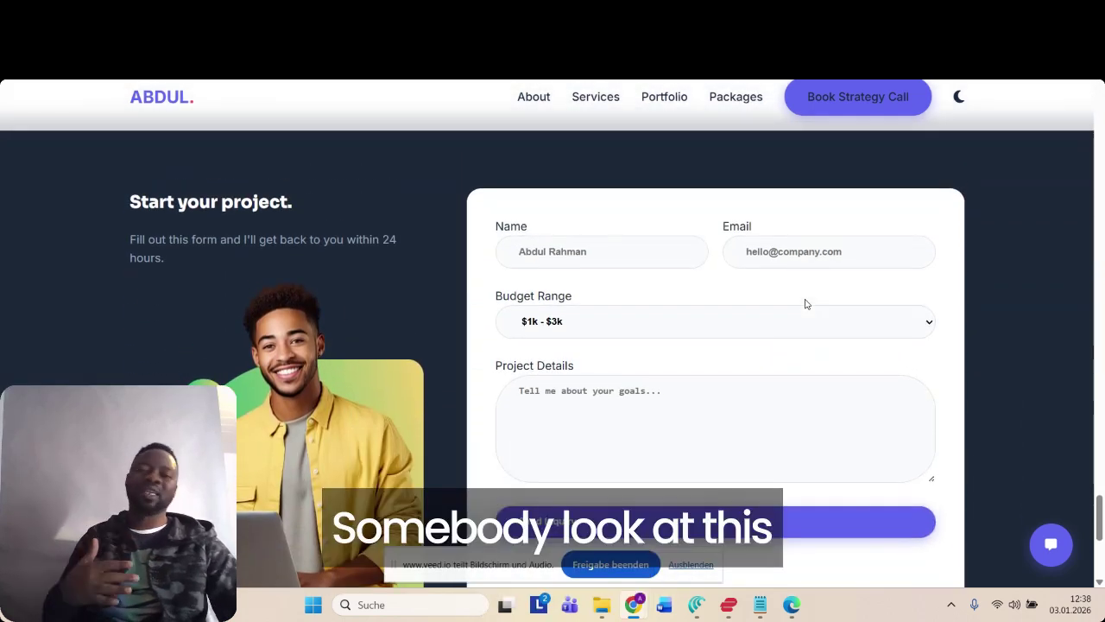
{"action": "scroll", "coordinate": [807, 302], "scroll_direction": "down", "scroll_amount": 5}
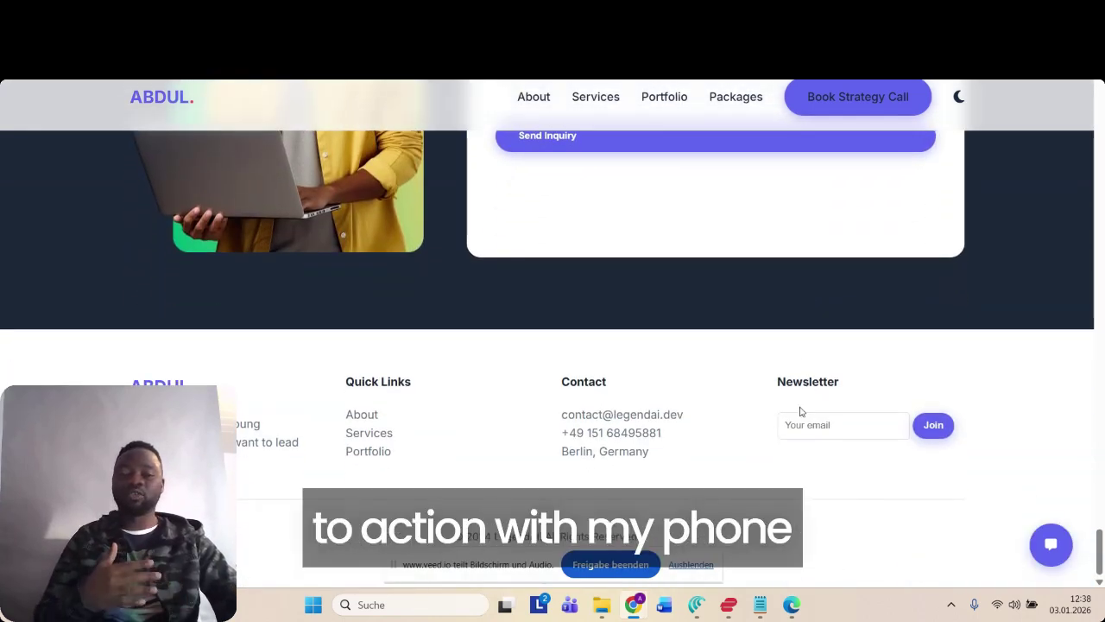
{"action": "scroll", "coordinate": [843, 388], "scroll_direction": "up", "scroll_amount": 15}
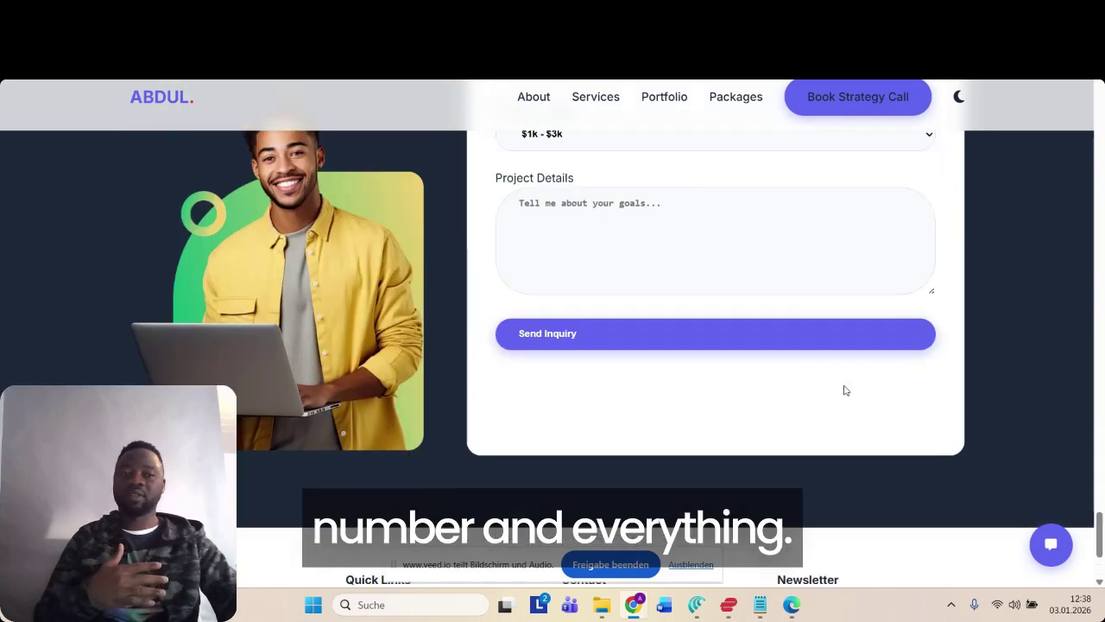
{"action": "scroll", "coordinate": [846, 390], "scroll_direction": "up", "scroll_amount": 20}
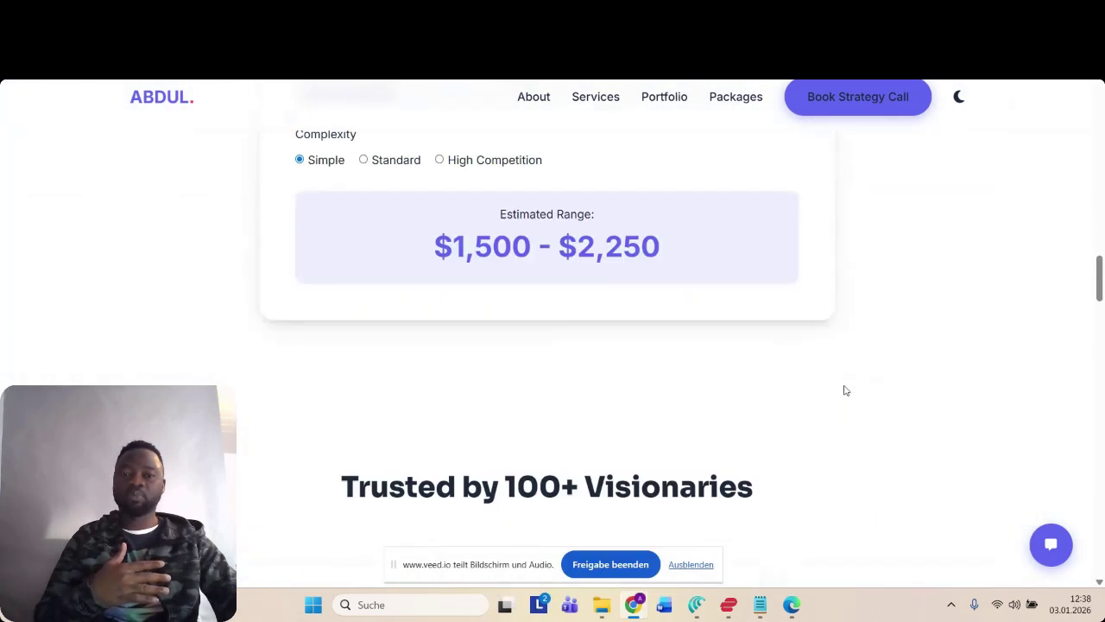
{"action": "scroll", "coordinate": [903, 380], "scroll_direction": "down", "scroll_amount": 8}
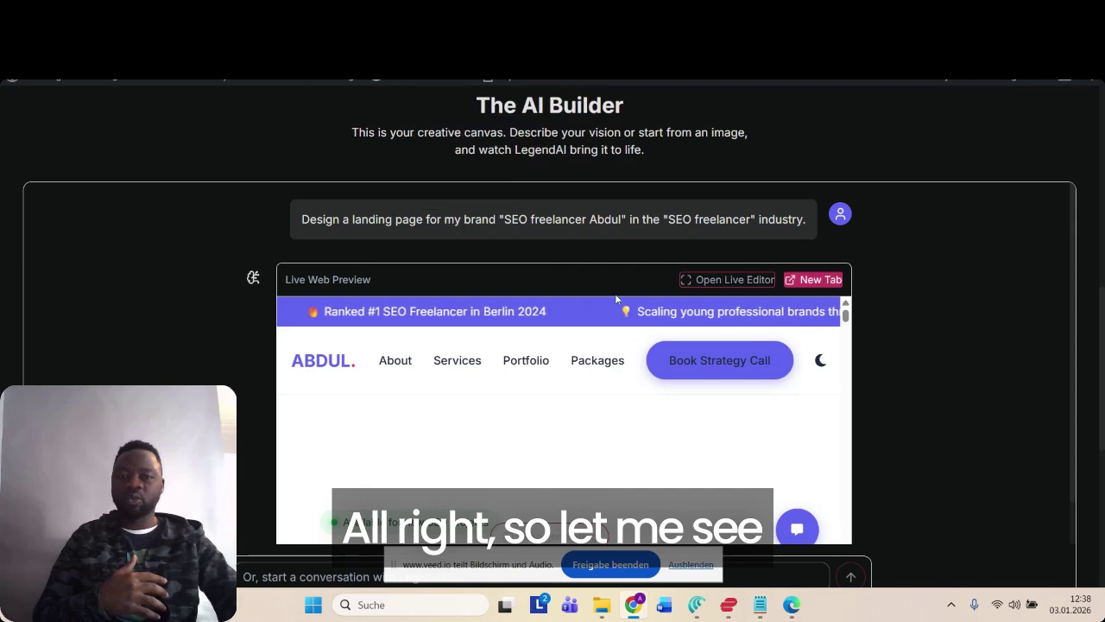
- Return to the AI Builder, open the generated site in the Live Editor, and append "SEO" to the navbar logo with live text editing
{"action": "left_click", "coordinate": [730, 282]}
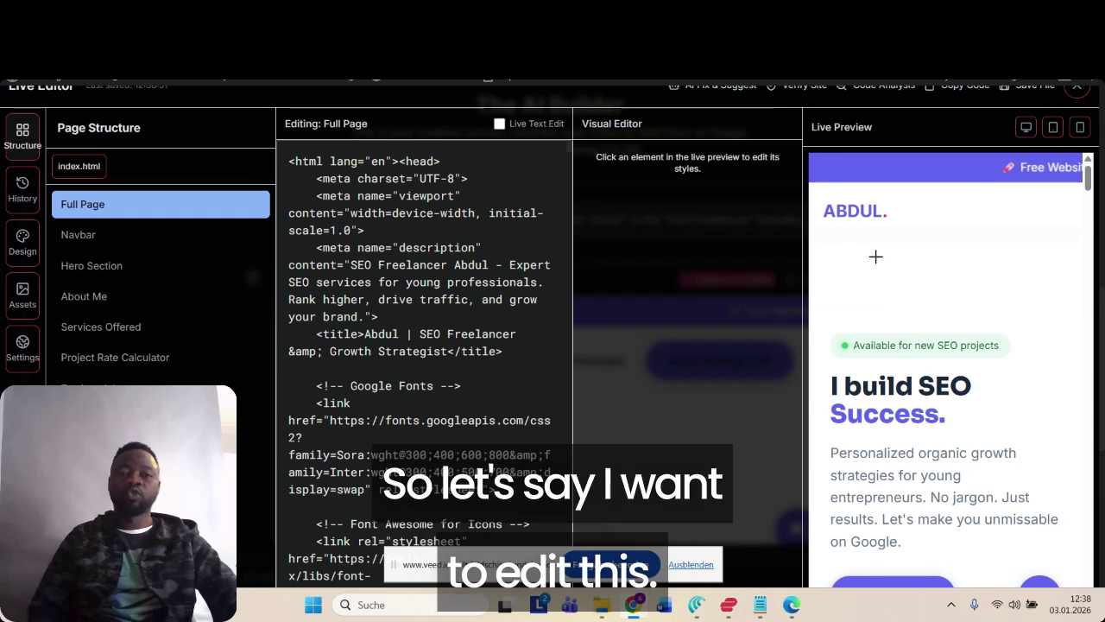
{"action": "left_click", "coordinate": [876, 205]}
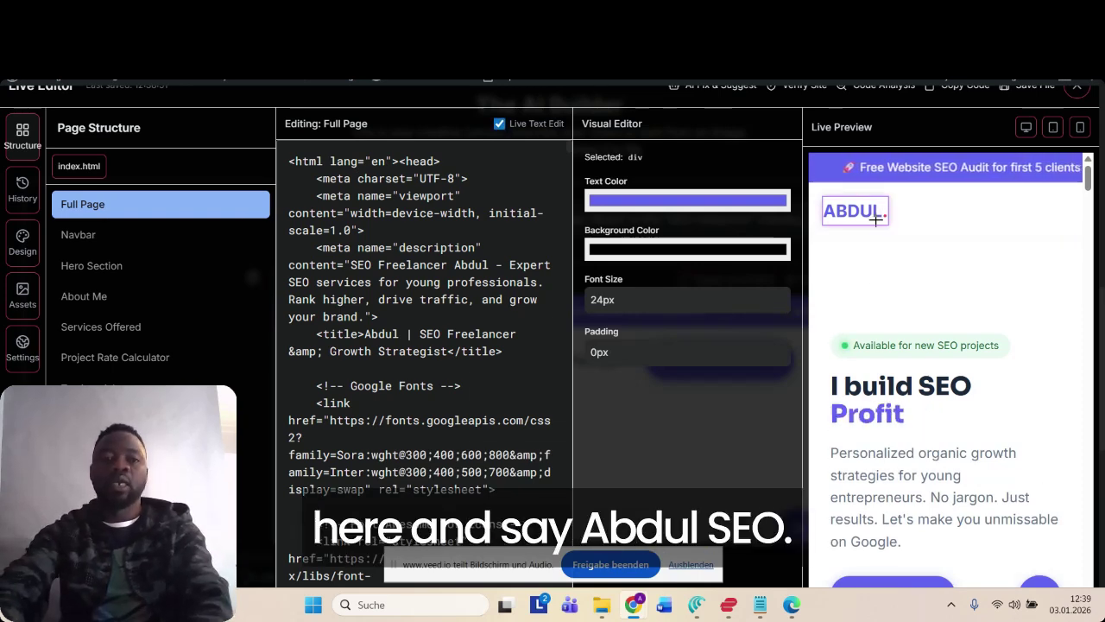
{"action": "key", "text": "Caps_Lock"}
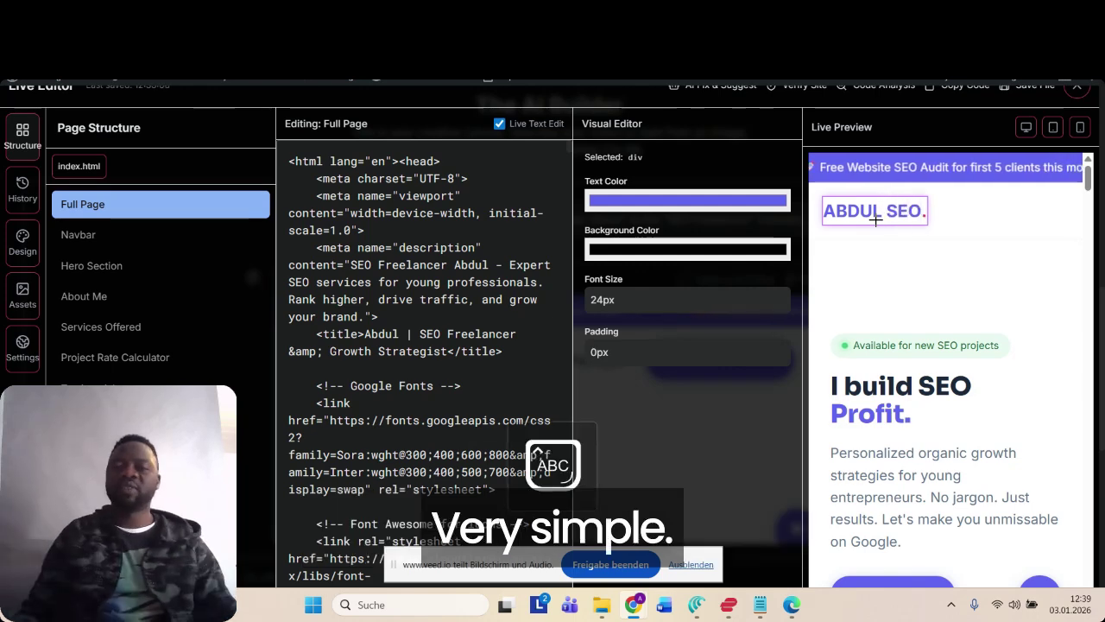
- Capitalize the word "build" in the hero headline to "Build" using live text editing
{"action": "left_click", "coordinate": [914, 388]}
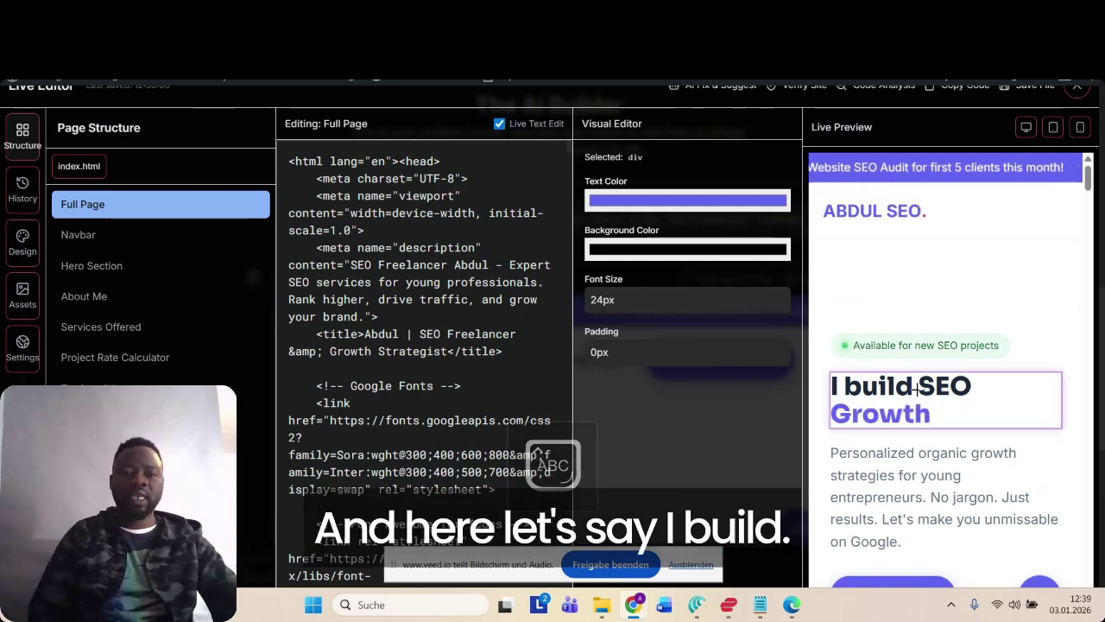
{"action": "left_click", "coordinate": [862, 387]}
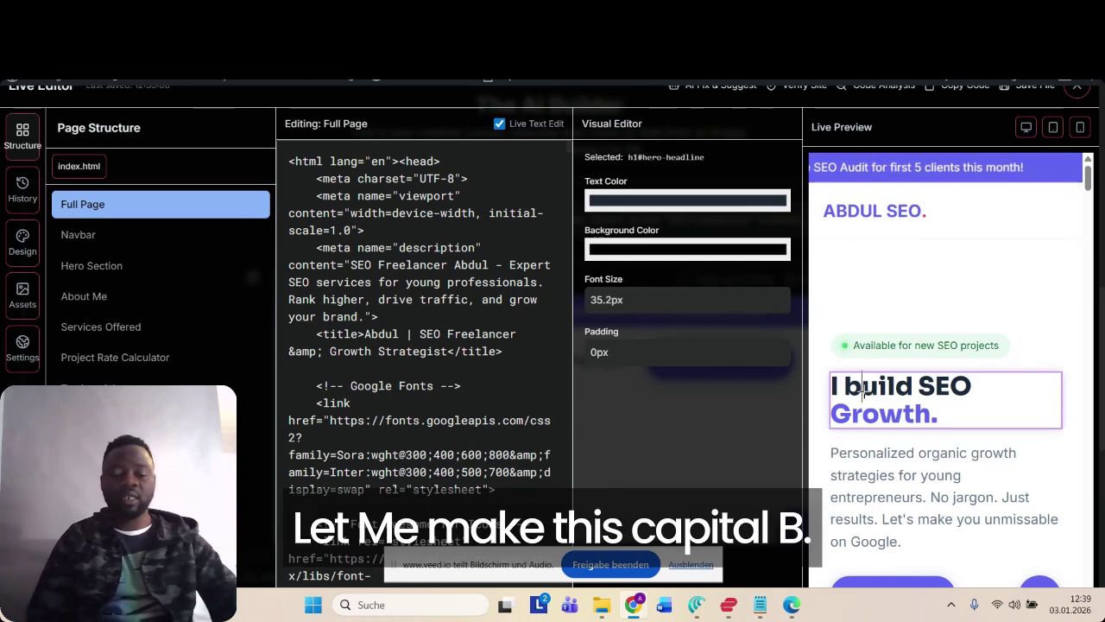
{"action": "key", "text": "BackSpace"}
{"action": "type", "text": "Build"}
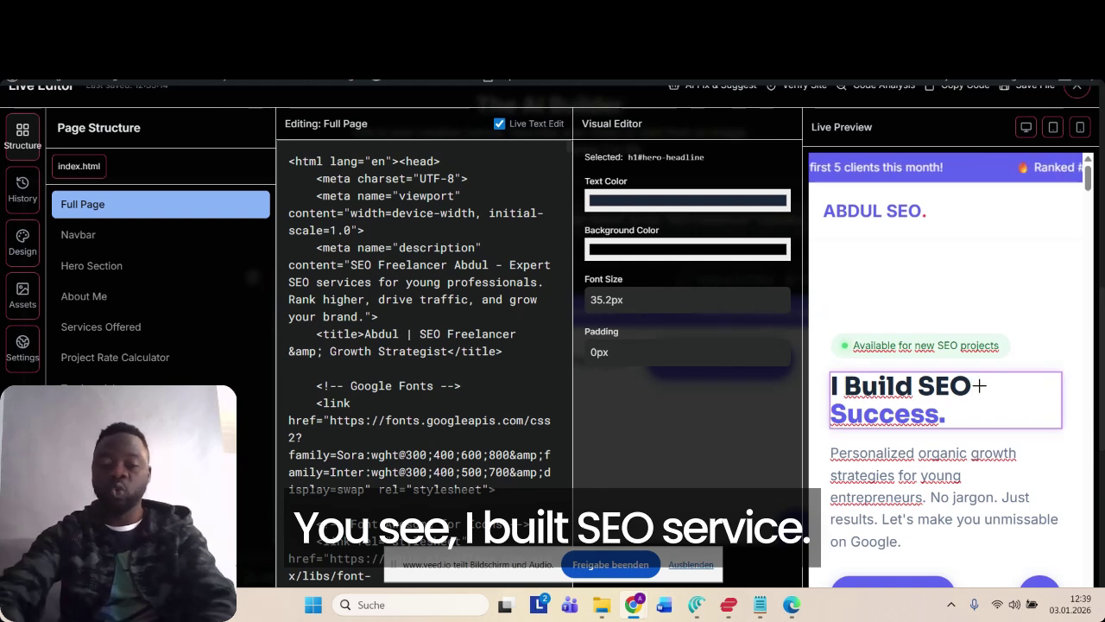
- Add the word "Service" after "SEO" in the hero headline so it starts "I Build SEO Service"
{"action": "type", "text": " SEO Serive"}
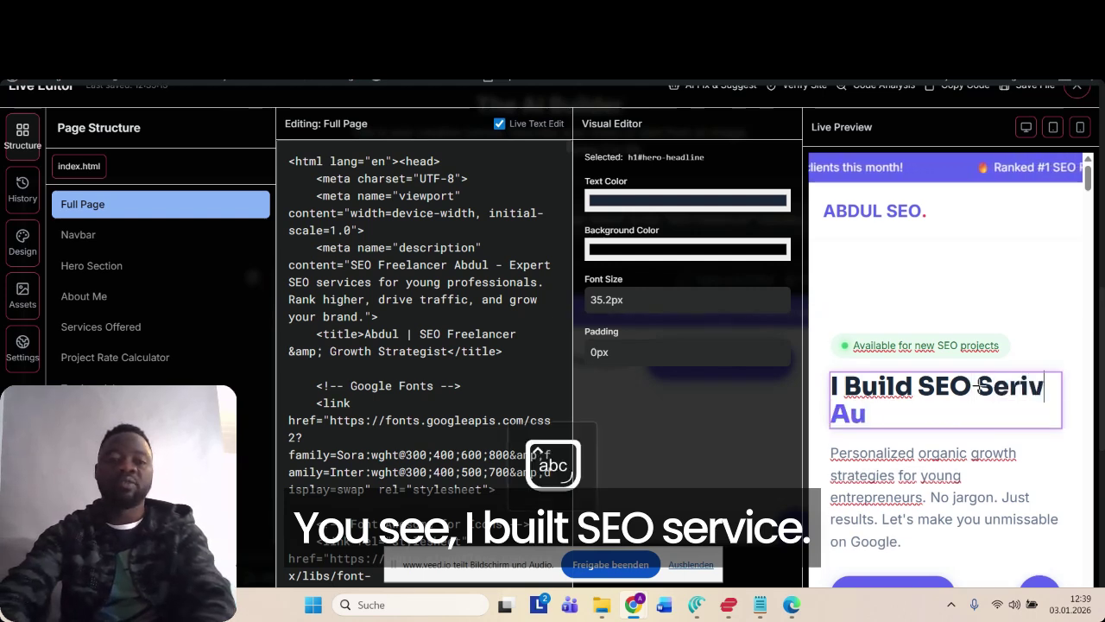
{"action": "key", "text": "BackSpace"}
{"action": "key", "text": "BackSpace"}
{"action": "key", "text": "BackSpace"}
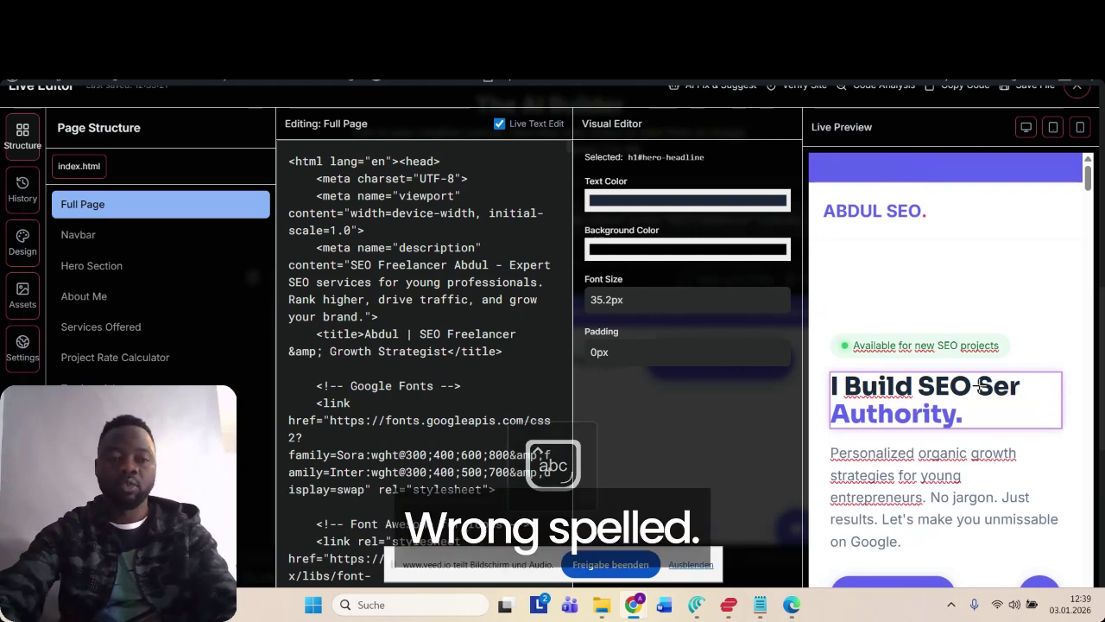
{"action": "type", "text": "v"}
{"action": "type", "text": "ice"}
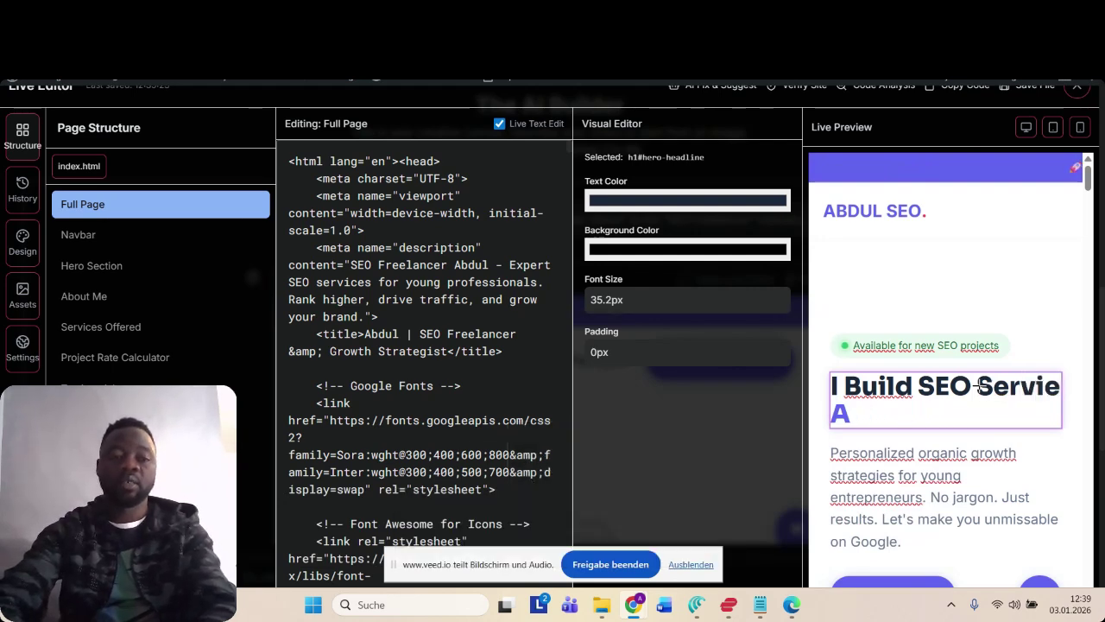
{"action": "key", "text": "BackSpace"}
{"action": "type", "text": "ce"}
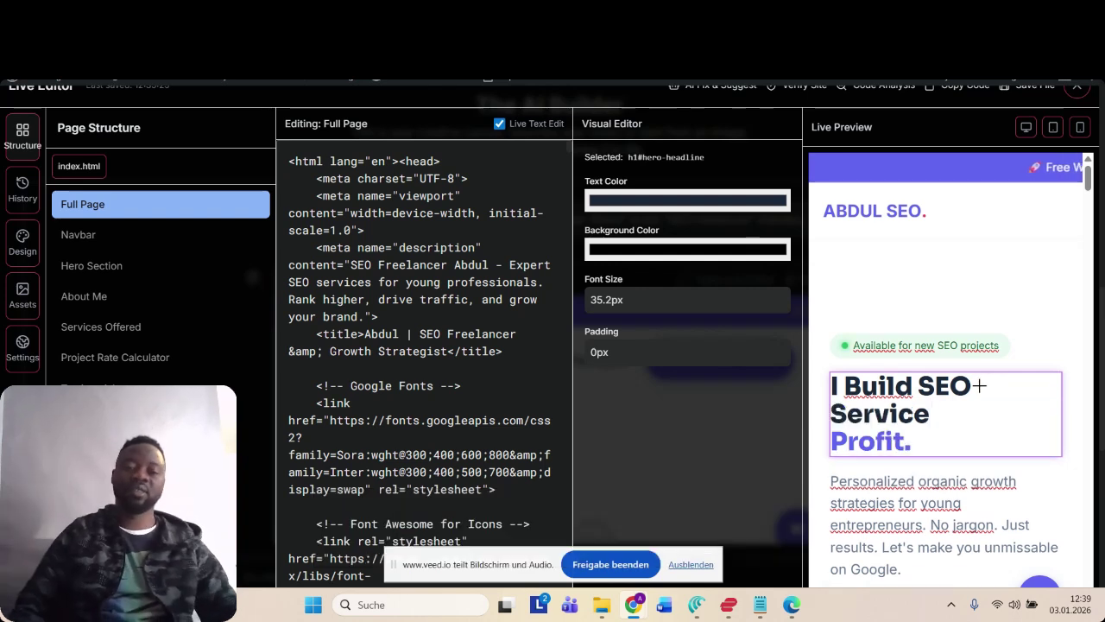
{"action": "key", "text": "BackSpace"}
{"action": "key", "text": "BackSpace"}
{"action": "key", "text": "BackSpace"}
{"action": "key", "text": "BackSpace"}
{"action": "key", "text": "BackSpace"}
{"action": "key", "text": "BackSpace"}
{"action": "key", "text": "BackSpace"}
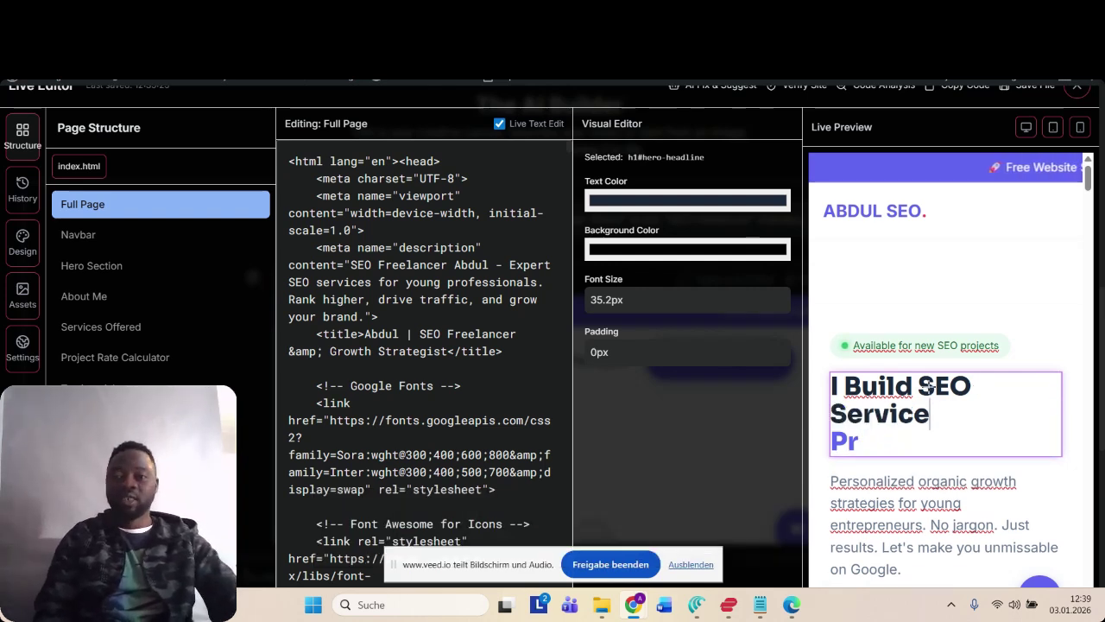
{"action": "type", "text": "Growth."}
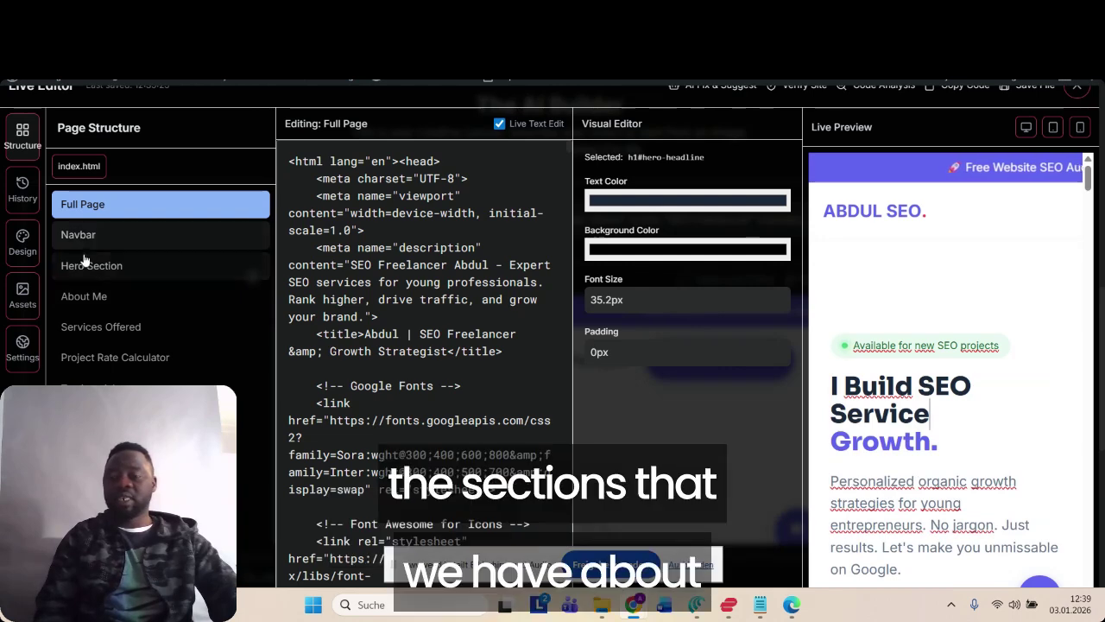
- View the code of the About Me and Services Offered sections, and return to the full page
{"action": "left_click", "coordinate": [88, 303]}
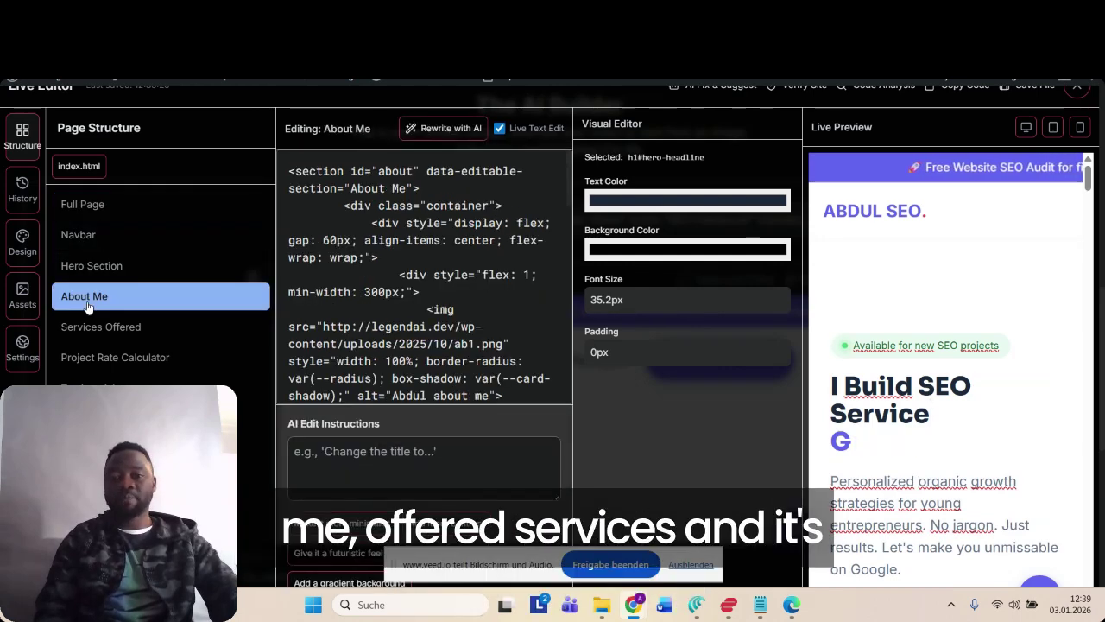
{"action": "left_click", "coordinate": [103, 328]}
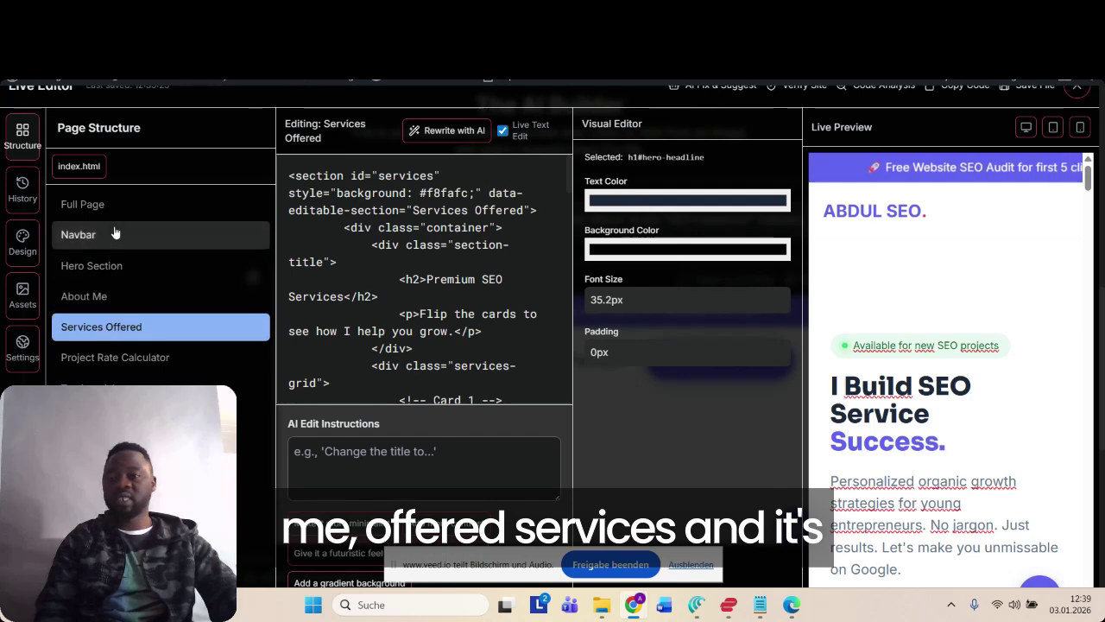
{"action": "left_click", "coordinate": [80, 203]}
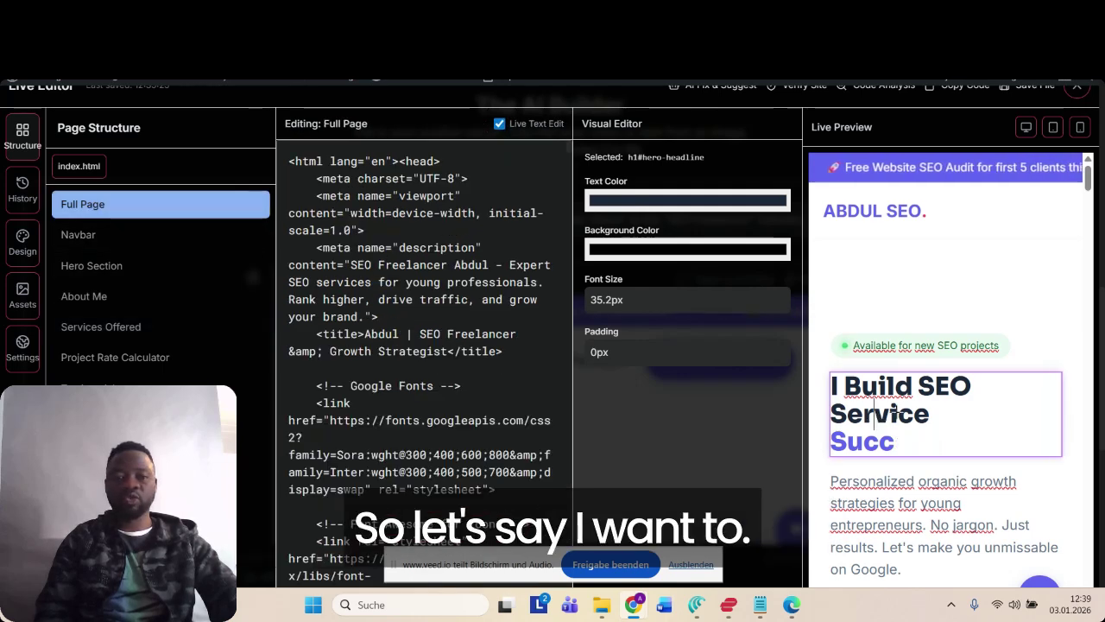
- Set the hero headline's background color to dark red, RGB 162, 17, 17, and check the live preview
{"action": "left_click", "coordinate": [691, 251]}
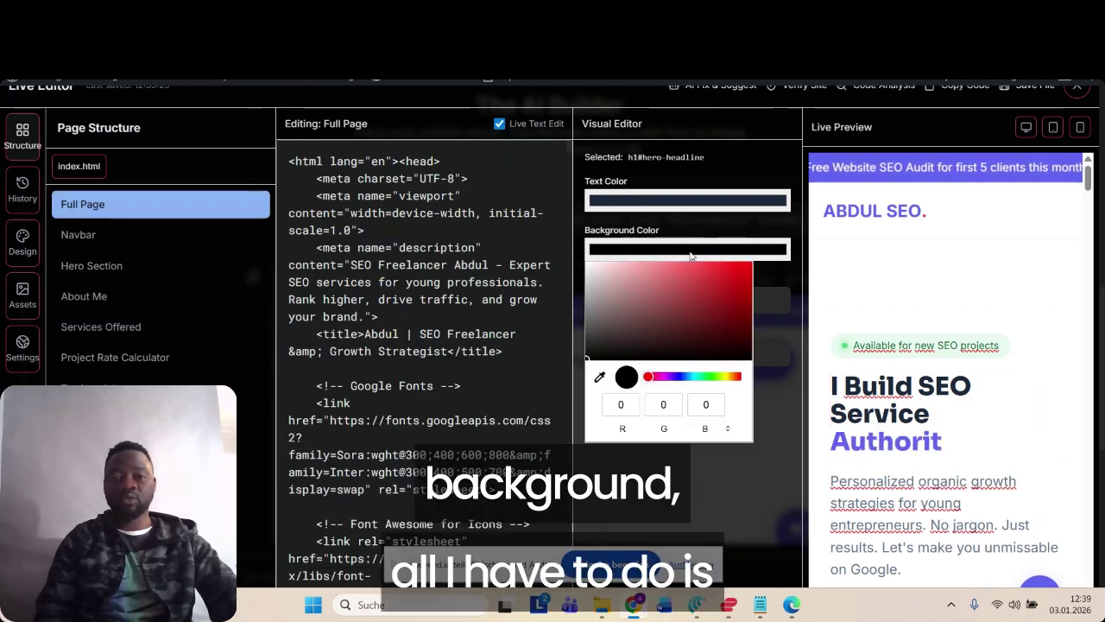
{"action": "left_click_drag", "start_coordinate": [706, 287], "coordinate": [733, 298]}
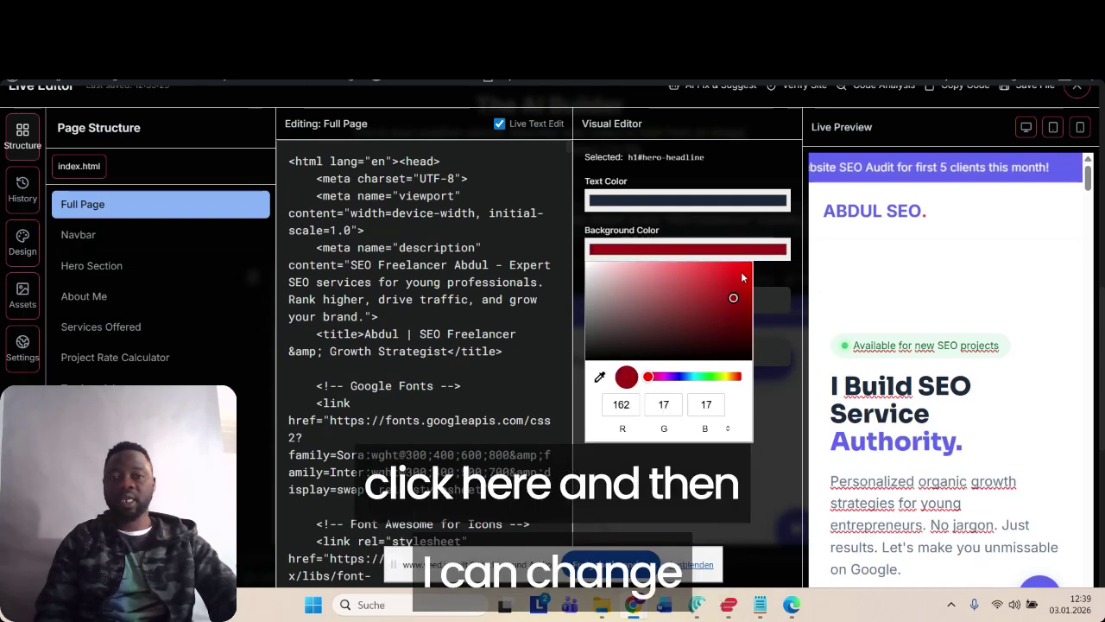
{"action": "left_click", "coordinate": [756, 227]}
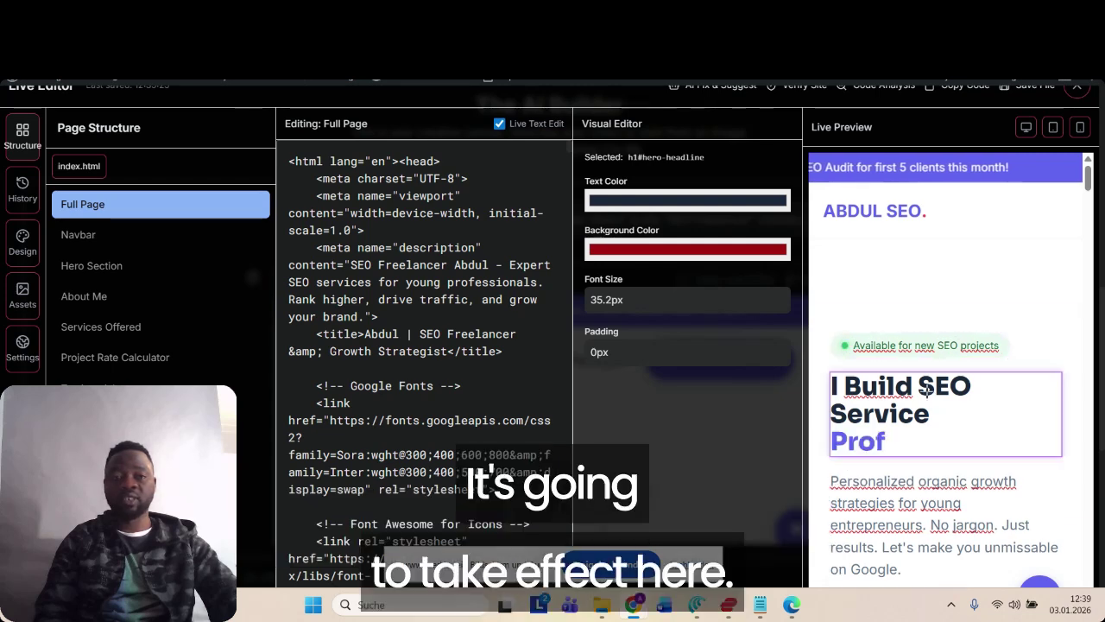
{"action": "scroll", "coordinate": [926, 390], "scroll_direction": "down", "scroll_amount": 3}
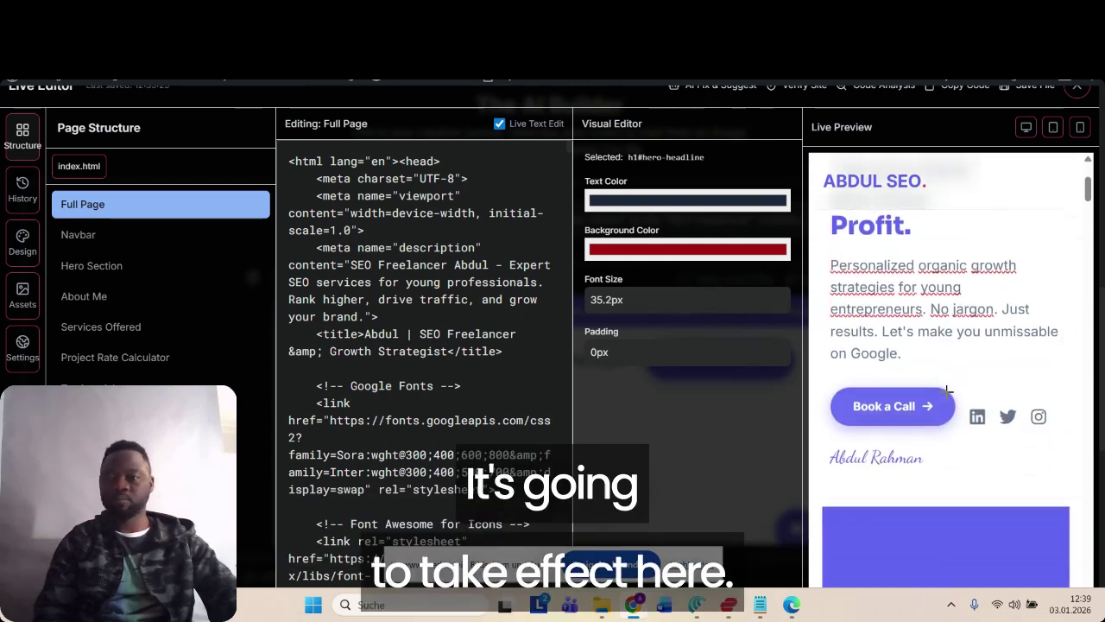
- Replace the asset h1-man-1.png with the "team member 1" image
{"action": "left_click", "coordinate": [24, 296]}
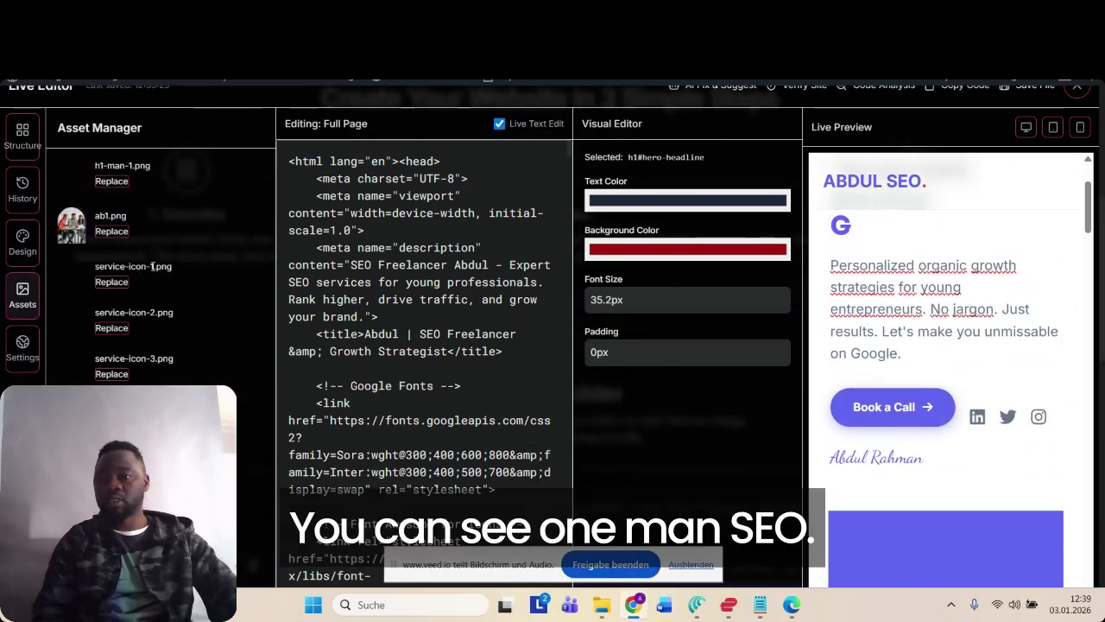
{"action": "left_click", "coordinate": [112, 181]}
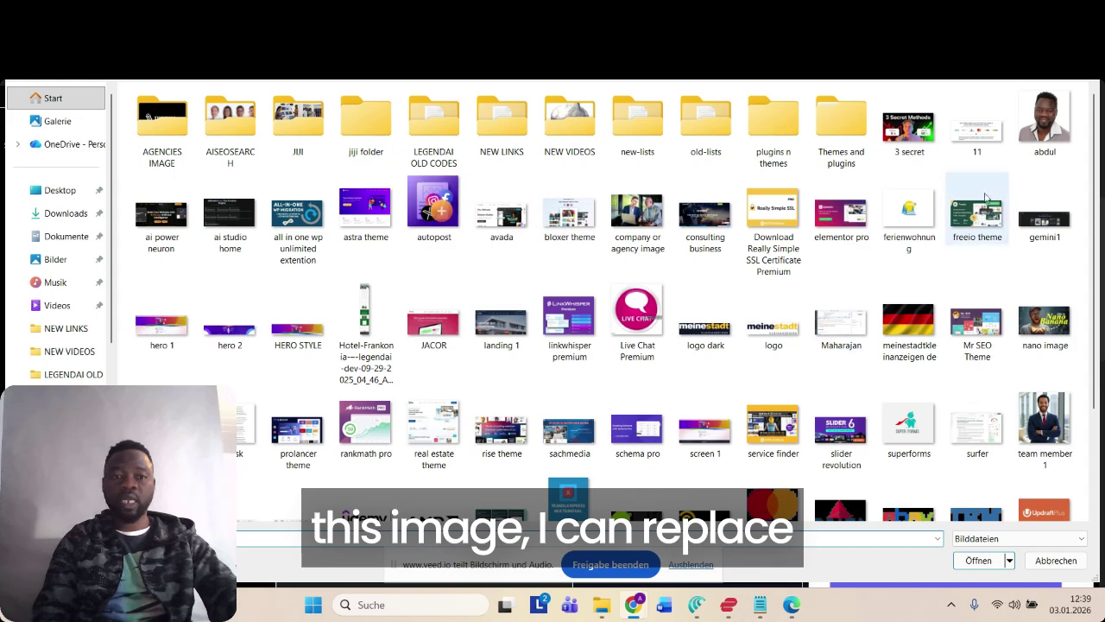
{"action": "double_click", "coordinate": [1042, 417]}
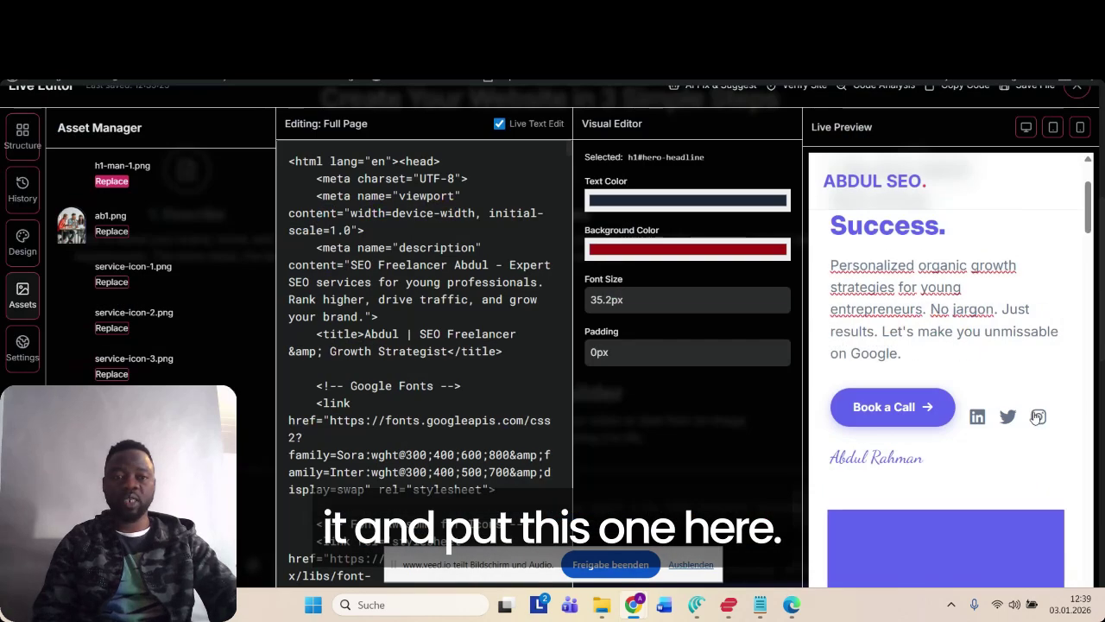
- Look for the replaced image throughout the live preview, from the hero to the project inquiry form
{"action": "scroll", "coordinate": [992, 376], "scroll_direction": "down", "scroll_amount": 5}
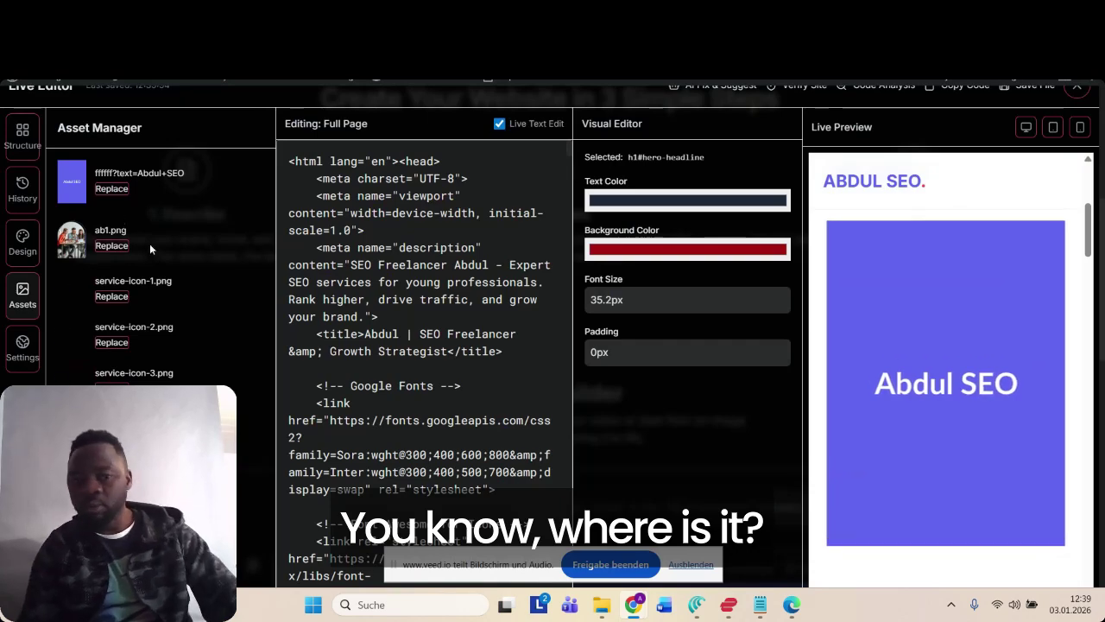
{"action": "scroll", "coordinate": [978, 367], "scroll_direction": "down", "scroll_amount": 10}
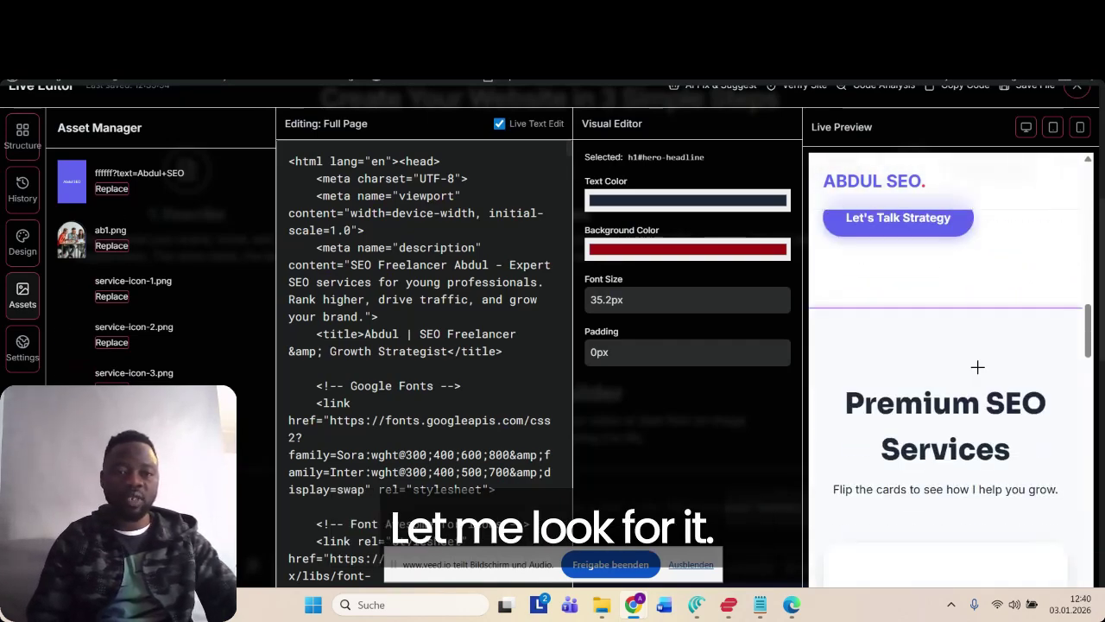
{"action": "scroll", "coordinate": [978, 367], "scroll_direction": "down", "scroll_amount": 15}
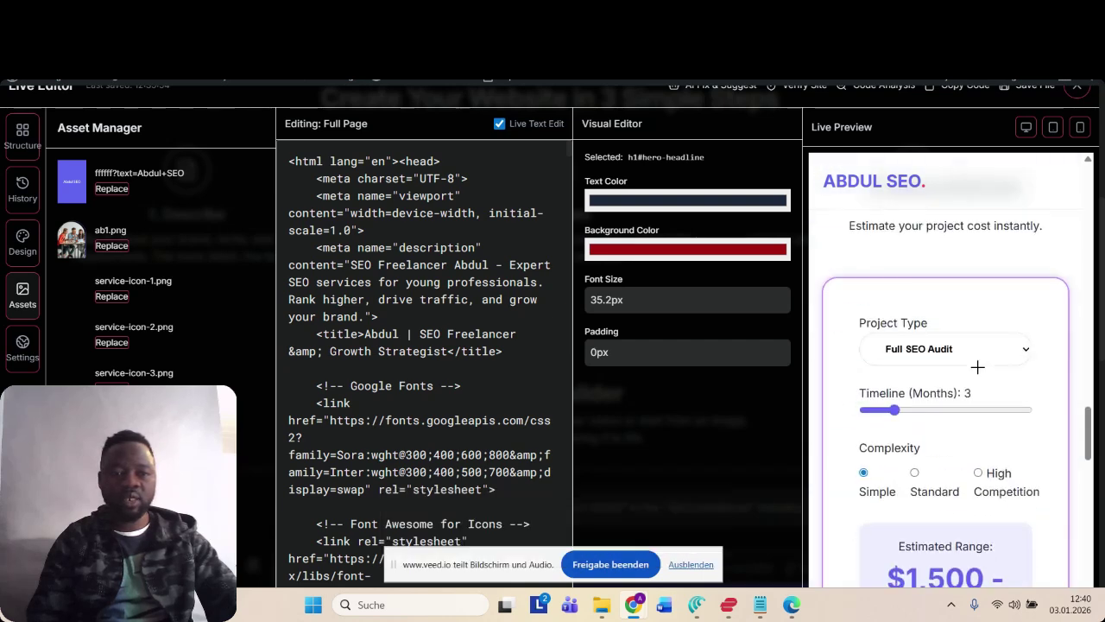
{"action": "scroll", "coordinate": [978, 367], "scroll_direction": "down", "scroll_amount": 15}
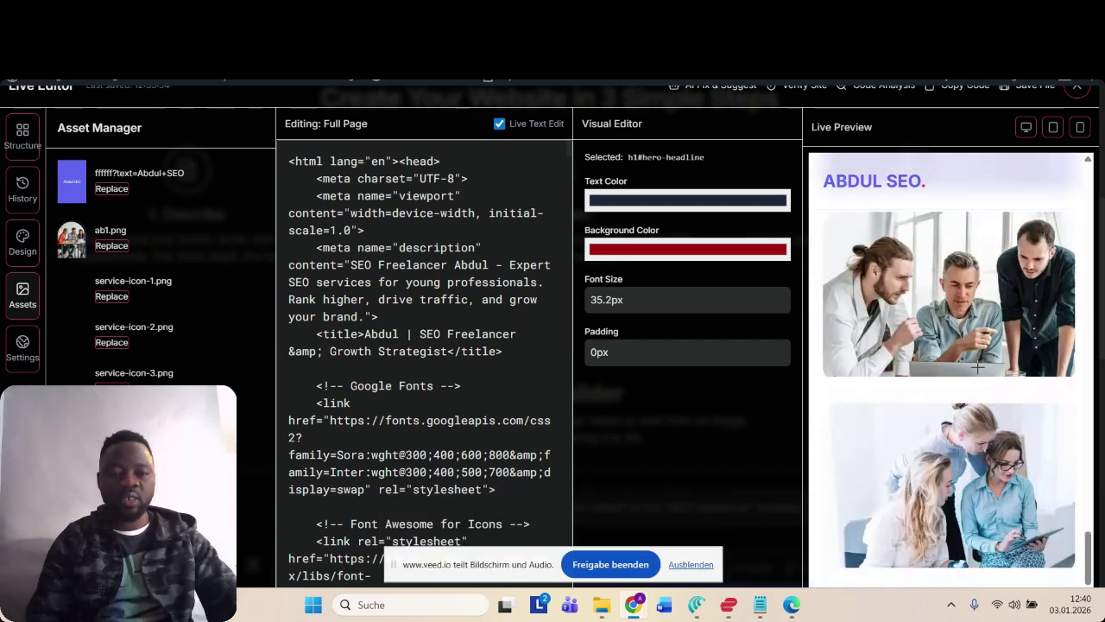
{"action": "scroll", "coordinate": [980, 372], "scroll_direction": "down", "scroll_amount": 15}
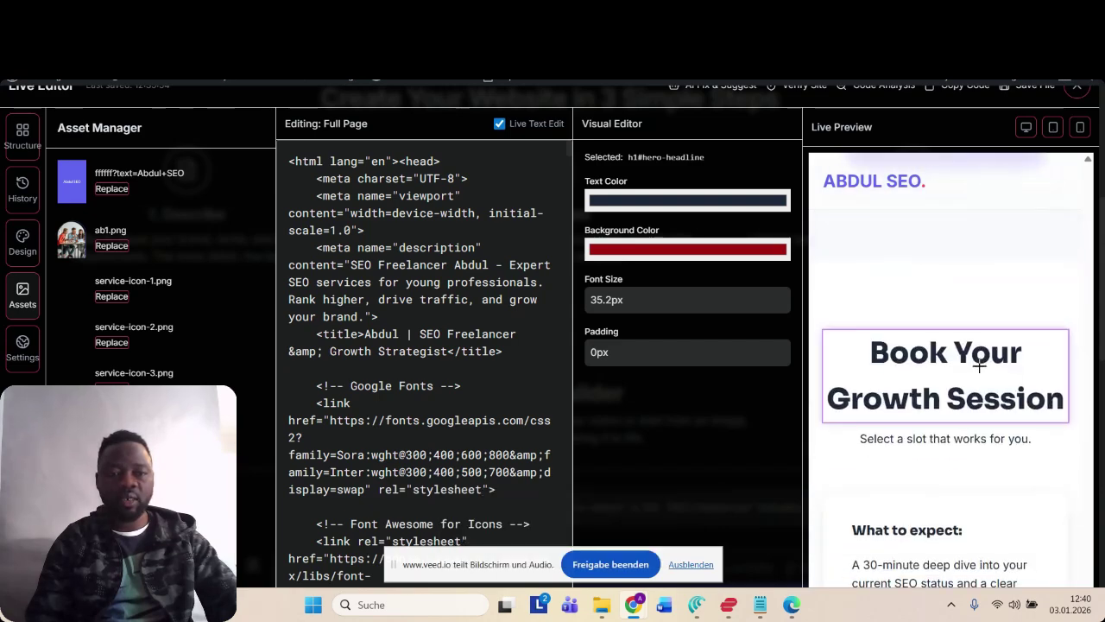
{"action": "scroll", "coordinate": [979, 366], "scroll_direction": "down", "scroll_amount": 15}
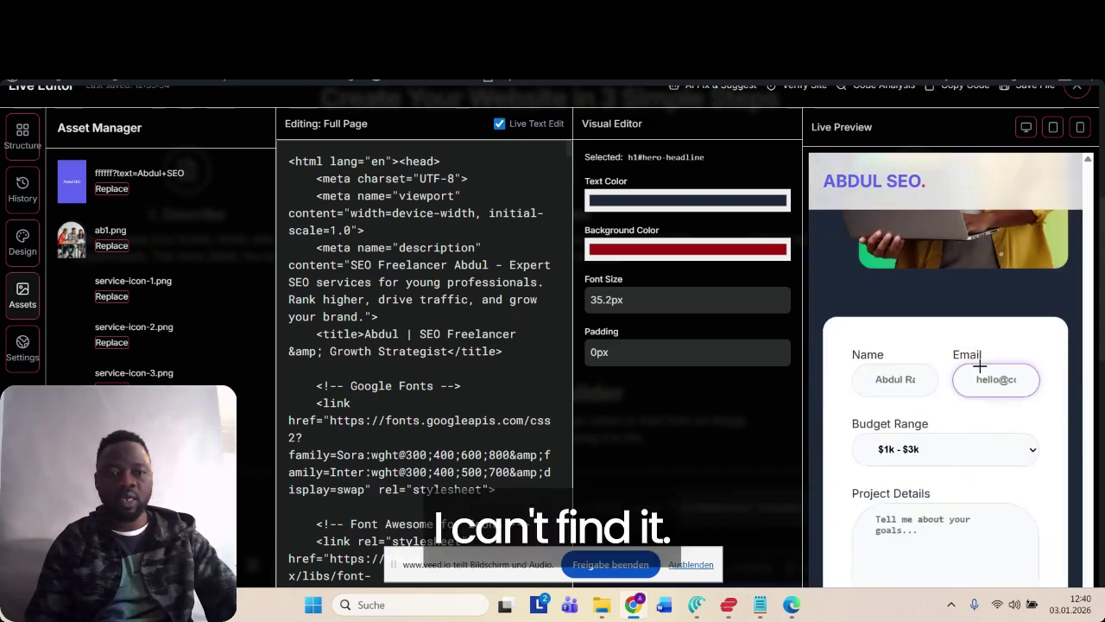
{"action": "scroll", "coordinate": [979, 366], "scroll_direction": "up", "scroll_amount": 15}
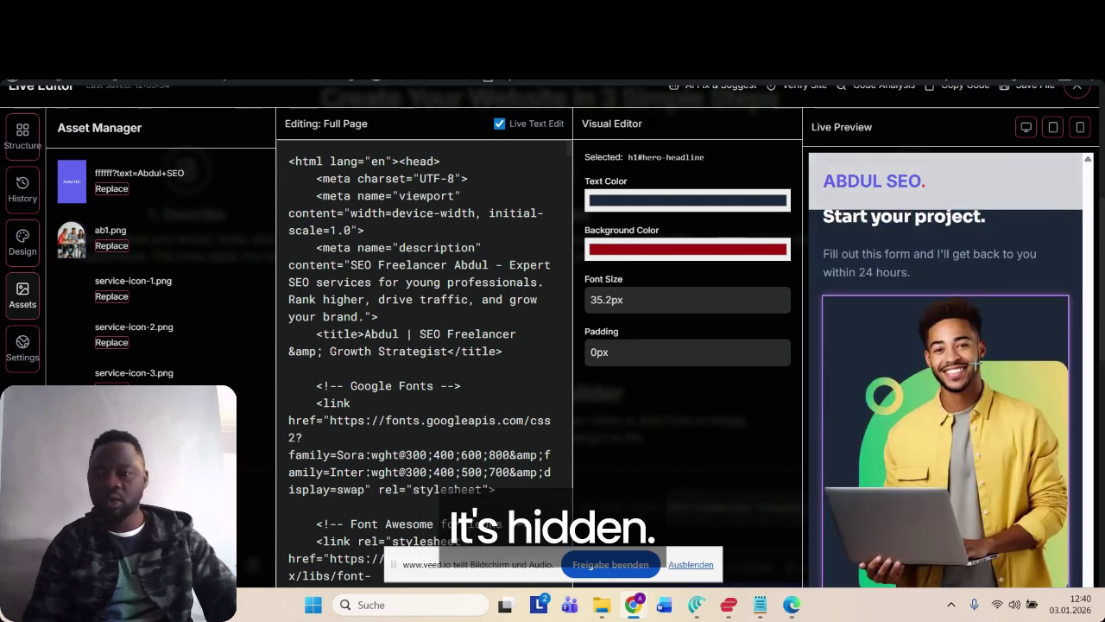
{"action": "scroll", "coordinate": [968, 370], "scroll_direction": "up", "scroll_amount": 12}
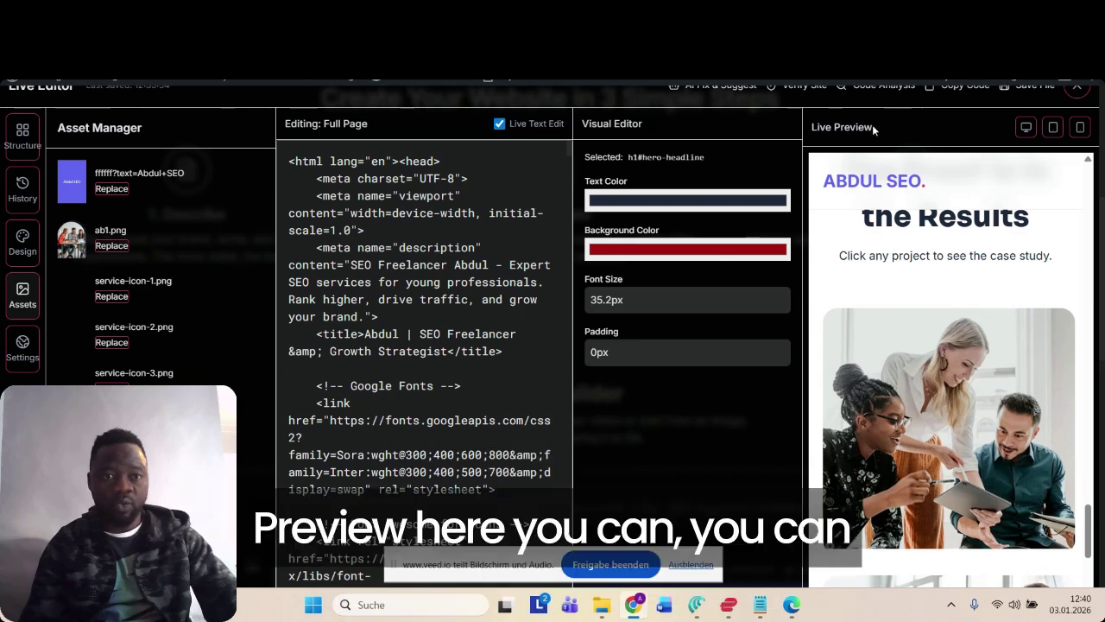
- Try the live preview's device views and open the page settings with title, meta description and form endpoint
{"action": "left_click", "coordinate": [1051, 134]}
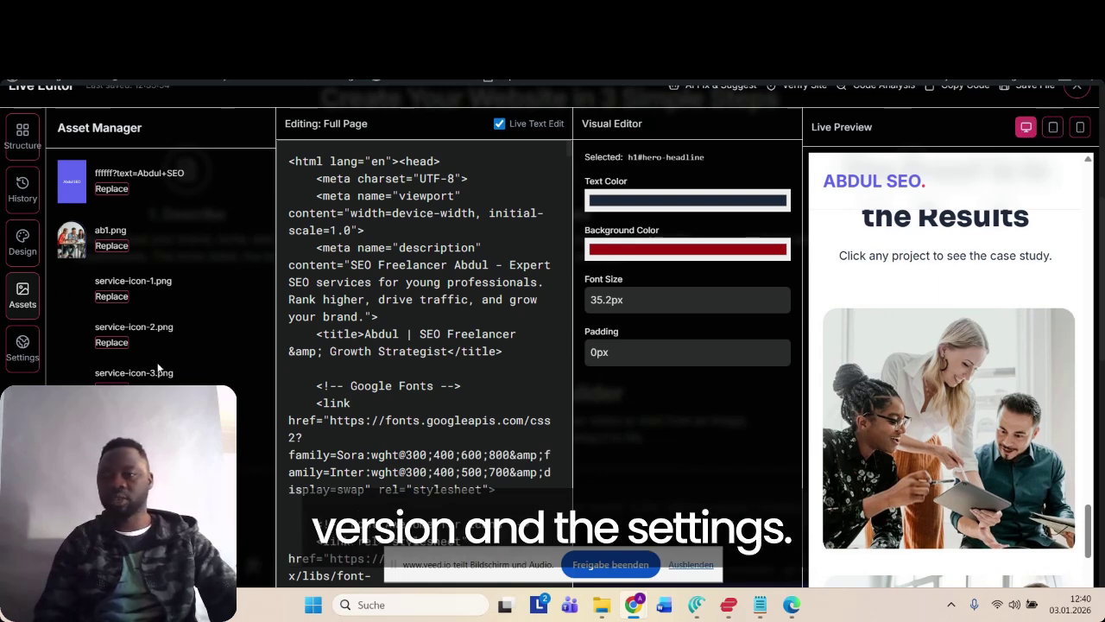
{"action": "left_click", "coordinate": [23, 344]}
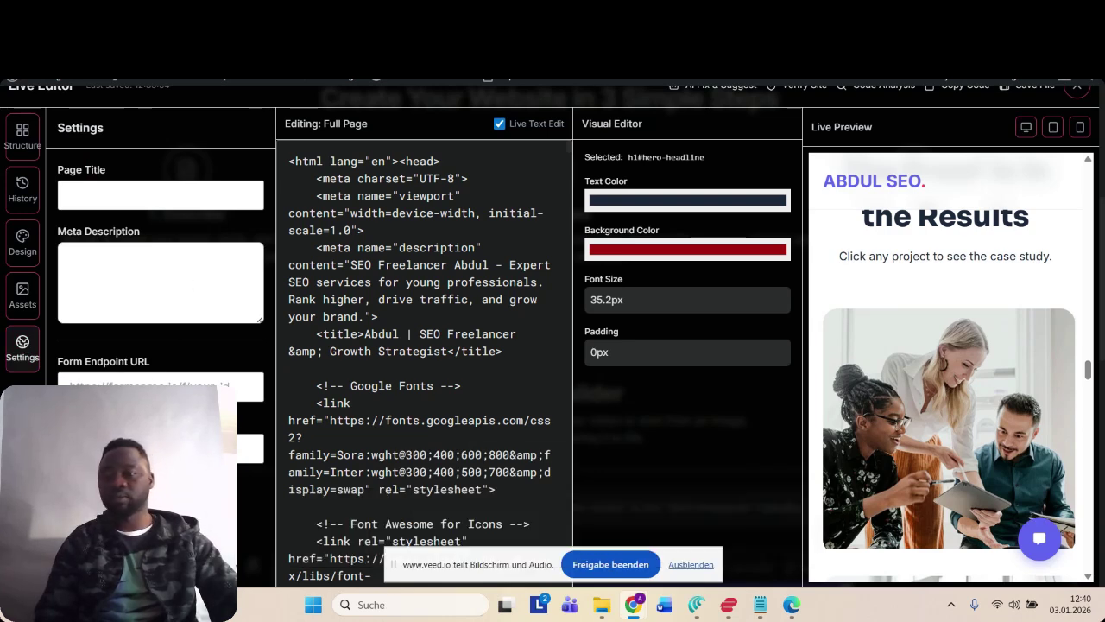
- Save a new snapshot in the version history under the suggested manual-save name
{"action": "left_click", "coordinate": [23, 188]}
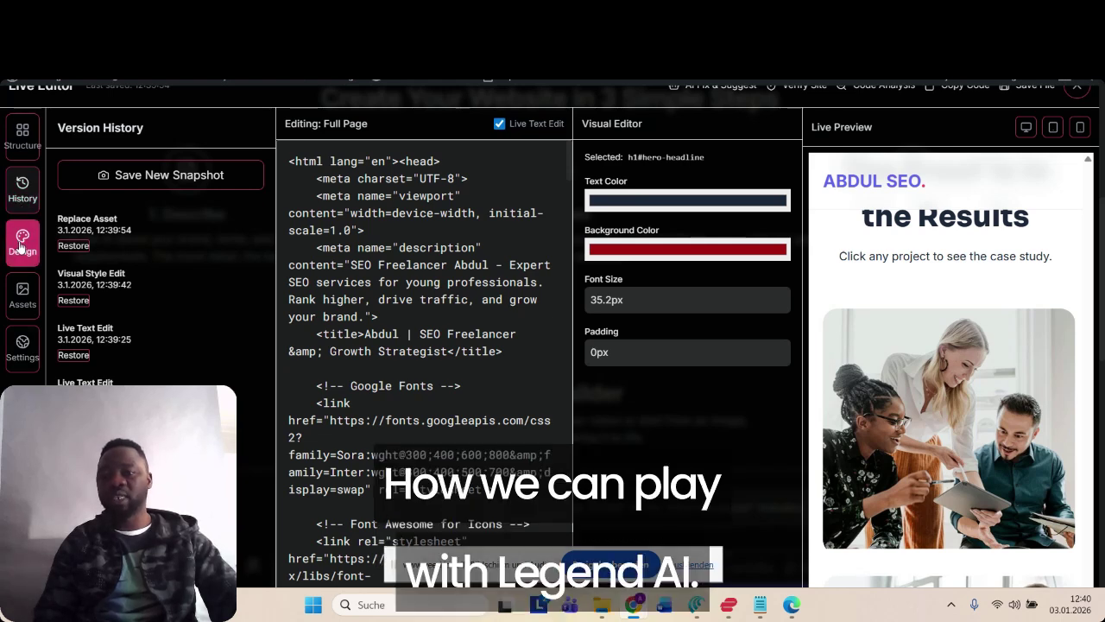
{"action": "left_click", "coordinate": [208, 177]}
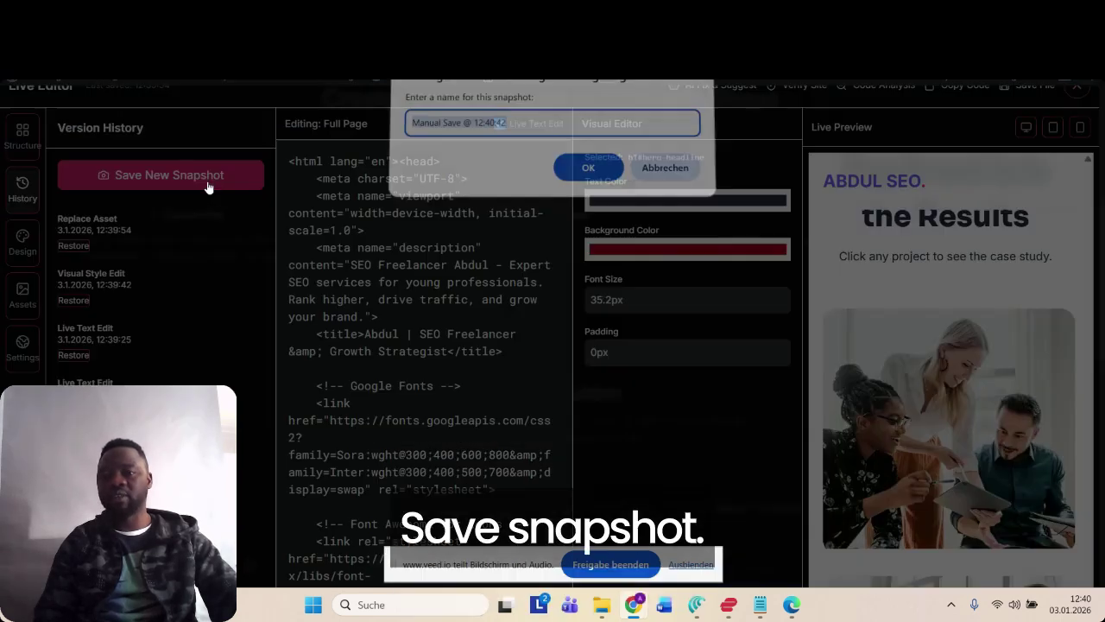
{"action": "left_click", "coordinate": [587, 175]}
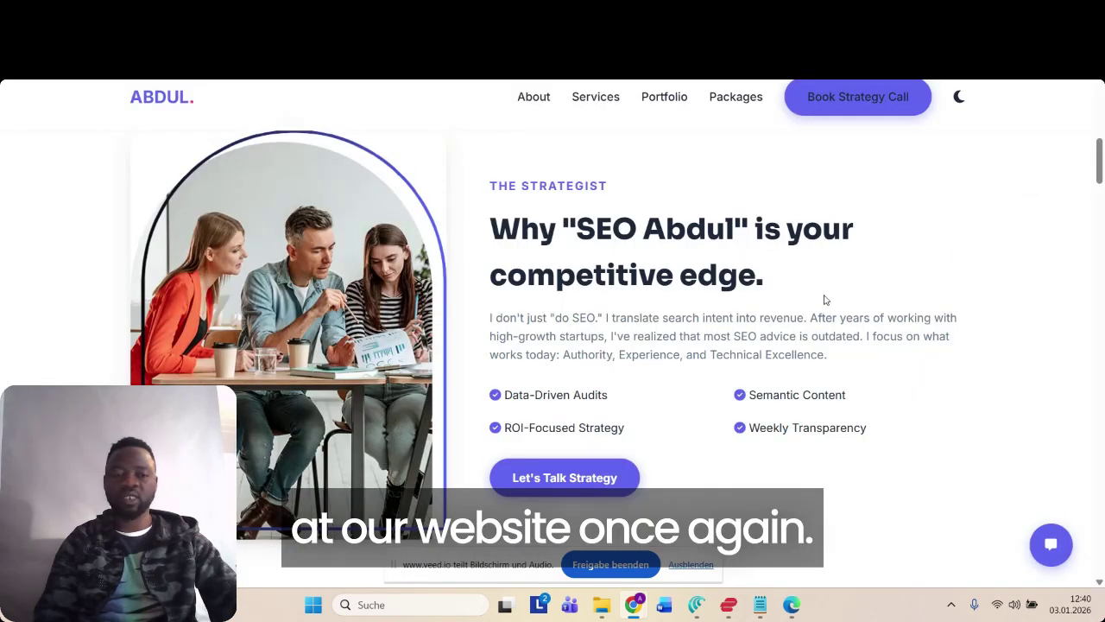
- Turn on dark mode on the generated website and review its hero and service cards
{"action": "scroll", "coordinate": [824, 300], "scroll_direction": "up", "scroll_amount": 10}
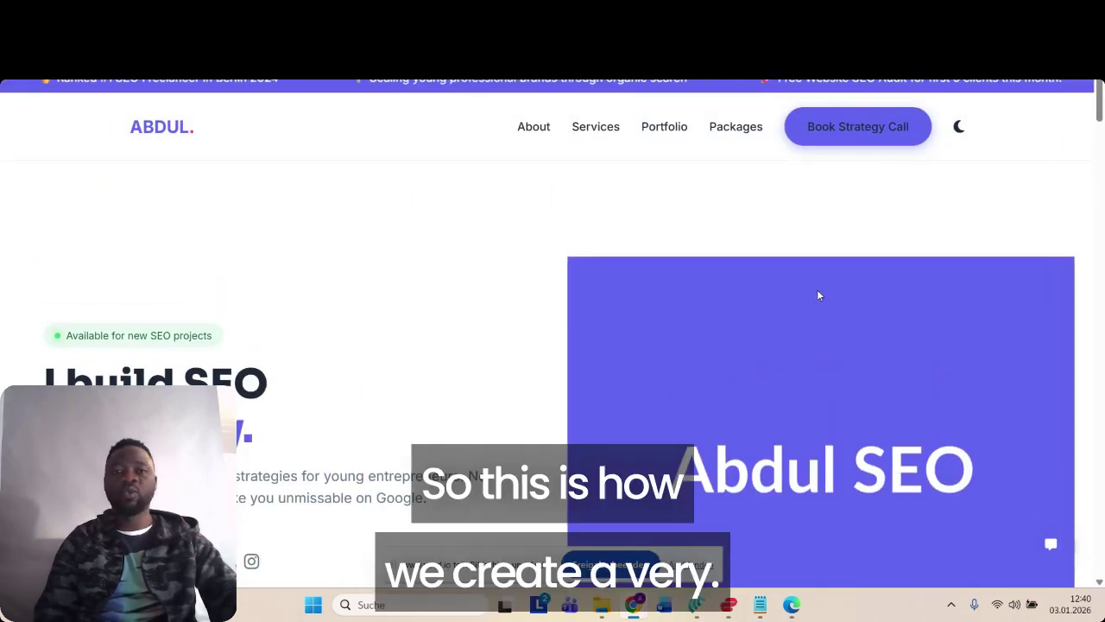
{"action": "left_click", "coordinate": [959, 131]}
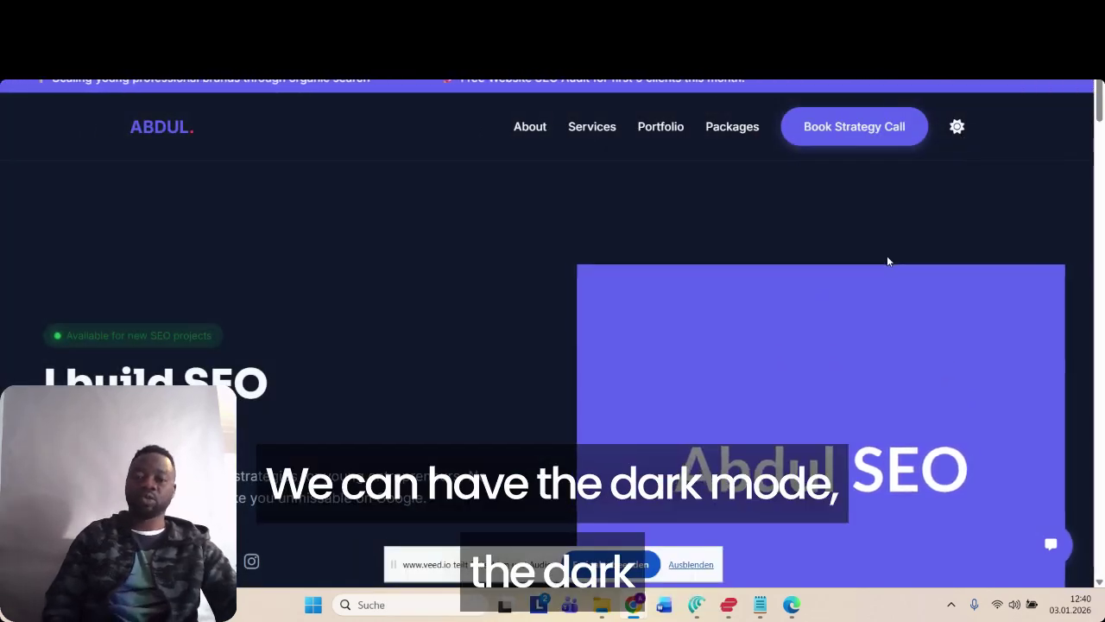
{"action": "scroll", "coordinate": [888, 260], "scroll_direction": "down", "scroll_amount": 15}
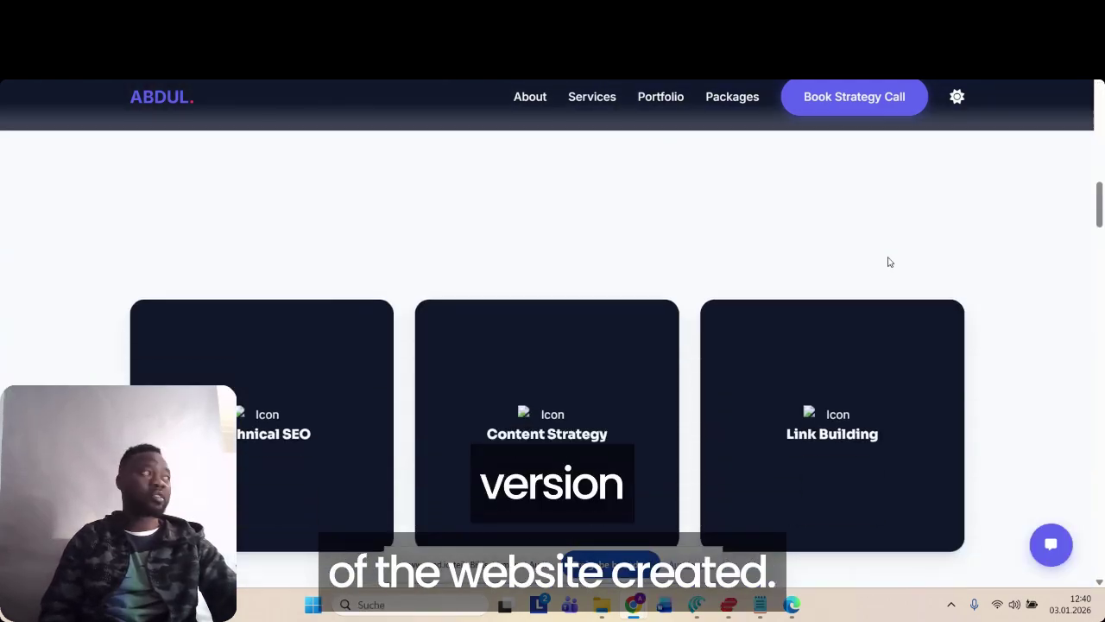
- Review the dark version of the website, from the service cards through testimonials and session booking to the project inquiry form
{"action": "scroll", "coordinate": [889, 262], "scroll_direction": "down", "scroll_amount": 15}
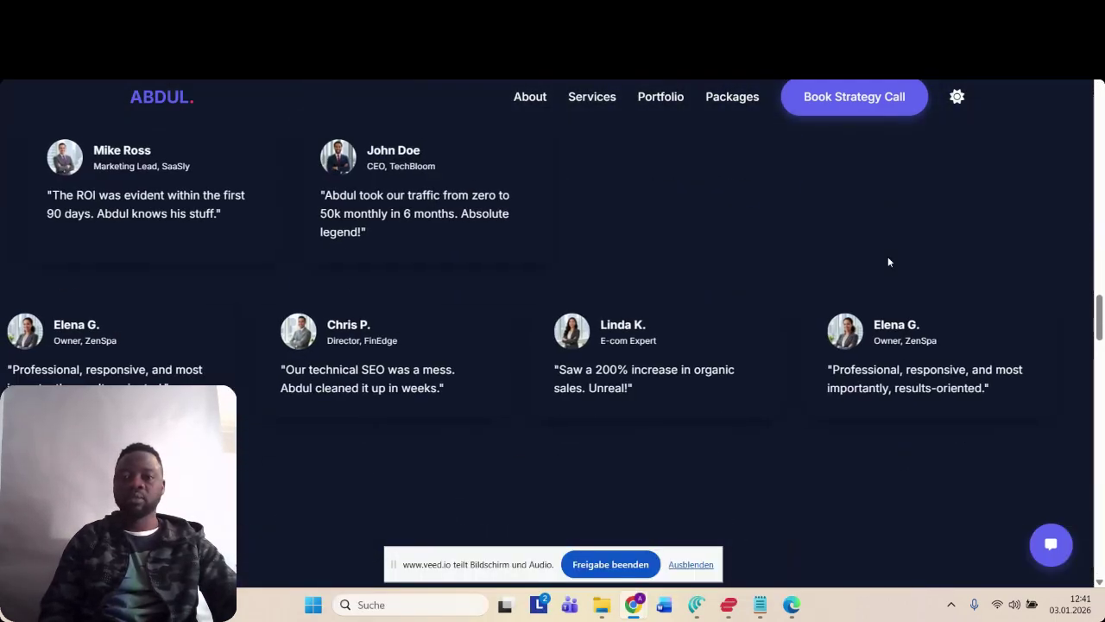
{"action": "scroll", "coordinate": [888, 261], "scroll_direction": "down", "scroll_amount": 15}
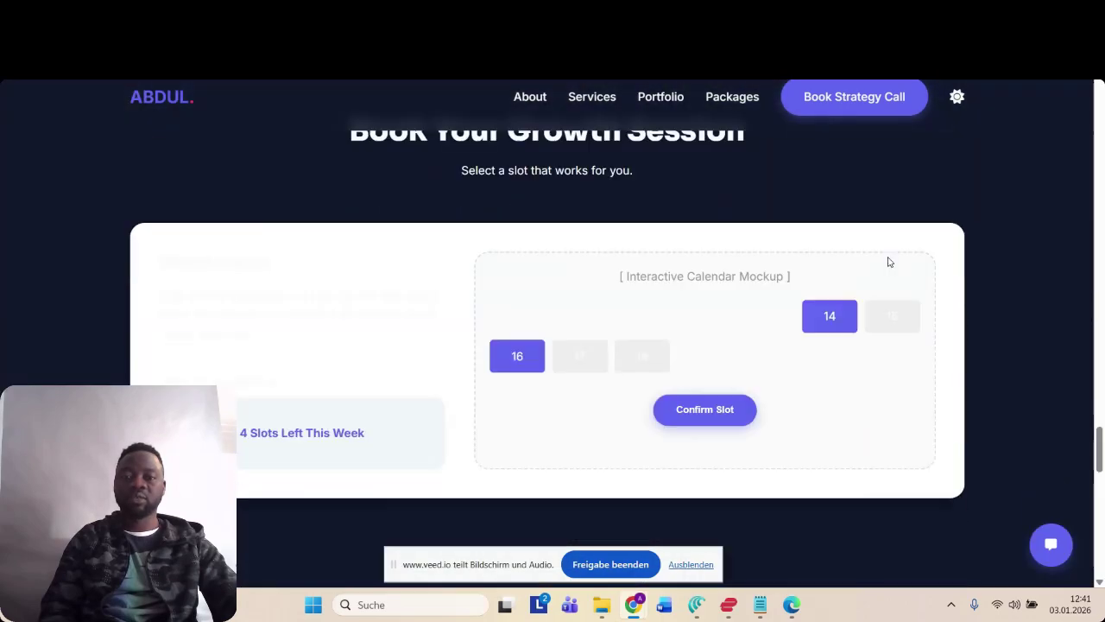
{"action": "scroll", "coordinate": [889, 262], "scroll_direction": "down", "scroll_amount": 15}
{"action": "scroll", "coordinate": [888, 261], "scroll_direction": "up", "scroll_amount": 5}
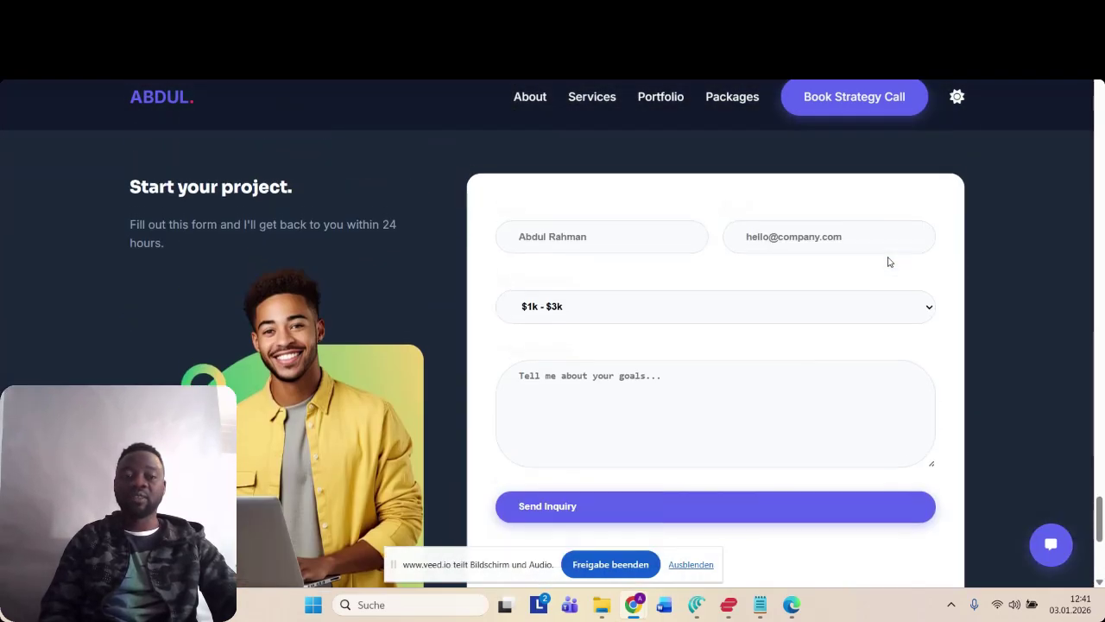
{"action": "scroll", "coordinate": [889, 262], "scroll_direction": "up", "scroll_amount": 20}
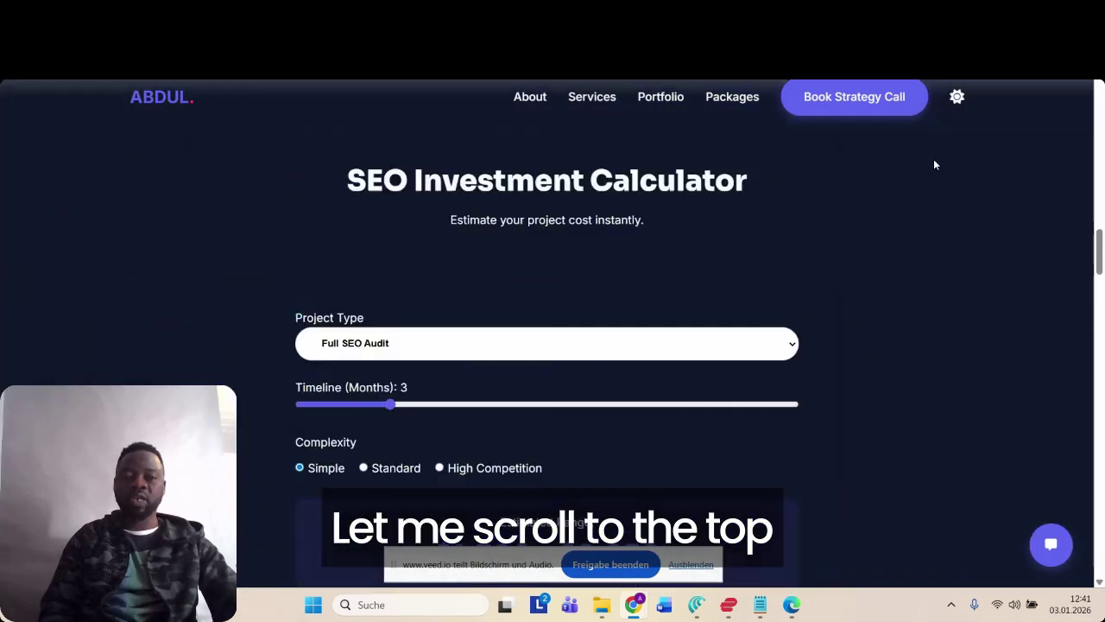
- Switch the generated website back to light mode and review its hero and strategist section
{"action": "scroll", "coordinate": [930, 163], "scroll_direction": "up", "scroll_amount": 15}
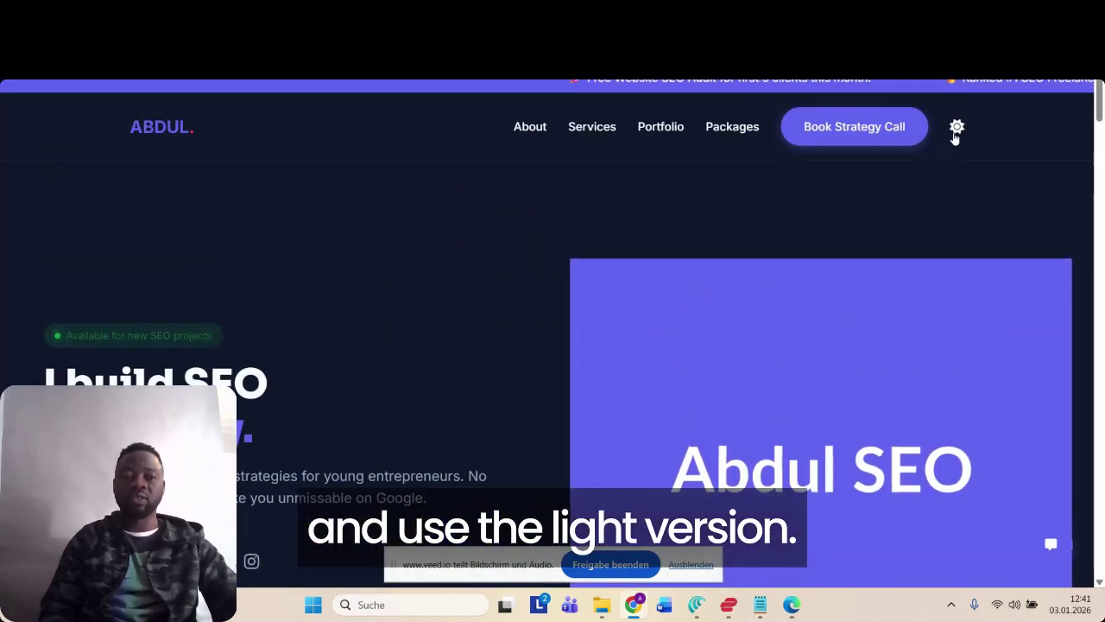
{"action": "left_click", "coordinate": [955, 134]}
{"action": "scroll", "coordinate": [824, 311], "scroll_direction": "down", "scroll_amount": 8}
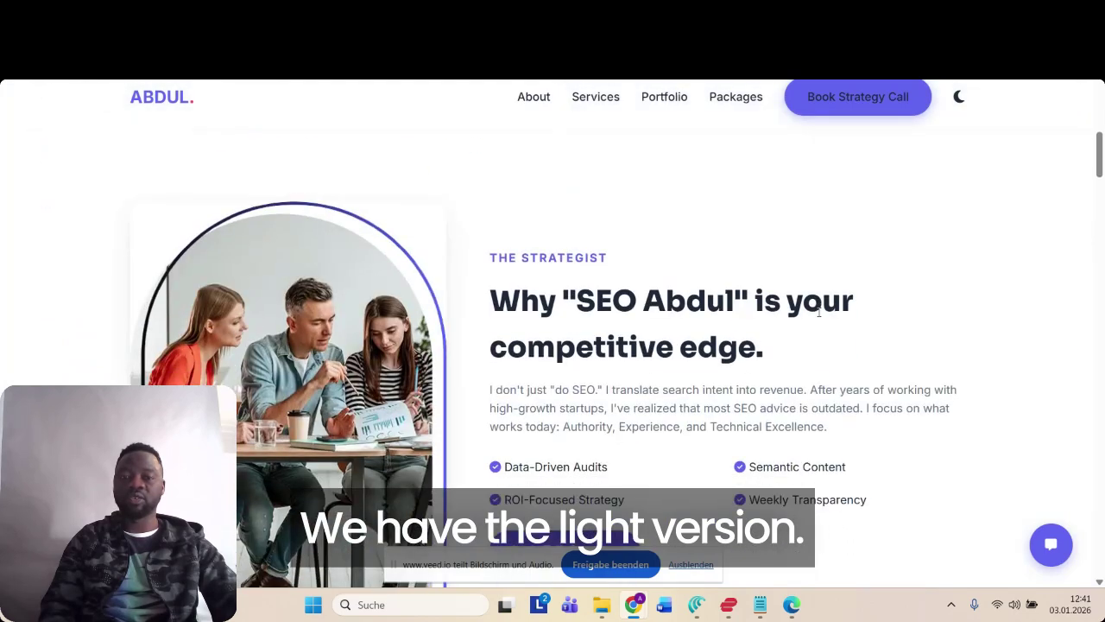
{"action": "scroll", "coordinate": [818, 311], "scroll_direction": "up", "scroll_amount": 8}
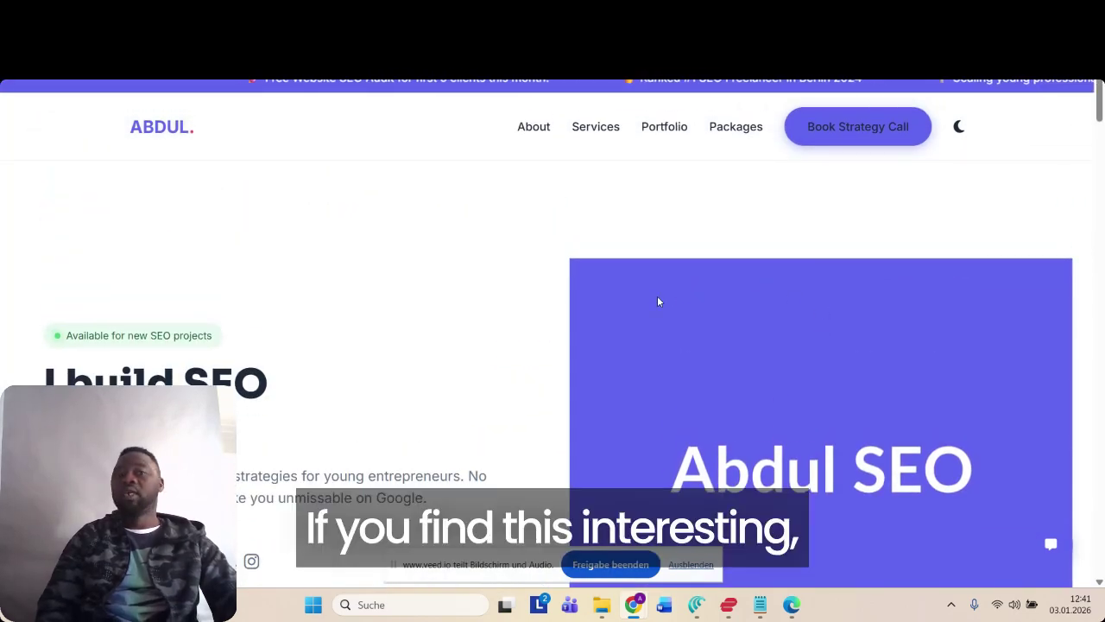